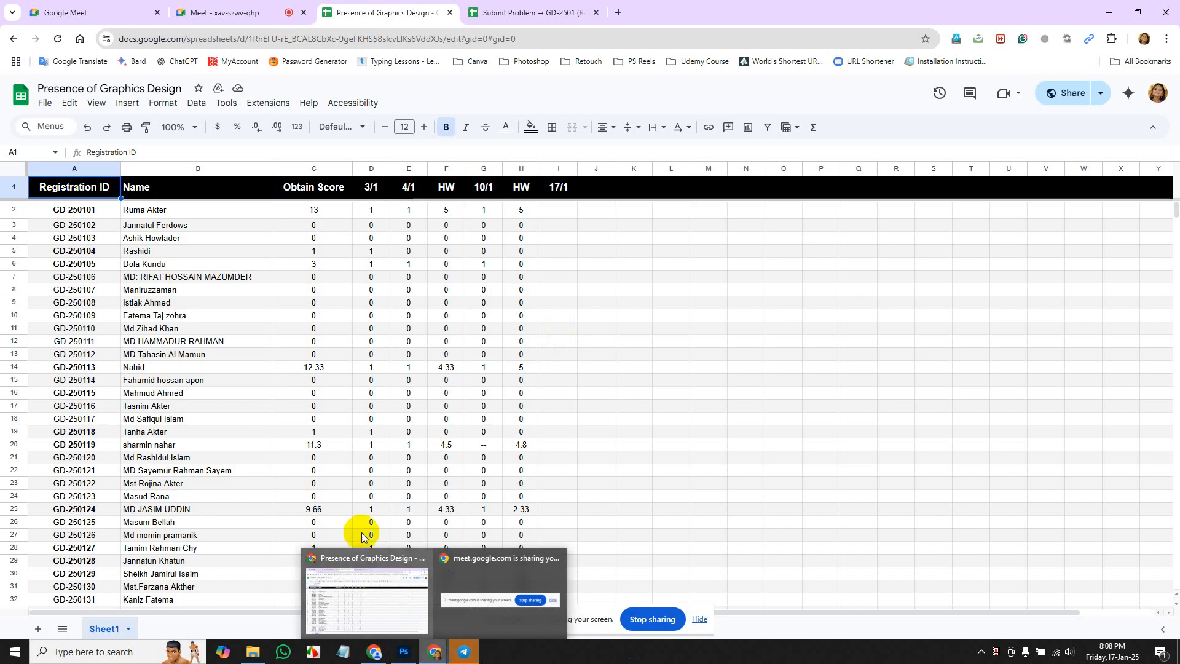
# Switch to the Google Meet call, hide the screen-sharing bar, unmute the microphone and return to the Presence of Graphics Design sheet.
pyautogui.click(280, 13)
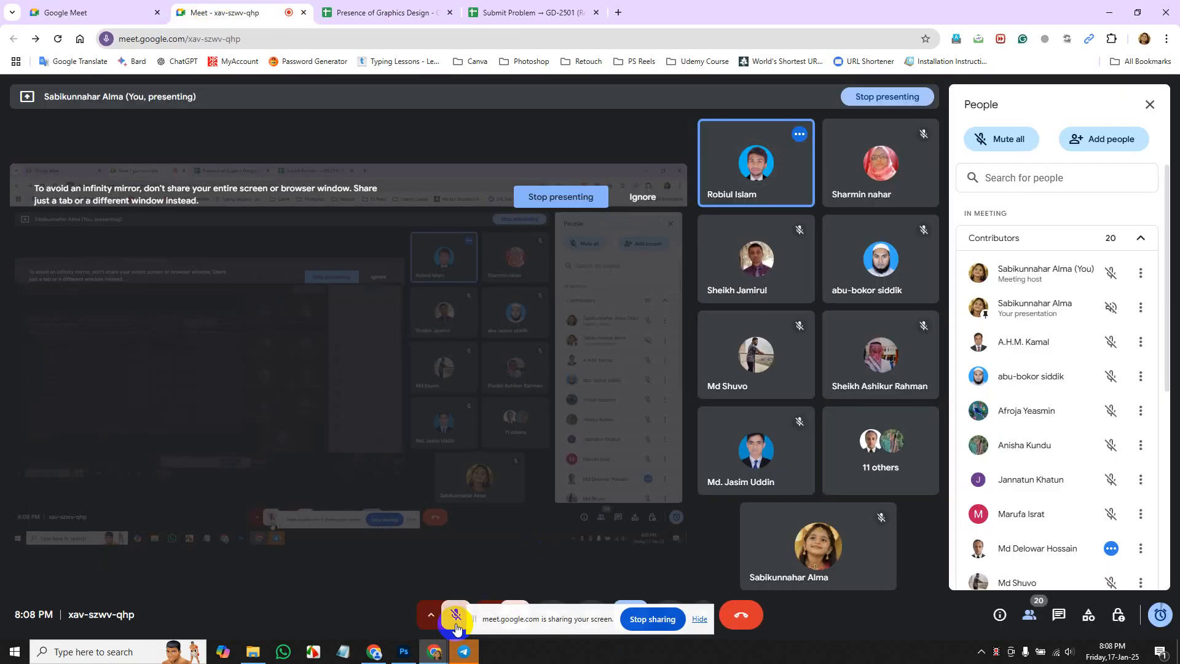
pyautogui.click(699, 619)
pyautogui.click(456, 614)
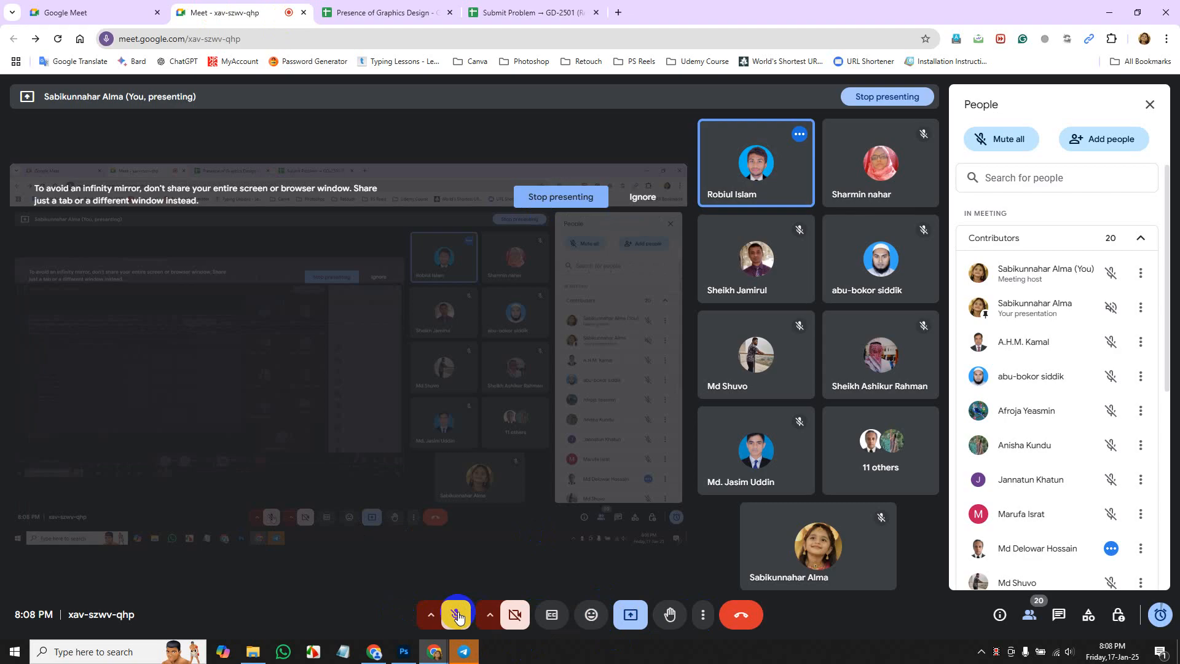
pyautogui.click(537, 18)
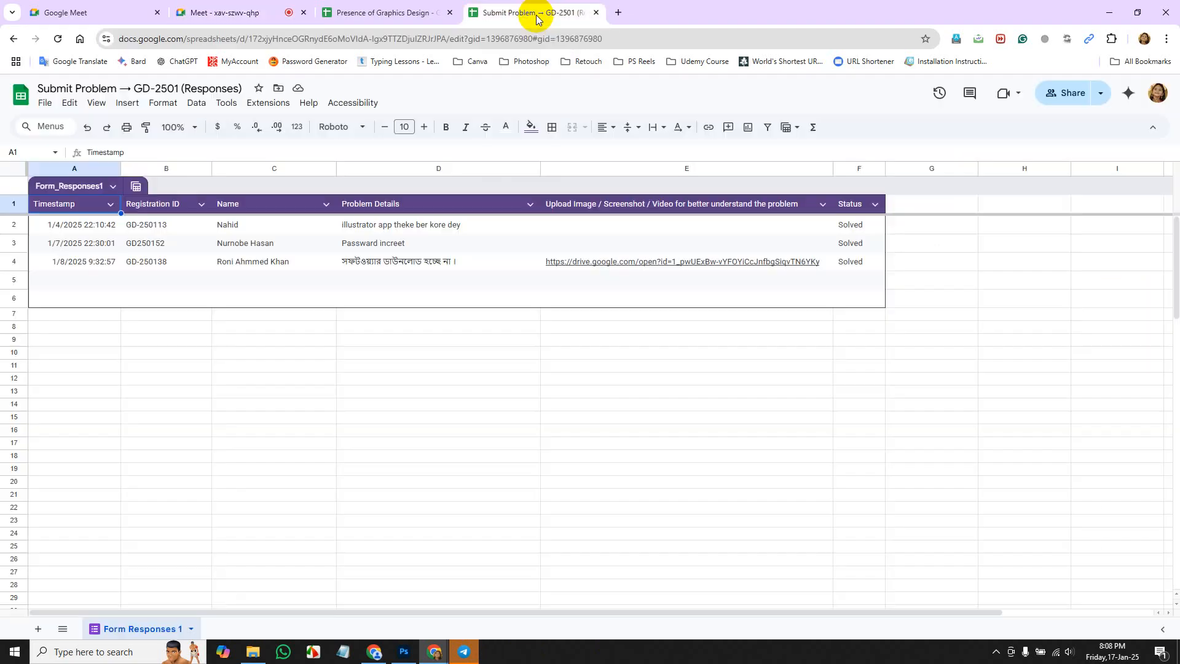
pyautogui.click(372, 13)
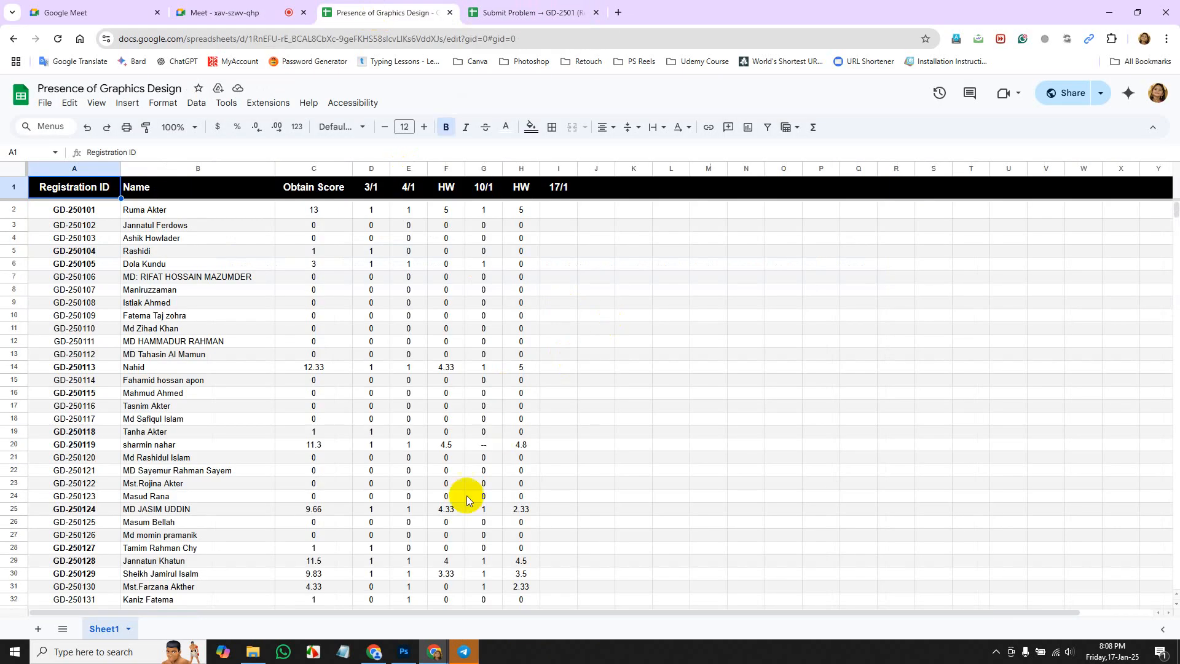
# Switch to the Google Meet call and admit everyone waiting to join, approving the admission request.
pyautogui.click(229, 13)
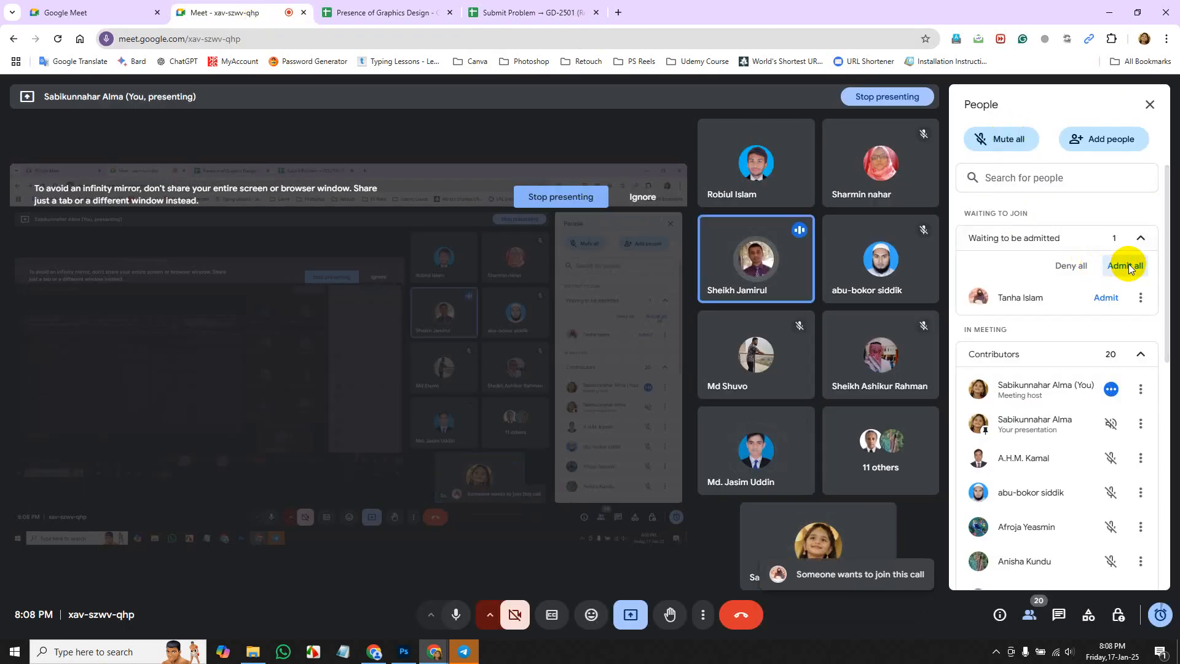
pyautogui.click(1127, 268)
pyautogui.click(651, 391)
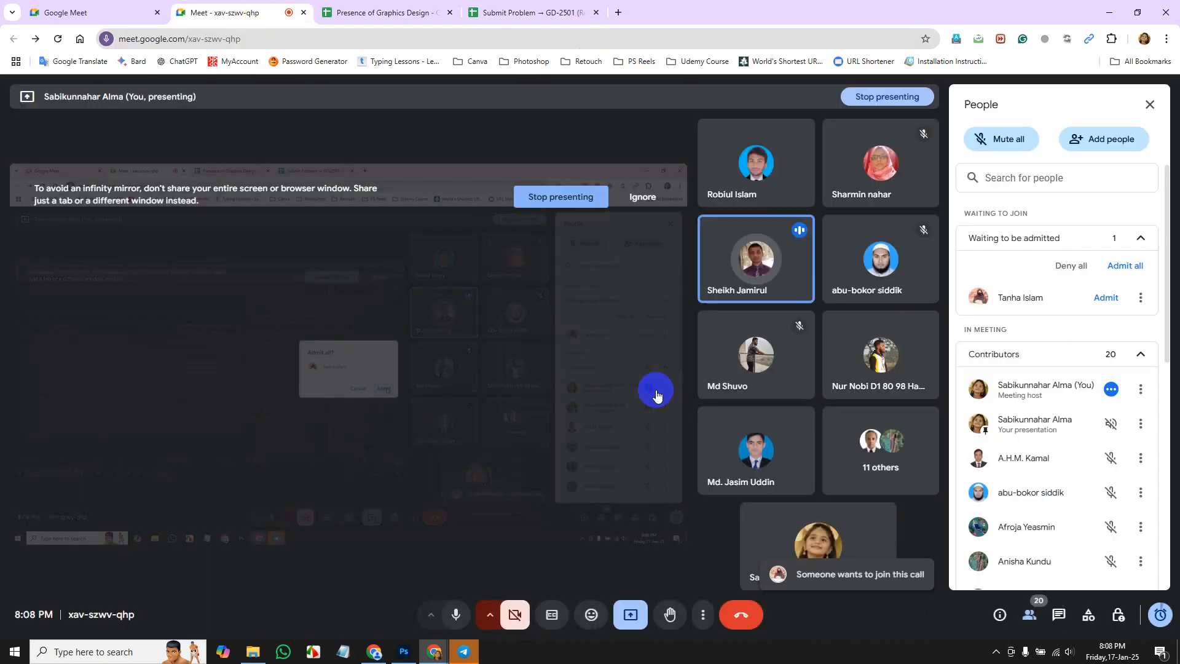
pyautogui.click(384, 13)
pyautogui.click(250, 13)
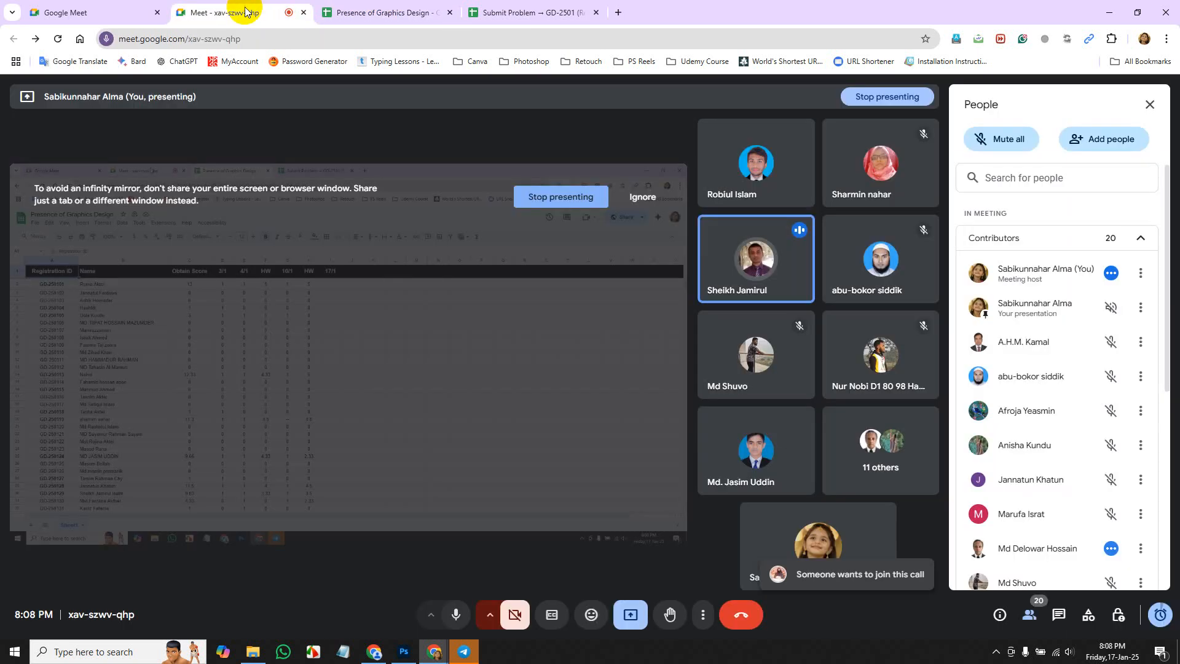
pyautogui.click(371, 12)
pyautogui.click(259, 12)
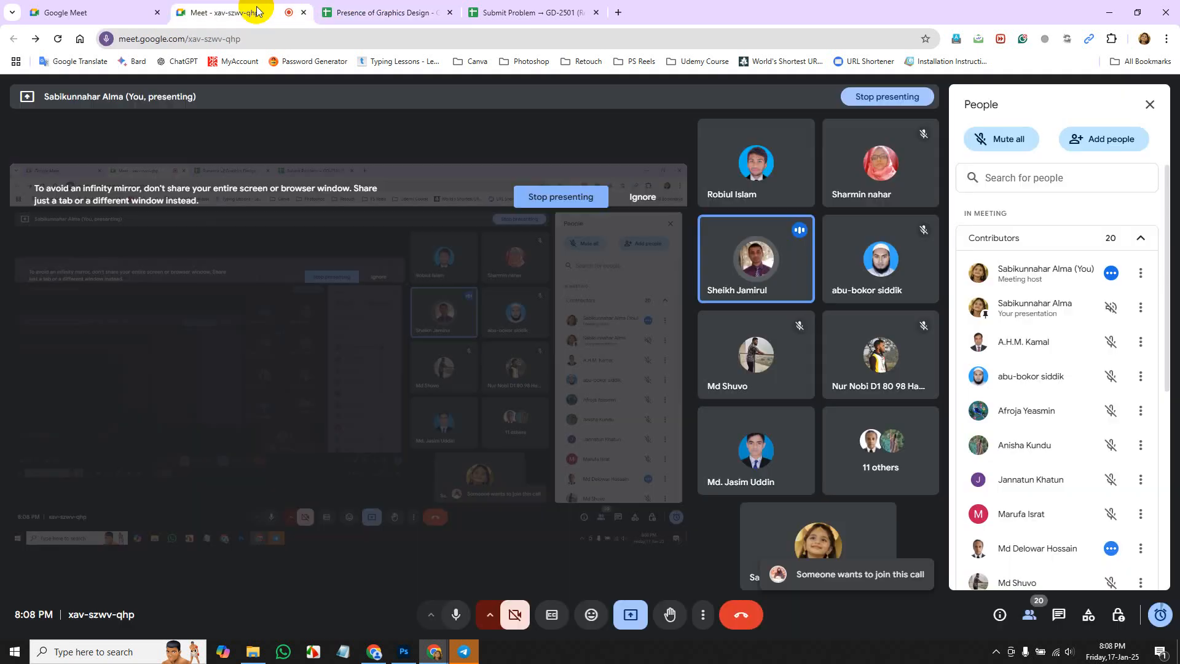
# Switch to the Presence of Graphics Design sheet and enter 1 in cell I2 for the first student's 17/1 attendance.
pyautogui.click(383, 12)
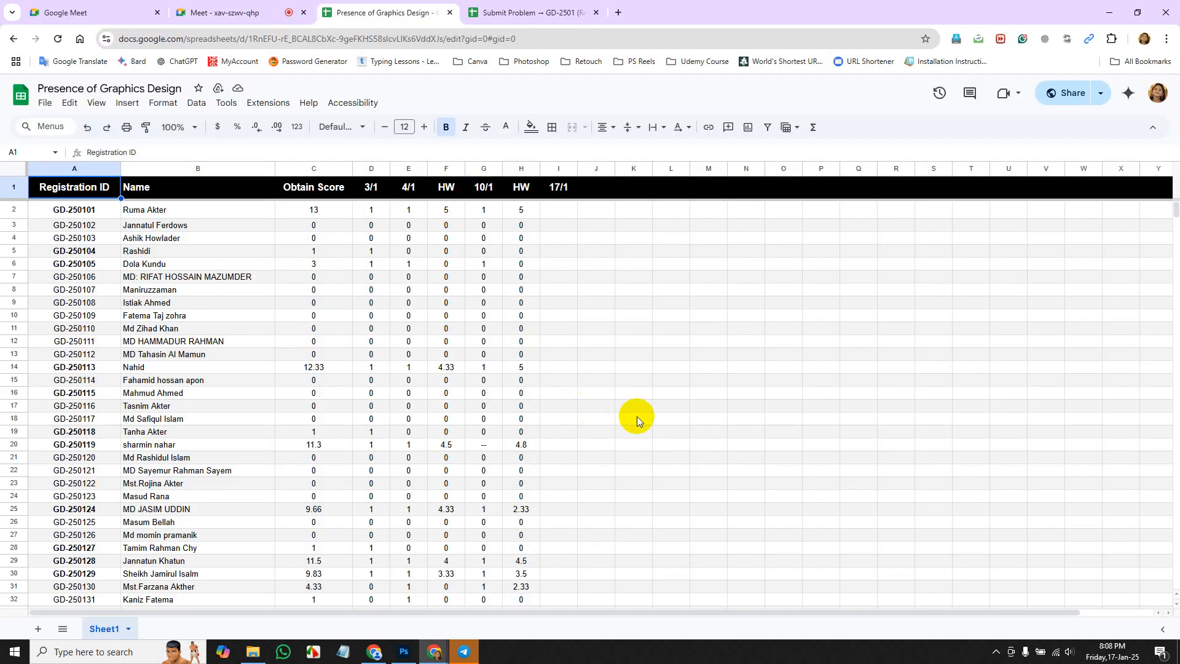
pyautogui.click(565, 212)
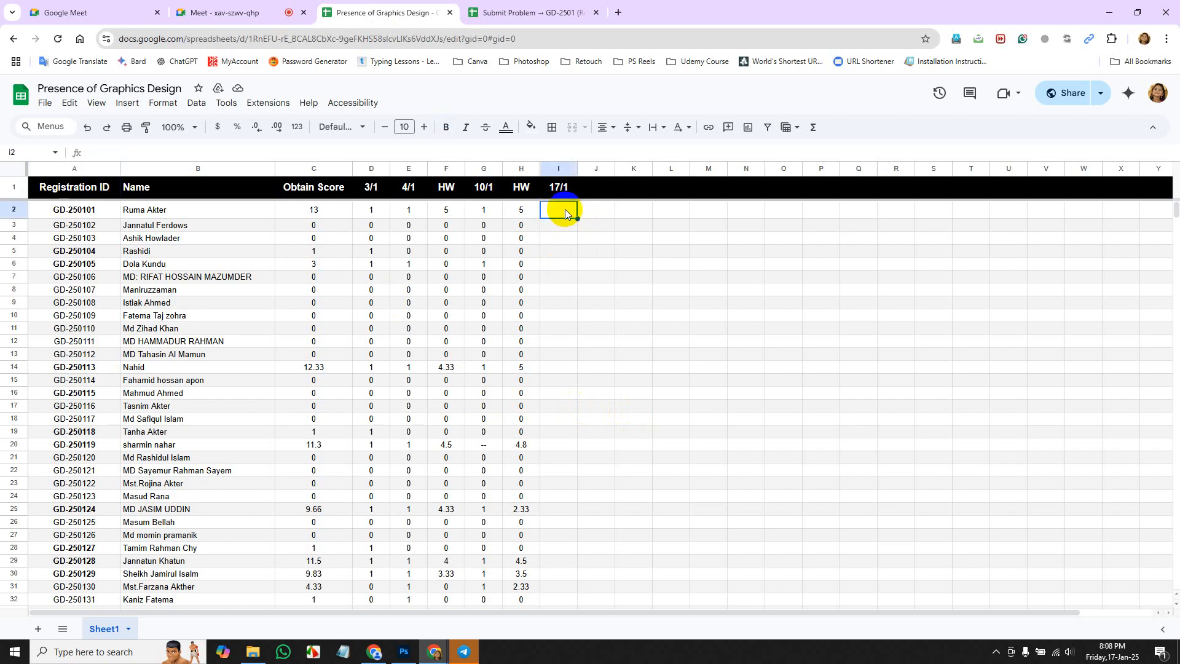
pyautogui.write('1')
pyautogui.press('Return')
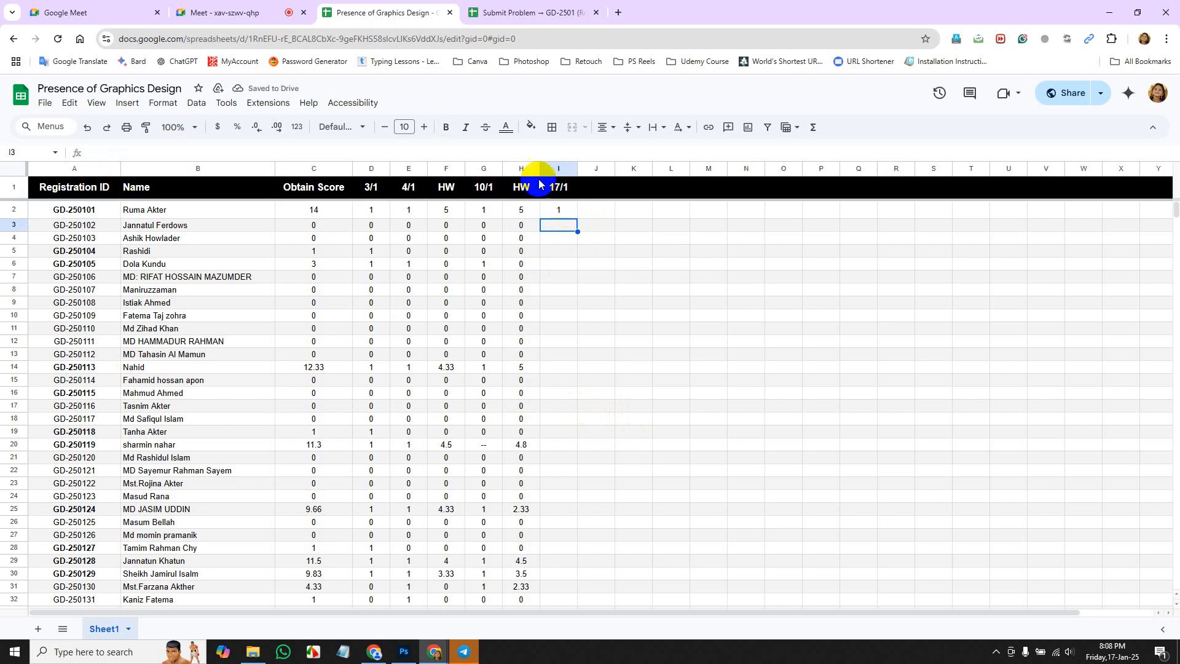
# Look in on the Google Meet call, return to the attendance sheet and enter 0 in cells I3 through I5 of the 17/1 column.
pyautogui.click(232, 13)
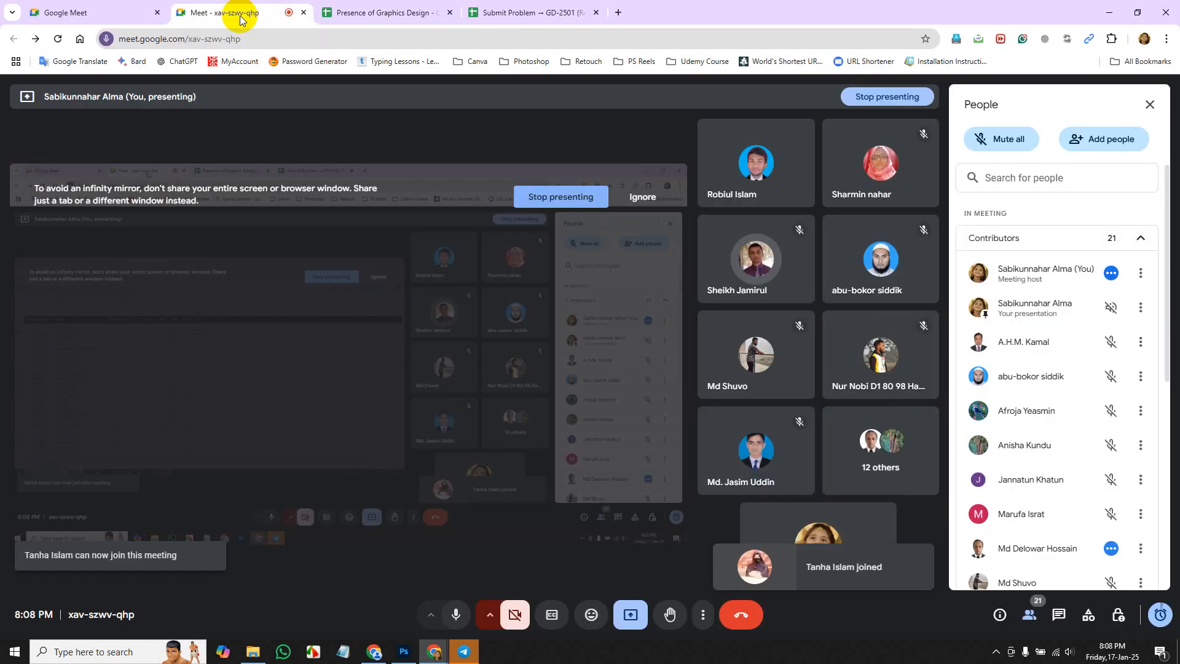
pyautogui.click(362, 15)
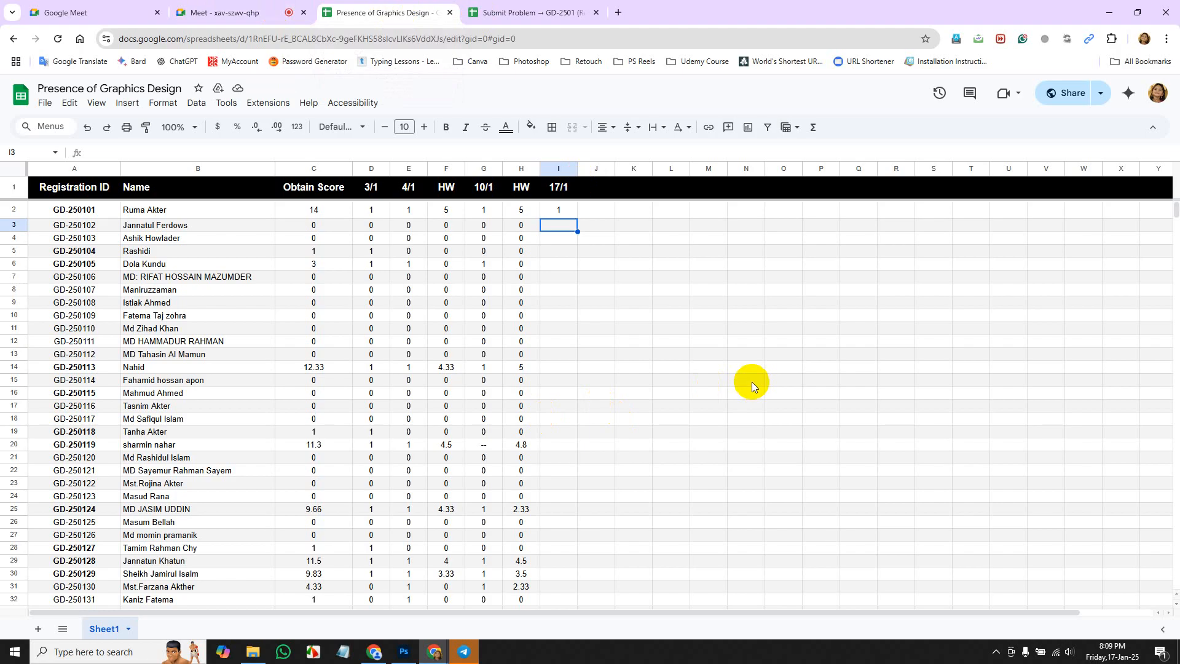
pyautogui.write('0')
pyautogui.press('Return')
pyautogui.write('0')
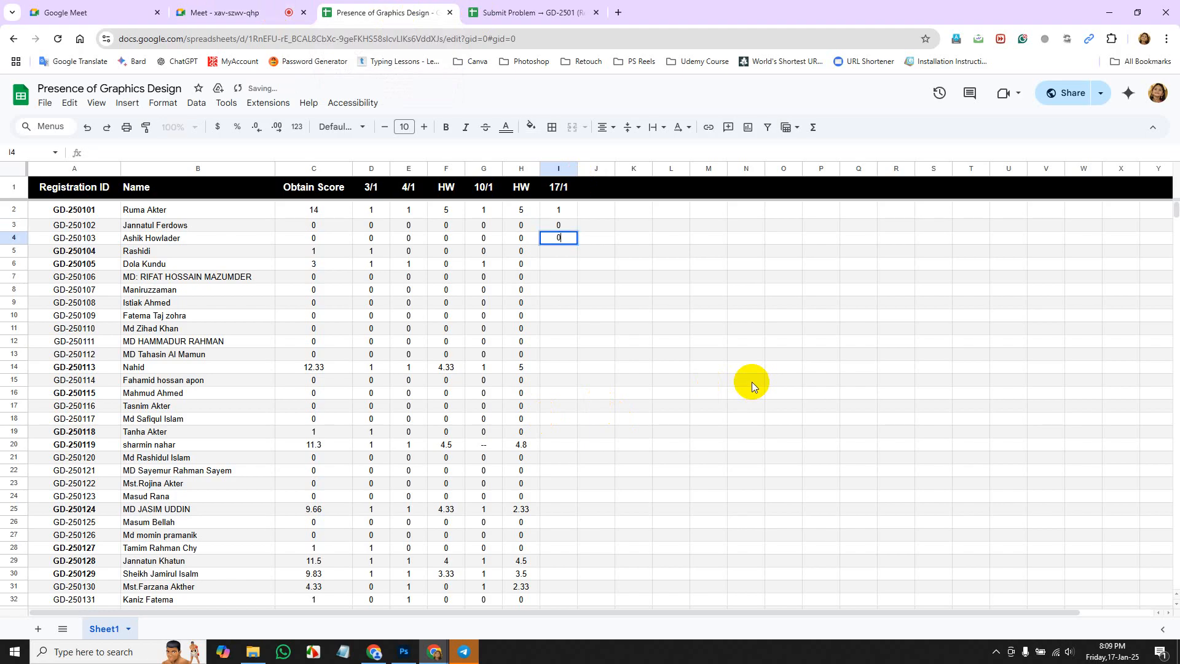
pyautogui.press('Return')
pyautogui.write('0')
pyautogui.press('Return')
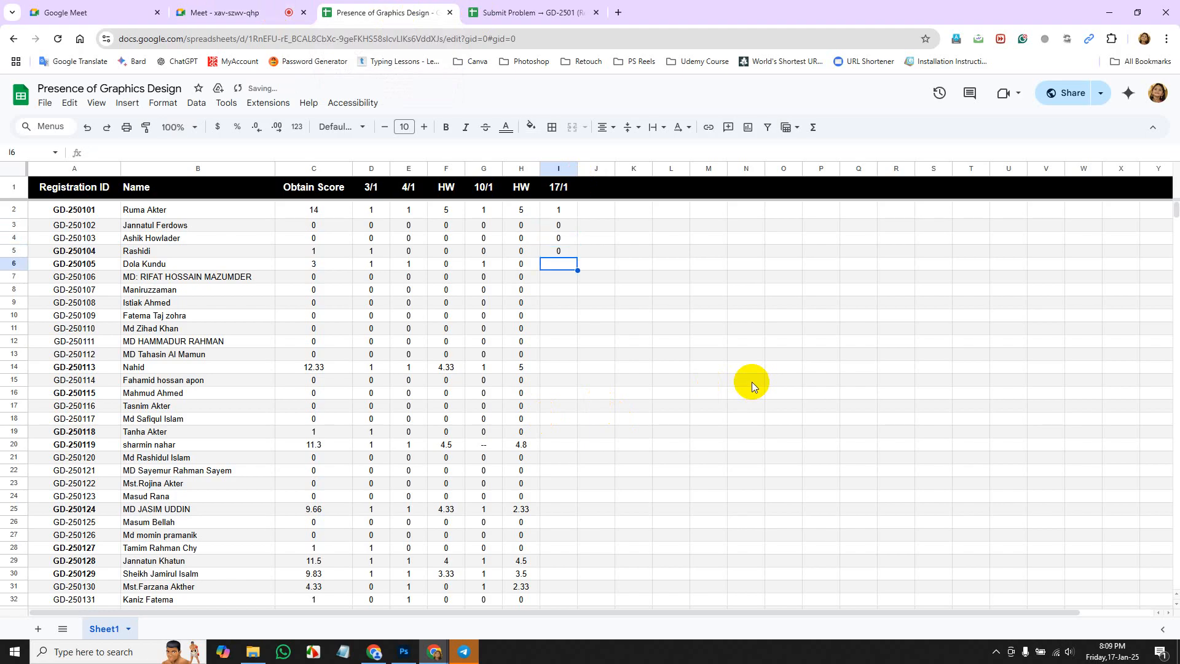
# Enter 0 in cell I6 of the 17/1 column and correct it to 1.
pyautogui.write('0')
pyautogui.press('Return')
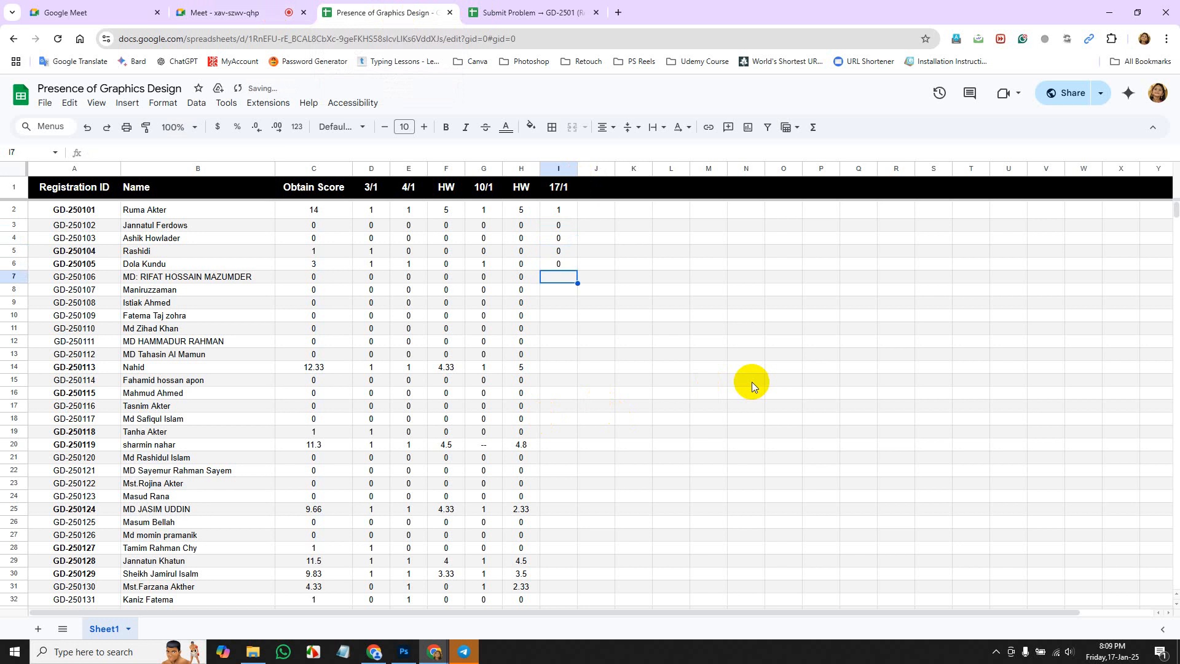
pyautogui.press('Up')
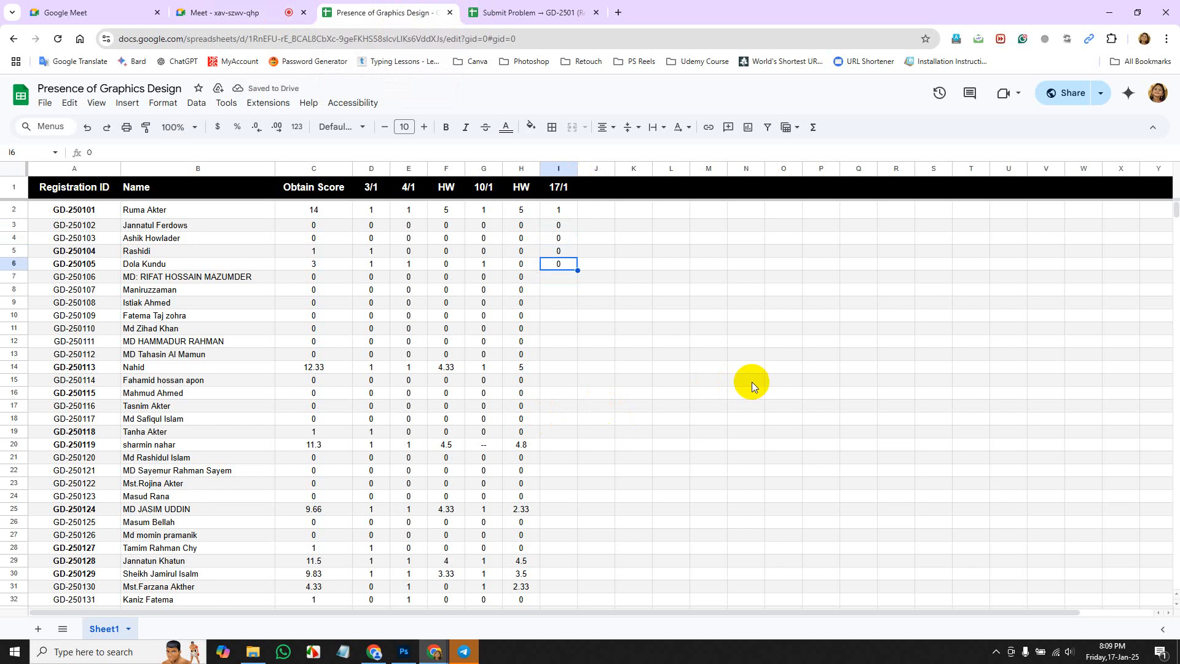
pyautogui.write('1')
pyautogui.press('Return')
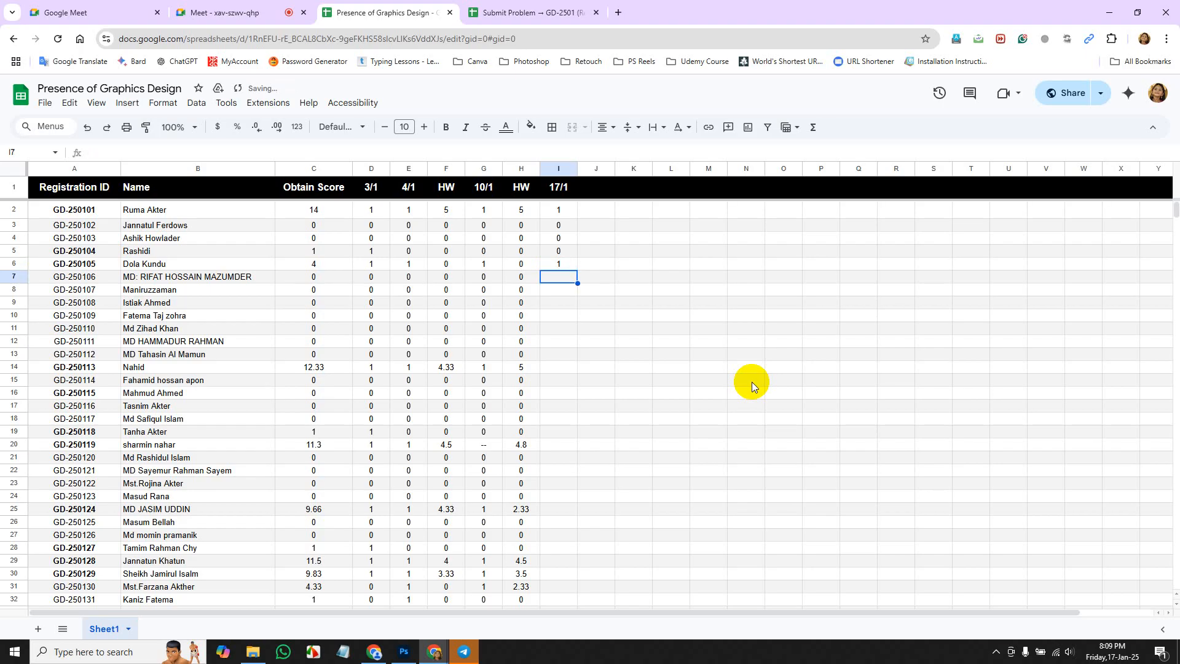
# Fill the 17/1 attendance column with 0 in cells I7 through I13 and 1 in cell I14.
pyautogui.write('0')
pyautogui.press('Return')
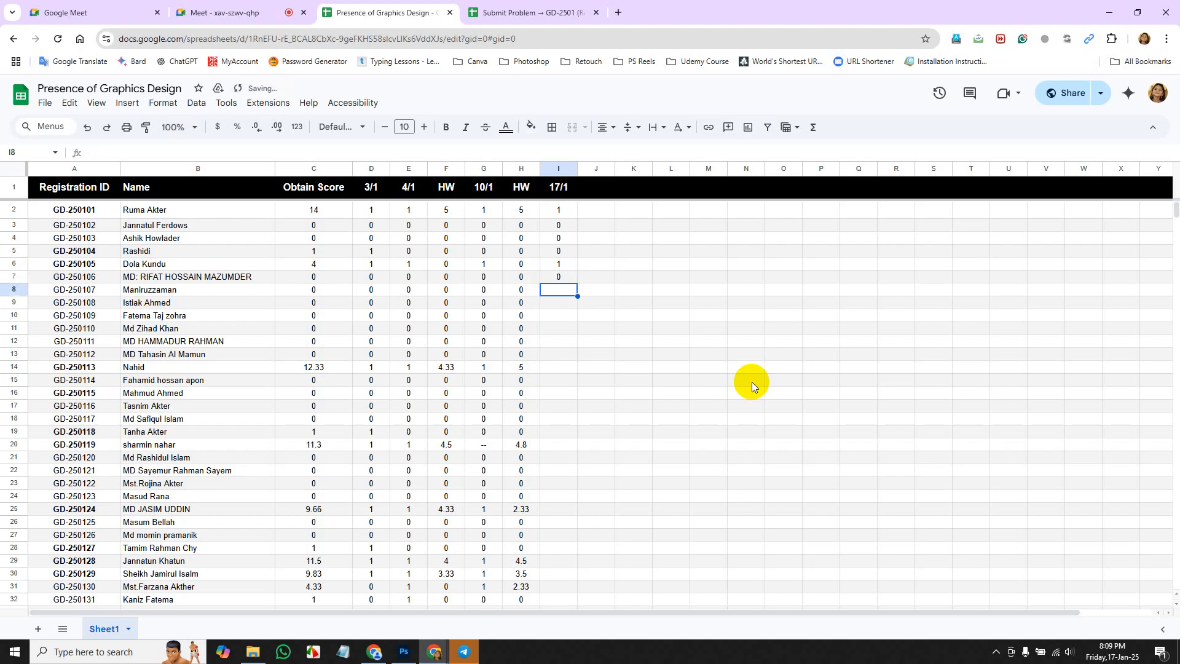
pyautogui.write('0')
pyautogui.press('Return')
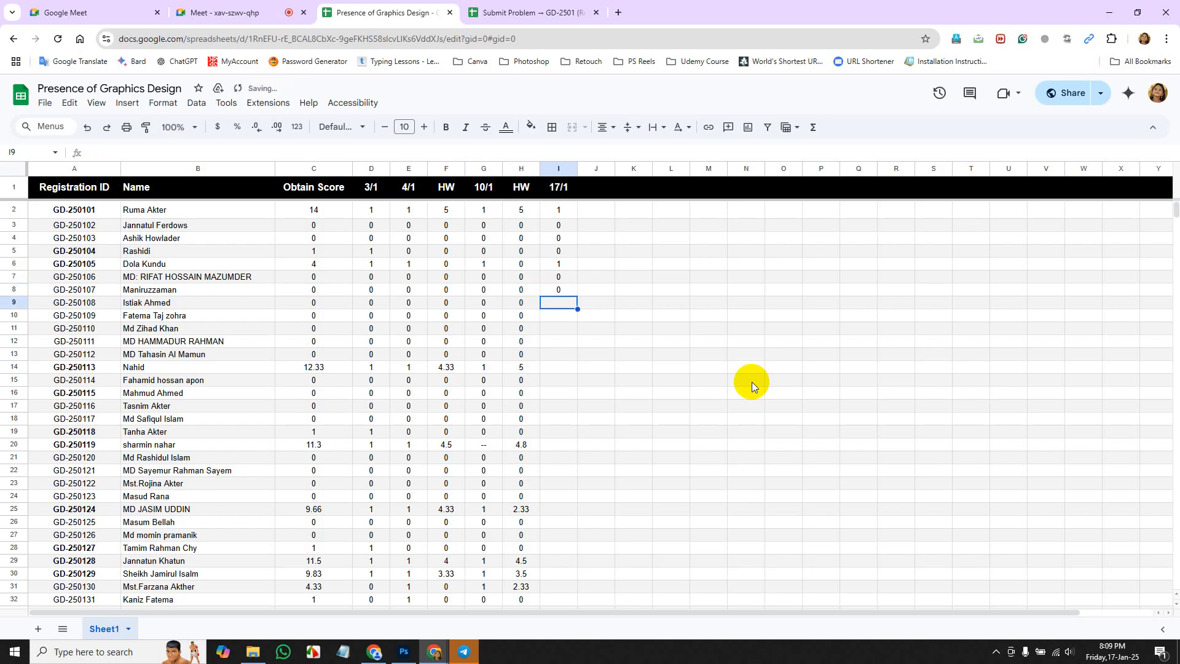
pyautogui.write('0')
pyautogui.press('Return')
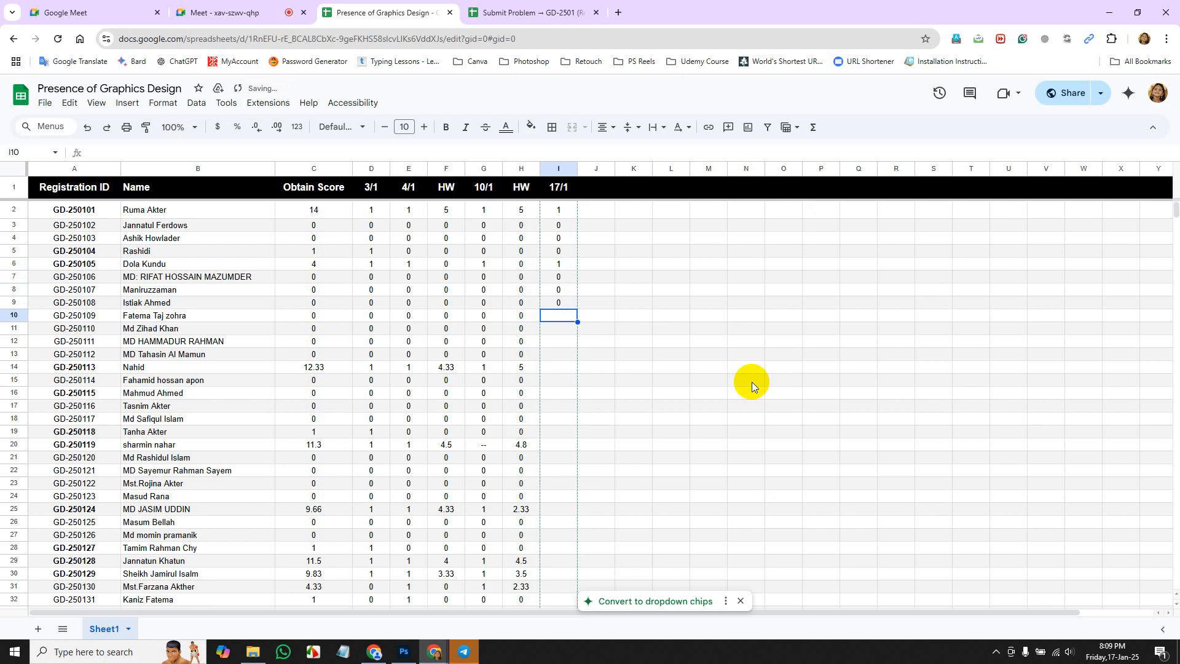
pyautogui.write('0')
pyautogui.press('Return')
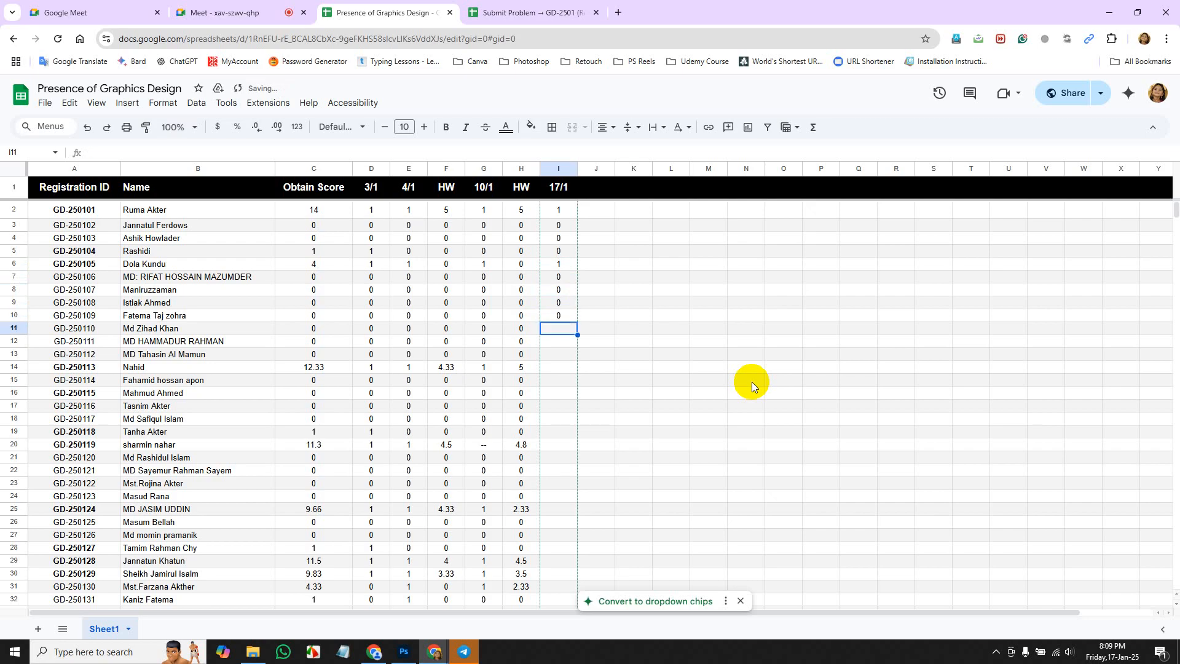
pyautogui.write('0')
pyautogui.press('Return')
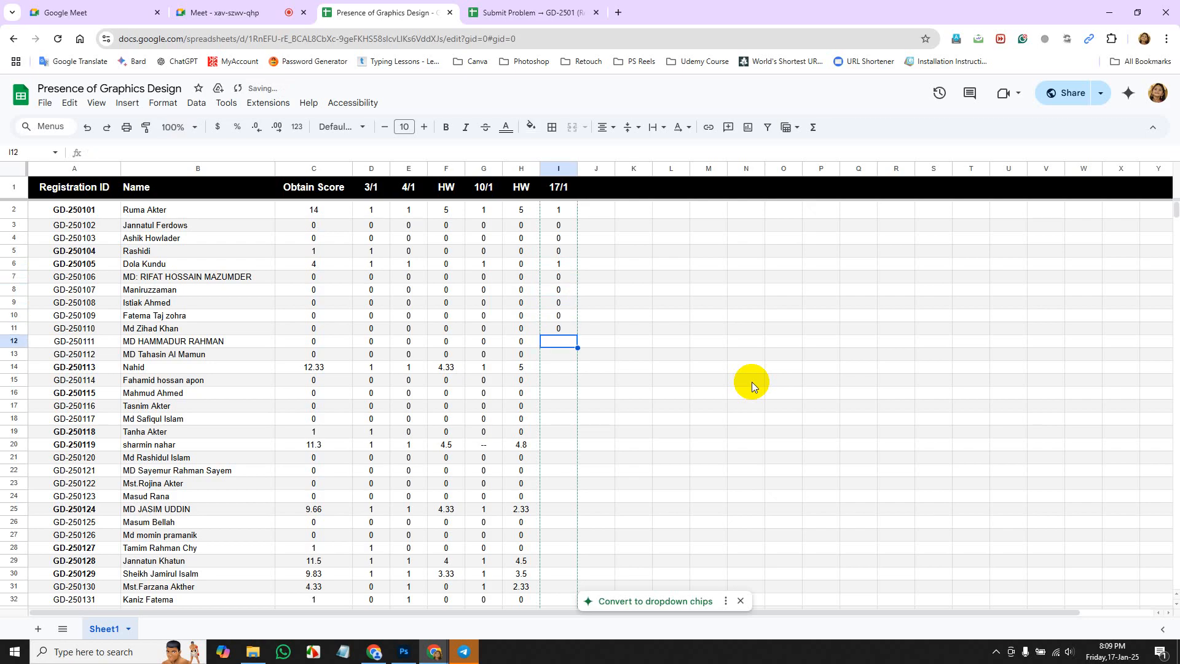
pyautogui.write('0')
pyautogui.press('Return')
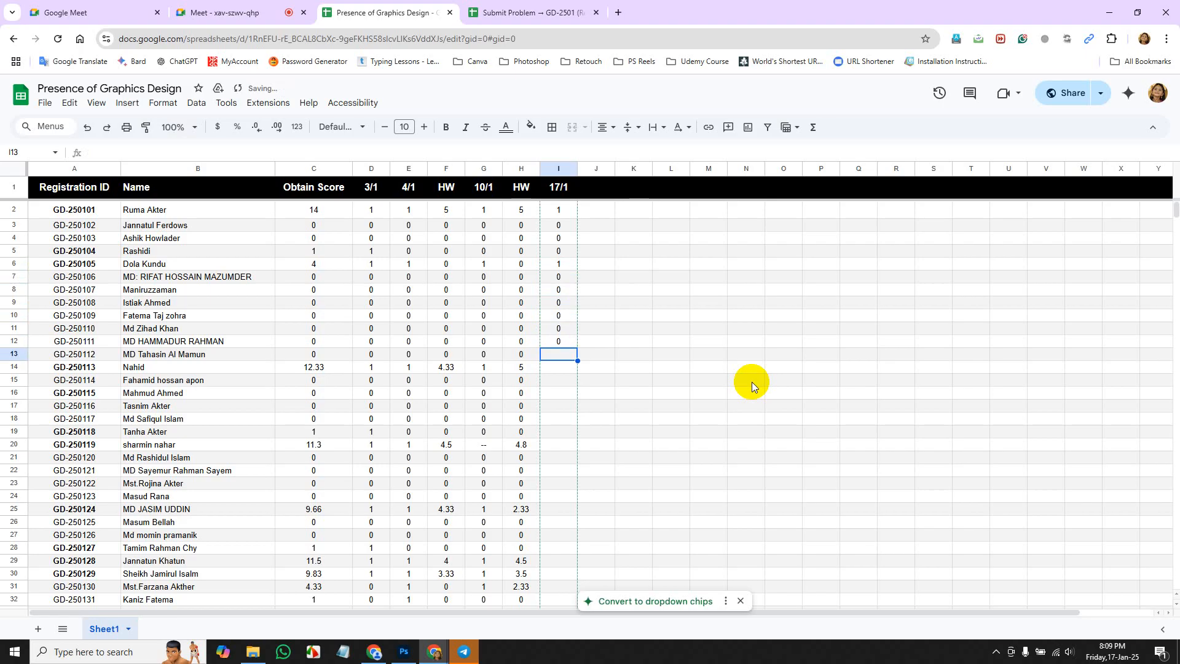
pyautogui.write('0')
pyautogui.press('Return')
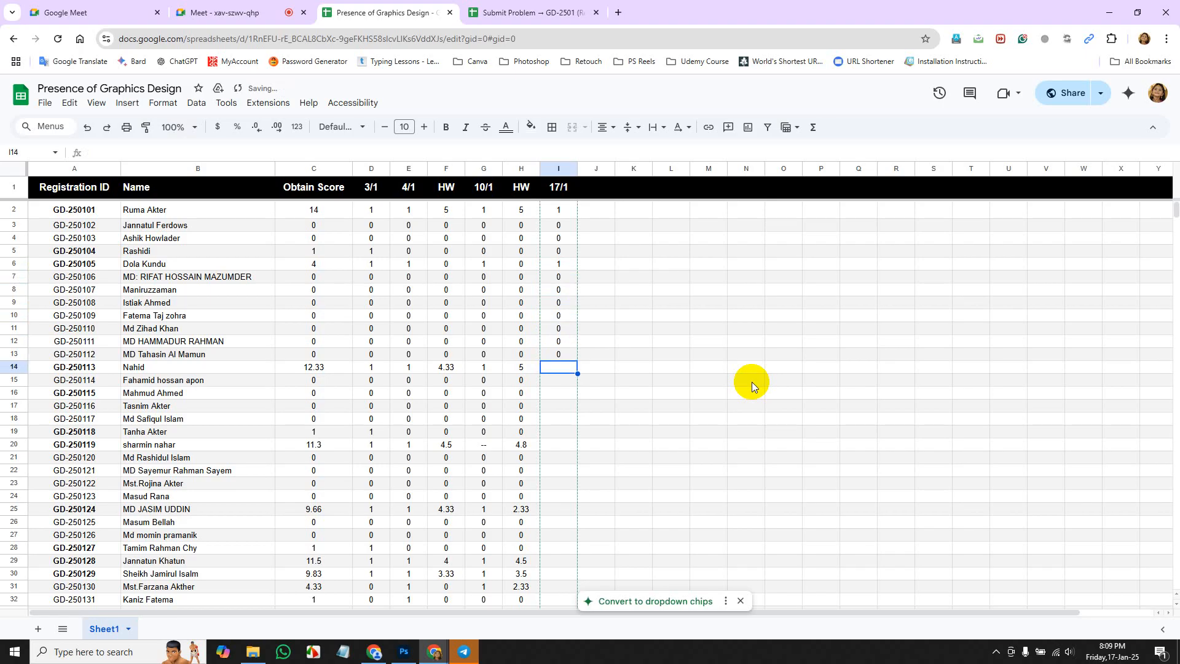
pyautogui.write('1')
pyautogui.press('Return')
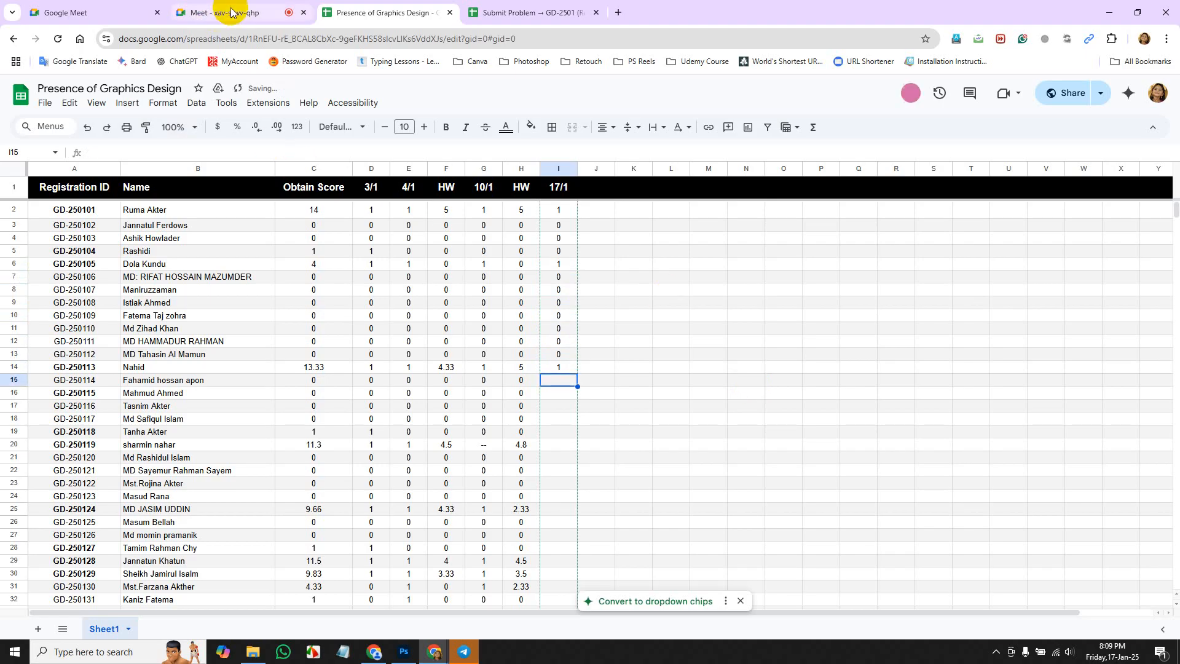
# Switch to the Google Meet call and admit the participant waiting to join.
pyautogui.click(238, 13)
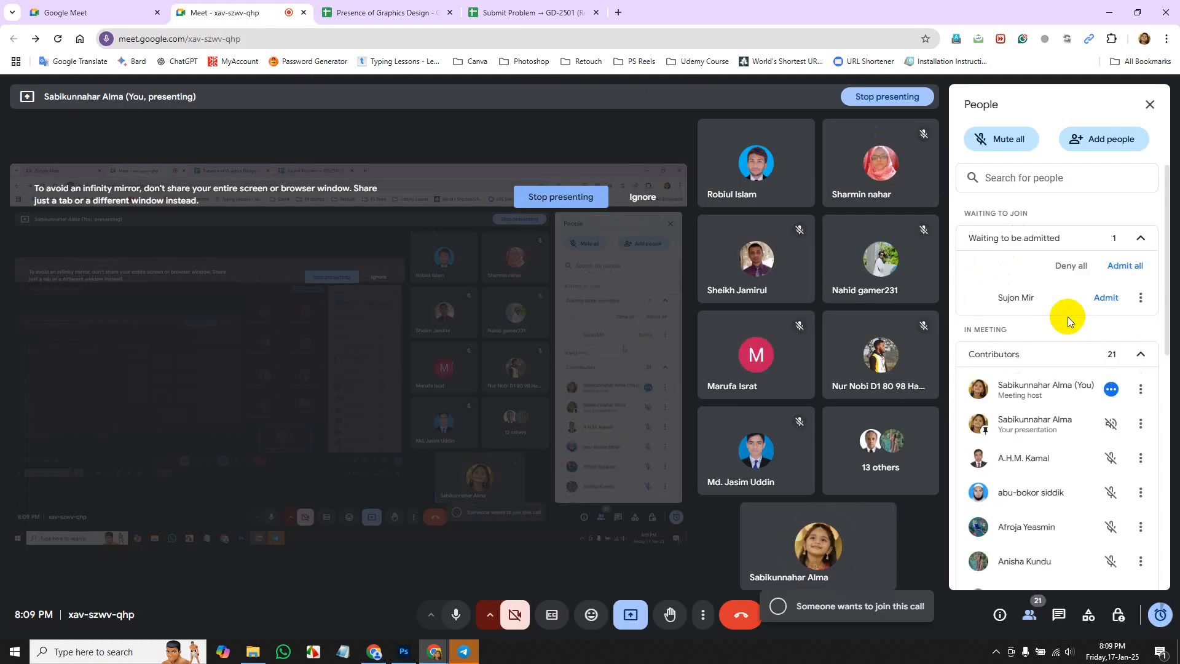
pyautogui.click(1112, 298)
pyautogui.click(536, 12)
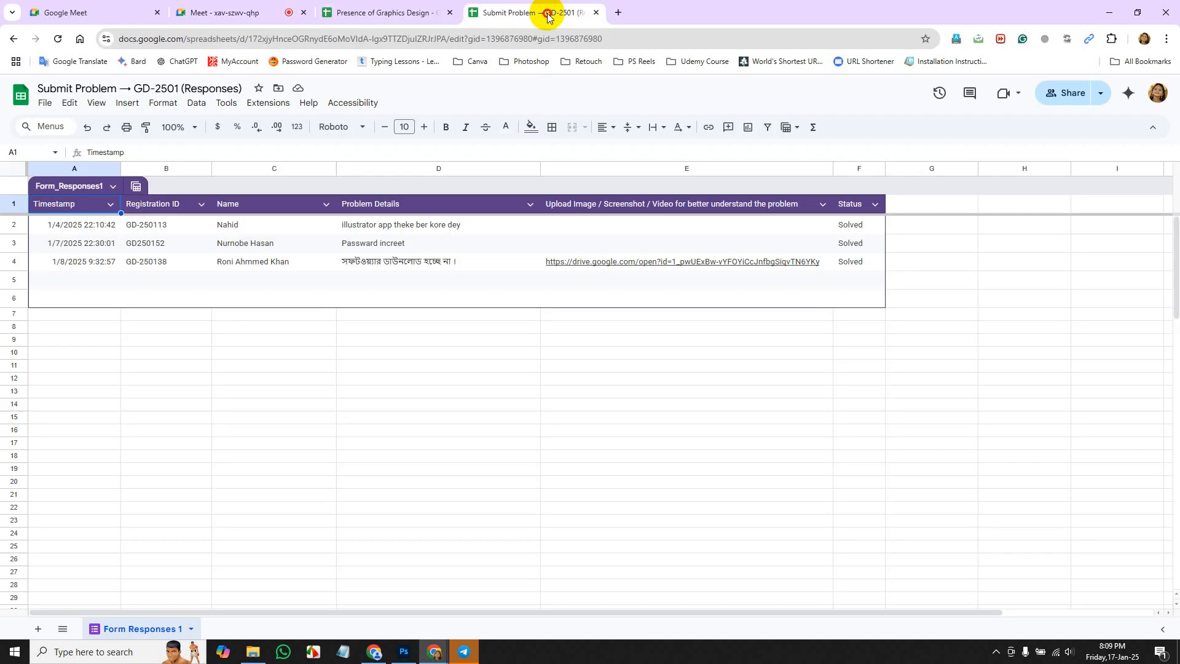
# Return to the Presence of Graphics Design sheet and enter 0 in cells I15 through I19 of the 17/1 column.
pyautogui.click(363, 13)
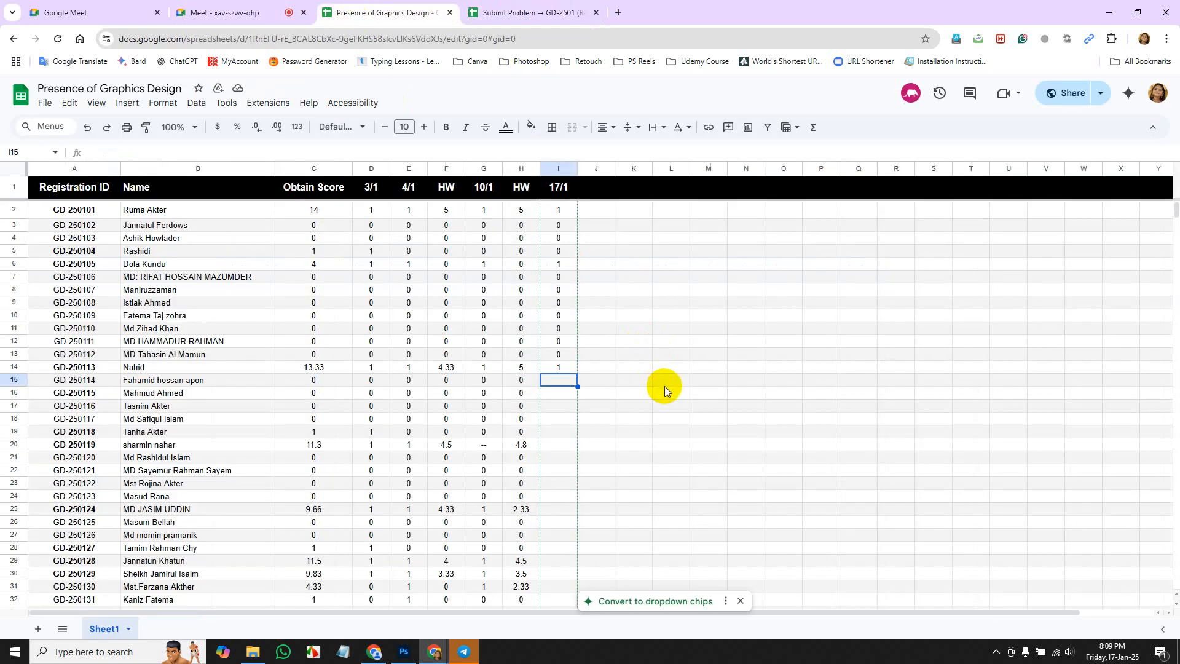
pyautogui.write('0')
pyautogui.press('Return')
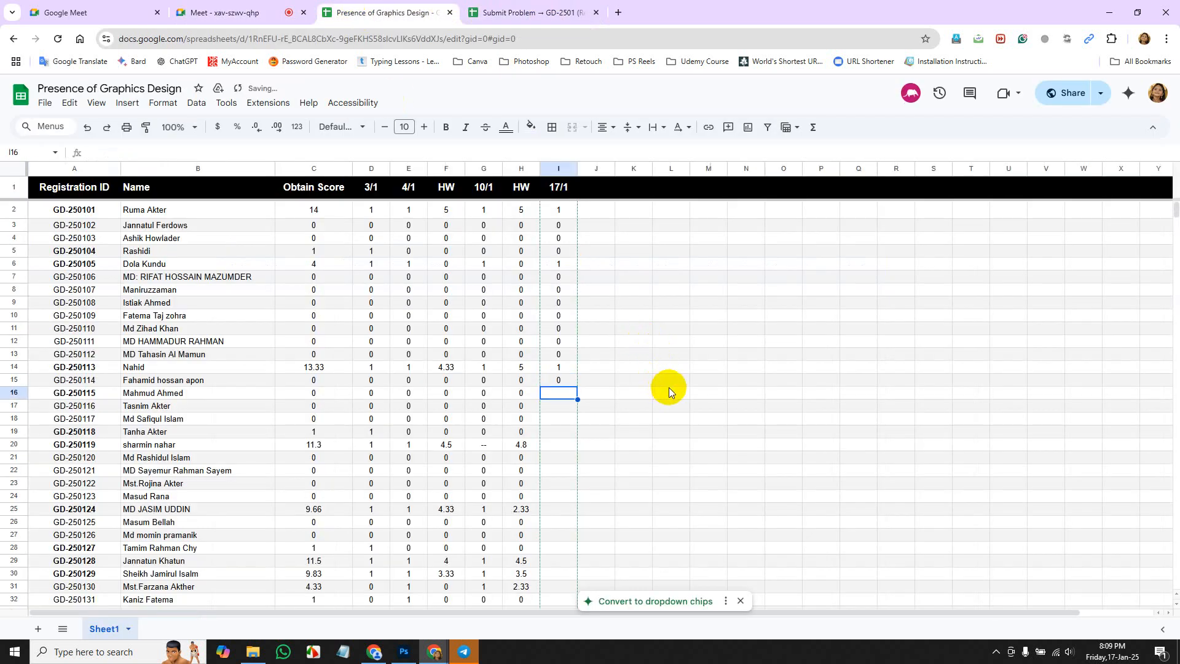
pyautogui.write('0')
pyautogui.press('Return')
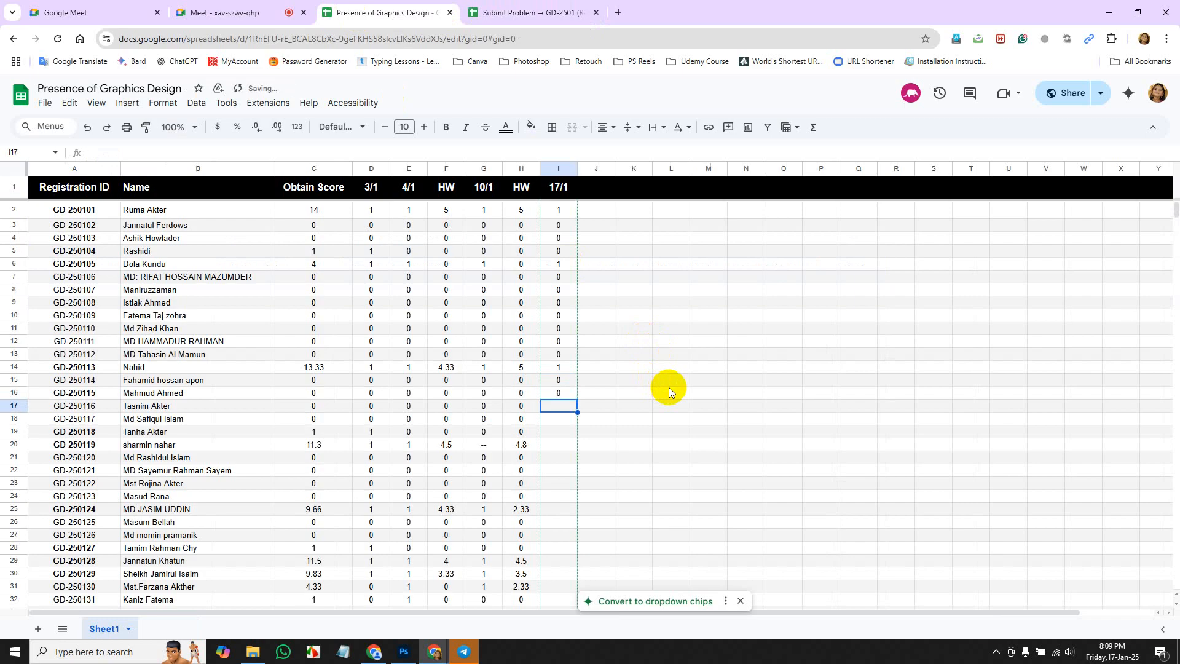
pyautogui.write('0')
pyautogui.press('Return')
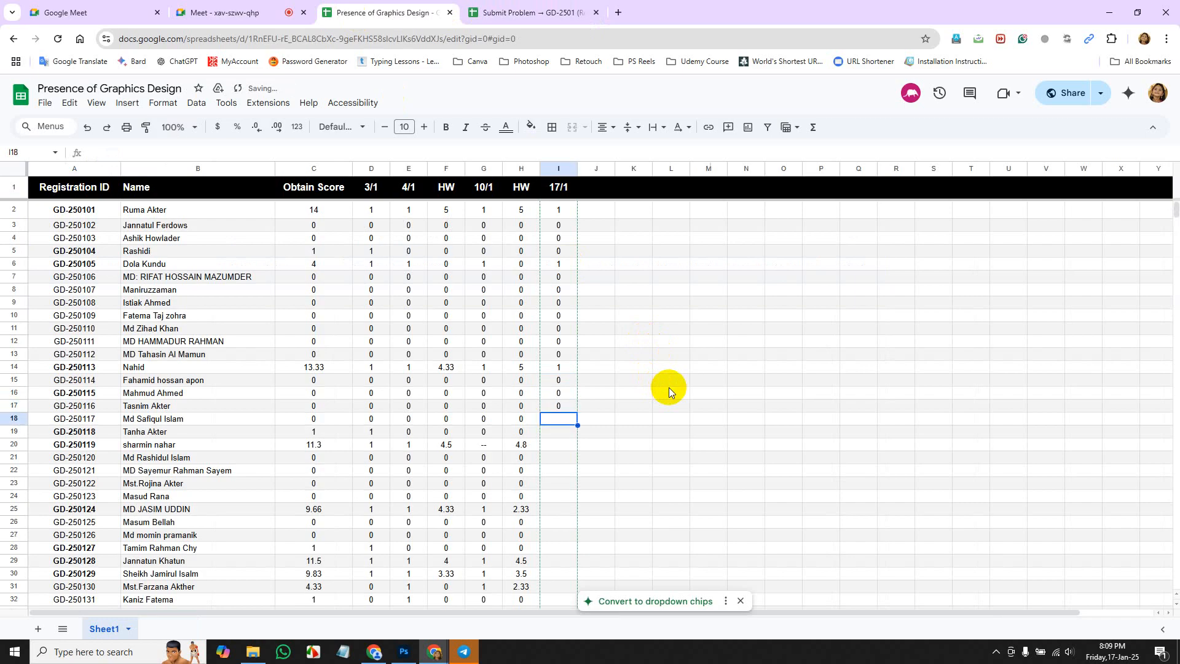
pyautogui.write('0')
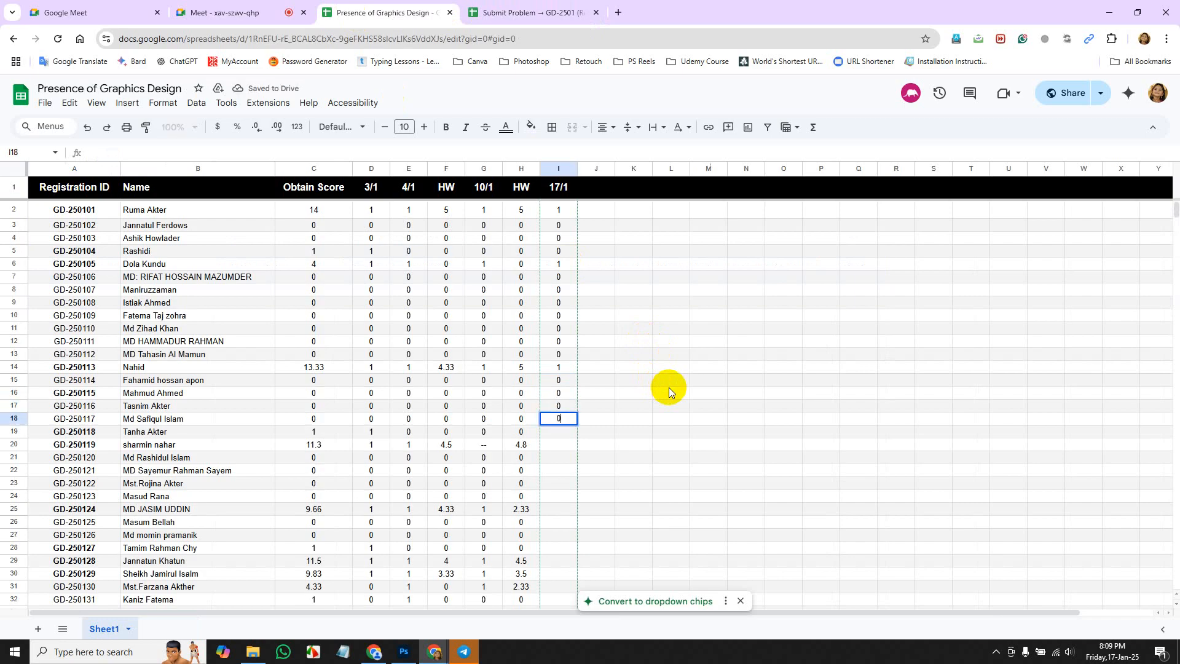
pyautogui.press('Return')
pyautogui.write('0')
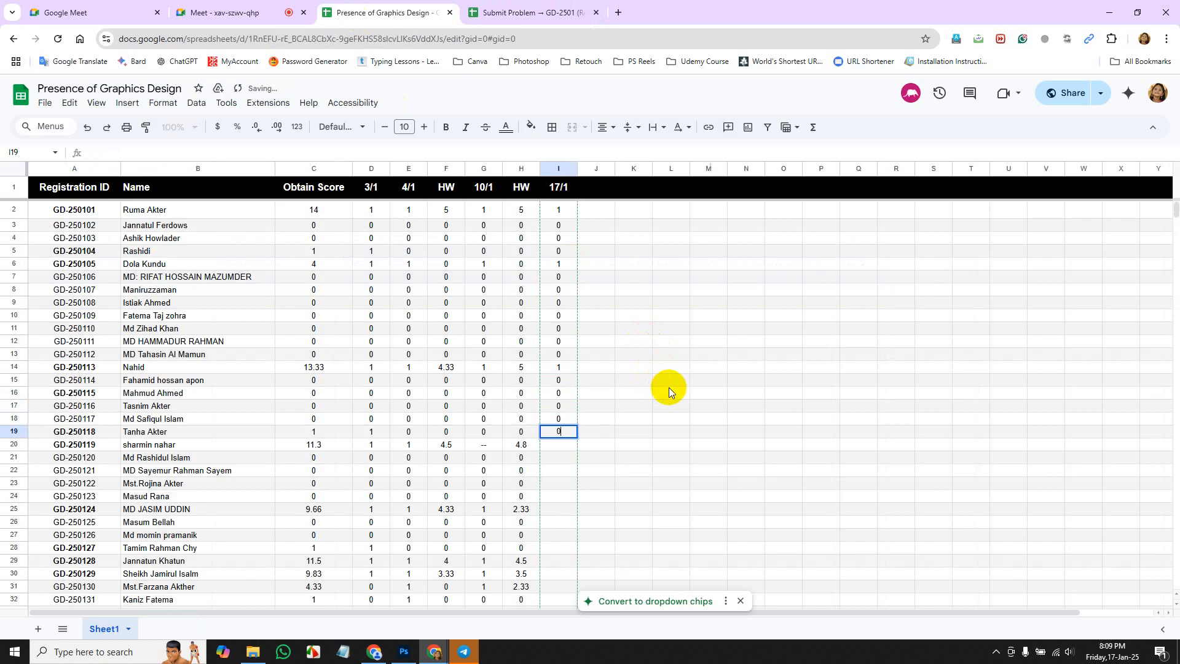
pyautogui.press('Return')
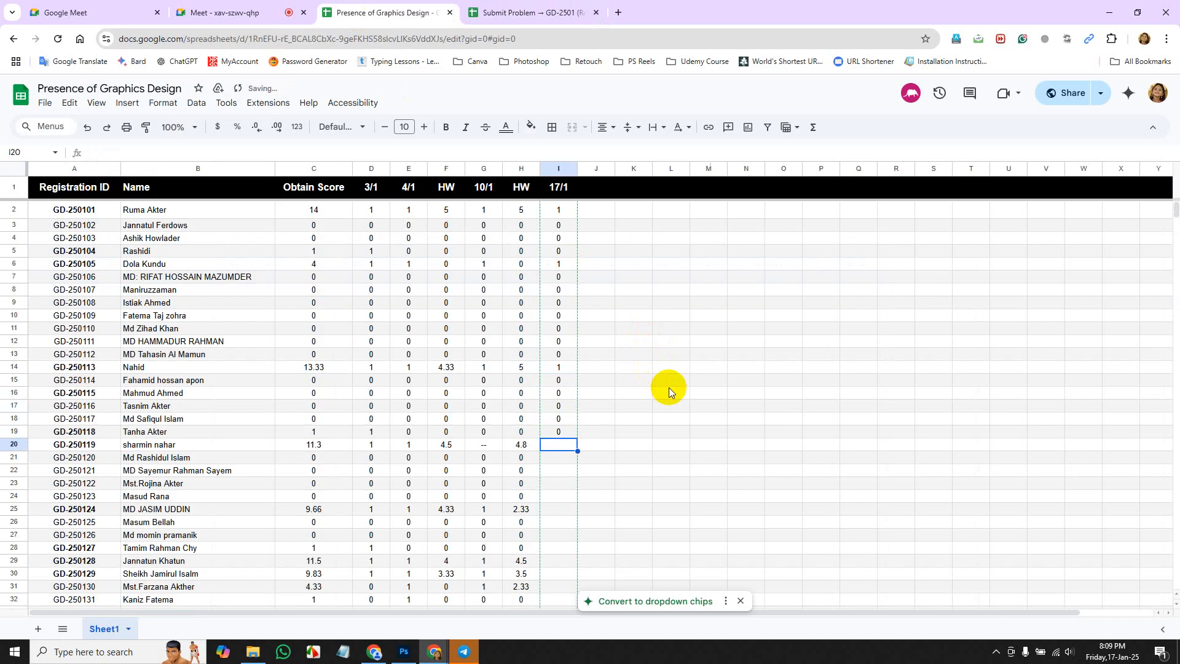
# Fill the 17/1 attendance column with 1 in cell I20, 0 in cells I21 through I24, and 1 in cell I25.
pyautogui.write('1')
pyautogui.press('Return')
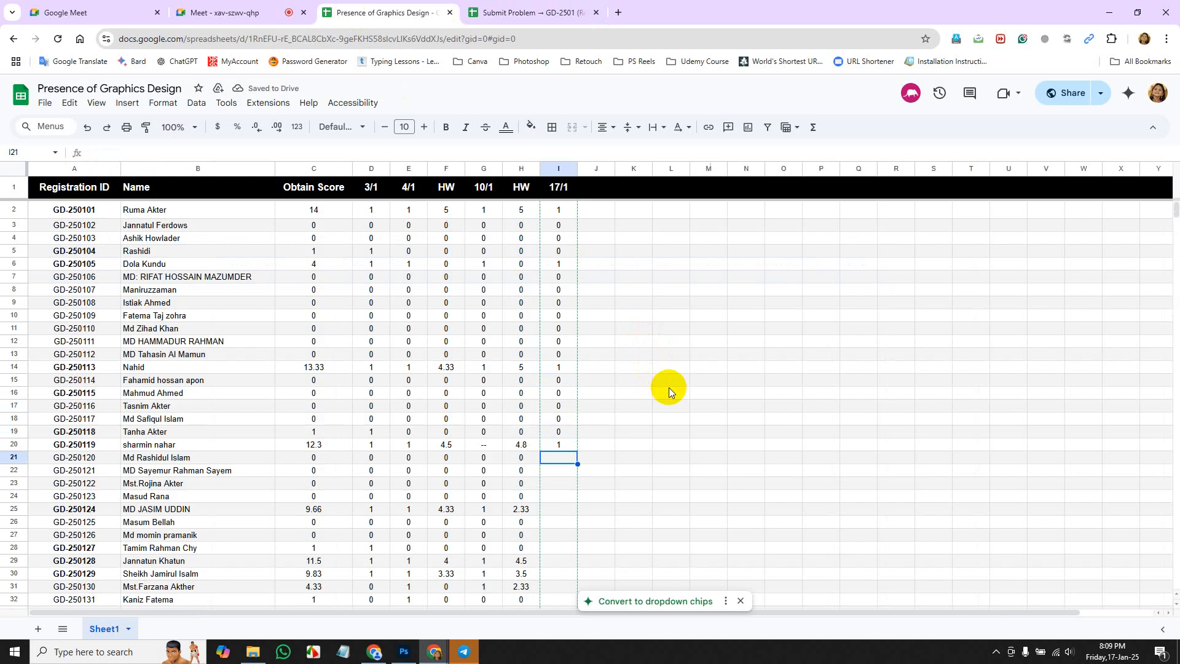
pyautogui.write('0')
pyautogui.press('Return')
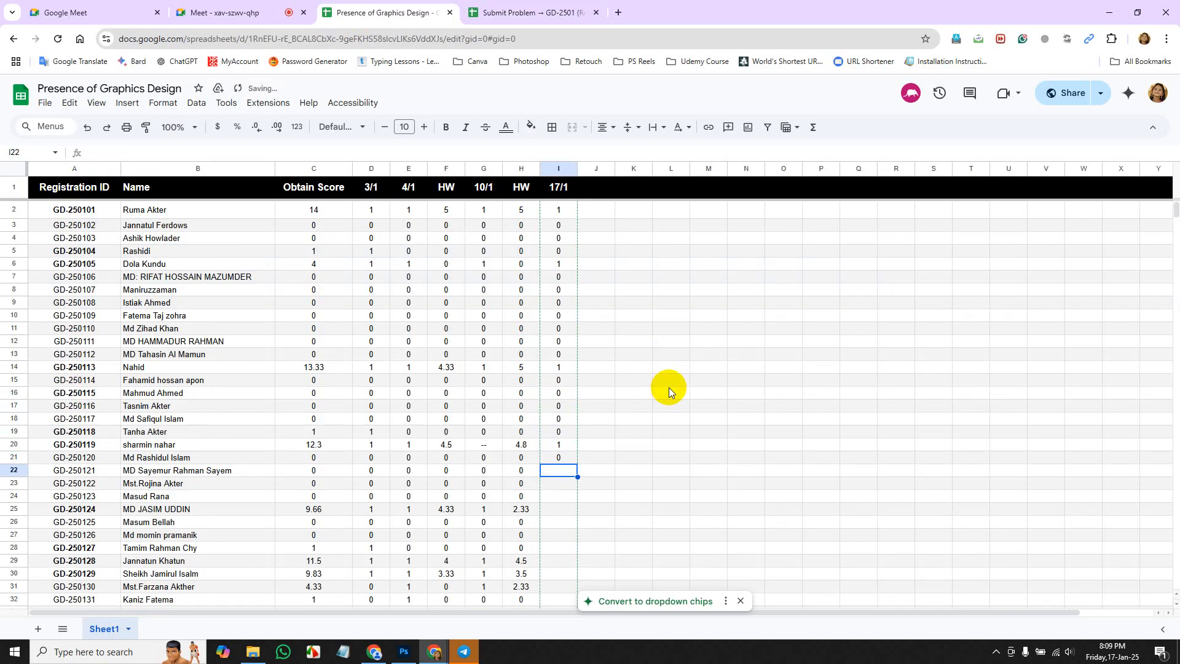
pyautogui.write('0')
pyautogui.press('Return')
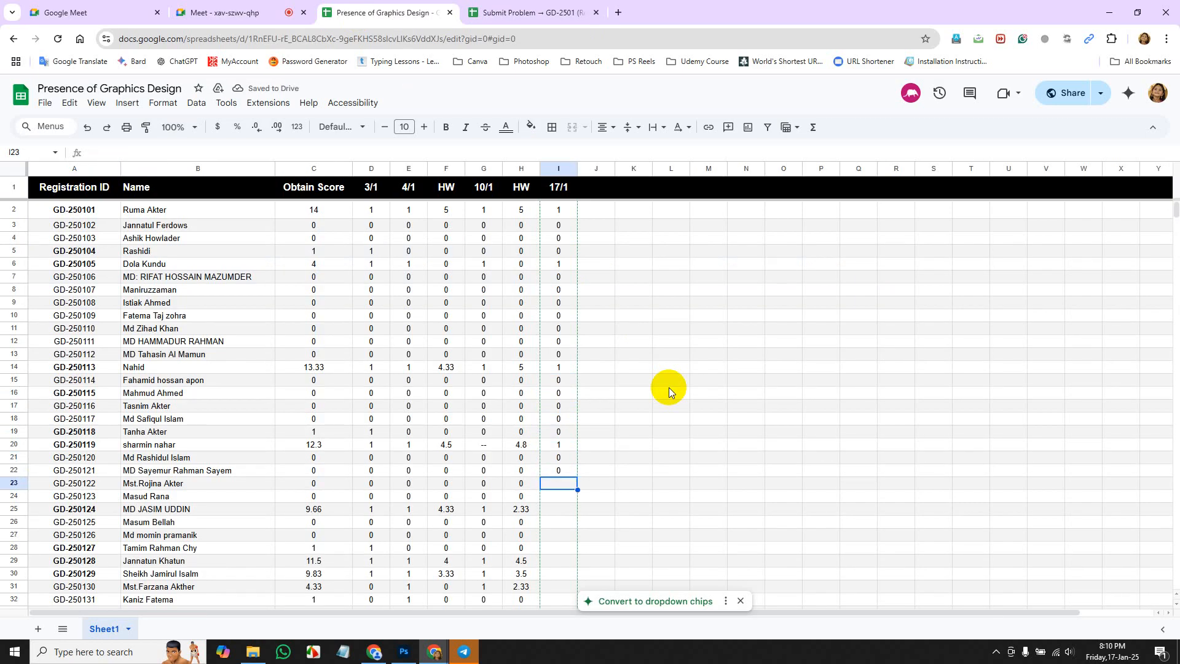
pyautogui.write('0')
pyautogui.press('Return')
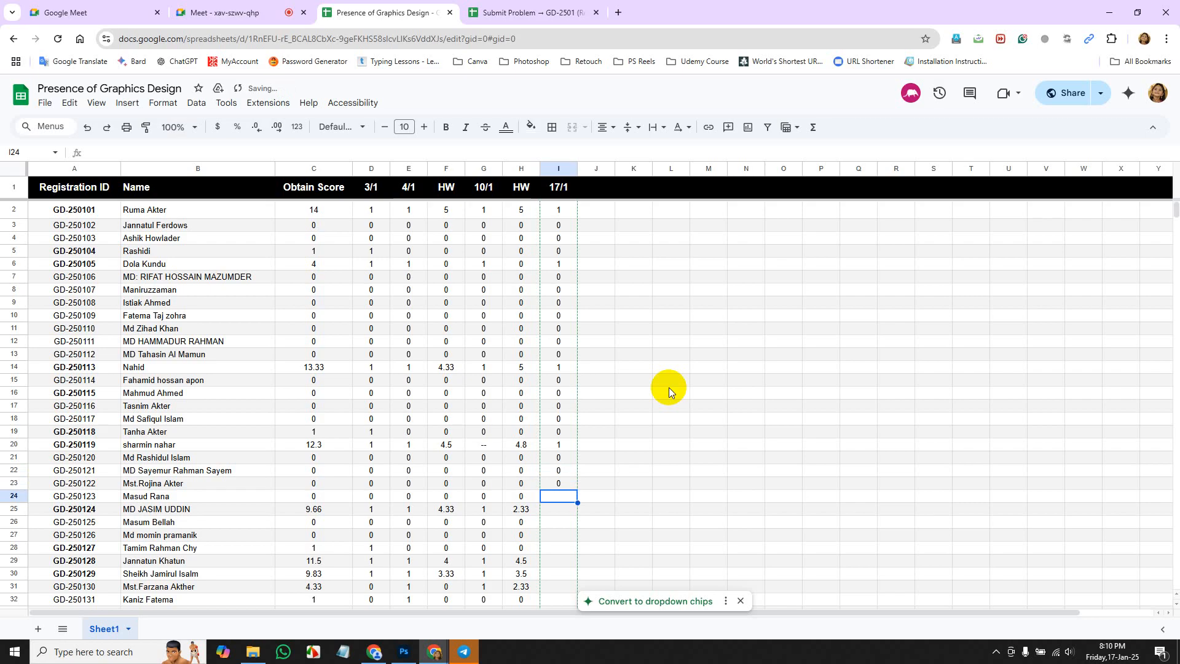
pyautogui.write('0')
pyautogui.press('Return')
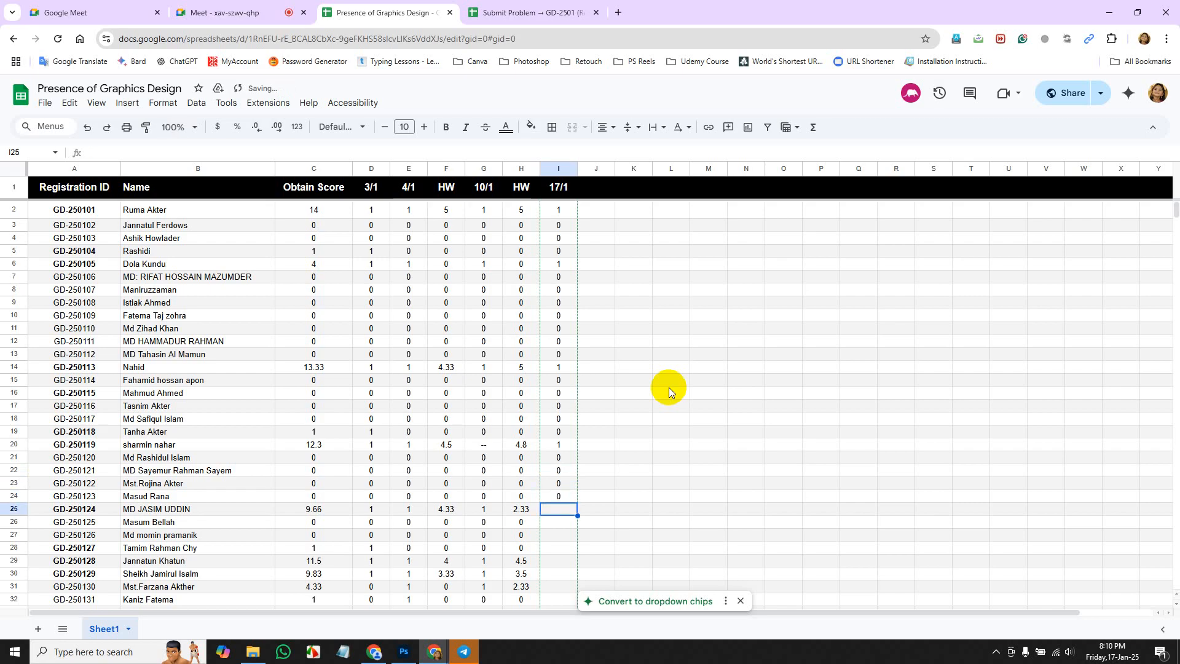
pyautogui.write('1')
pyautogui.press('Return')
# Enter 0 in cells I26 through I28 and 1 in cells I29 and I30 of the 17/1 column.
pyautogui.scroll(-2, 669, 387)
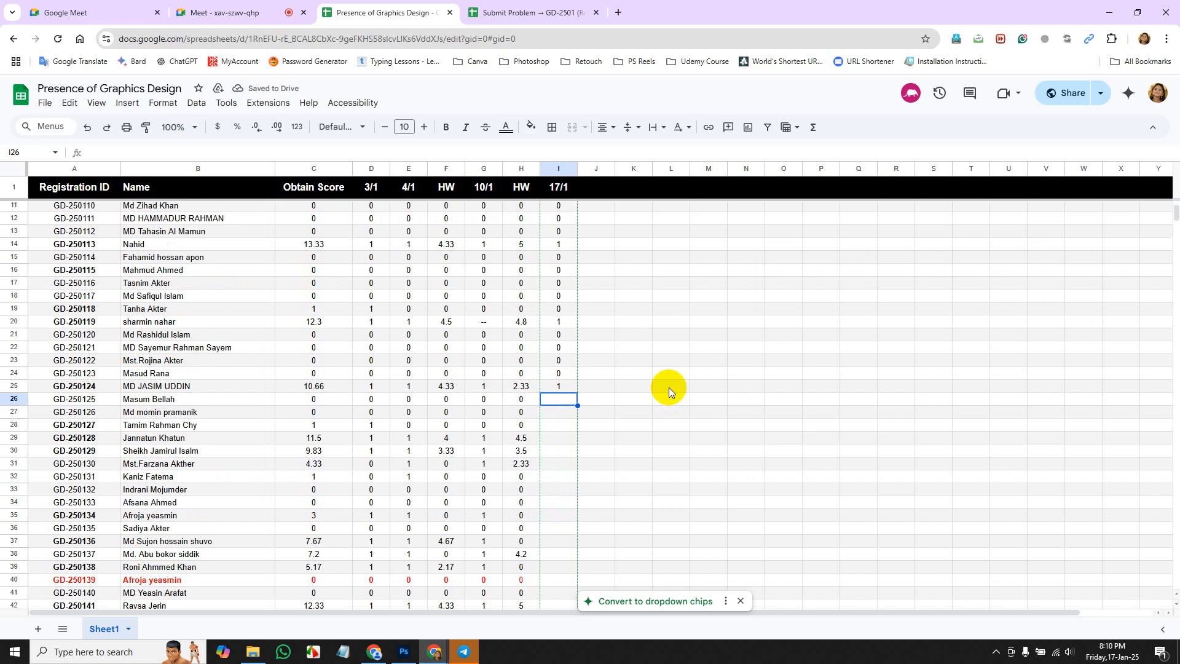
pyautogui.write('0')
pyautogui.press('Return')
pyautogui.write('0')
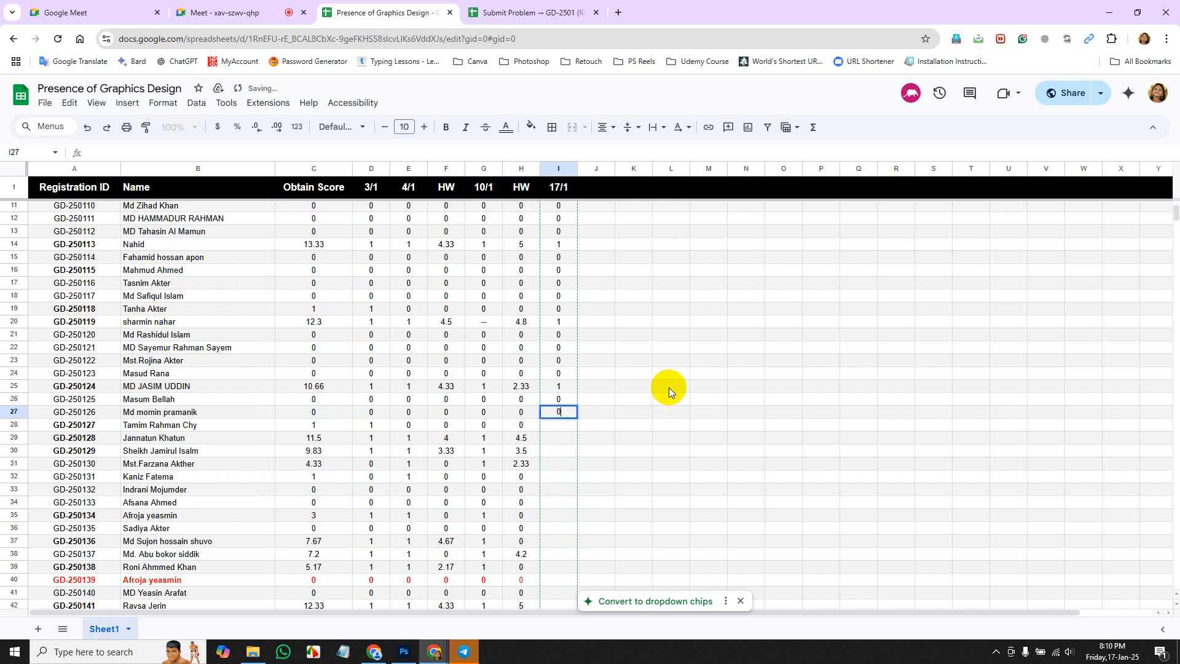
pyautogui.press('Return')
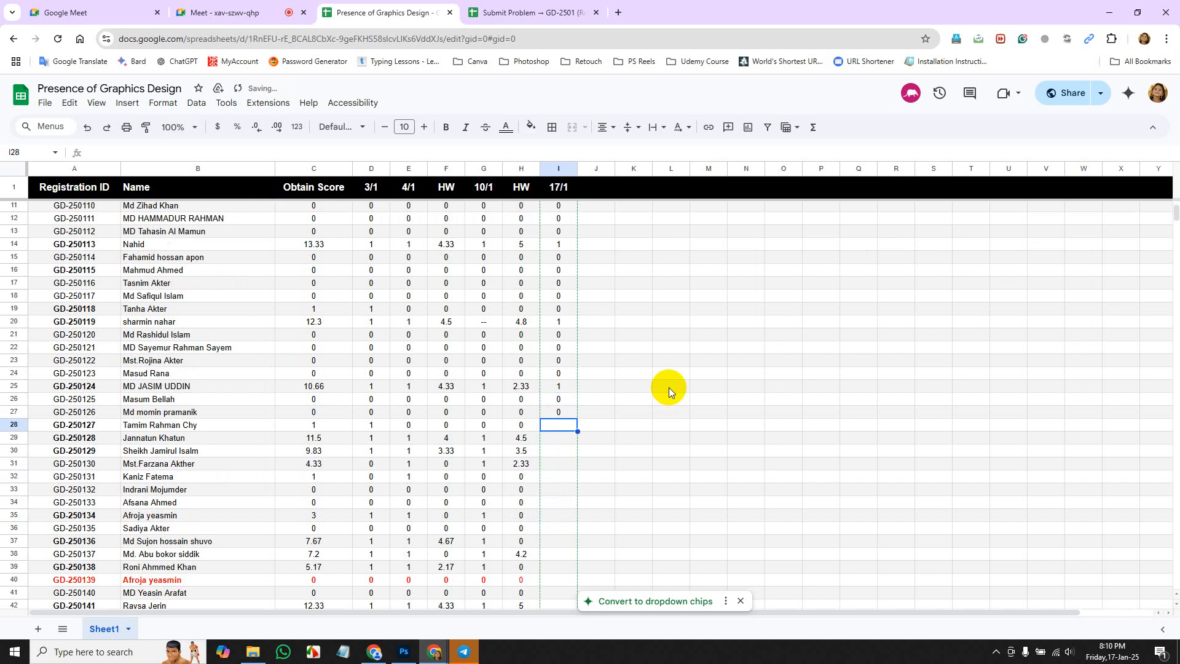
pyautogui.write('0')
pyautogui.press('Return')
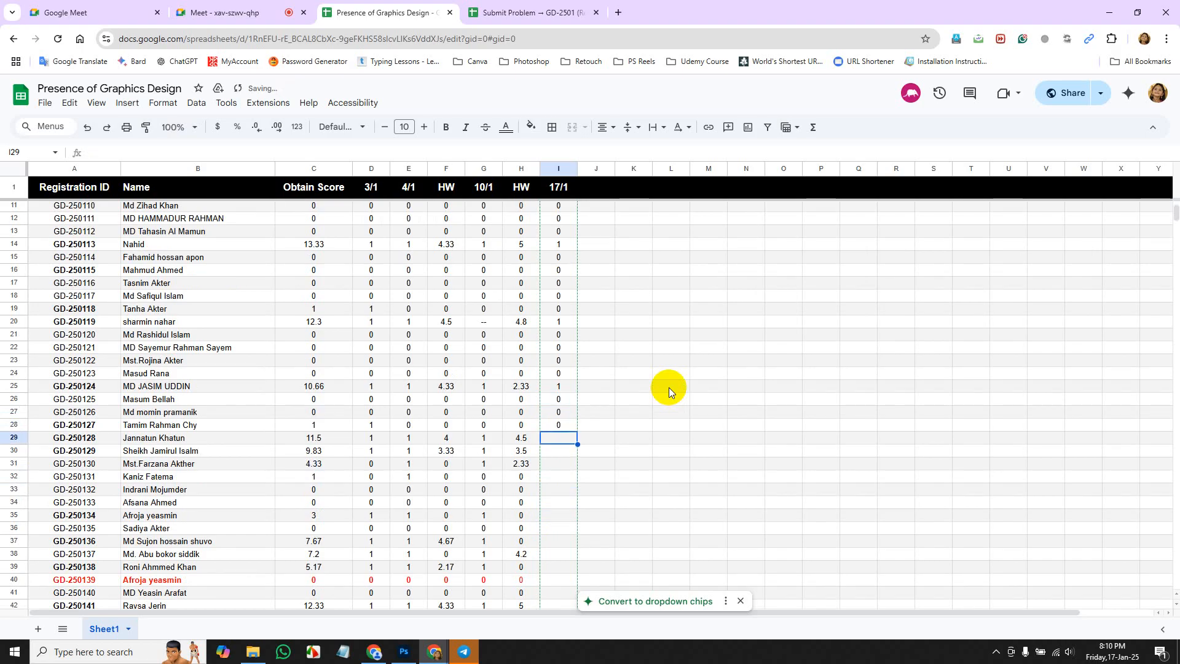
pyautogui.write('1')
pyautogui.press('Return')
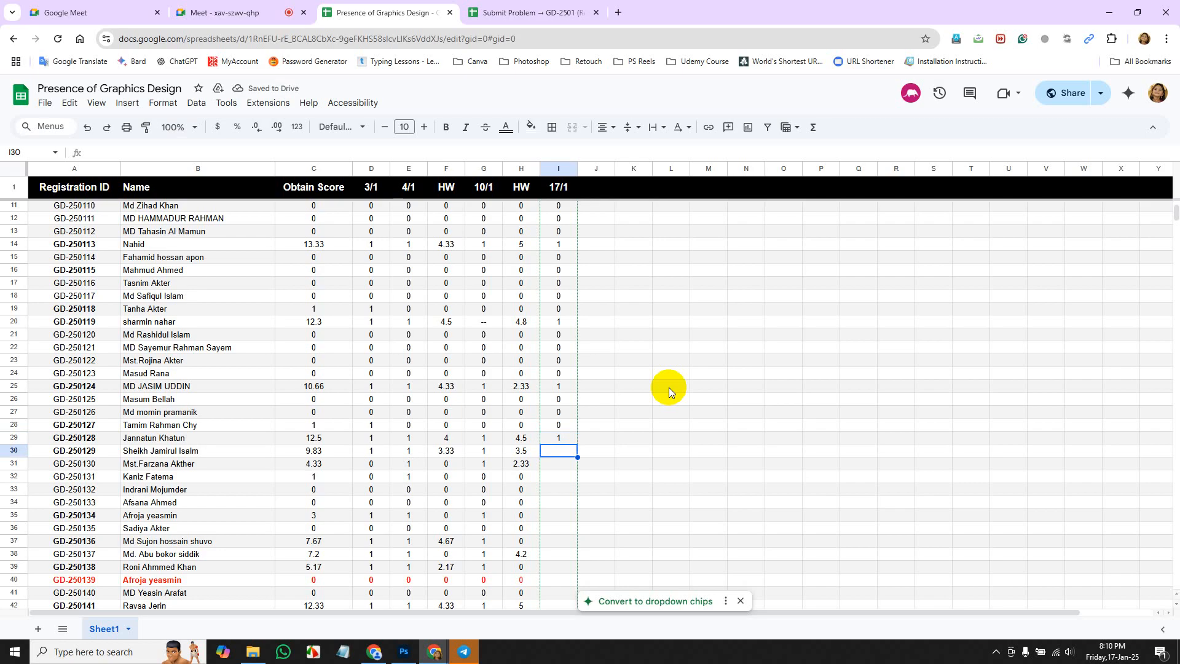
pyautogui.write('1')
pyautogui.press('Return')
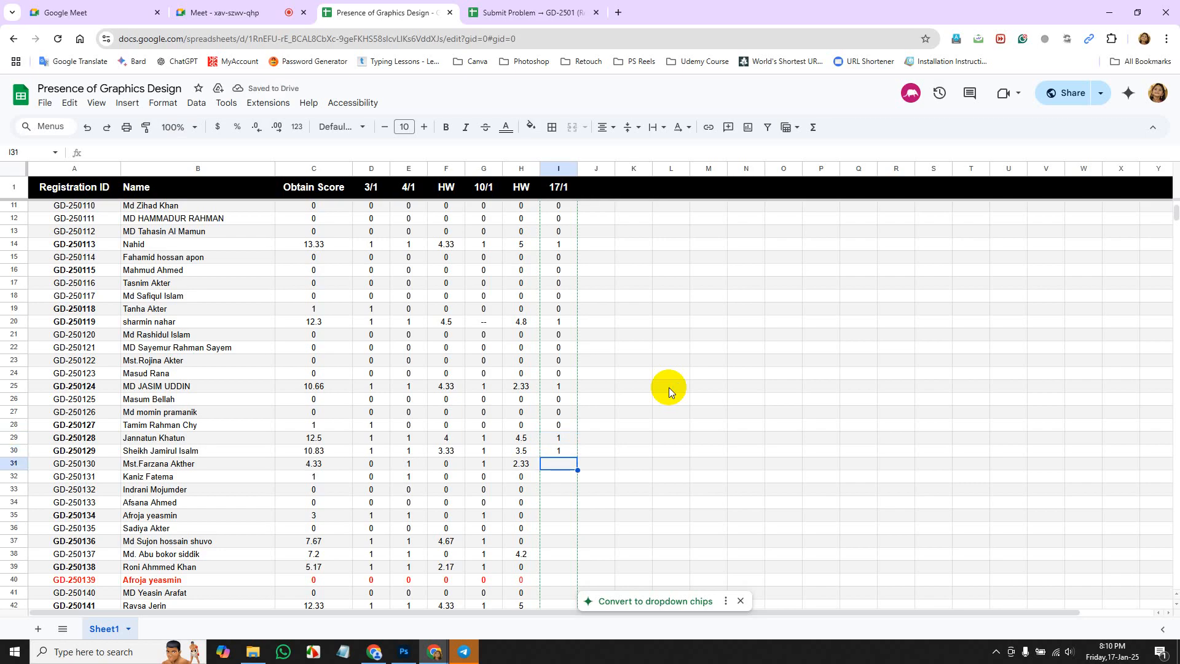
# Mark cells I31 through I36 of the 17/1 attendance column with 0.
pyautogui.write('0')
pyautogui.press('Return')
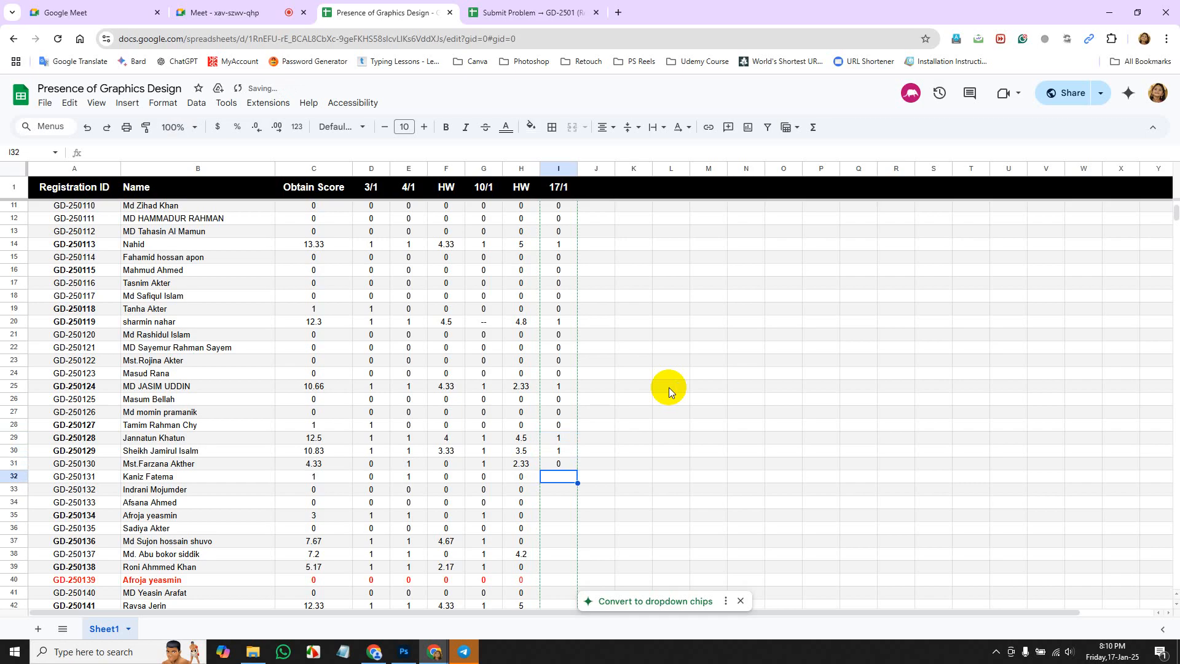
pyautogui.write('0')
pyautogui.press('Return')
pyautogui.write('0')
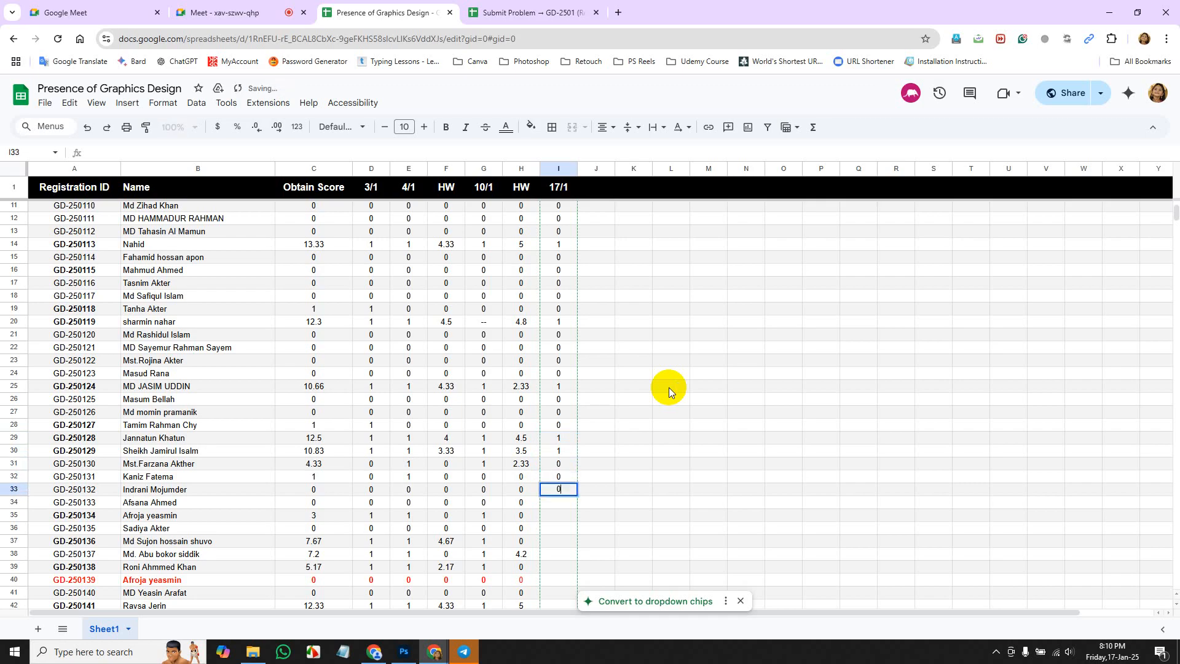
pyautogui.press('Return')
pyautogui.write('0')
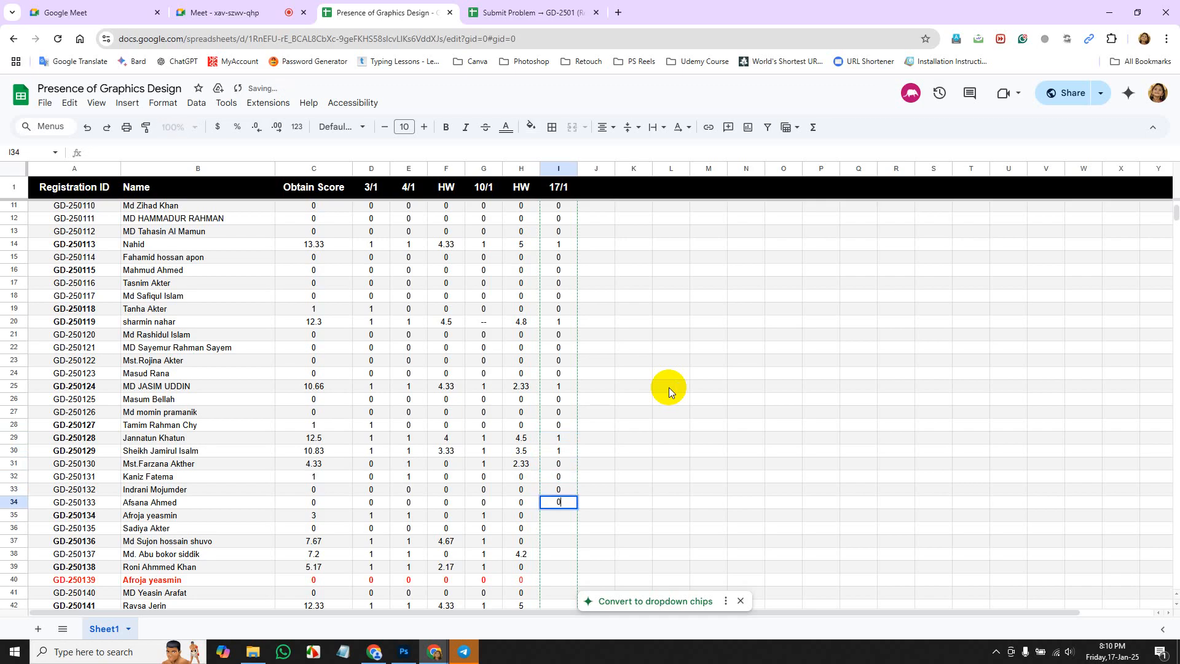
pyautogui.press('Return')
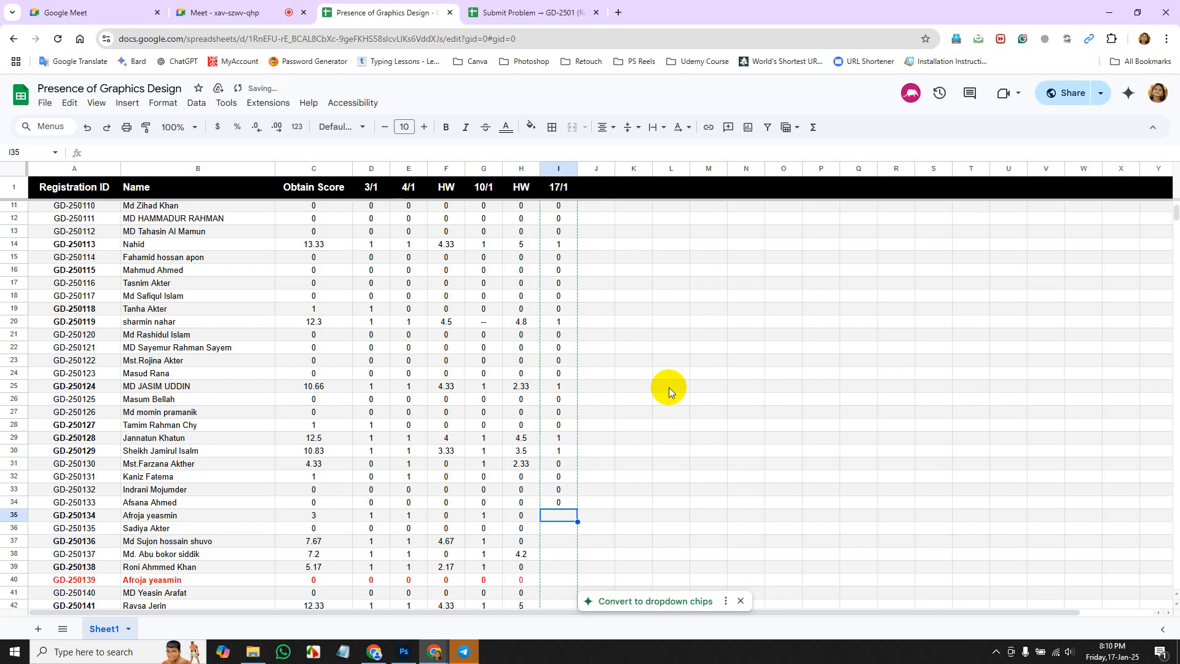
pyautogui.write('0')
pyautogui.press('Return')
pyautogui.write('0')
pyautogui.press('Return')
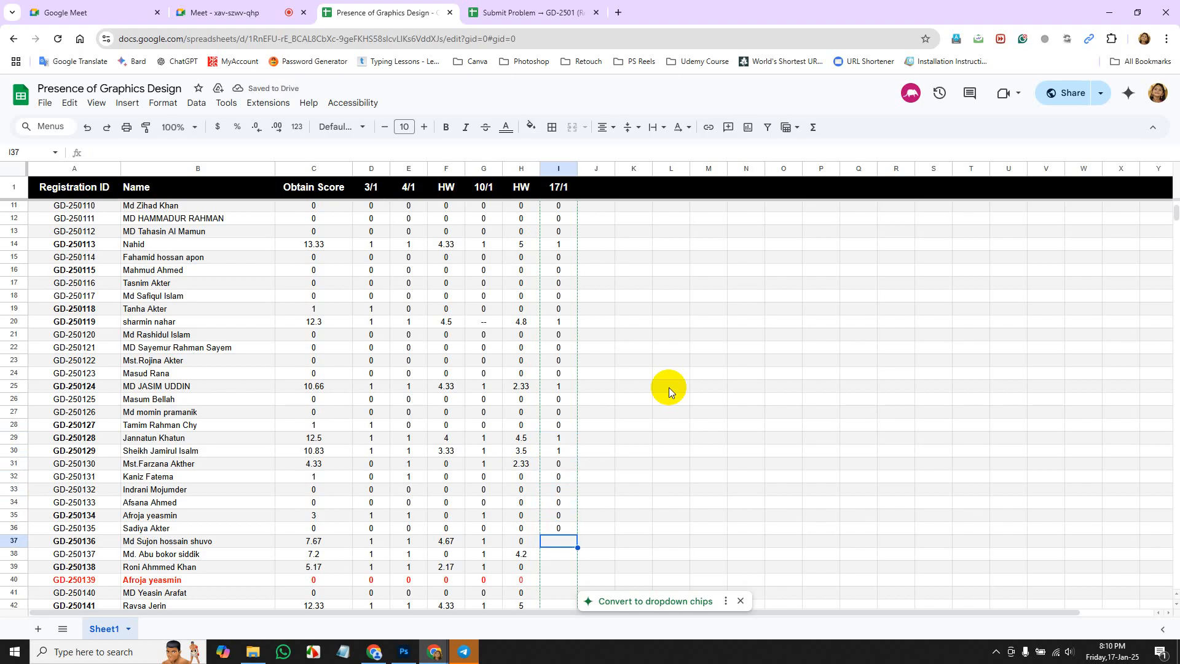
# Correct the 17/1 attendance value in cell I35 to 1.
pyautogui.press('Up')
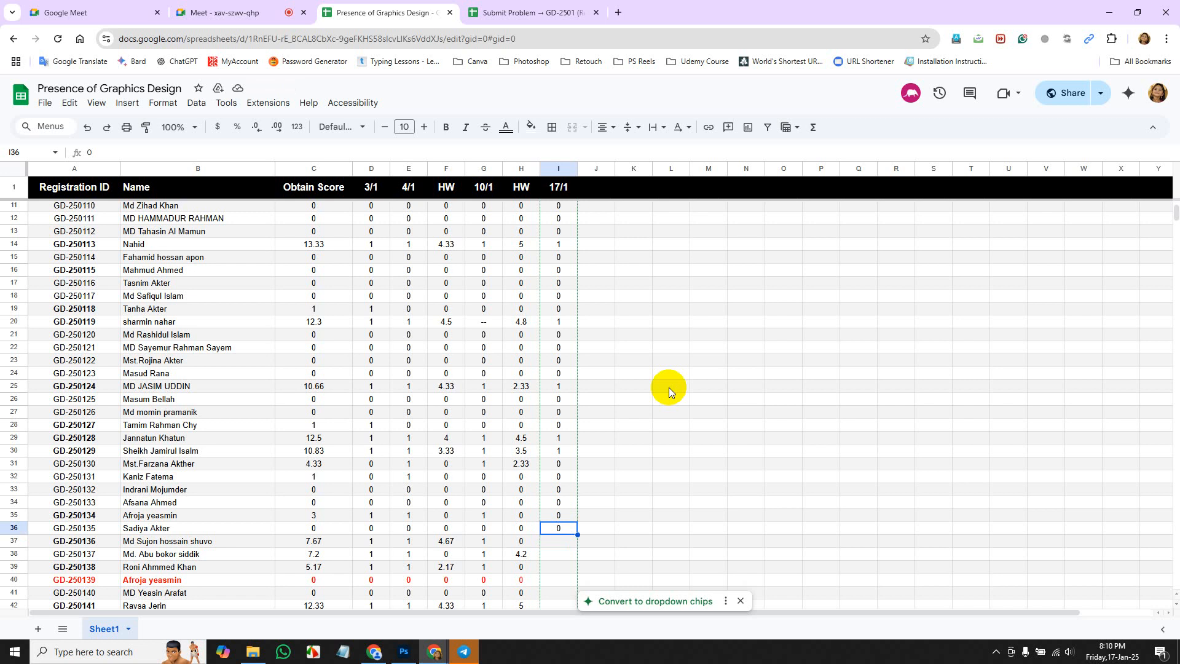
pyautogui.press('Up')
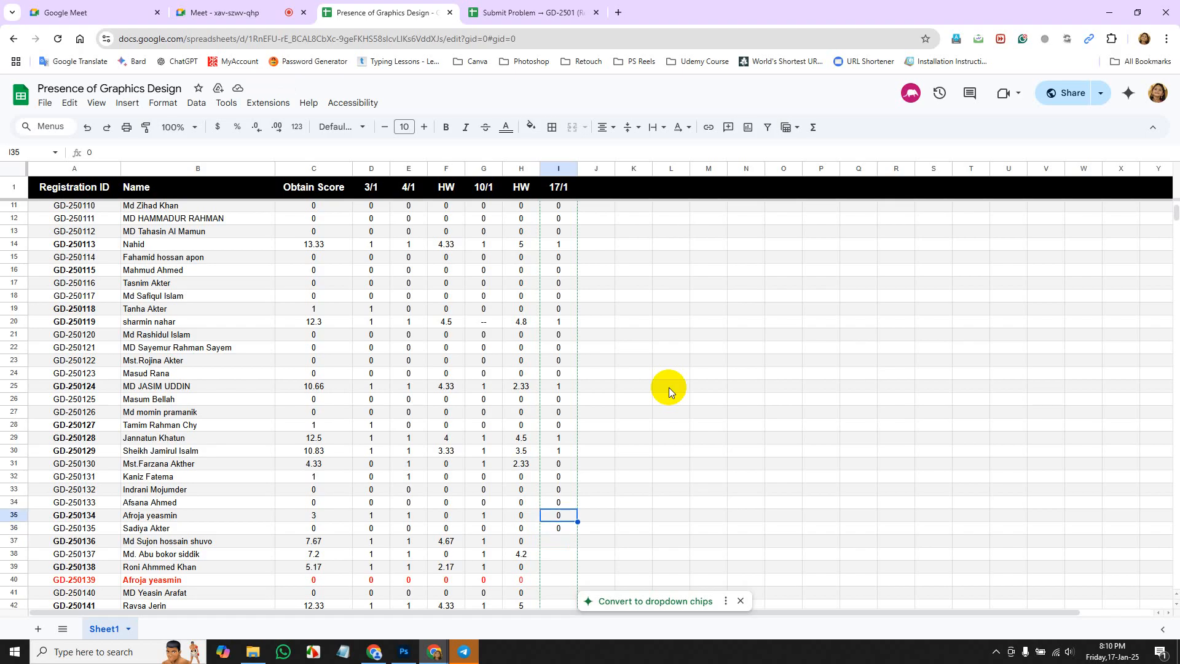
pyautogui.write('1')
pyautogui.press('Return')
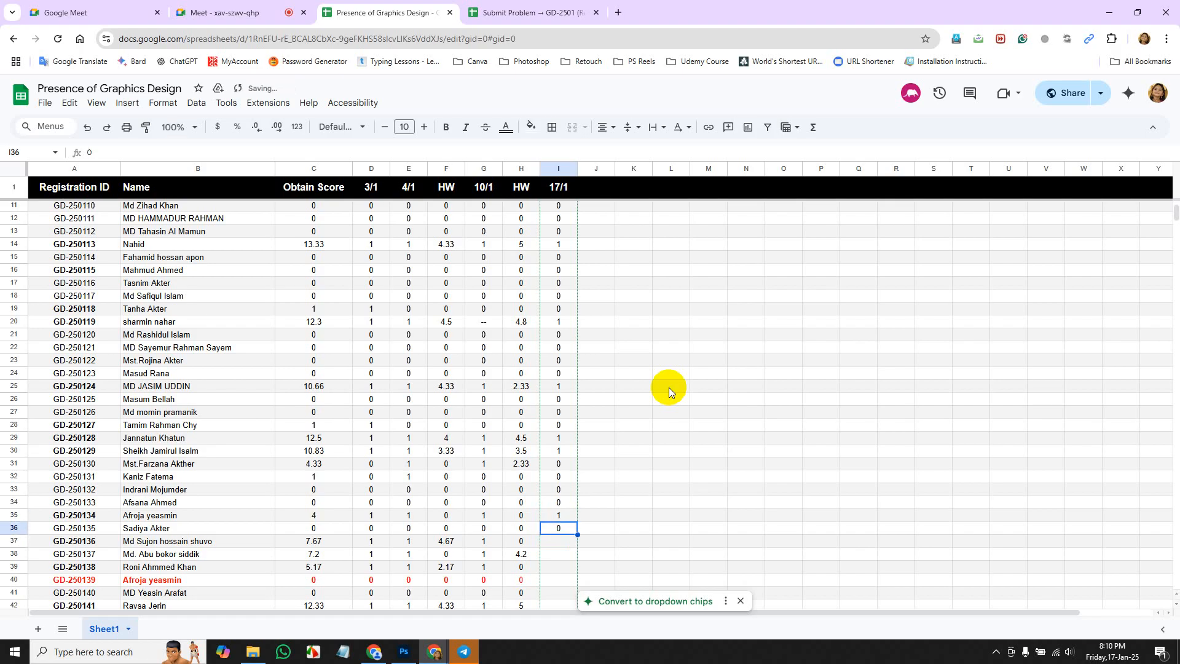
# Enter 1 in cells I37 and I38 and 0 in cells I39 through I41 of the 17/1 column.
pyautogui.scroll(-3, 625, 496)
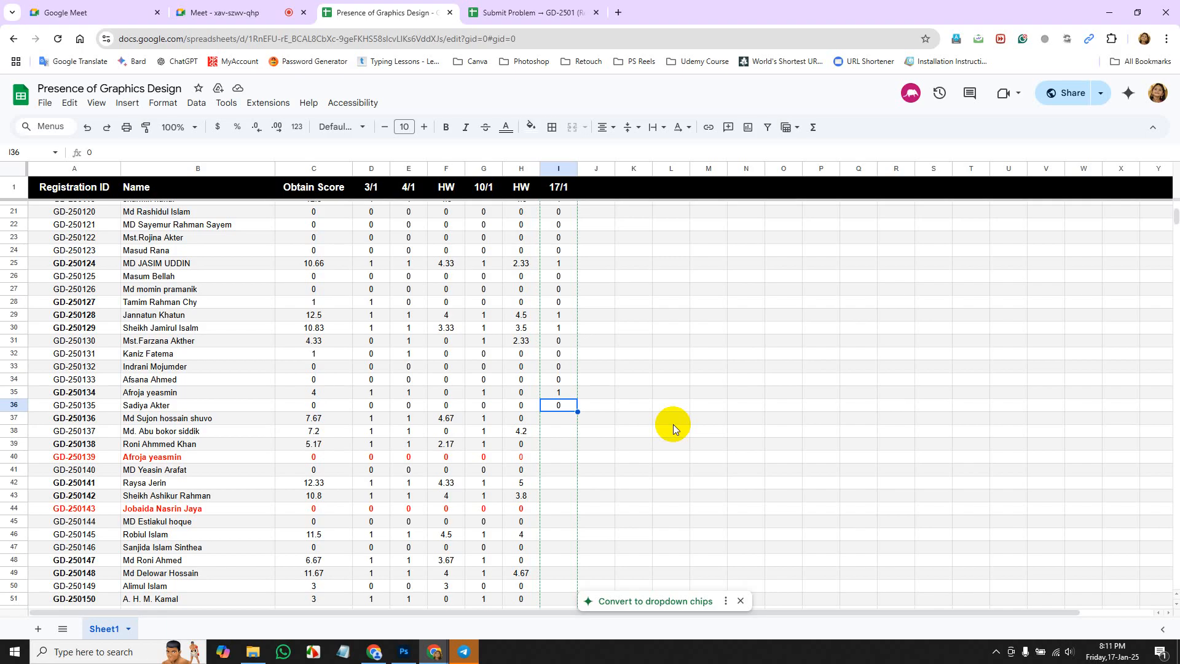
pyautogui.click(569, 421)
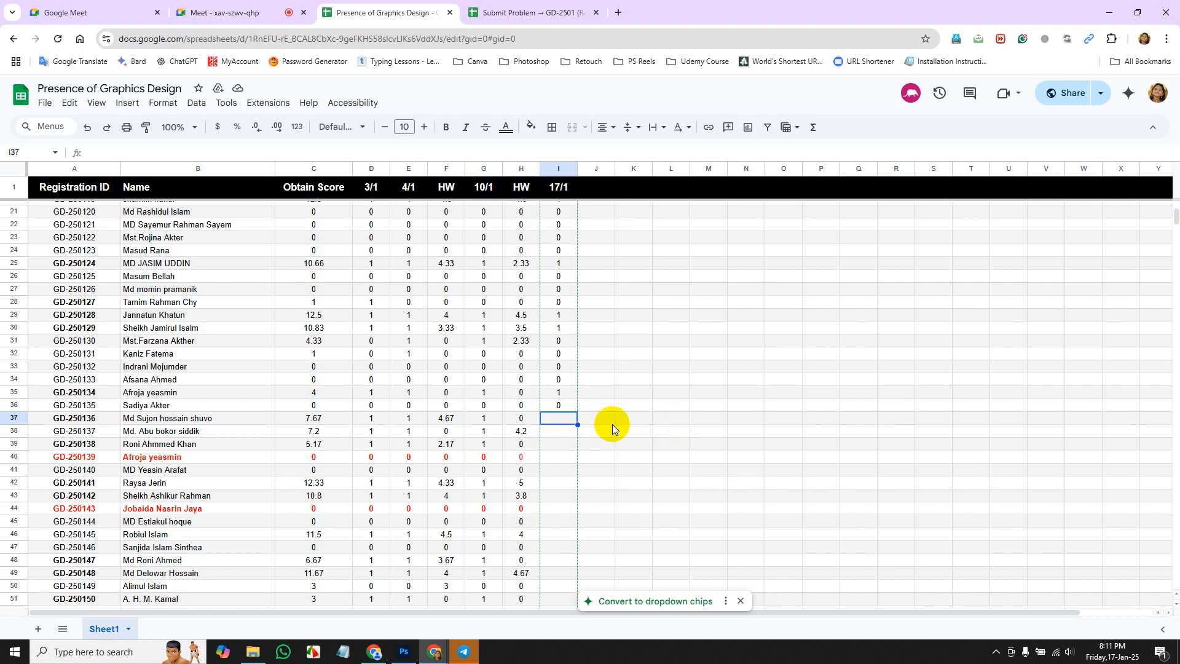
pyautogui.write('1')
pyautogui.press('Return')
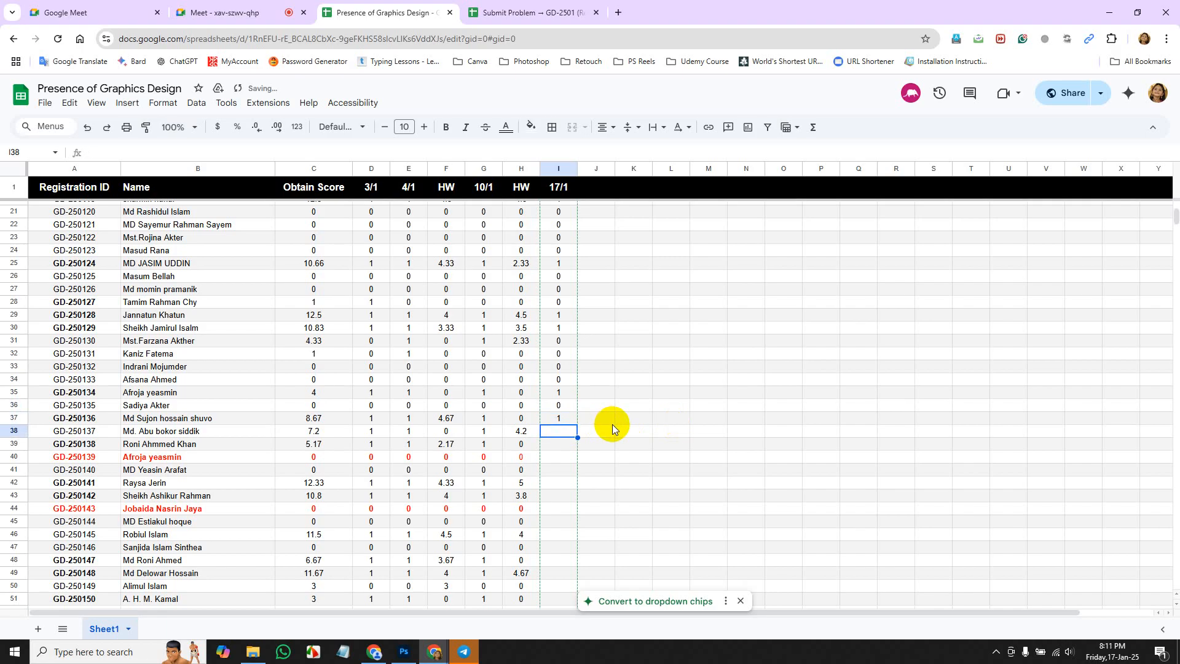
pyautogui.write('1')
pyautogui.press('Return')
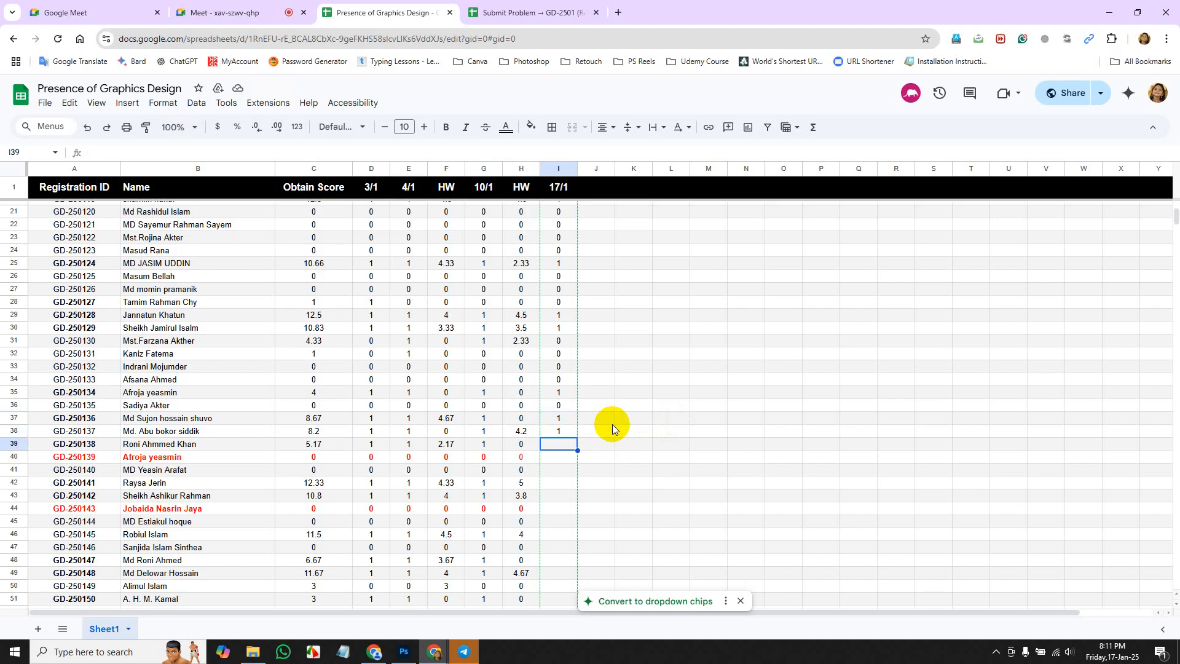
pyautogui.write('0')
pyautogui.press('Return')
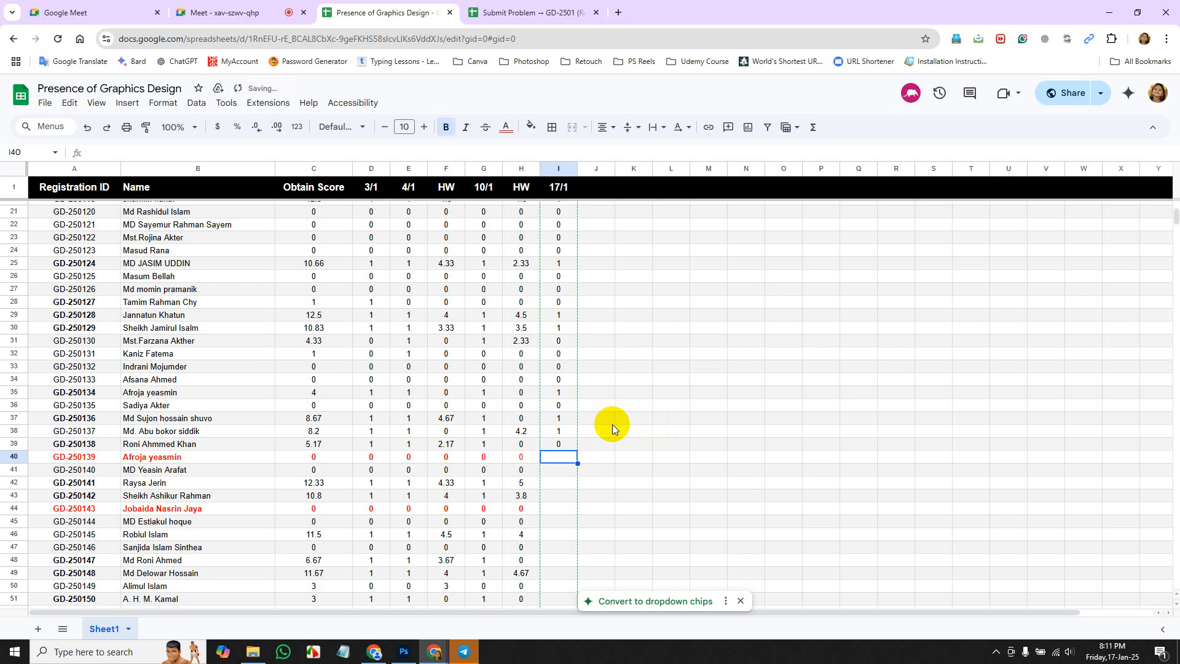
pyautogui.write('0')
pyautogui.press('Return')
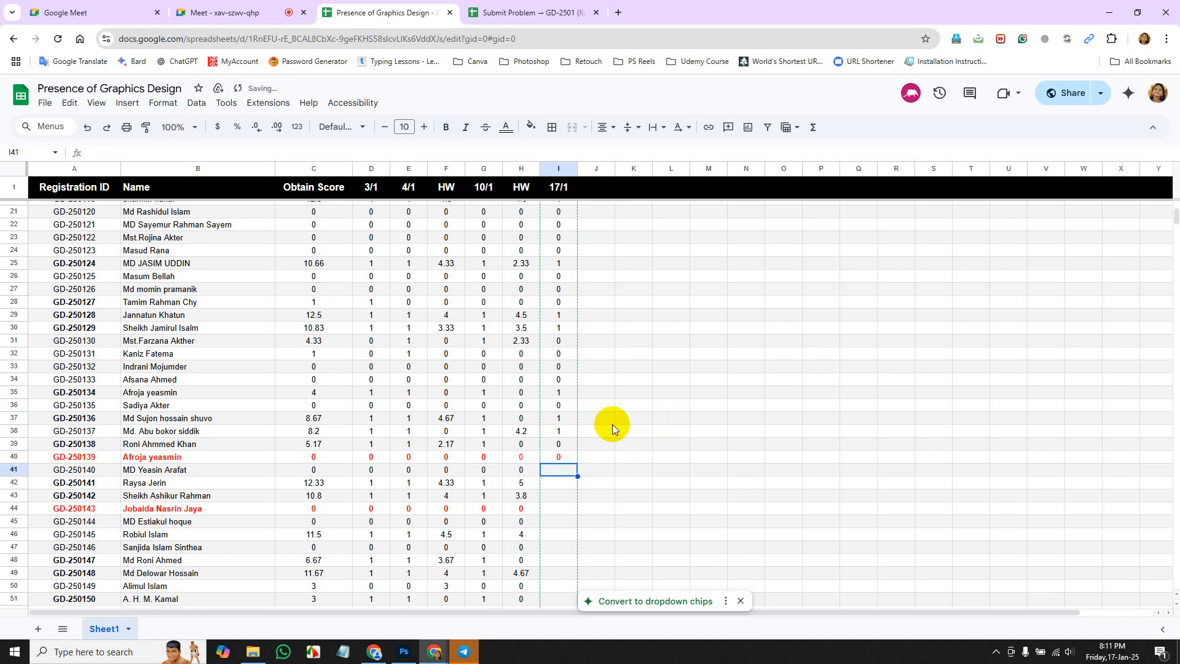
pyautogui.write('0')
pyautogui.press('Return')
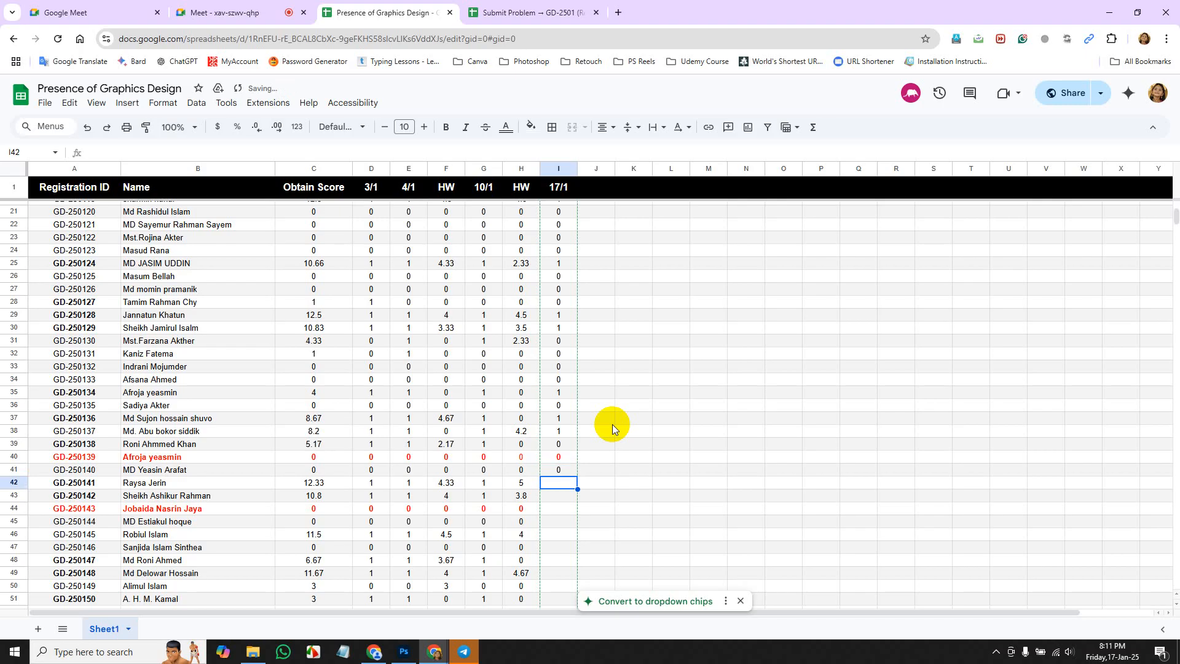
# Enter 1 in cells I42 and I43 and 0 in cells I44 and I45 of the 17/1 column.
pyautogui.write('1')
pyautogui.press('Return')
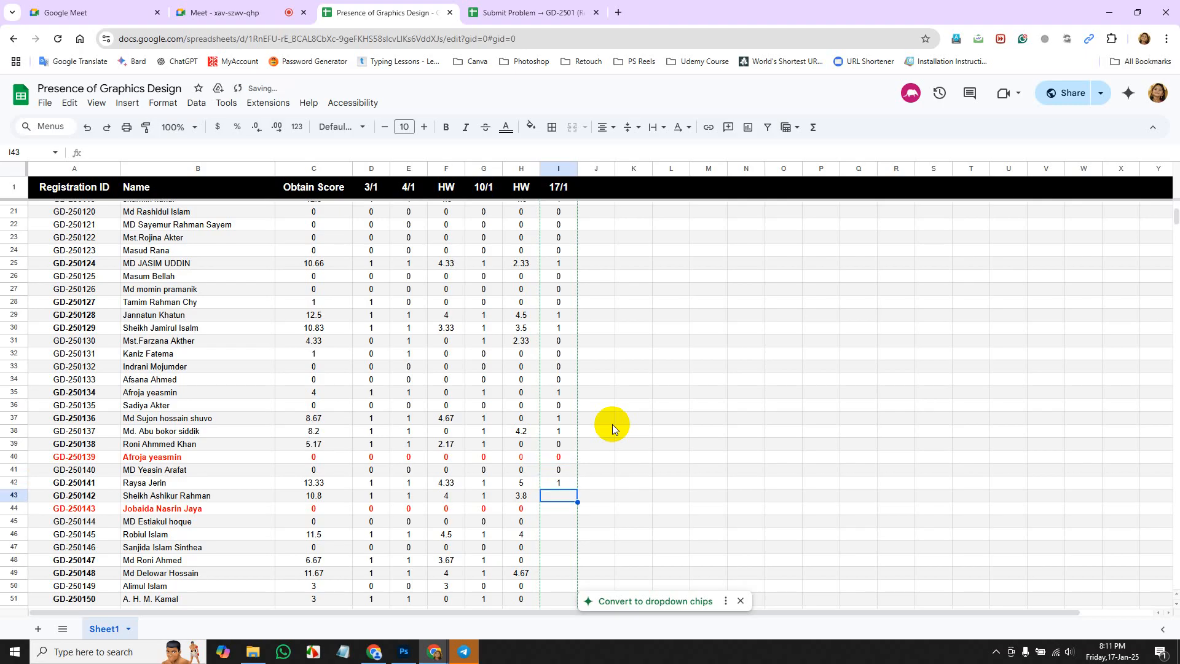
pyautogui.write('1')
pyautogui.press('Return')
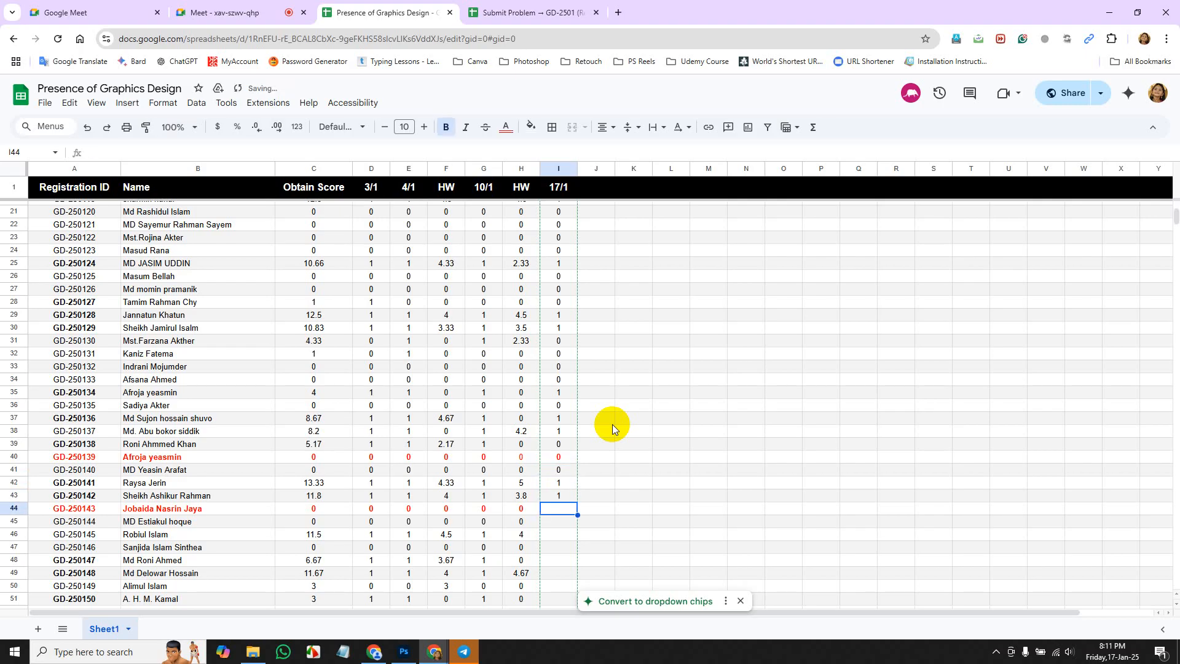
pyautogui.write('0')
pyautogui.press('Return')
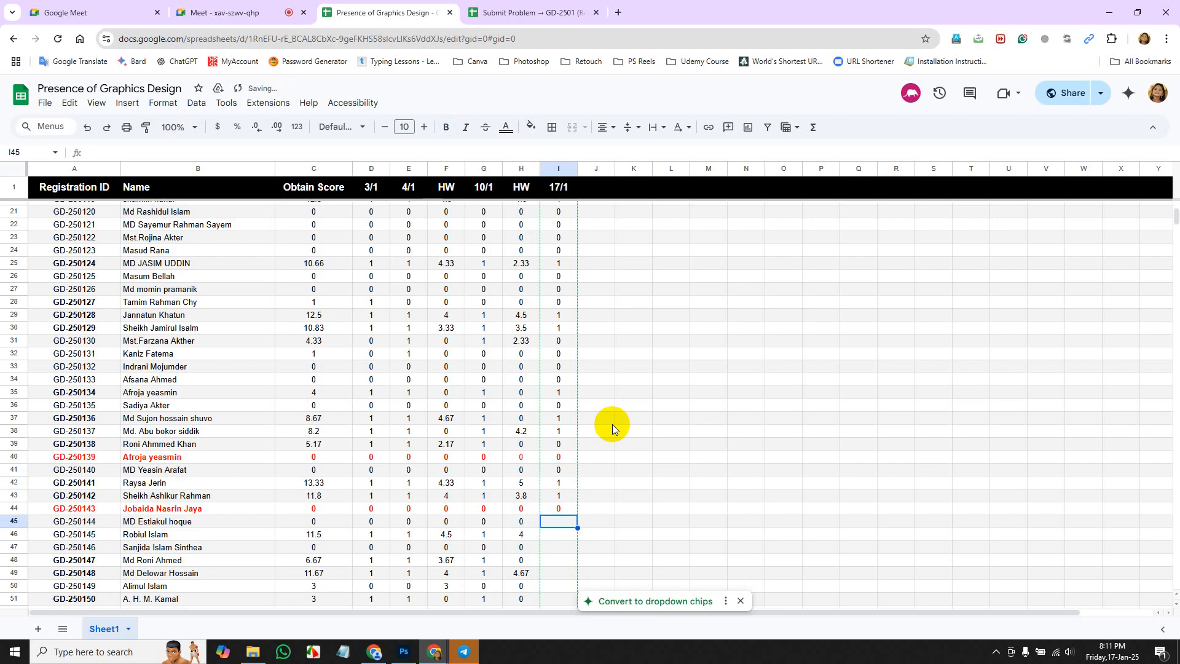
pyautogui.write('0')
pyautogui.press('Return')
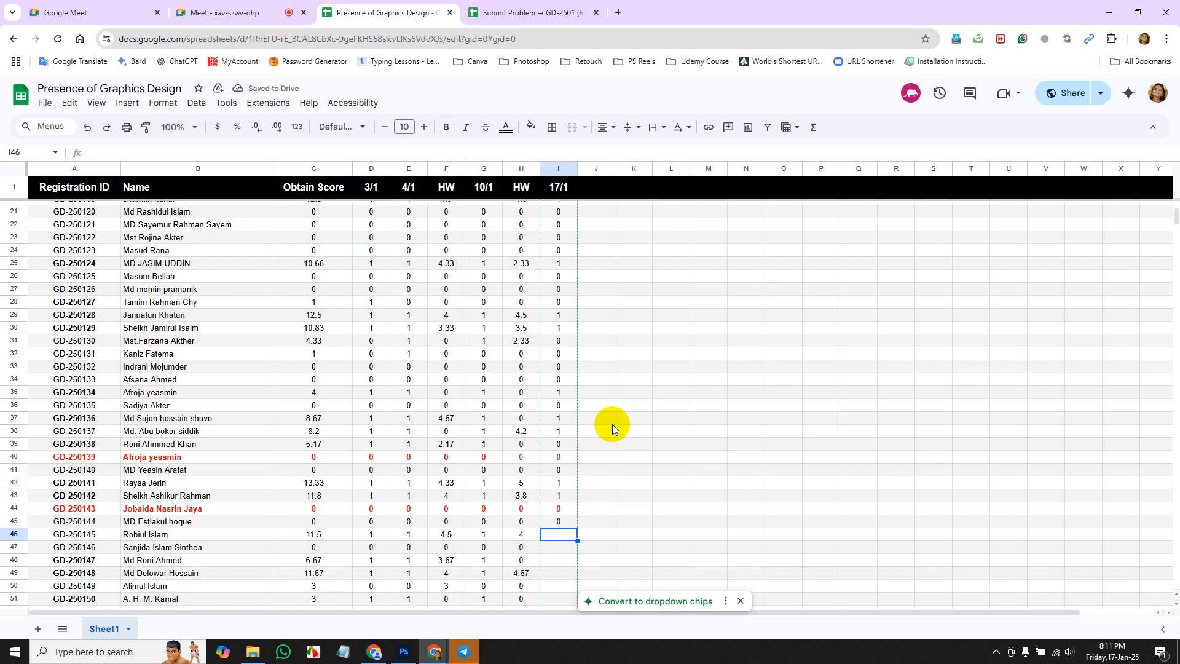
# Record the 17/1 attendance as 1 in cell I46 and 0 in cell I47.
pyautogui.write('1')
pyautogui.press('Return')
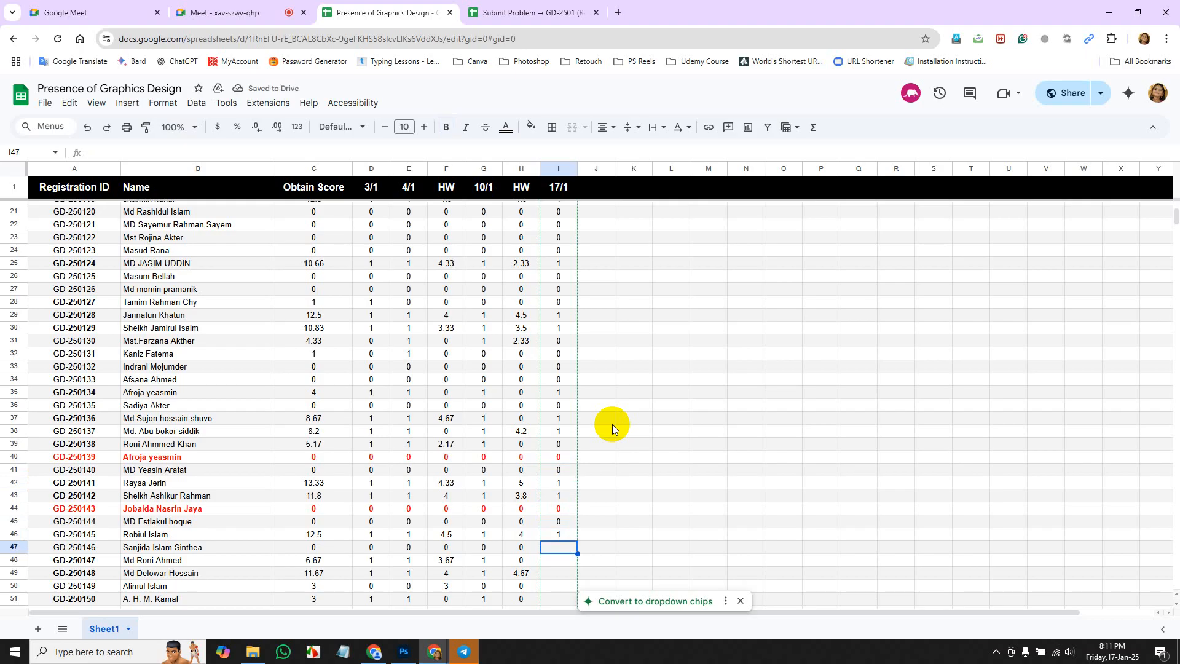
pyautogui.write('0')
pyautogui.press('Return')
pyautogui.press('Up')
# Enter 0 in cells I48 and I49 of the 17/1 attendance column.
pyautogui.scroll(-2, 612, 425)
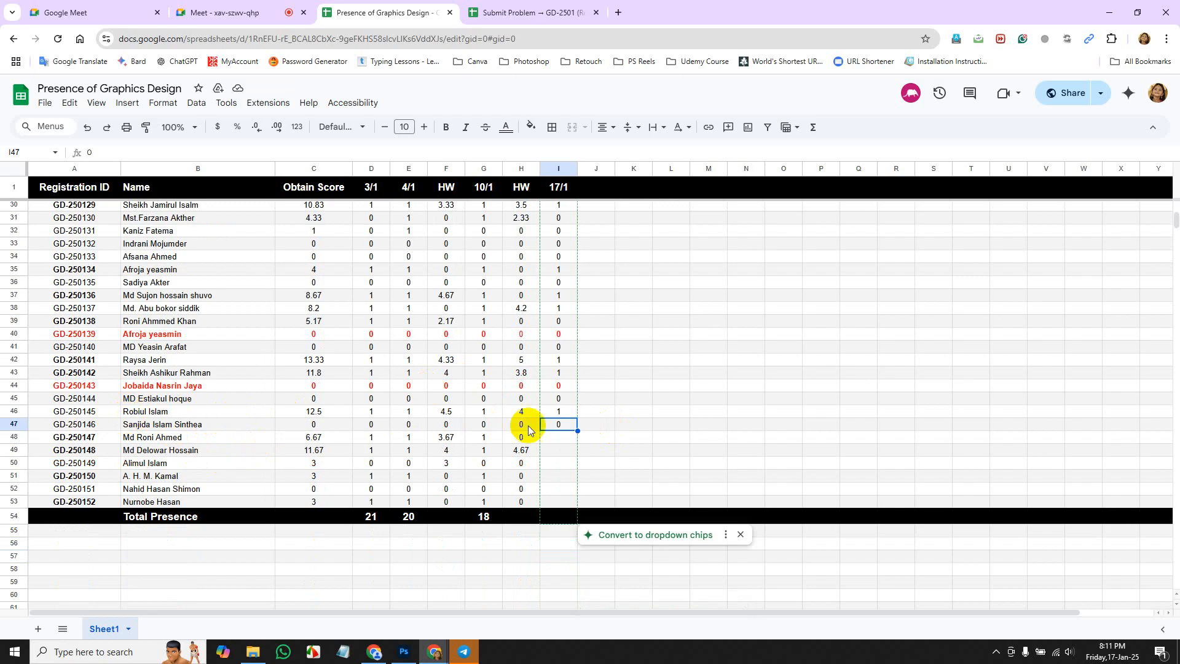
pyautogui.click(565, 439)
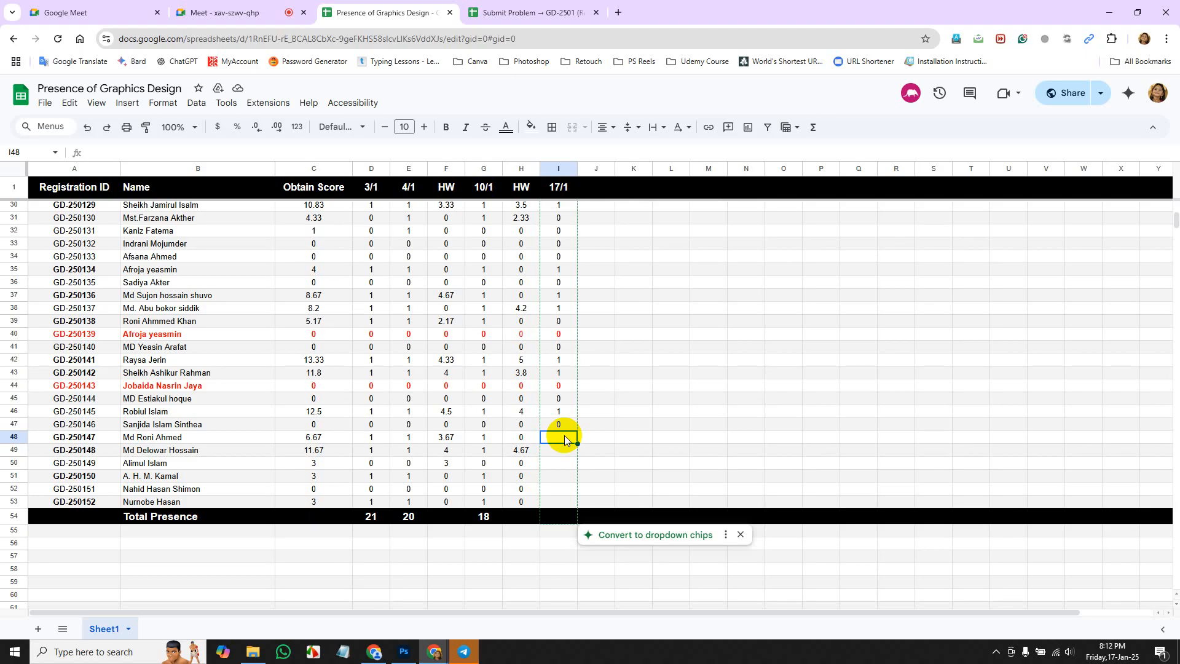
pyautogui.write('0')
pyautogui.press('Return')
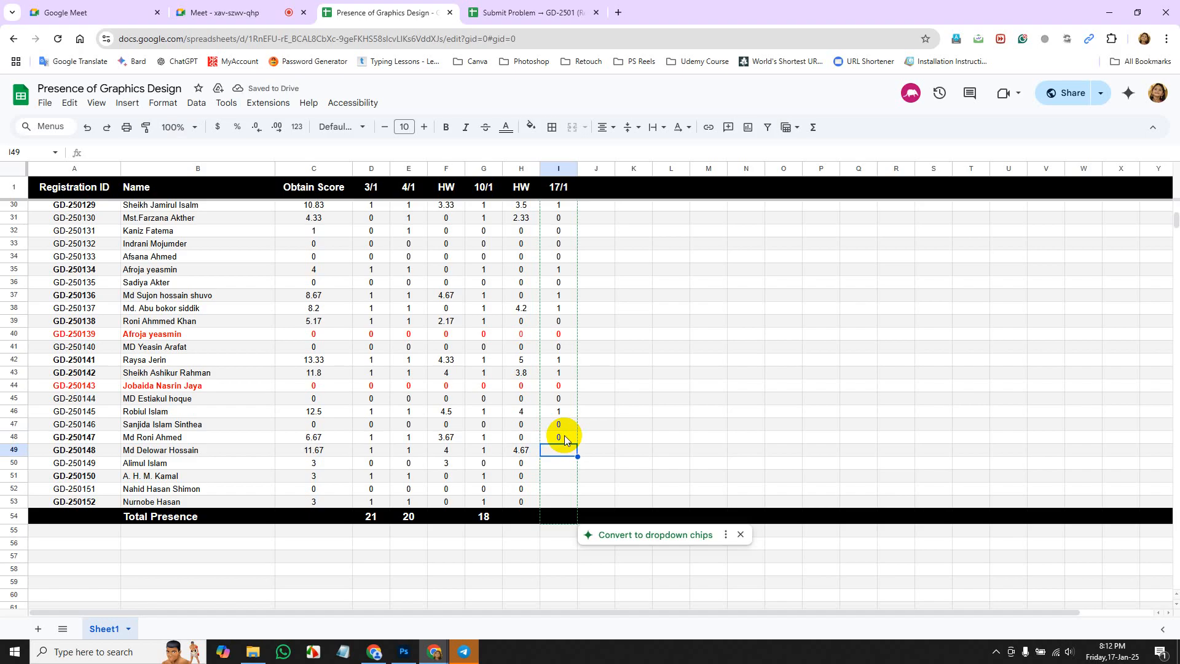
pyautogui.write('0')
pyautogui.press('Return')
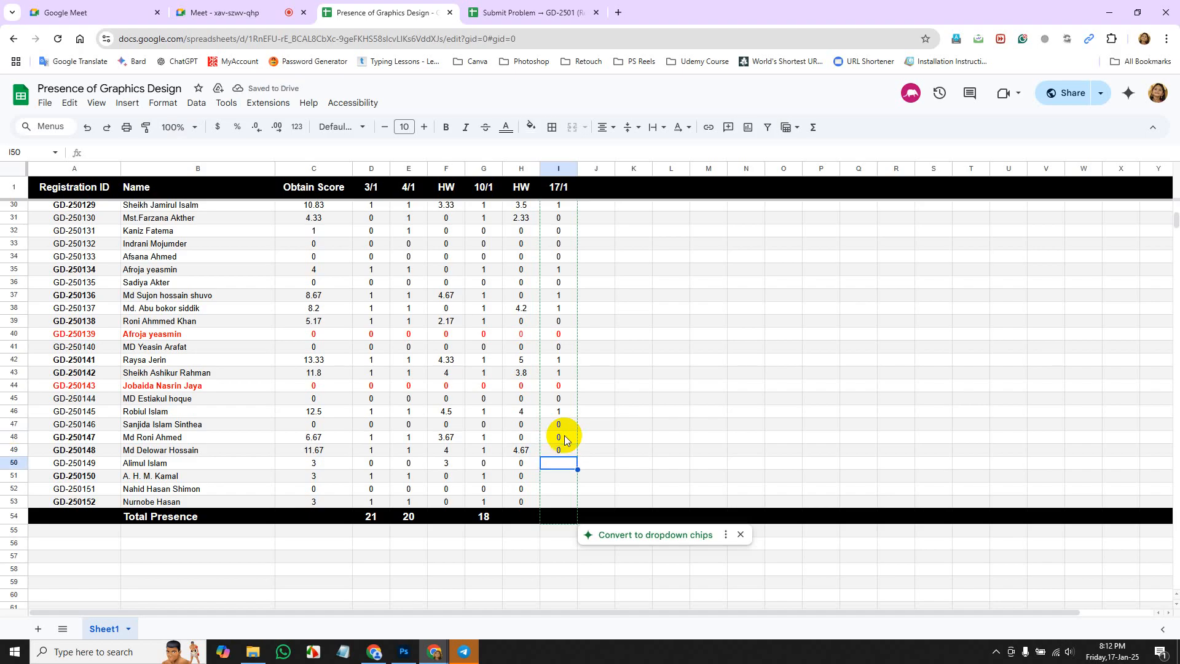
# Enter 0 in cells I50 through I52 of the 17/1 attendance column.
pyautogui.write('0')
pyautogui.press('Return')
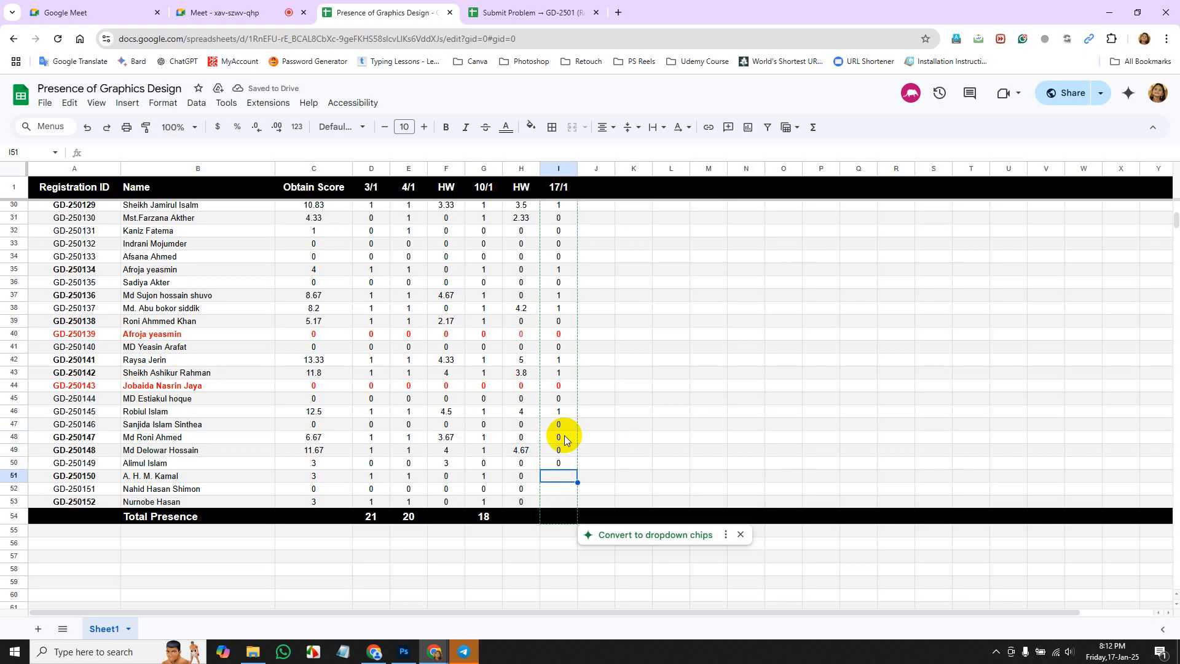
pyautogui.write('0')
pyautogui.press('Return')
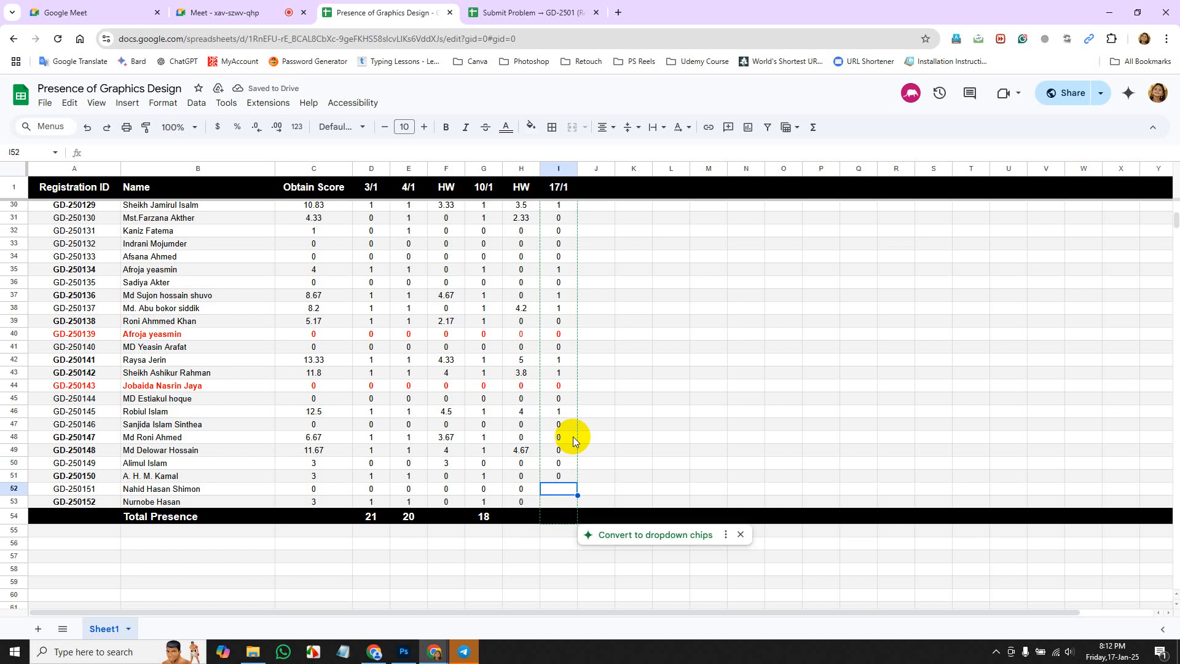
pyautogui.scroll(10, 573, 438)
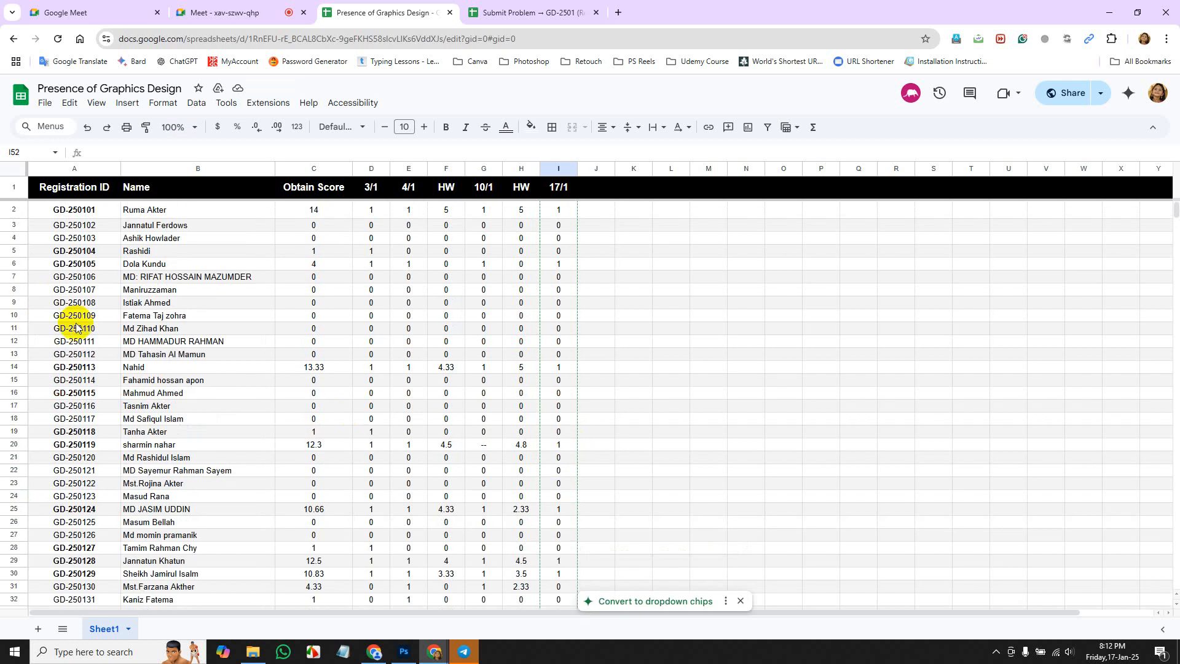
pyautogui.scroll(-11, 513, 442)
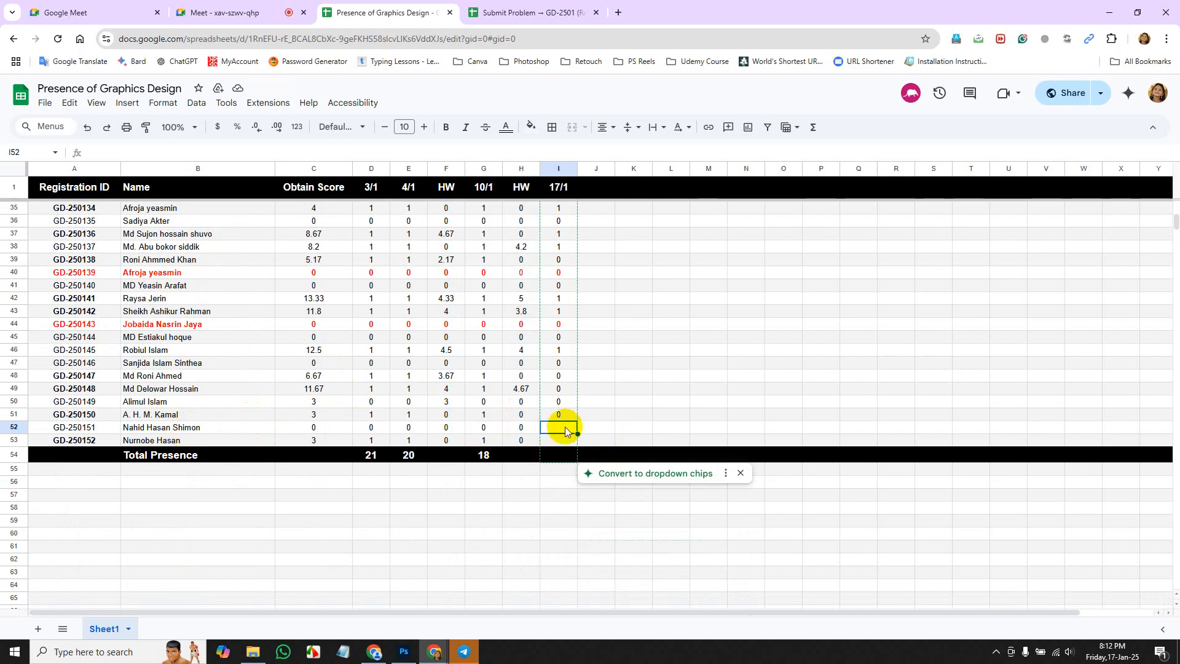
pyautogui.write('0')
pyautogui.press('Return')
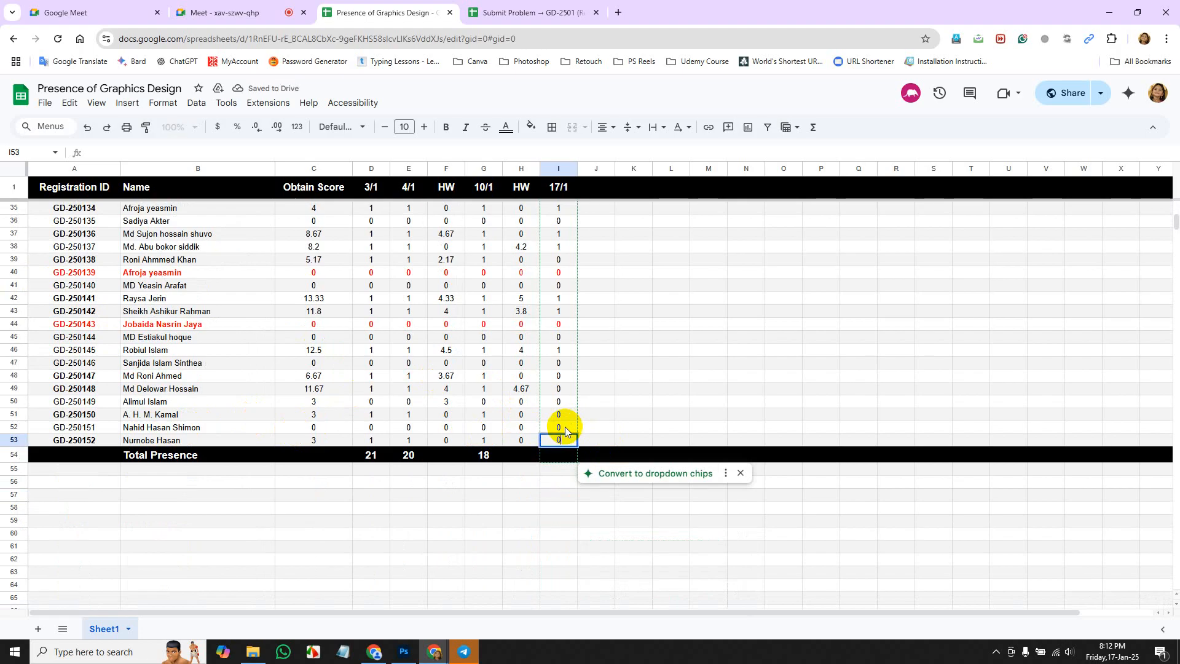
# Record the 17/1 attendance as 1 in cell I53, the last student row.
pyautogui.press('Down')
pyautogui.scroll(3, 559, 425)
pyautogui.scroll(-5, 559, 425)
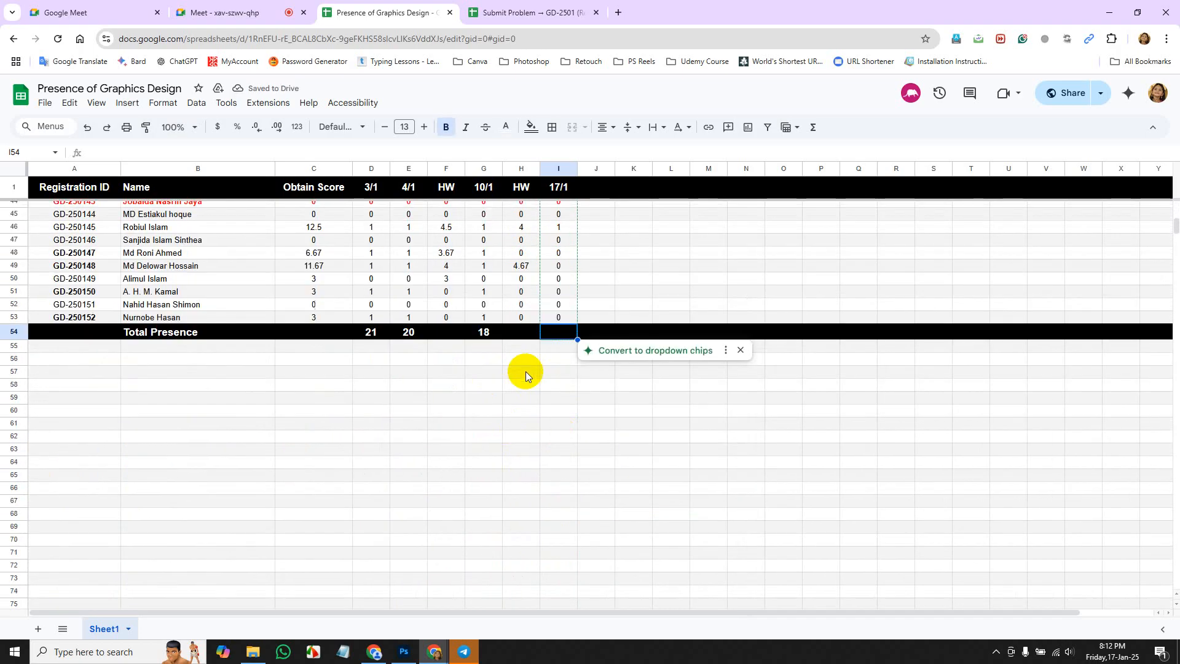
pyautogui.click(565, 319)
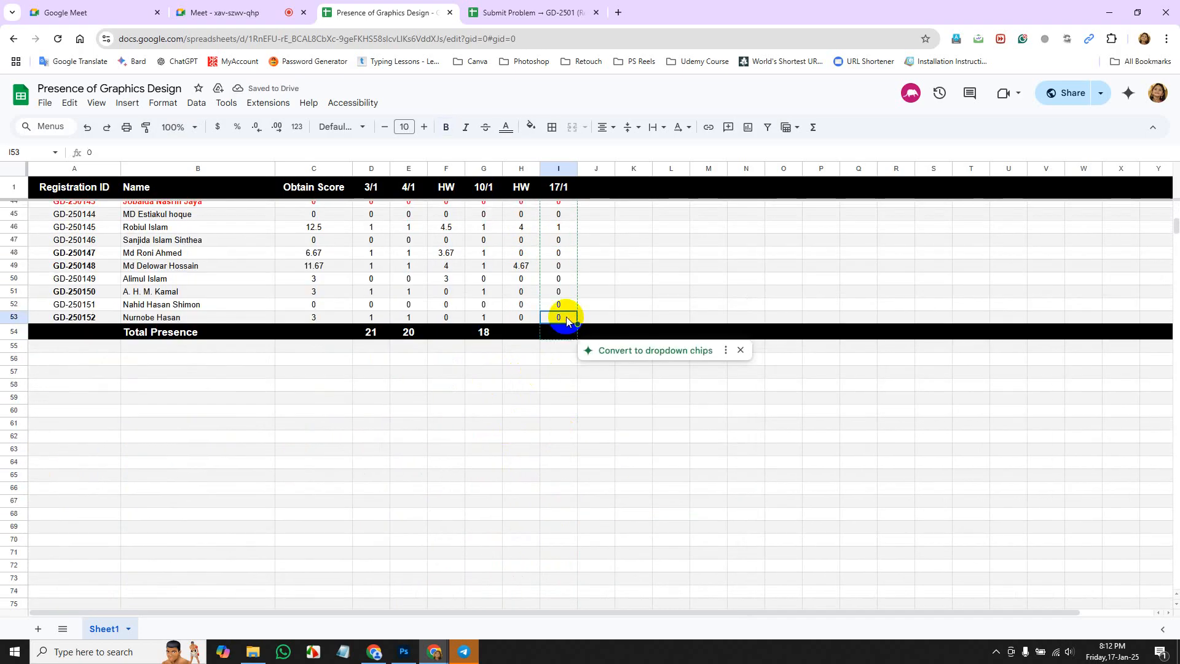
pyautogui.write('1')
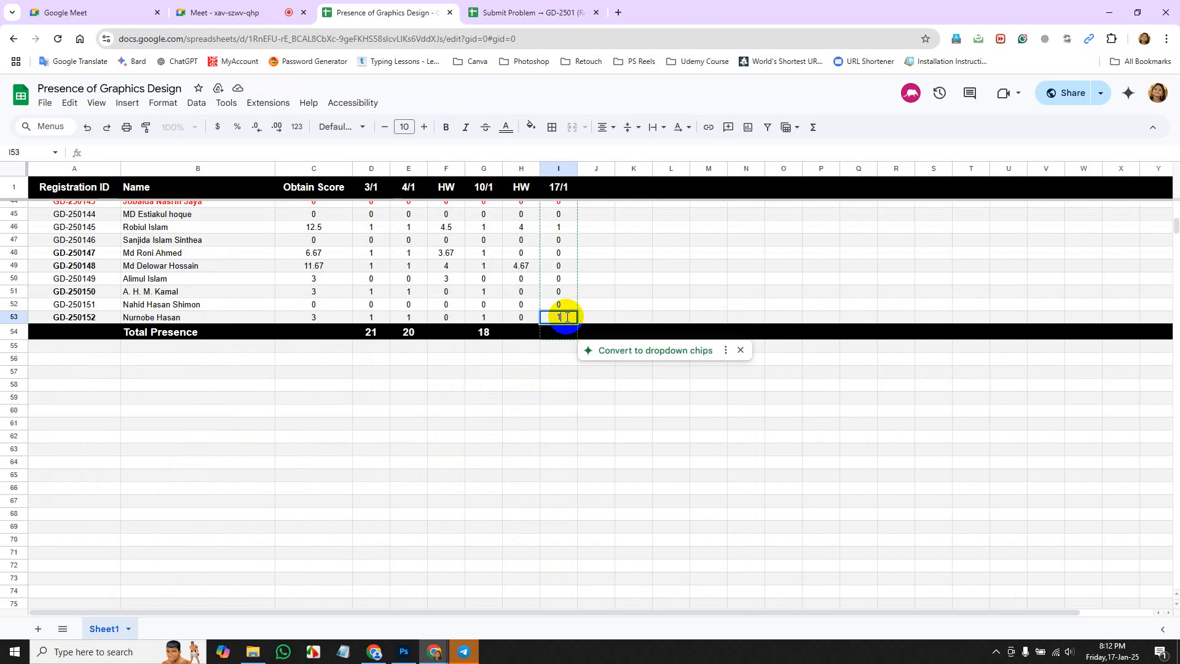
pyautogui.press('Return')
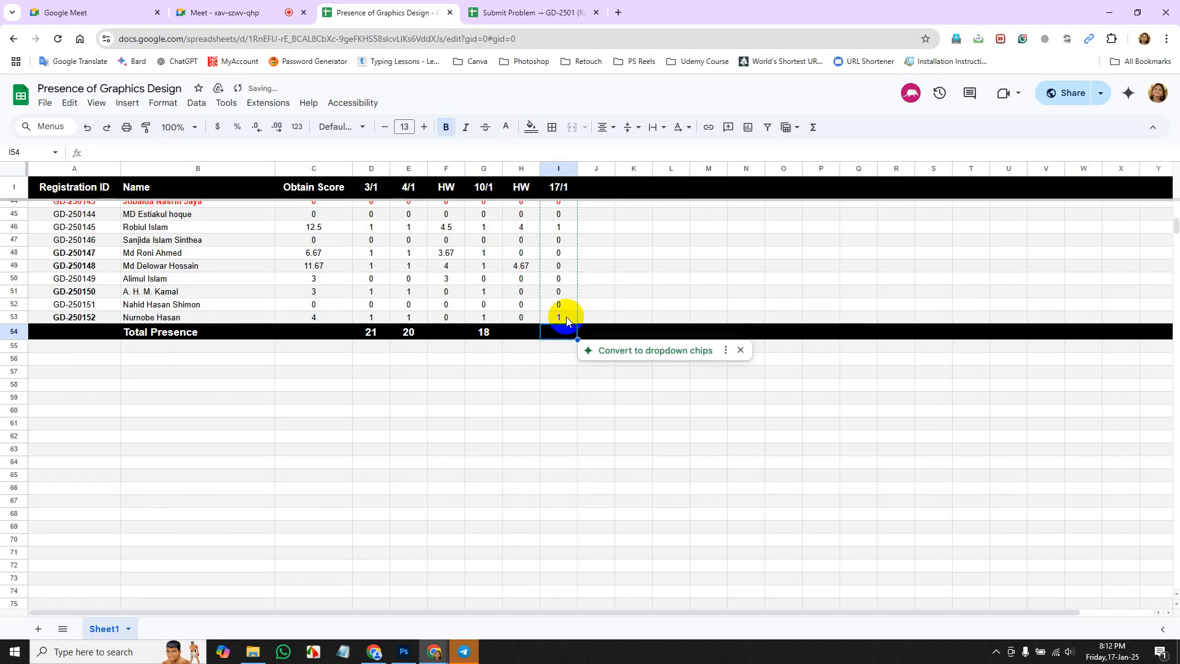
pyautogui.scroll(3, 566, 319)
pyautogui.scroll(6, 567, 319)
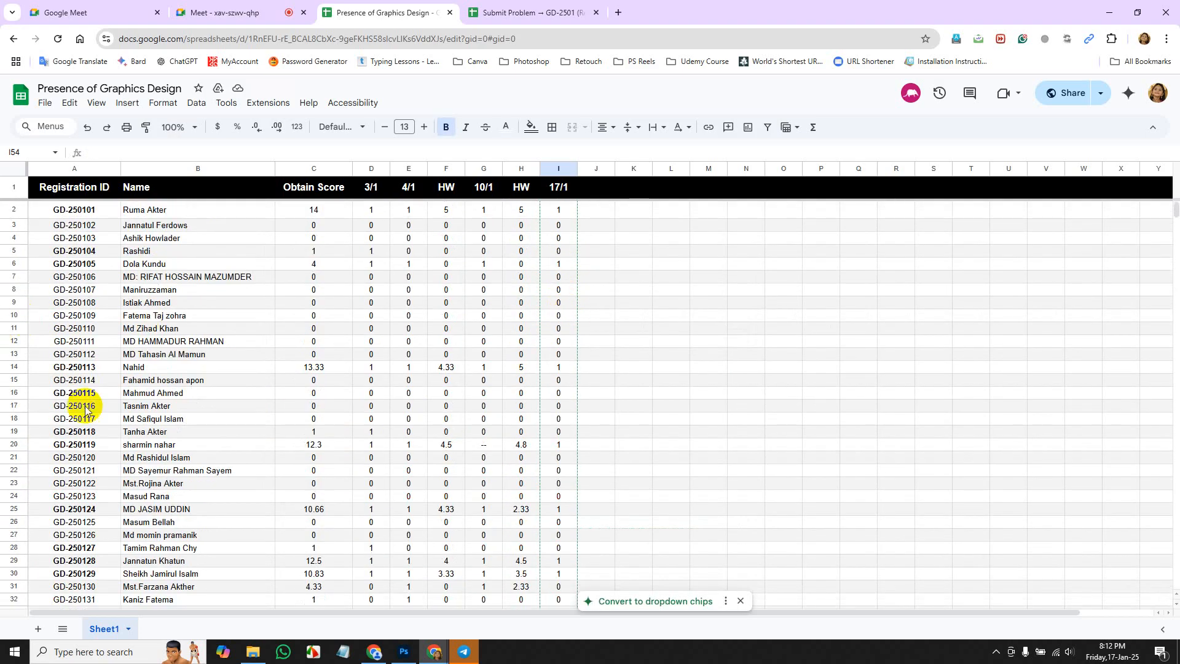
pyautogui.click(557, 433)
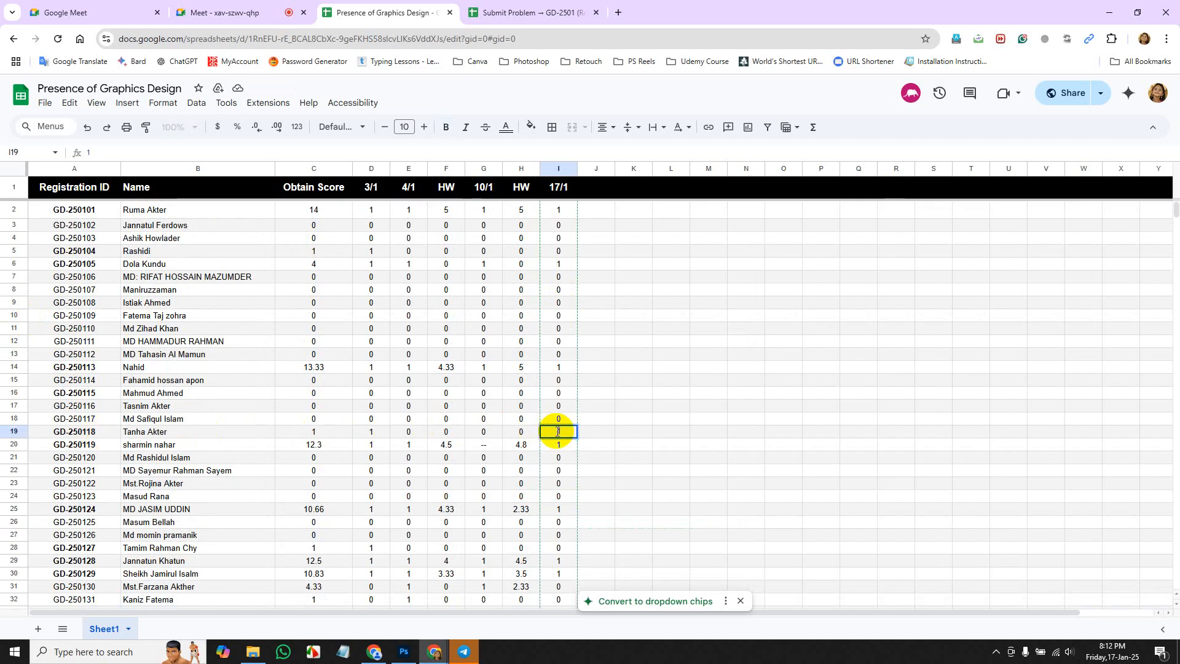
pyautogui.write('1')
pyautogui.press('Return')
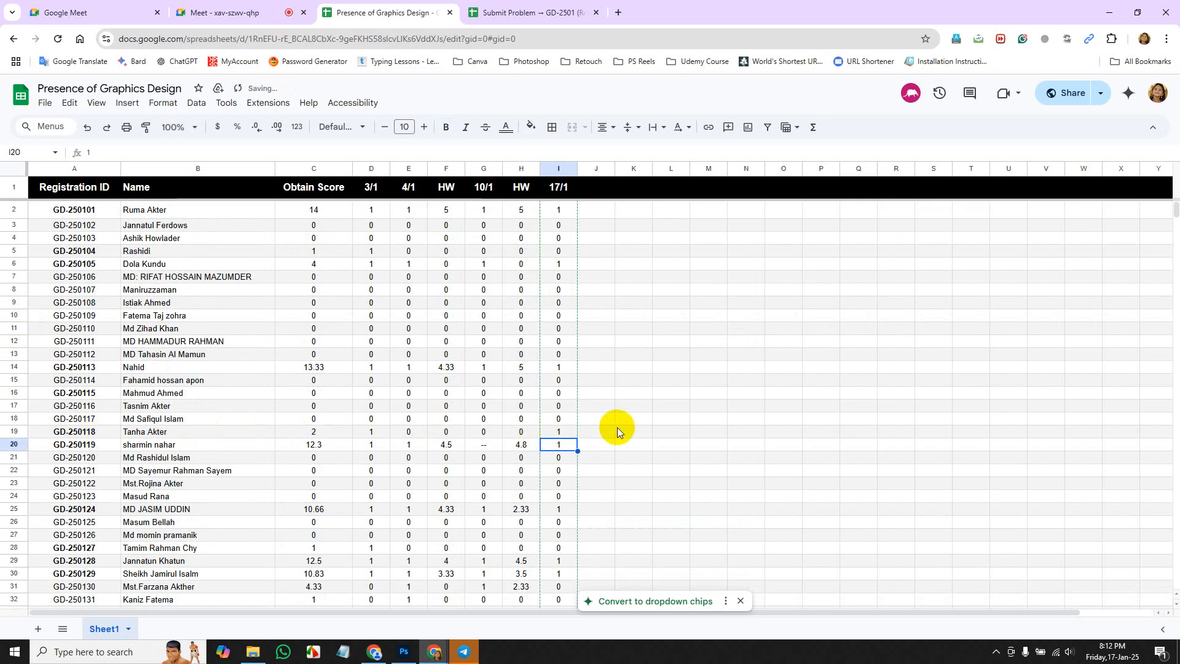
pyautogui.scroll(-5, 617, 427)
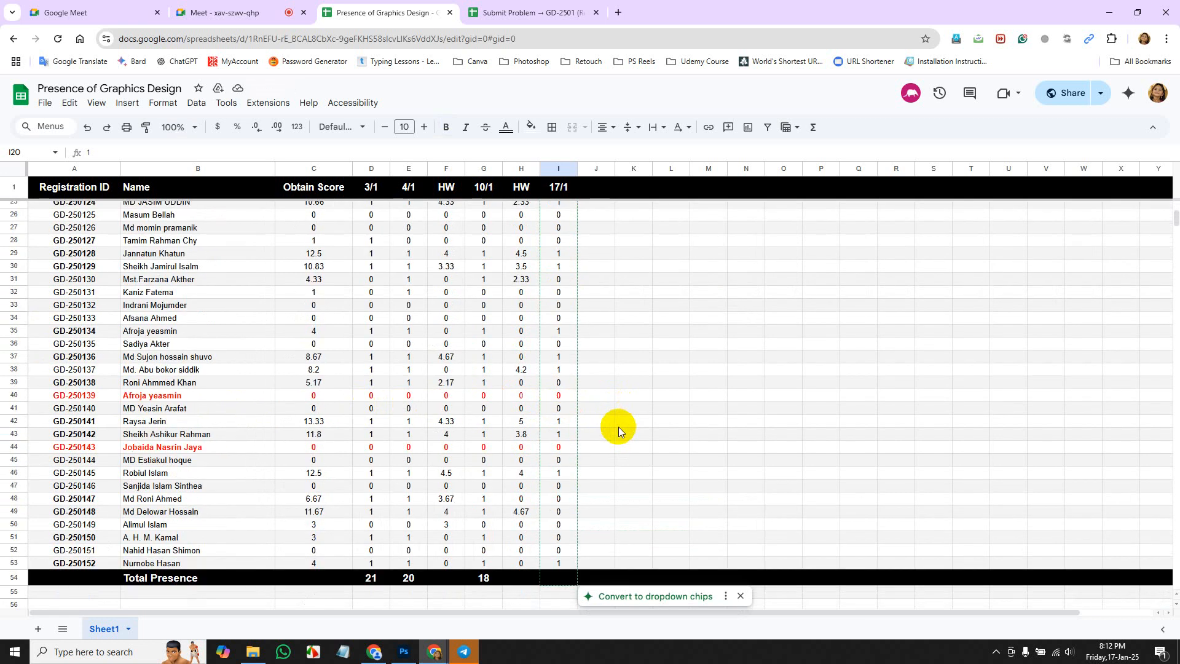
pyautogui.scroll(5, 650, 423)
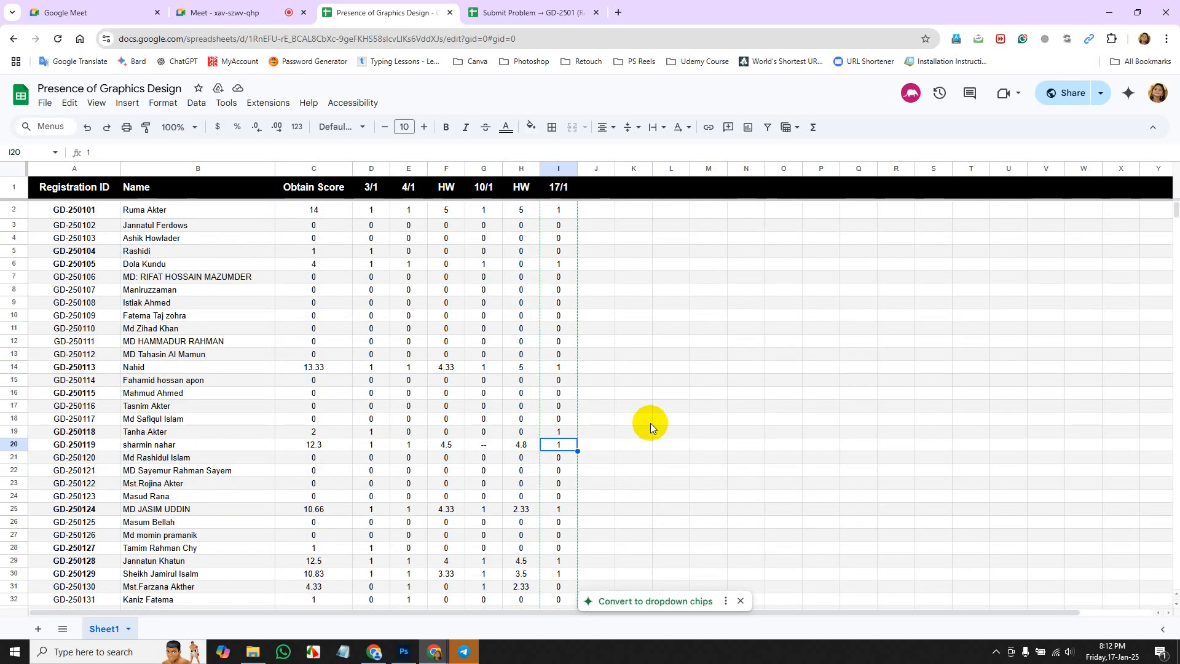
pyautogui.scroll(-5, 650, 423)
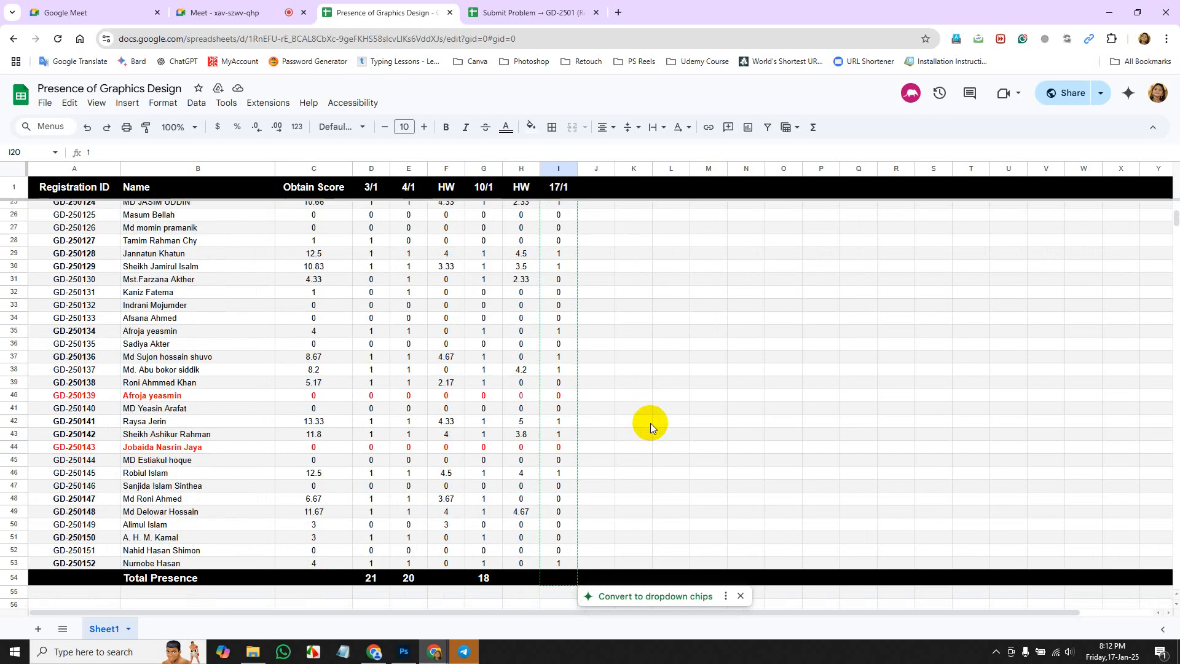
pyautogui.scroll(2, 650, 423)
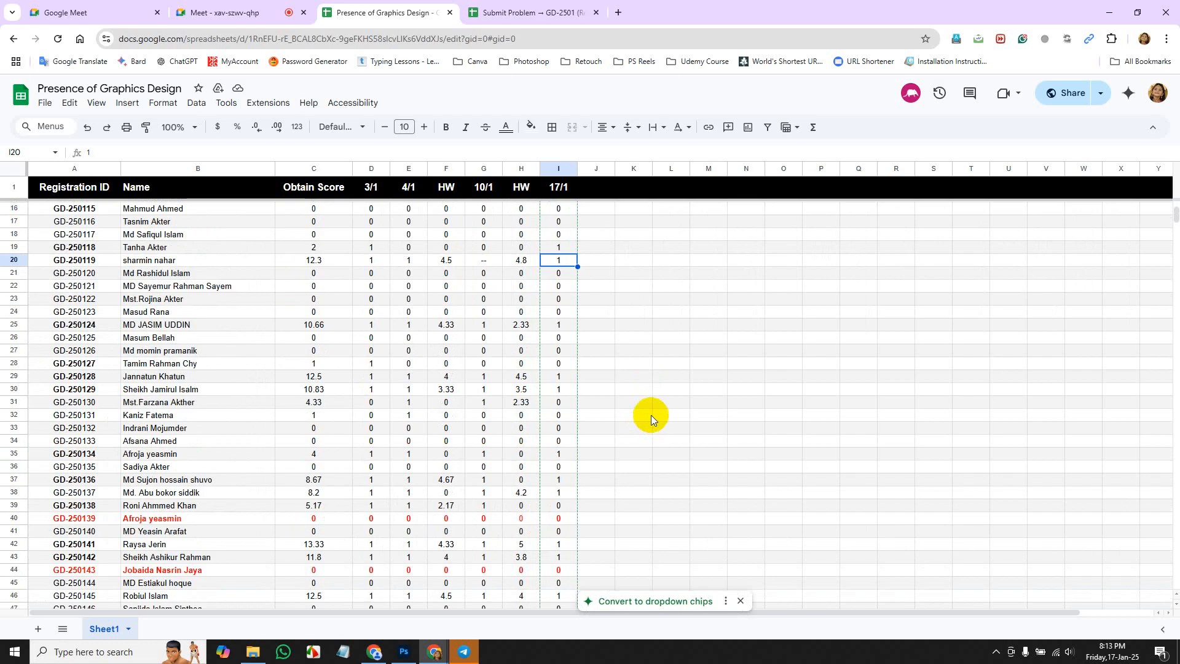
# Switch to the Google Meet call and mute all participants.
pyautogui.click(395, 655)
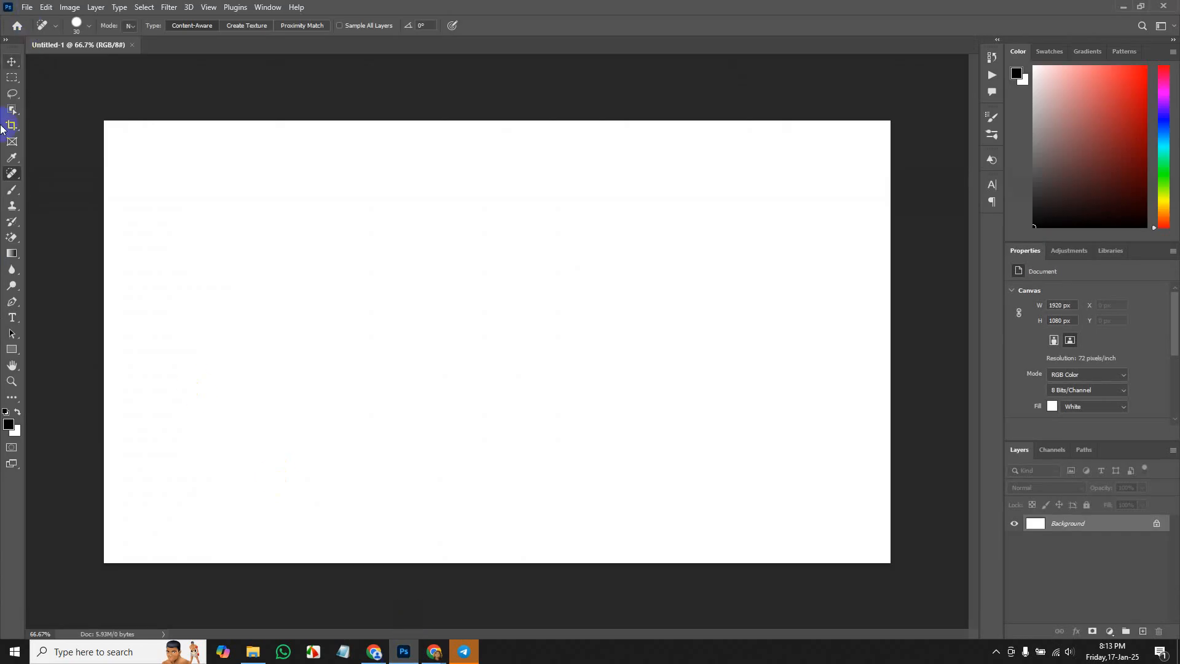
pyautogui.click(433, 655)
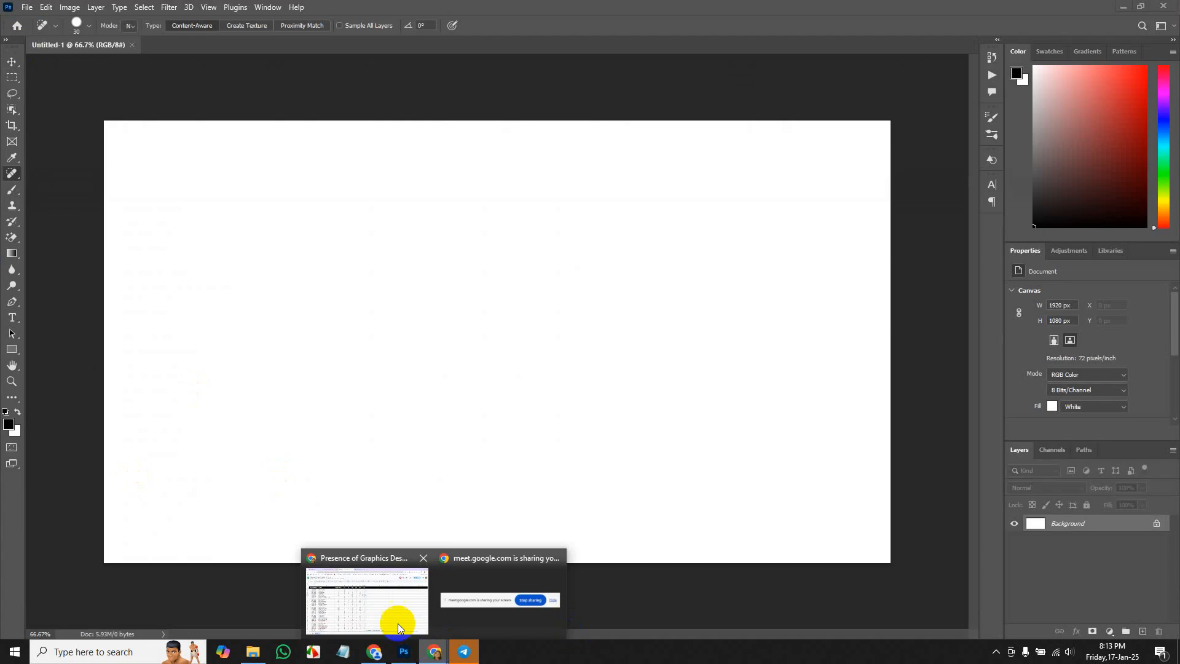
pyautogui.click(390, 612)
pyautogui.click(254, 11)
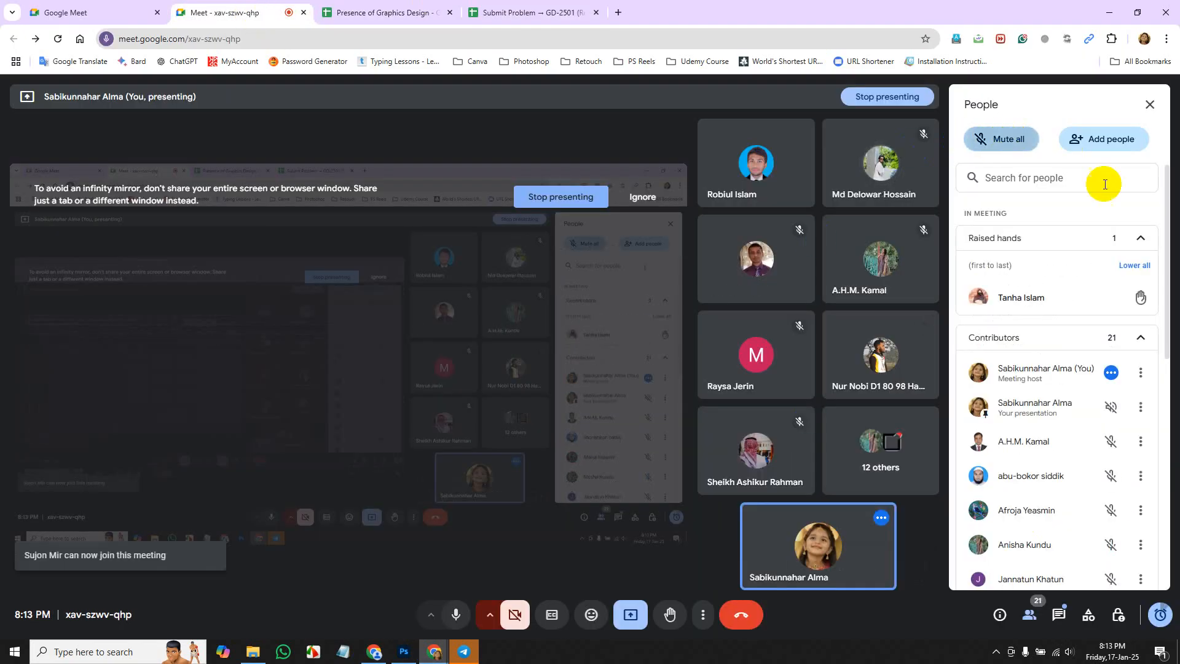
pyautogui.click(1021, 143)
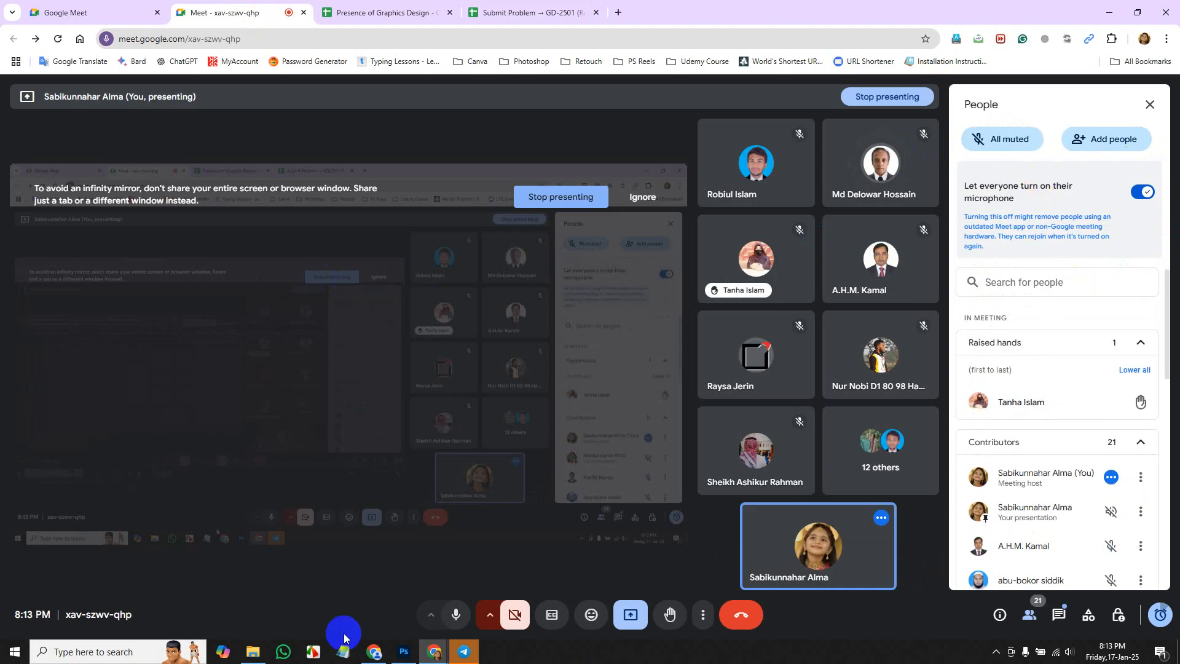
pyautogui.click(404, 651)
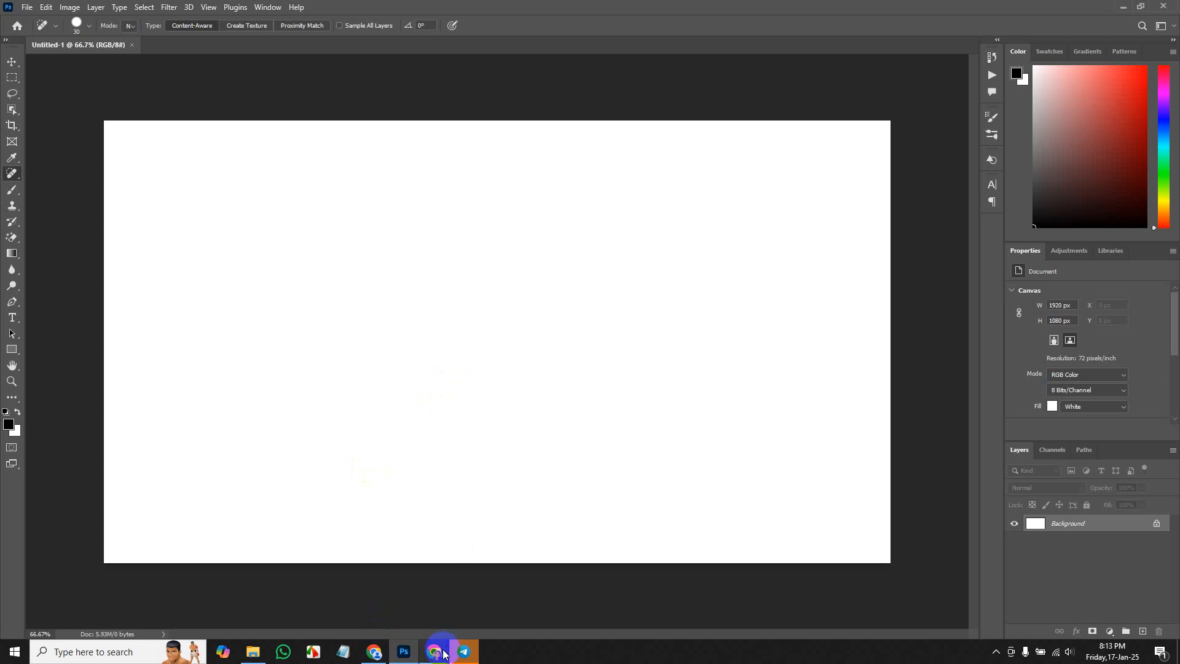
pyautogui.moveTo(440, 659)
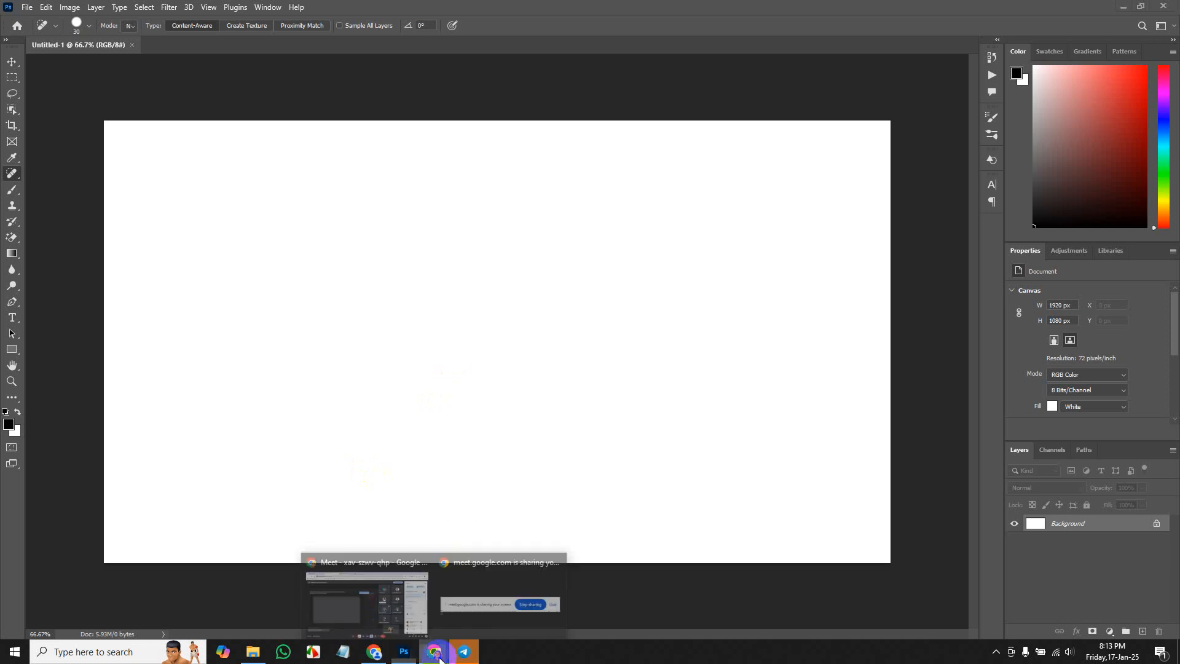
pyautogui.click(367, 604)
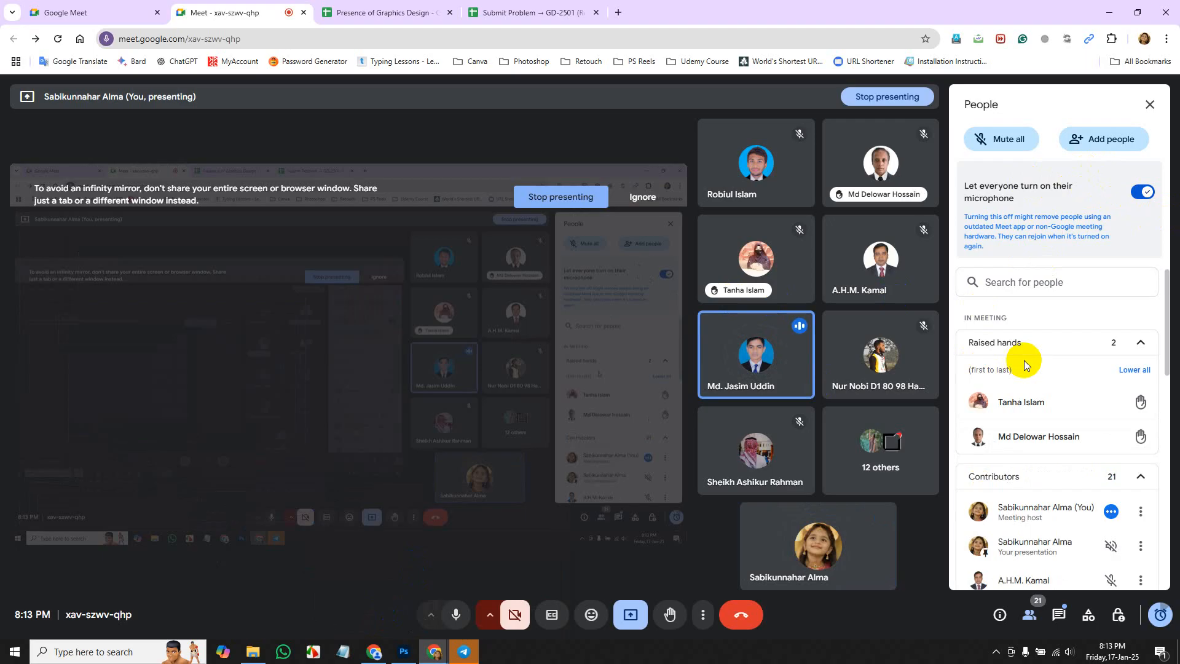
# Switch to Photoshop, activate the Brush tool and browse its presets past the cloud and water brushes.
pyautogui.click(404, 651)
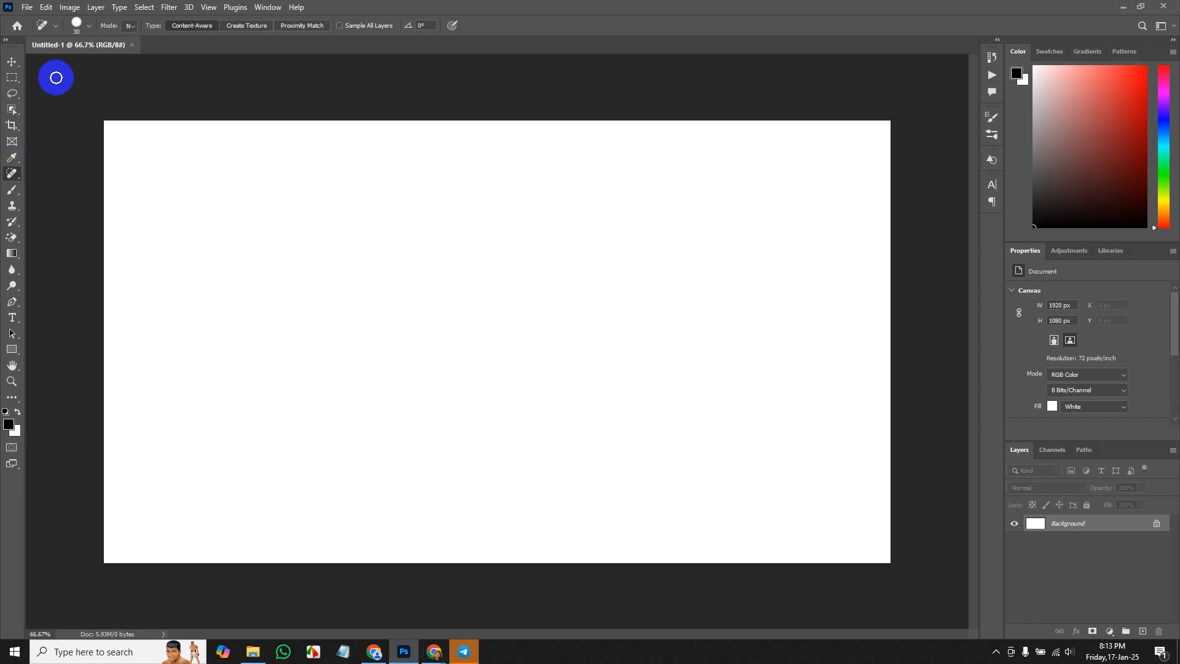
pyautogui.press('b')
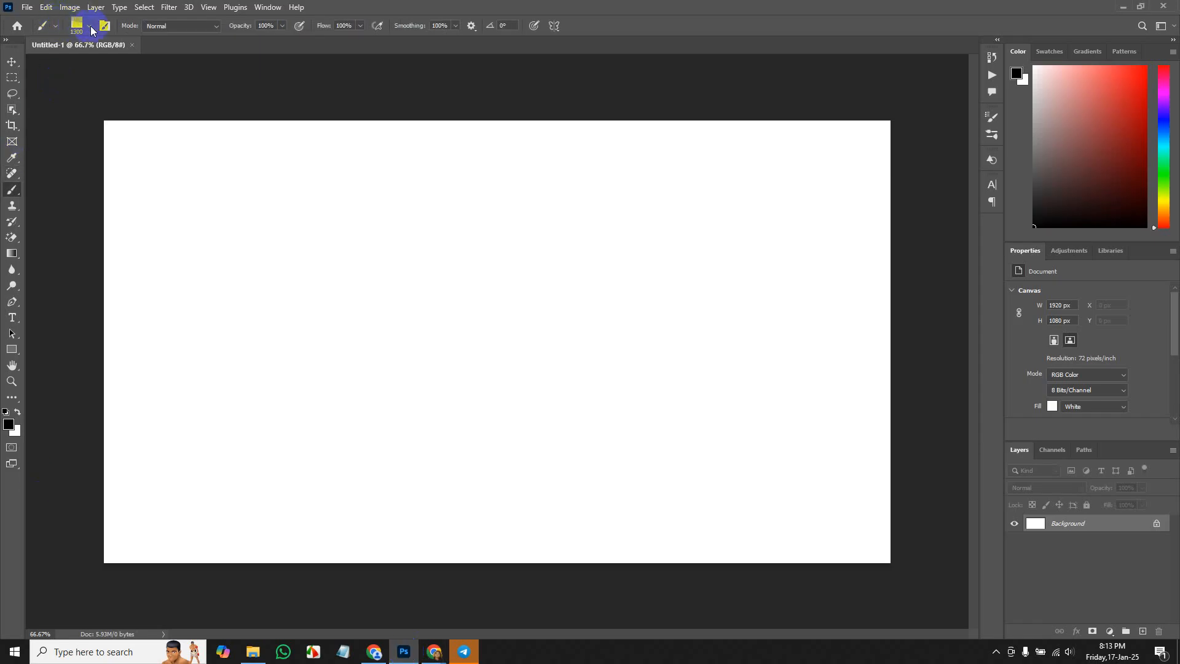
pyautogui.click(90, 26)
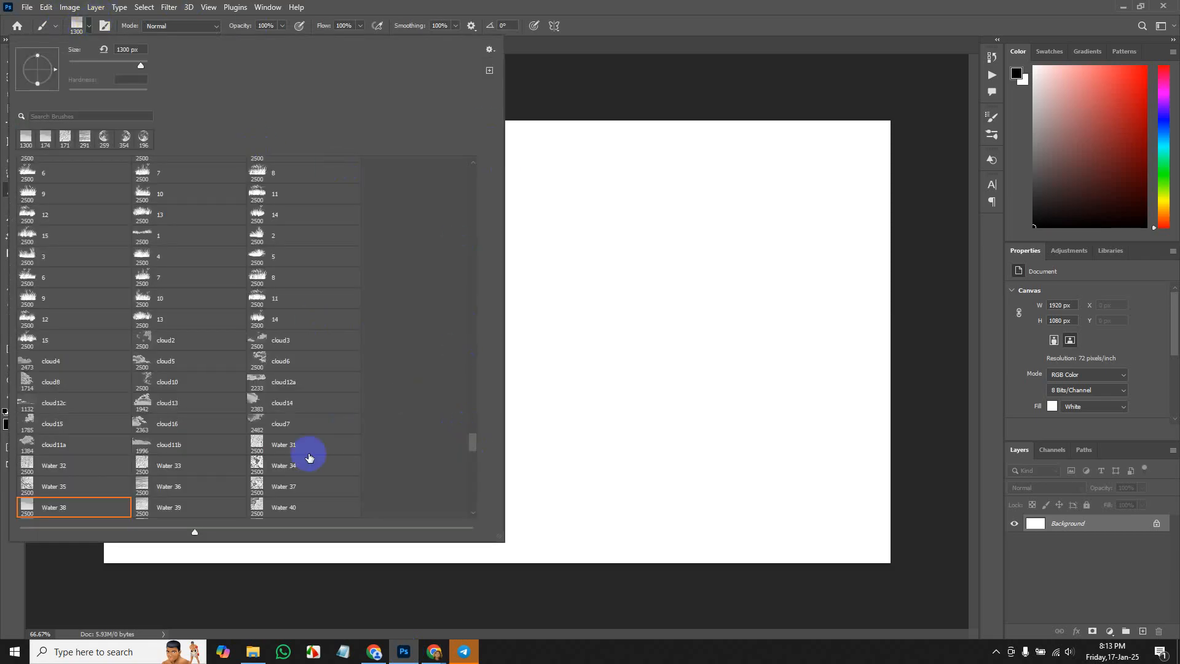
pyautogui.scroll(-1, 257, 484)
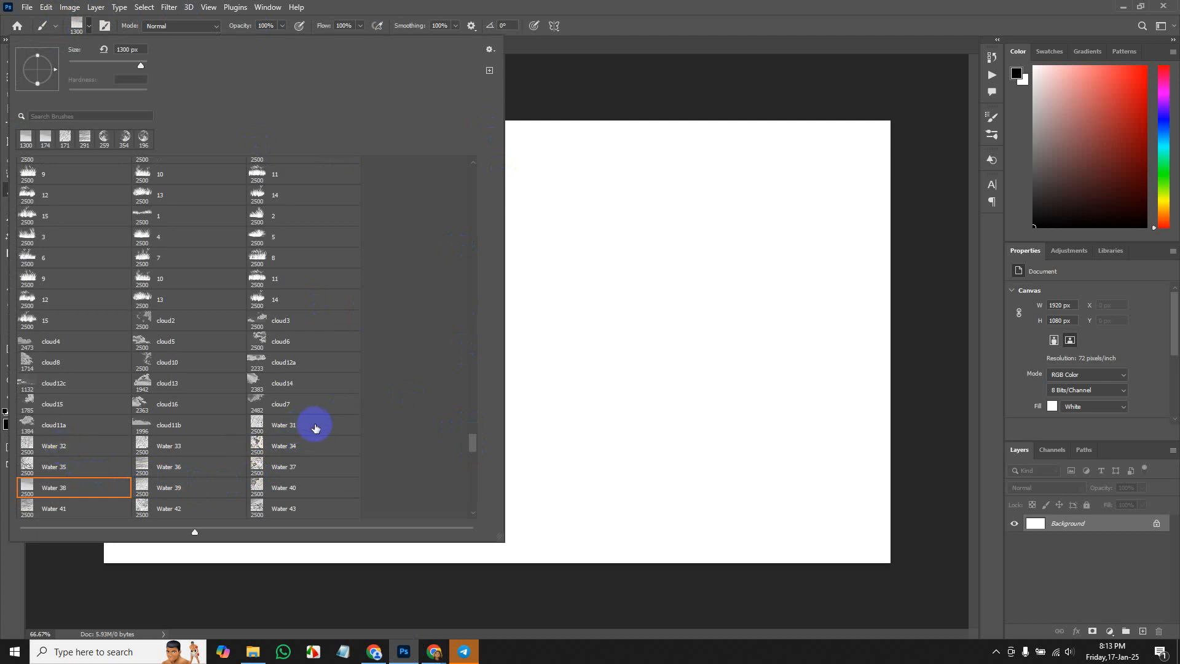
pyautogui.scroll(-1, 469, 448)
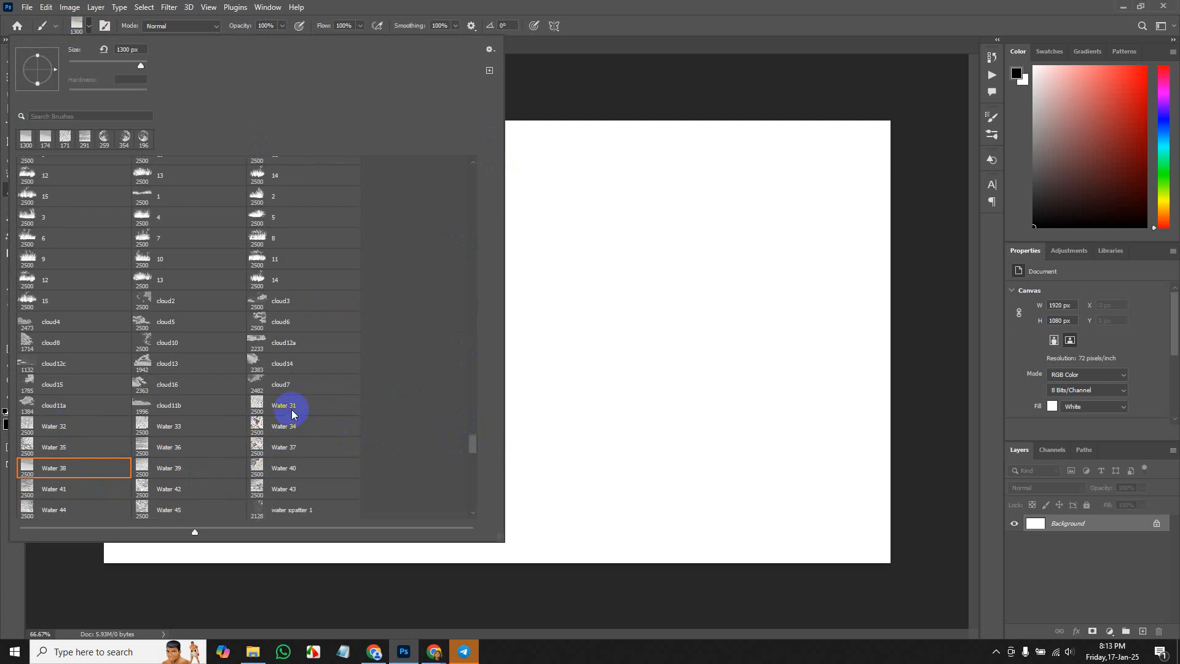
pyautogui.scroll(-8, 306, 410)
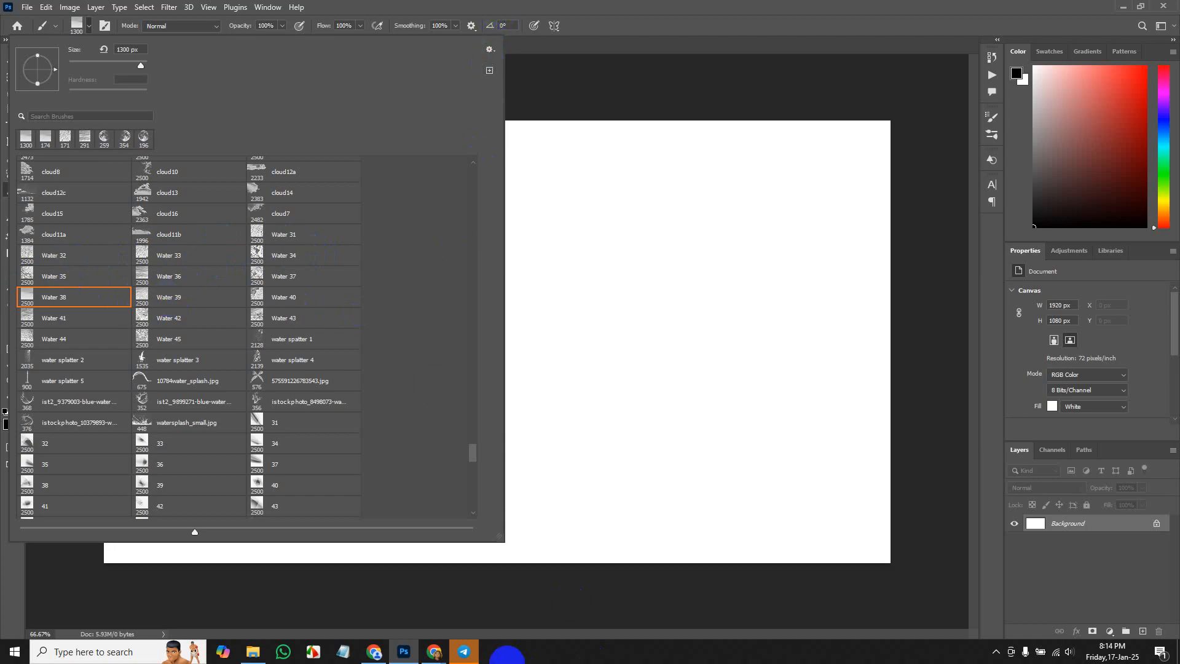
# Return to the Google Meet call and turn off the setting that lets everyone turn on their microphone.
pyautogui.click(443, 656)
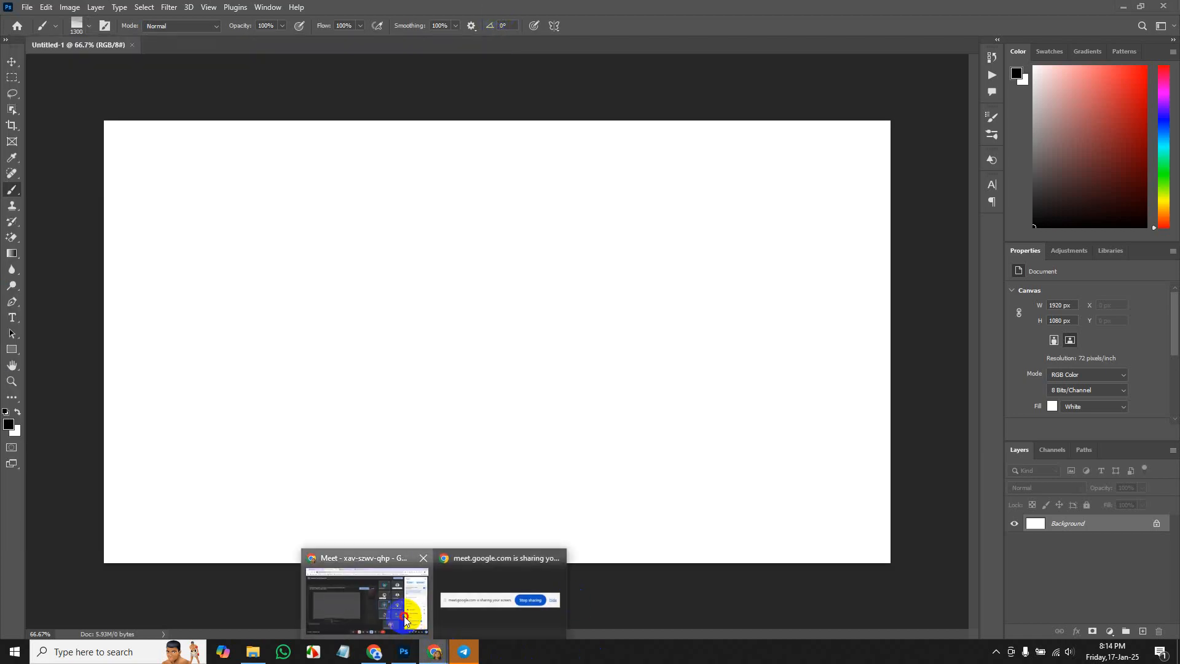
pyautogui.click(404, 616)
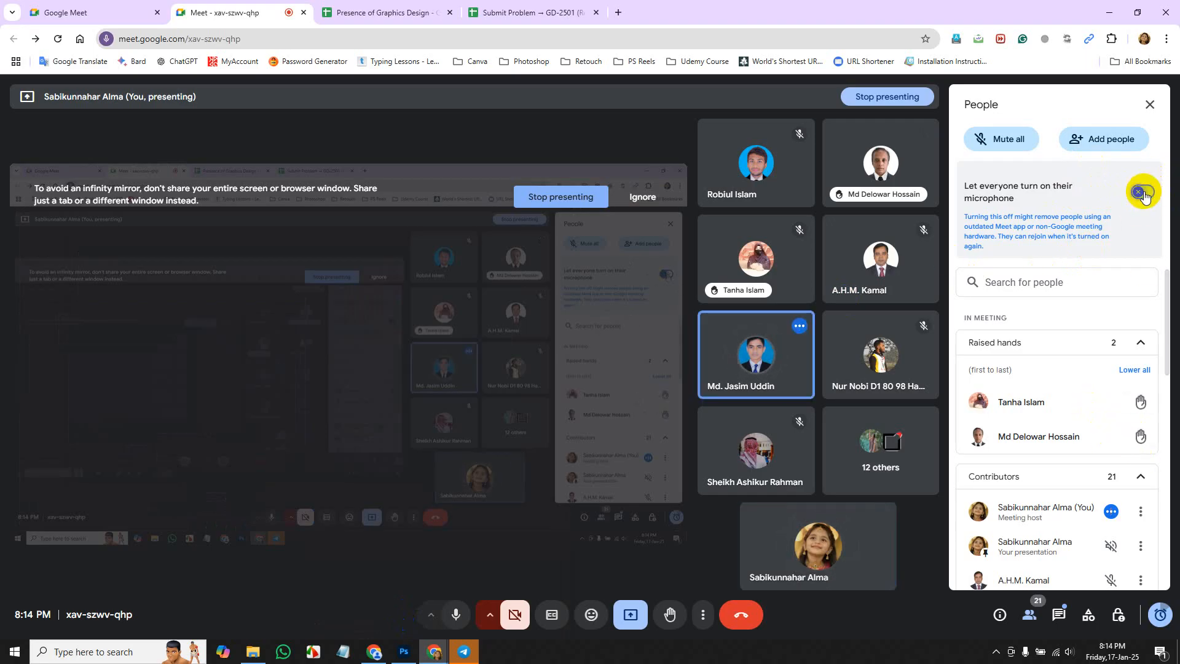
pyautogui.click(1147, 192)
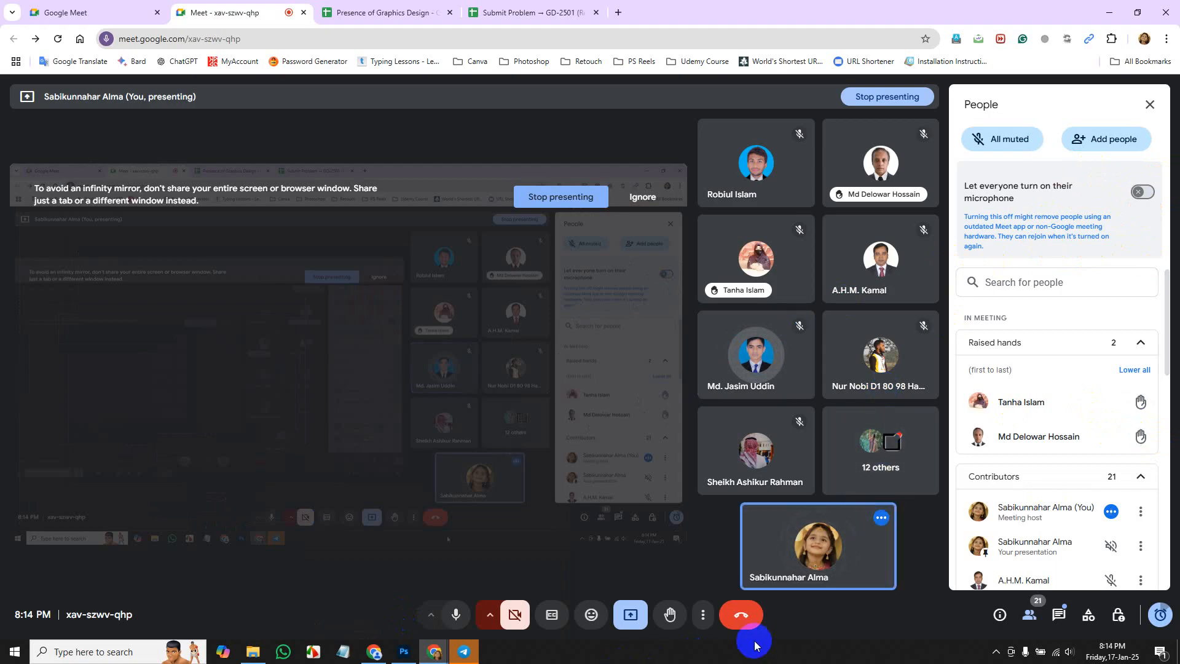
# Switch to Photoshop, pick the Rectangular Marquee tool and list the other tools in its group.
pyautogui.click(404, 651)
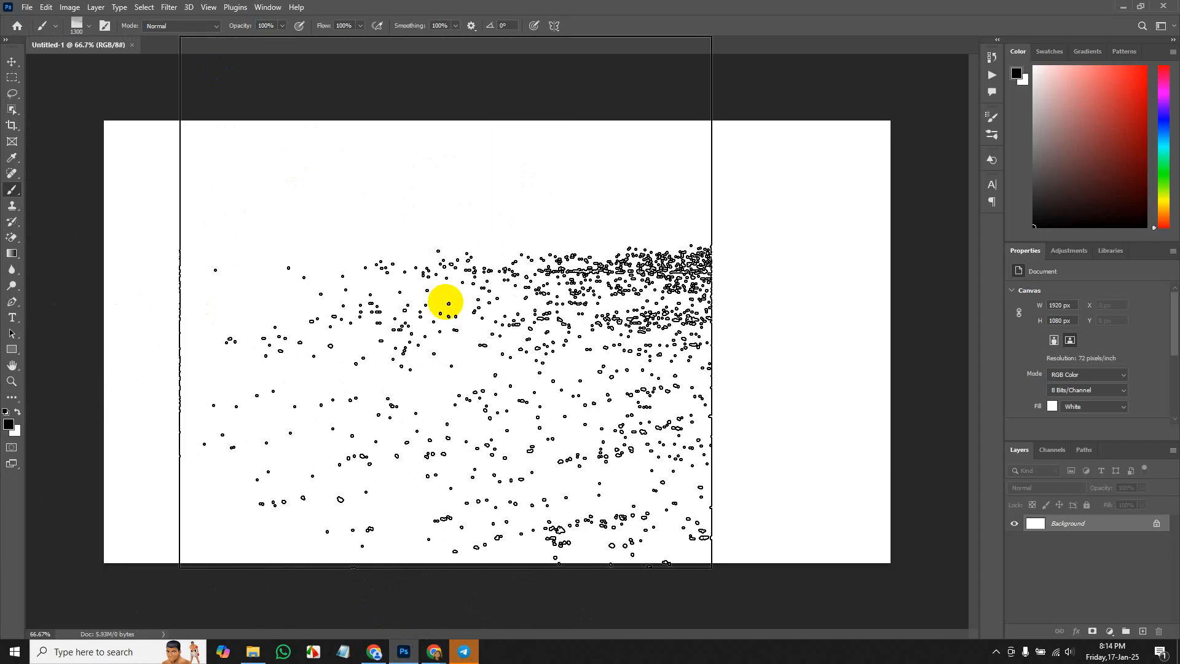
pyautogui.click(11, 61)
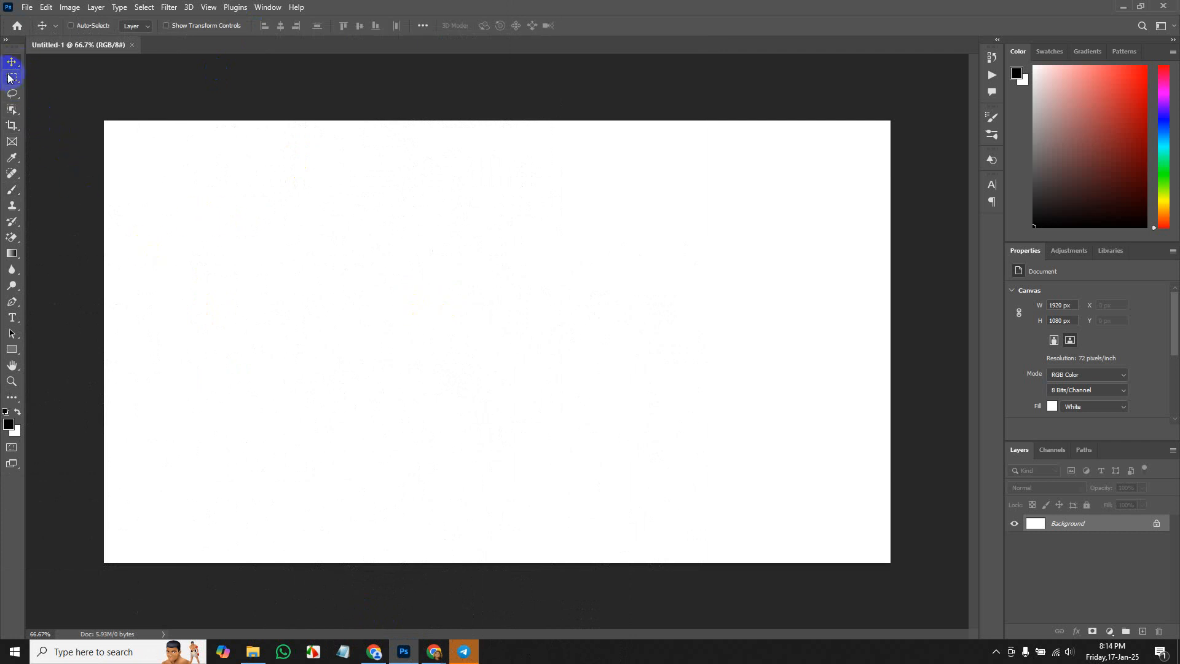
pyautogui.click(9, 78)
pyautogui.rightClick(10, 78)
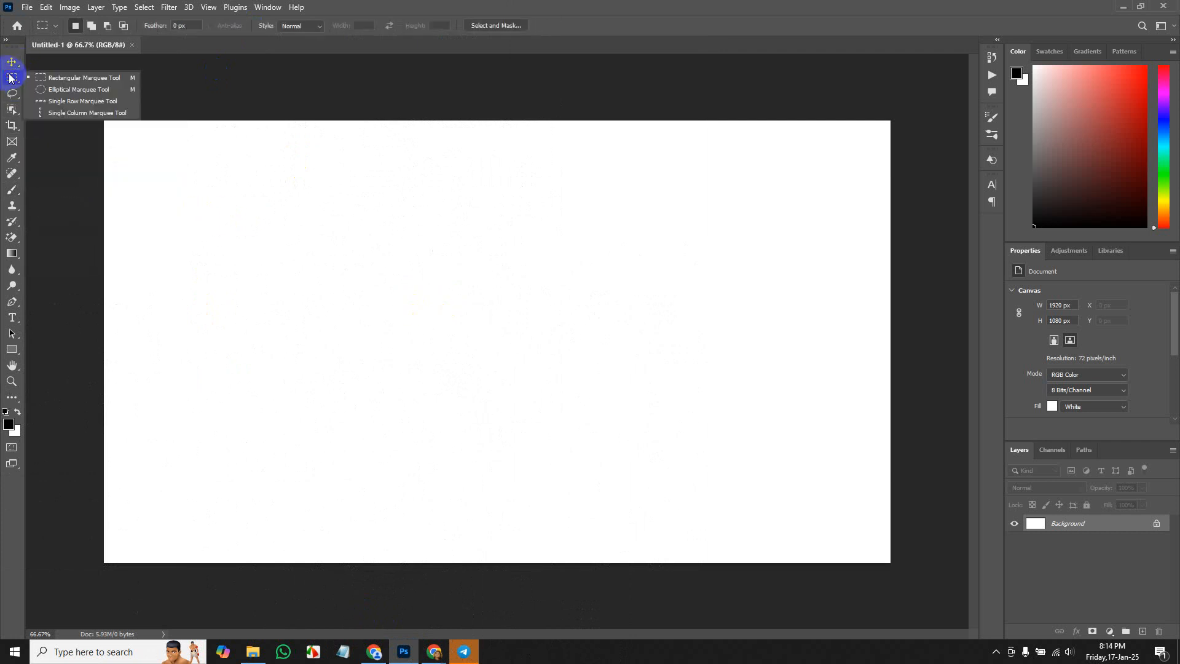
pyautogui.click(11, 65)
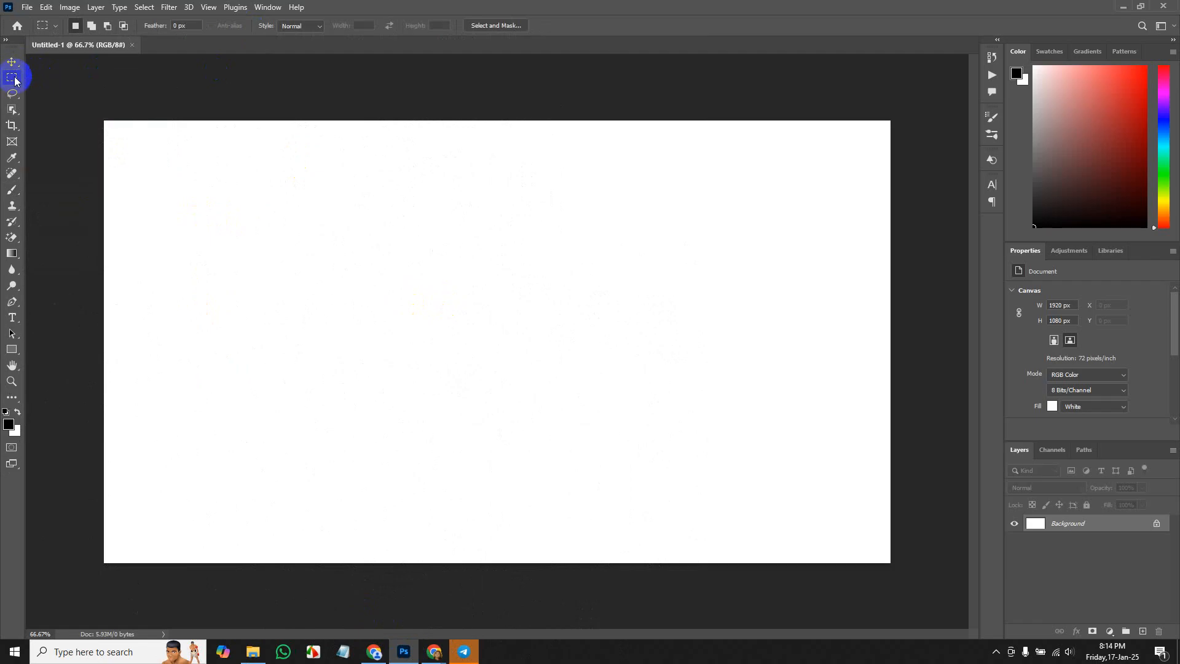
pyautogui.click(13, 79)
pyautogui.click(13, 63)
pyautogui.click(13, 78)
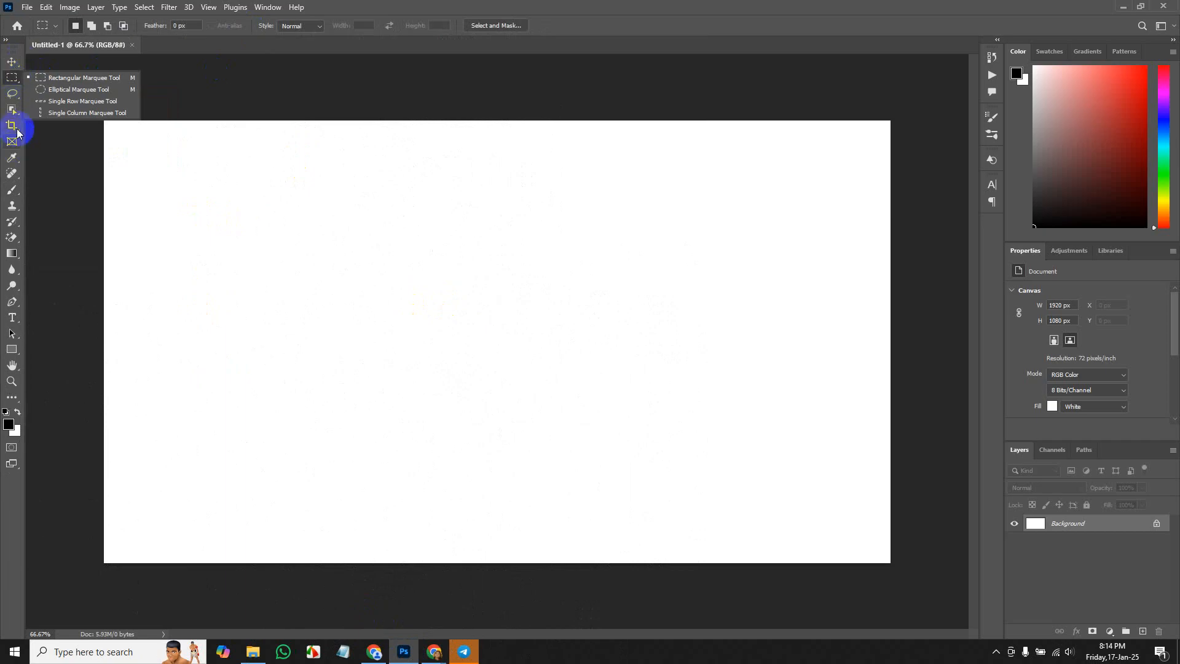
pyautogui.click(12, 61)
# Draw a wide Rectangular Marquee selection across the upper part of the canvas and fill it with the black foreground color.
pyautogui.click(9, 78)
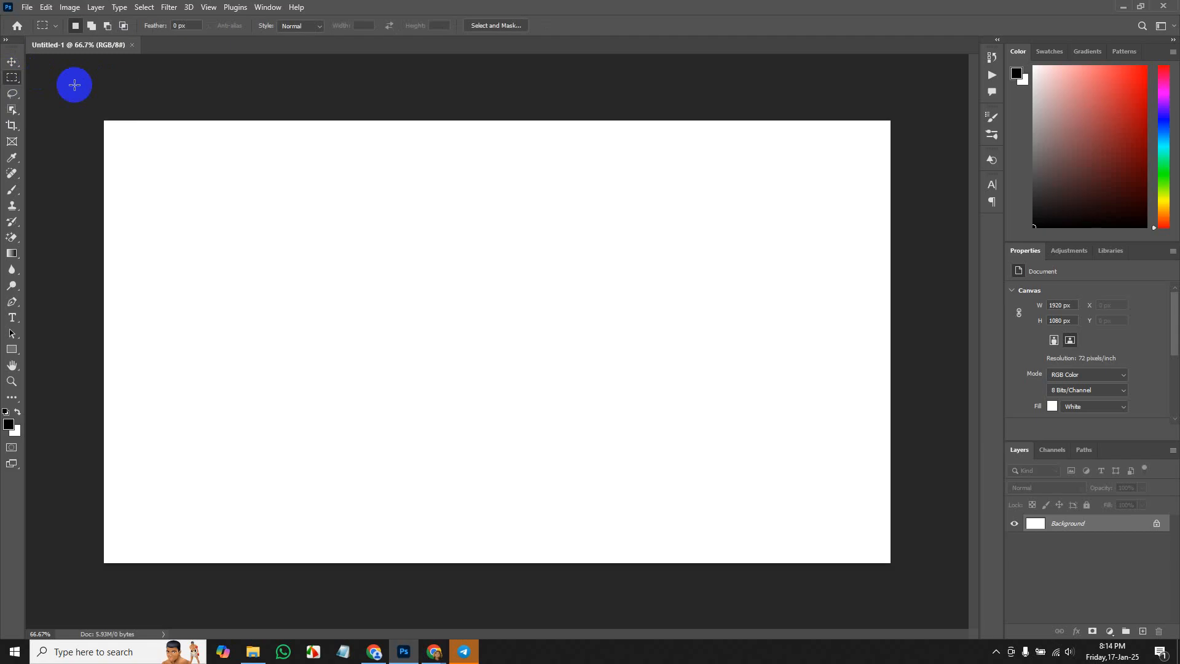
pyautogui.rightClick(11, 85)
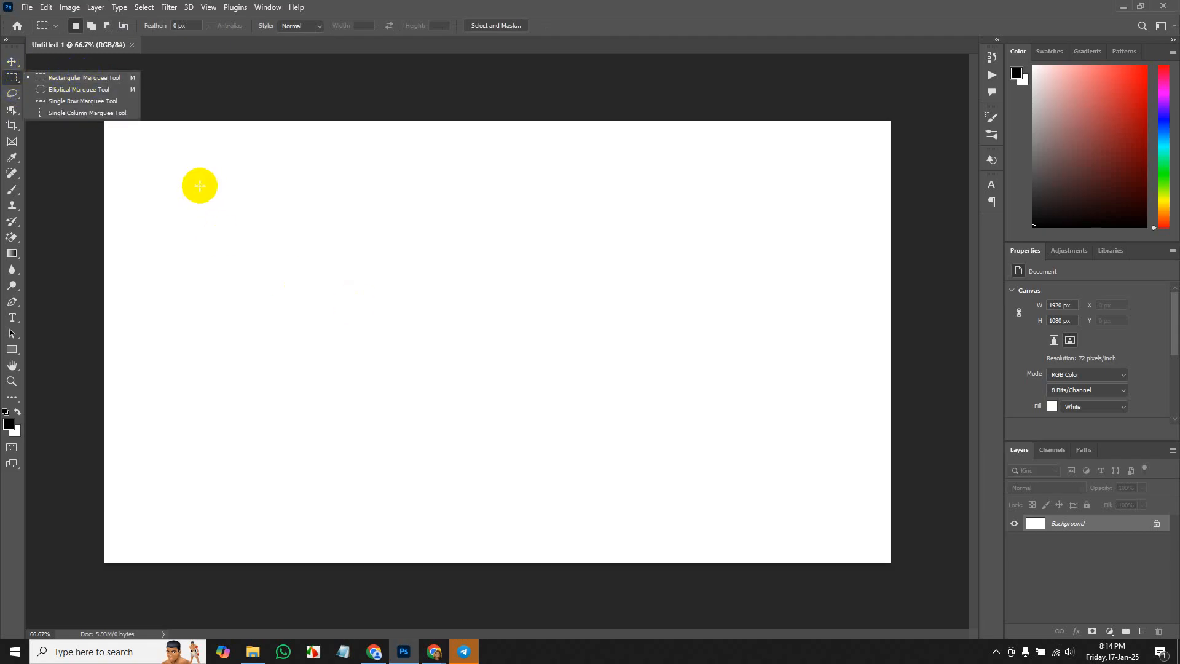
pyautogui.click(197, 183)
pyautogui.moveTo(200, 183); pyautogui.dragTo(804, 255)
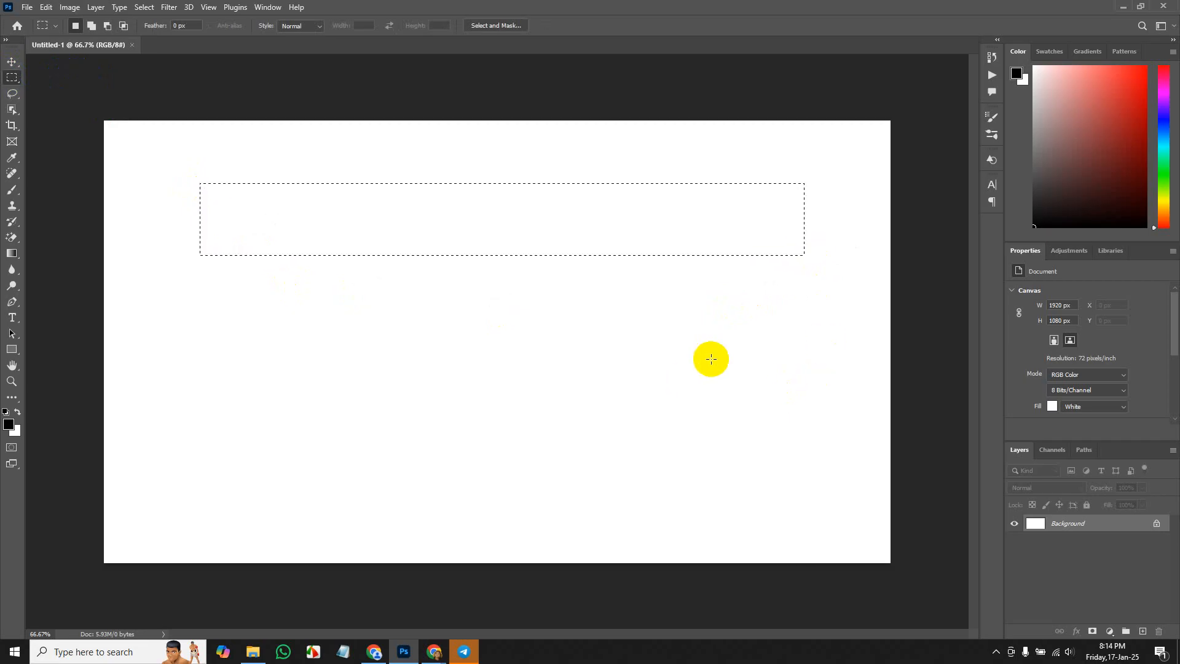
pyautogui.press('alt')
pyautogui.hotkey('alt', 'BackSpace')
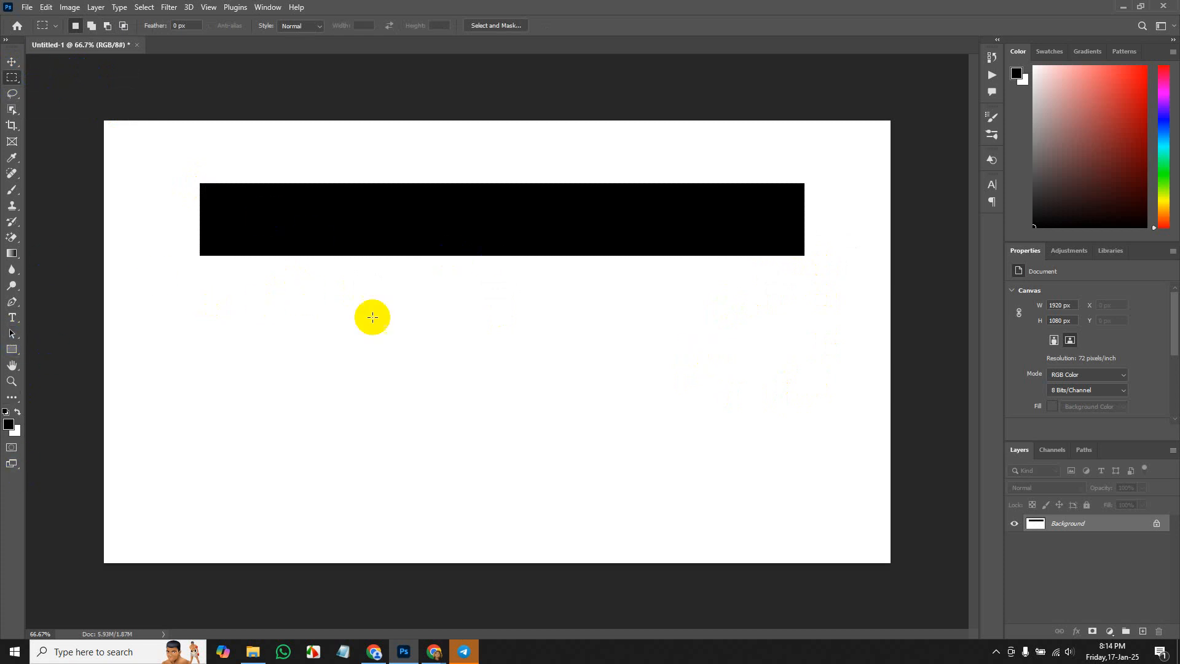
# Fill a small rectangular selection below the black bar's left end with a new red foreground color, and activate the Move tool.
pyautogui.moveTo(229, 297); pyautogui.dragTo(341, 394)
pyautogui.click(346, 369)
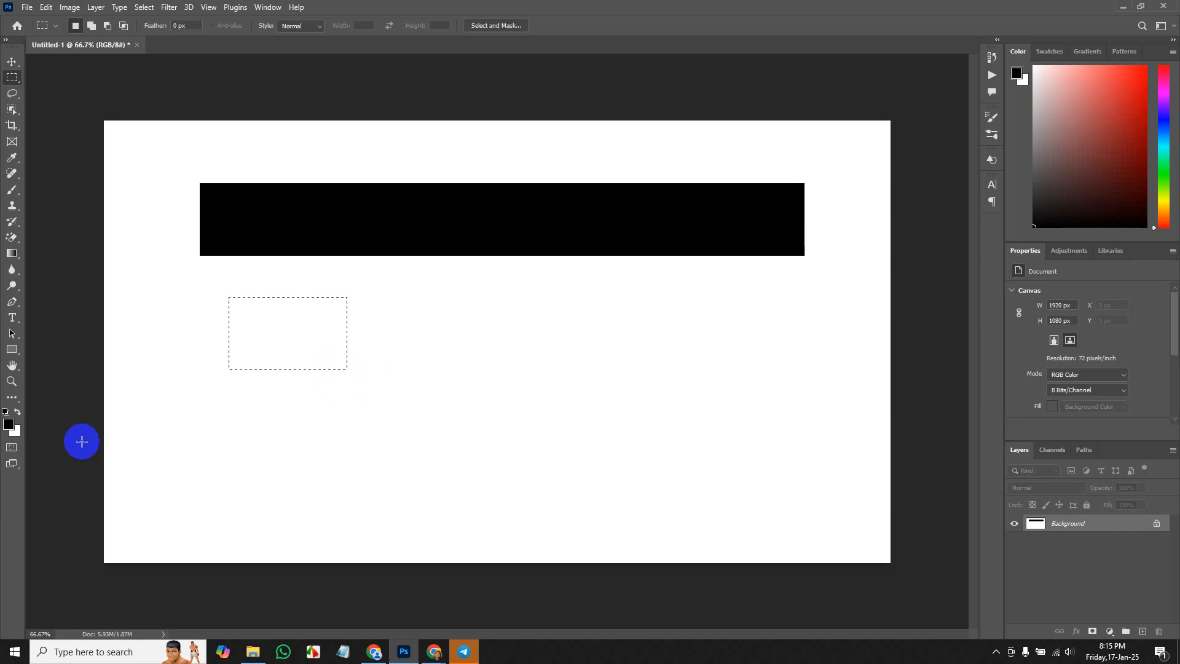
pyautogui.click(10, 423)
pyautogui.moveTo(890, 288); pyautogui.dragTo(988, 269)
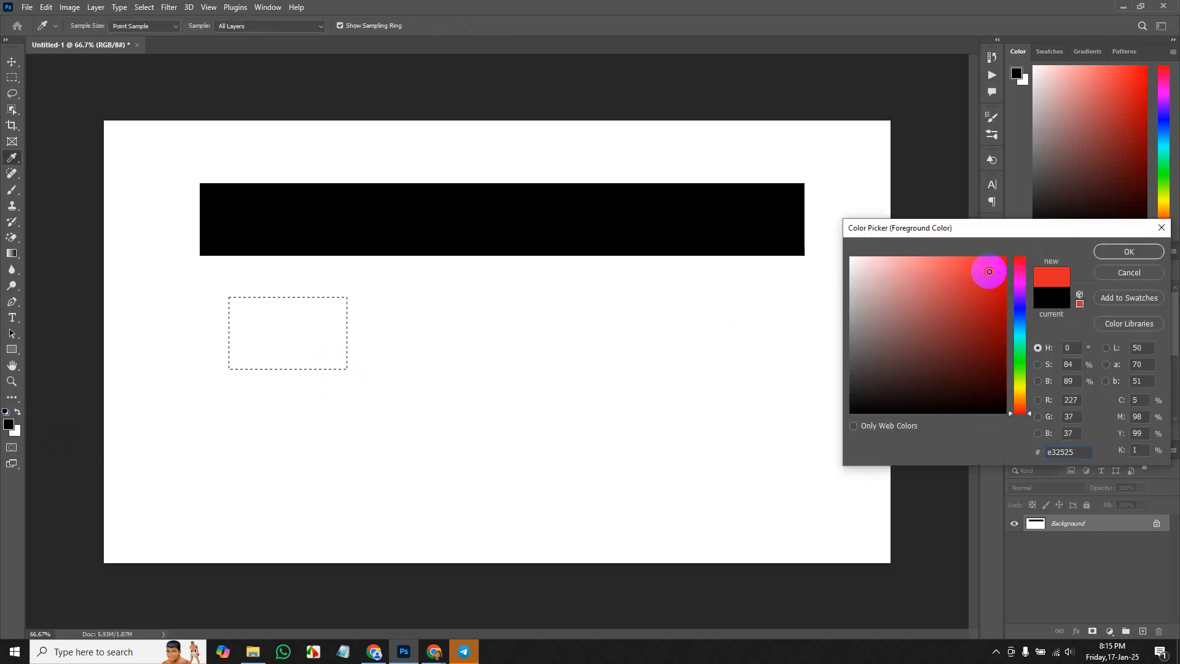
pyautogui.click(1116, 252)
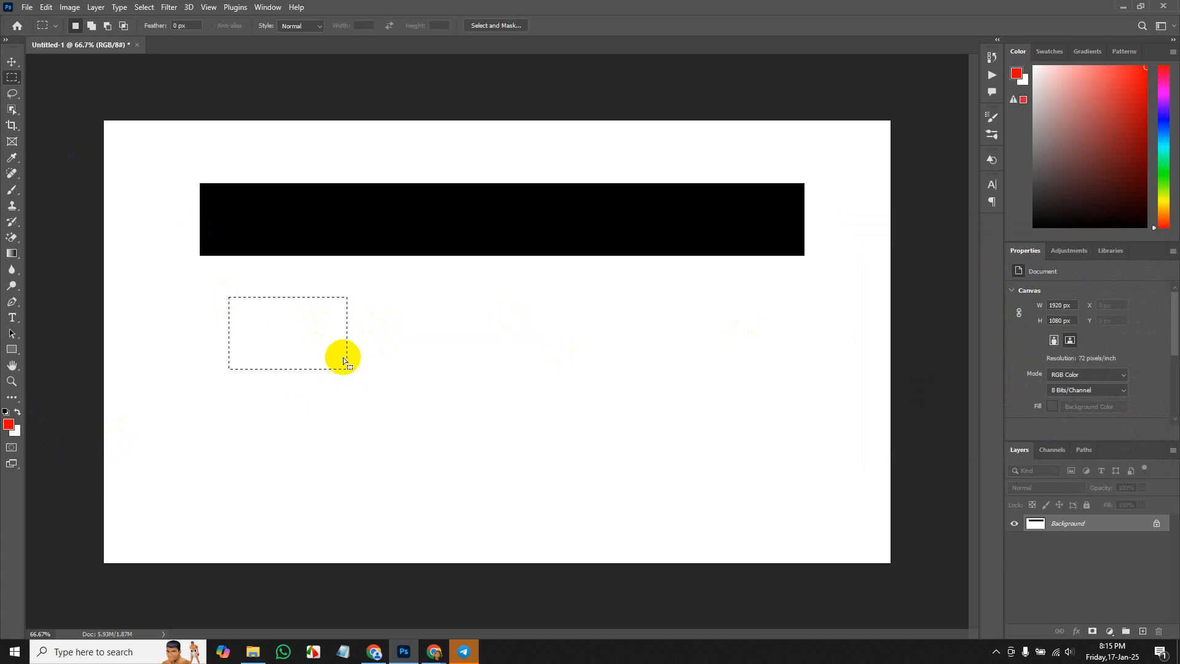
pyautogui.hotkey('alt', 'BackSpace')
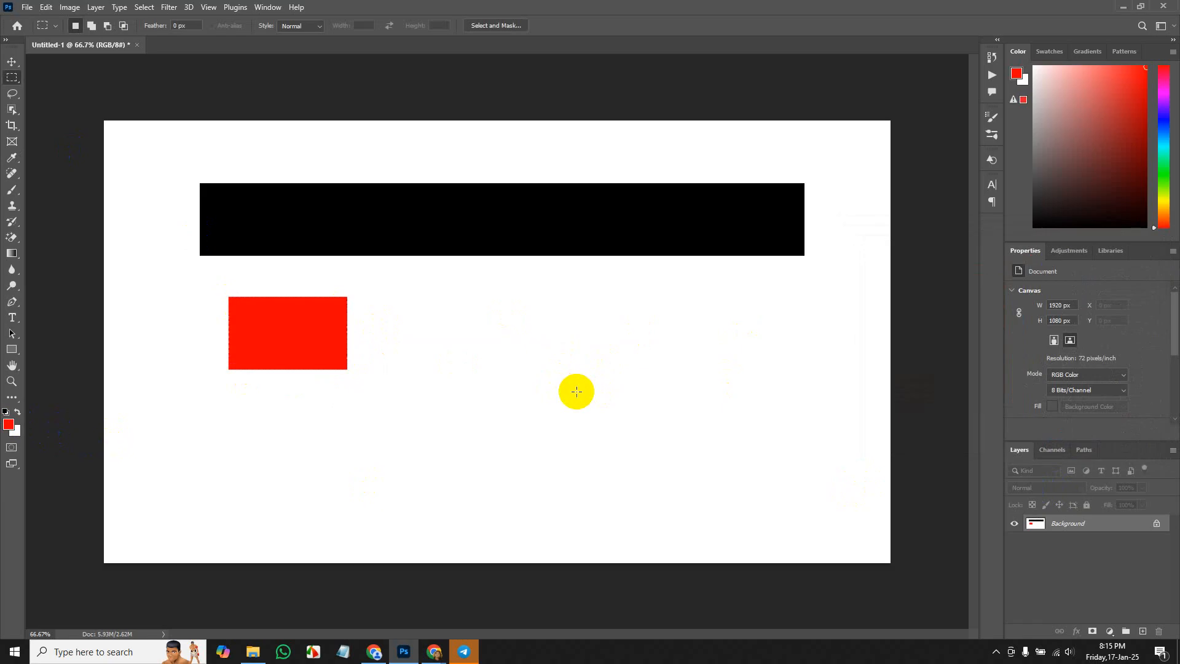
pyautogui.press('v')
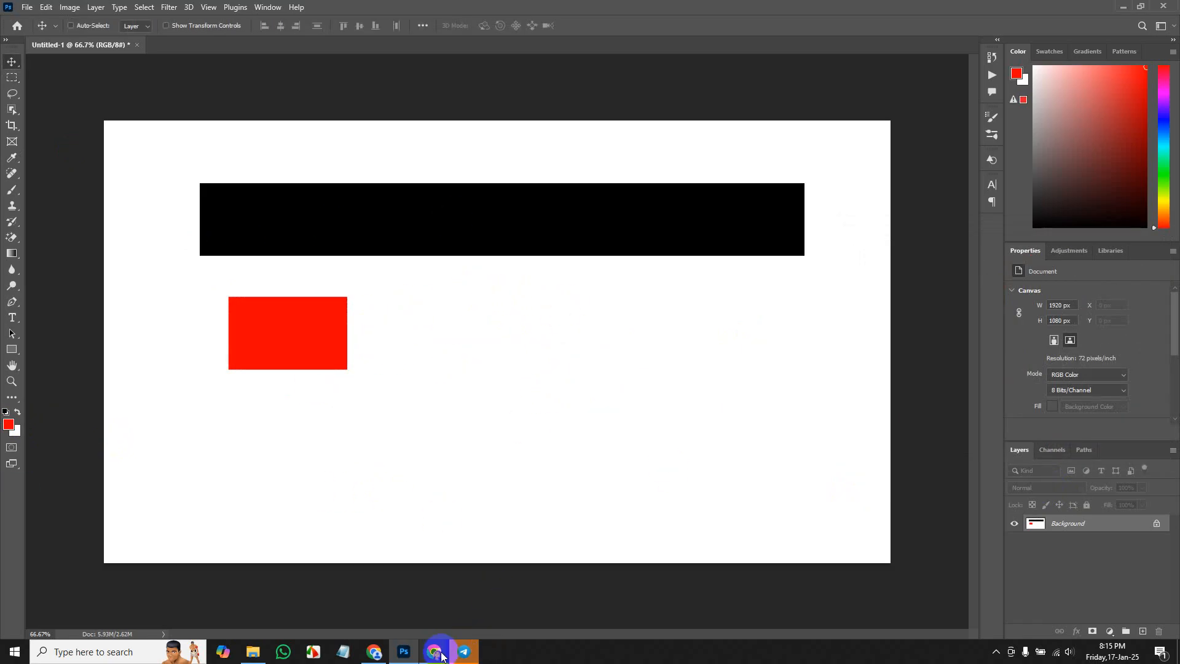
# Switch to the Google Meet call, let everyone turn on their microphone, and return to Photoshop.
pyautogui.moveTo(441, 657)
pyautogui.click(359, 604)
pyautogui.click(1052, 278)
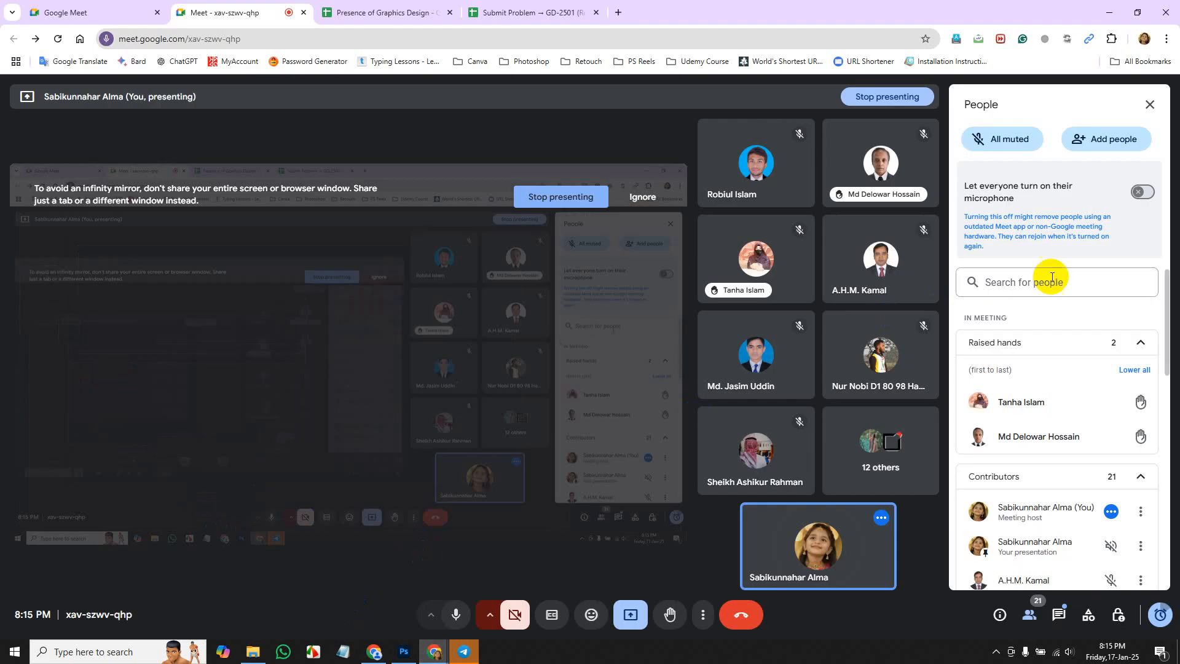
pyautogui.click(1141, 192)
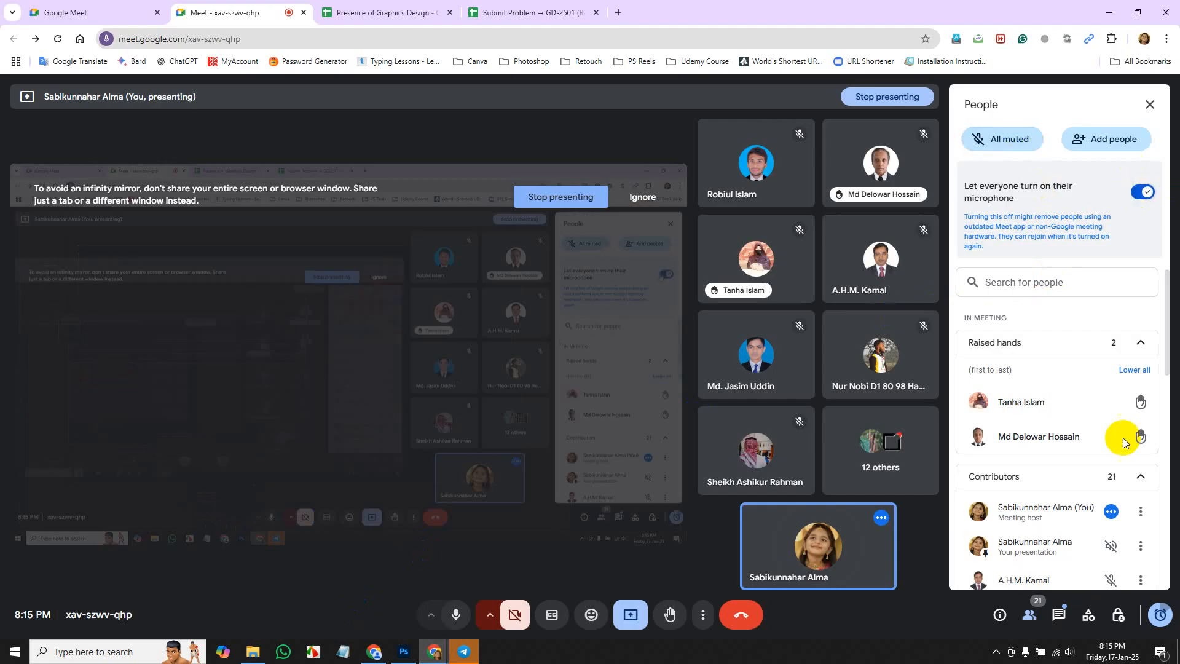
pyautogui.click(400, 653)
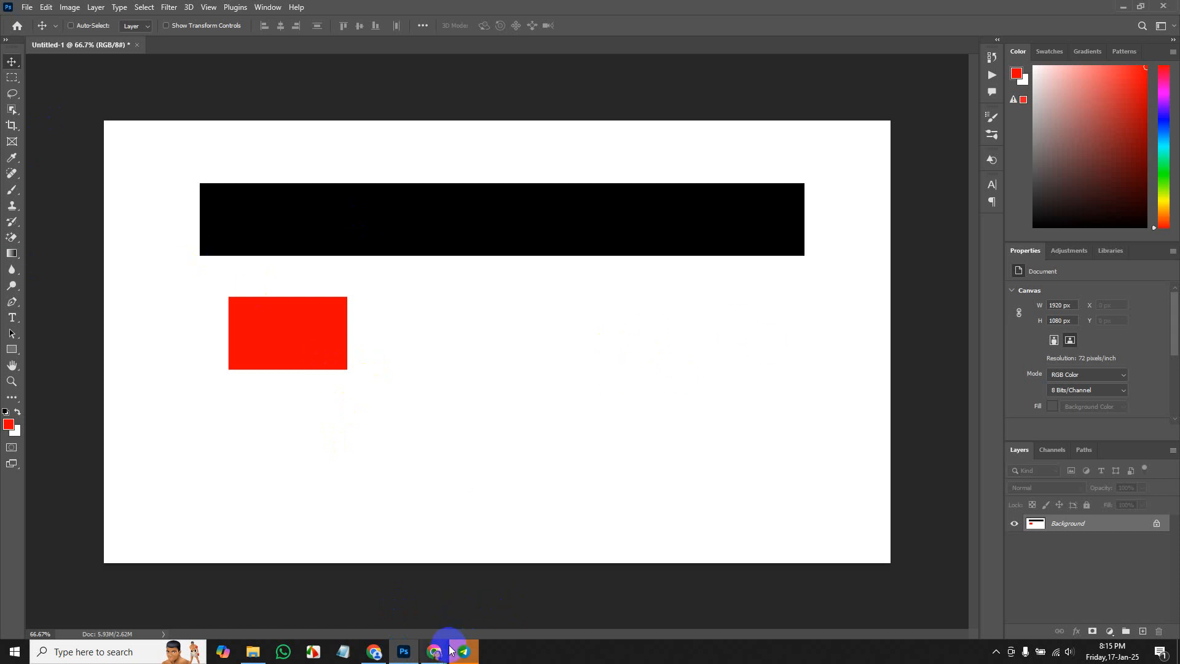
# Switch to the Google Meet call and open the in-call messages to read the attendance replies.
pyautogui.moveTo(441, 658)
pyautogui.click(397, 610)
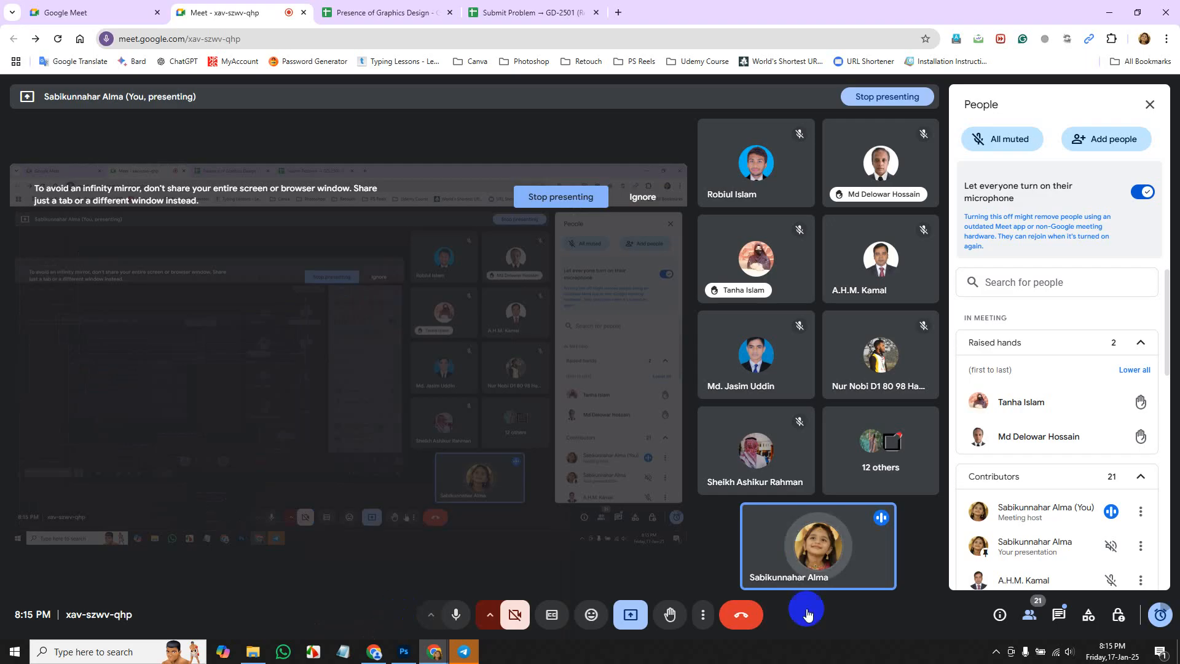
pyautogui.click(1055, 628)
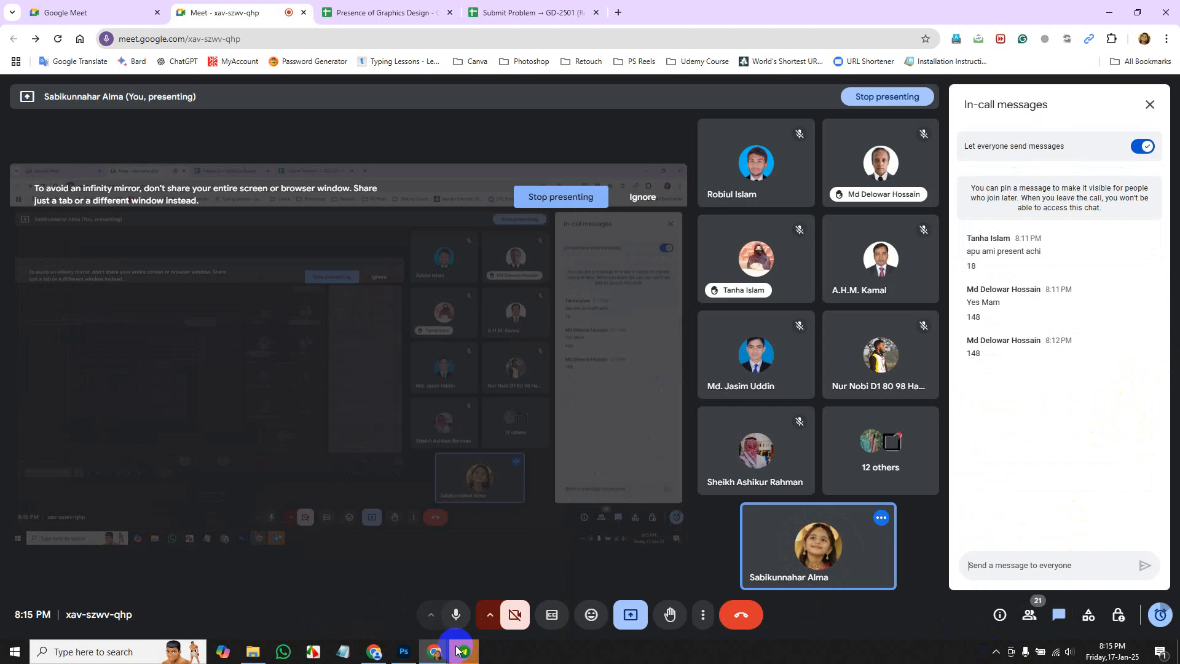
pyautogui.click(434, 655)
pyautogui.click(323, 119)
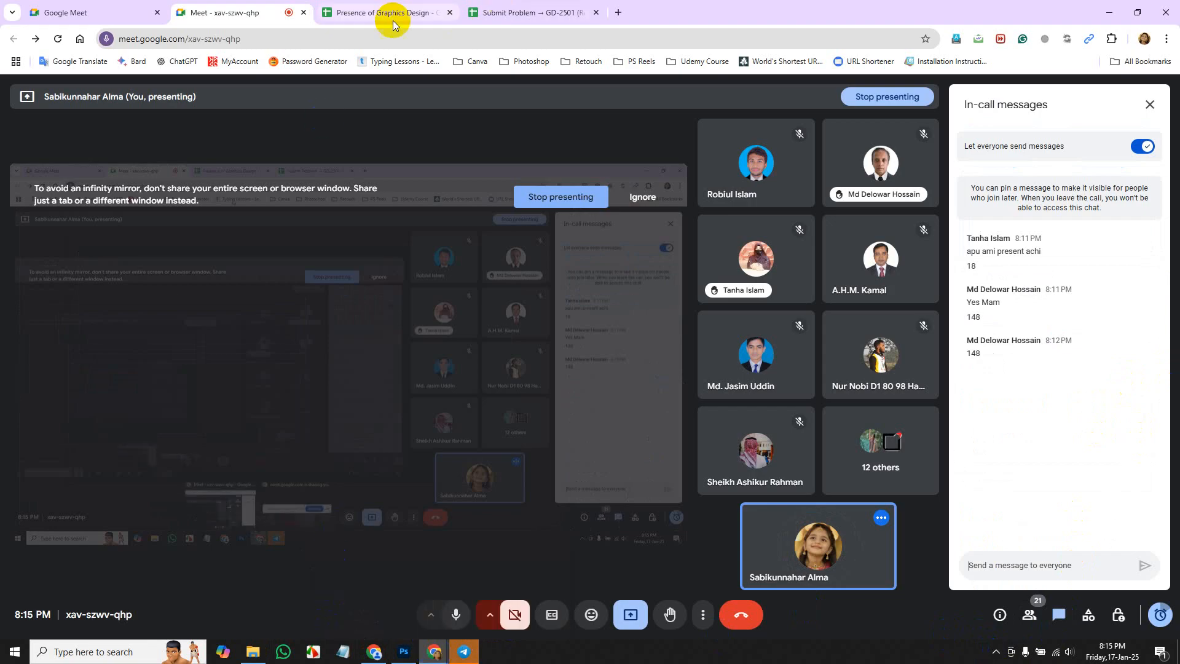
# Enter 1 in cell I49 of the Presence of Graphics Design sheet to record 17/1 attendance, and return to the Meet call.
pyautogui.click(430, 12)
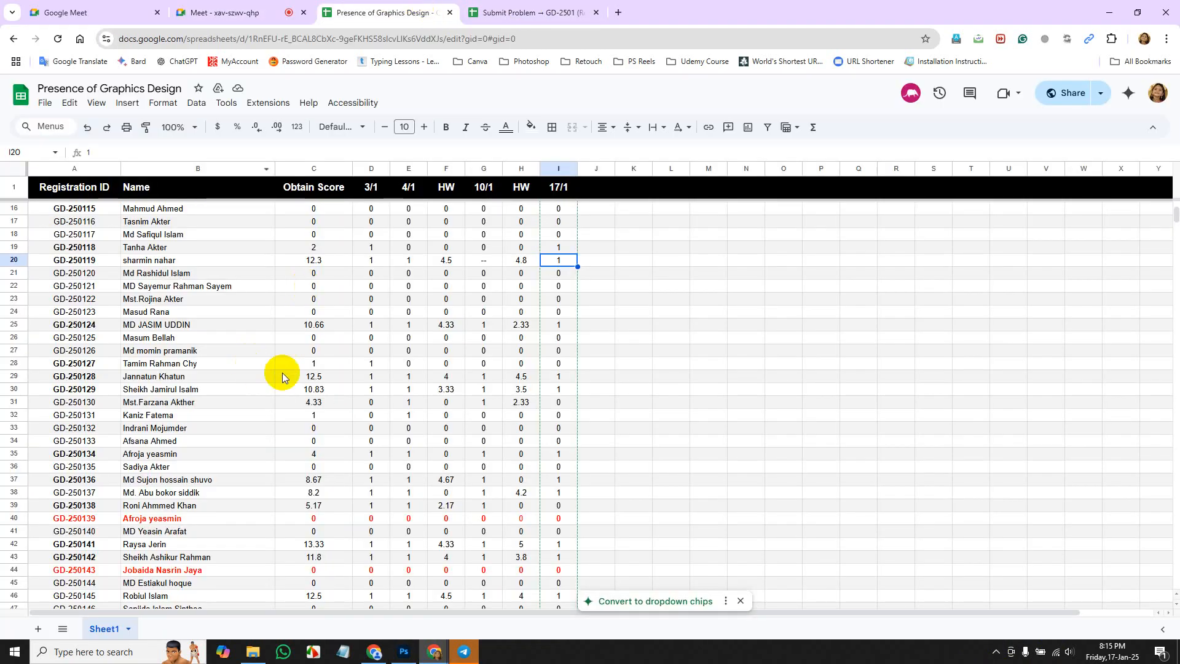
pyautogui.scroll(-5, 159, 451)
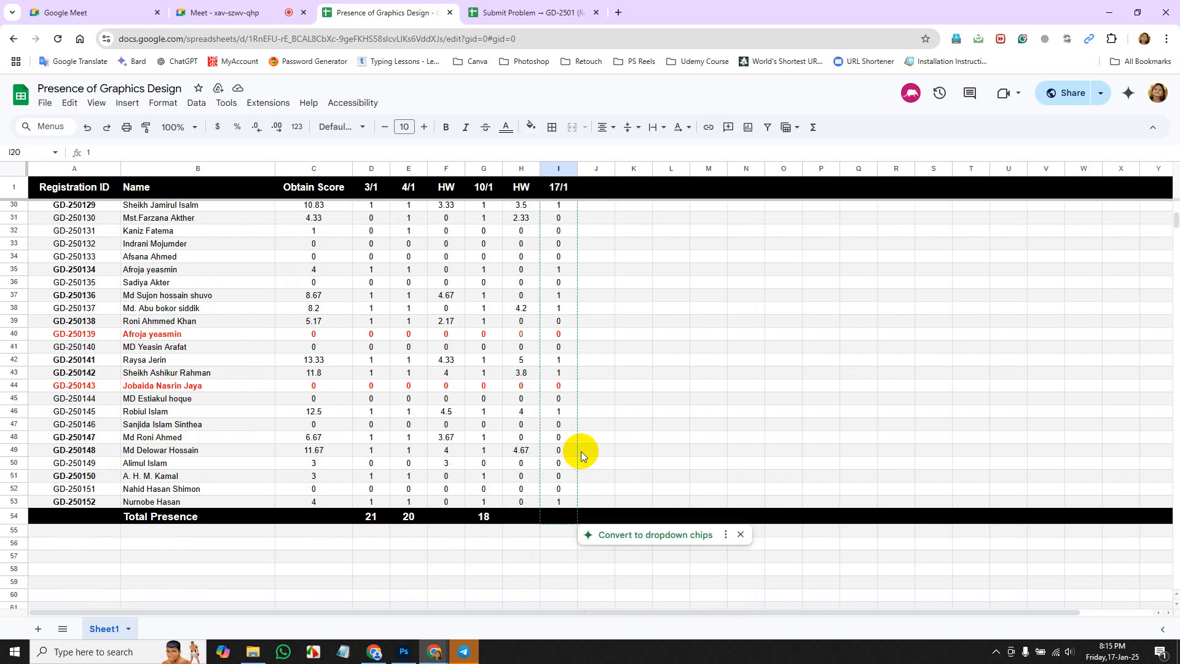
pyautogui.press('Return')
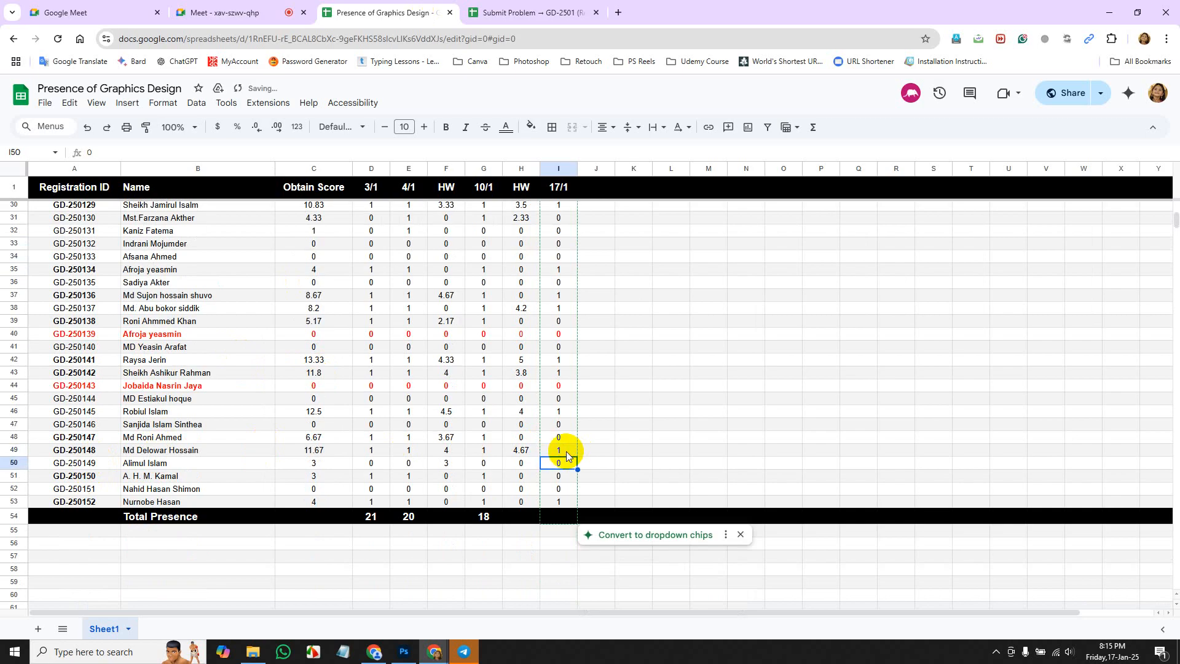
pyautogui.click(235, 13)
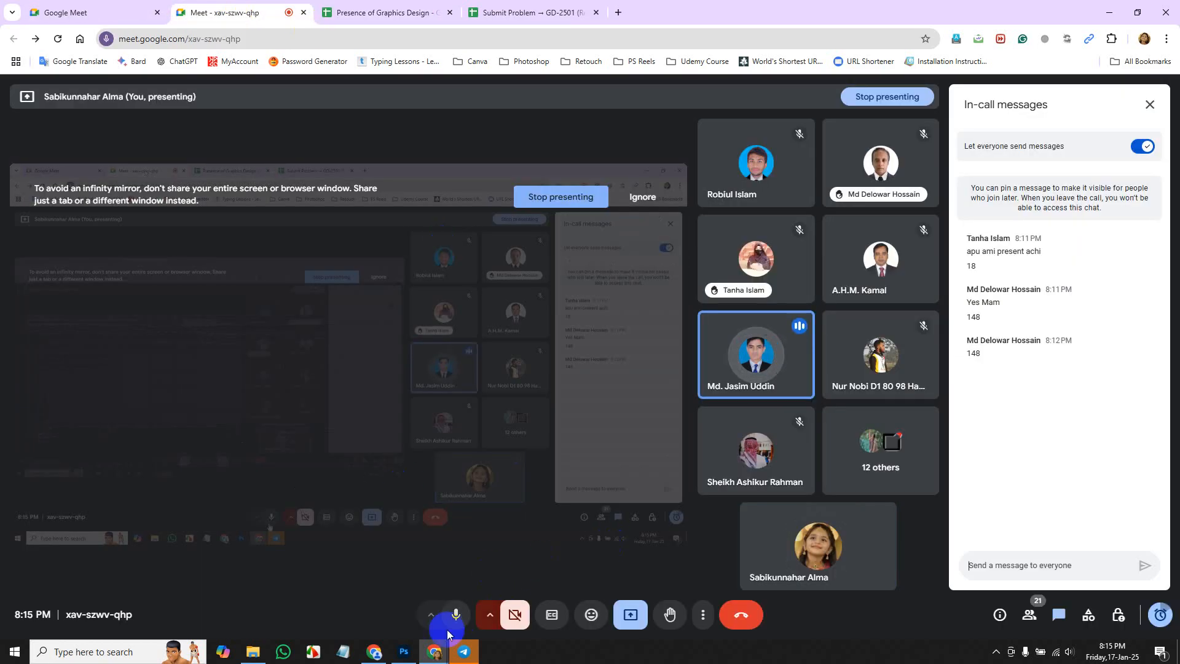
# Switch to Photoshop and draw a red Rectangle tool shape about 479 by 209 px below the black bar, beside the red block.
pyautogui.click(404, 653)
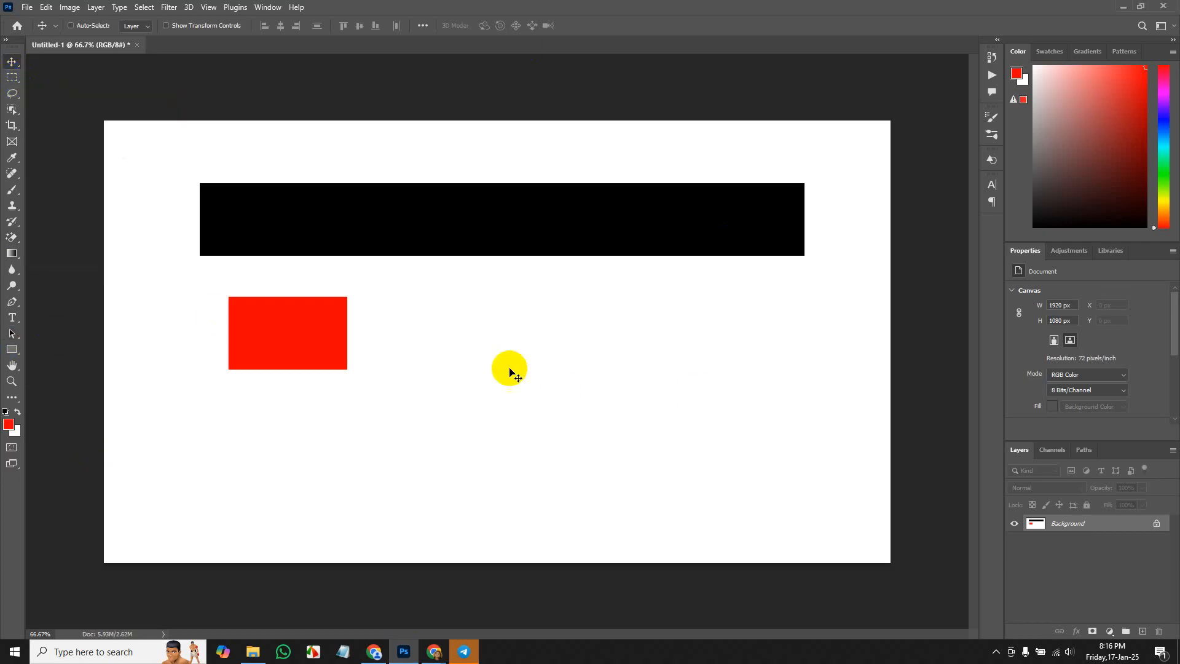
pyautogui.click(21, 65)
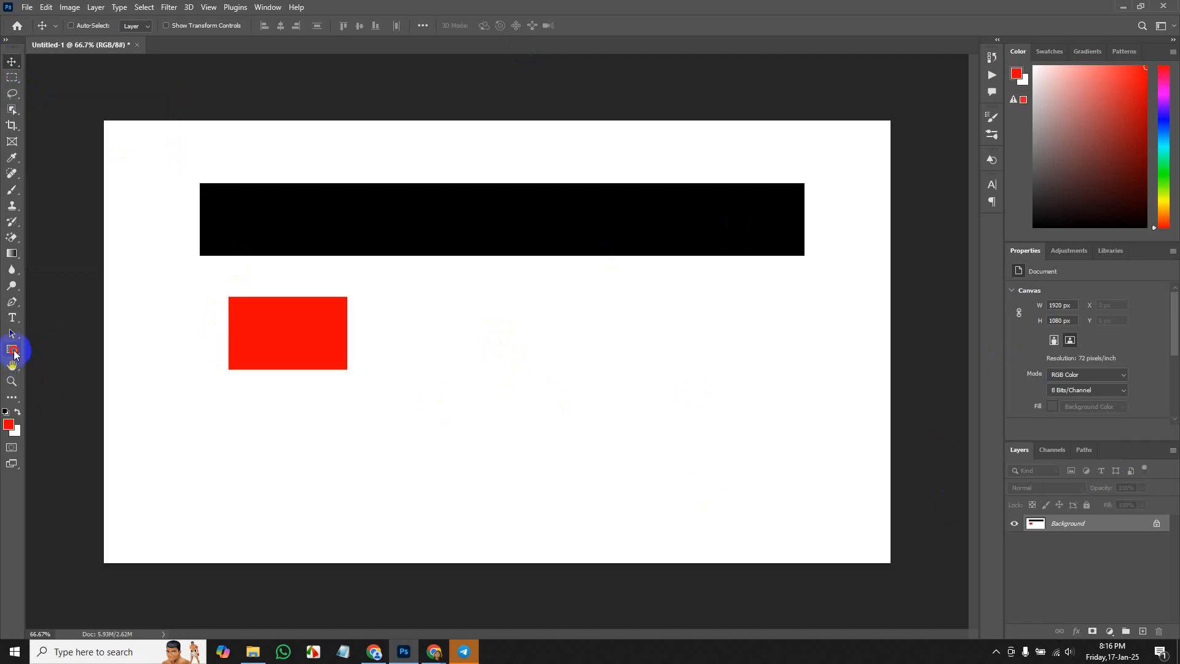
pyautogui.click(12, 351)
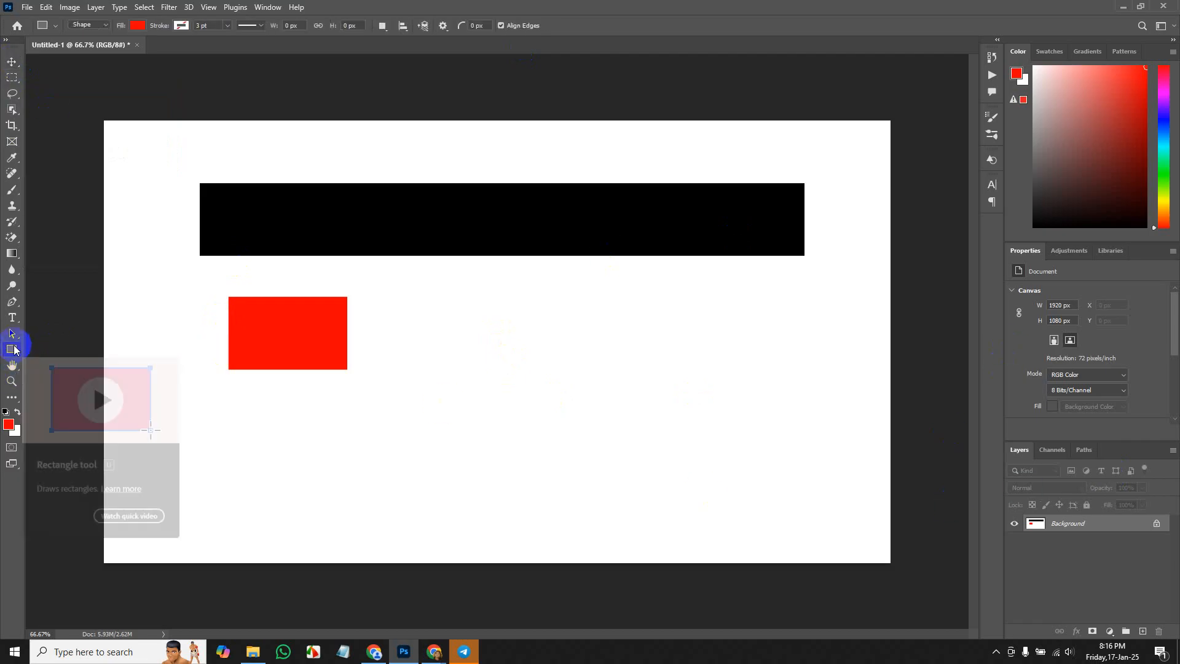
pyautogui.click(69, 346)
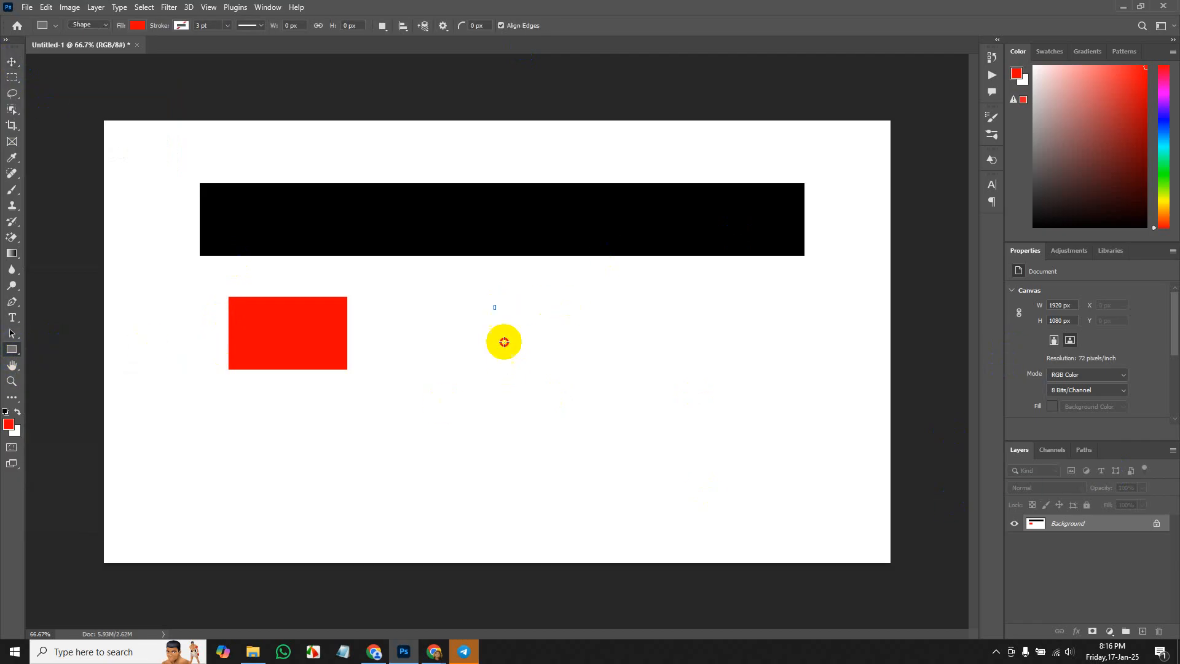
pyautogui.moveTo(495, 306)
pyautogui.mouseDown()
pyautogui.moveTo(688, 371)
pyautogui.moveTo(691, 391)
pyautogui.mouseUp()
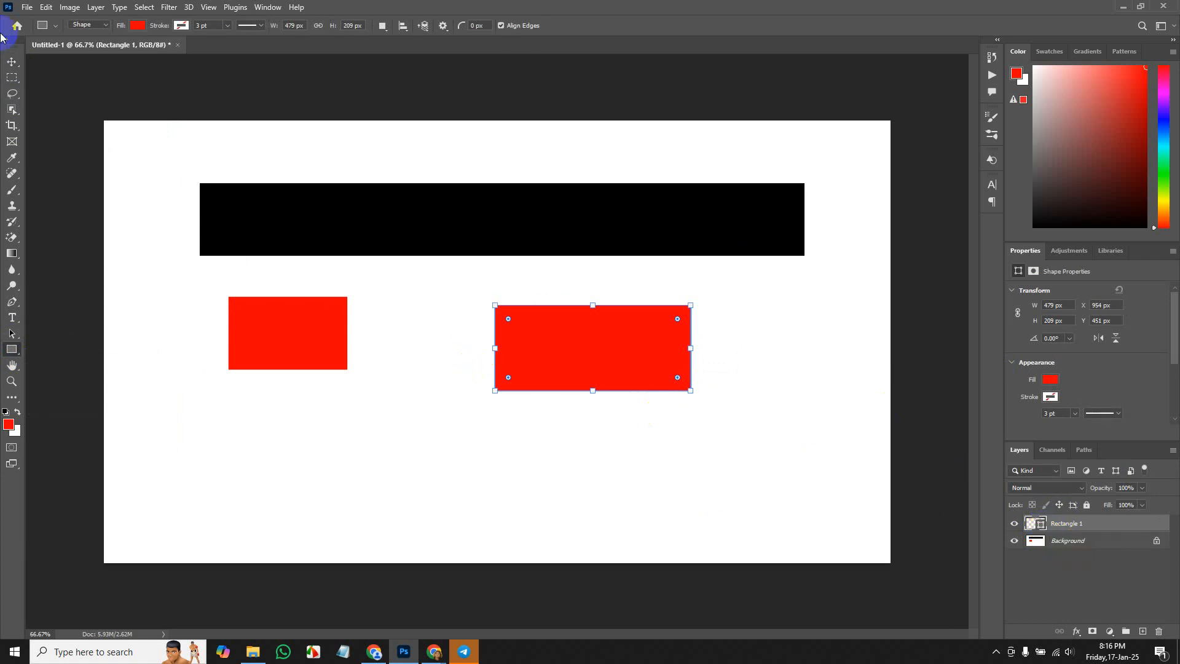
# Place the image 4.jpg from the Downloads folder as an embedded object at its default size.
pyautogui.click(27, 7)
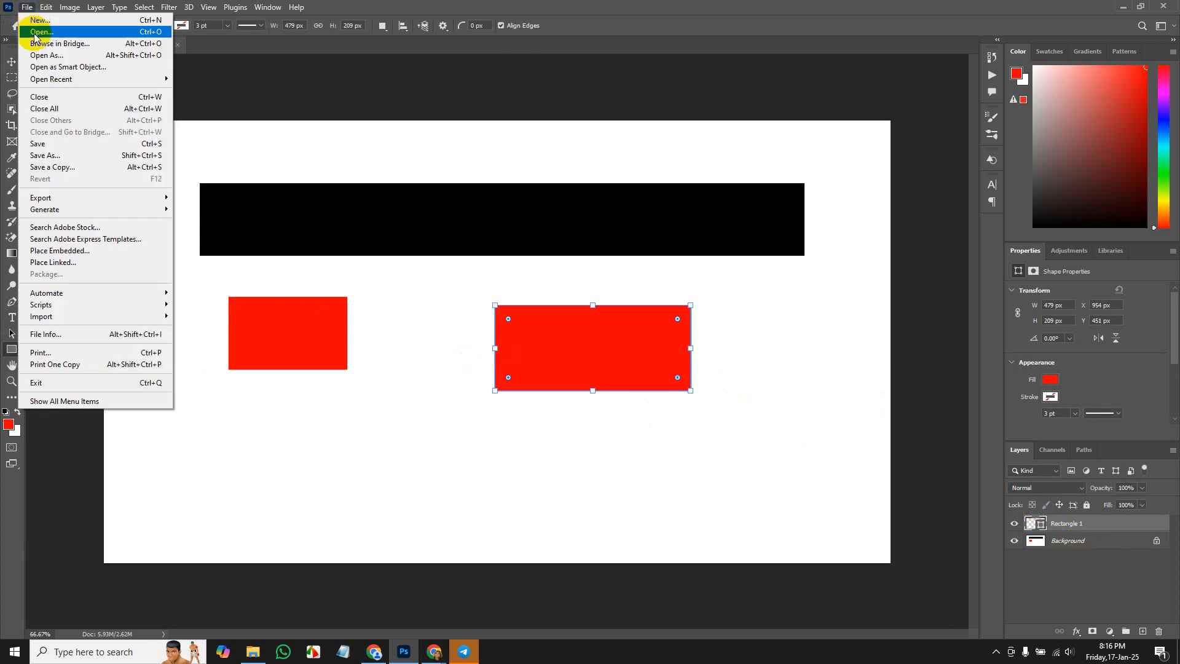
pyautogui.click(77, 253)
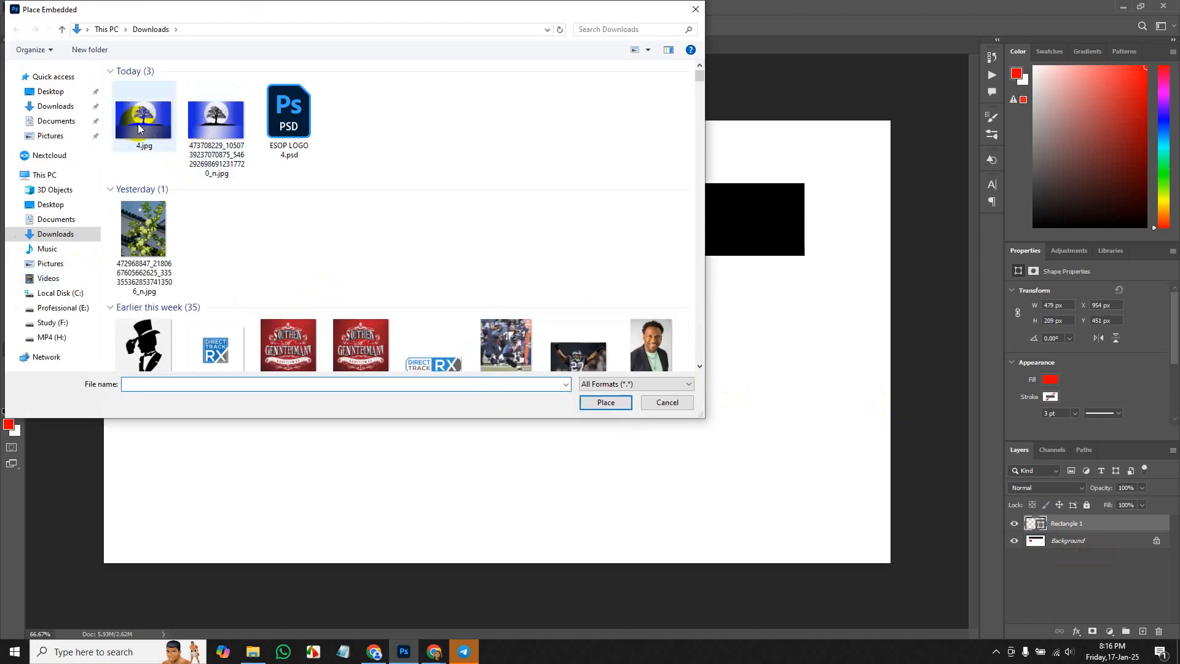
pyautogui.doubleClick(137, 123)
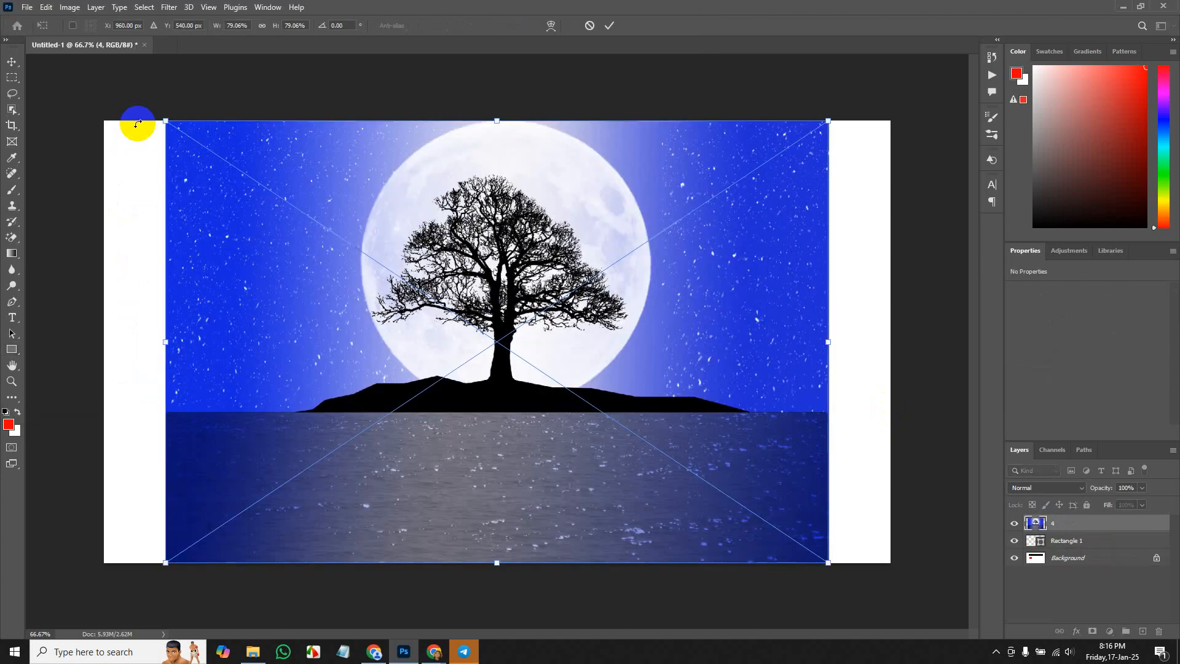
pyautogui.press('Return')
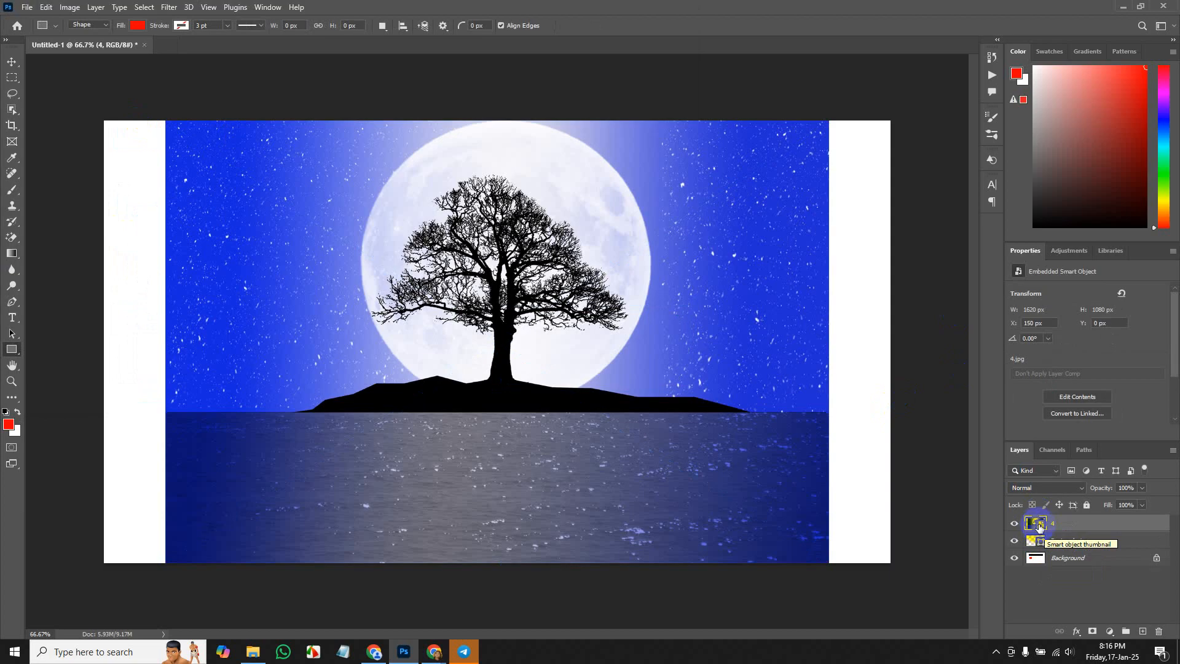
# View the placed image's smart object contents in their own document, and delete the image's layer 4.
pyautogui.doubleClick(1038, 523)
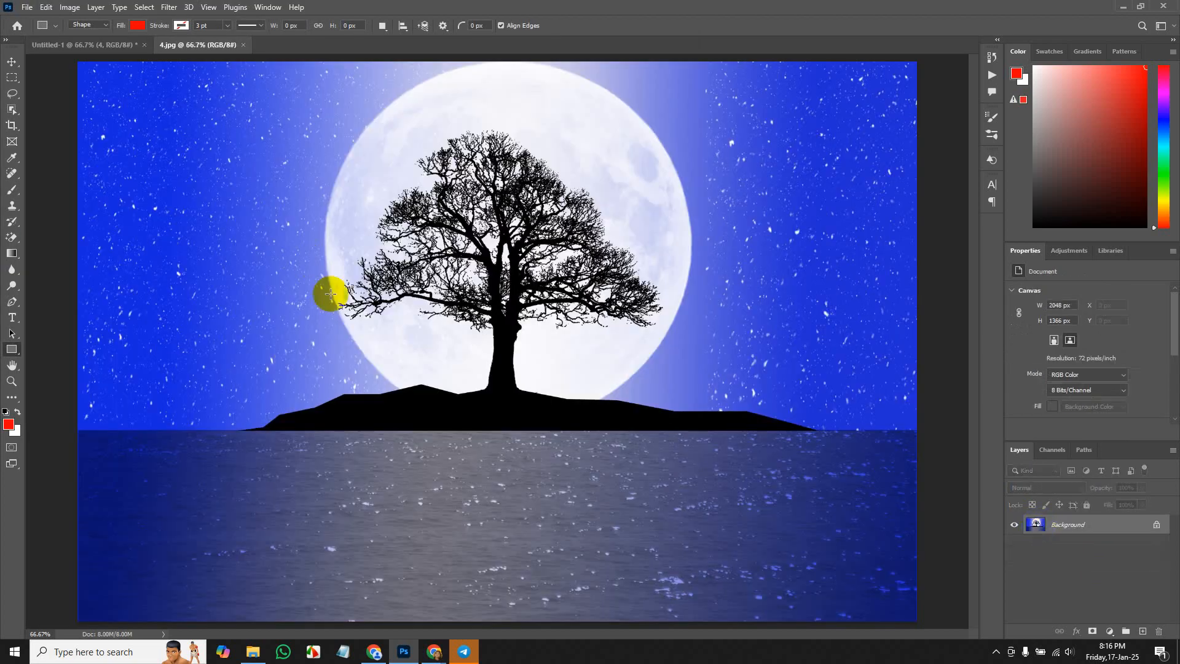
pyautogui.click(244, 45)
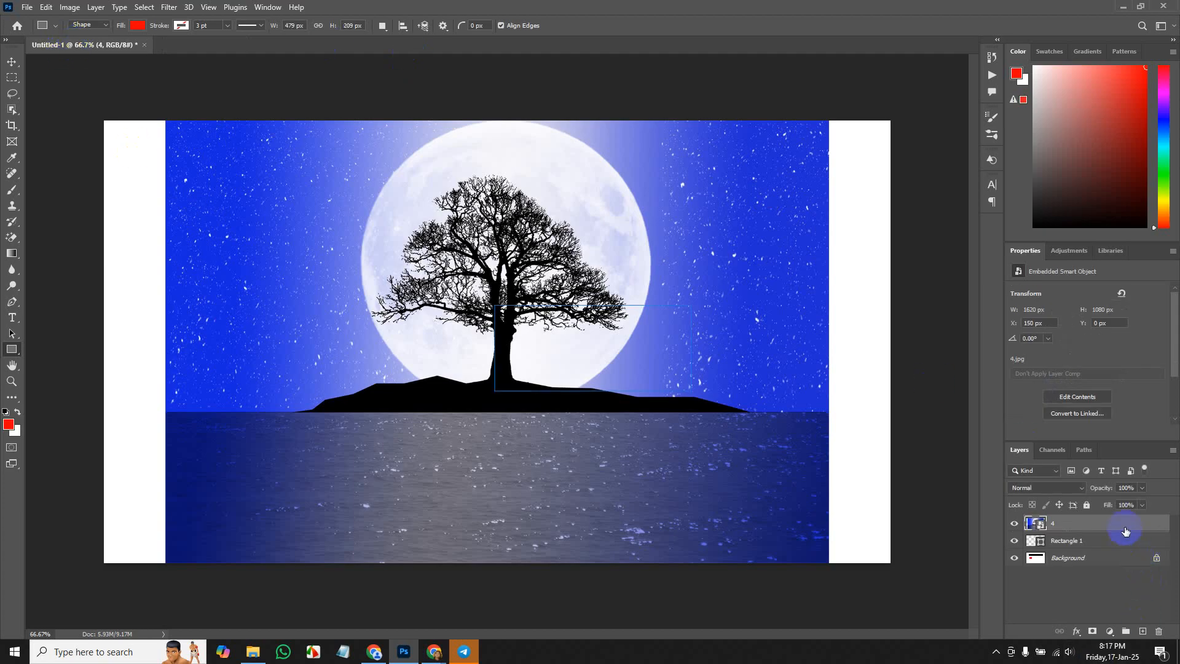
pyautogui.press('Delete')
# Draw a Rectangular Marquee selection on the empty white area below the two red rectangles.
pyautogui.click(12, 61)
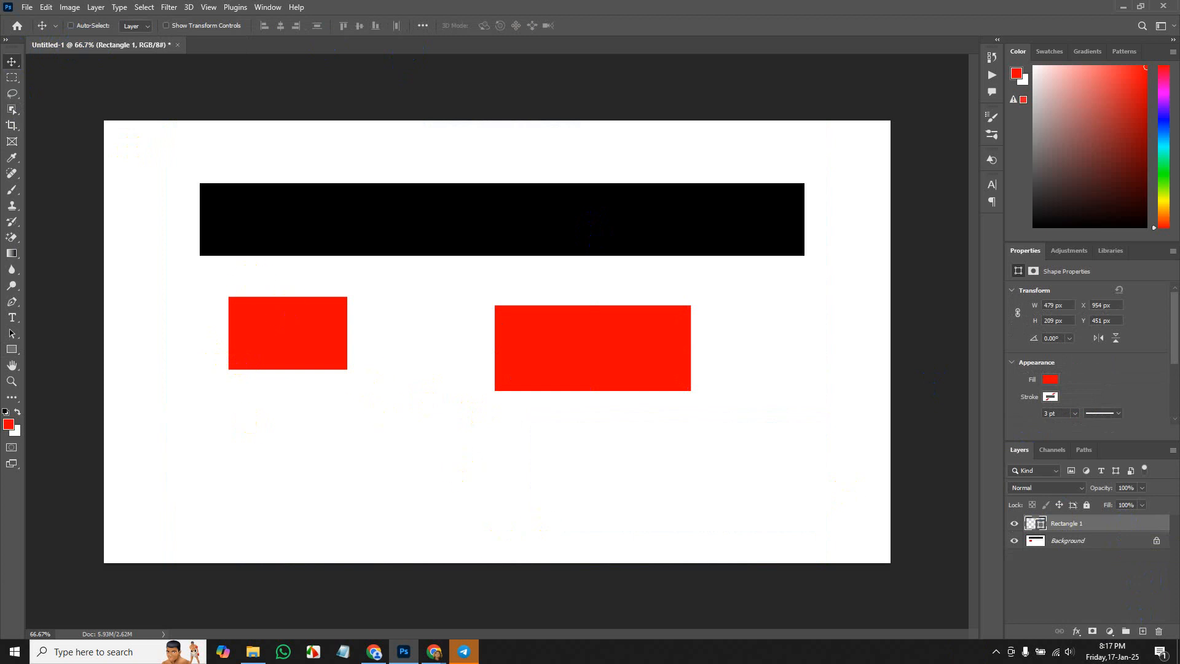
pyautogui.click(11, 78)
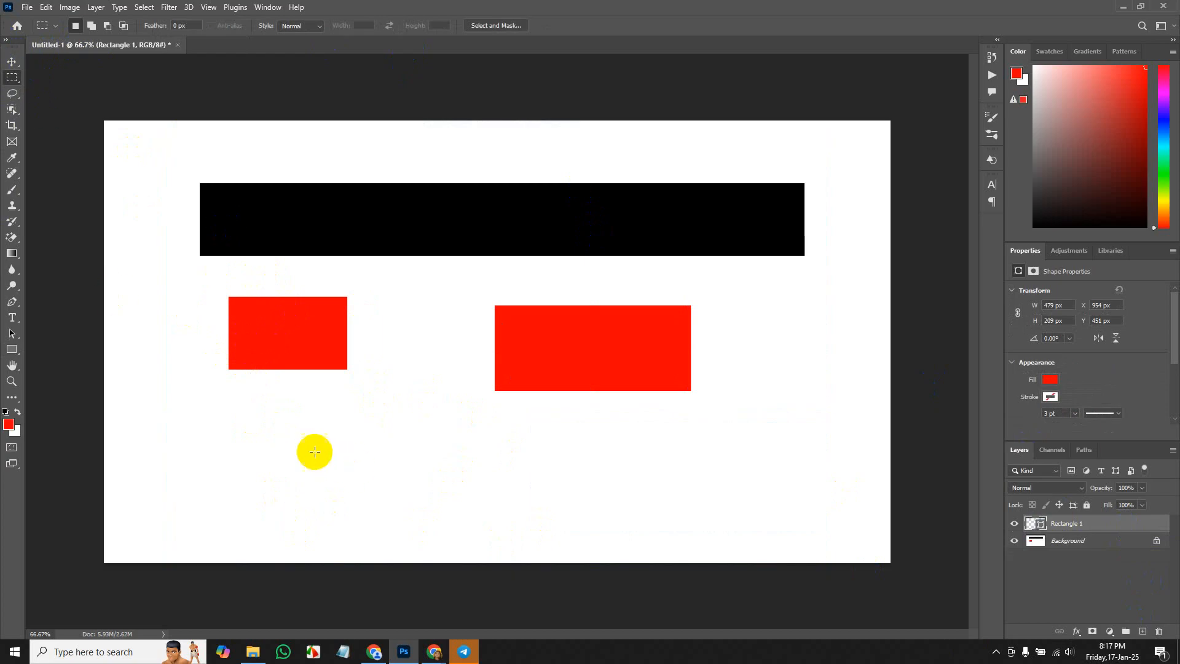
pyautogui.moveTo(309, 441); pyautogui.dragTo(524, 518)
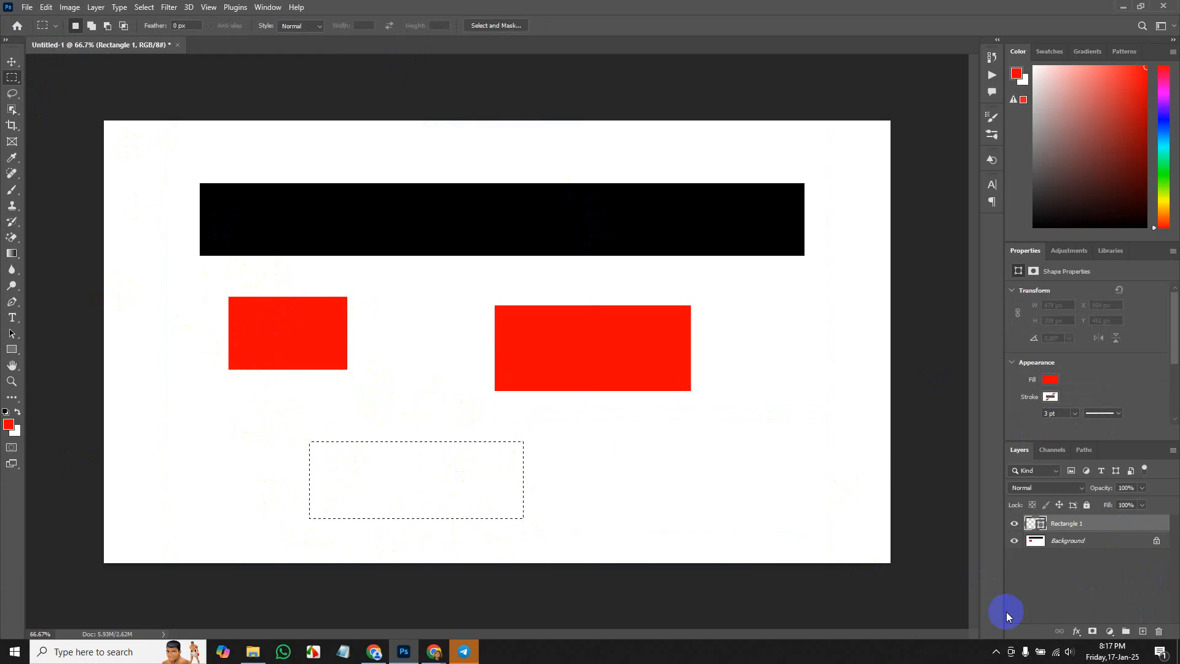
# Fill the marquee selection with the red foreground colour on the Background layer and deselect it.
pyautogui.click(13, 65)
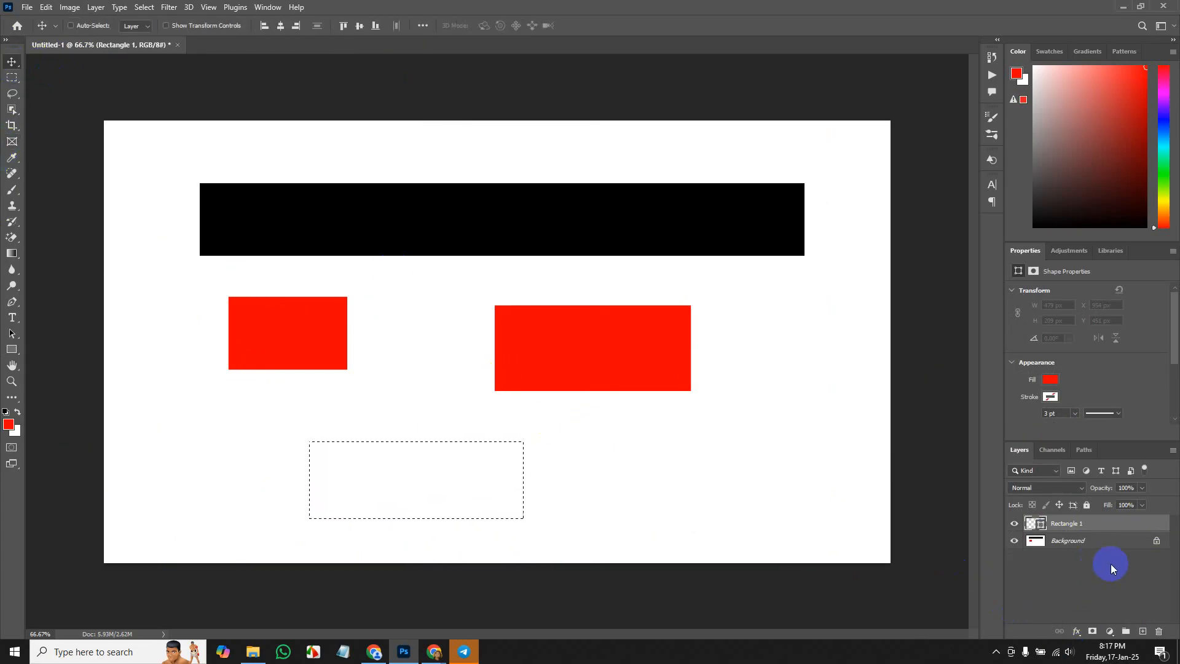
pyautogui.click(1126, 539)
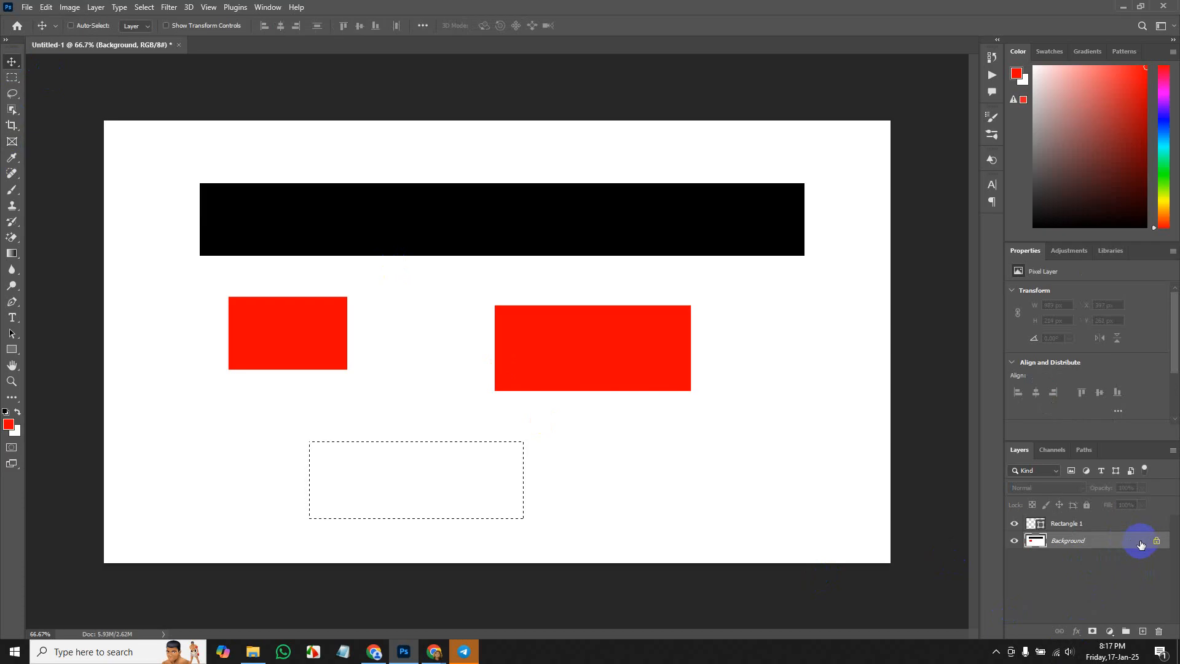
pyautogui.hotkey('alt', 'BackSpace')
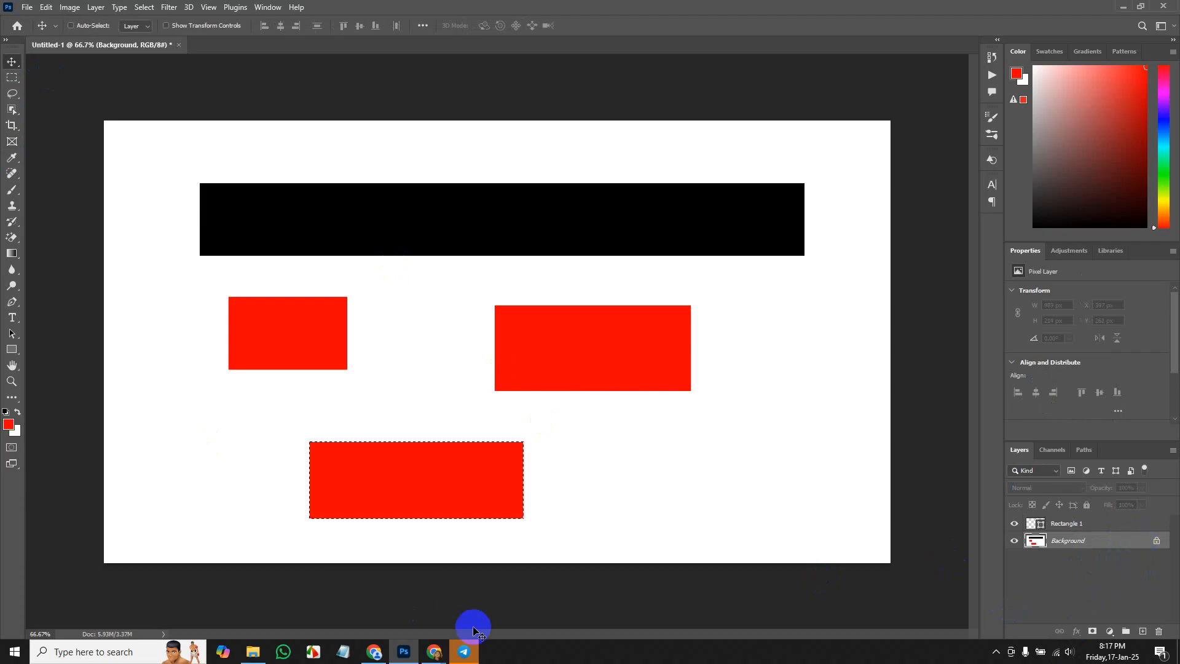
pyautogui.hotkey('ctrl', 'd')
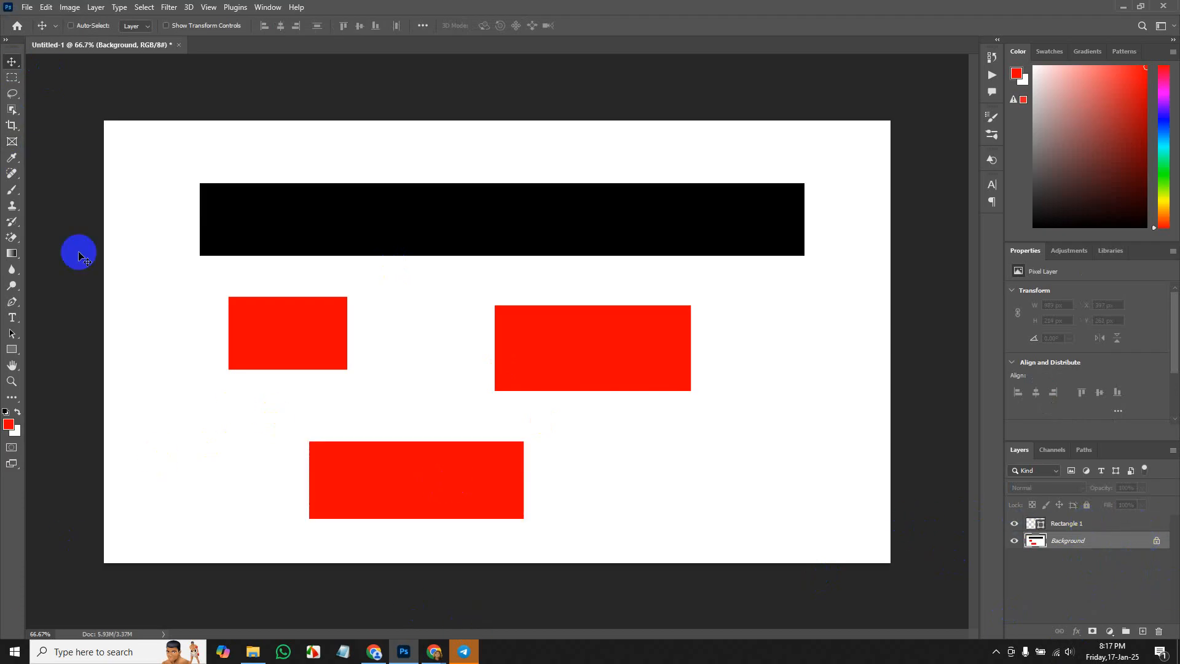
# Draw a red Rectangle tool shape about 445 by 138 px near the canvas's lower-right corner, and a small Rectangular Marquee selection above it.
pyautogui.click(12, 349)
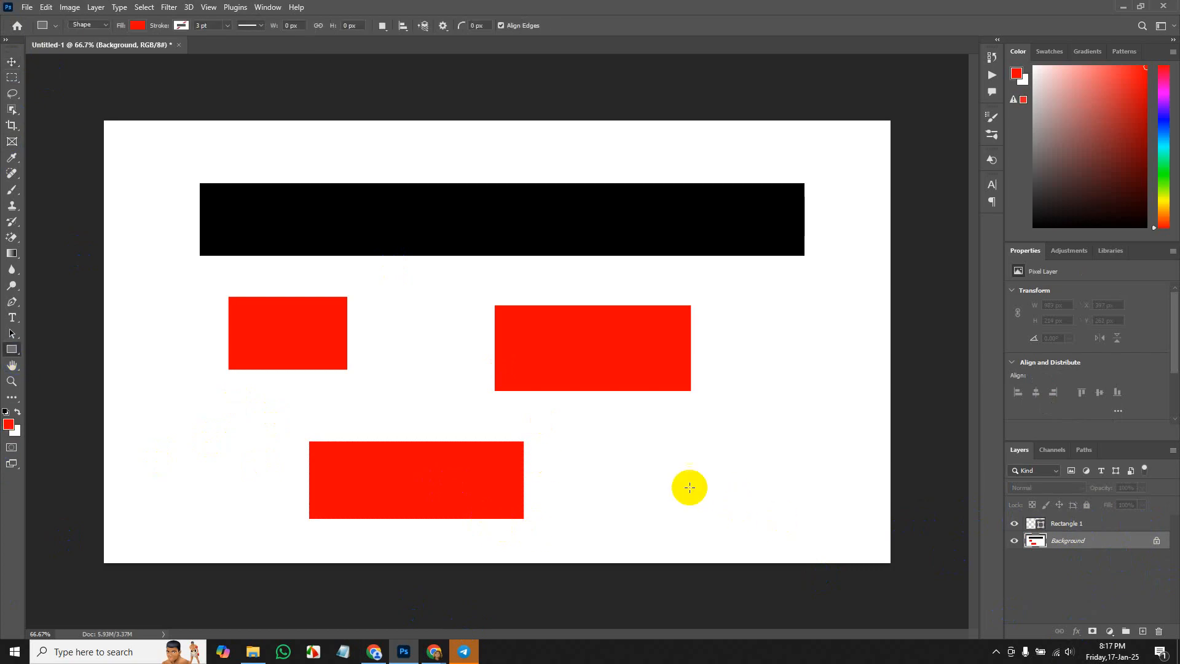
pyautogui.moveTo(655, 460); pyautogui.dragTo(837, 518)
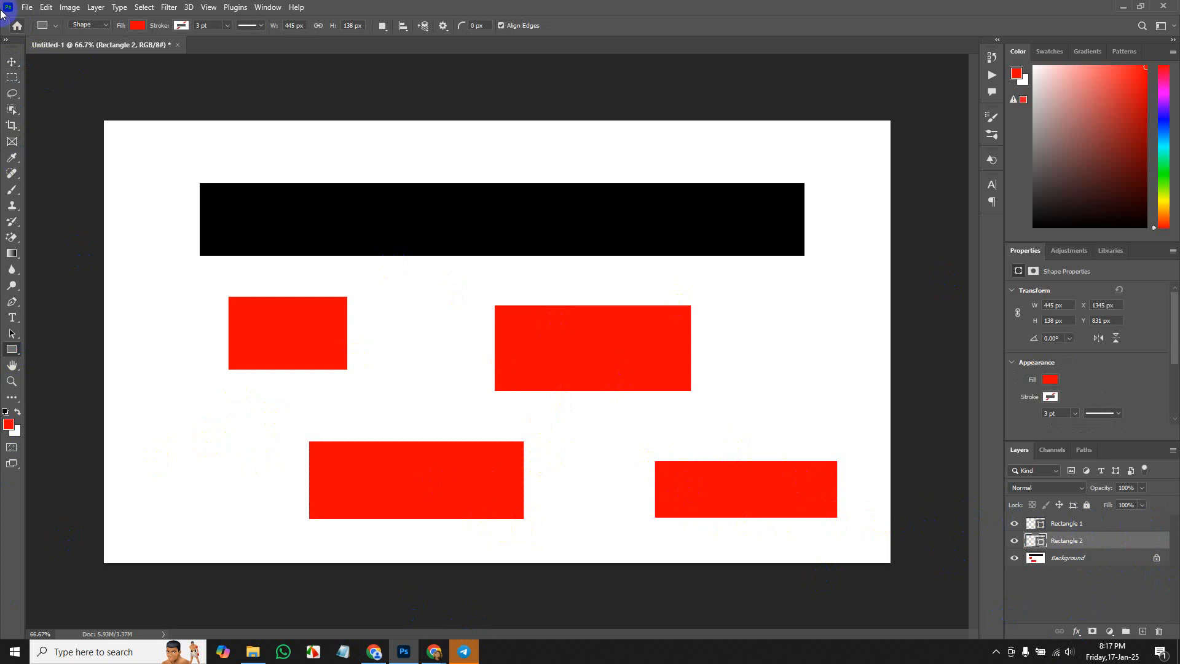
pyautogui.click(12, 78)
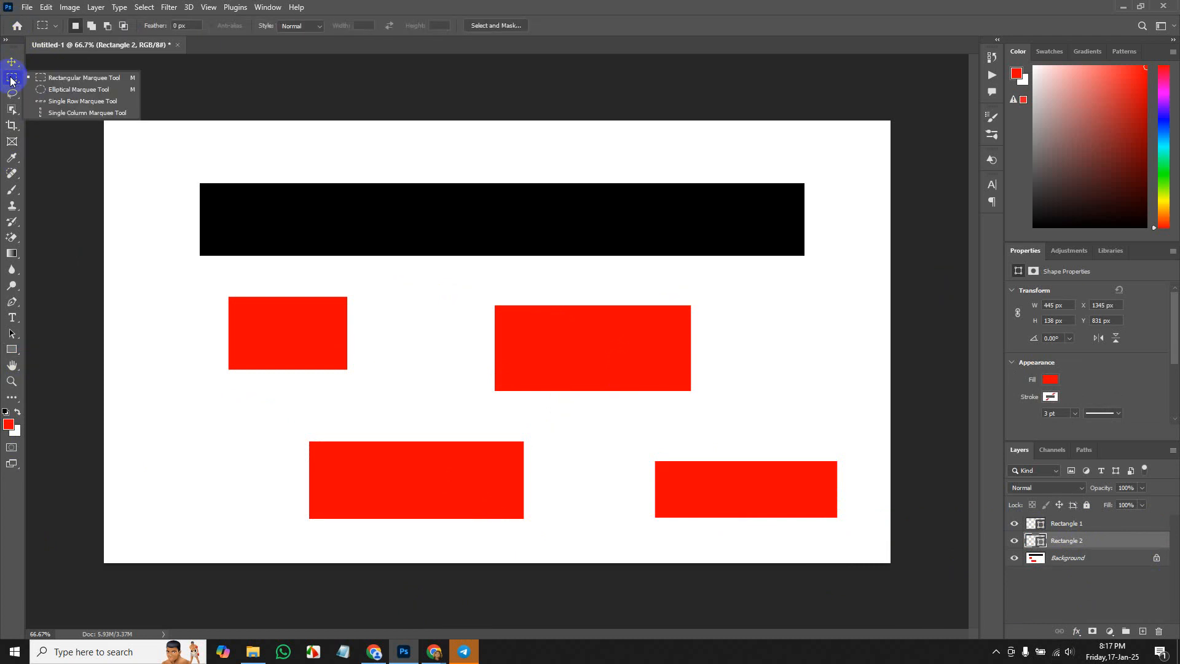
pyautogui.click(88, 78)
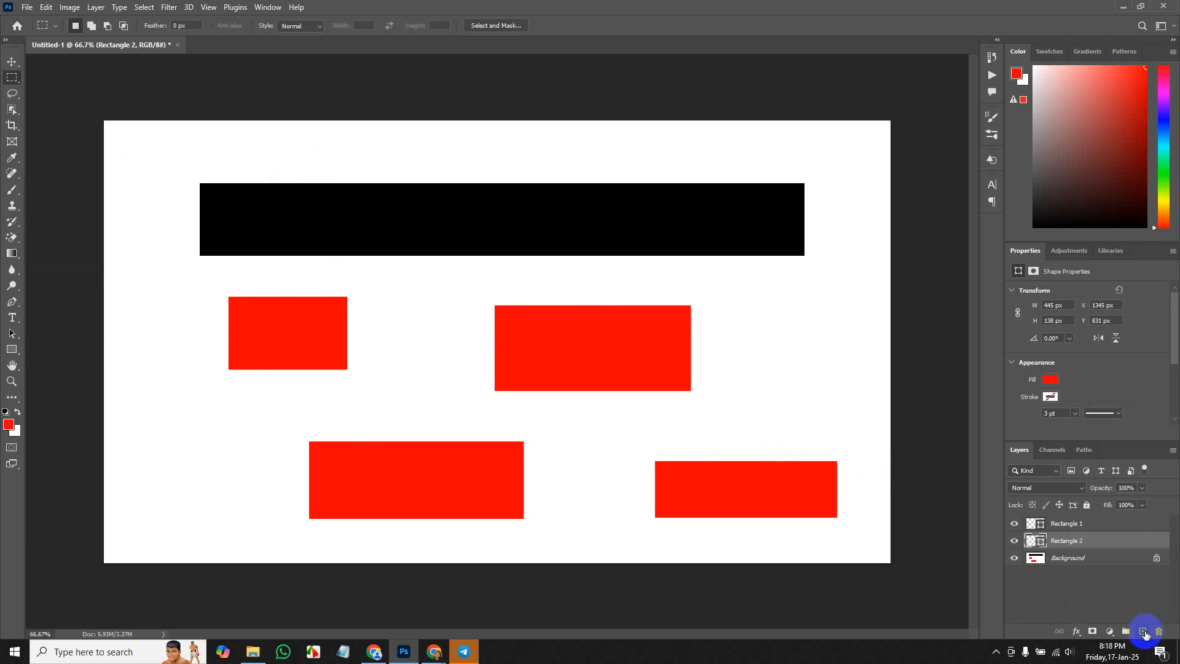
pyautogui.moveTo(739, 296); pyautogui.dragTo(802, 350)
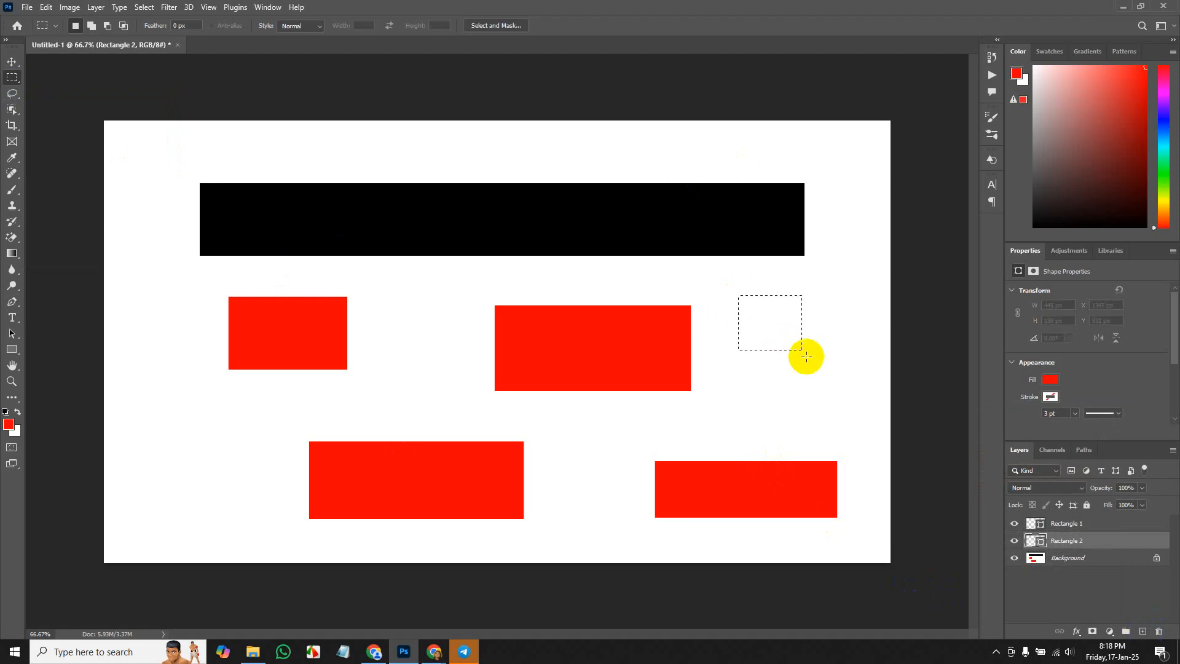
# Delete the placed image's layer 4 and the Rectangle 1 shape layer.
pyautogui.click(12, 61)
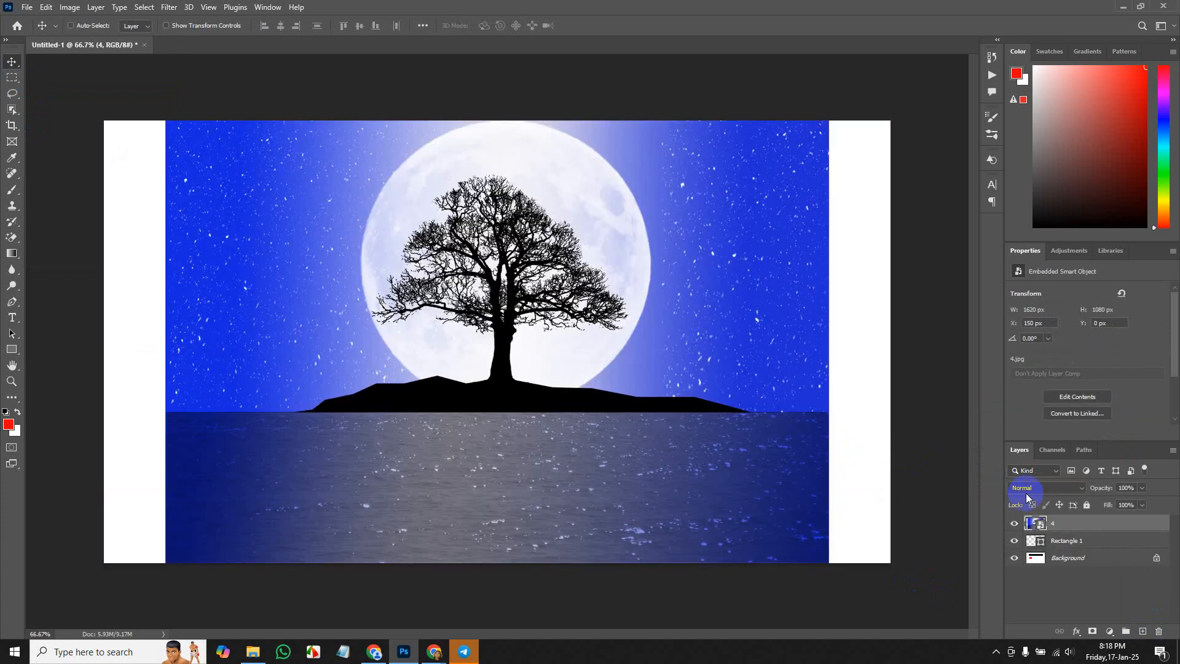
pyautogui.press('Delete')
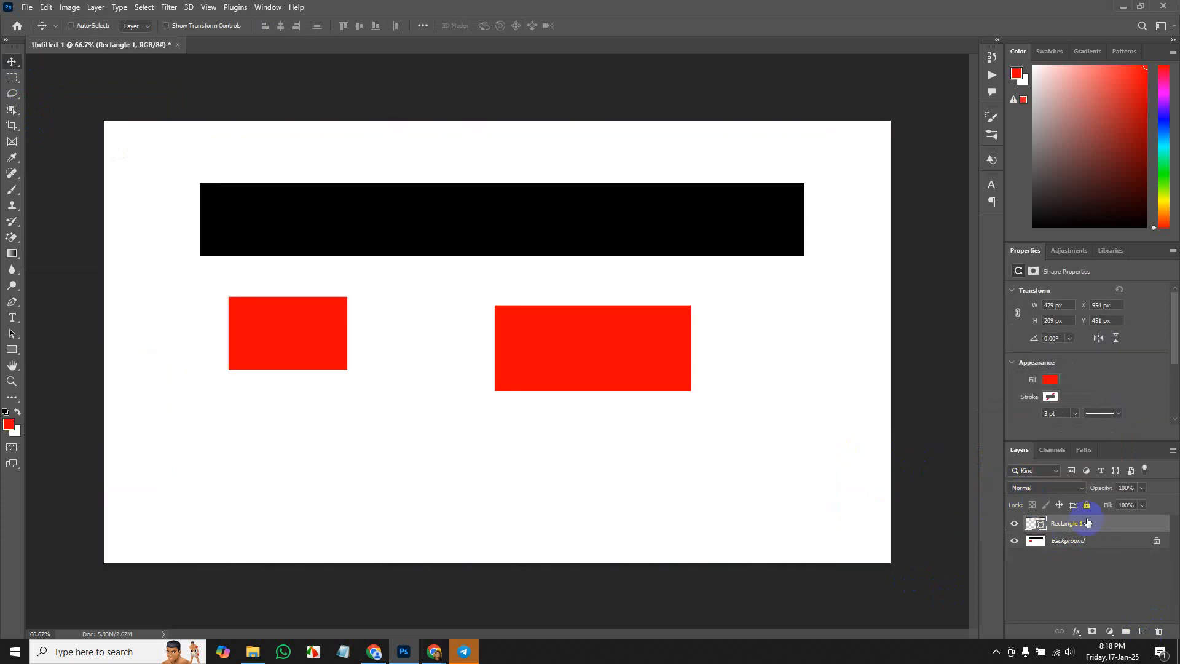
pyautogui.press('Delete')
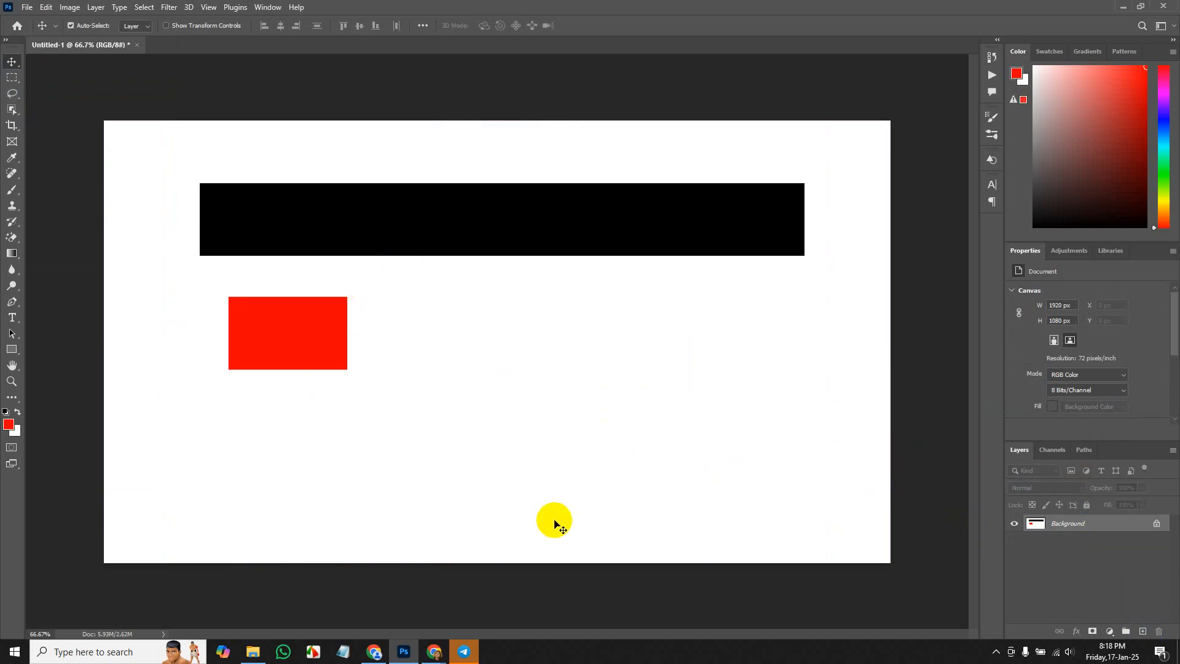
# Create a new blank 1920 x 1080 px document and close Untitled-1 without saving its changes.
pyautogui.hotkey('ctrl', 'n')
pyautogui.press('Return')
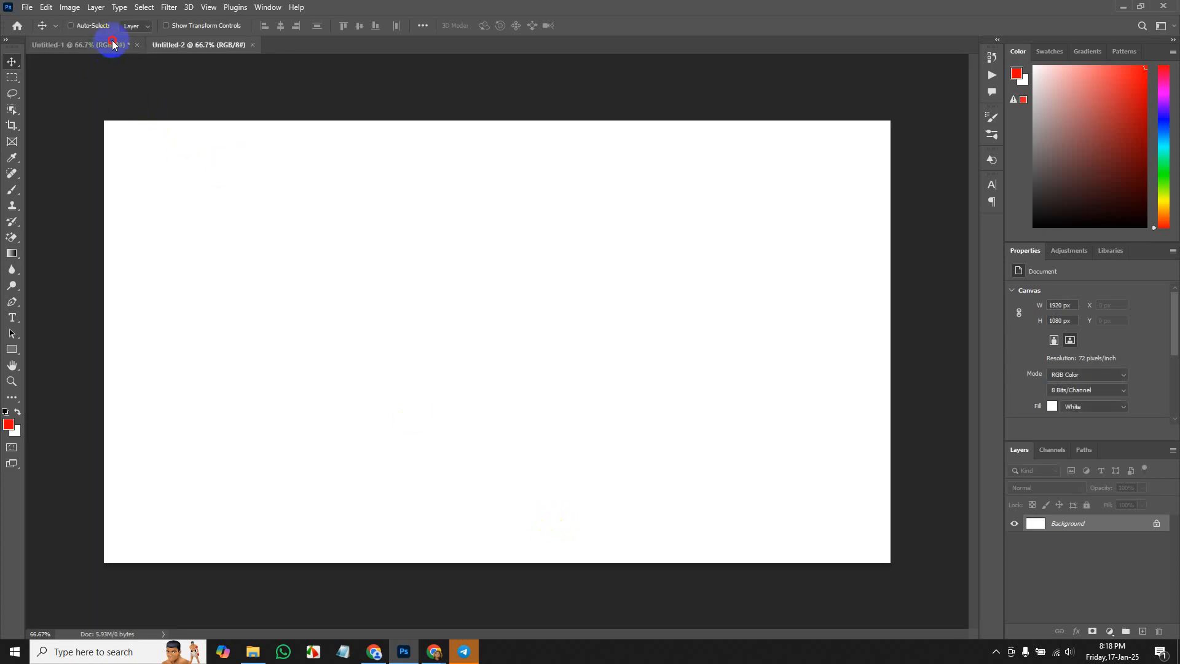
pyautogui.click(114, 44)
pyautogui.click(138, 47)
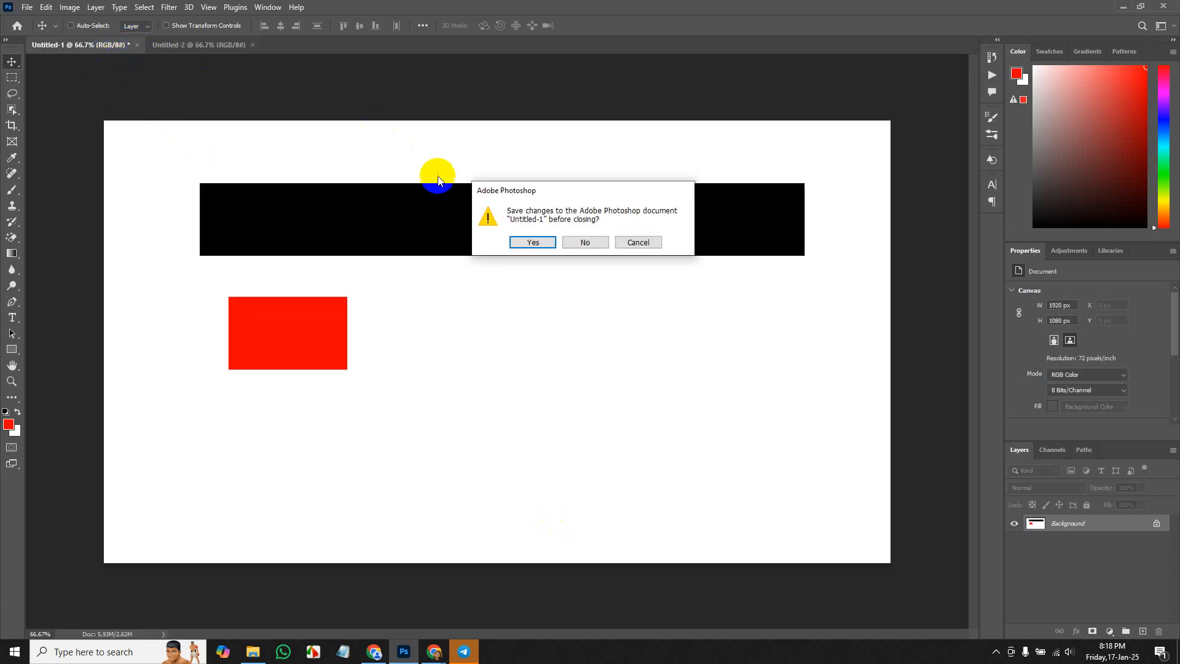
pyautogui.click(593, 244)
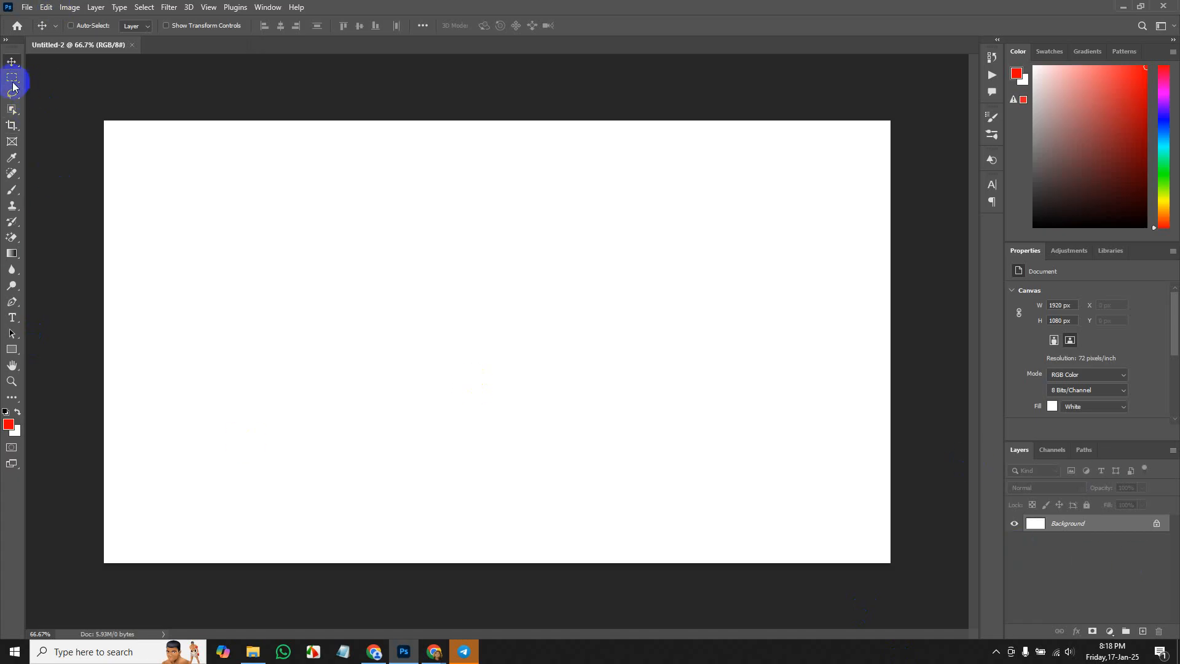
# Draw a red Rectangle tool shape about 557 by 170 px in the upper-left part of the blank canvas.
pyautogui.click(11, 78)
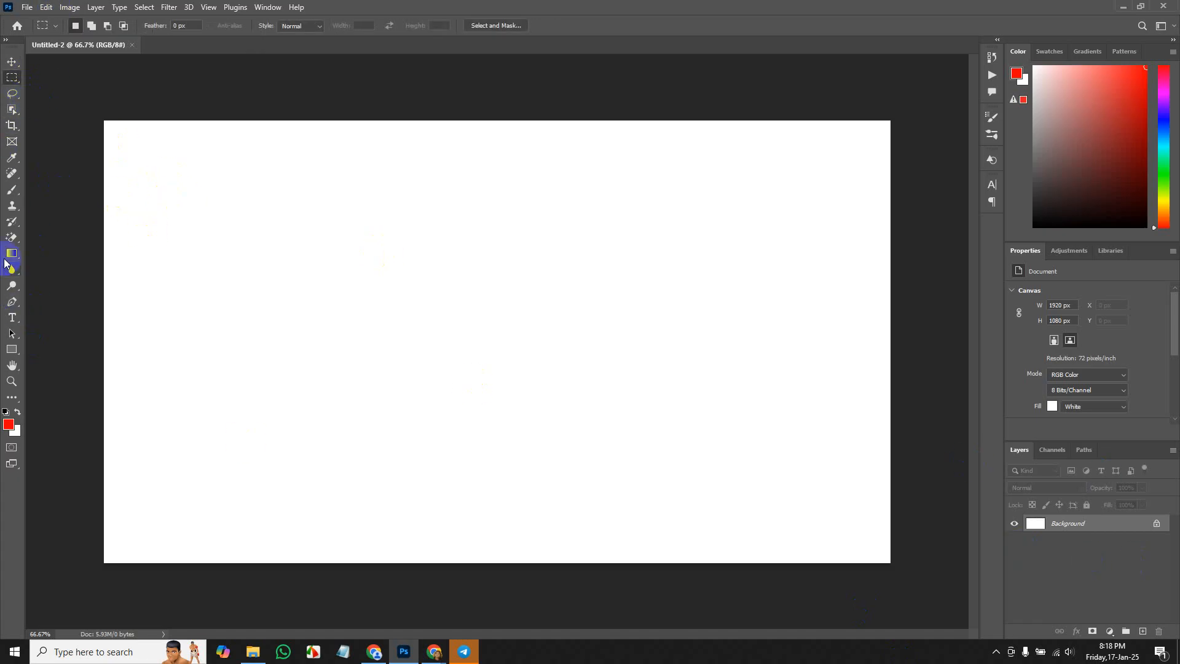
pyautogui.click(11, 349)
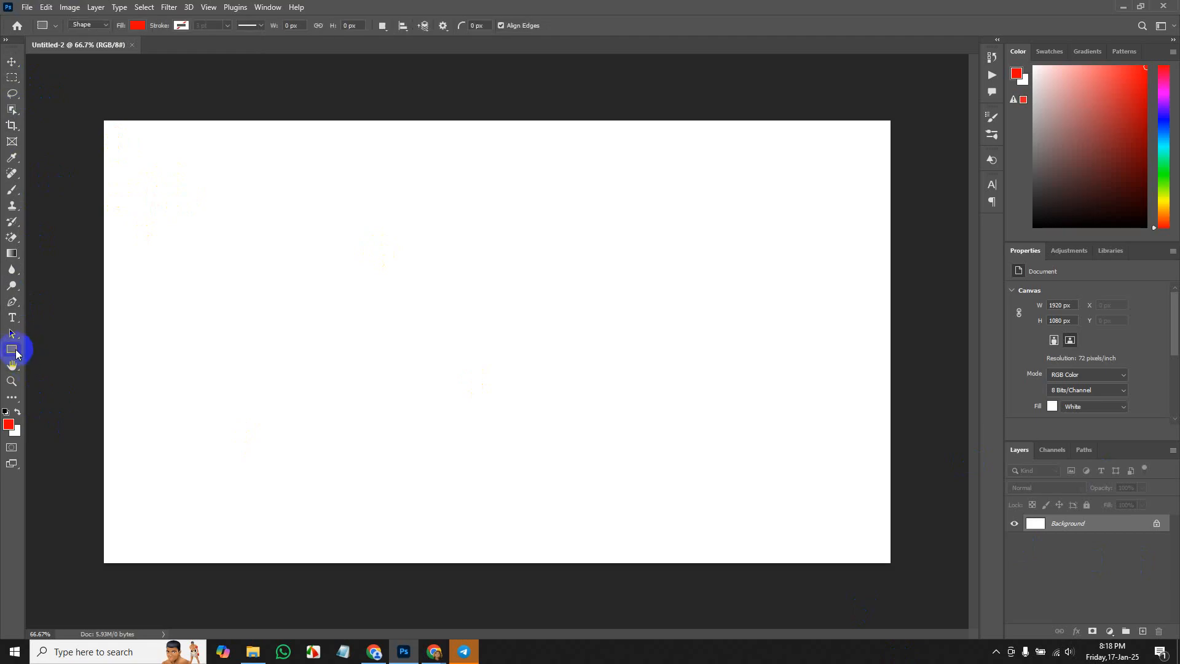
pyautogui.moveTo(246, 241); pyautogui.dragTo(474, 311)
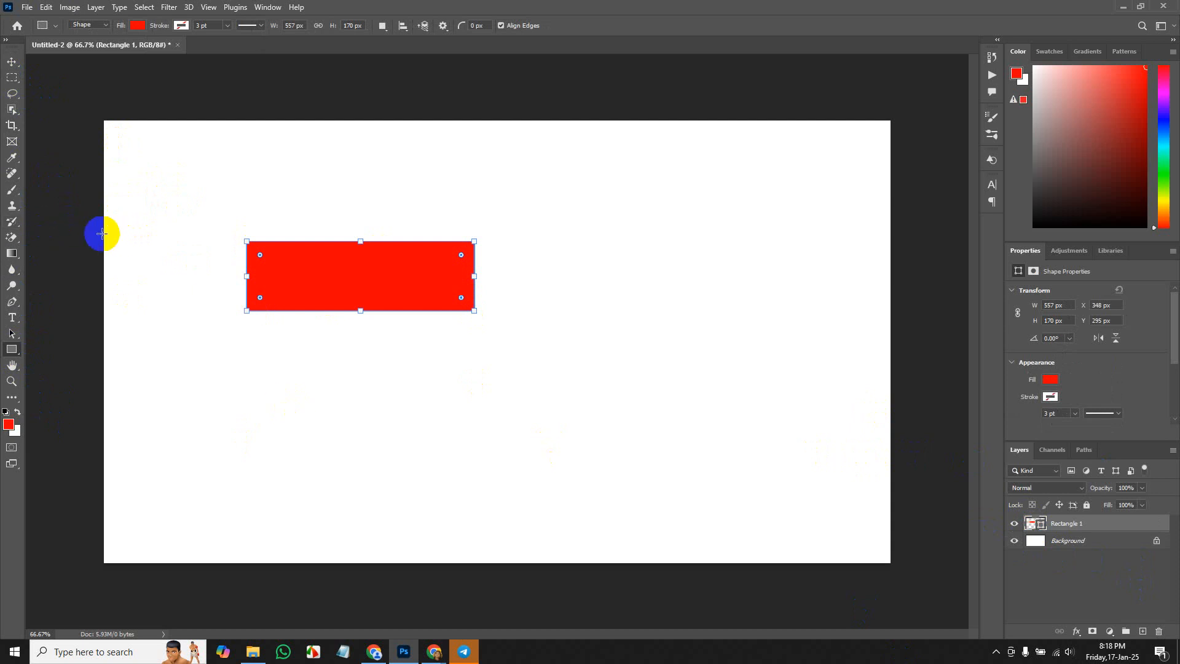
# Create a new layer, fill a Rectangular Marquee selection of about 580 by 285 px with red beside the shape, and deselect it.
pyautogui.click(13, 77)
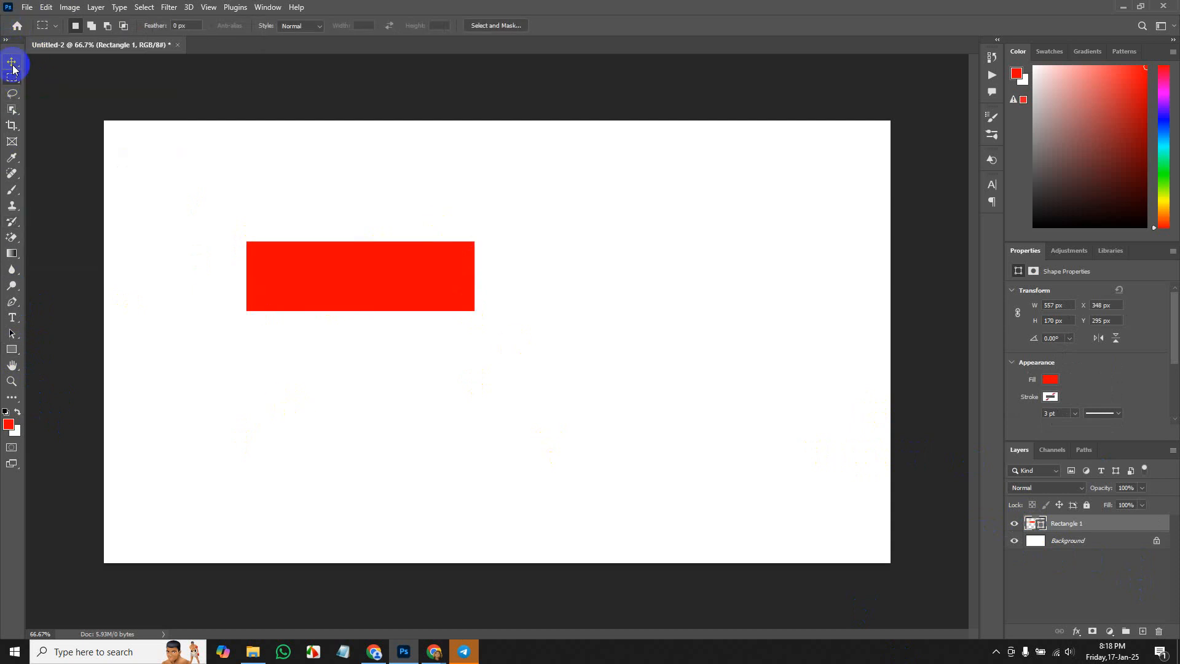
pyautogui.click(1147, 630)
pyautogui.moveTo(572, 297); pyautogui.dragTo(809, 412)
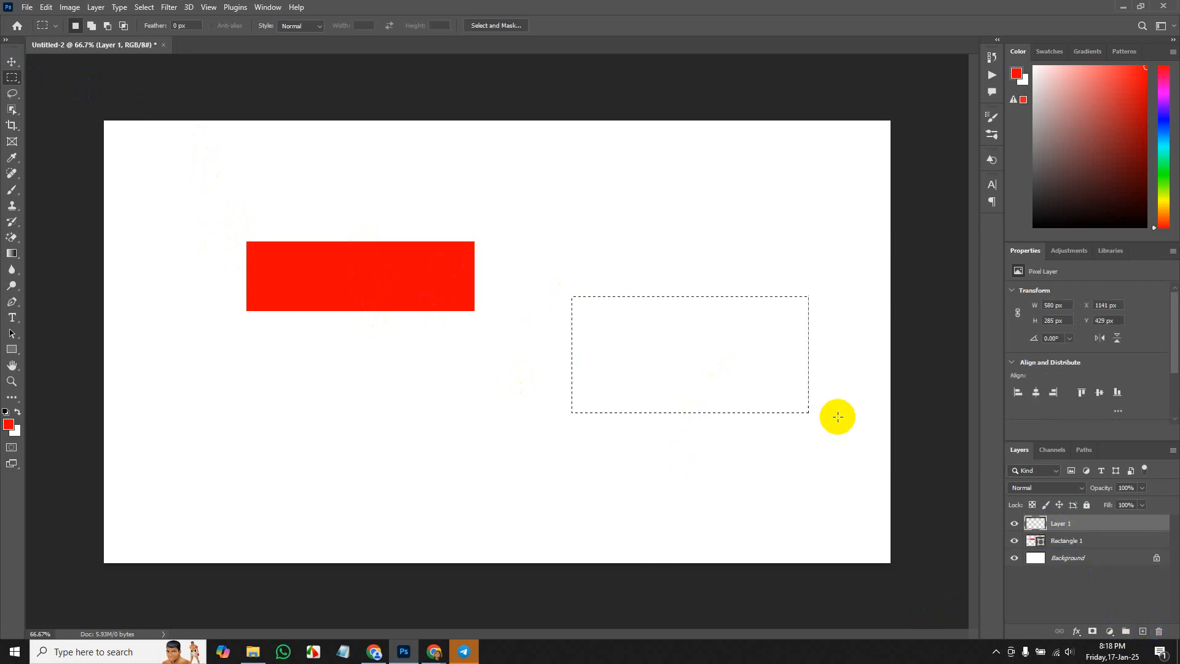
pyautogui.hotkey('alt', 'BackSpace')
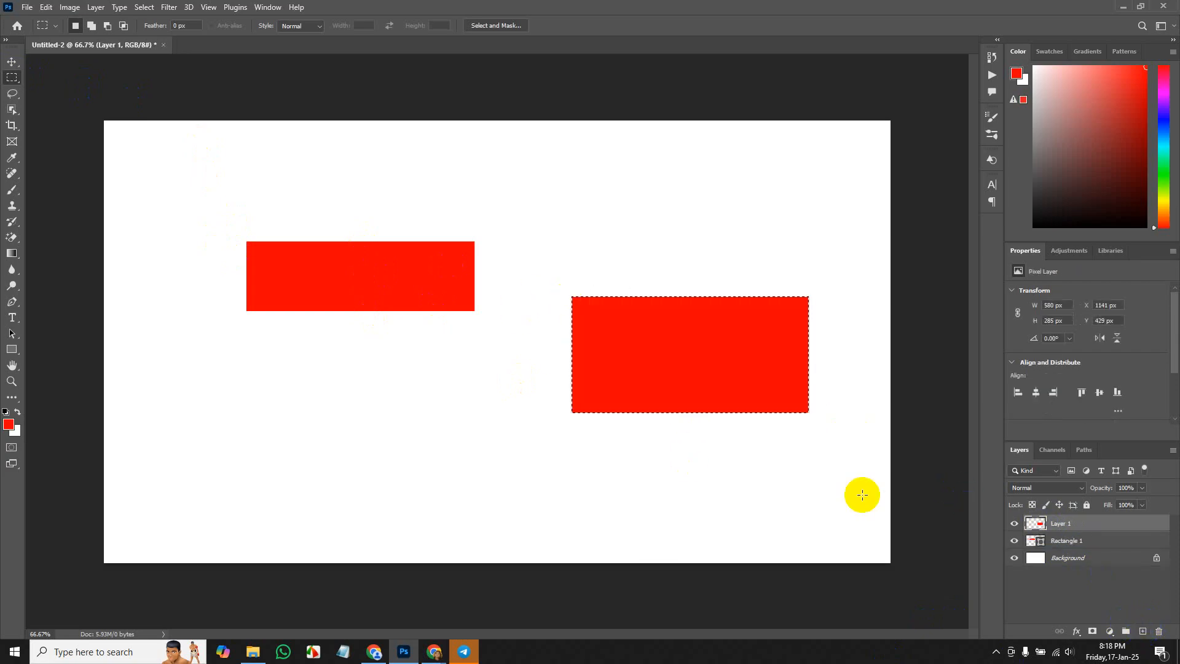
pyautogui.click(723, 513)
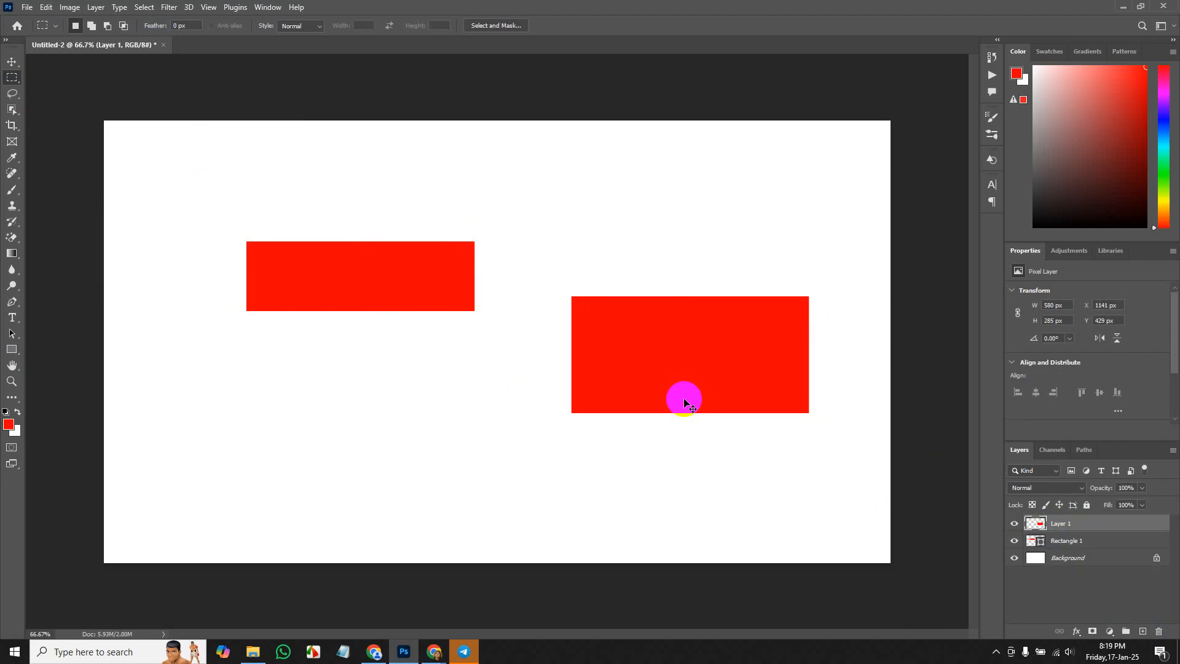
# Undo the filled marquee selection, its new layer and the rectangle shape, back to the blank canvas.
pyautogui.hotkey('ctrl', 'z')
pyautogui.hotkey('ctrl', 'z')
pyautogui.hotkey('ctrl', 'z')
pyautogui.hotkey('ctrl', 'z')
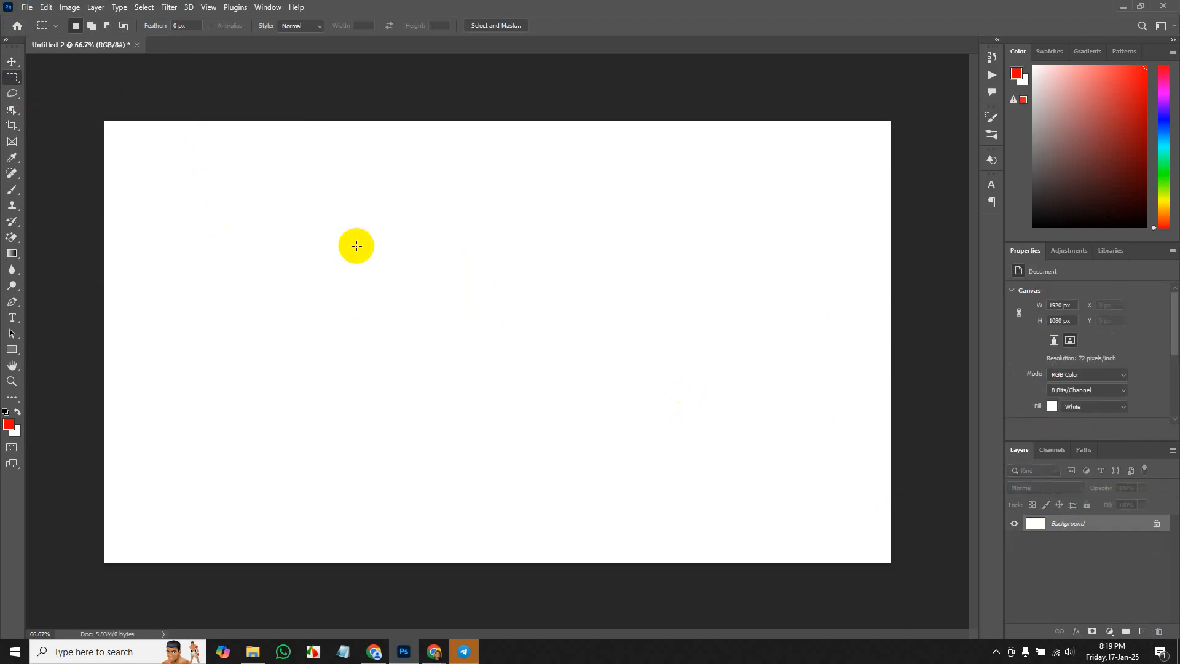
# Draw a Rectangular Marquee selection and add three overlapping rectangles to it with Add to Selection, forming a stepped selection across the canvas.
pyautogui.moveTo(280, 223); pyautogui.dragTo(483, 342)
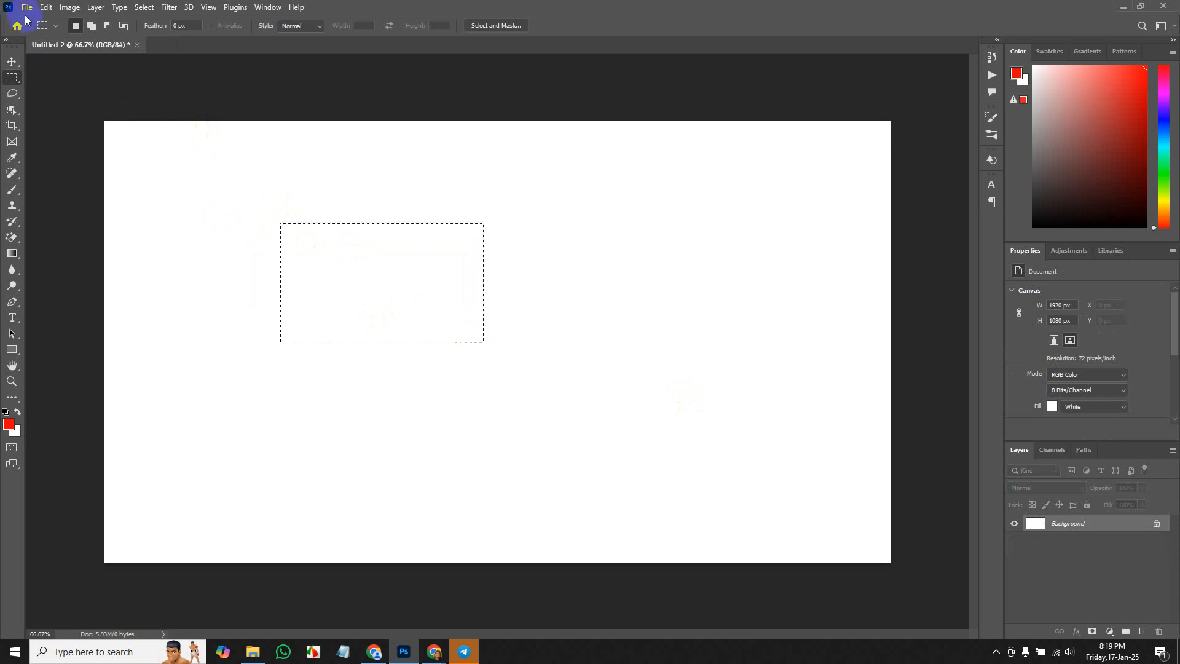
pyautogui.click(93, 25)
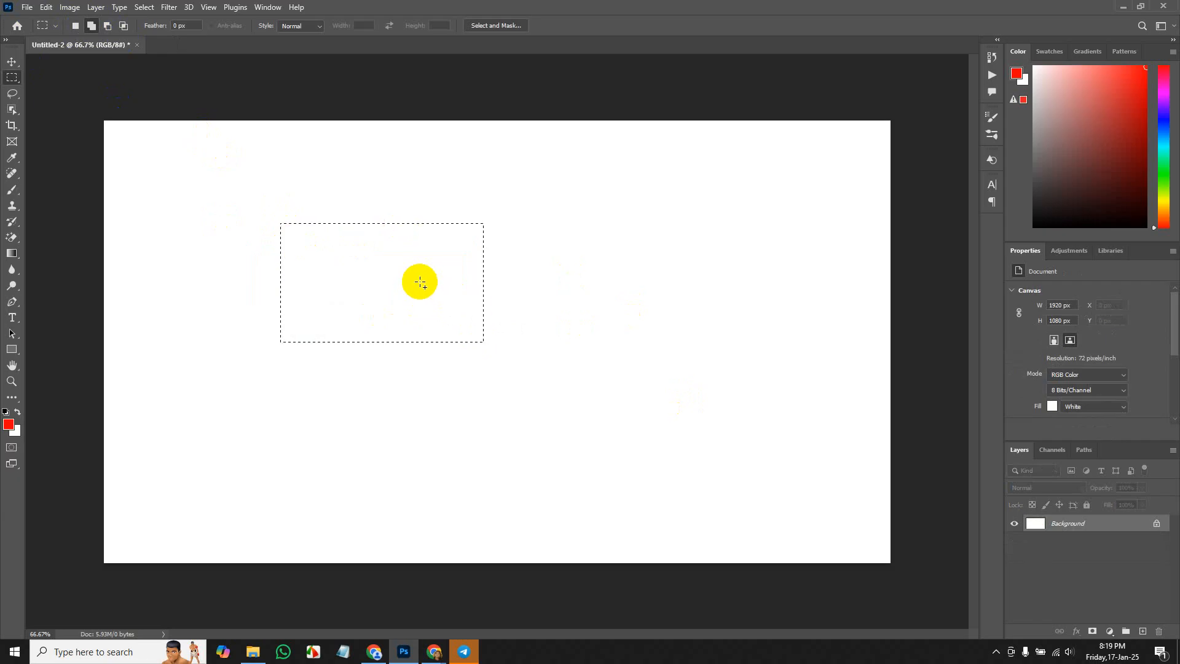
pyautogui.moveTo(419, 279); pyautogui.dragTo(626, 413)
pyautogui.moveTo(578, 356); pyautogui.dragTo(774, 478)
pyautogui.moveTo(712, 290); pyautogui.dragTo(851, 392)
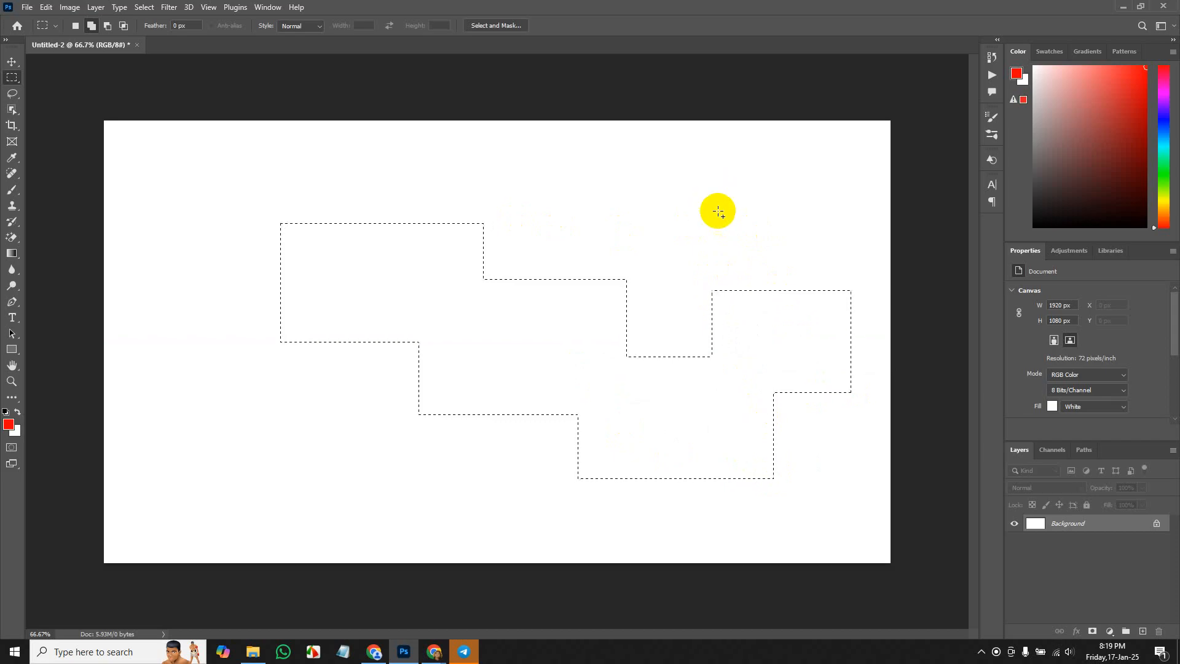
# Fill the combined selection with red on a new layer, deselect it, and delete that layer.
pyautogui.click(1143, 631)
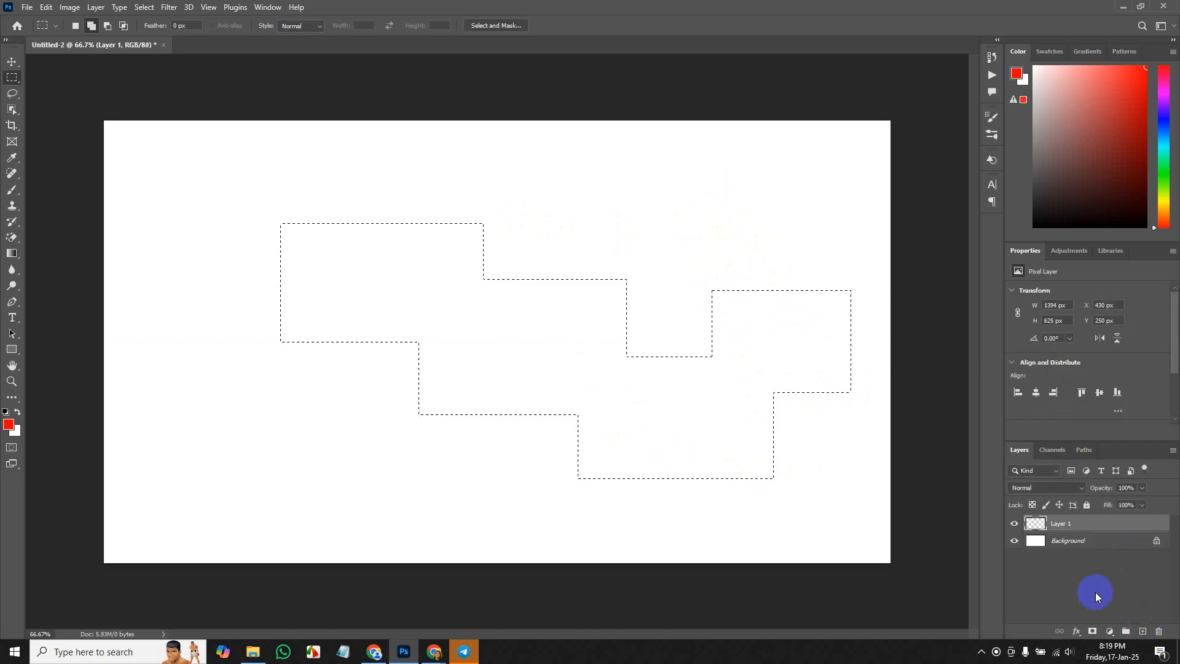
pyautogui.hotkey('alt', 'BackSpace')
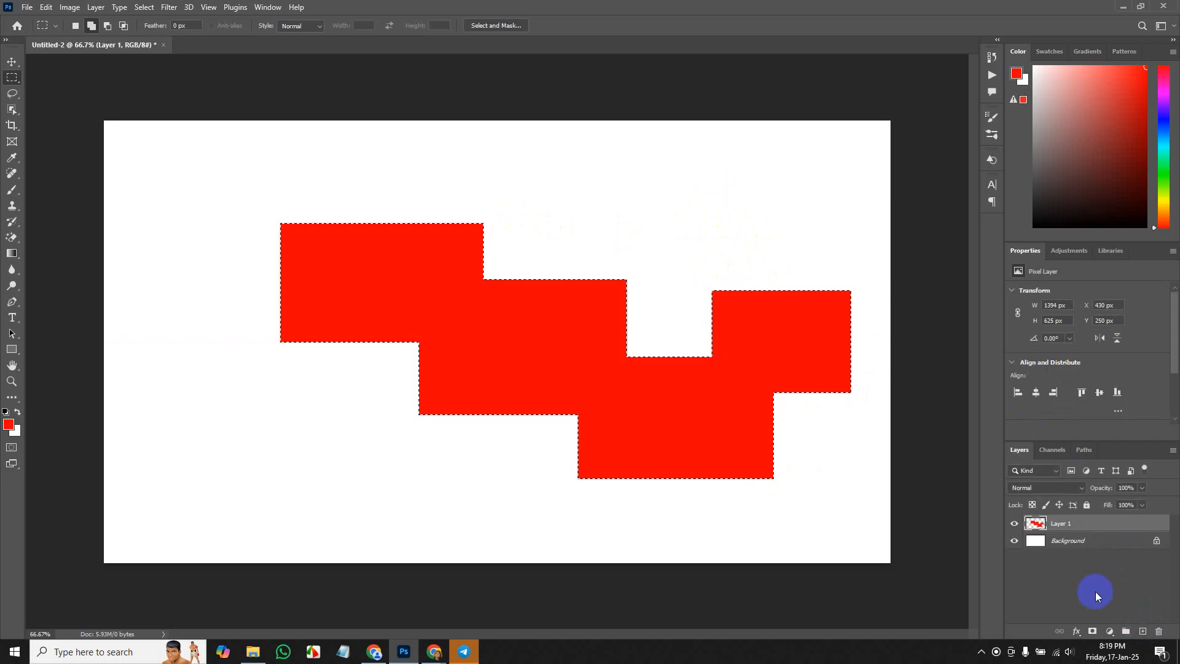
pyautogui.hotkey('ctrl', 'd')
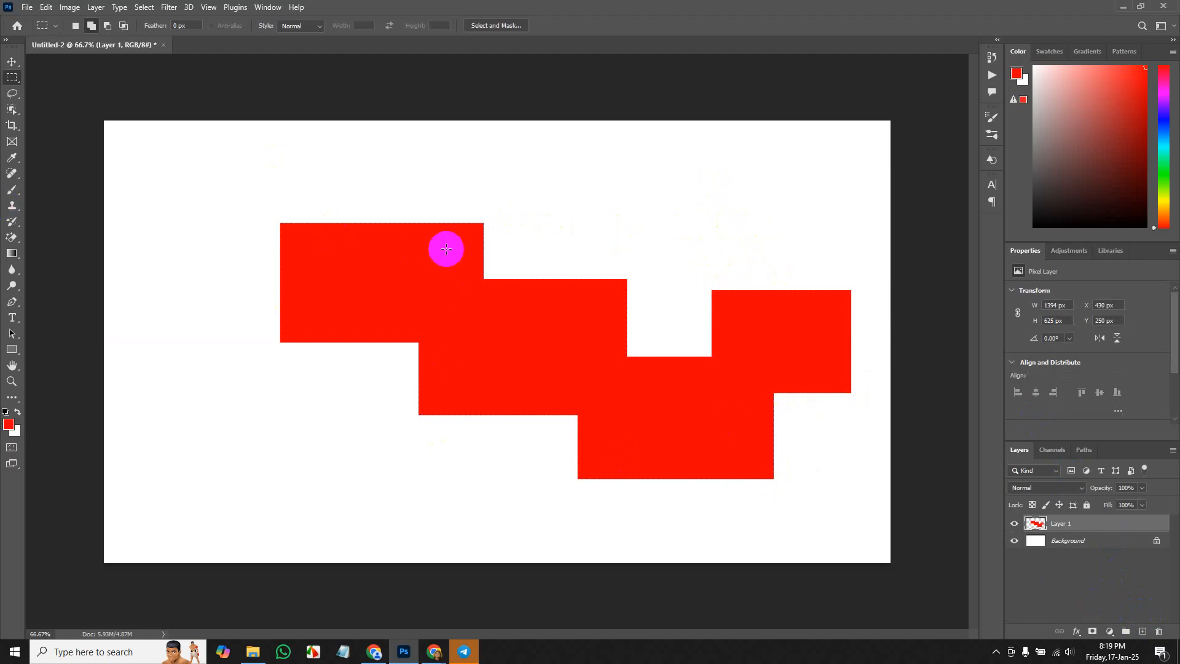
pyautogui.press('Delete')
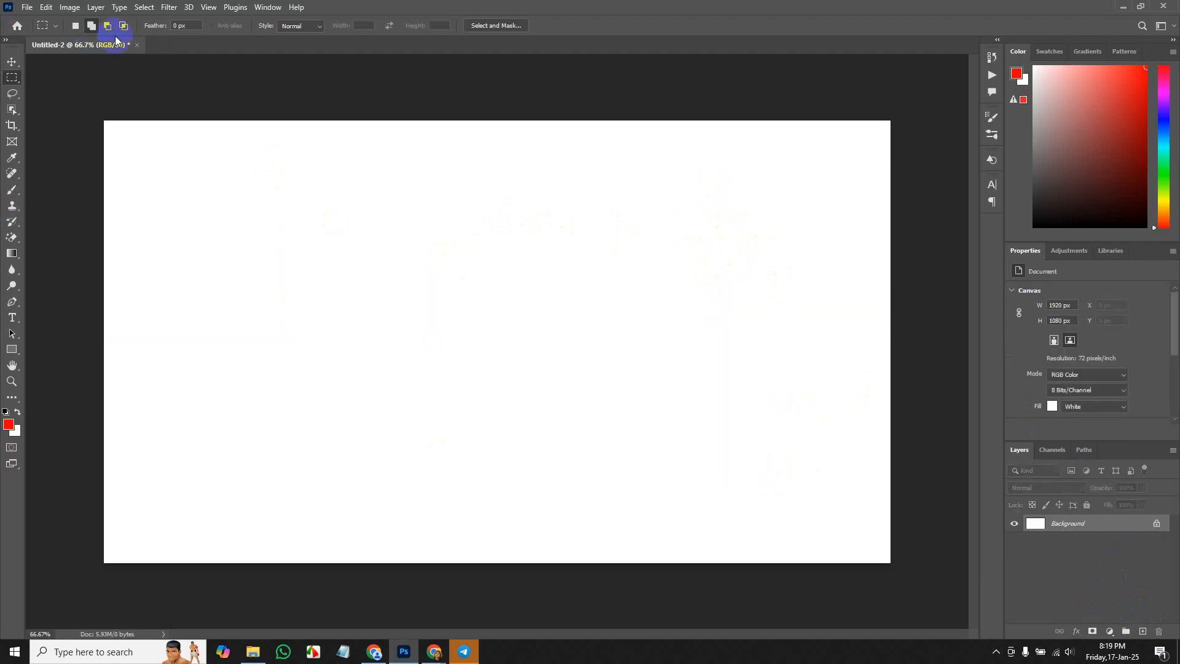
# Subtract the lower-right corner from a new Rectangular Marquee selection in the canvas's upper left, and fill the remaining L-shape with red.
pyautogui.moveTo(219, 169); pyautogui.dragTo(477, 325)
pyautogui.click(109, 26)
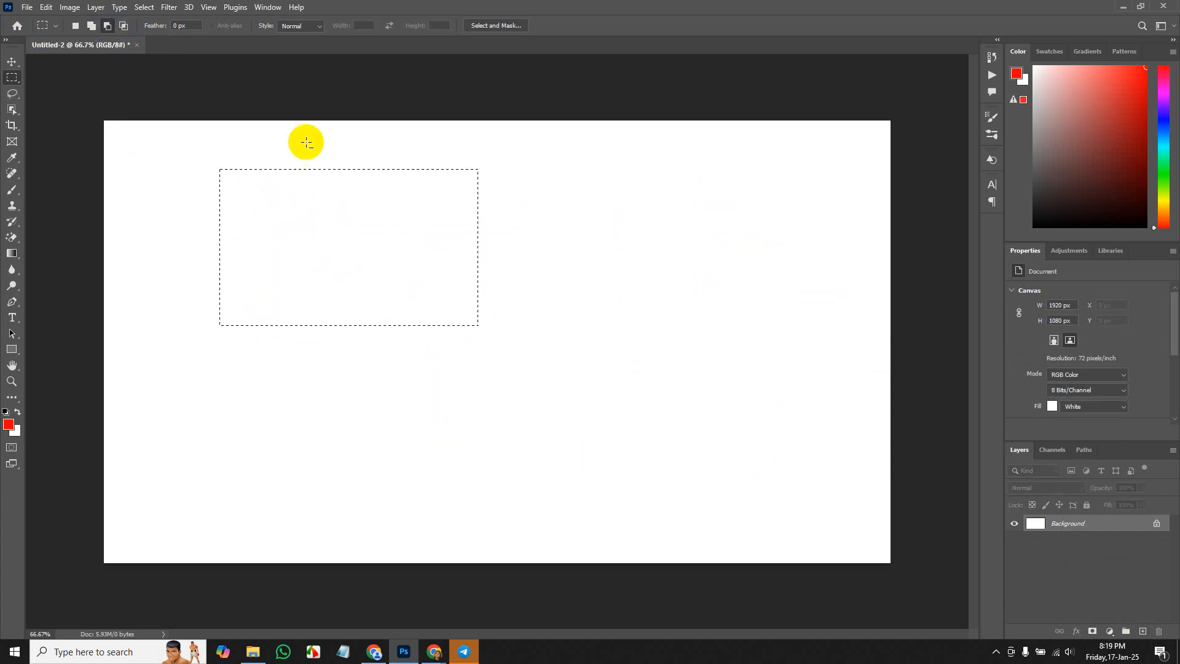
pyautogui.moveTo(357, 241); pyautogui.dragTo(716, 429)
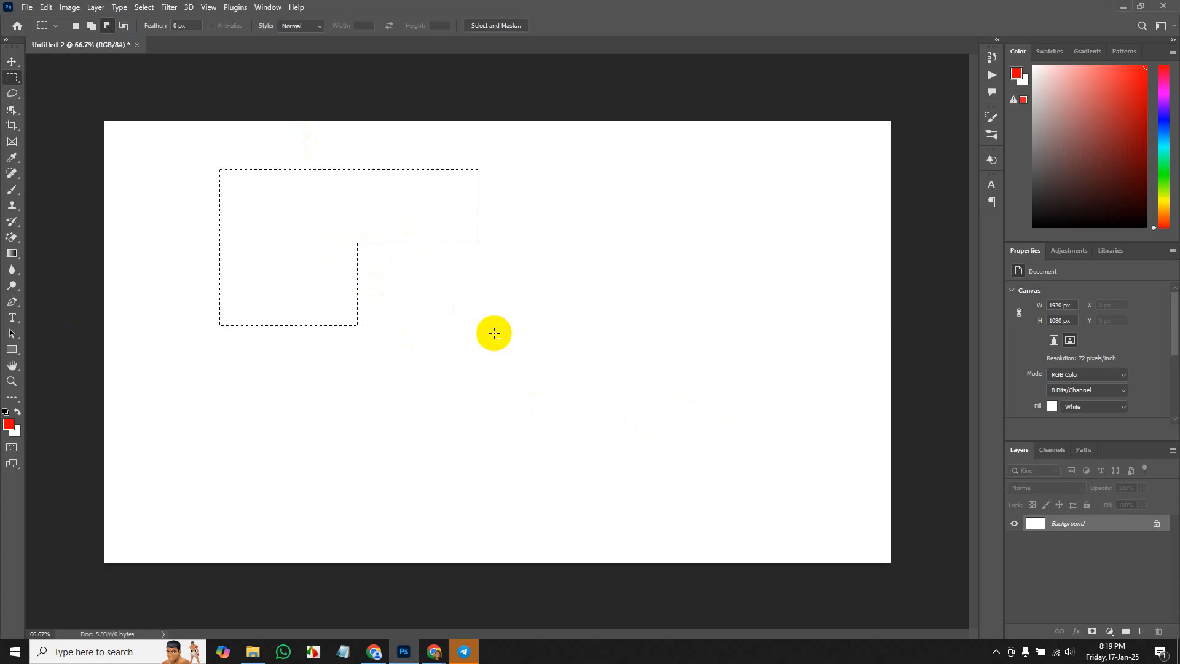
pyautogui.hotkey('alt', 'BackSpace')
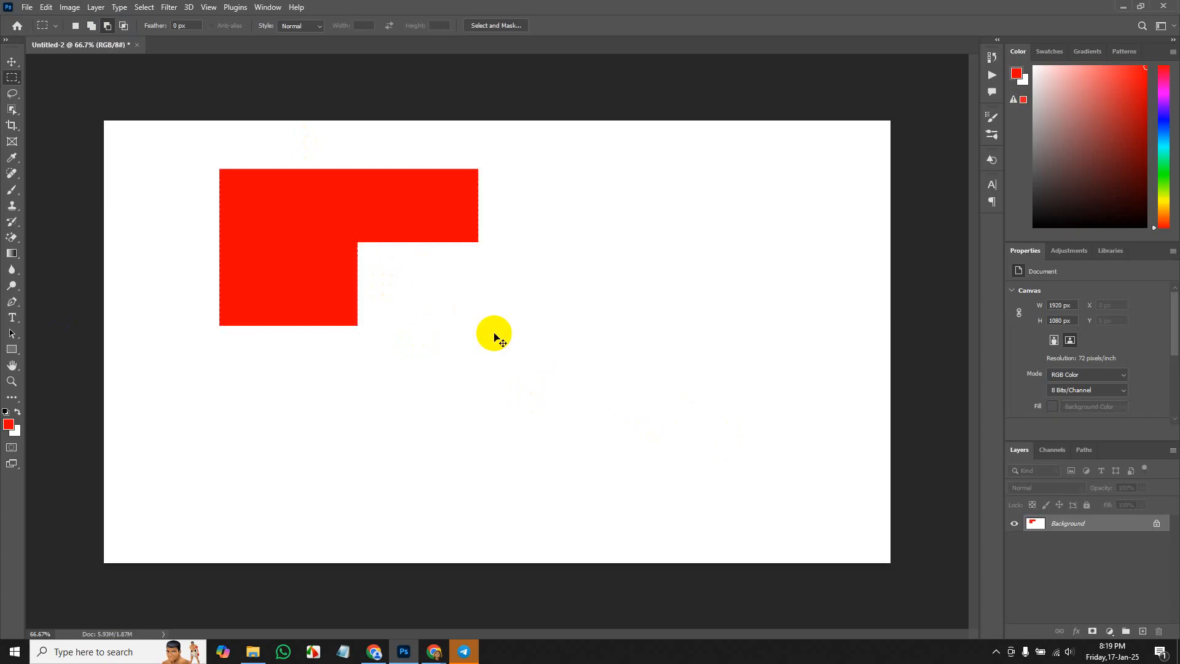
pyautogui.hotkey('ctrl', 'd')
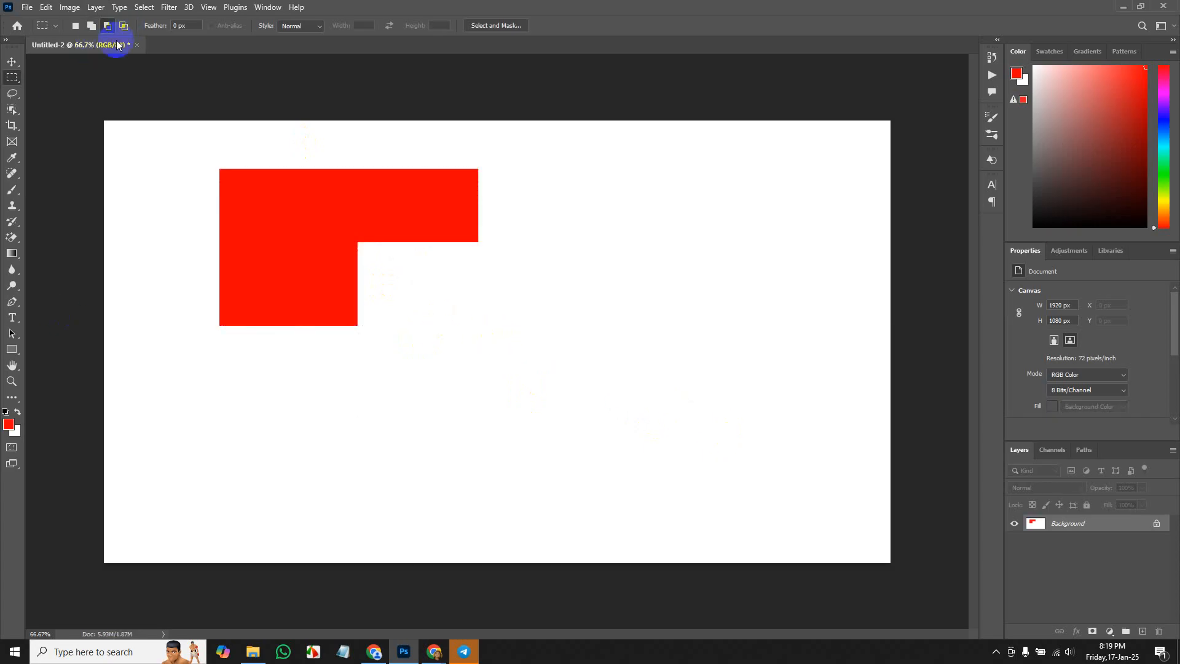
# Draw a Rectangular Marquee selection below the L-shape, intersect it with an overlapping rectangle, and fill the overlap with red.
pyautogui.moveTo(480, 291); pyautogui.dragTo(756, 478)
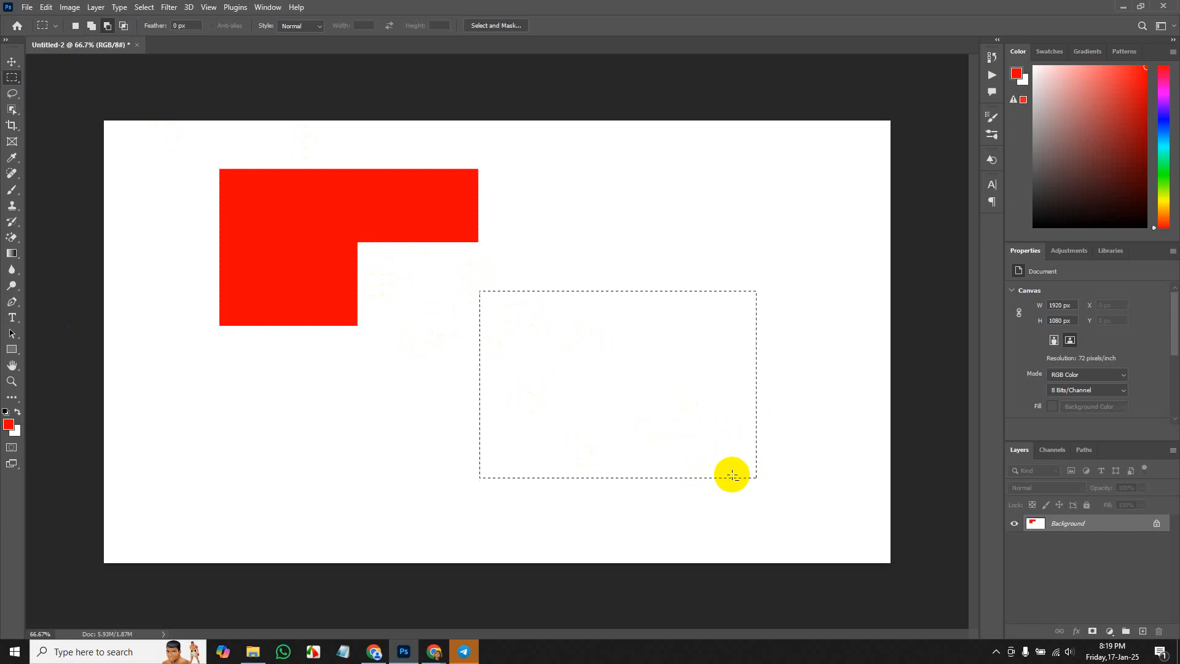
pyautogui.click(123, 25)
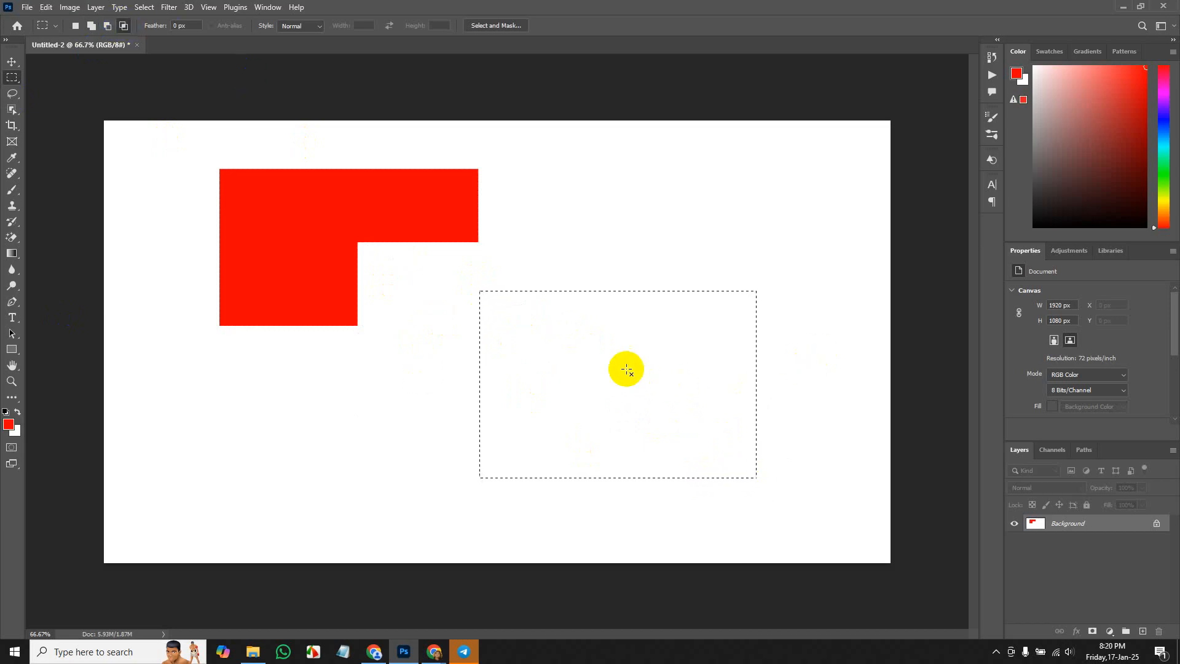
pyautogui.moveTo(626, 368); pyautogui.dragTo(867, 529)
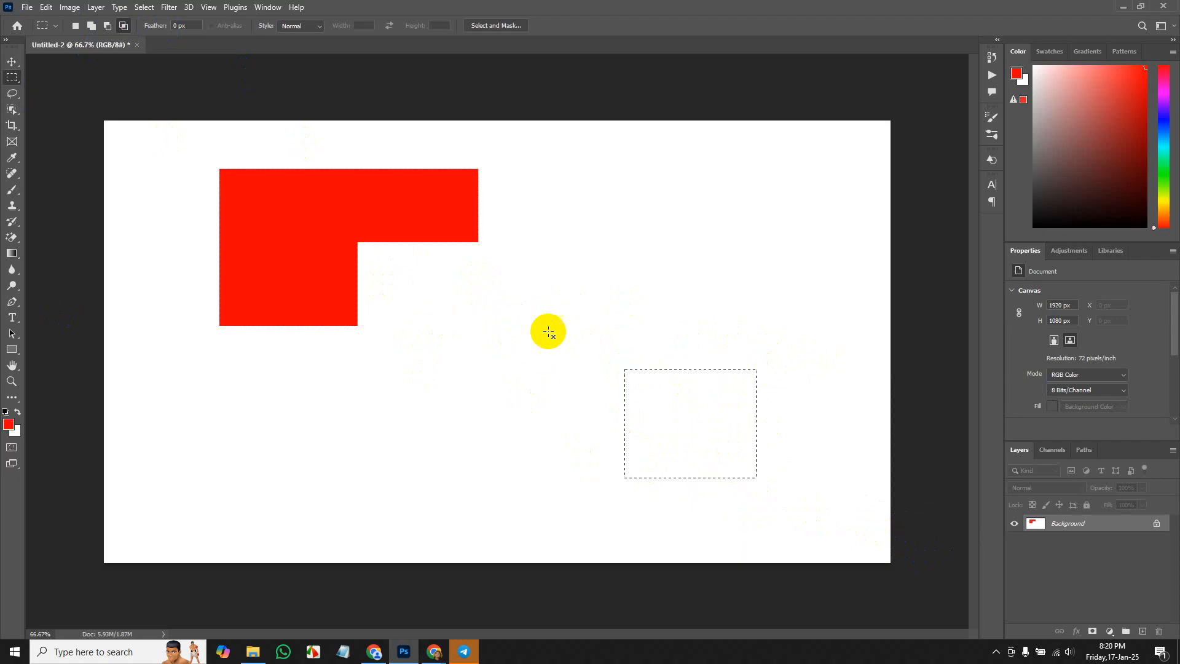
pyautogui.hotkey('alt', 'BackSpace')
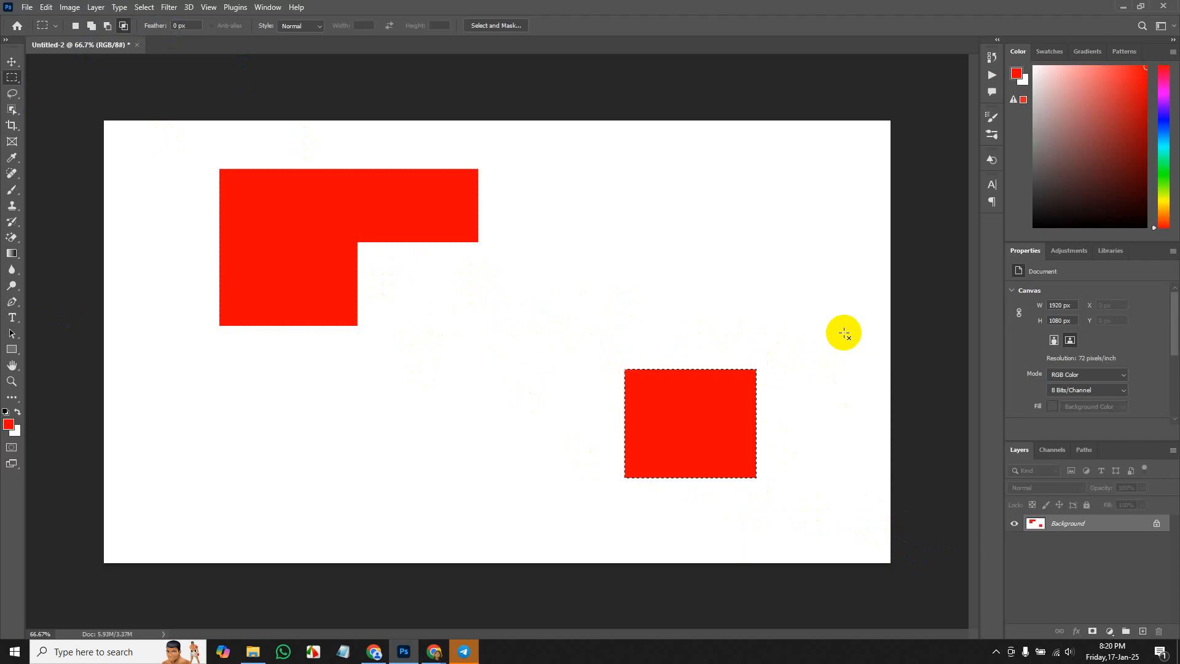
# Intersect two overlapping rectangular selections in the canvas's upper right area and fill their overlap with red.
pyautogui.moveTo(552, 191); pyautogui.dragTo(738, 292)
pyautogui.keyDown('alt'); pyautogui.keyDown('shift'); pyautogui.moveTo(670, 238); pyautogui.dragTo(855, 335); pyautogui.keyUp('shift'); pyautogui.keyUp('alt')
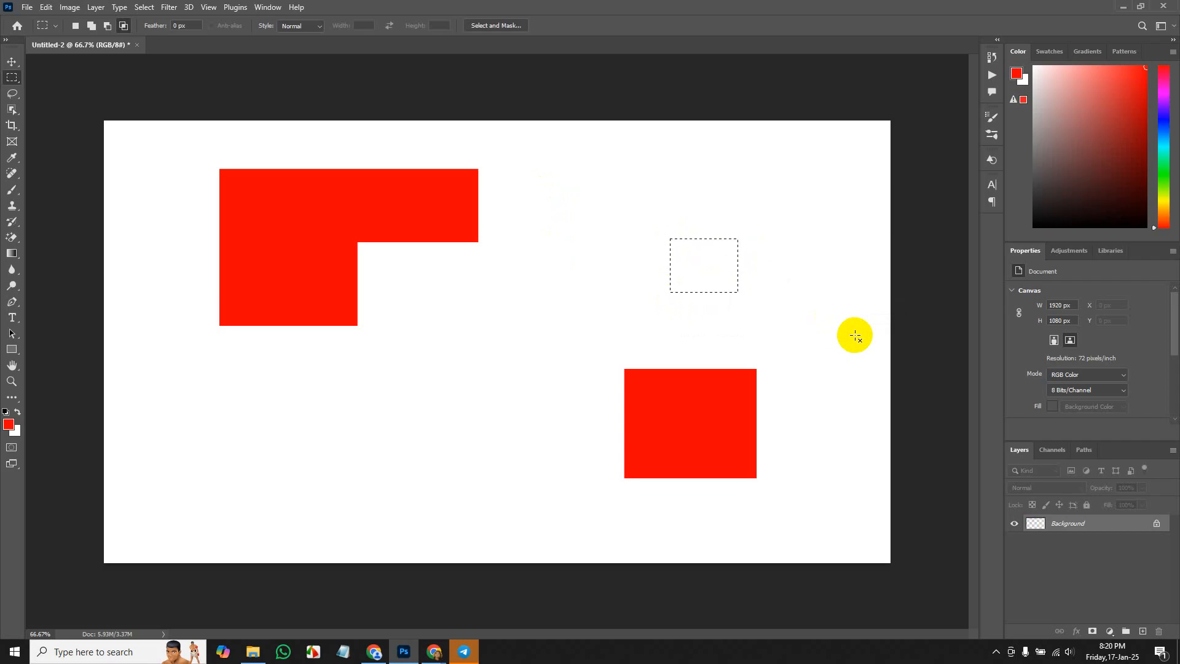
pyautogui.hotkey('alt', 'BackSpace')
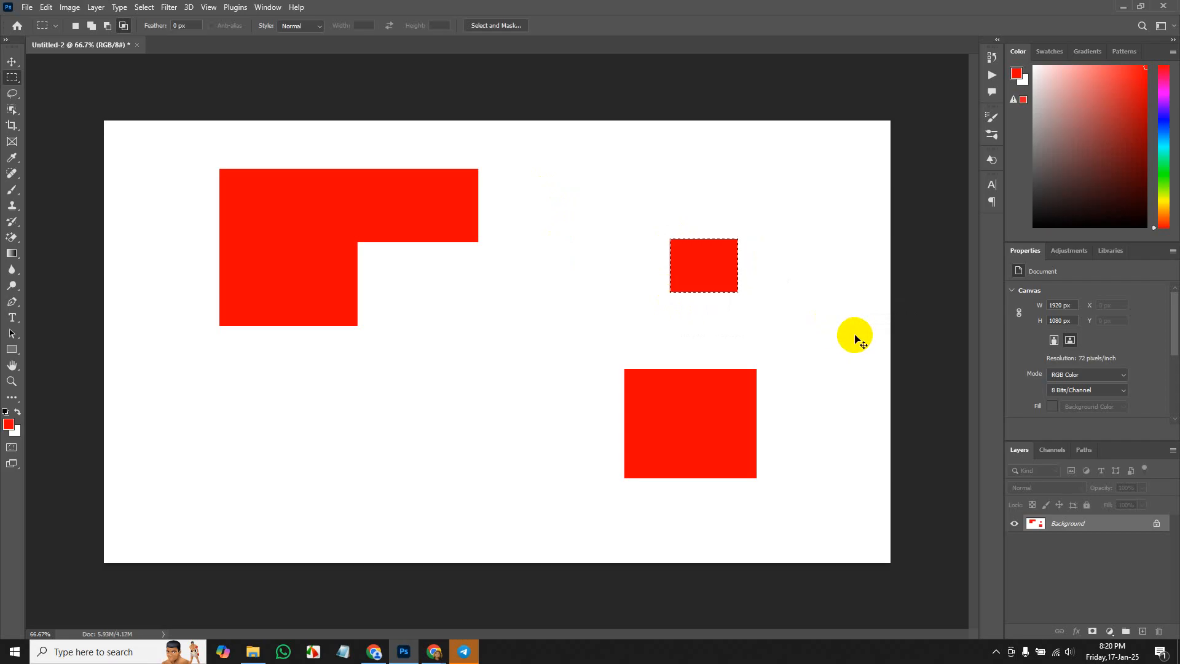
# Undo the intersected selections and all red fills, including the L-shape, back to the blank canvas.
pyautogui.hotkey('ctrl', 'BackSpace')
pyautogui.hotkey('ctrl', 'z')
pyautogui.hotkey('ctrl', 'z')
pyautogui.hotkey('ctrl', 'z')
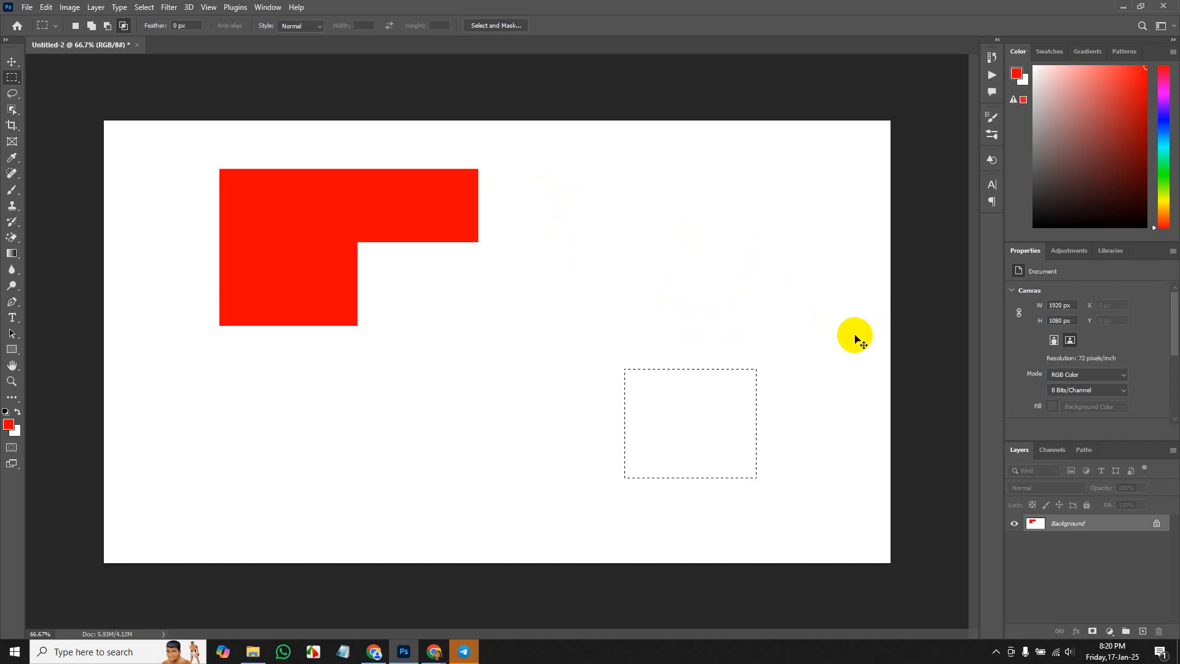
pyautogui.hotkey('ctrl', 'z')
pyautogui.hotkey('ctrl', 'z')
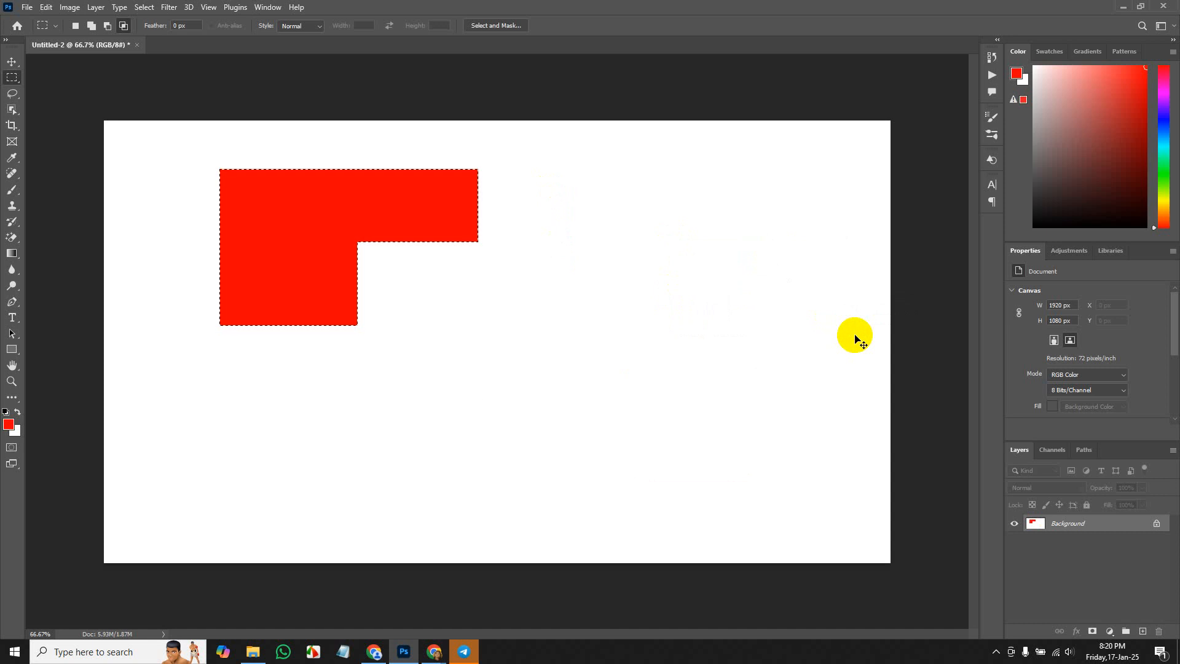
pyautogui.hotkey('ctrl', 'z')
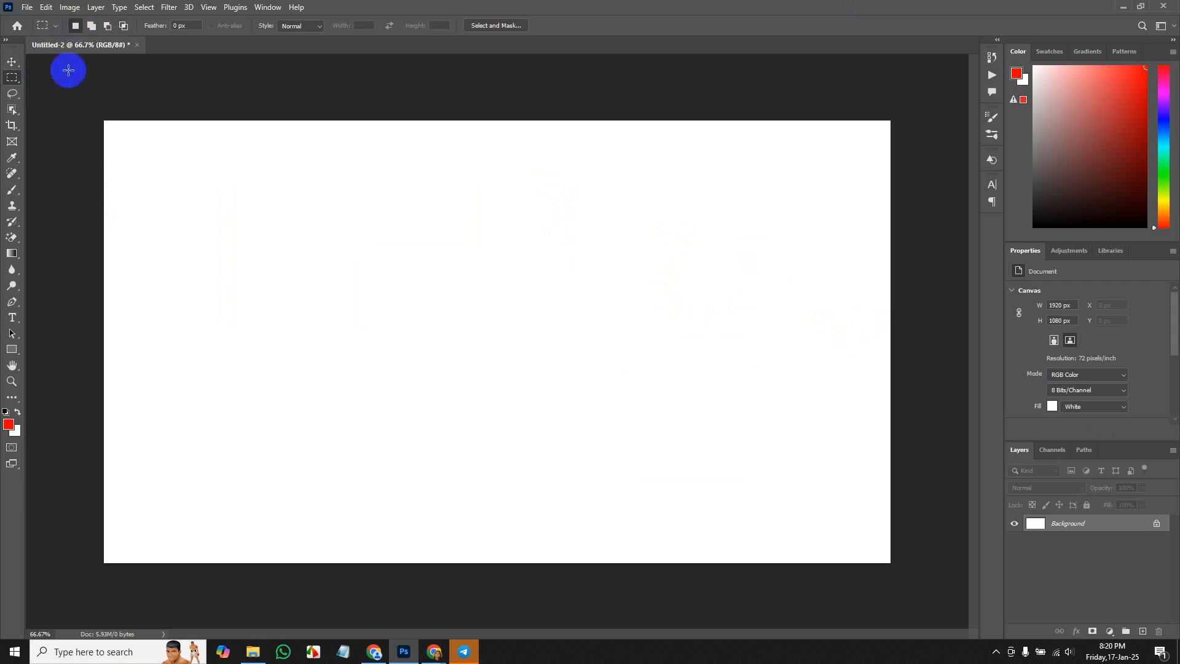
# Open 1.jpeg from the Class-03 folder inside GD Course on the Desktop.
pyautogui.click(24, 8)
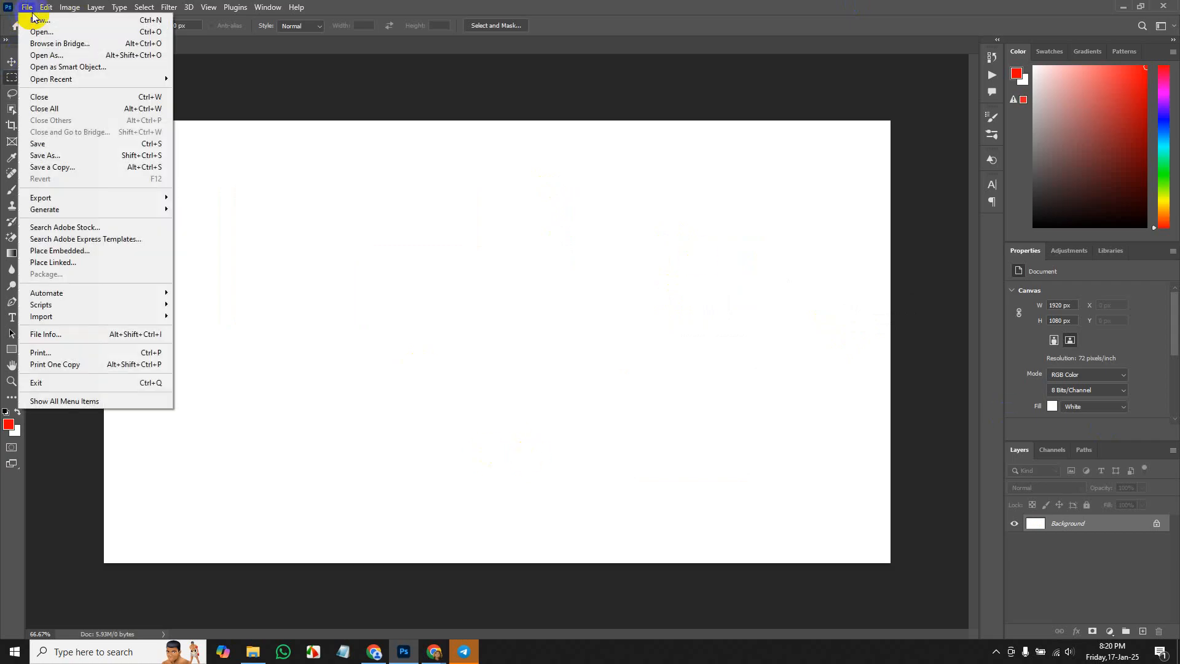
pyautogui.click(31, 30)
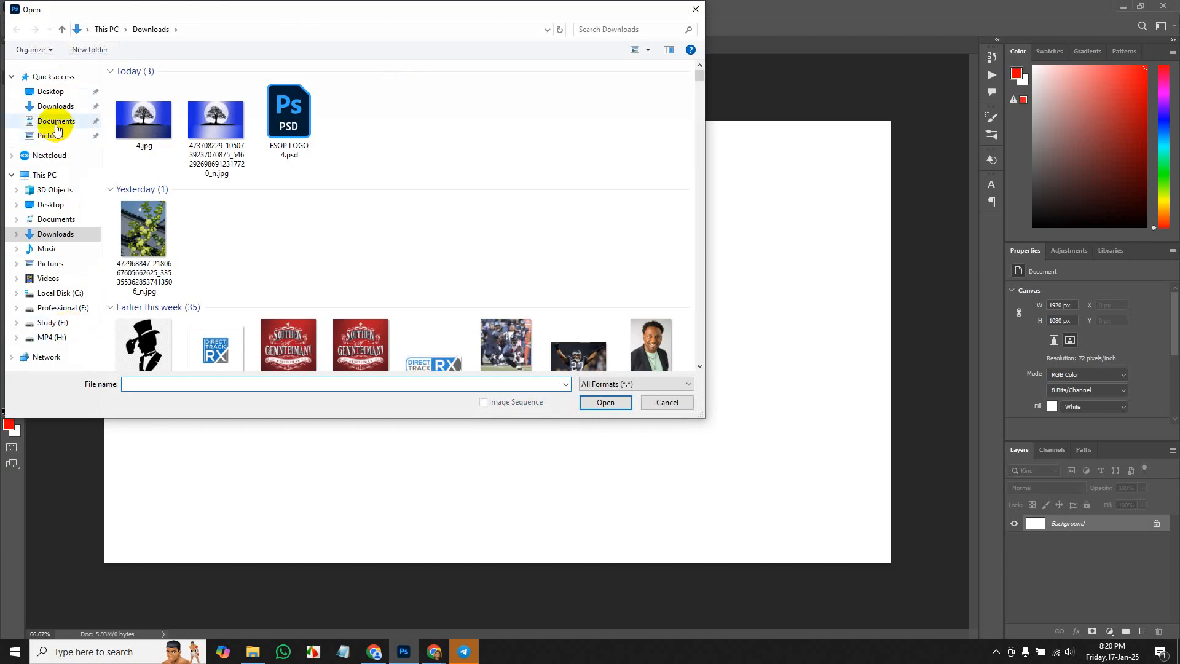
pyautogui.click(58, 93)
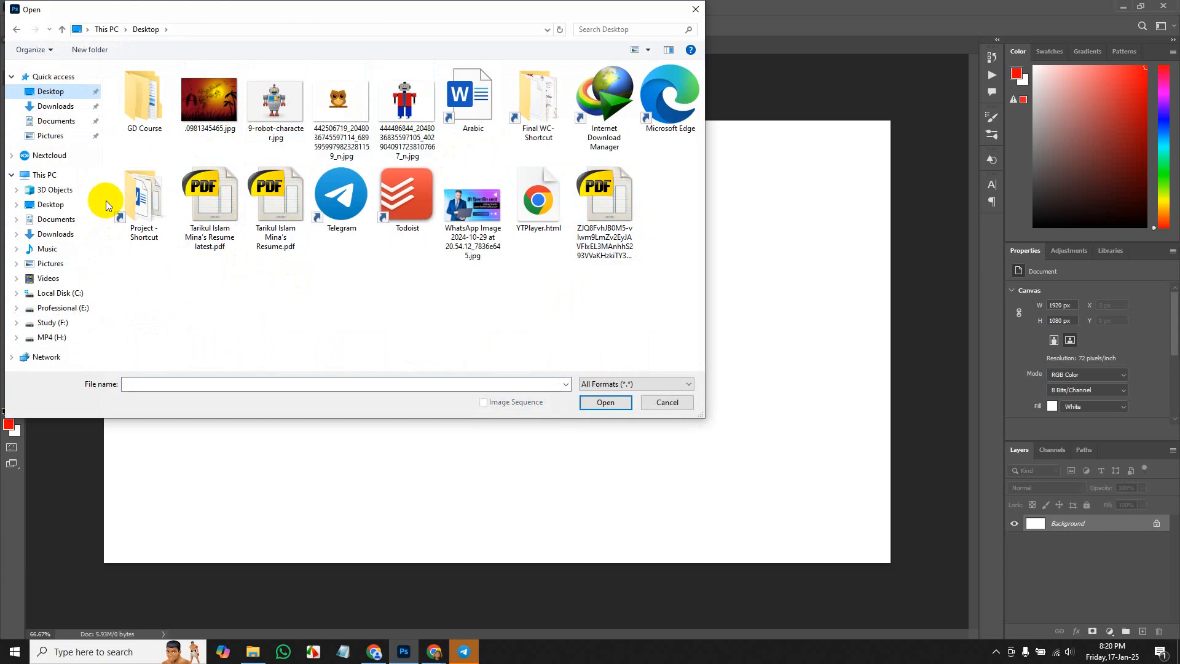
pyautogui.click(152, 114)
pyautogui.doubleClick(152, 115)
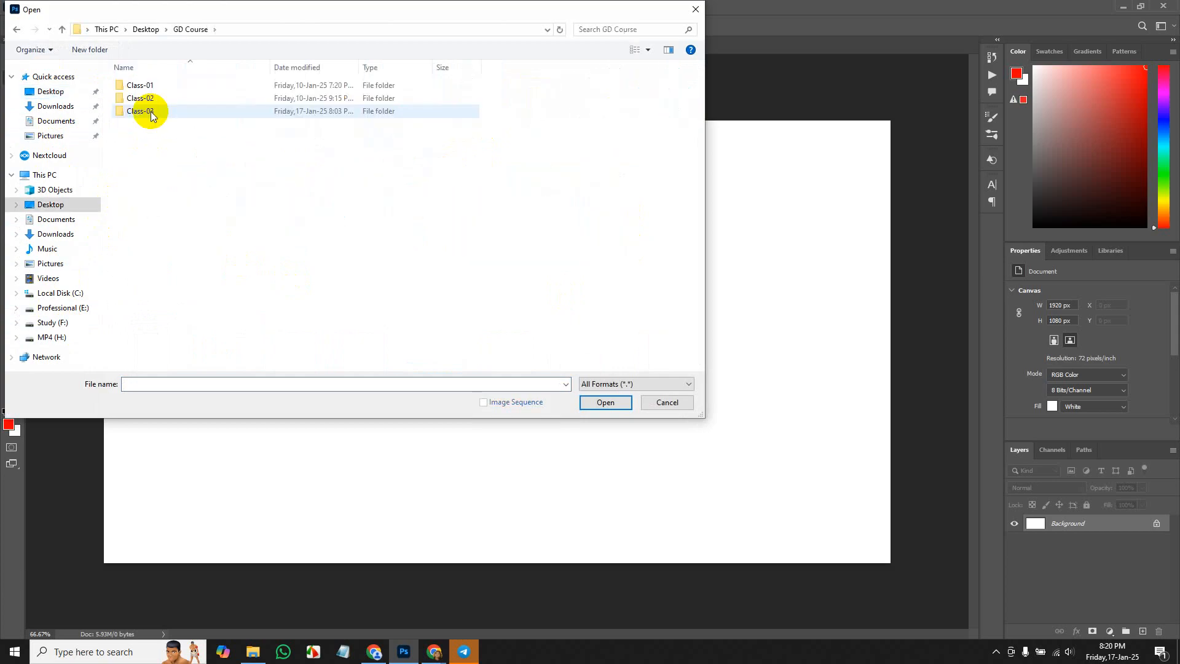
pyautogui.doubleClick(190, 109)
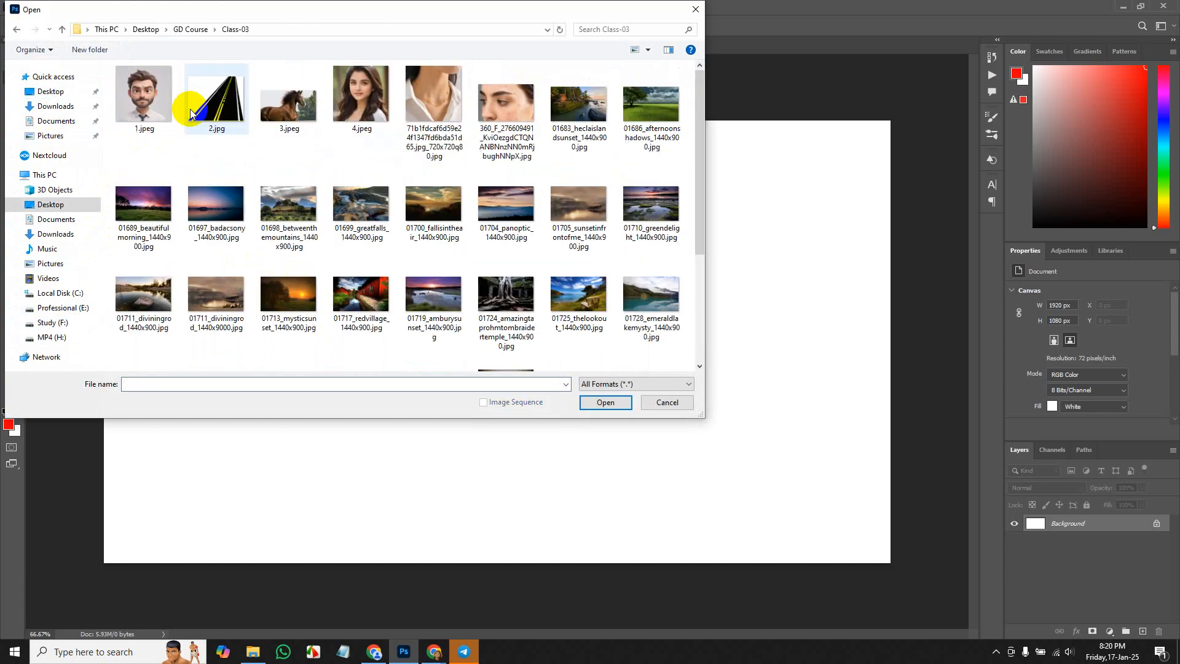
pyautogui.doubleClick(153, 106)
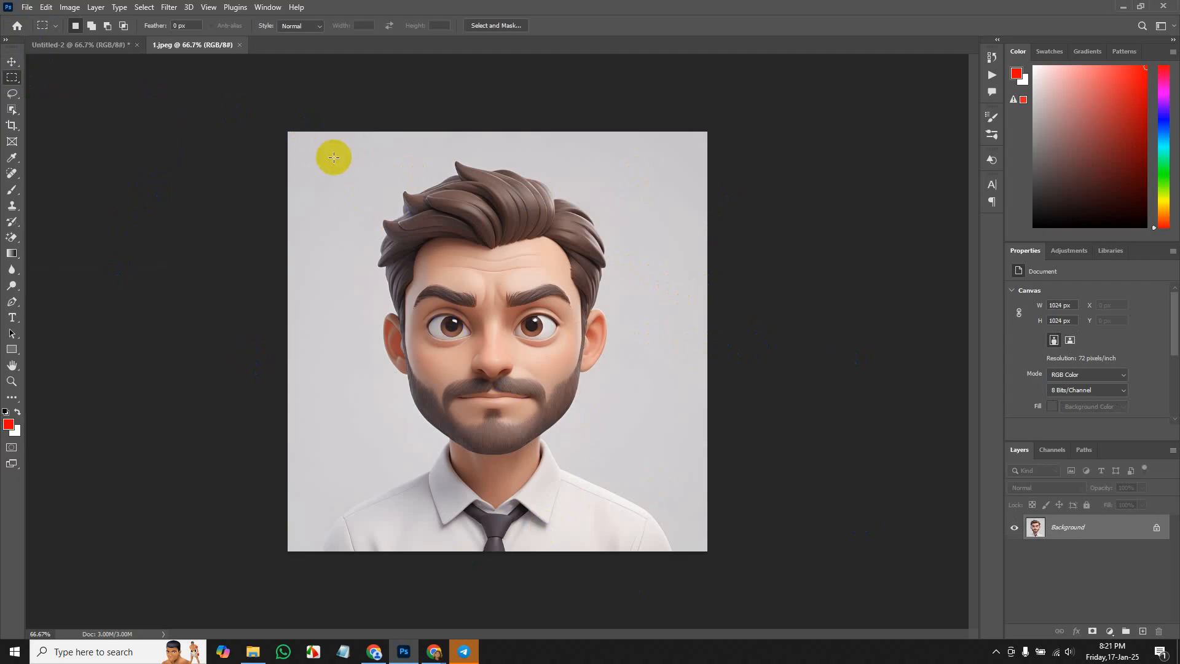
# Cut a rectangular area of about 870 × 980 px around the character from 1.jpeg and paste it into Untitled-2.
pyautogui.moveTo(324, 151); pyautogui.dragTo(680, 595)
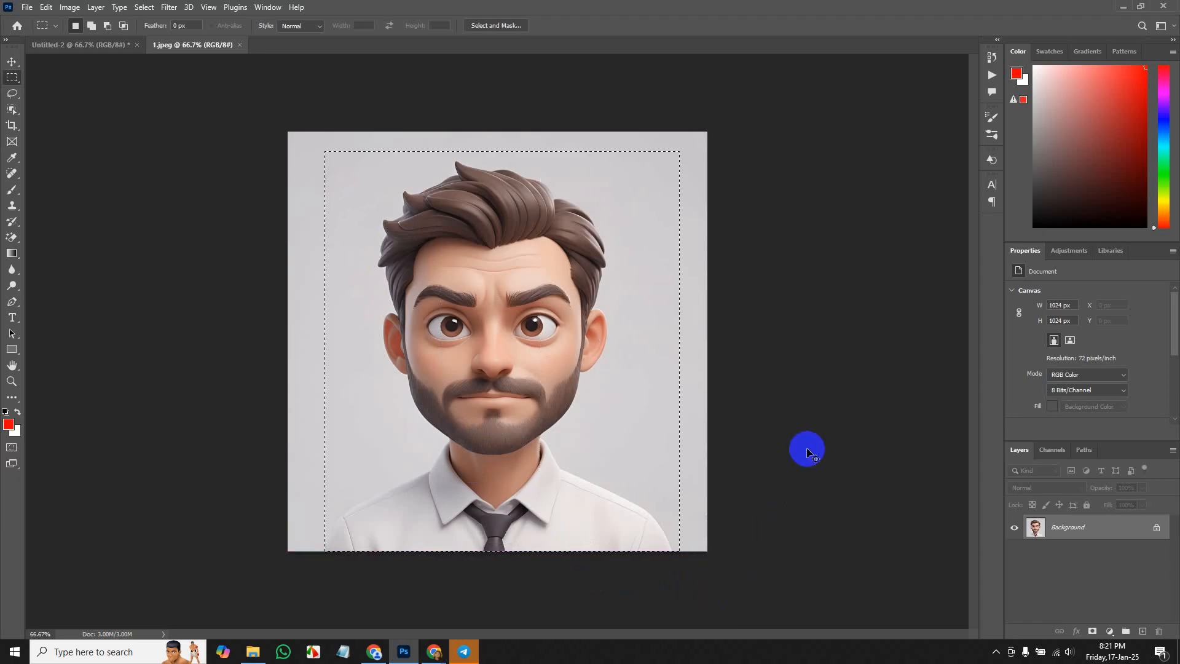
pyautogui.press('BackSpace')
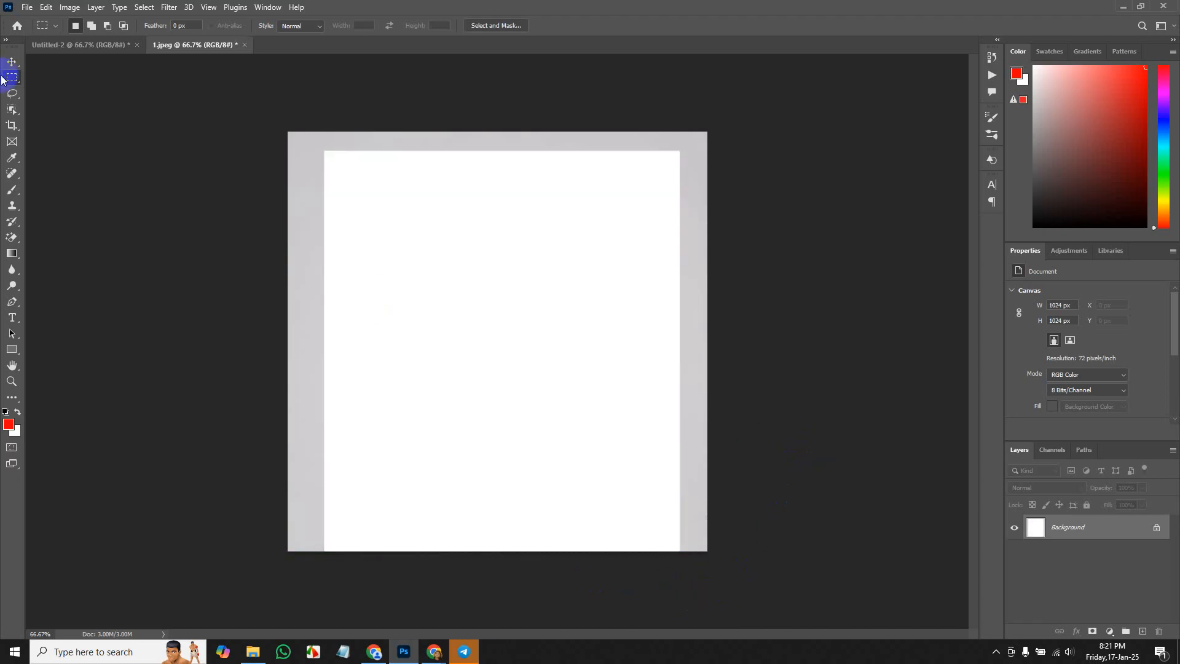
pyautogui.click(81, 46)
pyautogui.hotkey('ctrl', 'v')
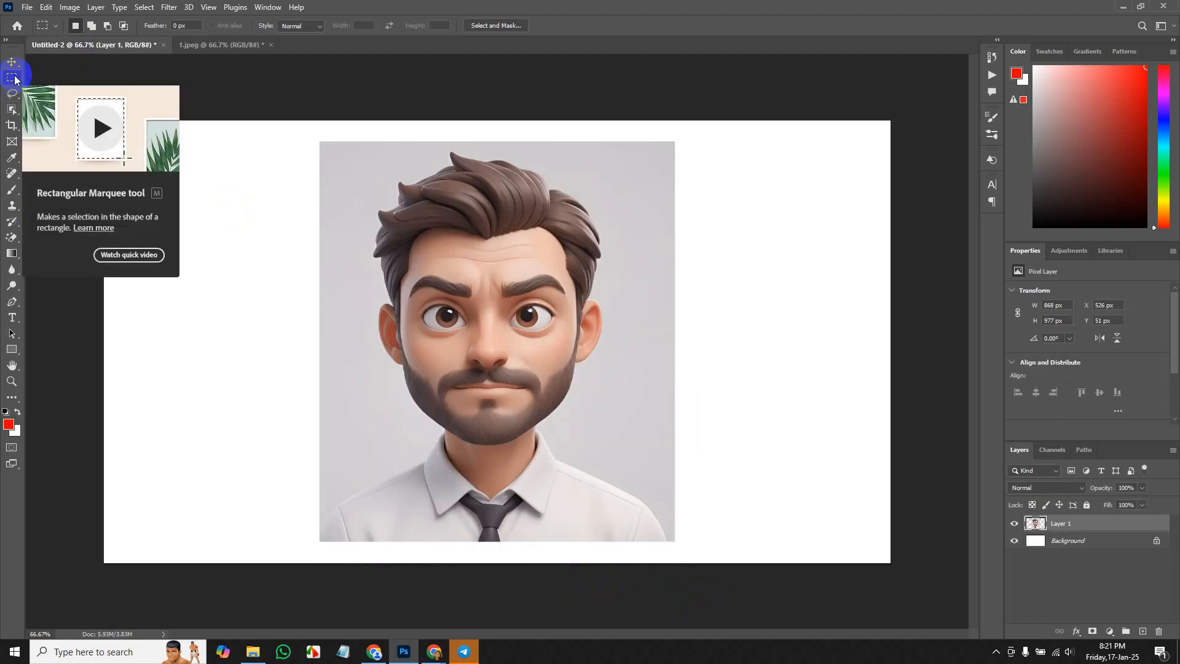
# Undo the rectangular paste in Untitled-2 and the cut in 1.jpeg, and switch to the Elliptical Marquee tool.
pyautogui.hotkey('ctrl', 'z')
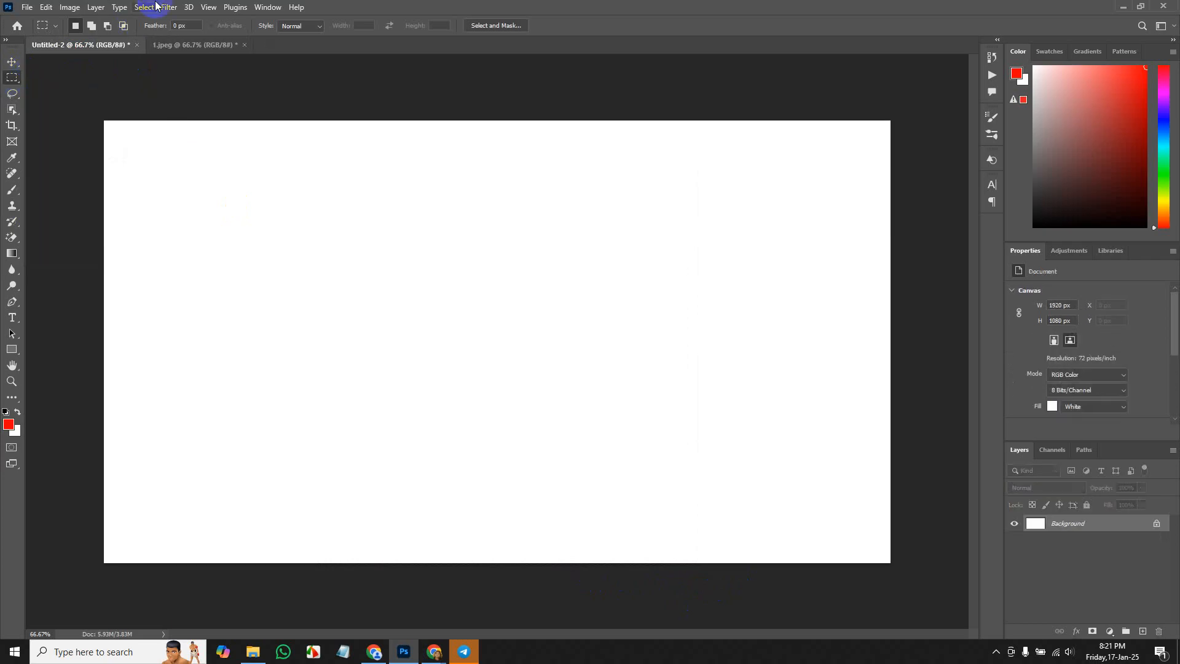
pyautogui.click(181, 45)
pyautogui.rightClick(15, 79)
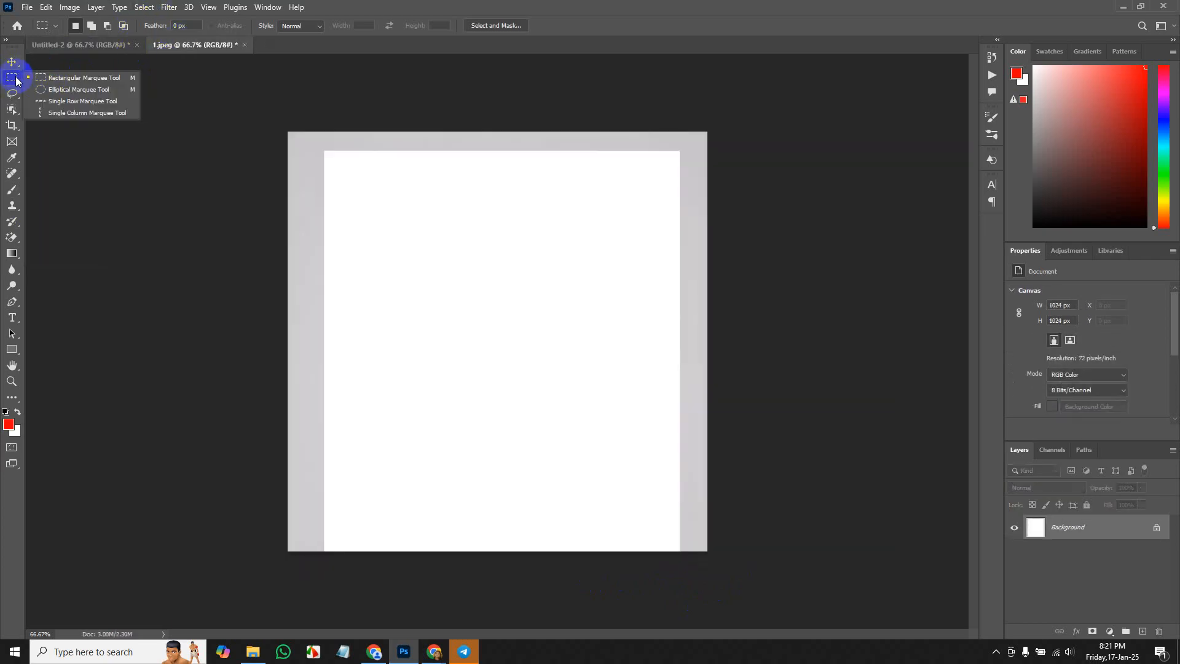
pyautogui.click(63, 89)
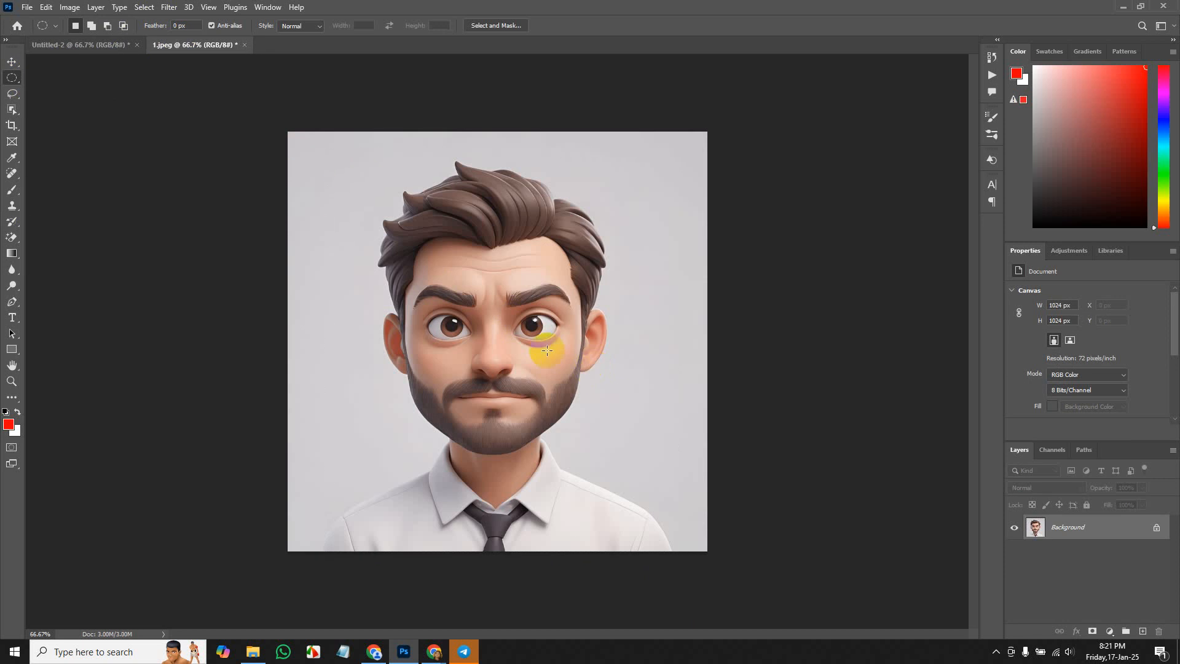
# Cut a circular selection about 906 px wide around the character's head from 1.jpeg and paste it into Untitled-2.
pyautogui.moveTo(485, 320); pyautogui.dragTo(669, 504)
pyautogui.moveTo(511, 344); pyautogui.dragTo(520, 349)
pyautogui.press('BackSpace')
pyautogui.click(95, 45)
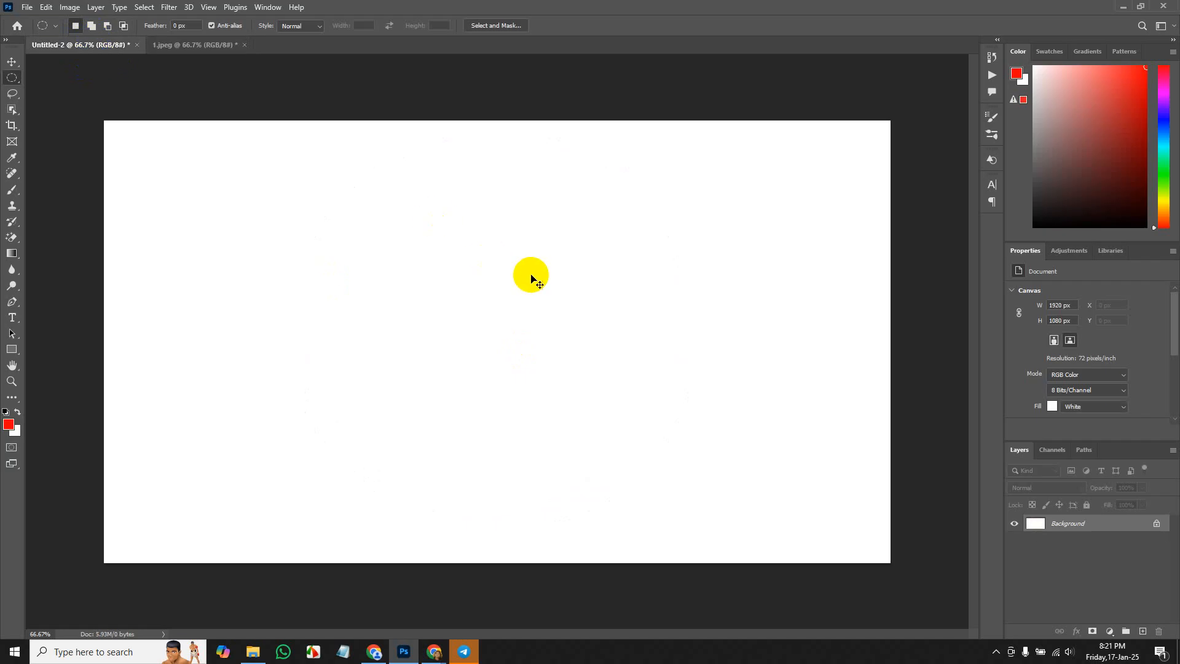
pyautogui.hotkey('ctrl', 'v')
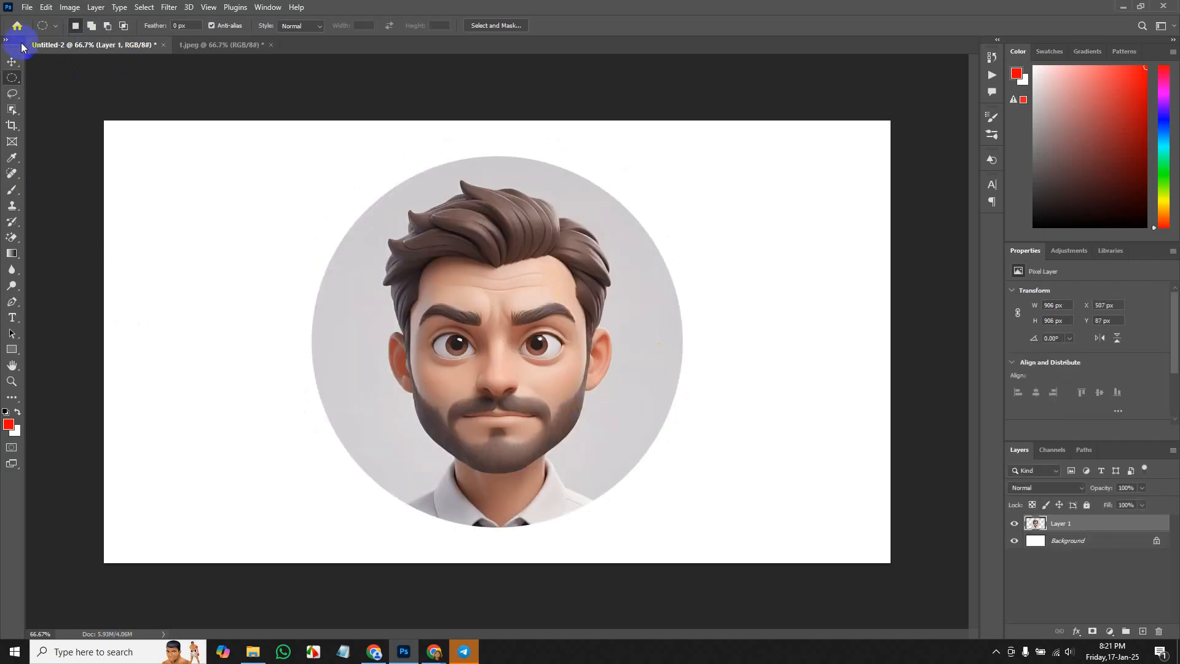
# Undo the circular paste in Untitled-2 and the cut in 1.jpeg, and clear the selection.
pyautogui.rightClick(6, 78)
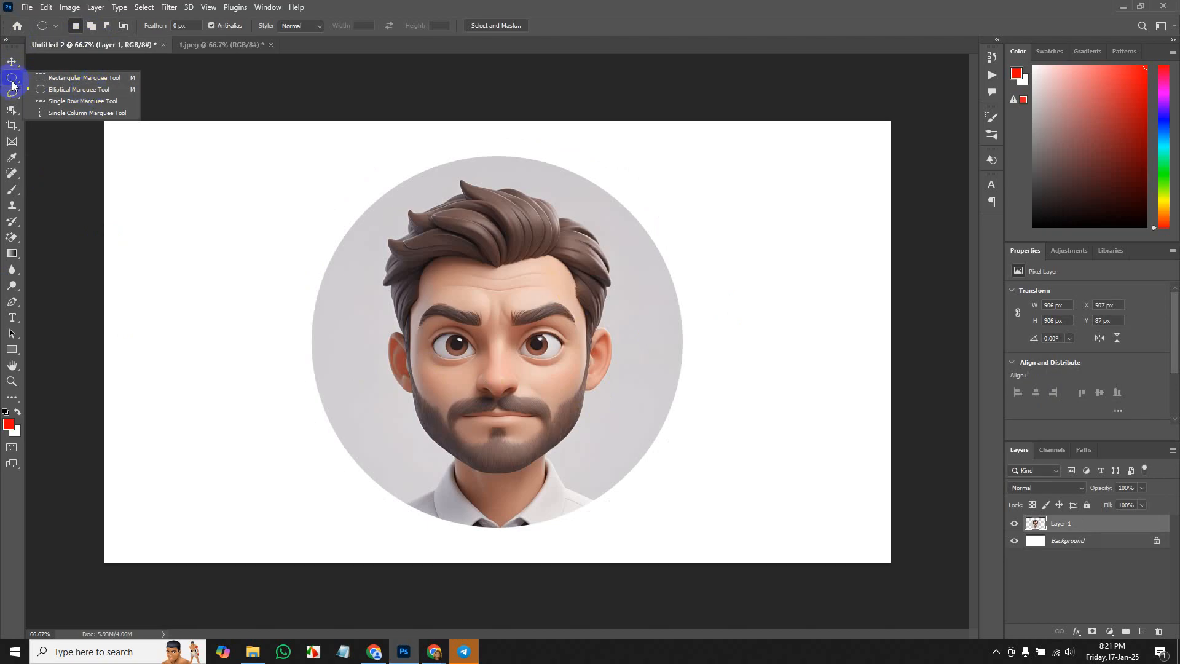
pyautogui.click(12, 62)
pyautogui.click(129, 191)
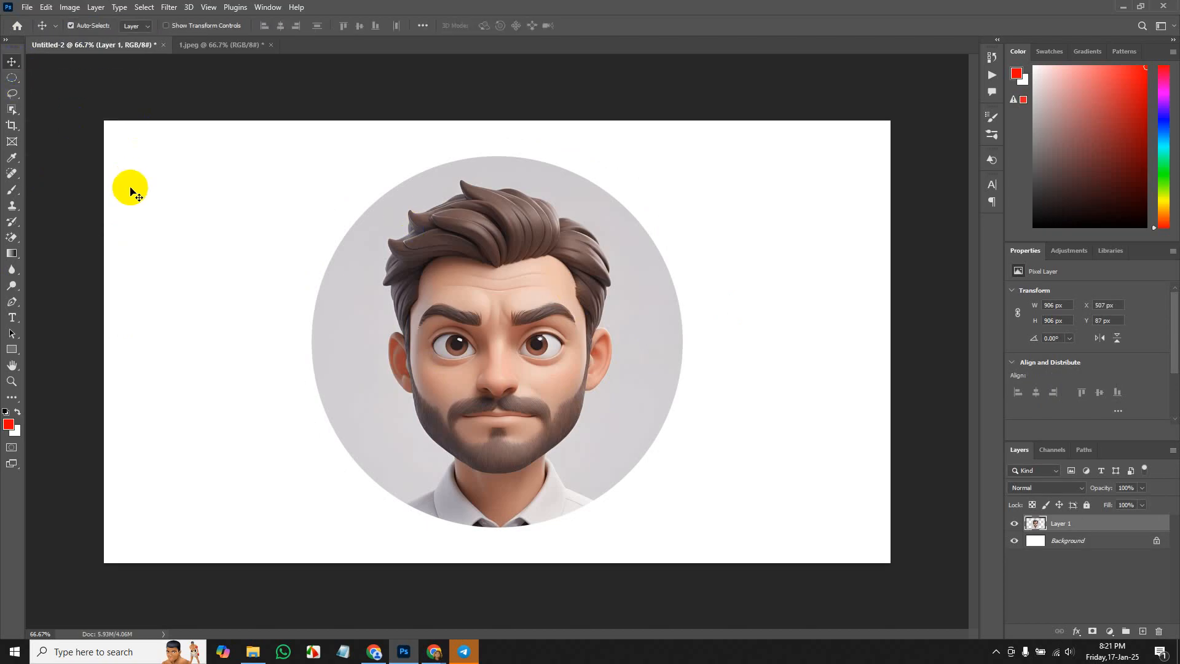
pyautogui.hotkey('ctrl', 'z')
pyautogui.click(181, 46)
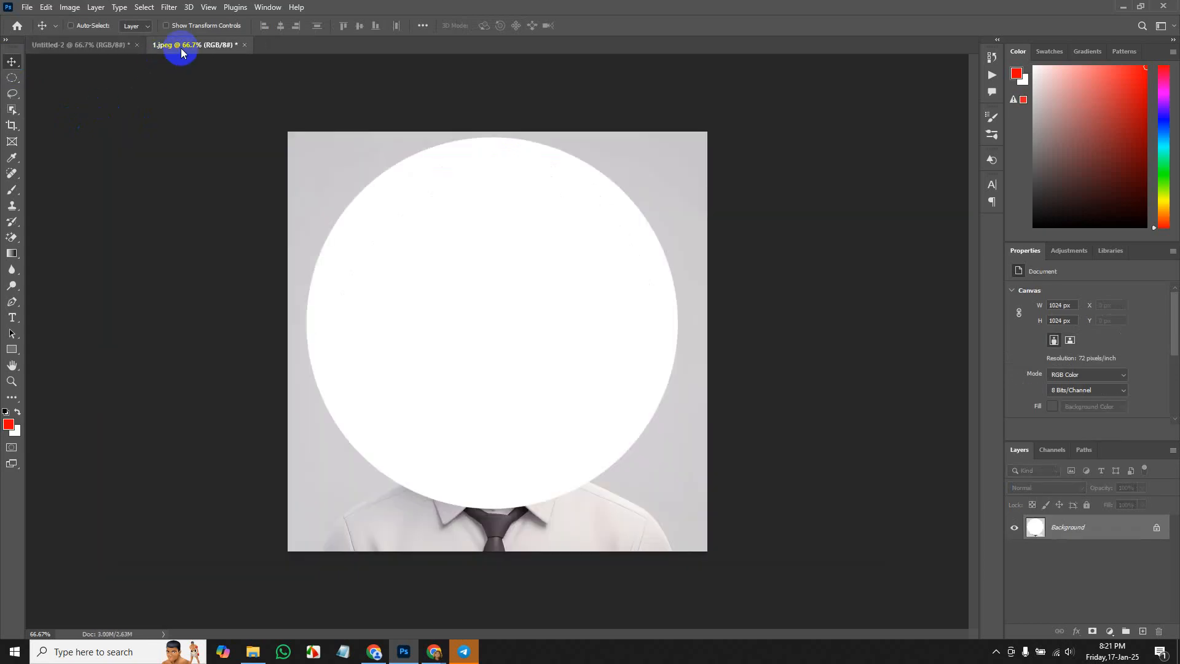
pyautogui.hotkey('ctrl', 'z')
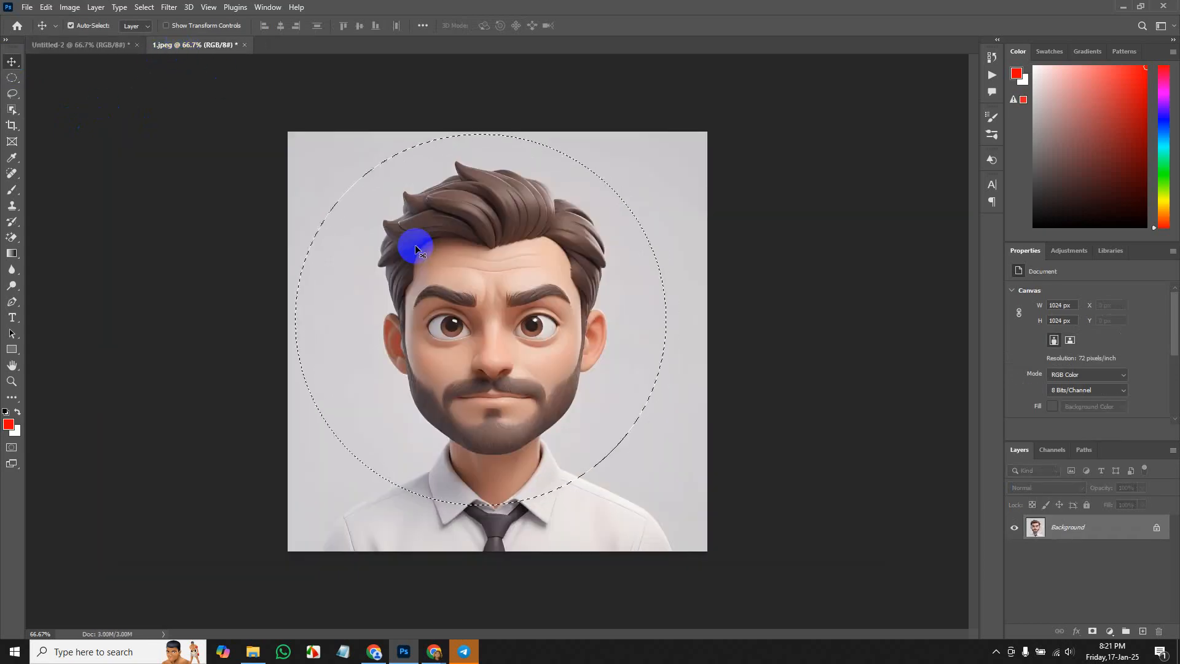
pyautogui.hotkey('ctrl', 'd')
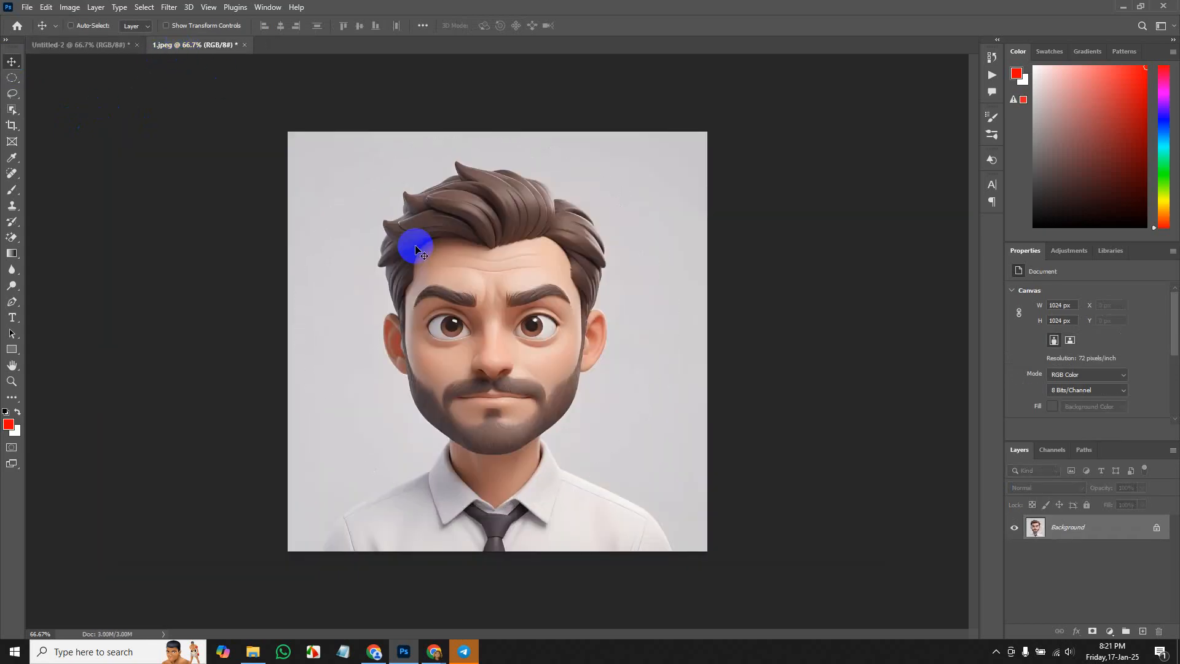
# Set the Elliptical Marquee feather to 20 px and draw a circular selection around the character's head in 1.jpeg.
pyautogui.click(11, 77)
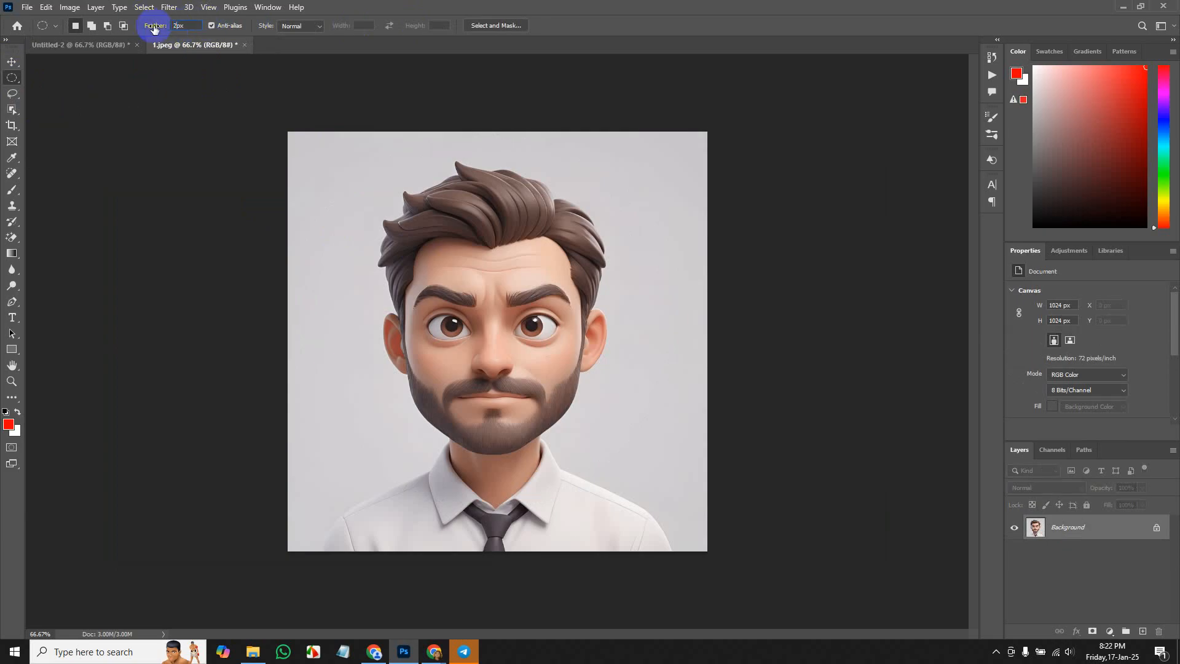
pyautogui.click(506, 332)
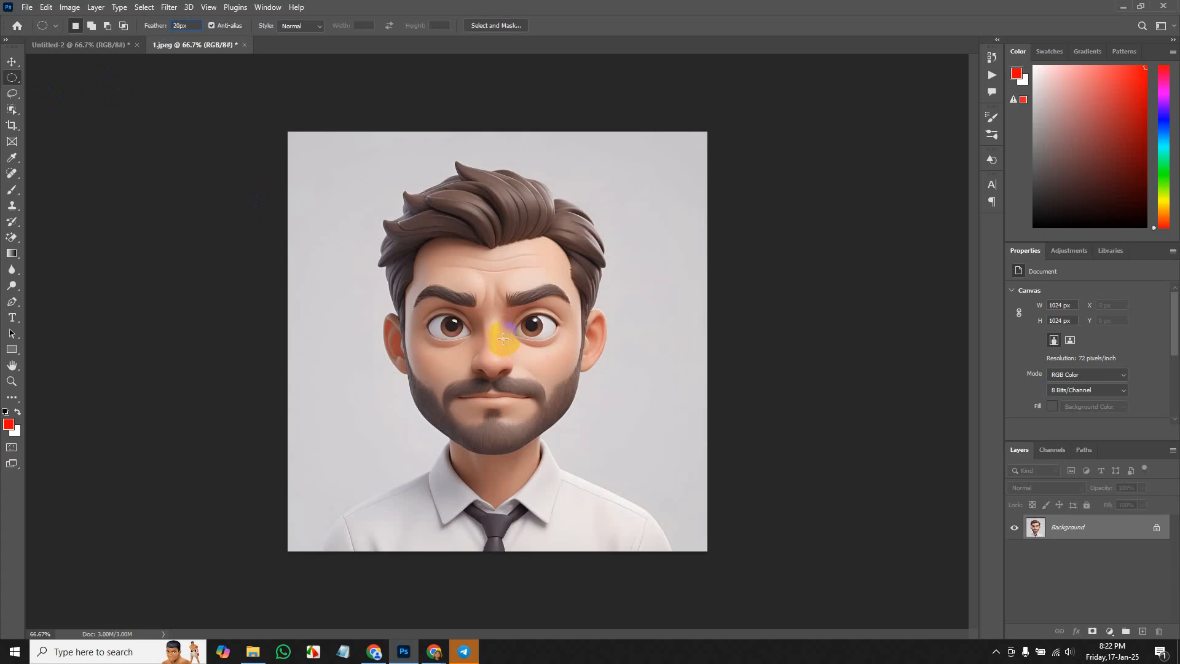
pyautogui.moveTo(468, 295); pyautogui.dragTo(771, 564)
pyautogui.moveTo(595, 453)
pyautogui.mouseDown()
pyautogui.moveTo(488, 316)
pyautogui.moveTo(458, 316)
pyautogui.mouseUp()
pyautogui.click(462, 318)
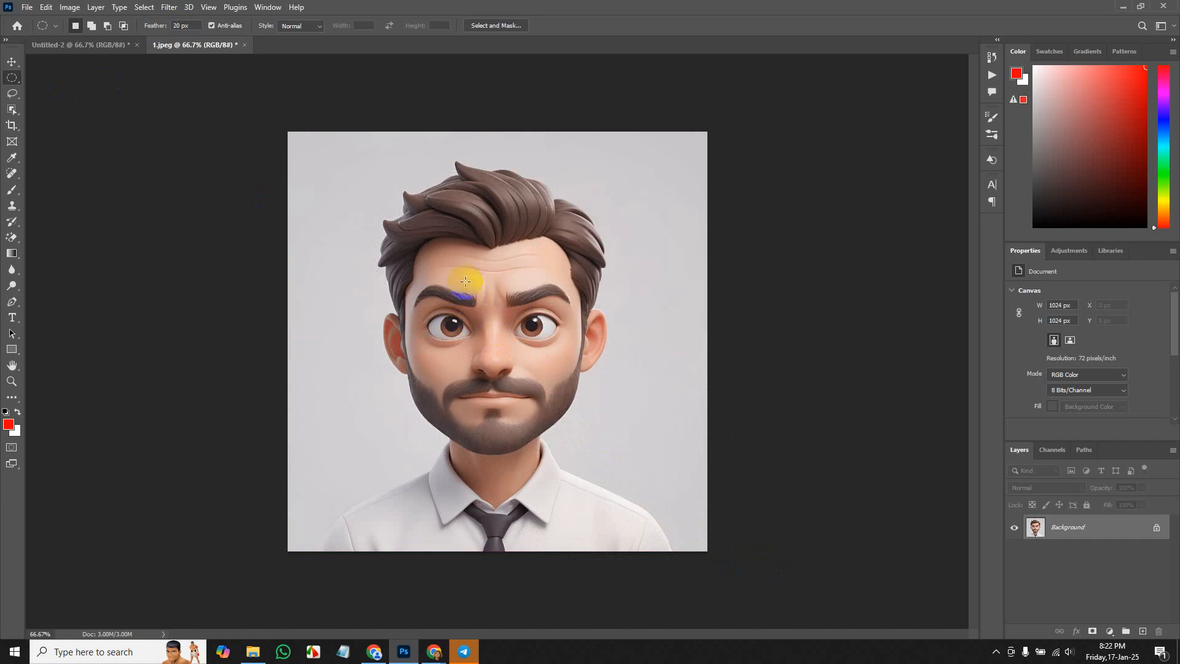
pyautogui.moveTo(356, 178); pyautogui.dragTo(664, 506)
pyautogui.click(664, 505)
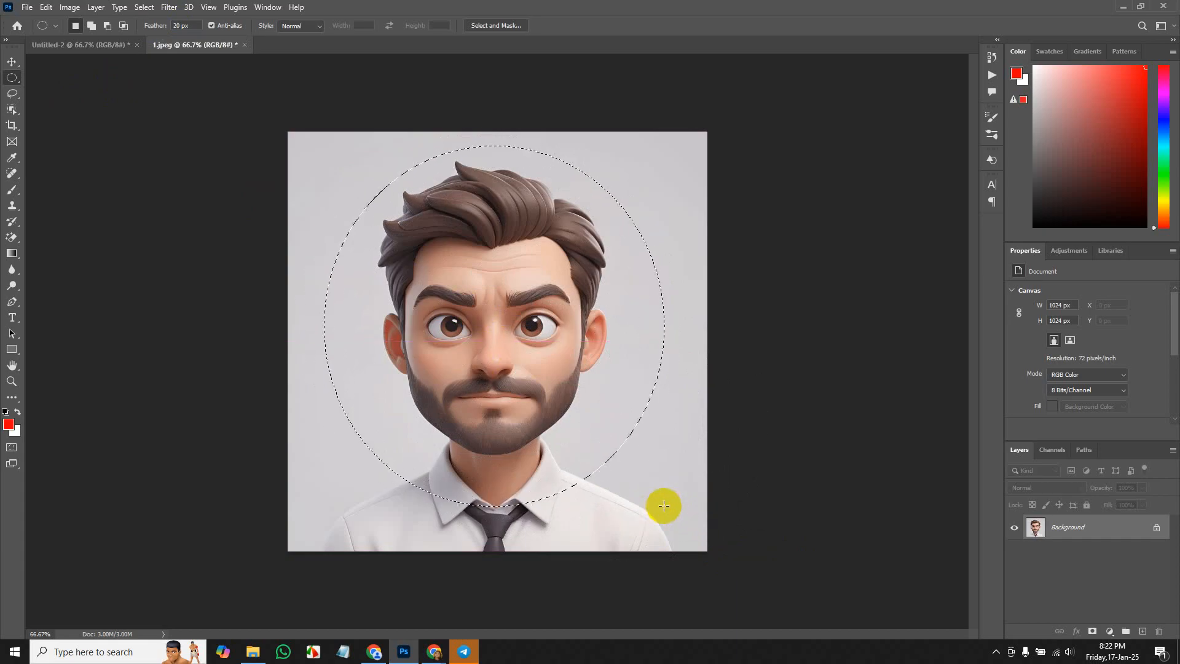
pyautogui.click(664, 507)
pyautogui.moveTo(506, 324); pyautogui.dragTo(649, 456)
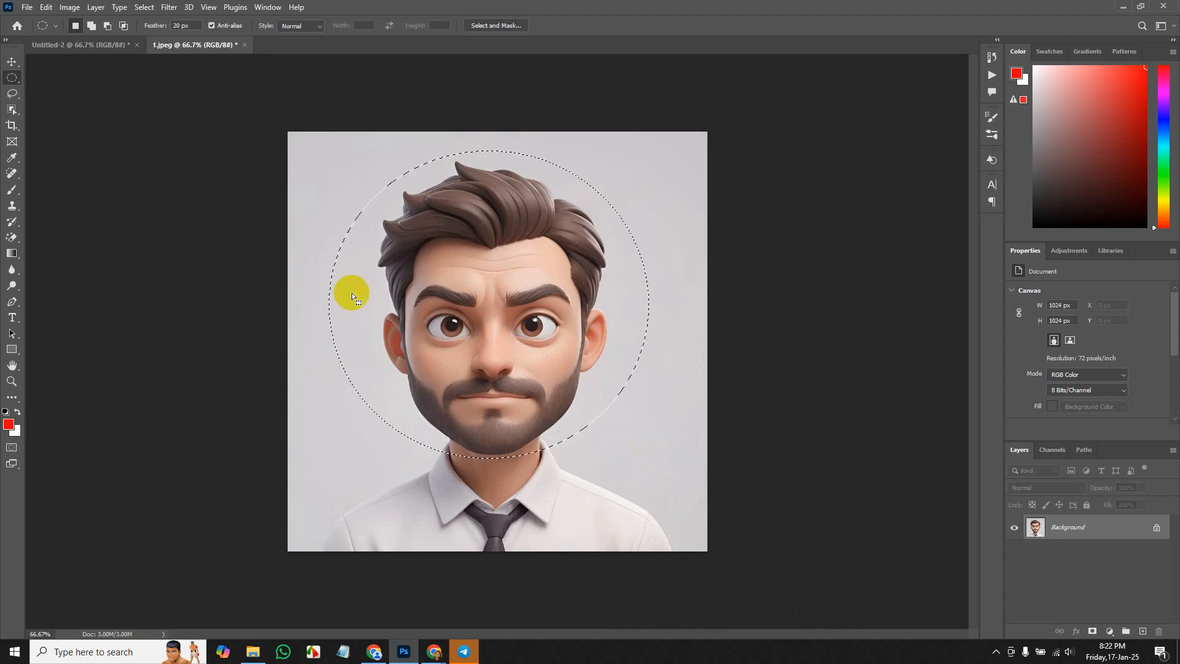
# Cut the feathered circular selection around the character's head from 1.jpeg and paste it into Untitled-2.
pyautogui.hotkey('ctrl', 'x')
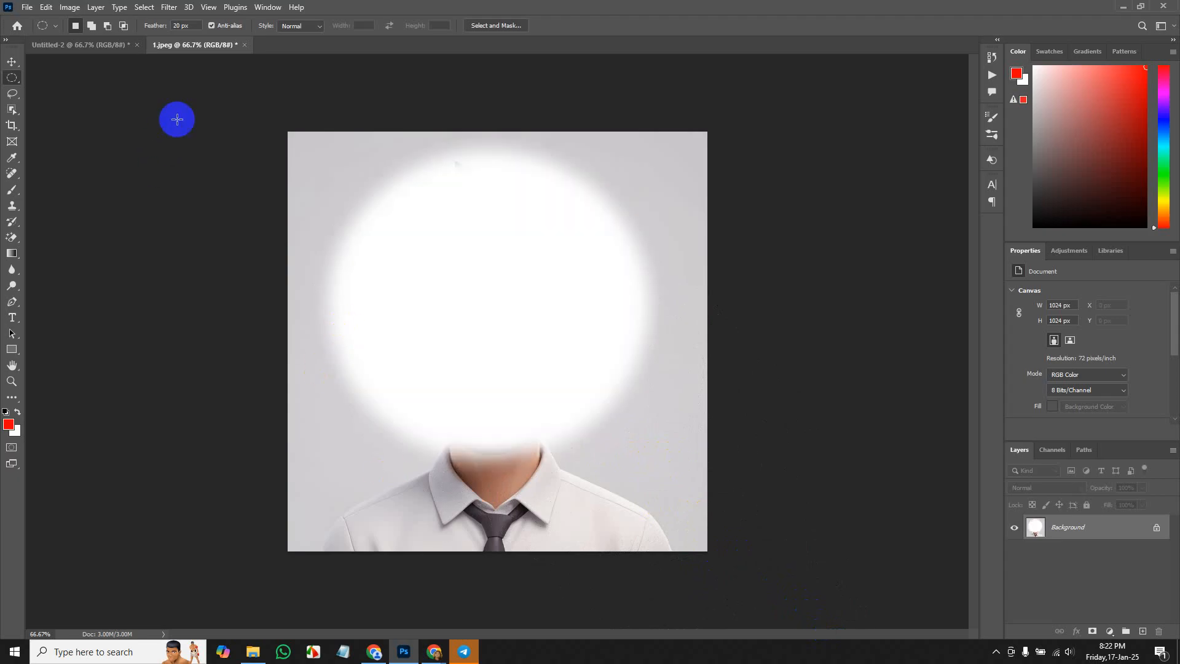
pyautogui.click(115, 45)
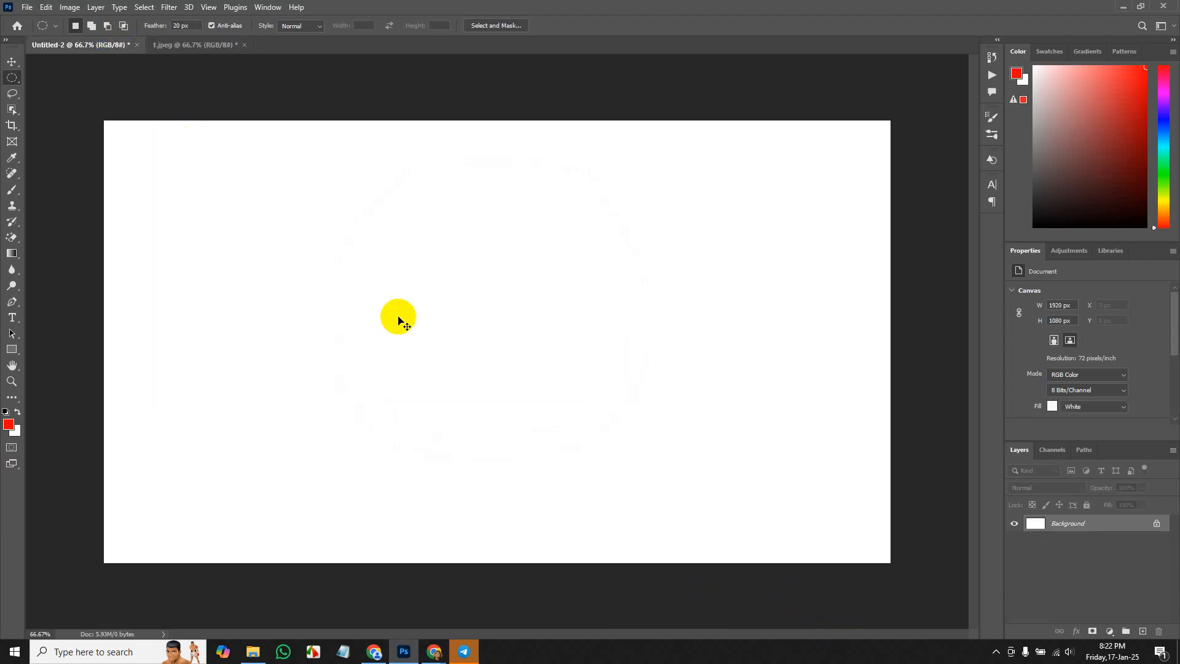
pyautogui.hotkey('ctrl', 'v')
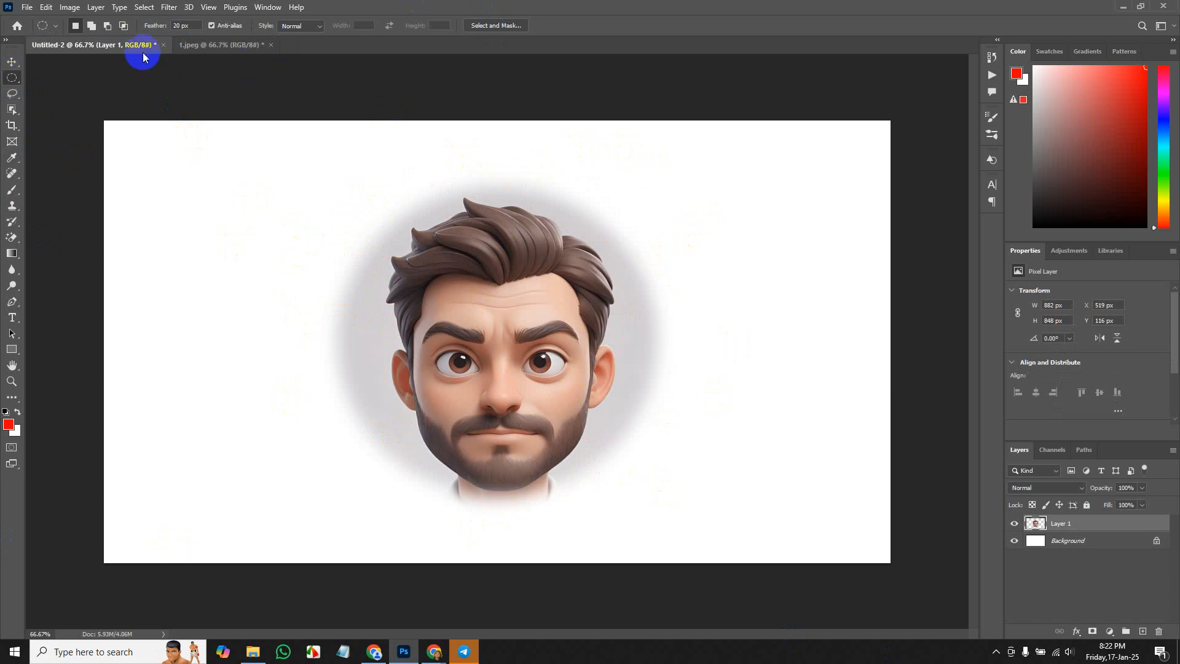
# Undo the feathered paste in Untitled-2 and the cut in 1.jpeg, and clear the selection.
pyautogui.hotkey('ctrl', 'Tab')
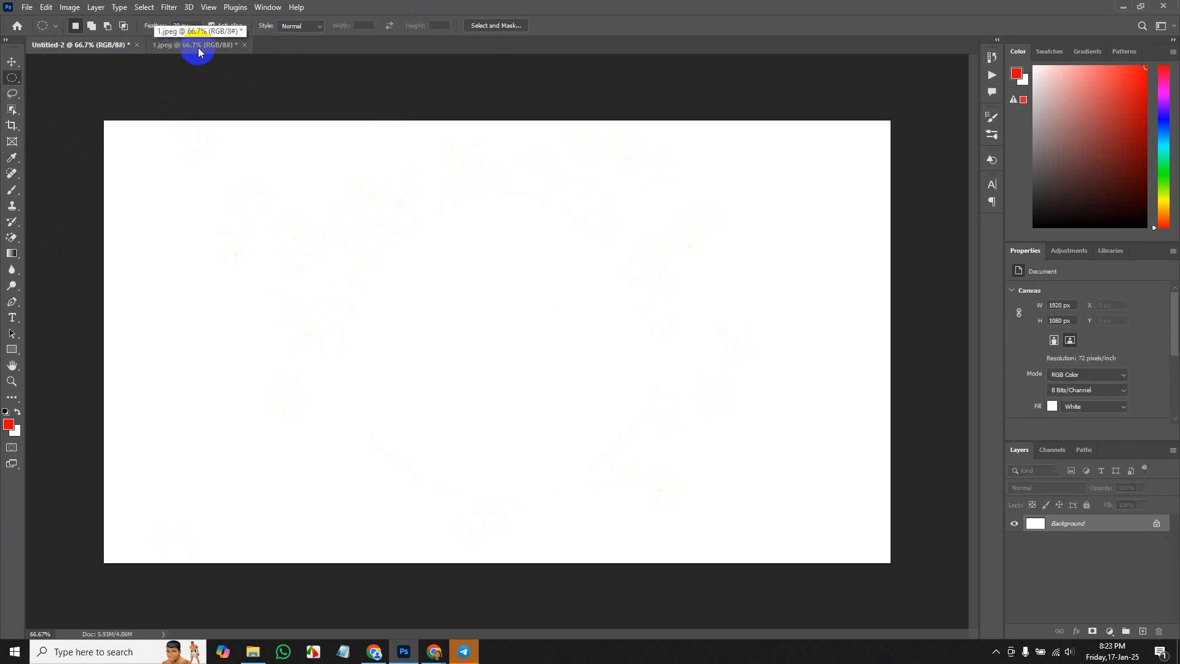
pyautogui.click(204, 47)
pyautogui.hotkey('ctrl', 'z')
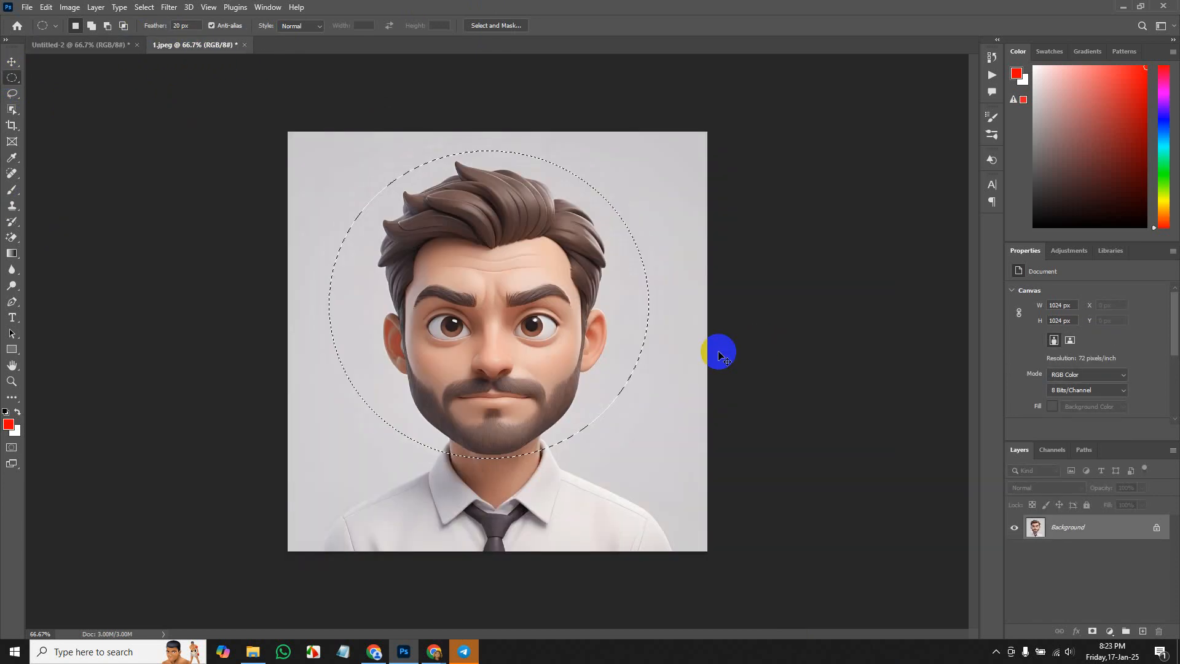
pyautogui.hotkey('ctrl', 'z')
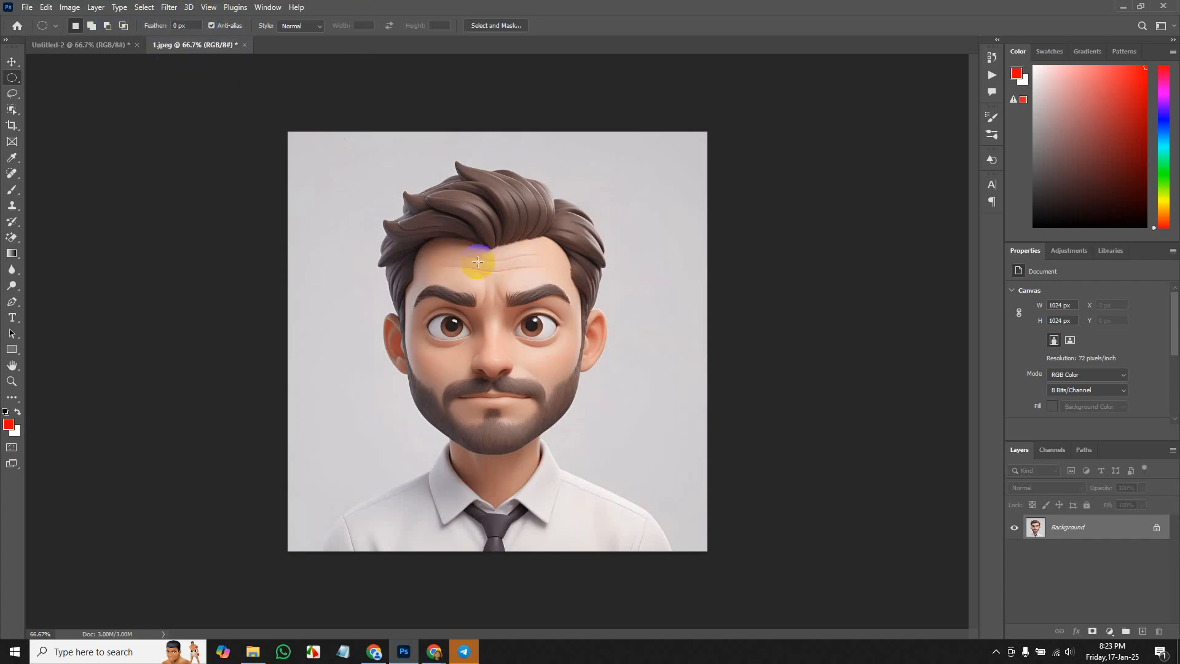
# With feather 0 px and anti-aliasing on, cut an ellipse about 831 × 884 px around the head from 1.jpeg, paste it into Untitled-2 and inspect its edge.
pyautogui.moveTo(351, 152); pyautogui.dragTo(668, 507)
pyautogui.hotkey('ctrl', 'd')
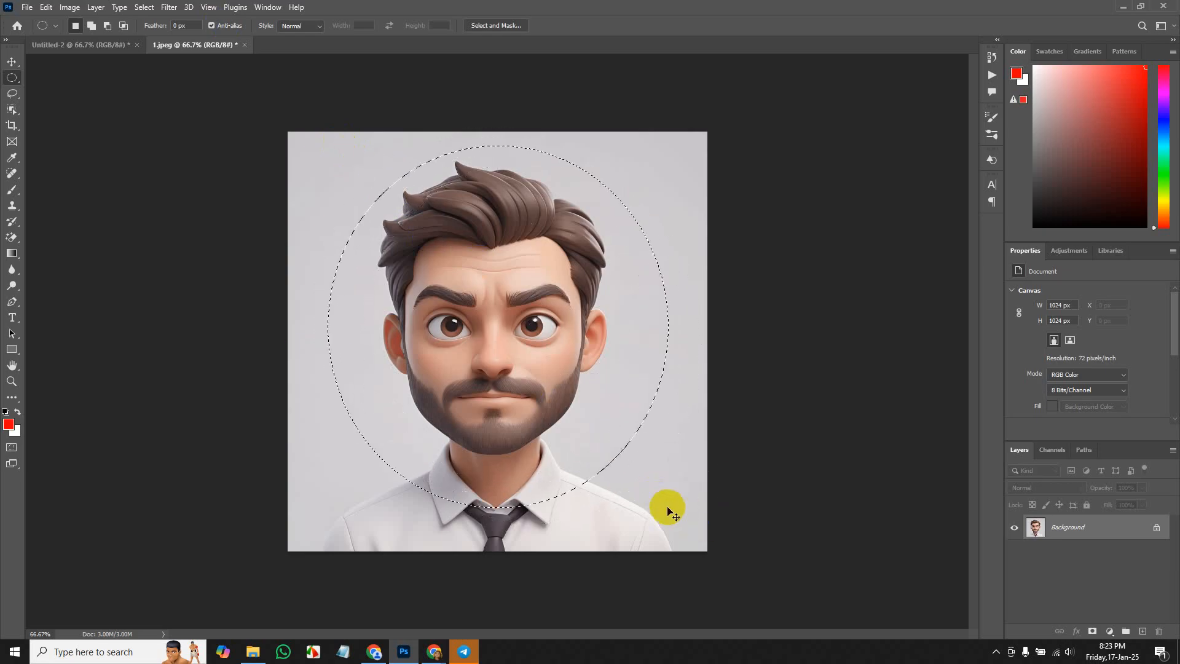
pyautogui.hotkey('ctrl', 'x')
pyautogui.click(116, 44)
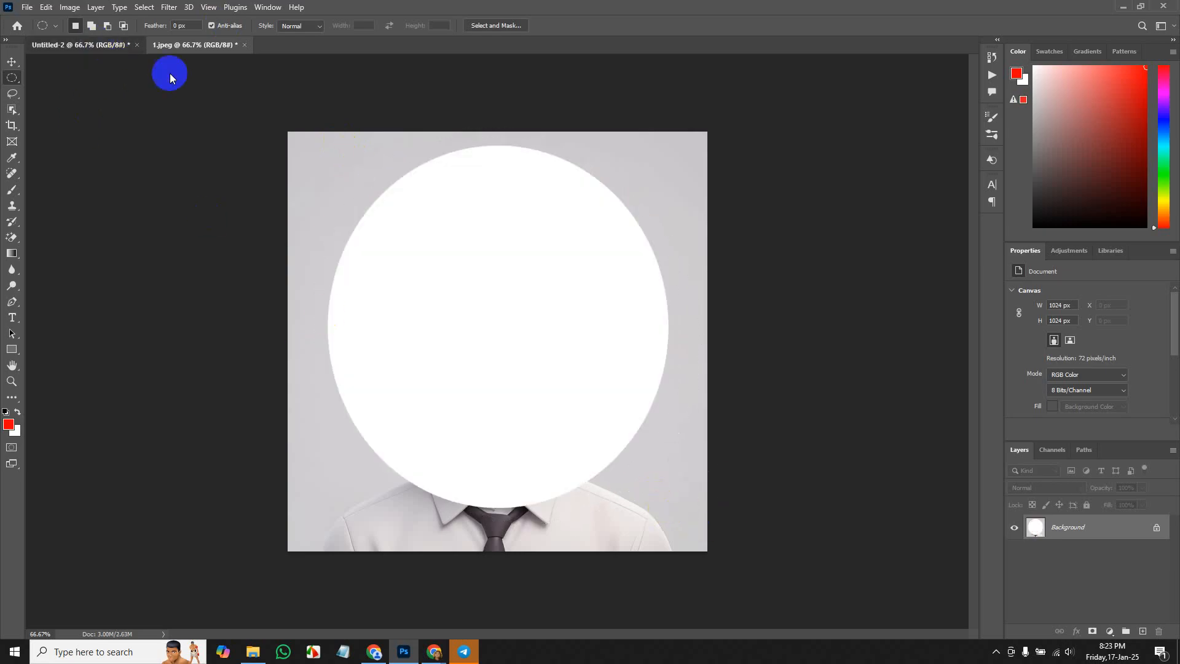
pyautogui.hotkey('ctrl', 'v')
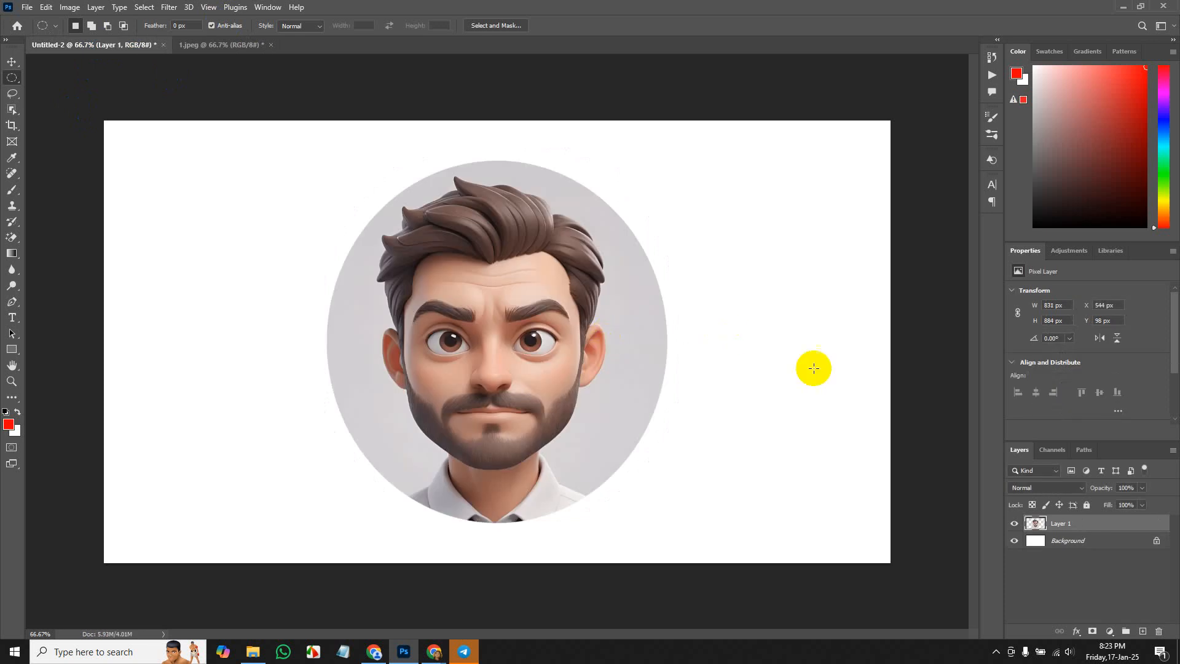
pyautogui.scroll(5, 769, 384)
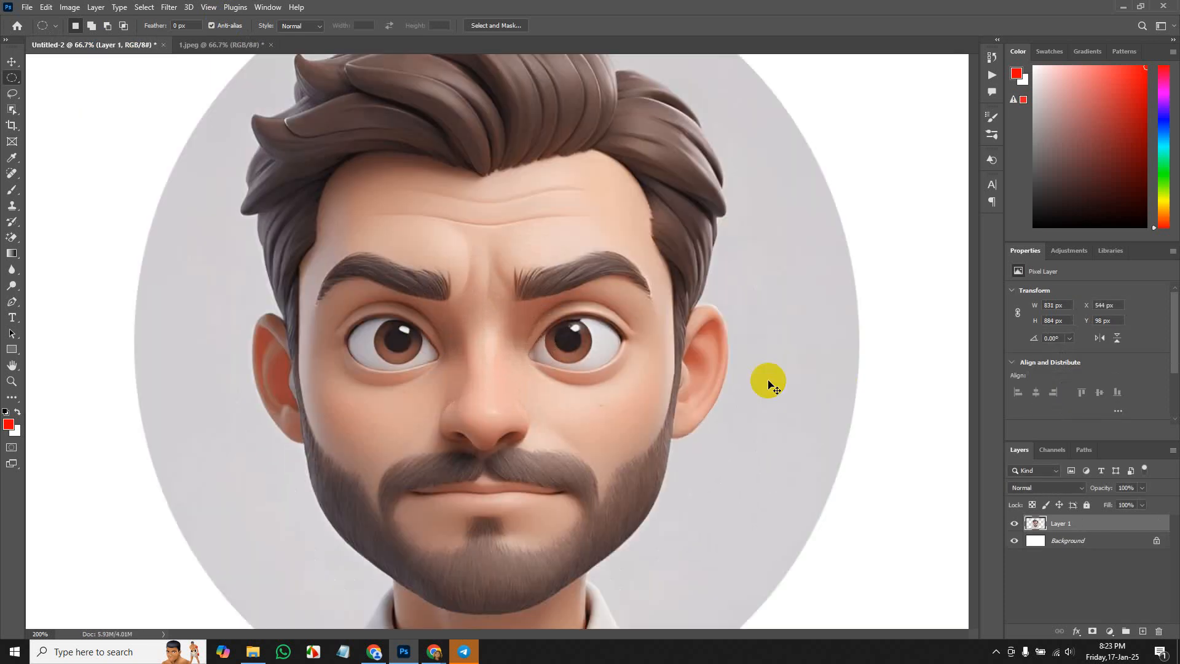
pyautogui.moveTo(669, 360); pyautogui.dragTo(651, 485)
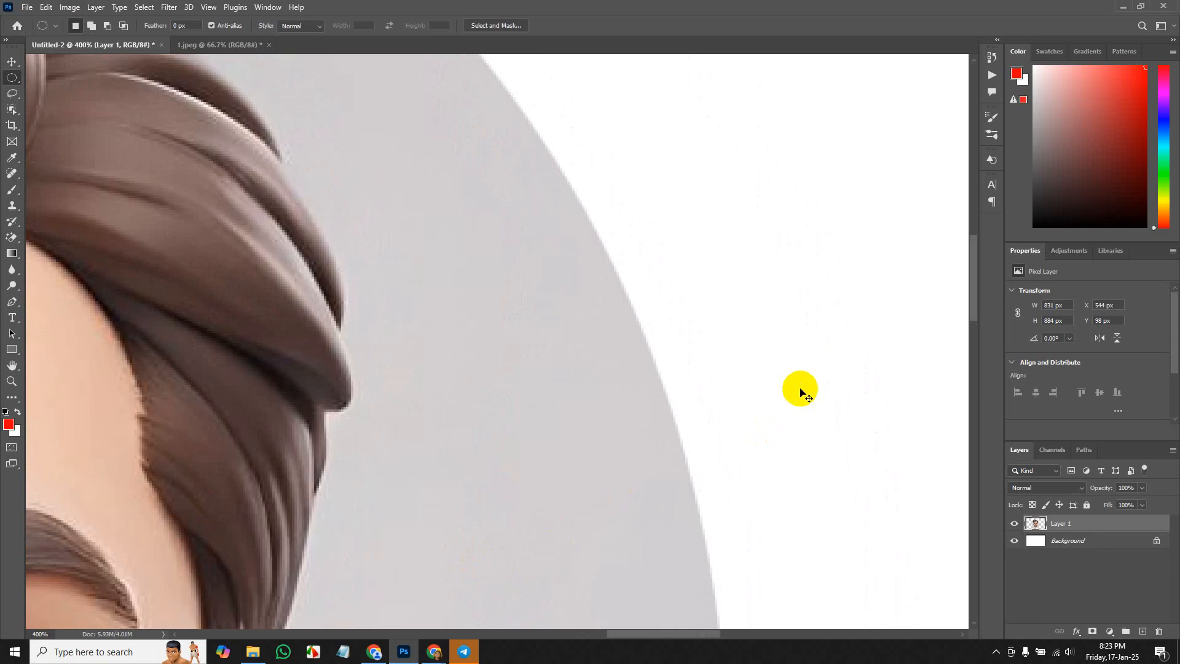
pyautogui.scroll(1, 800, 393)
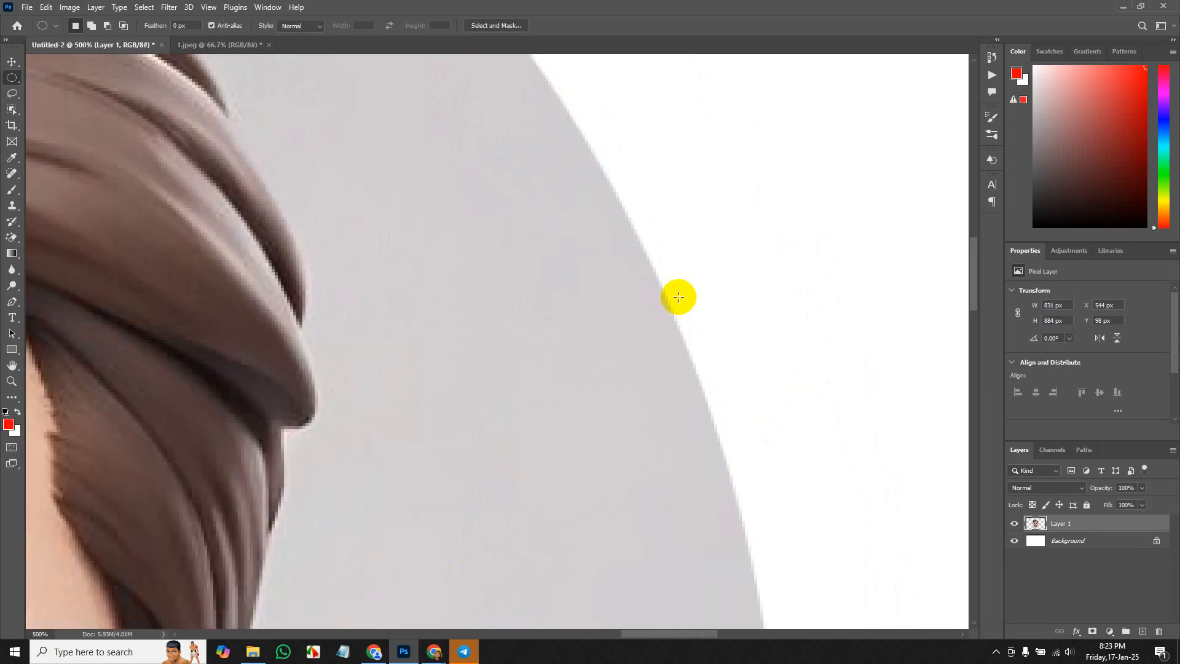
pyautogui.hotkey('ctrl', '0')
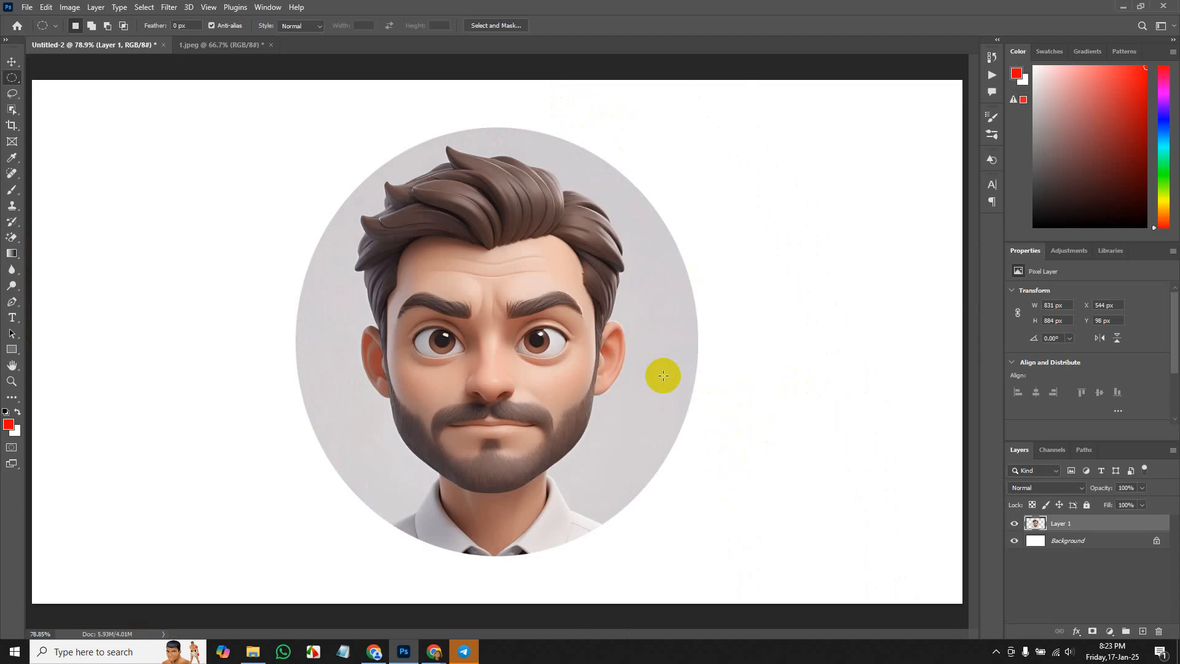
# Undo the anti-aliased ellipse paste in Untitled-2 and its cut in 1.jpeg, leaving nothing selected.
pyautogui.hotkey('ctrl', 'z')
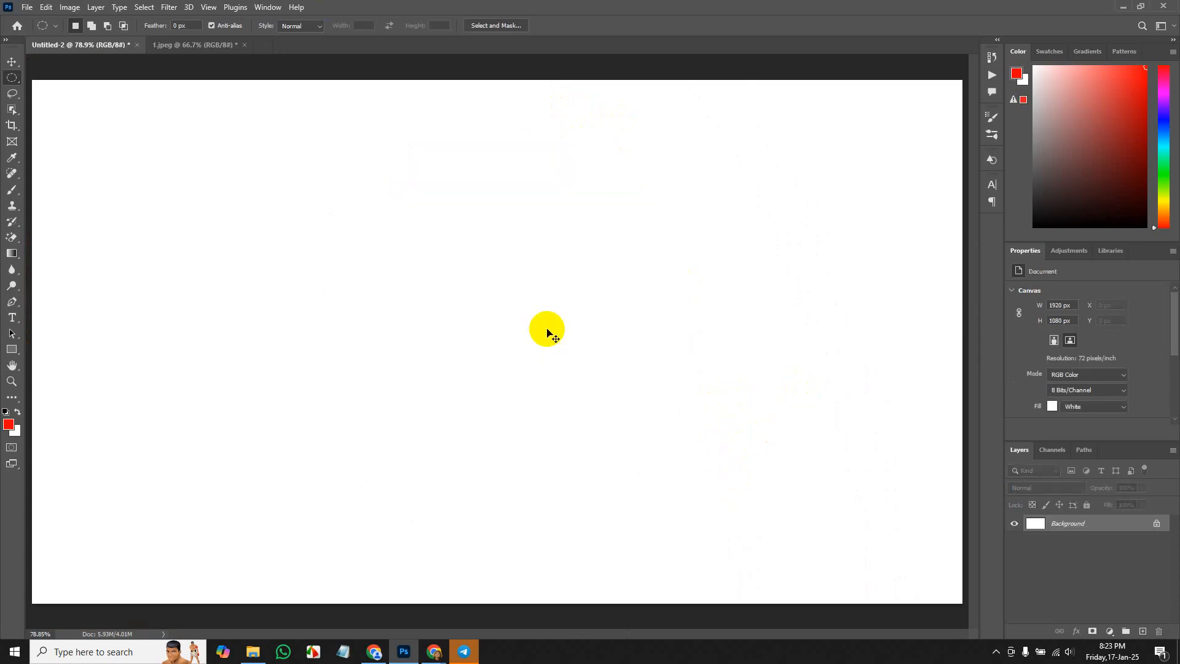
pyautogui.click(179, 46)
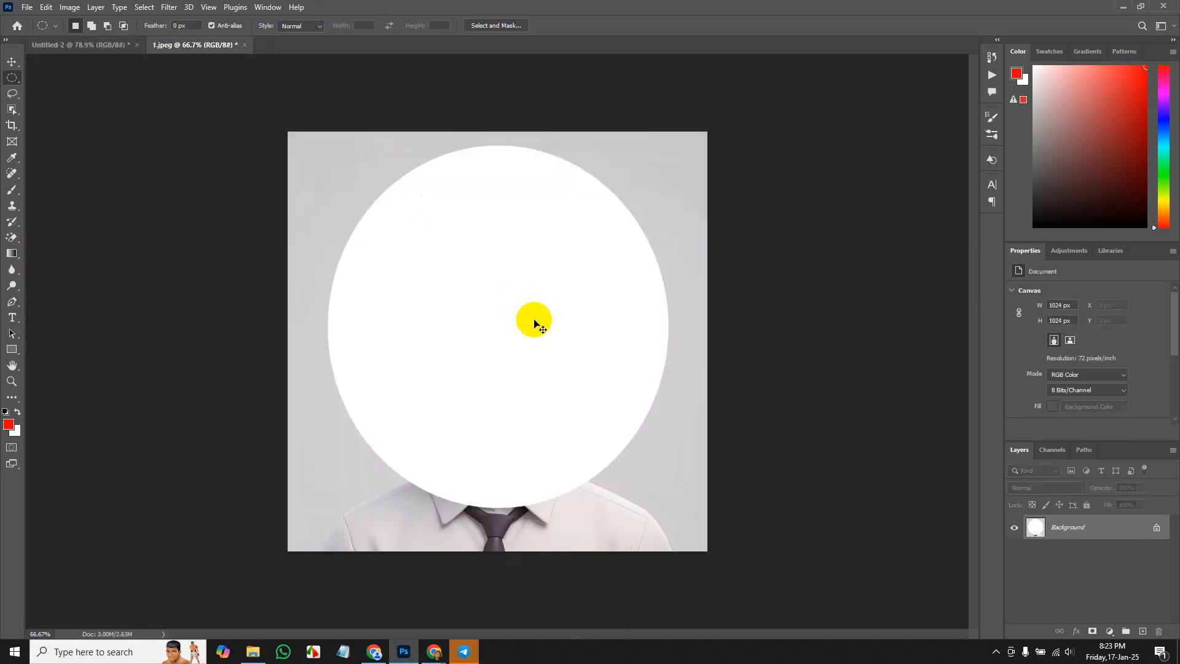
pyautogui.hotkey('ctrl', 'z')
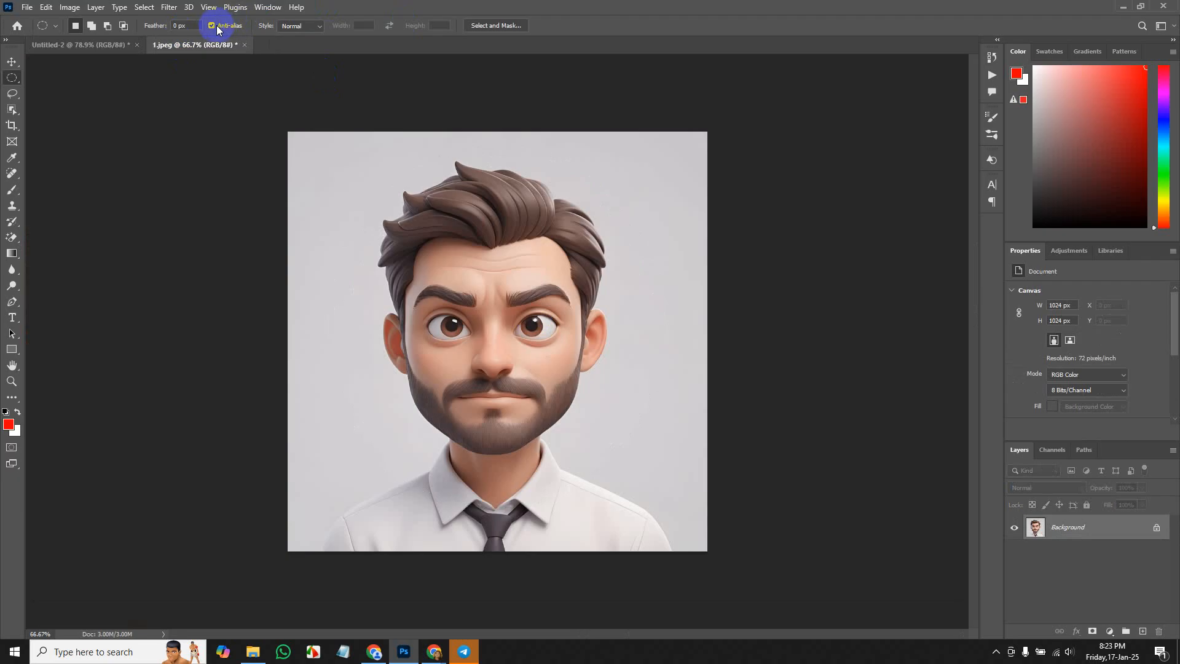
# With anti-aliasing off, cut an ellipse about 862 × 902 px around the head from 1.jpeg, paste it into Untitled-2 and inspect its edge.
pyautogui.moveTo(361, 169); pyautogui.dragTo(673, 505)
pyautogui.click(673, 505)
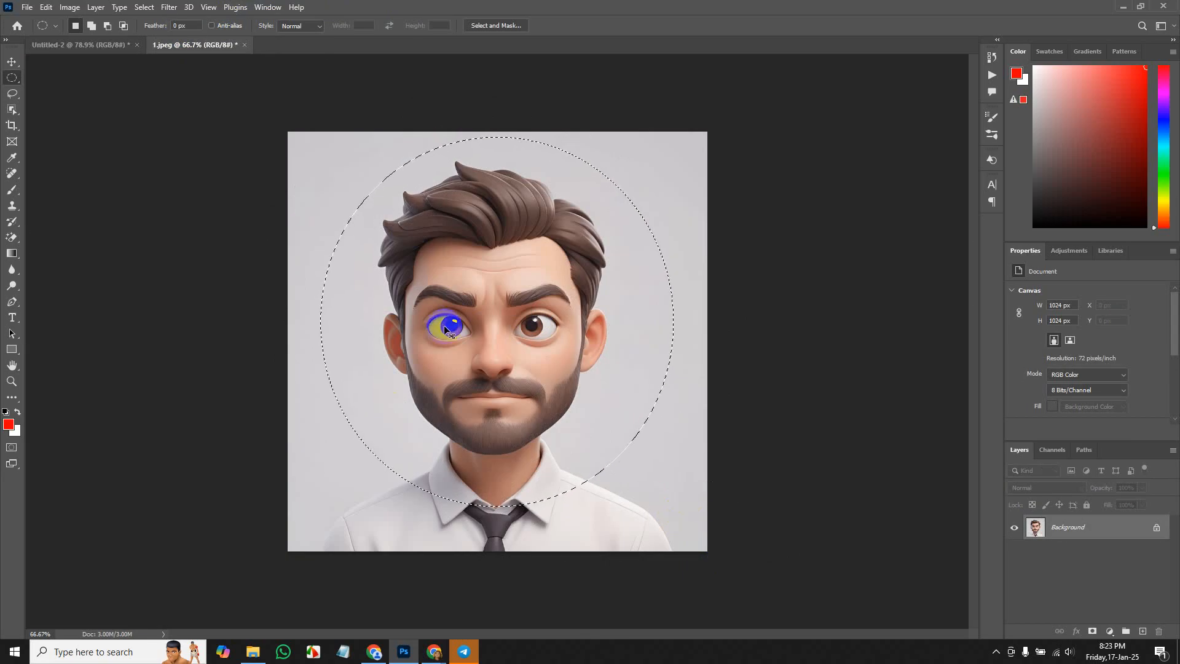
pyautogui.hotkey('ctrl', 'x')
pyautogui.click(86, 51)
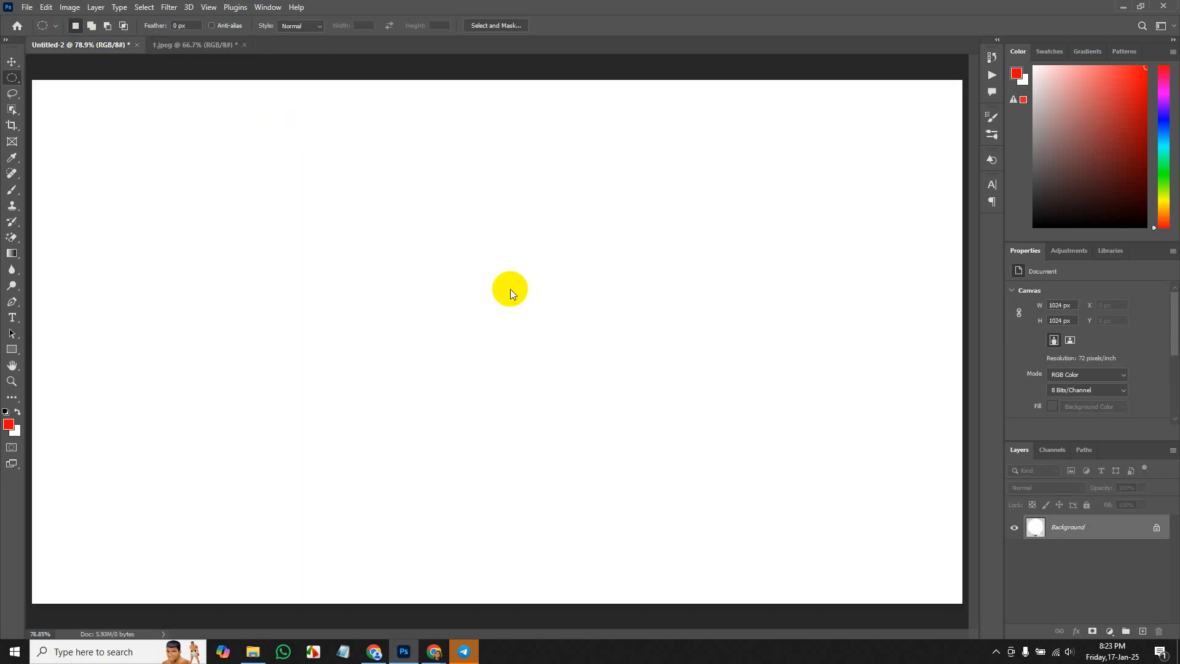
pyautogui.hotkey('ctrl', 'v')
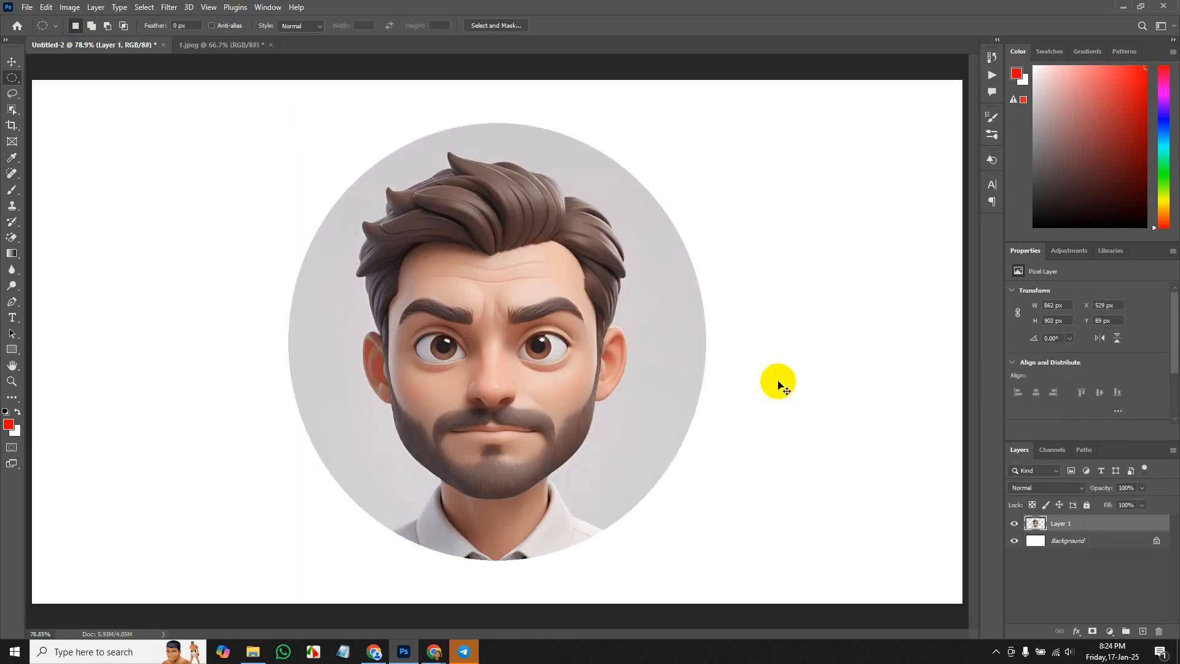
pyautogui.scroll(5, 778, 384)
pyautogui.moveTo(793, 374); pyautogui.dragTo(558, 510)
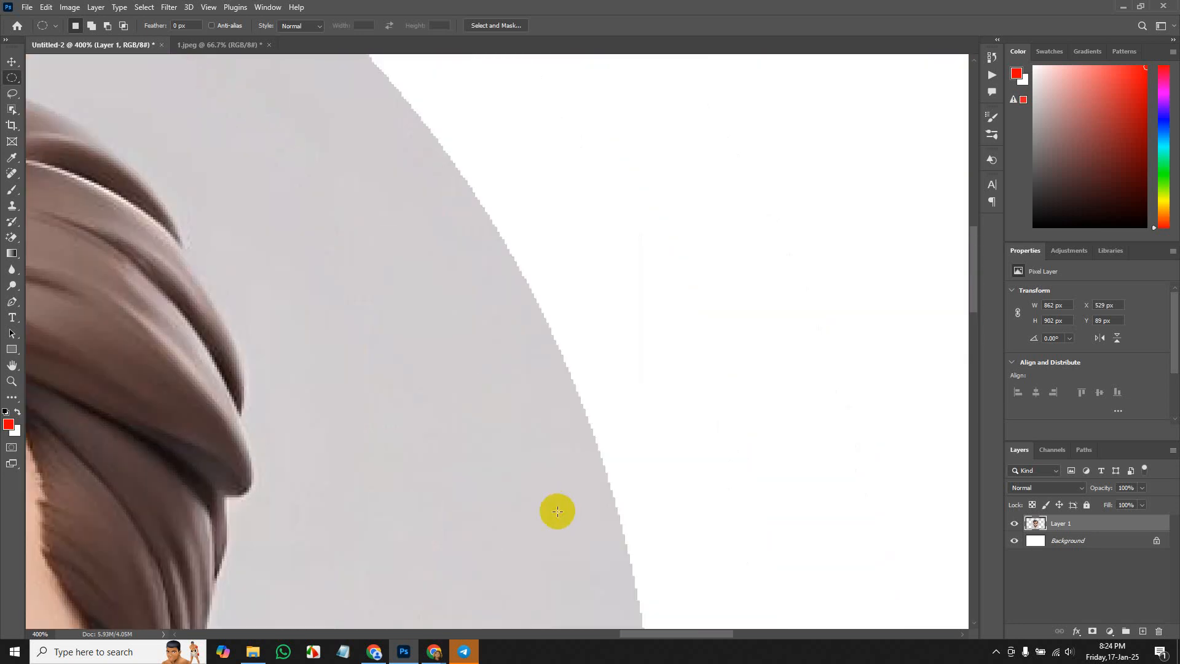
pyautogui.scroll(1, 557, 512)
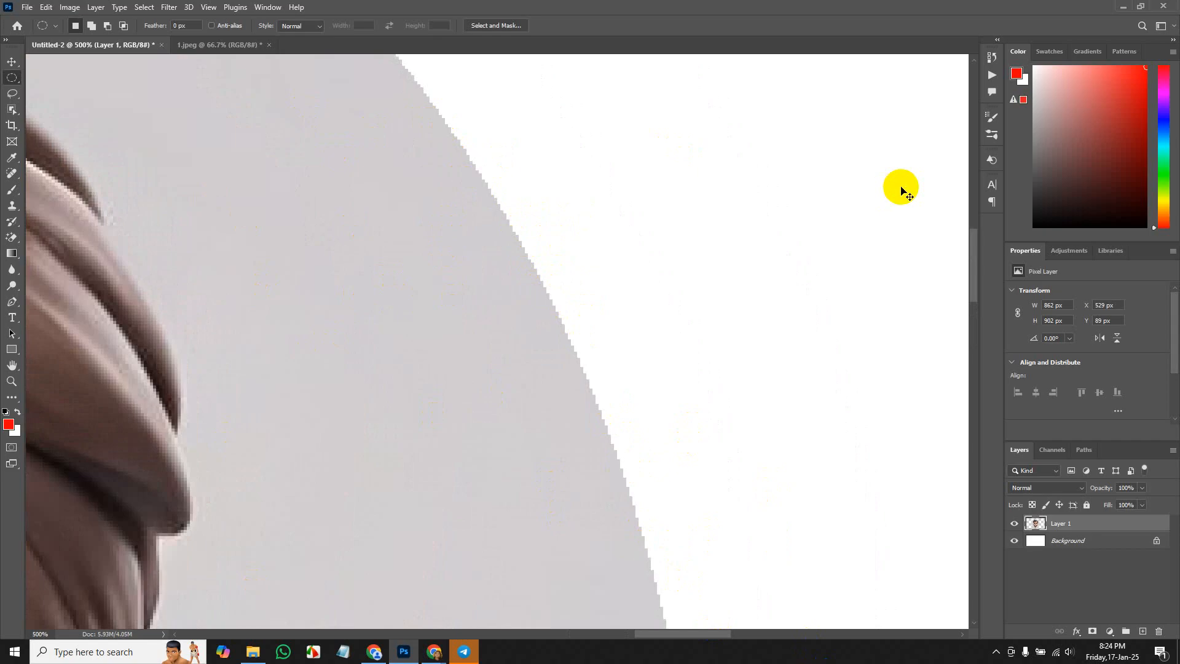
pyautogui.hotkey('ctrl', '0')
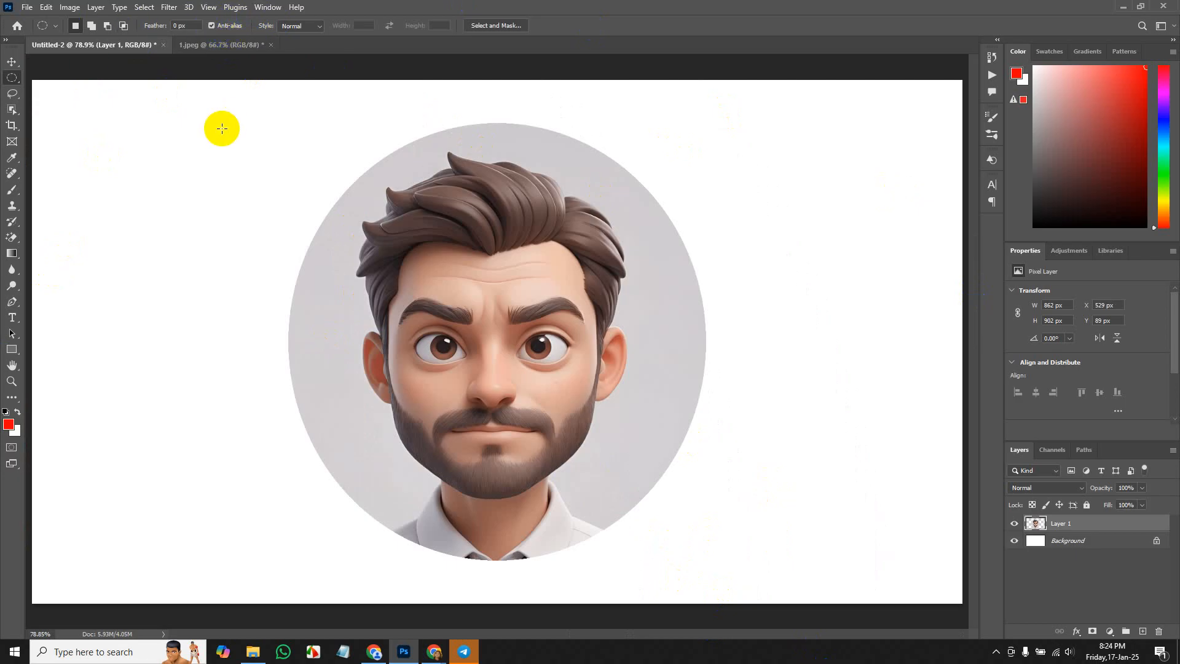
# Delete the pasted head layer from Untitled-2, undo the cut in 1.jpeg and clear the selection.
pyautogui.press('Delete')
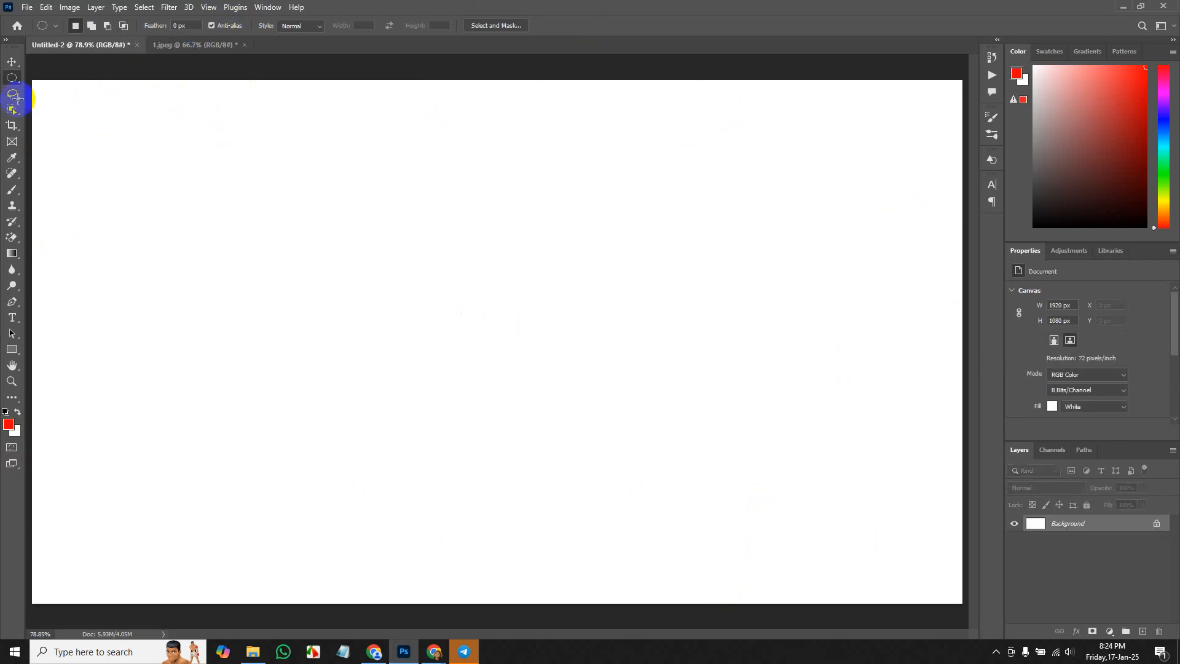
pyautogui.click(12, 63)
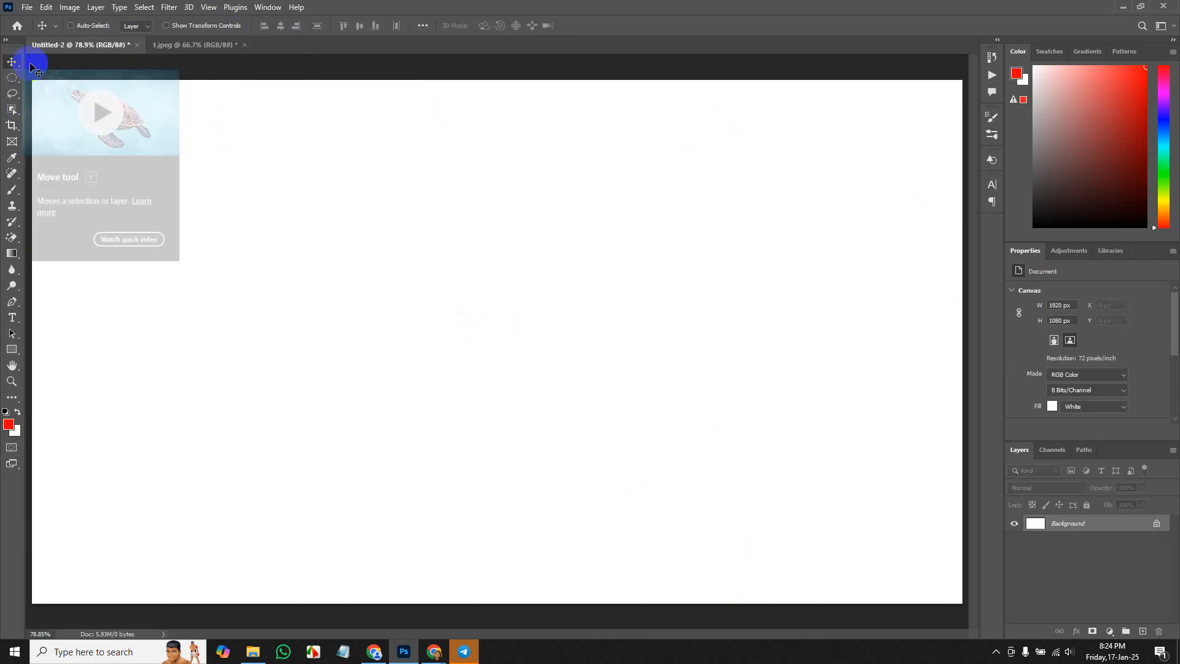
pyautogui.click(209, 47)
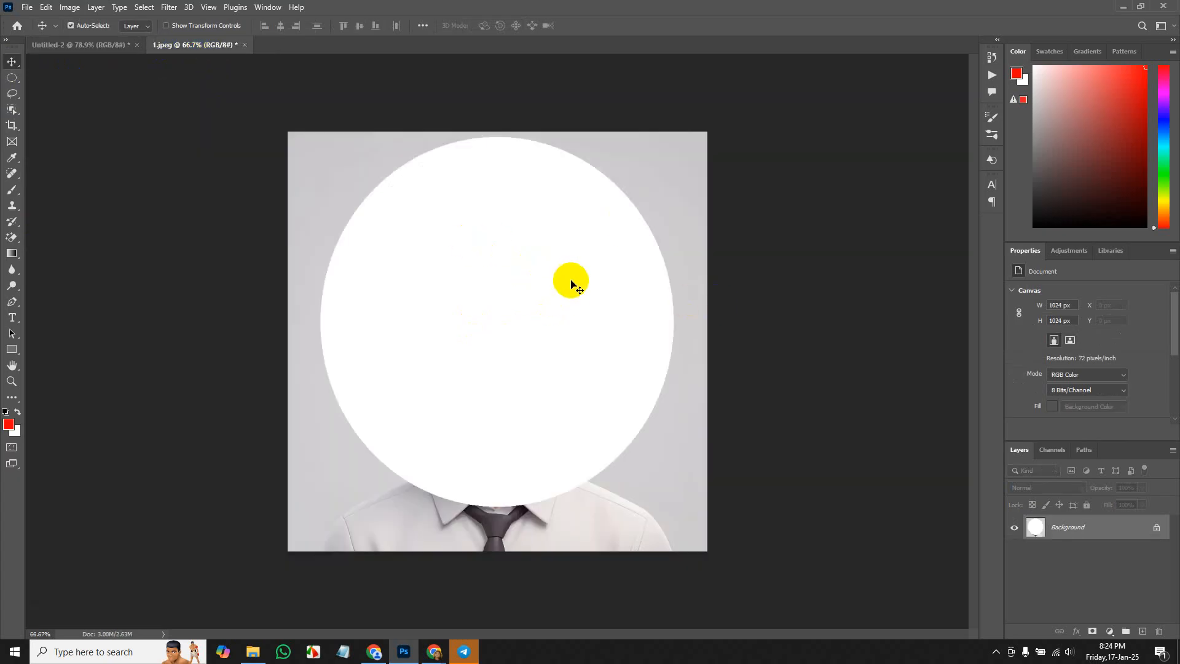
pyautogui.hotkey('ctrl', 'z')
pyautogui.hotkey('ctrl', 'd')
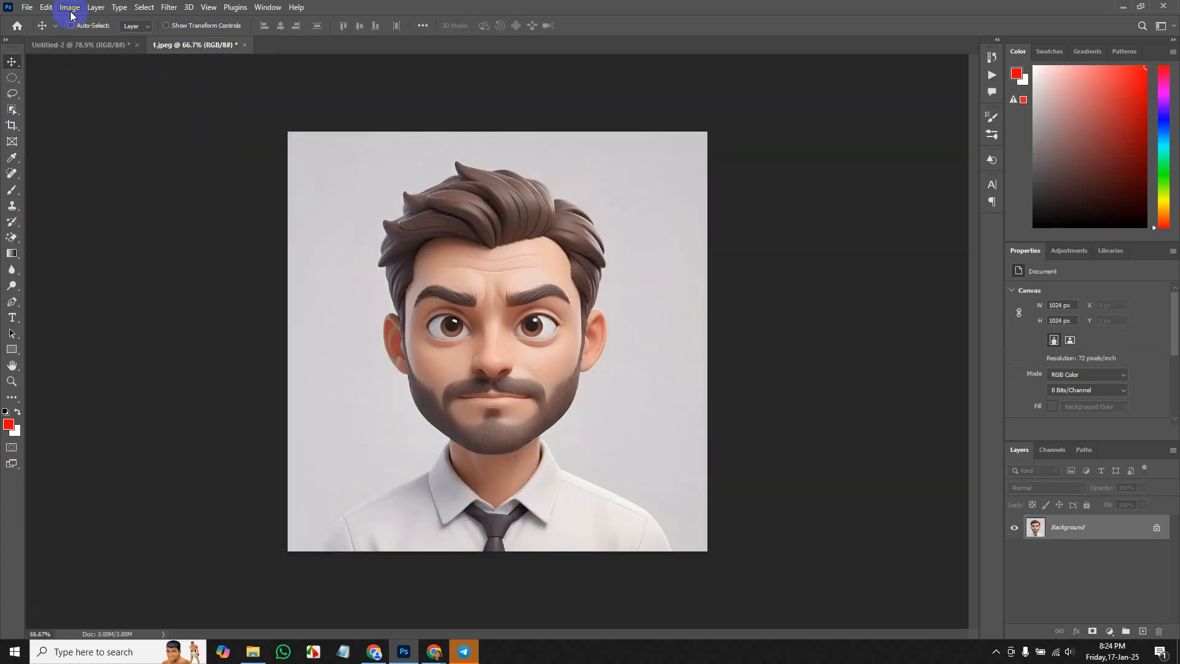
# Draw an elliptical selection about 842 × 826 px around the head in 1.jpeg and set the Elliptical Marquee feather to 20 px.
pyautogui.click(11, 79)
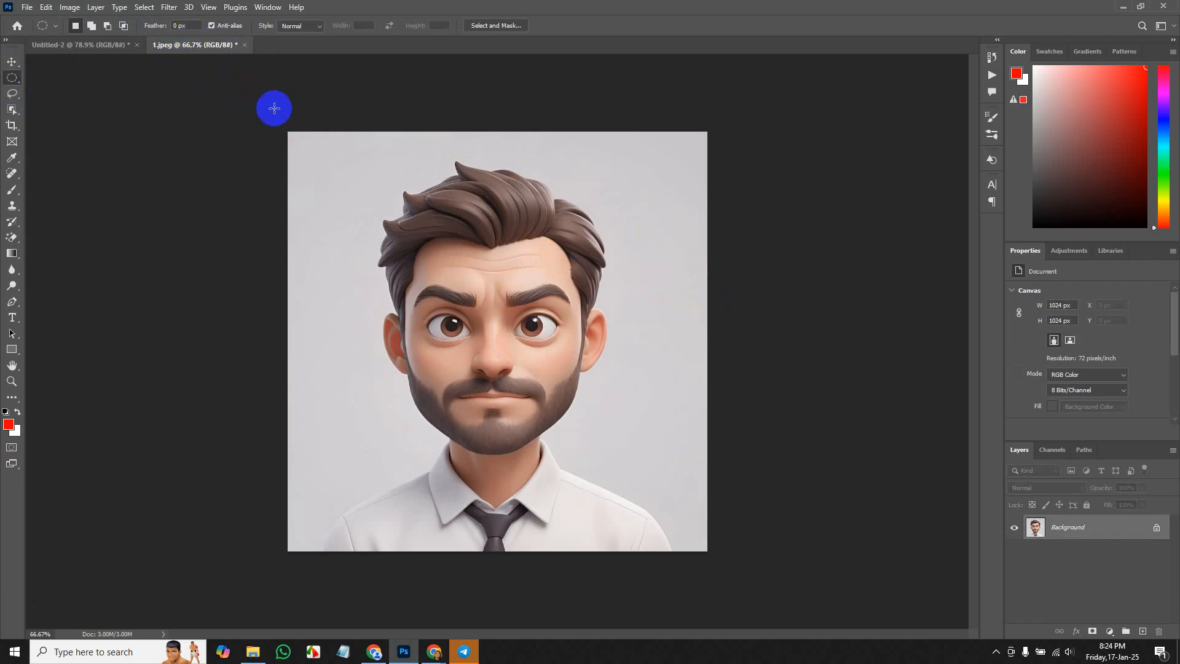
pyautogui.moveTo(391, 194); pyautogui.dragTo(656, 481)
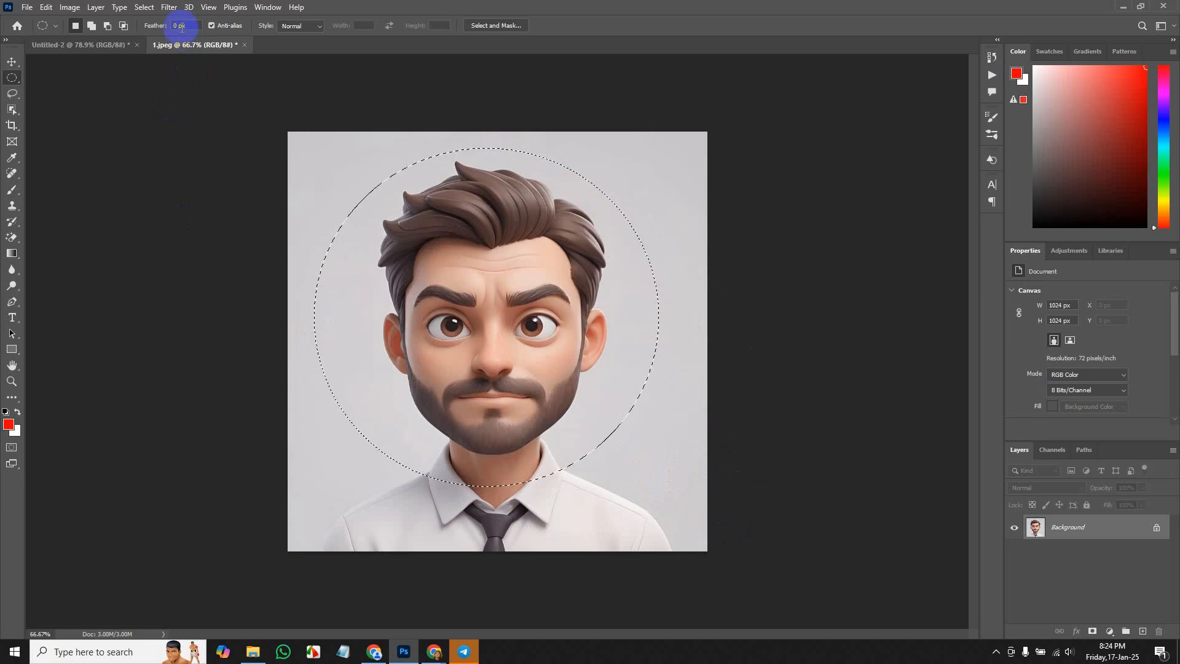
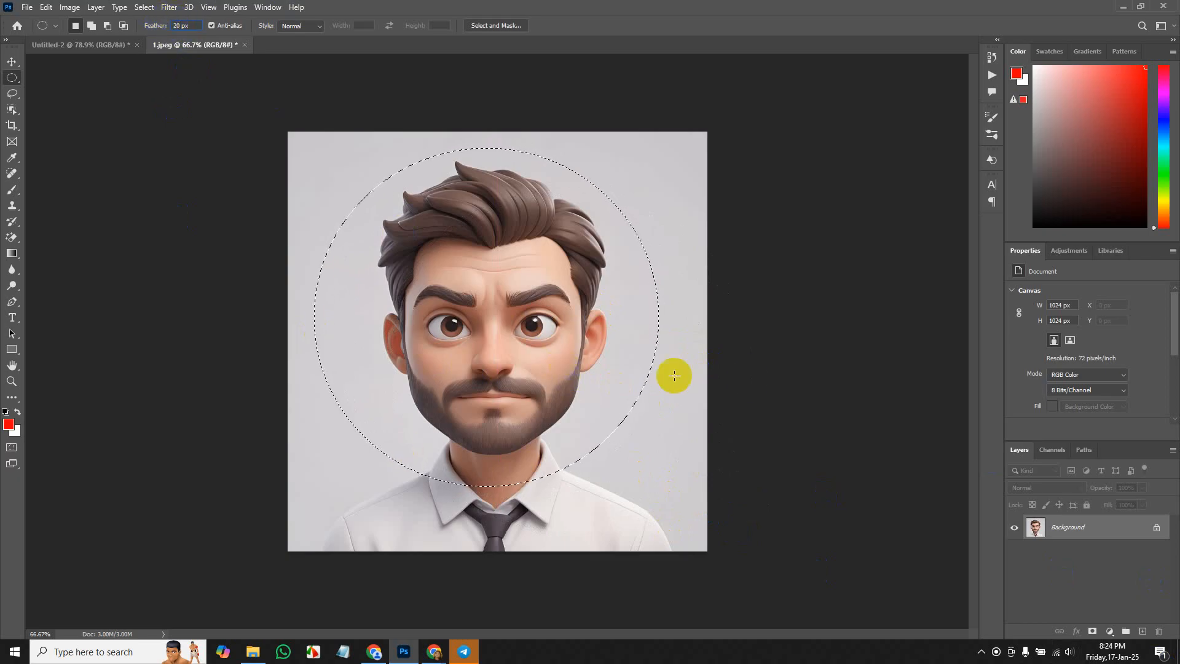
# Transfer the selected head from 1.jpeg into Untitled-2 with the Move tool, and undo the transfer in both documents.
pyautogui.click(11, 61)
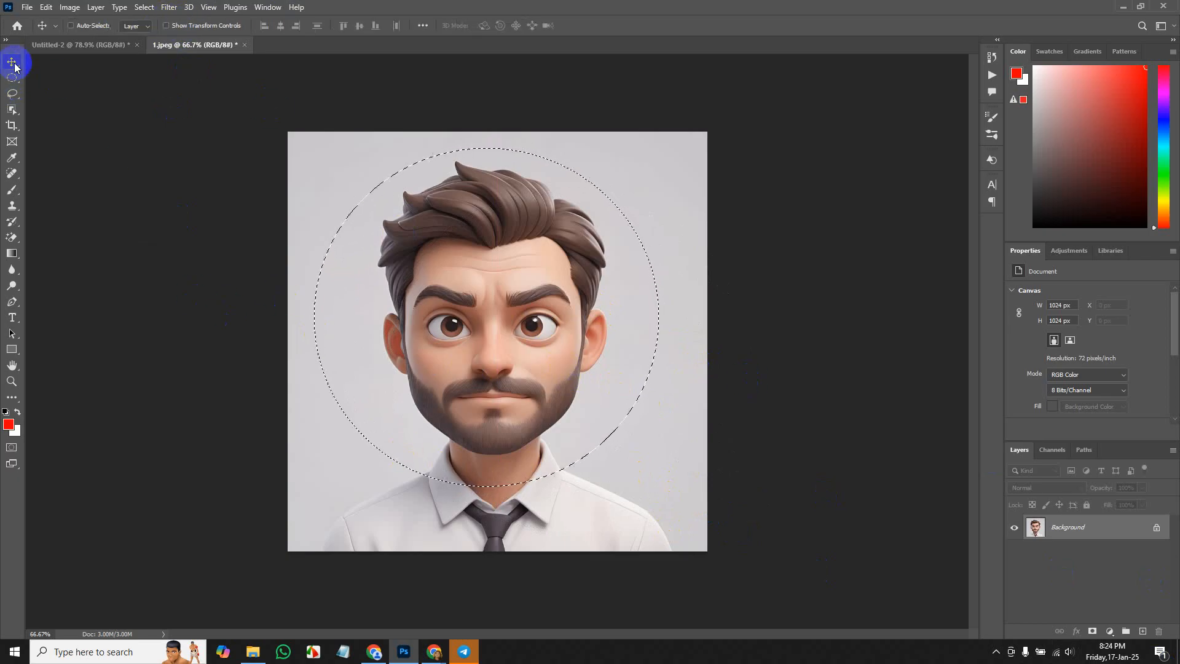
pyautogui.moveTo(491, 412); pyautogui.dragTo(214, 111)
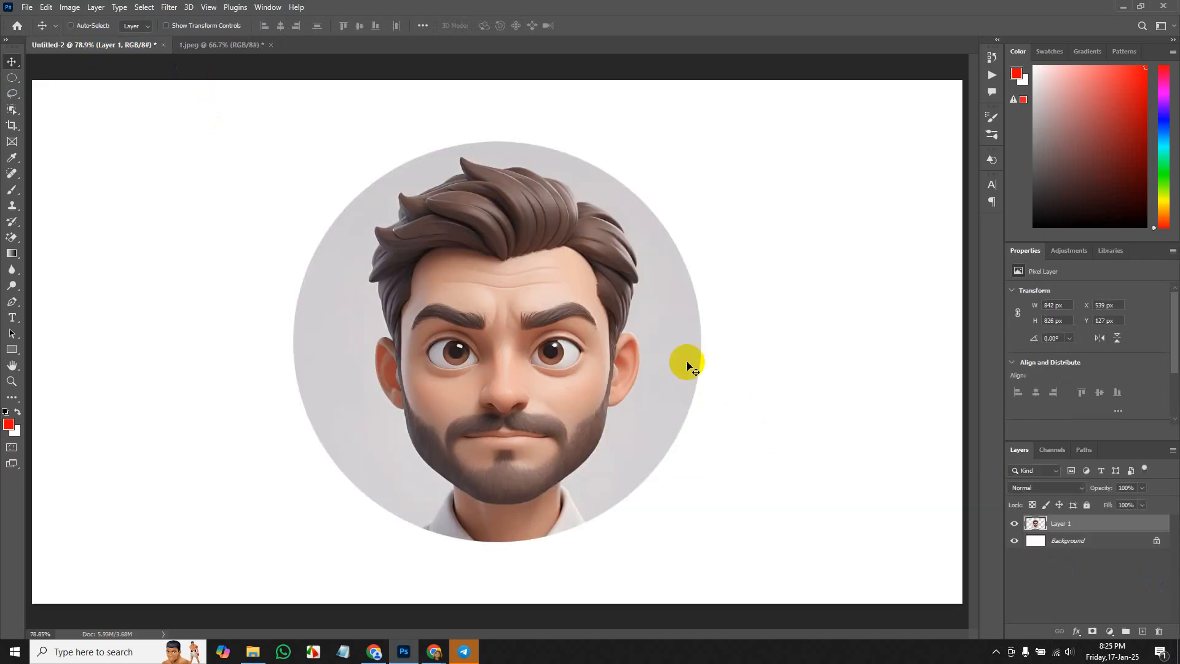
pyautogui.hotkey('ctrl', 'z')
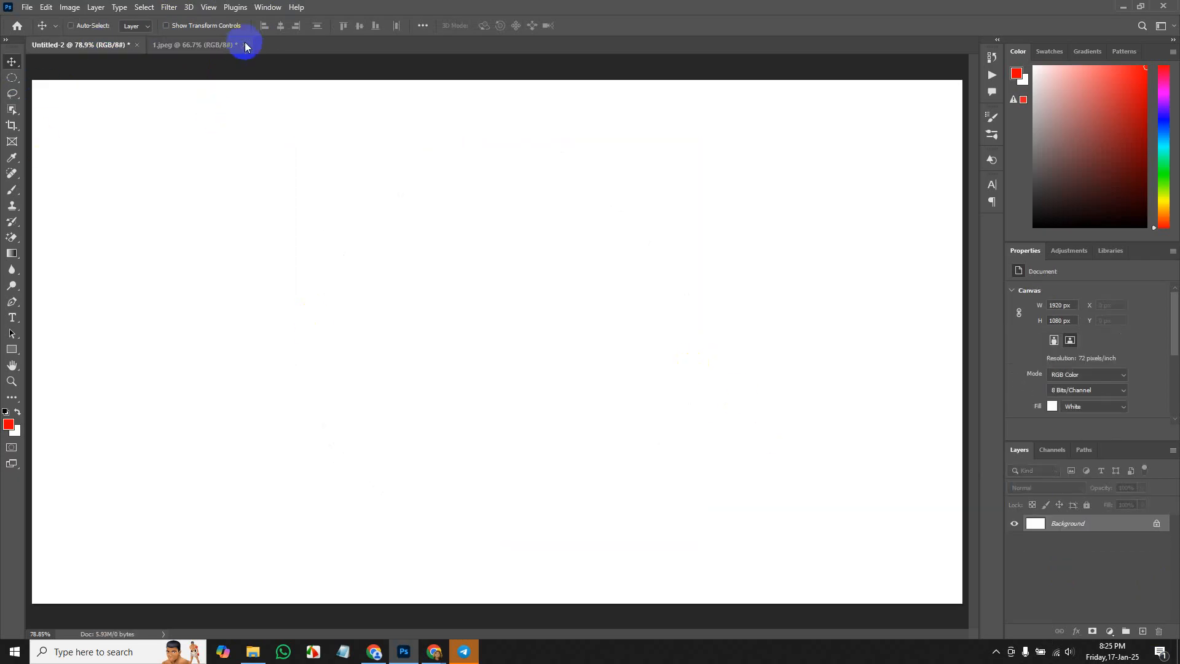
pyautogui.click(200, 41)
pyautogui.hotkey('ctrl', 'z')
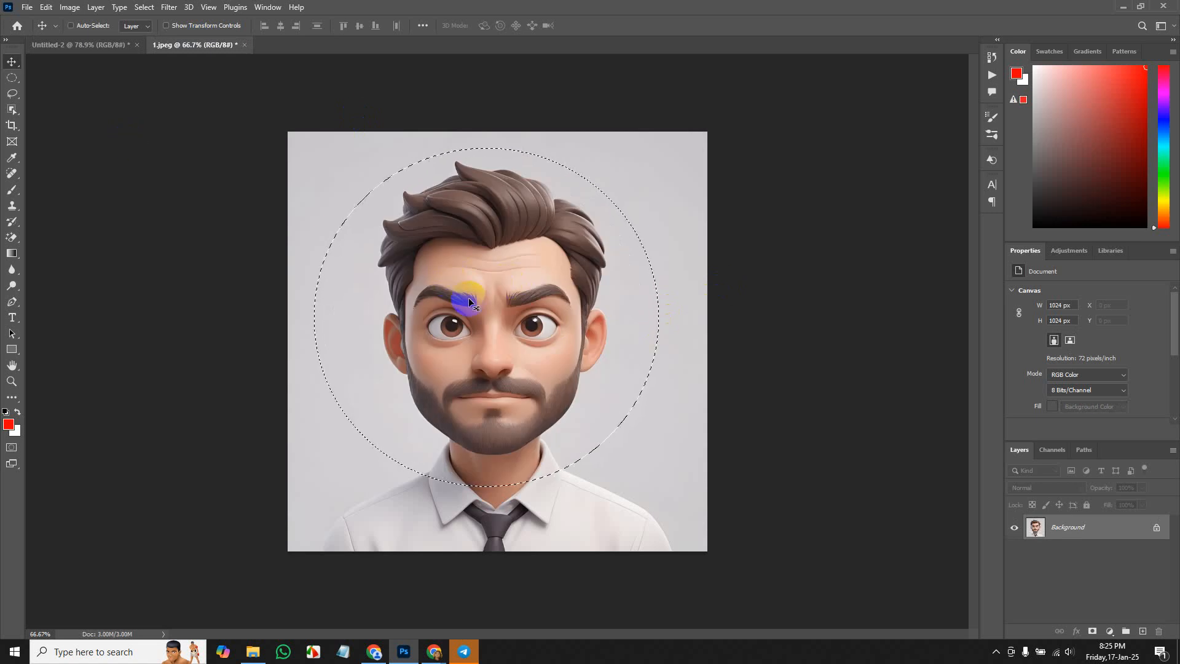
# Feather the elliptical head selection in 1.jpeg with a radius of 20 pixels using the Feather command.
pyautogui.click(11, 78)
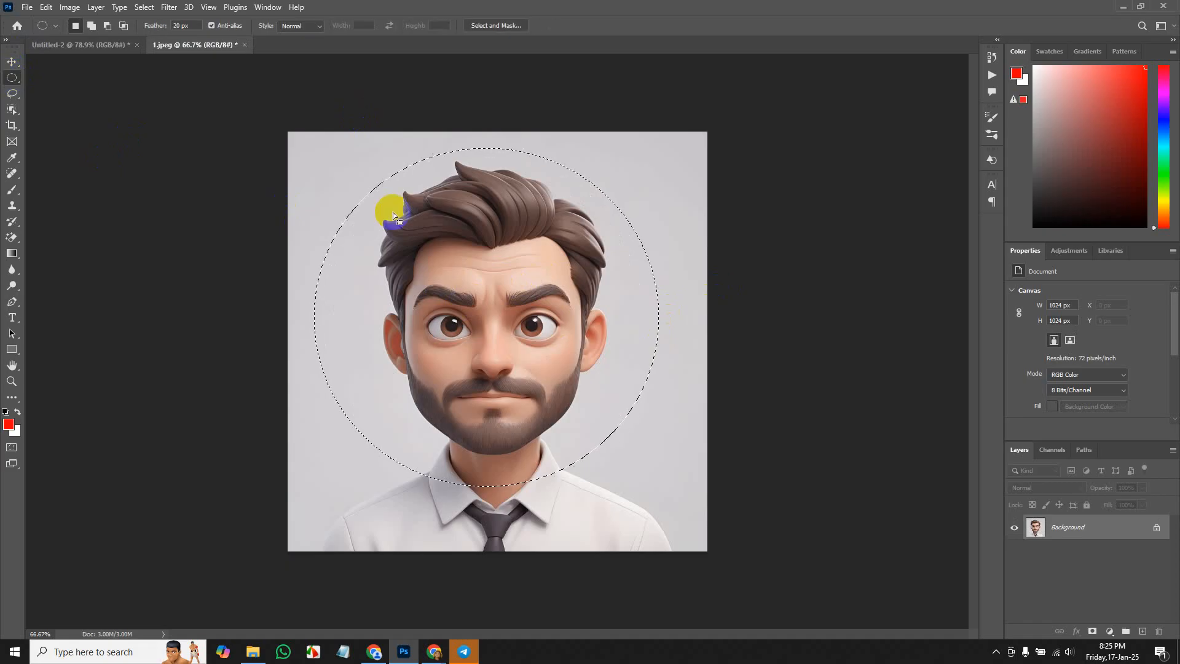
pyautogui.rightClick(498, 273)
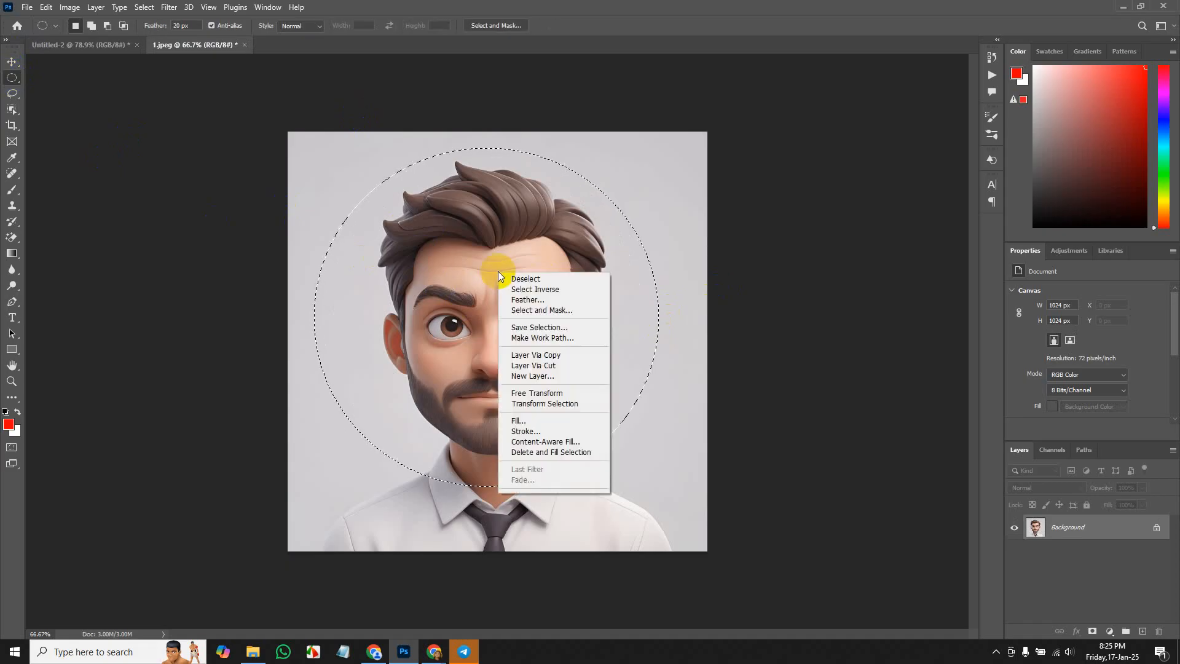
pyautogui.click(531, 299)
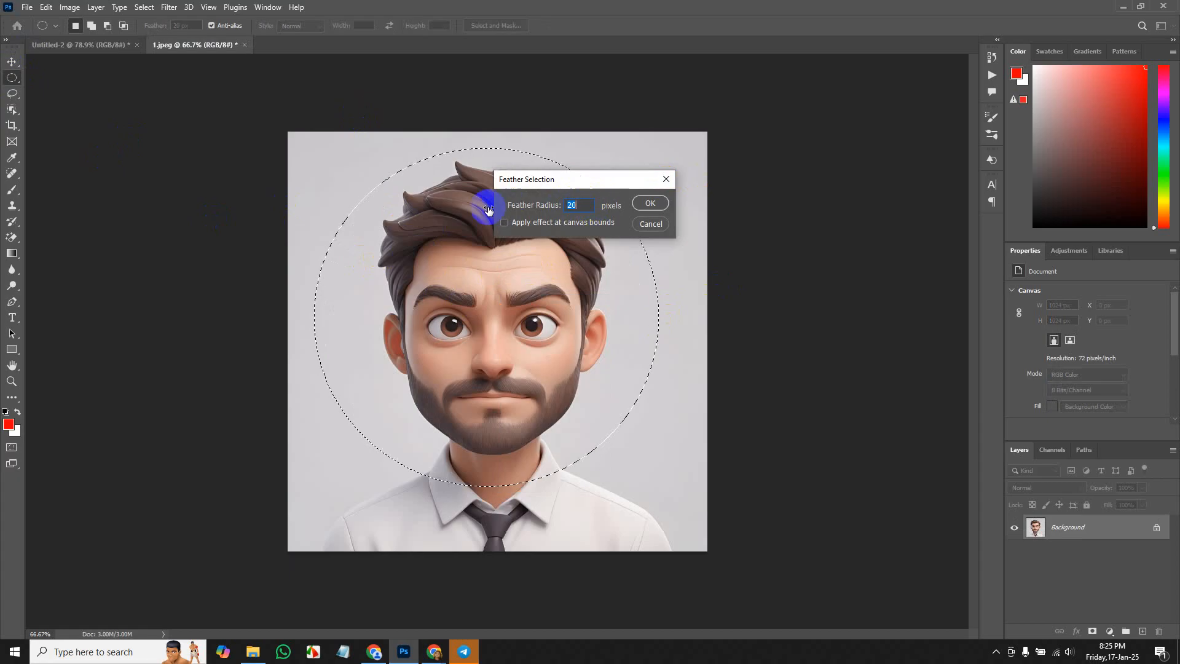
pyautogui.click(667, 201)
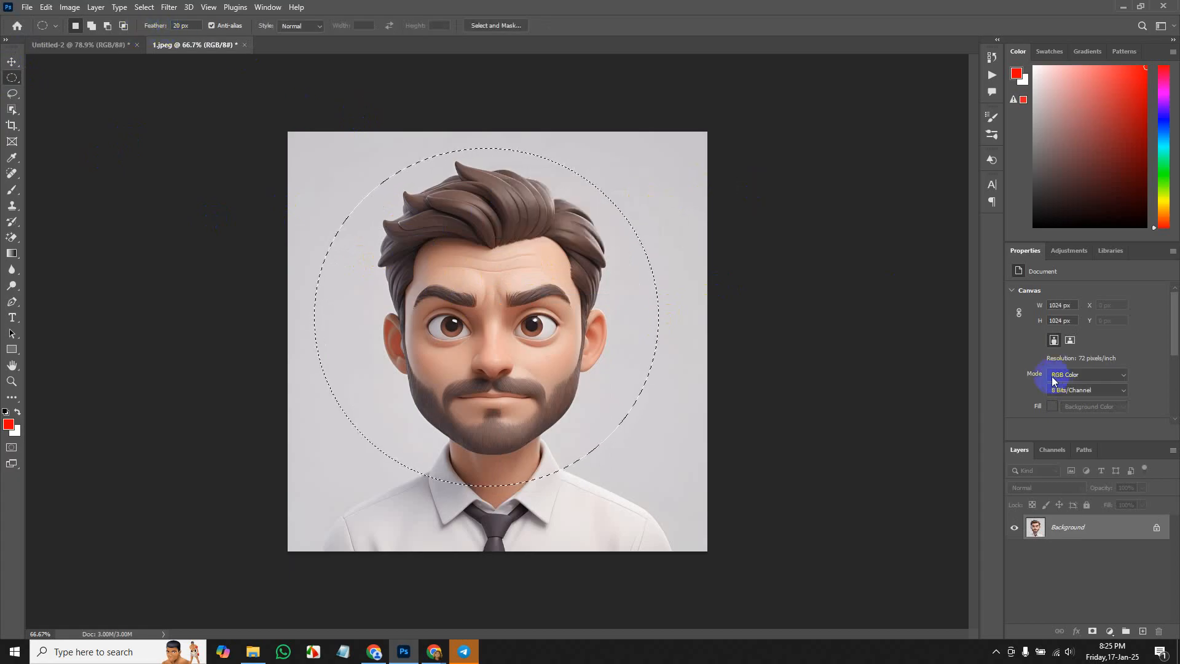
# Cut the feathered head selection from 1.jpeg and paste it into Untitled-2, keeping the Elliptical Marquee tool.
pyautogui.hotkey('ctrl', 'BackSpace')
pyautogui.click(78, 46)
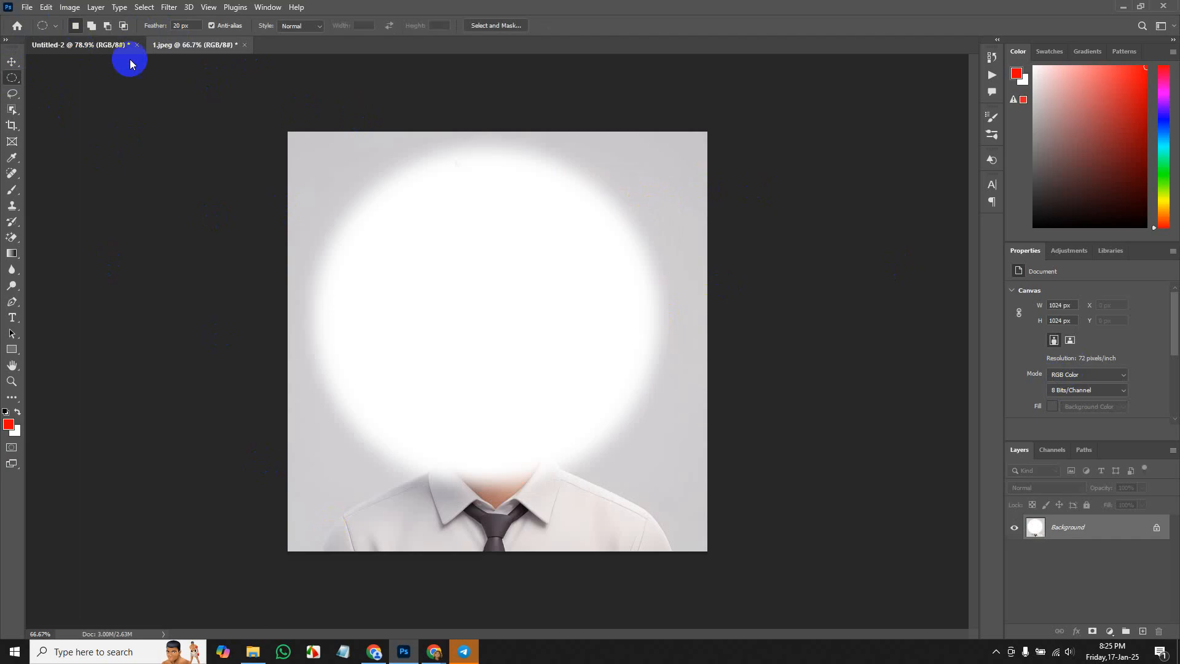
pyautogui.hotkey('ctrl', 'v')
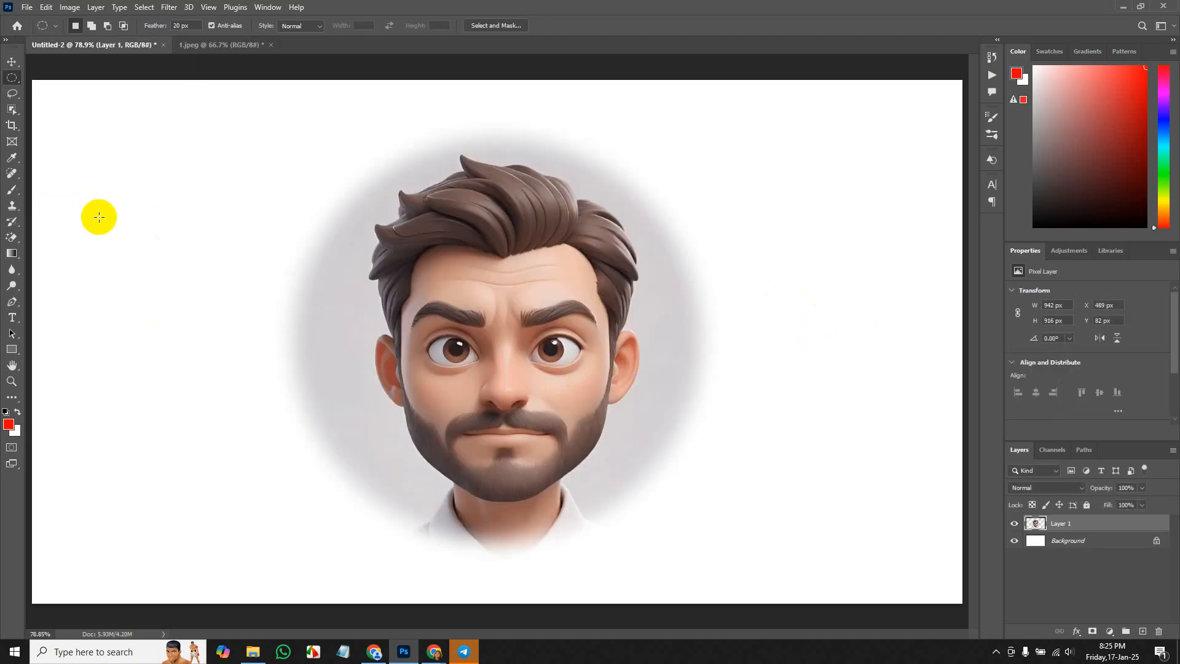
pyautogui.rightClick(12, 78)
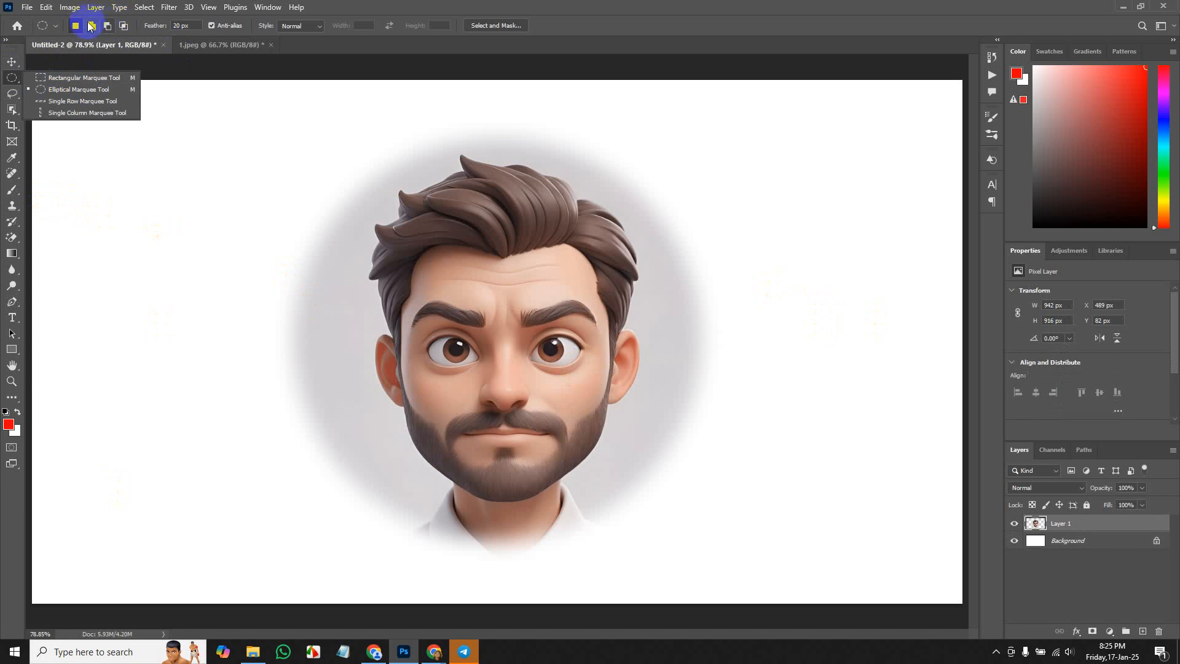
pyautogui.click(72, 89)
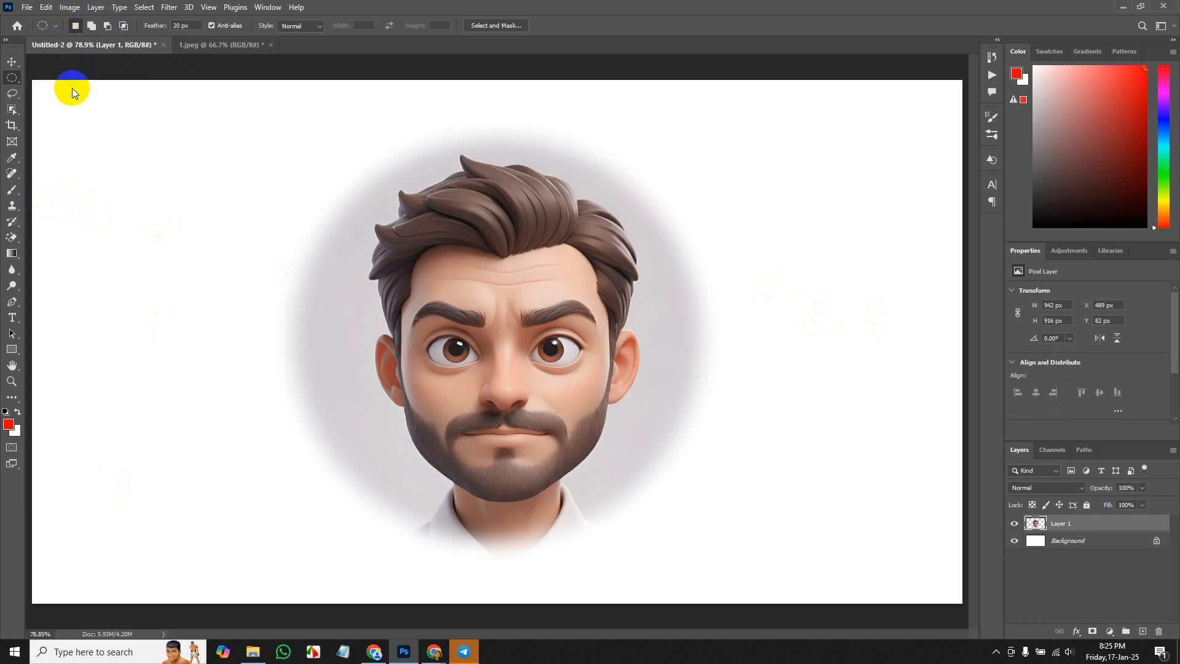
# Undo the head paste in Untitled-2 and the cut in 1.jpeg, and clear the selection around the head.
pyautogui.hotkey('ctrl', 'z')
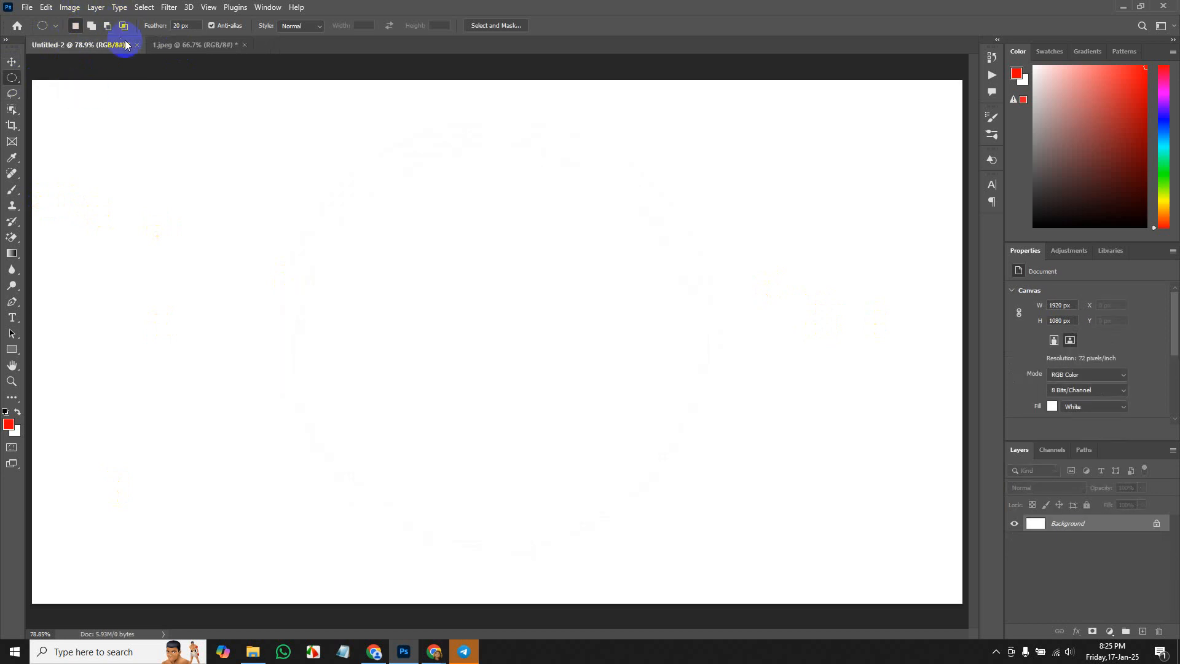
pyautogui.click(172, 45)
pyautogui.hotkey('ctrl', 'z')
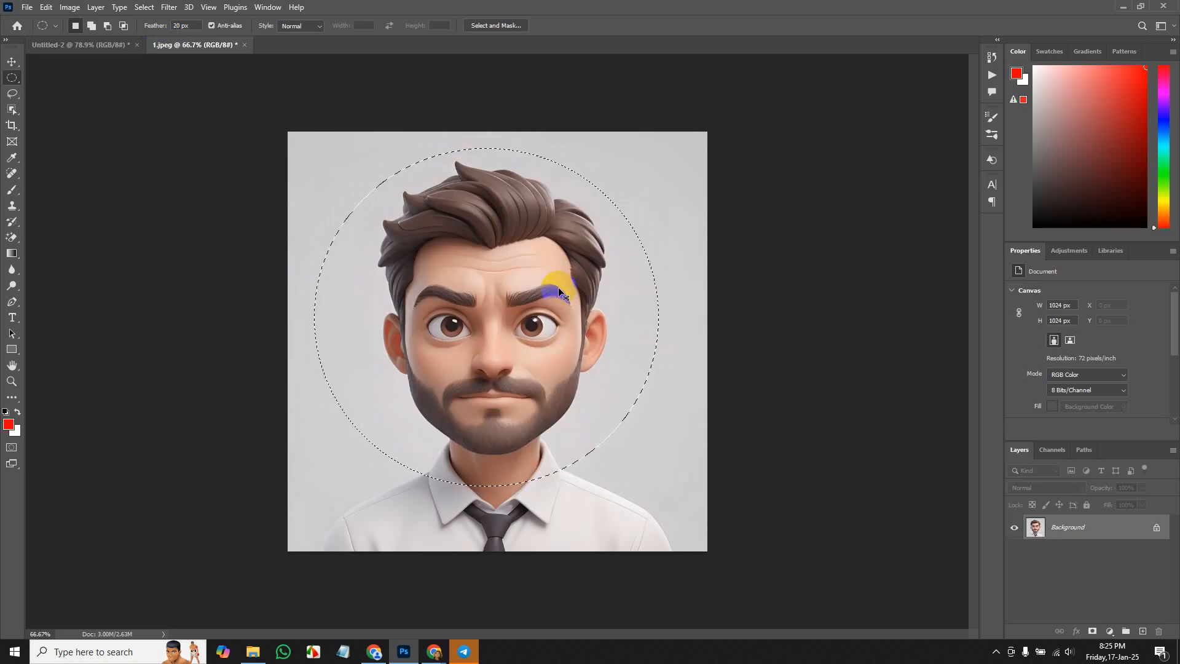
pyautogui.click(352, 153)
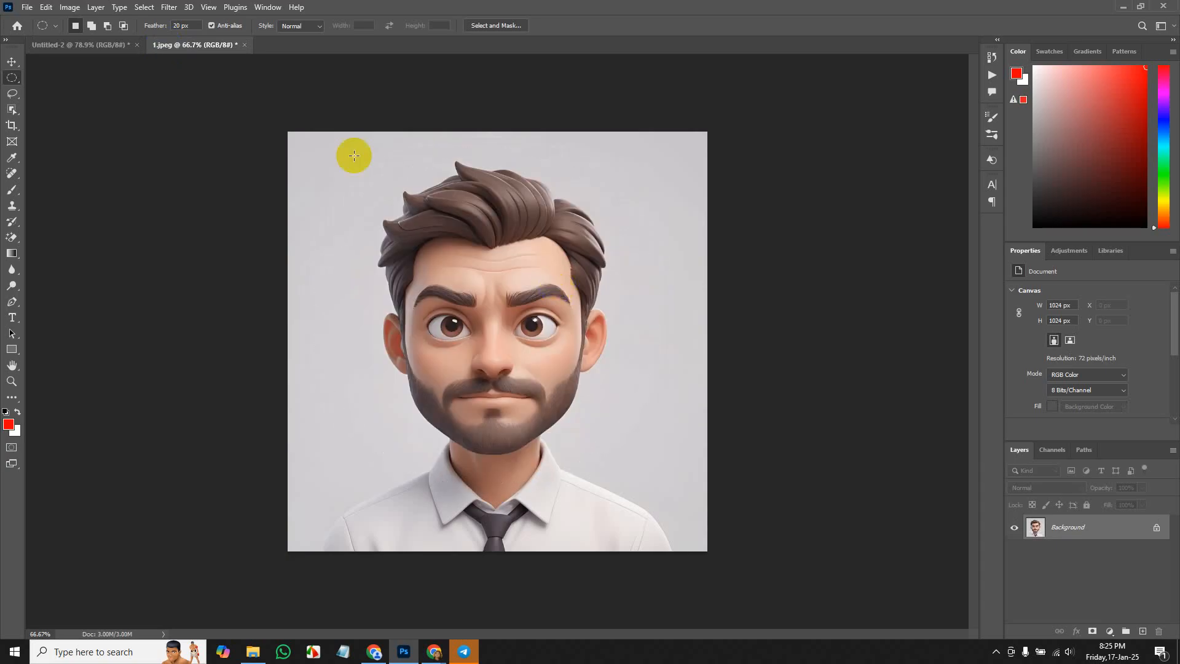
# Draw a nearly circular selection in Untitled-2, add a larger overlapping ellipse in Add to Selection mode, and undo the addition.
pyautogui.click(102, 46)
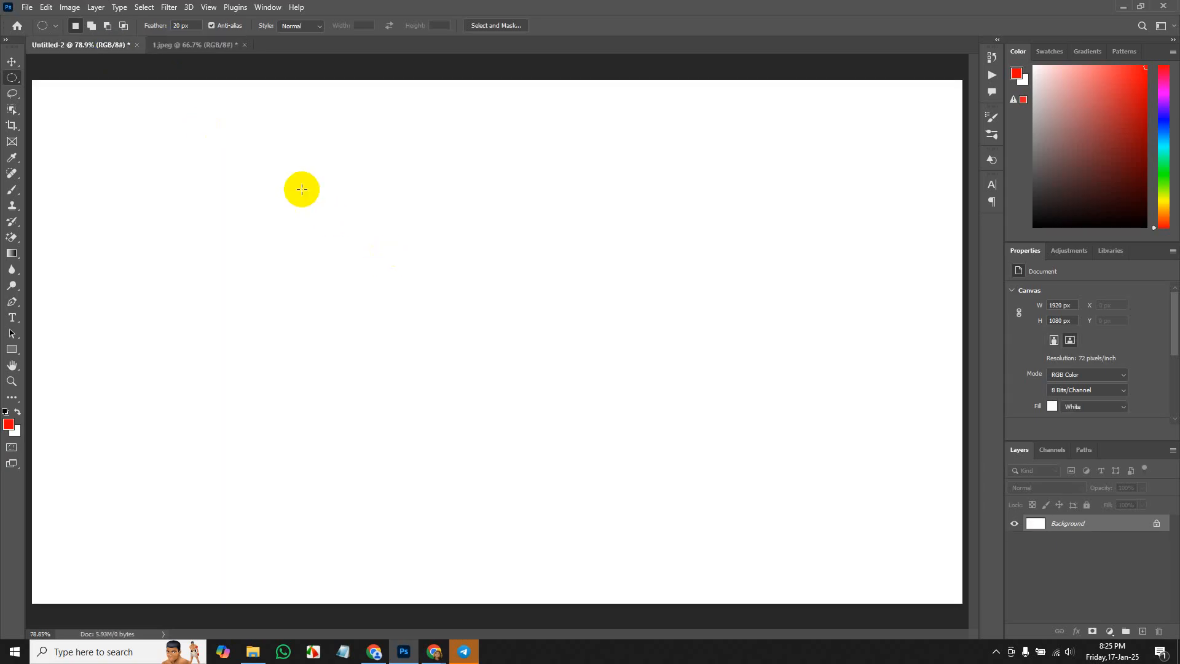
pyautogui.moveTo(260, 184); pyautogui.dragTo(591, 499)
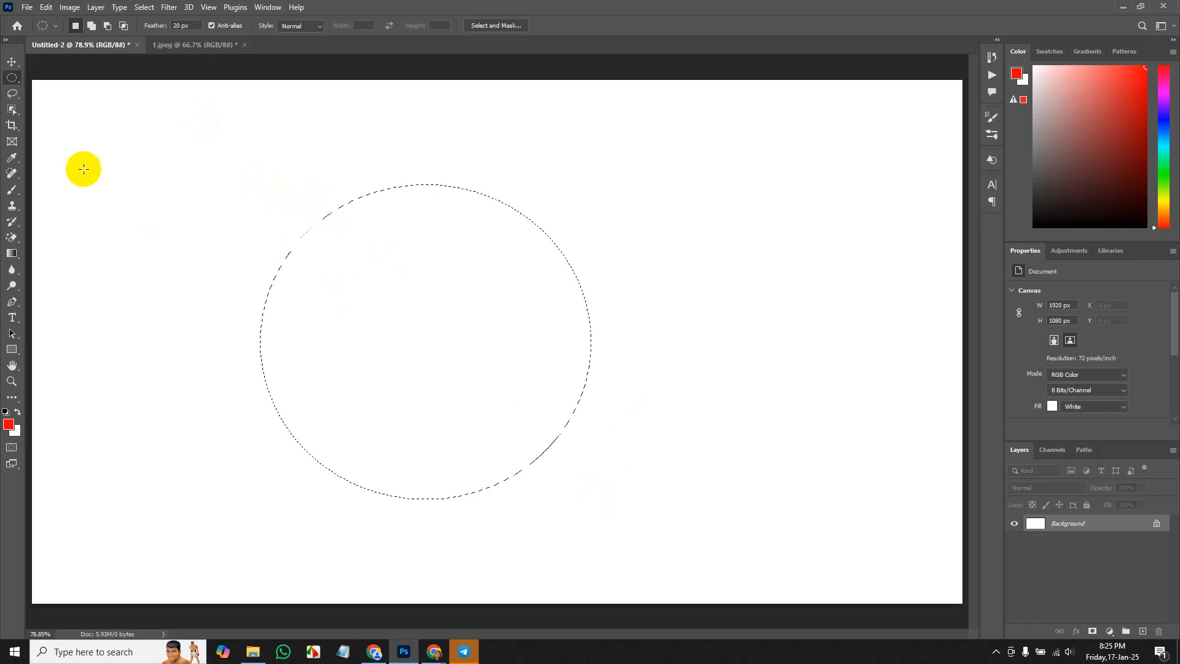
pyautogui.click(91, 26)
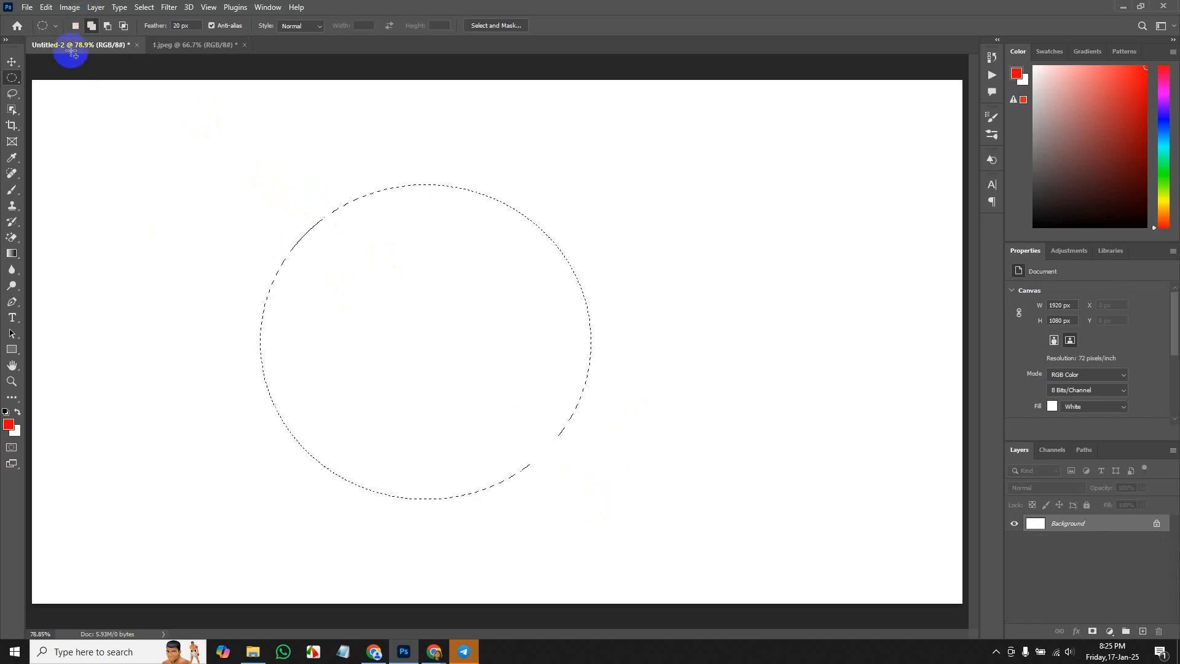
pyautogui.moveTo(295, 147); pyautogui.dragTo(674, 474)
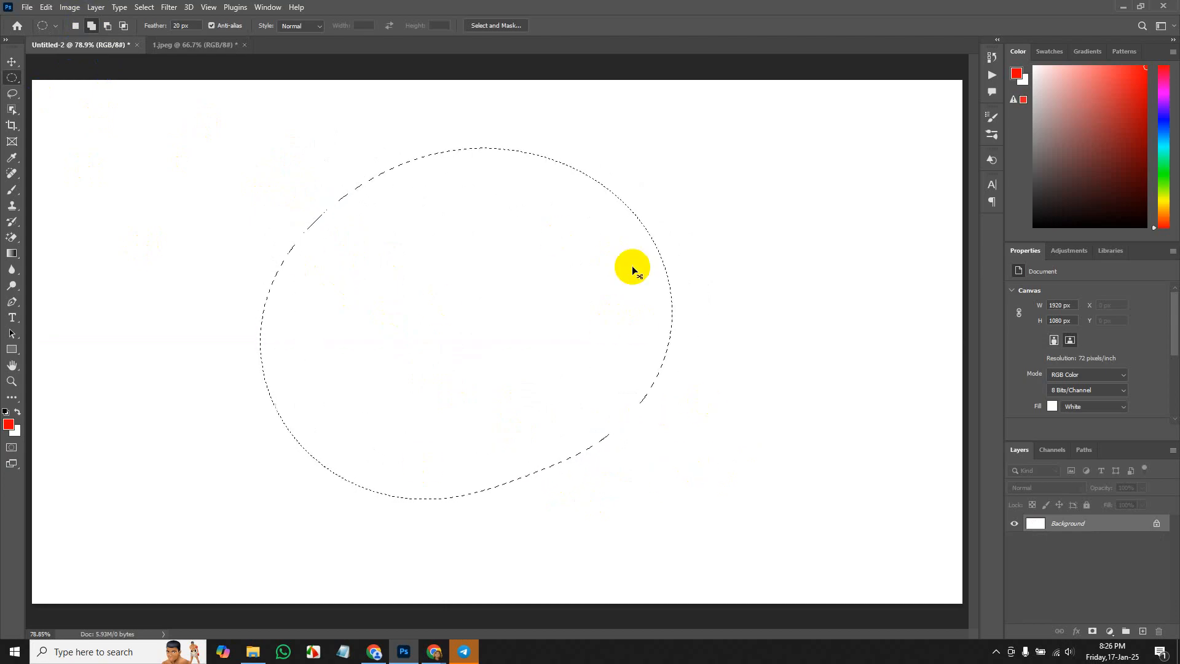
pyautogui.hotkey('ctrl', 'z')
# Subtract an overlapping ellipse from the circular selection to form a crescent, and fill it with the red foreground color.
pyautogui.click(109, 26)
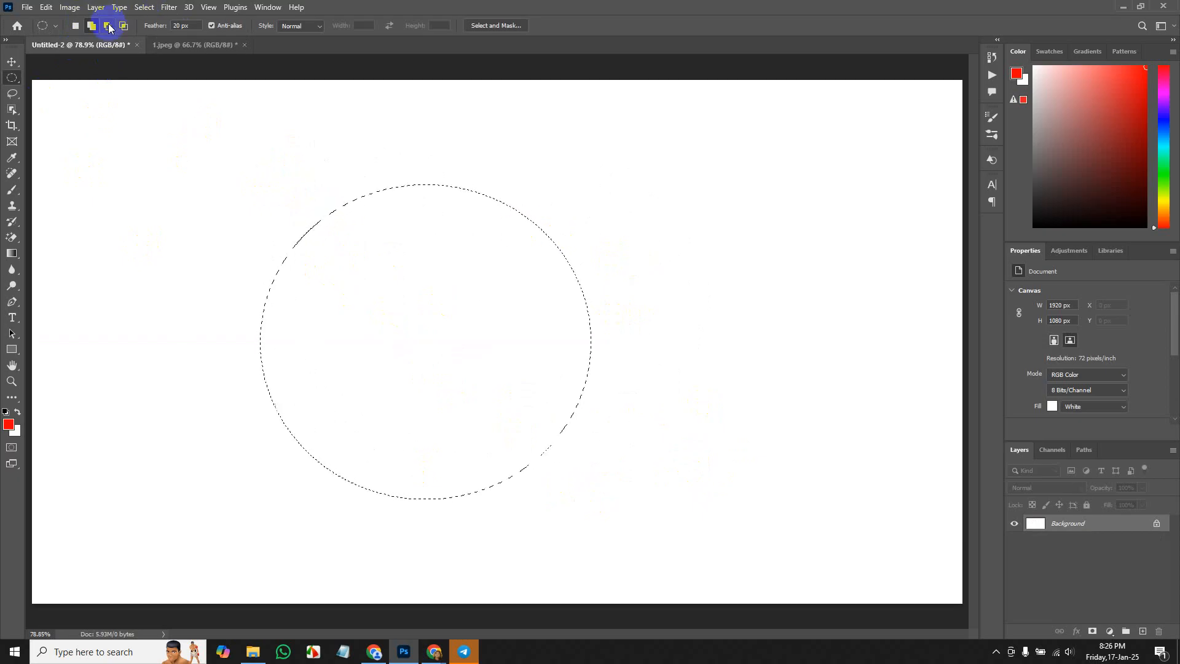
pyautogui.moveTo(372, 177); pyautogui.dragTo(704, 503)
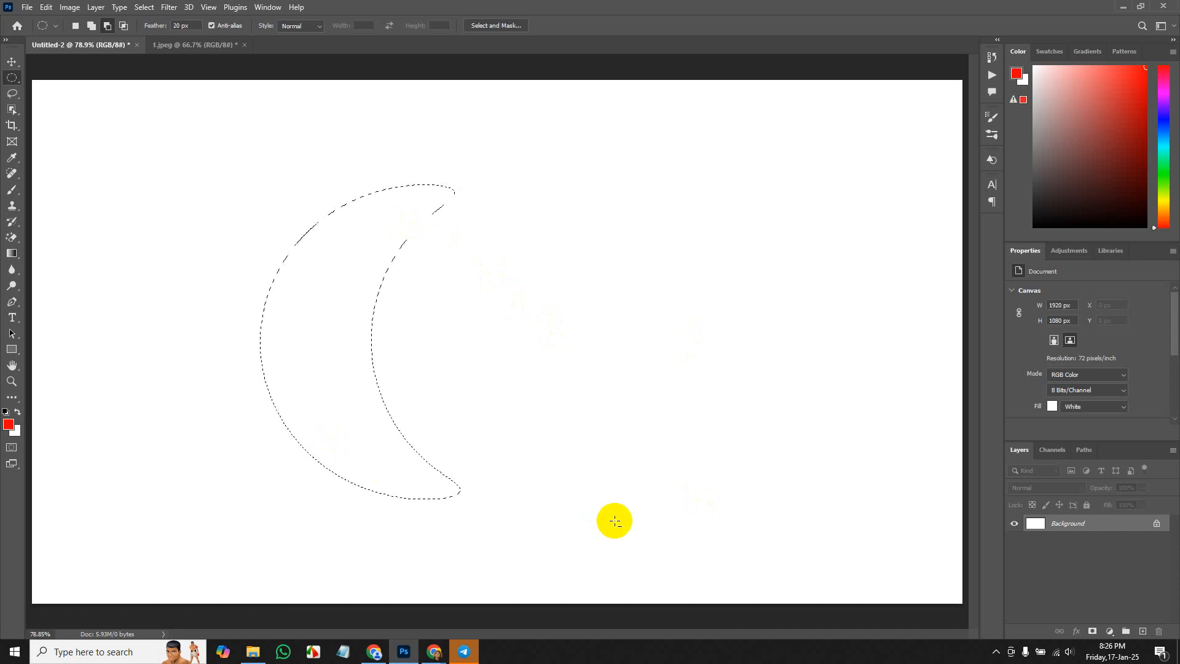
pyautogui.hotkey('alt', 'BackSpace')
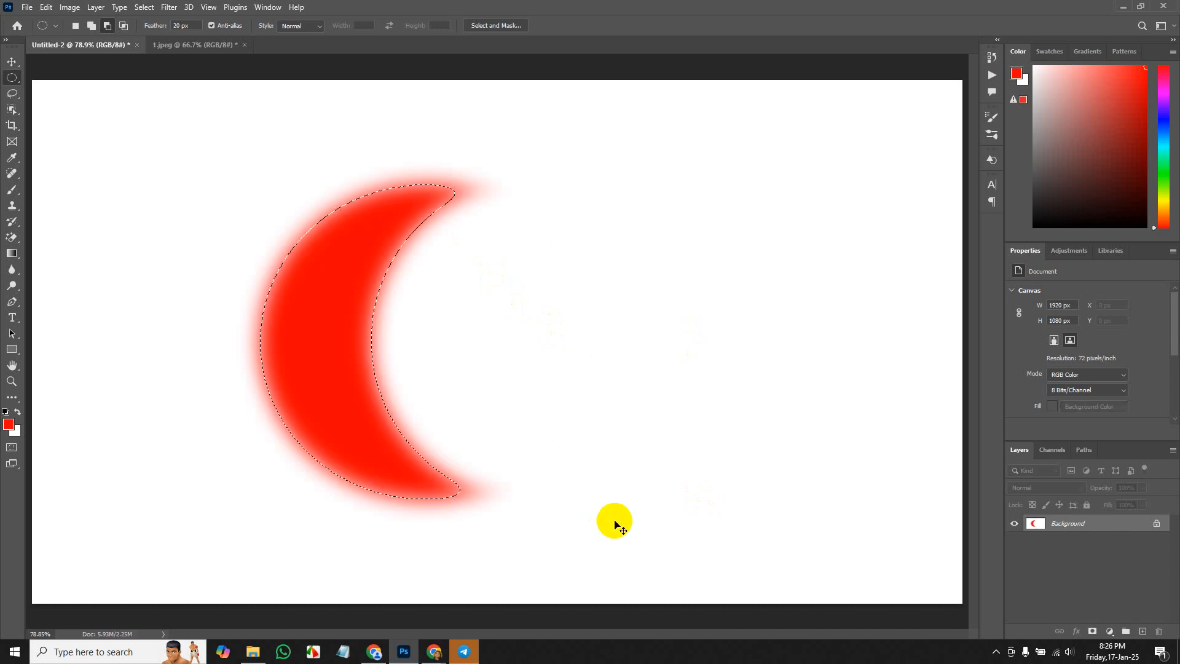
# Set the Elliptical Marquee feather to 0 px, and undo the red fill and the subtraction from the circular selection.
pyautogui.click(343, 205)
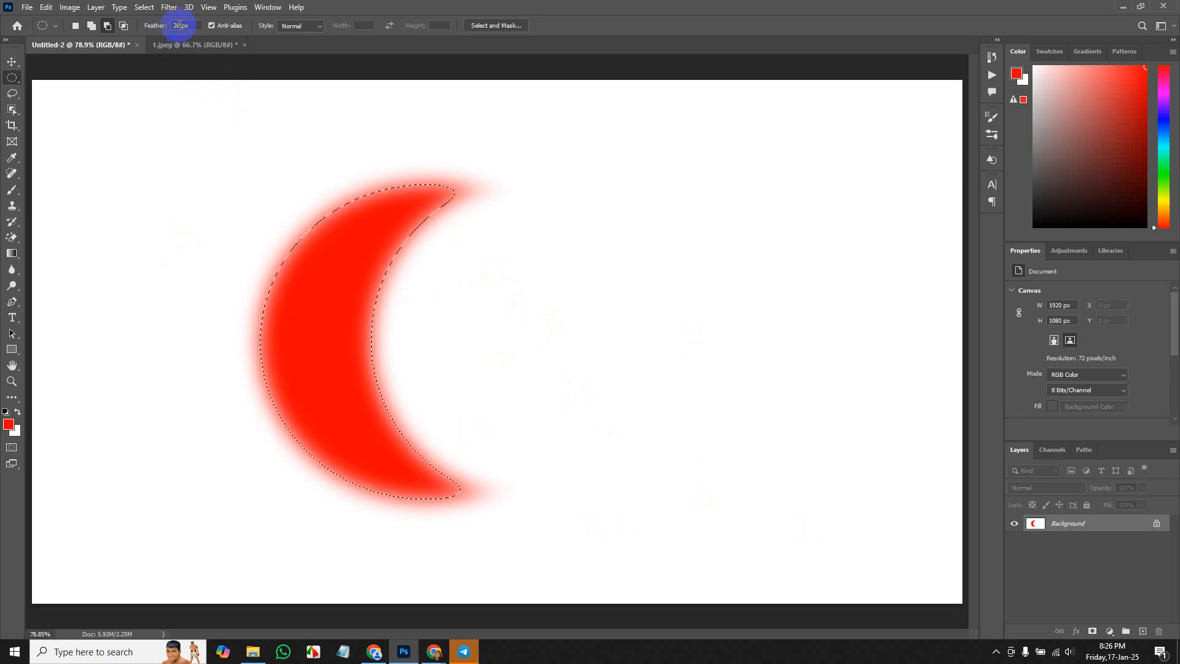
pyautogui.click(151, 25)
pyautogui.write('0')
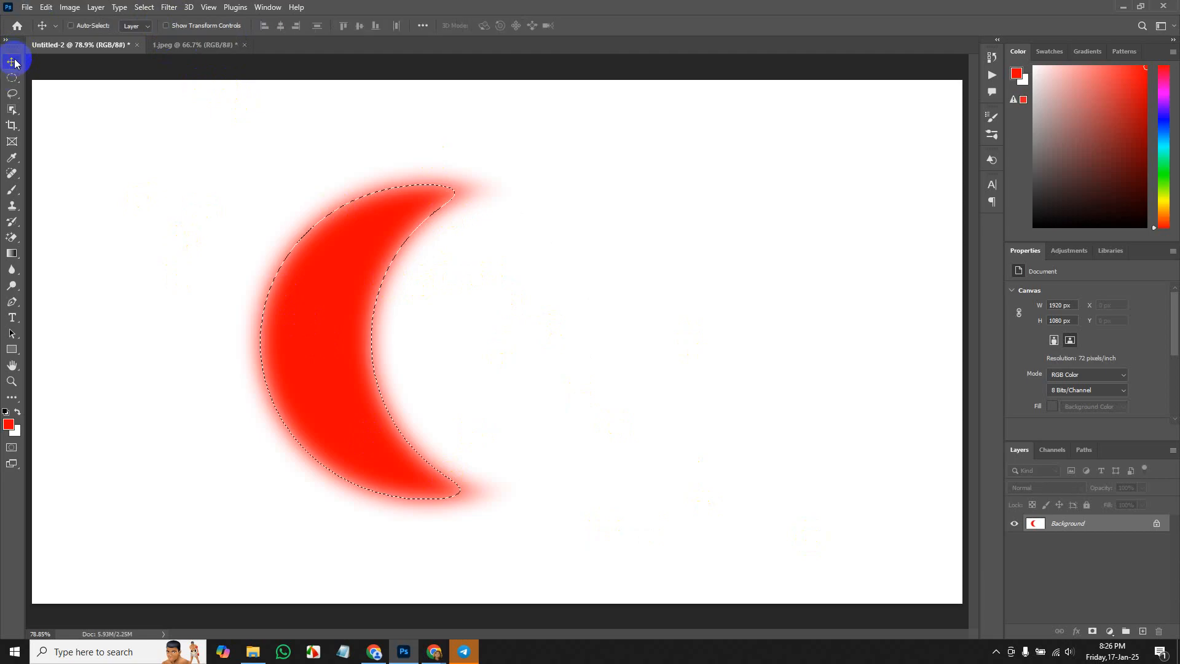
pyautogui.click(21, 78)
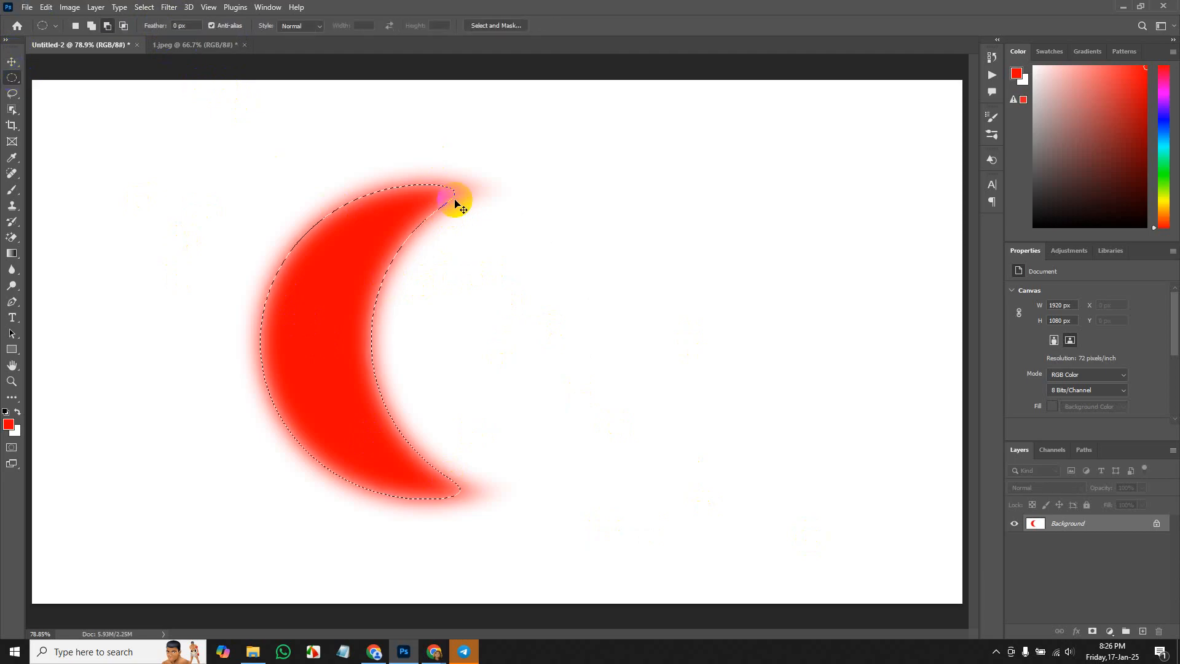
pyautogui.hotkey('ctrl', 'z')
pyautogui.hotkey('ctrl', 'z')
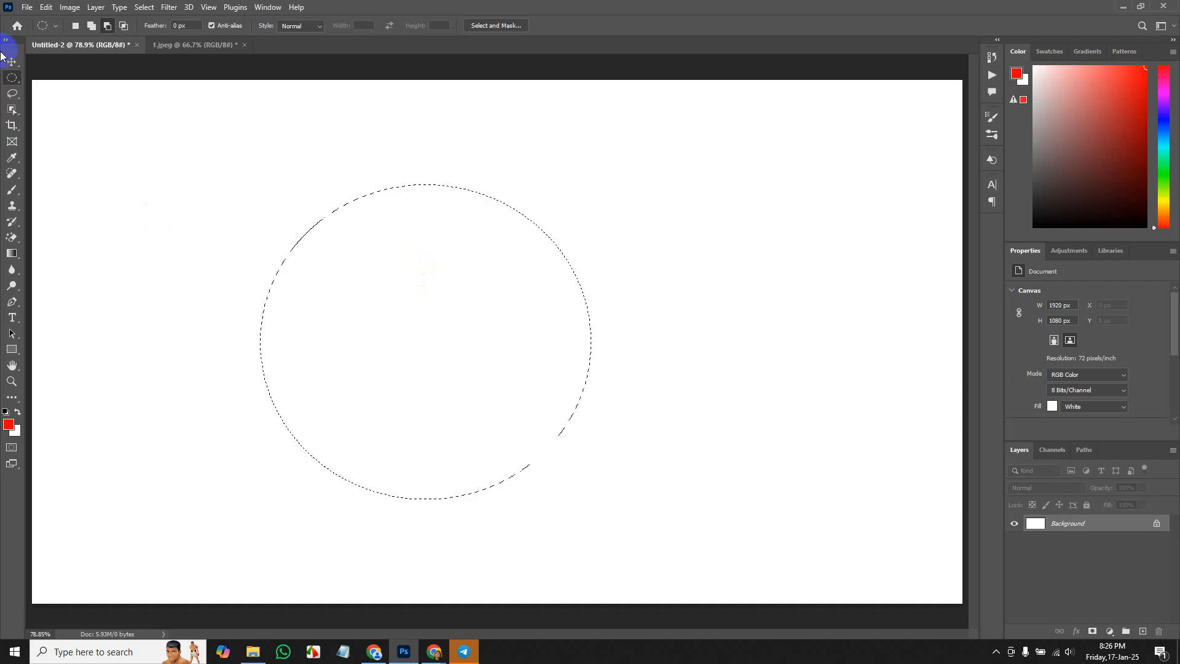
# Subtract an unfeathered ellipse from the upper part of the circular selection and fill the remaining crescent with red.
pyautogui.moveTo(274, 117); pyautogui.dragTo(673, 455)
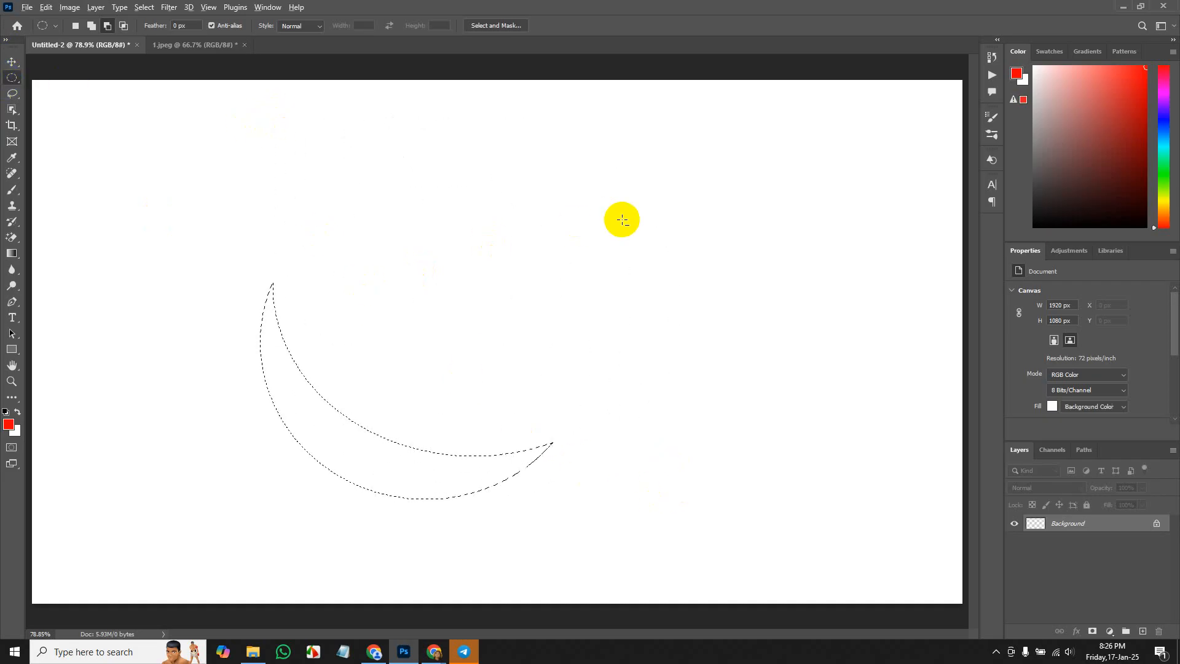
pyautogui.hotkey('alt', 'Delete')
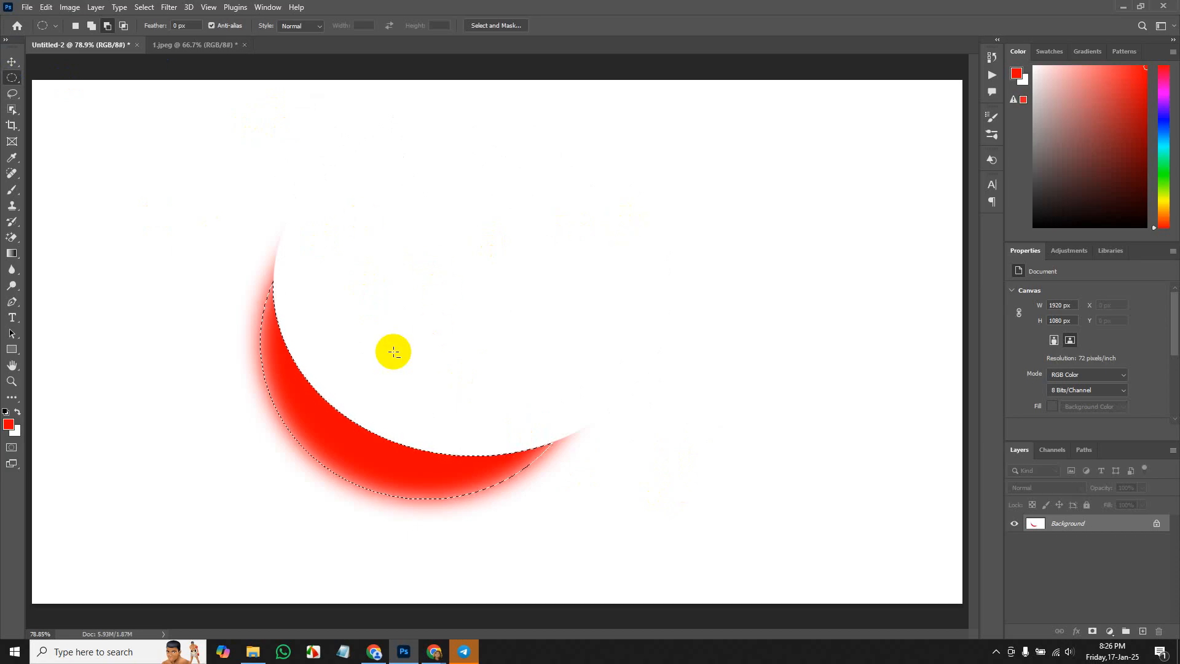
# Clear the crescent selection and try to move the red crescent with the Move tool, keeping the Background layer unconverted.
pyautogui.click(11, 63)
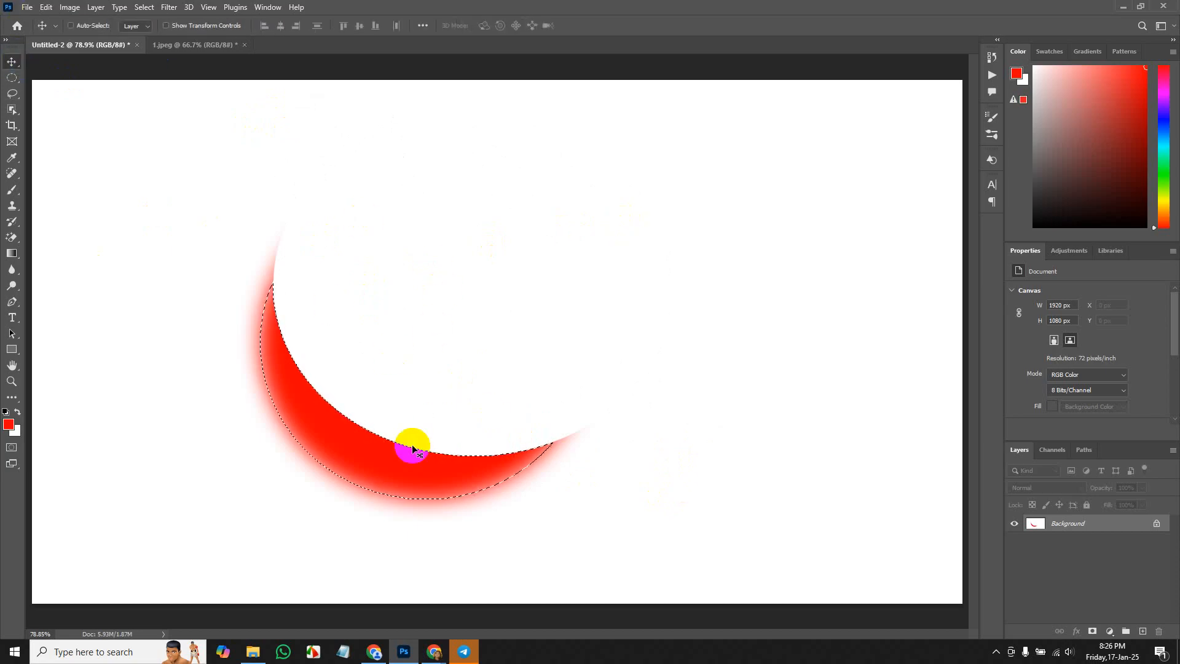
pyautogui.hotkey('ctrl', 'd')
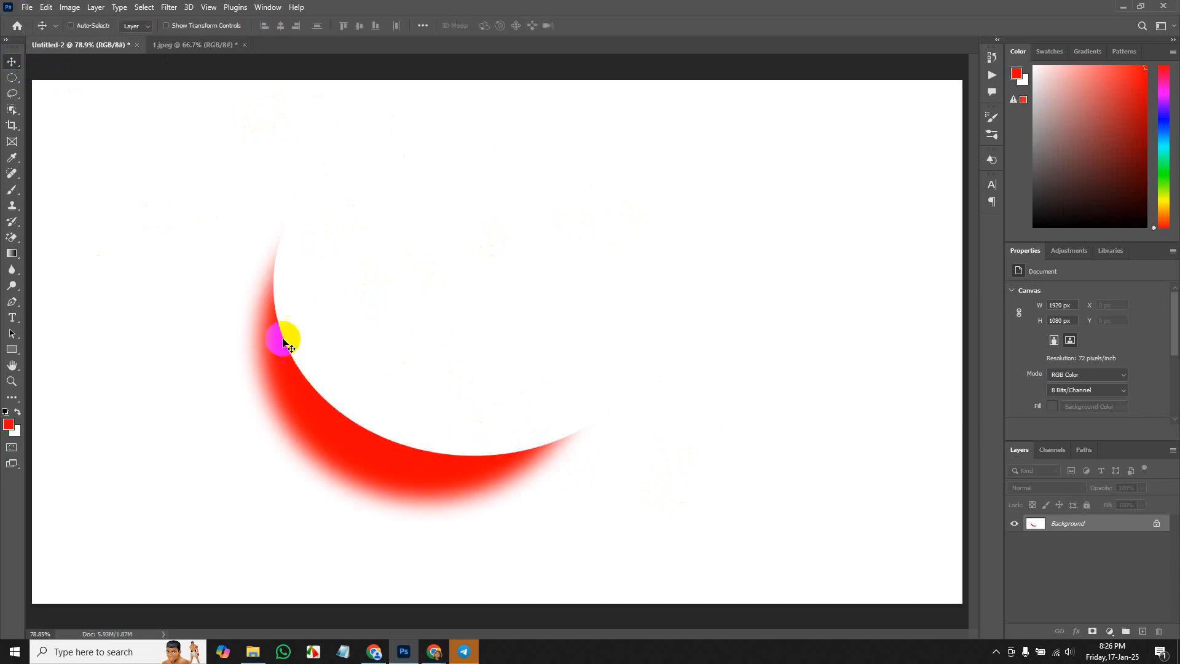
pyautogui.moveTo(372, 452); pyautogui.dragTo(459, 401)
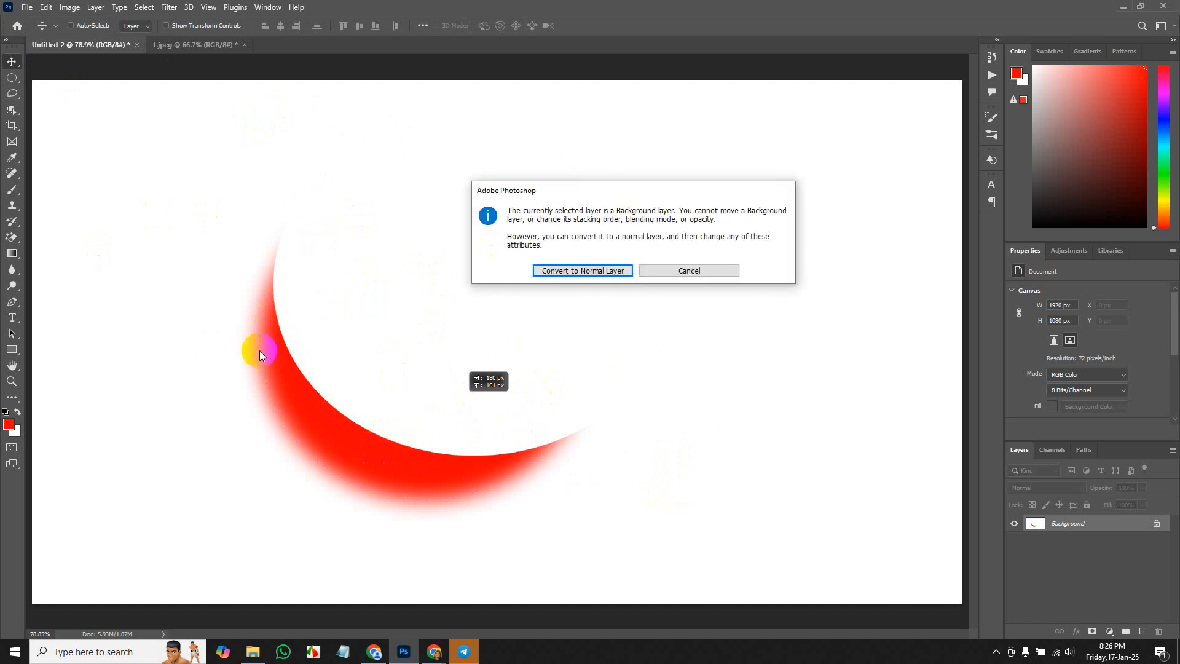
pyautogui.click(672, 263)
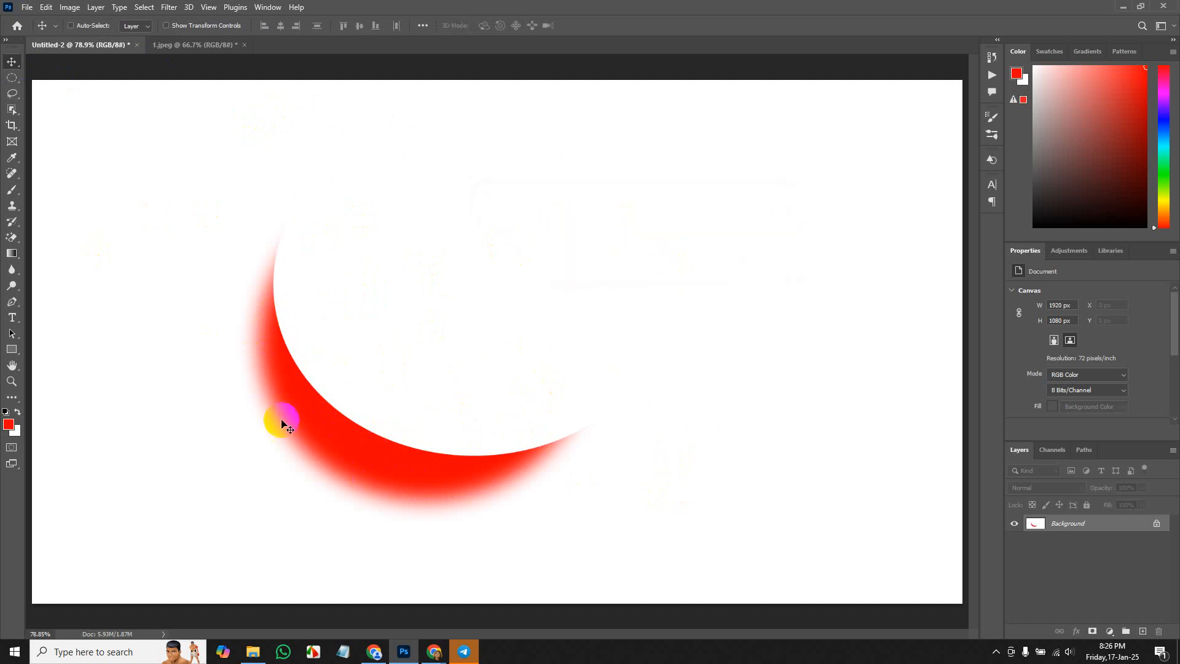
# Set the Elliptical Marquee to New Selection mode and switch to the Rectangular Marquee tool.
pyautogui.rightClick(12, 77)
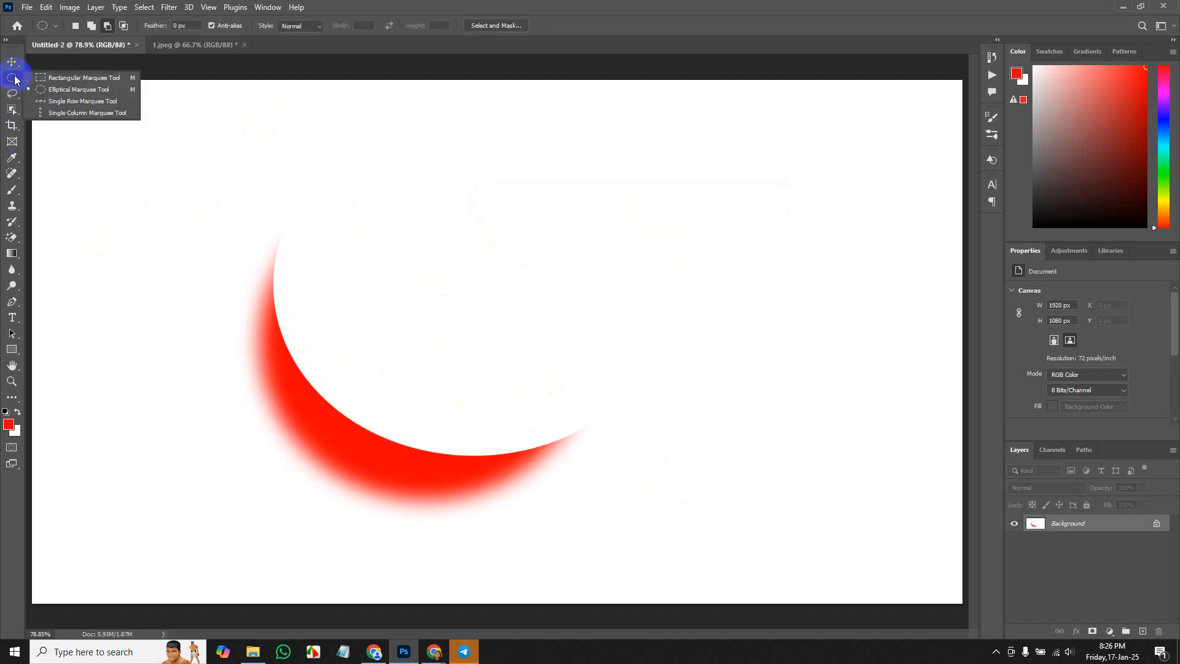
pyautogui.click(55, 87)
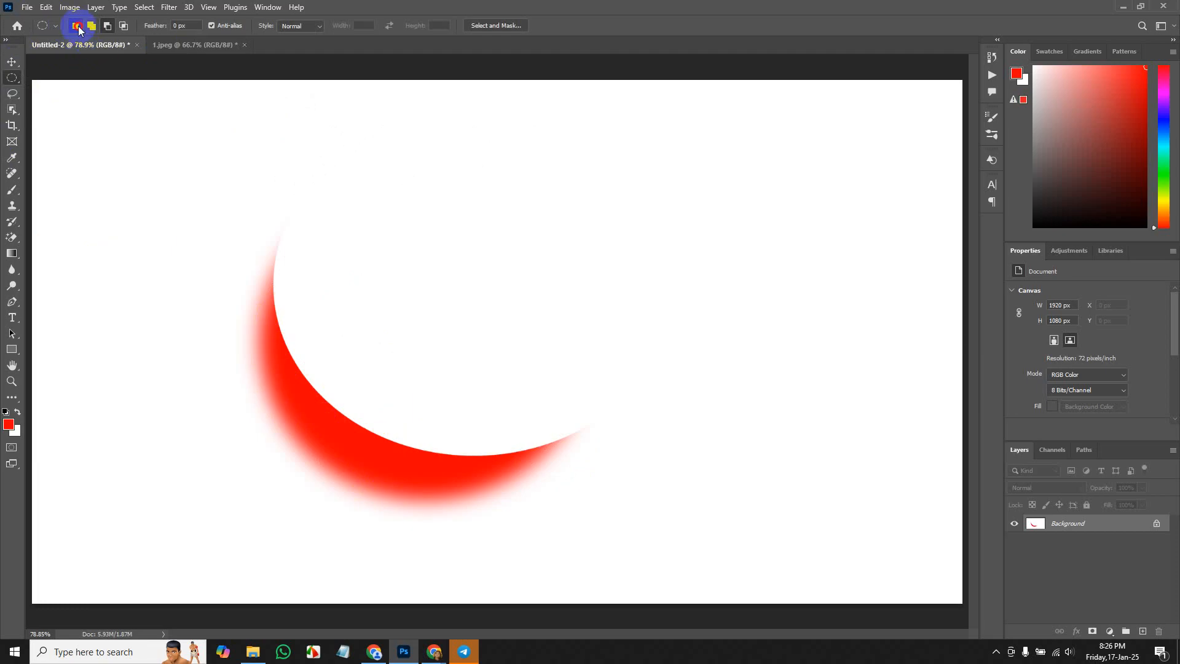
pyautogui.rightClick(13, 77)
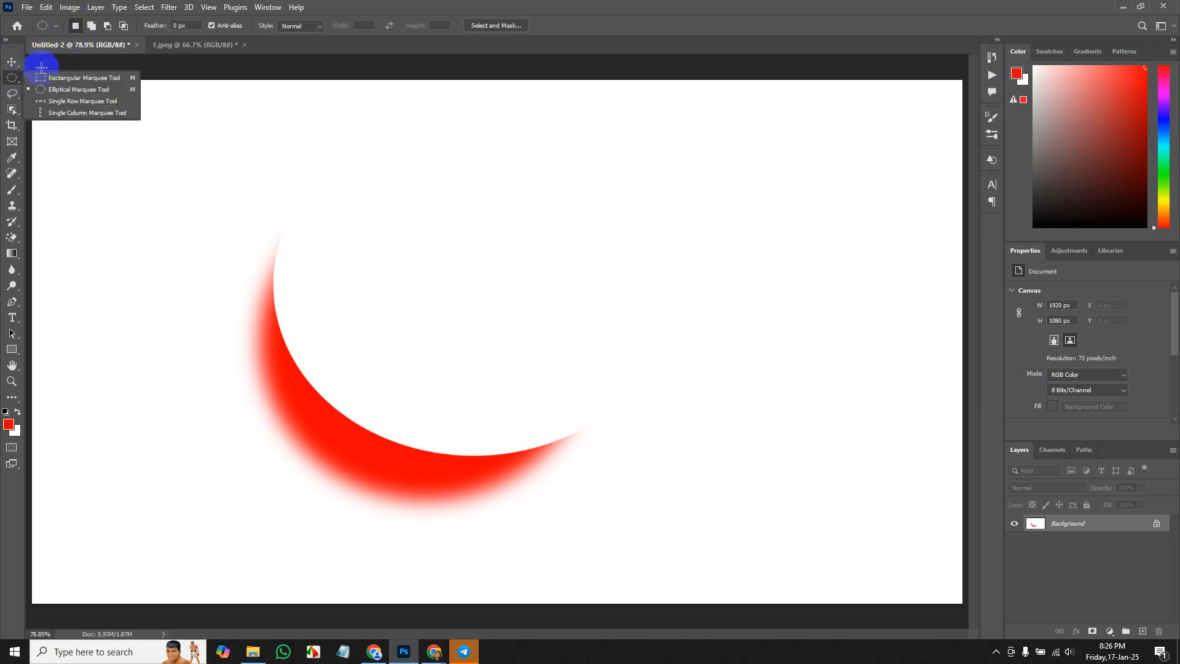
pyautogui.click(58, 77)
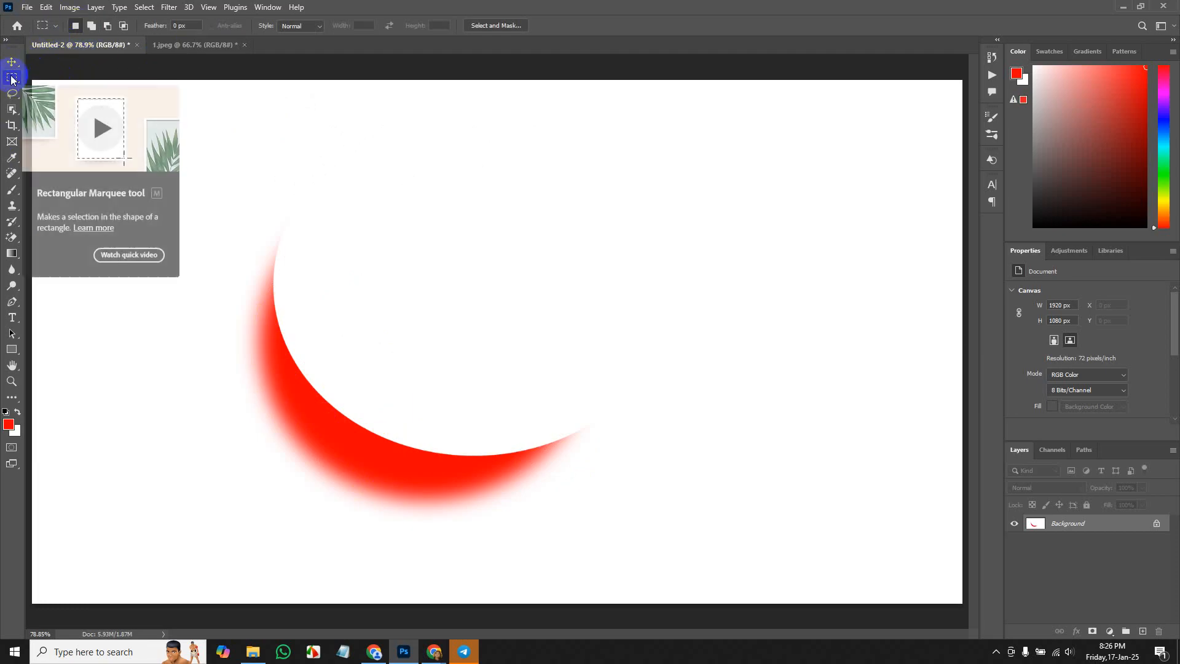
pyautogui.rightClick(13, 78)
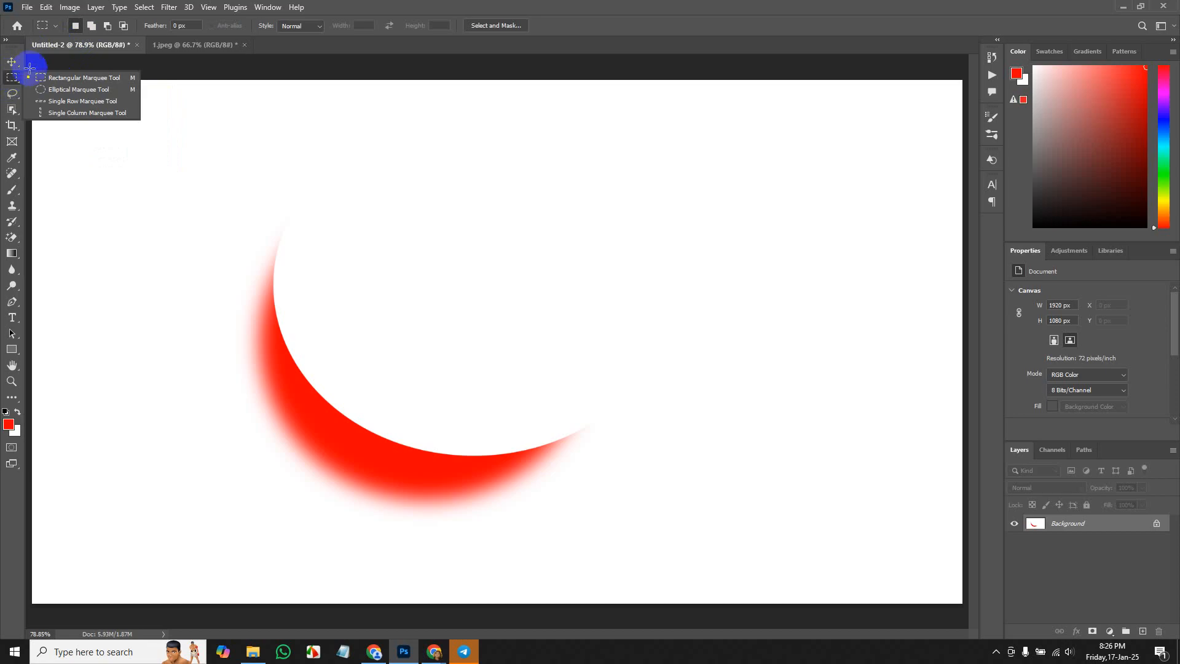
# Activate the Move tool and undo the crescent fill and its selections until the Untitled-2 canvas is blank.
pyautogui.click(12, 62)
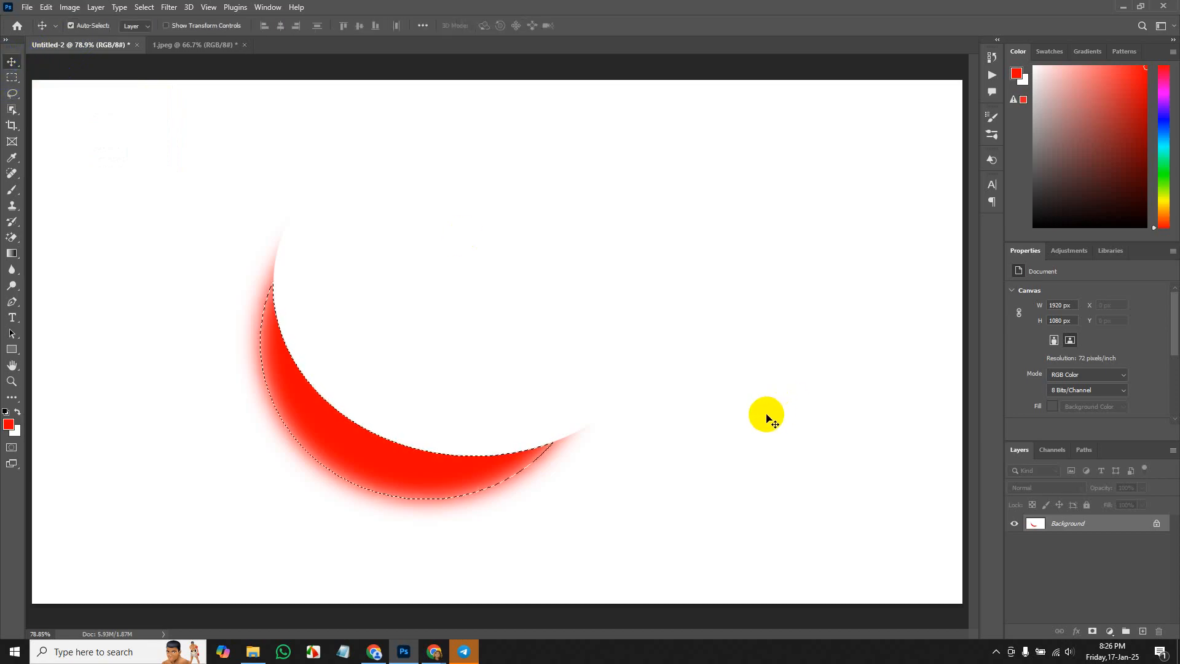
pyautogui.hotkey('ctrl', 'BackSpace')
pyautogui.hotkey('ctrl', 'z')
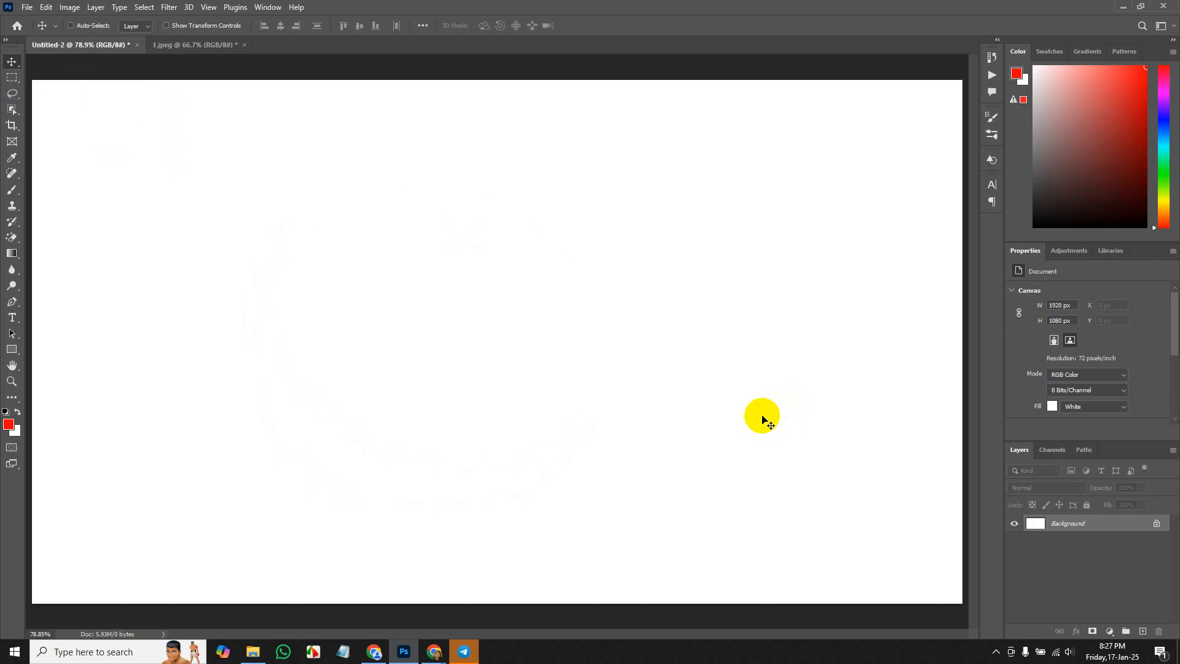
# Switch to the 1.jpeg document, review the marquee tool variants, and open the road image 2.jpg.
pyautogui.click(185, 48)
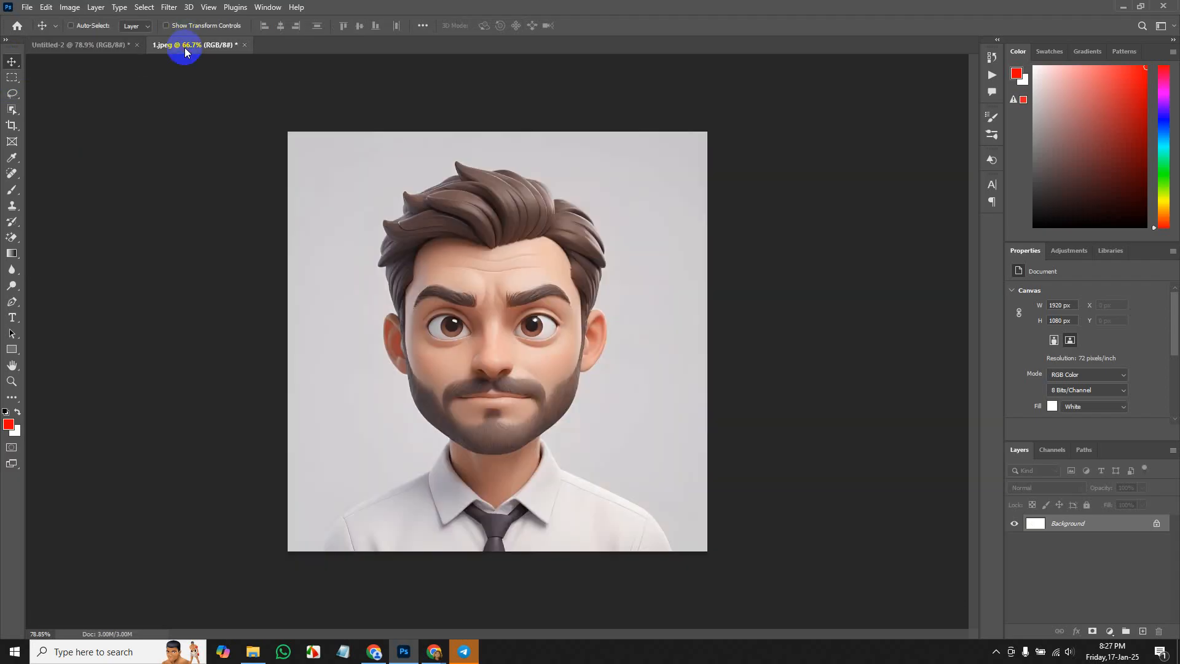
pyautogui.moveTo(11, 77); pyautogui.dragTo(177, 53)
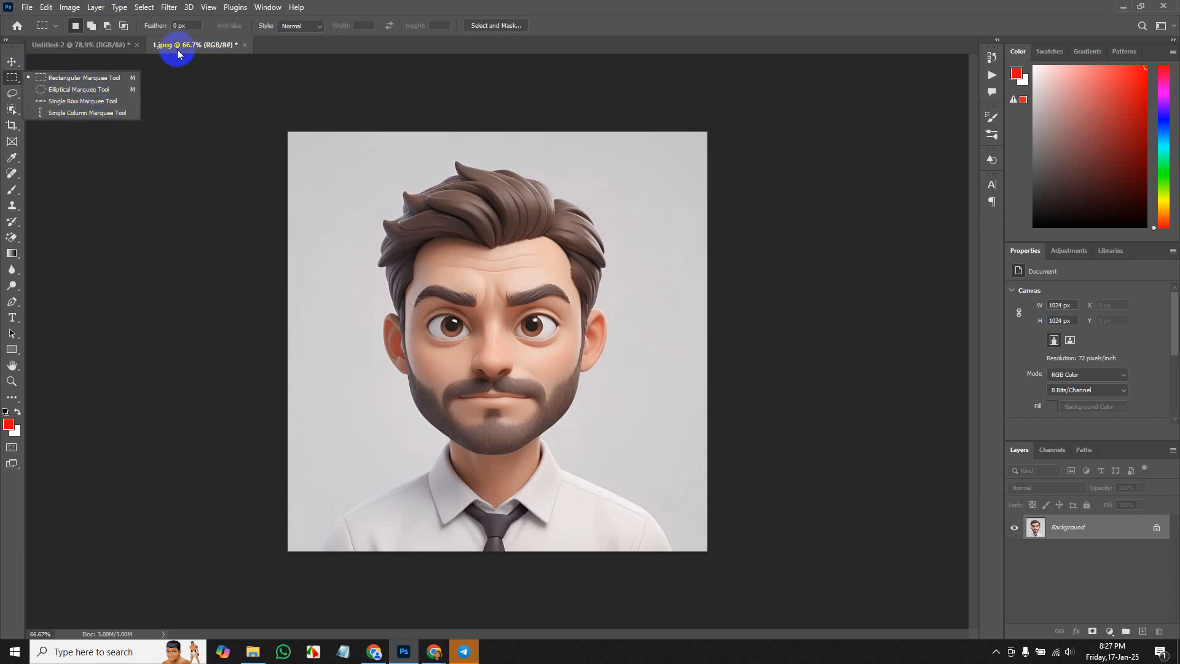
pyautogui.moveTo(45, 37); pyautogui.dragTo(42, 21)
pyautogui.click(31, 8)
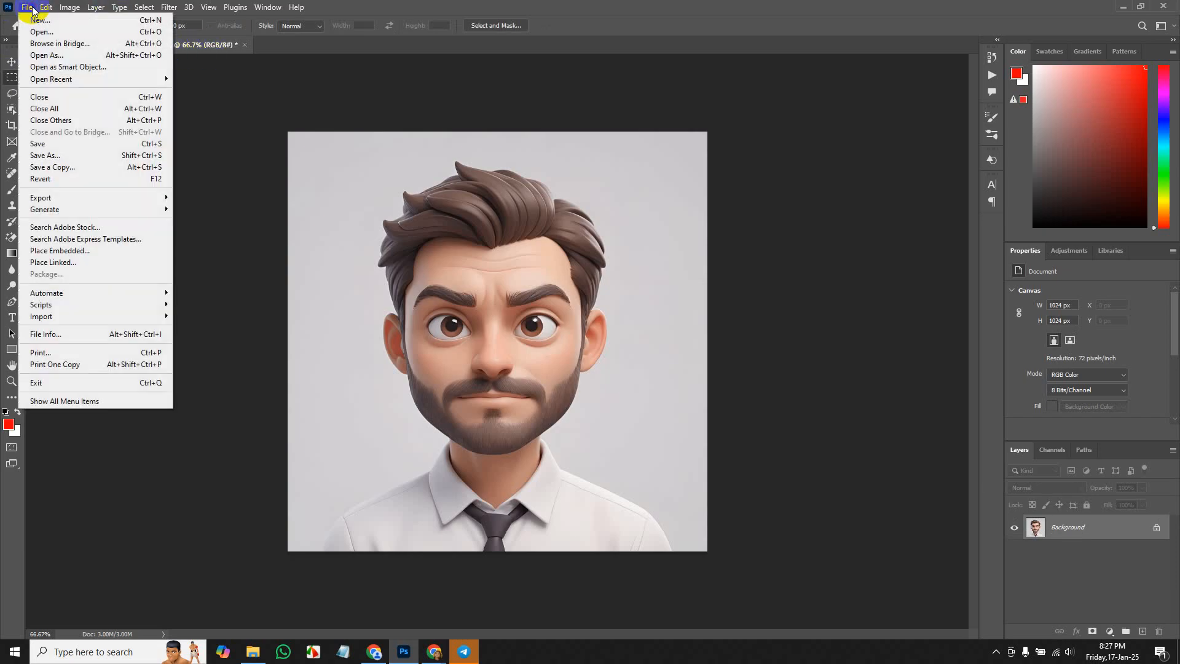
pyautogui.click(35, 35)
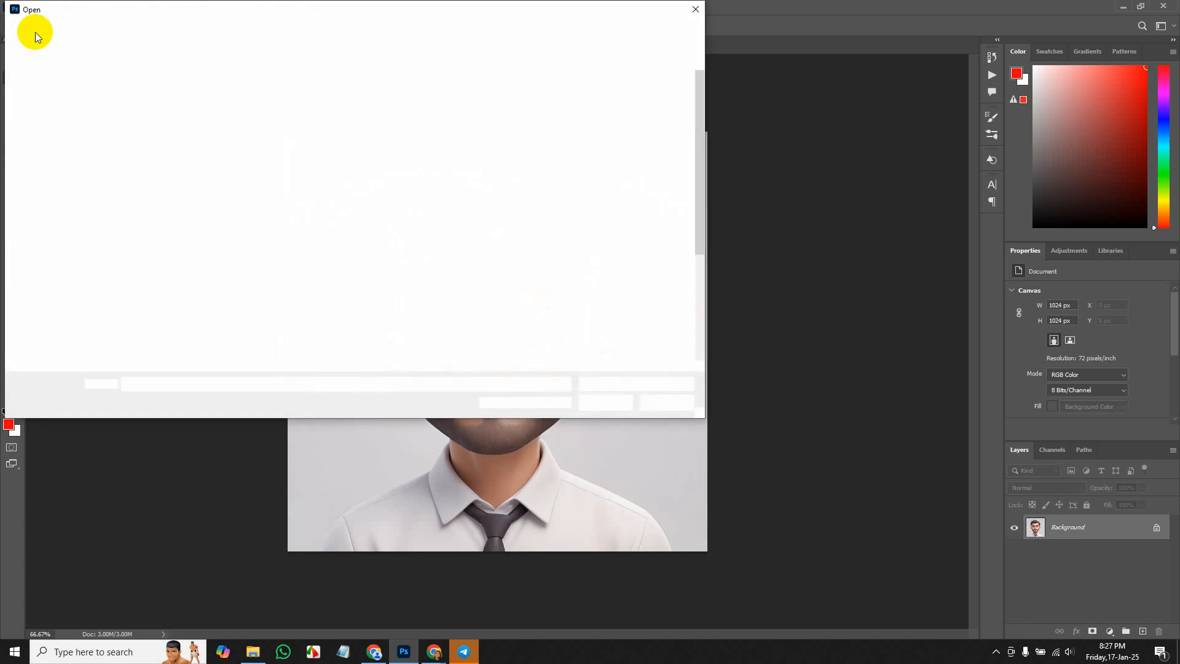
pyautogui.doubleClick(225, 89)
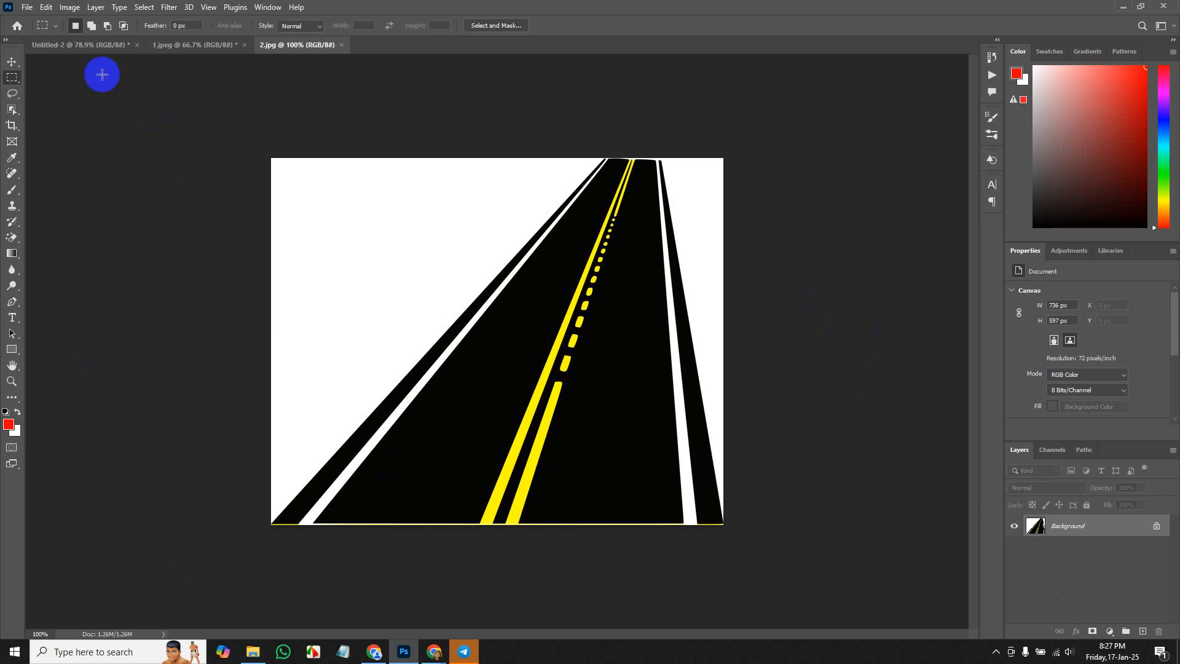
# Select a single pixel row across the road's lower part, stretch it down to the image's lower edge with Free Transform, and deselect.
pyautogui.rightClick(10, 77)
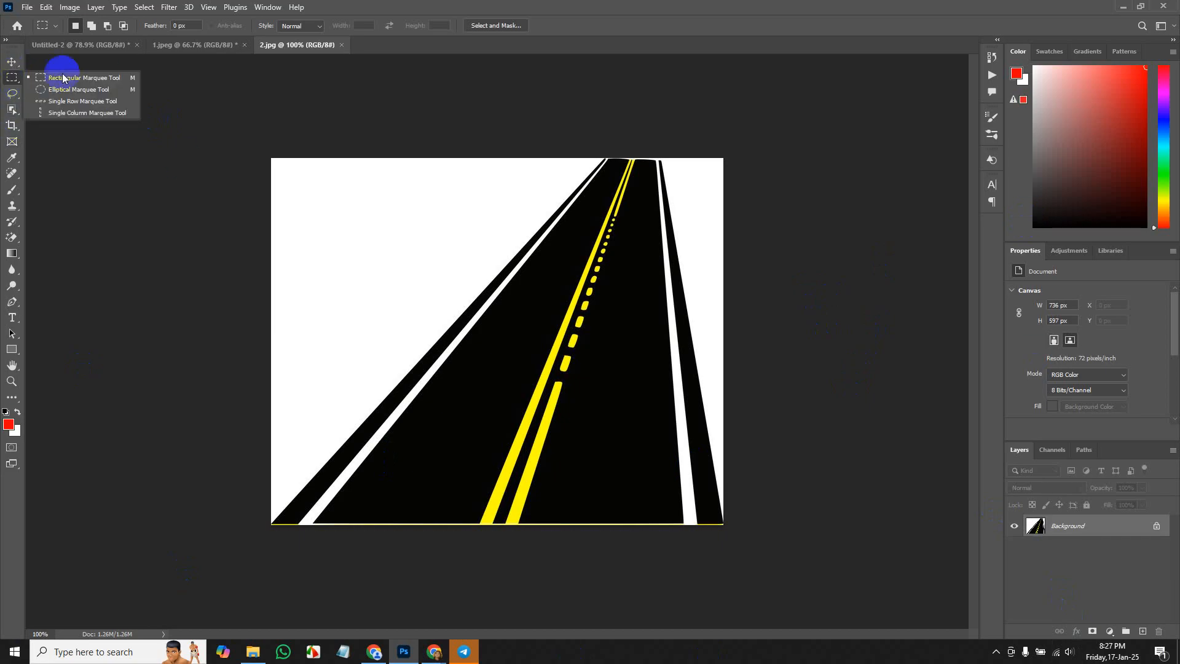
pyautogui.click(80, 102)
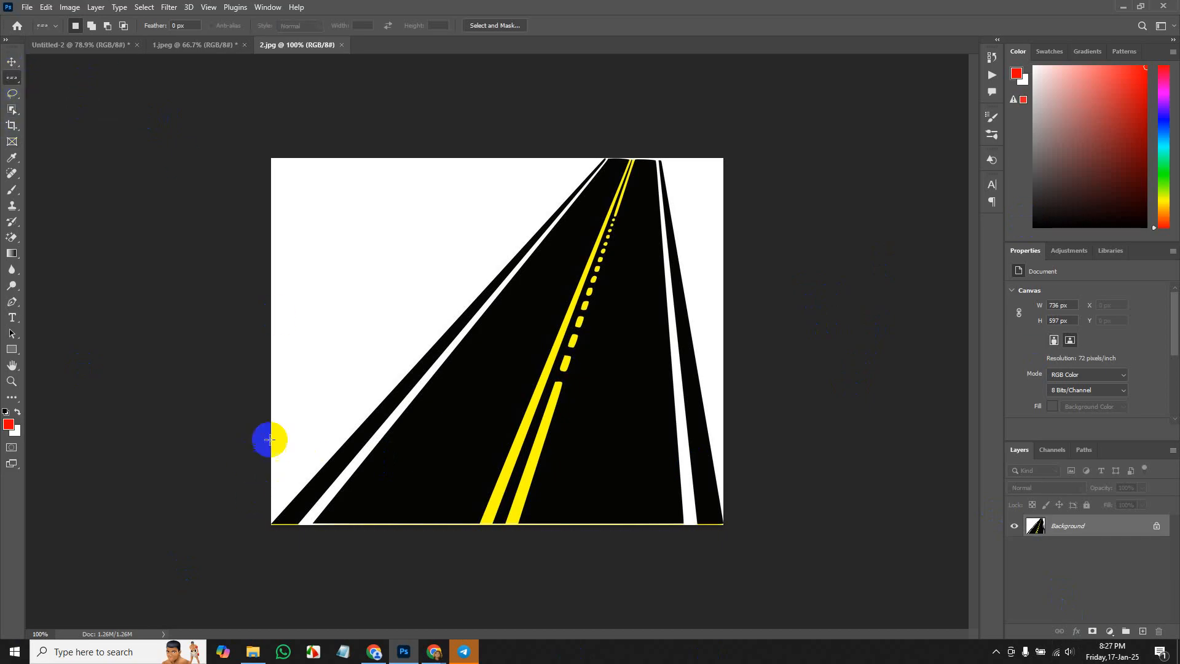
pyautogui.click(271, 415)
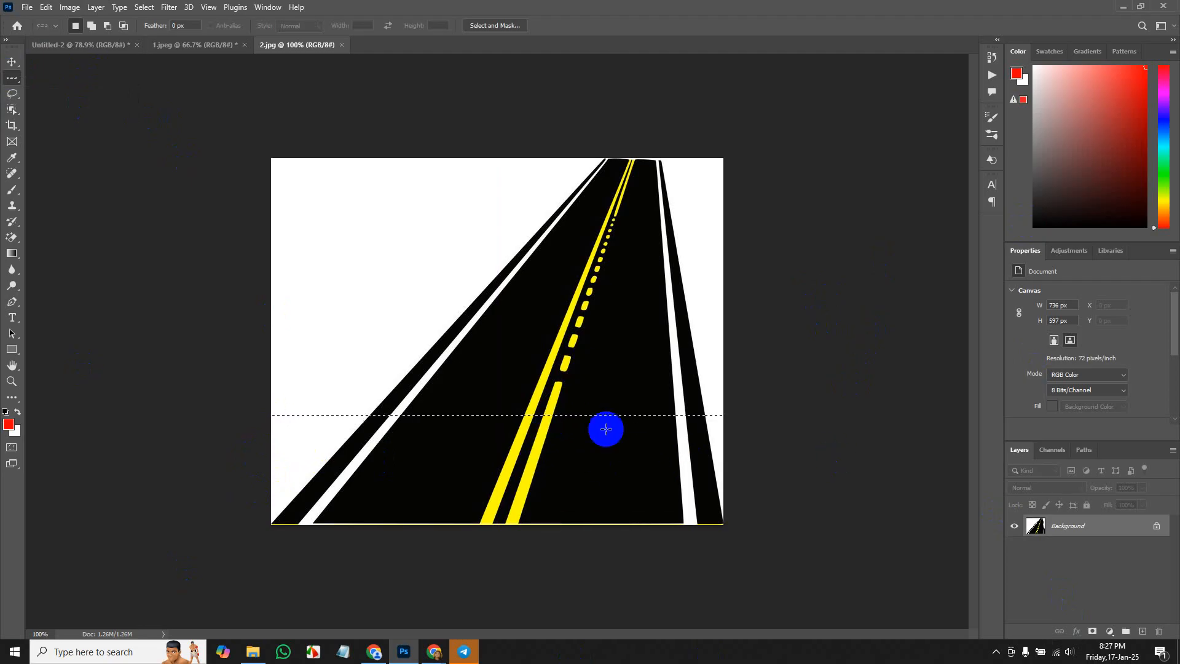
pyautogui.hotkey('ctrl', 't')
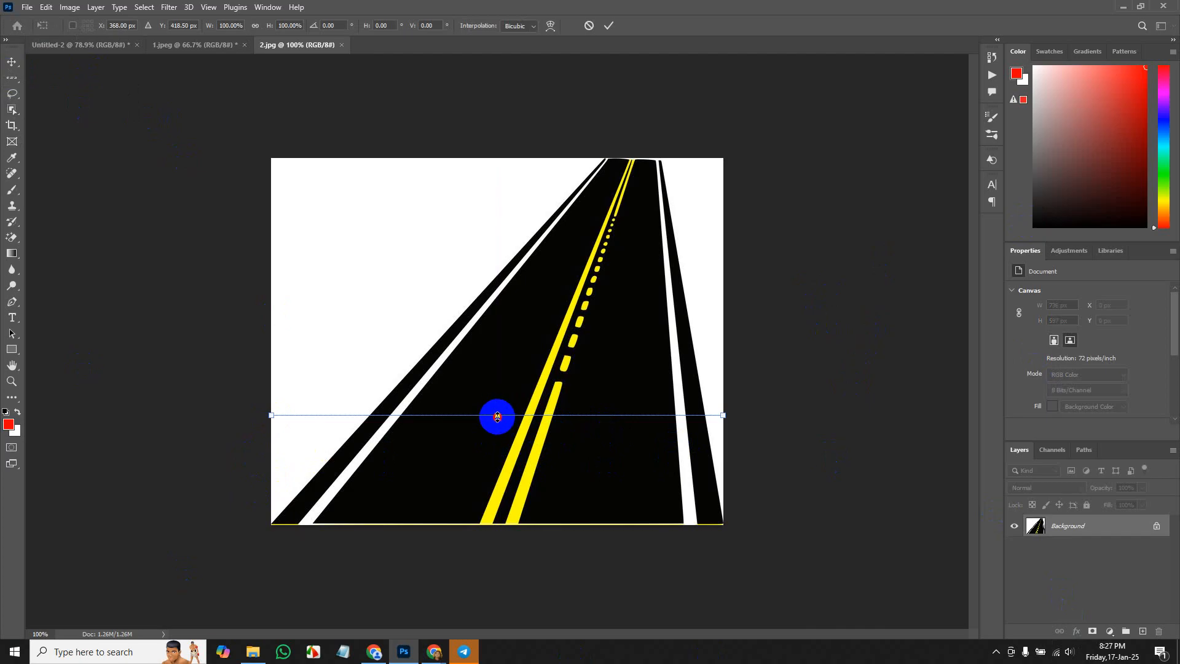
pyautogui.moveTo(497, 417); pyautogui.dragTo(511, 524)
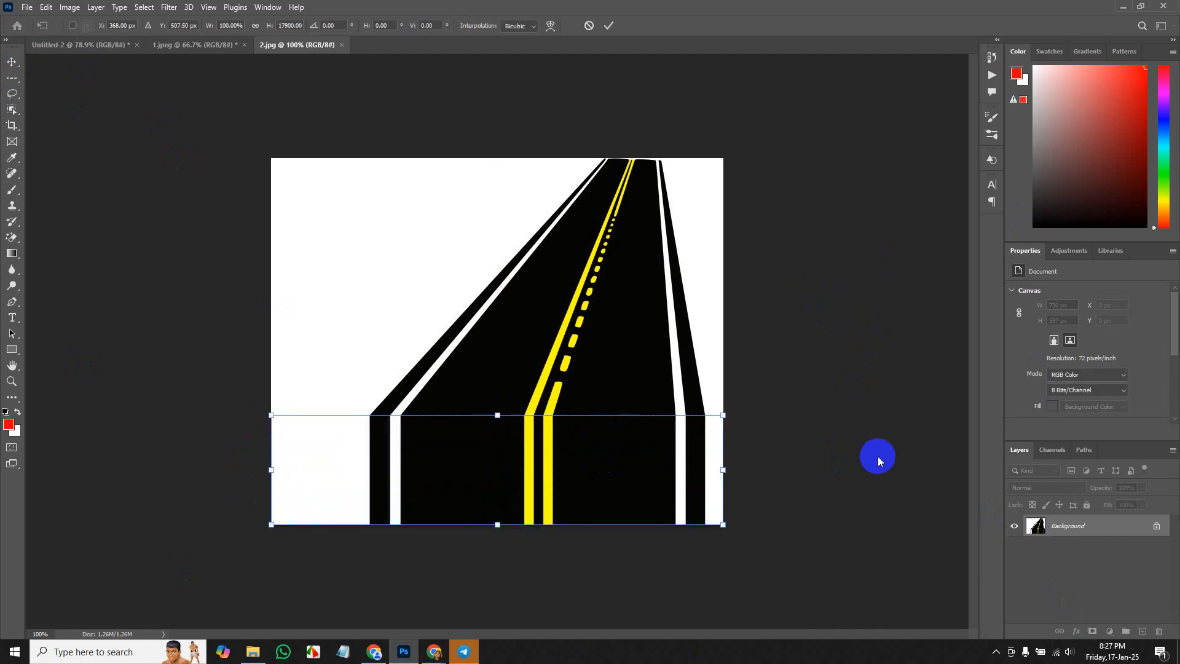
pyautogui.press('Return')
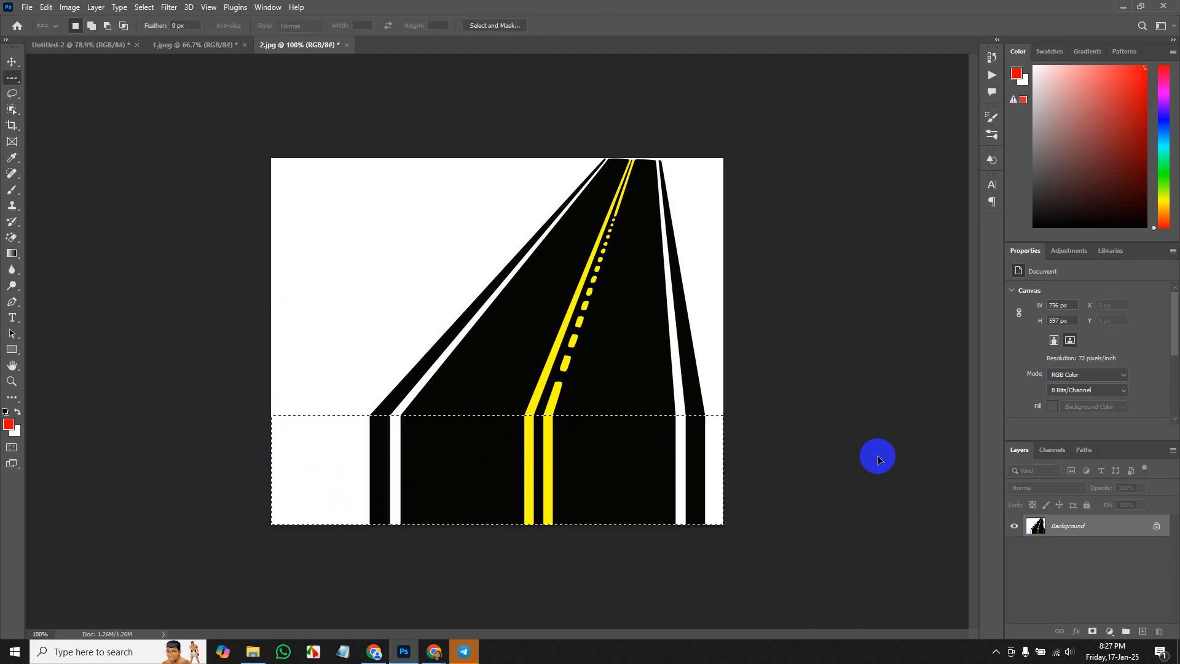
pyautogui.hotkey('ctrl', 'd')
# Select a single pixel row near the road's far end, stretch it up to the image's upper edge, about 95 px high, and deselect.
pyautogui.click(271, 211)
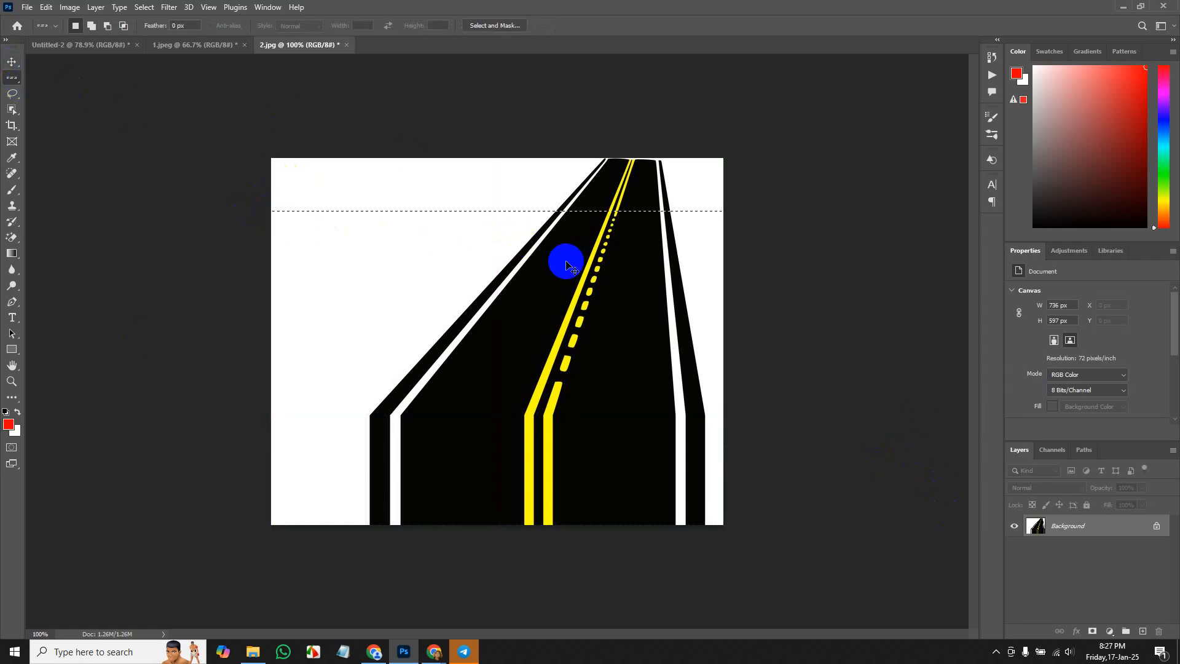
pyautogui.hotkey('ctrl', 't')
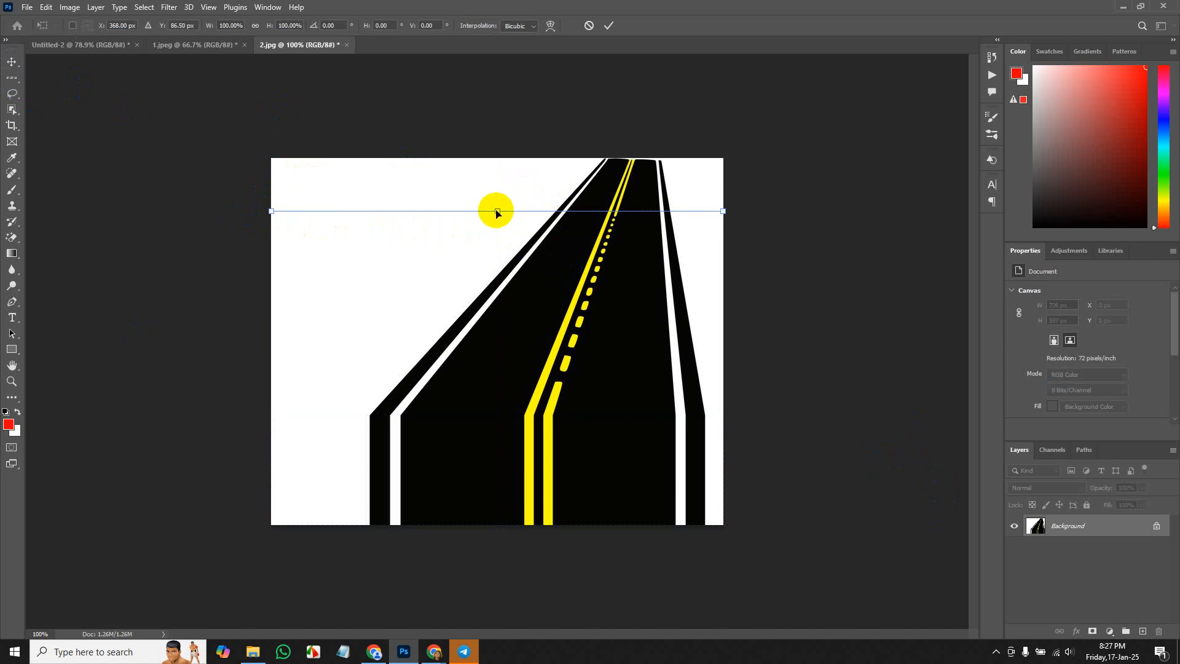
pyautogui.moveTo(495, 209); pyautogui.dragTo(497, 153)
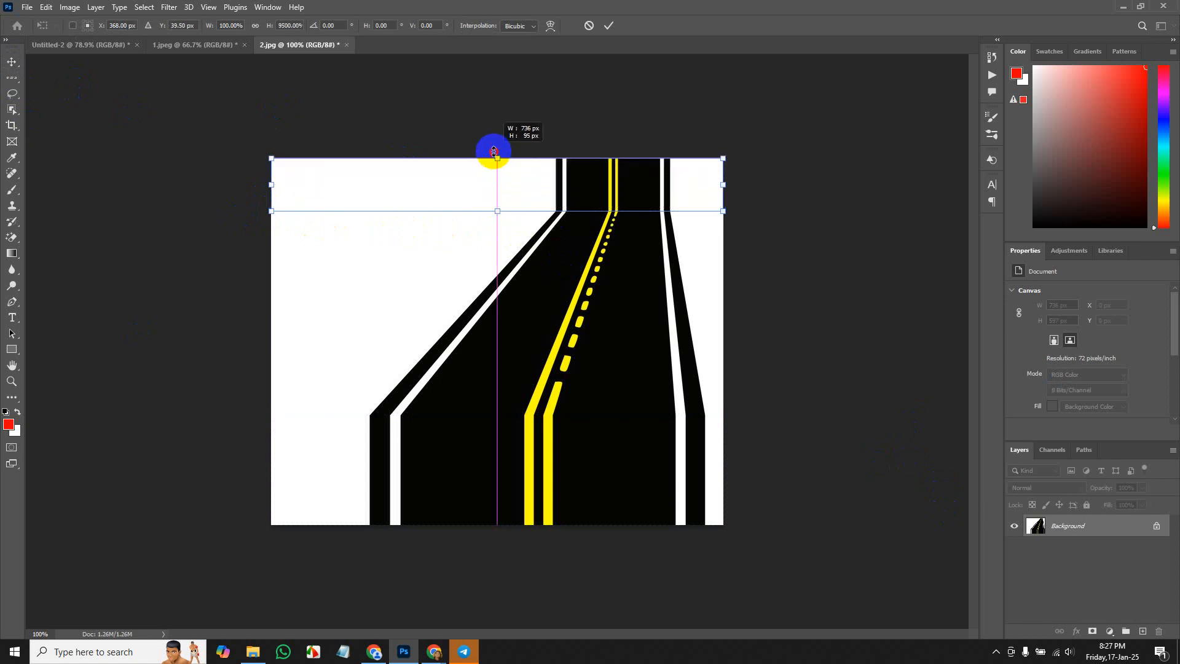
pyautogui.press('Return')
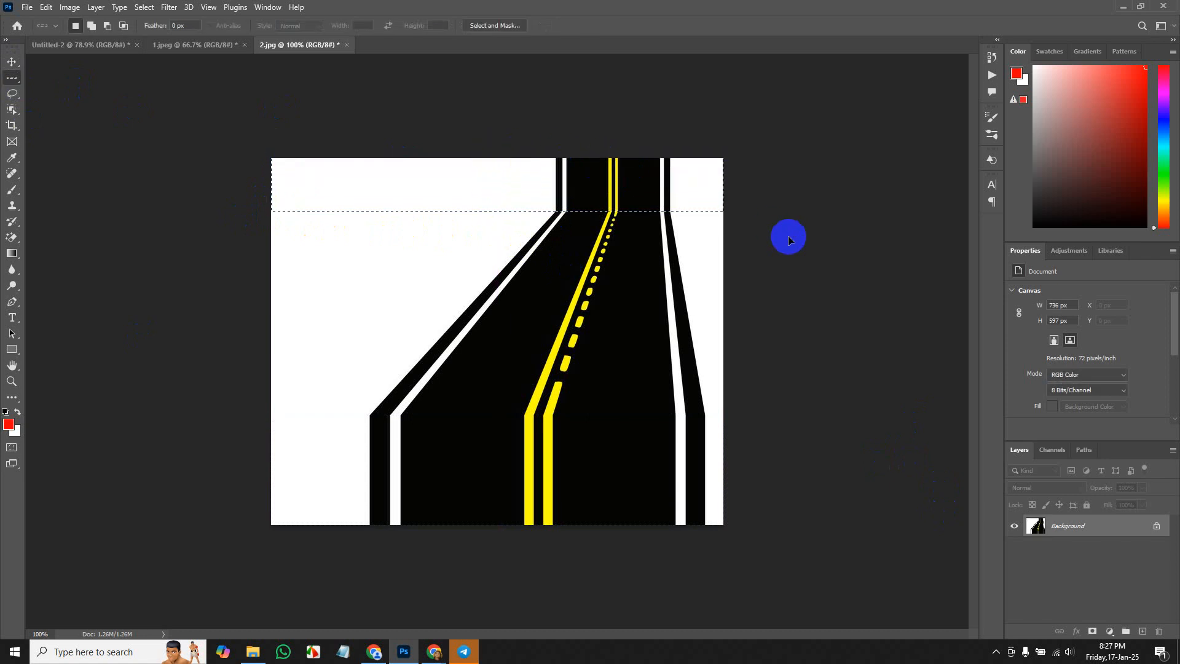
pyautogui.hotkey('ctrl', 'd')
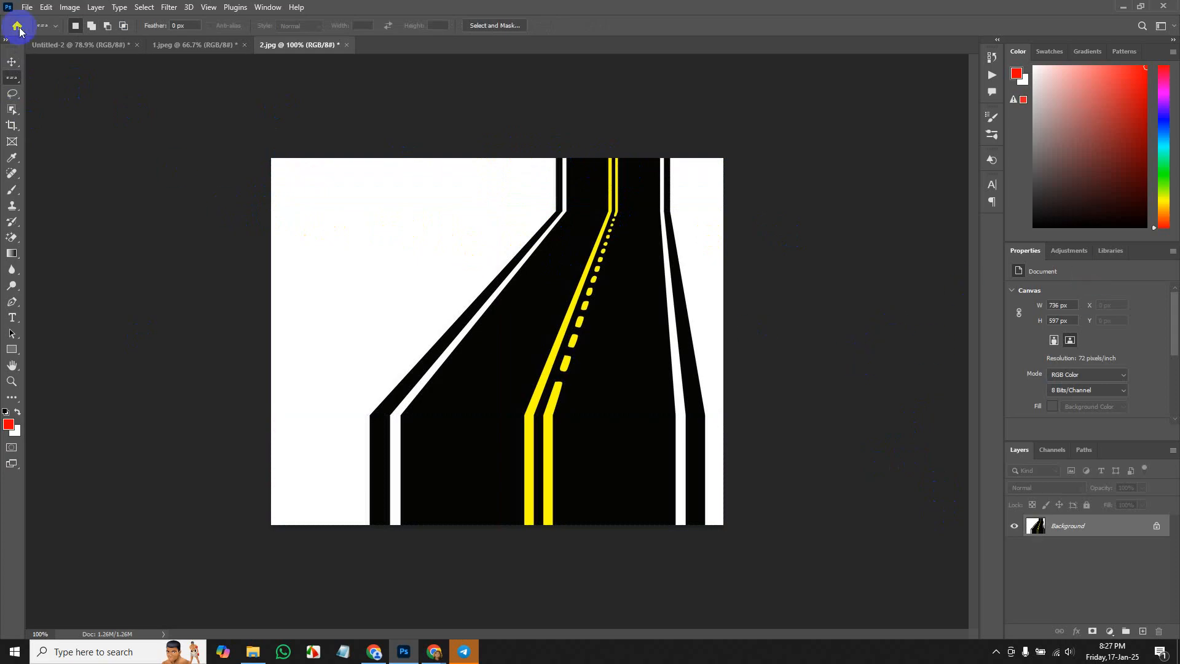
# Keep the Single Row Marquee tool active and display the rulers around the road image.
pyautogui.rightClick(9, 83)
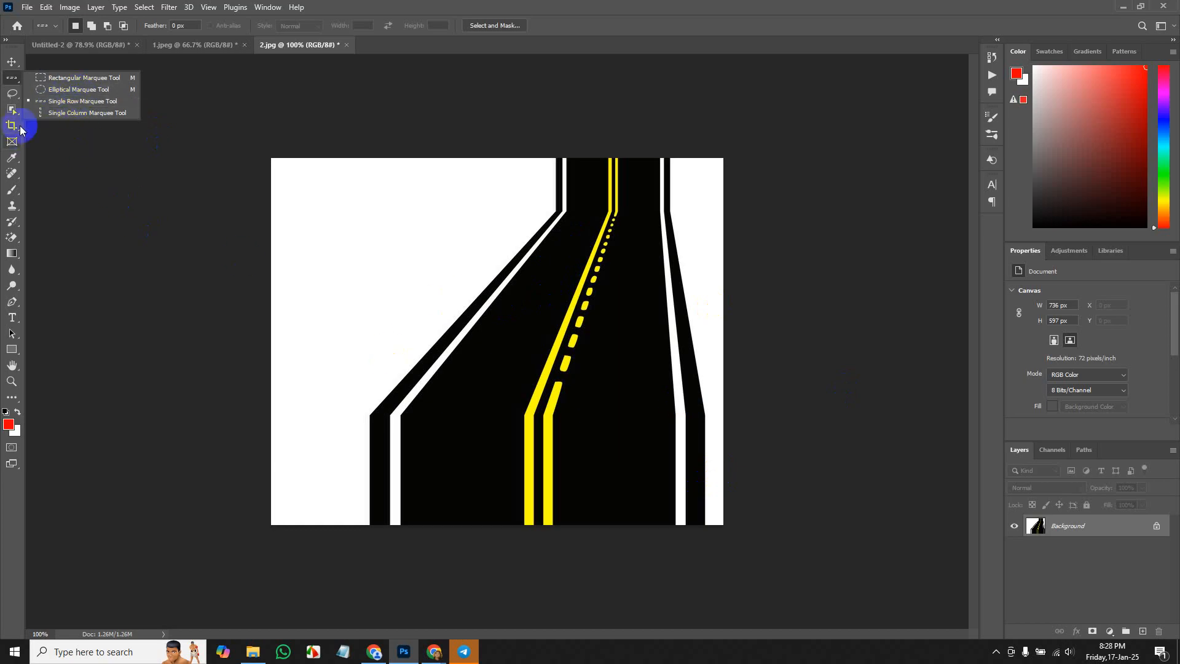
pyautogui.click(83, 102)
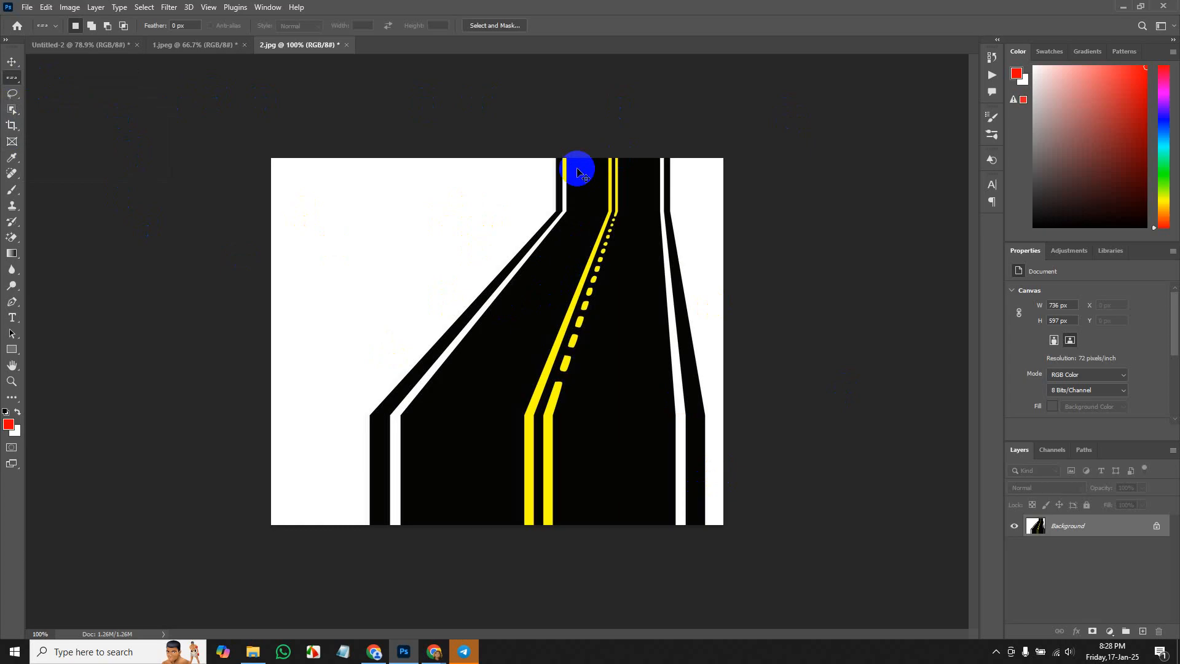
pyautogui.hotkey('ctrl', 'r')
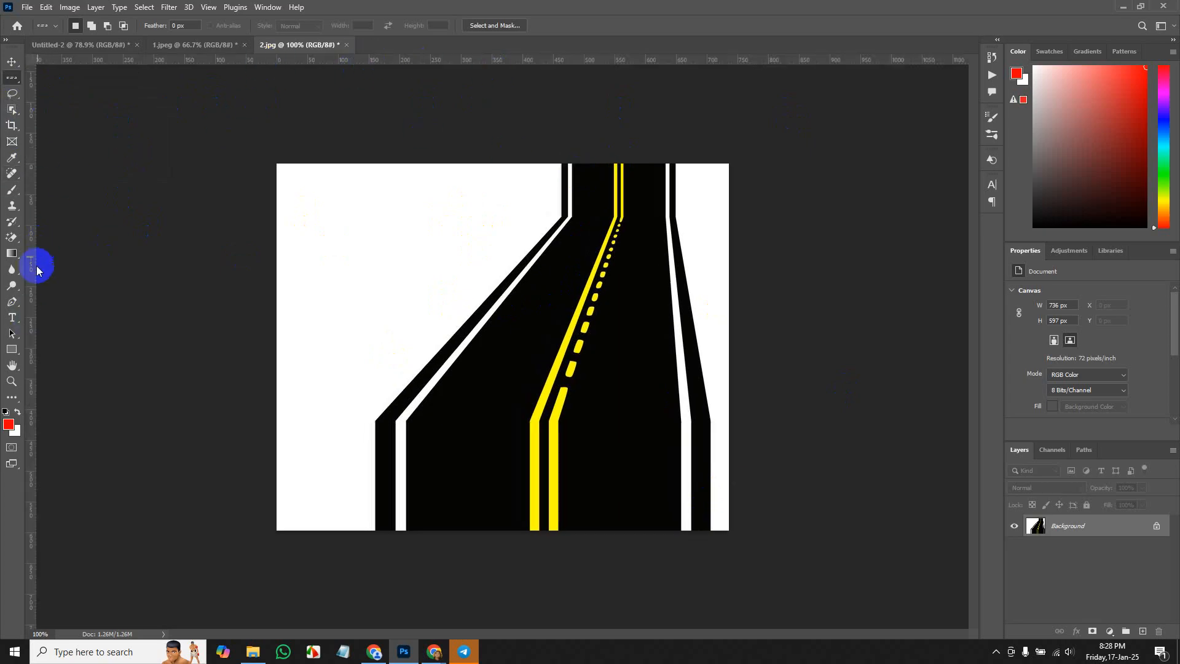
pyautogui.hotkey('ctrl', 'r')
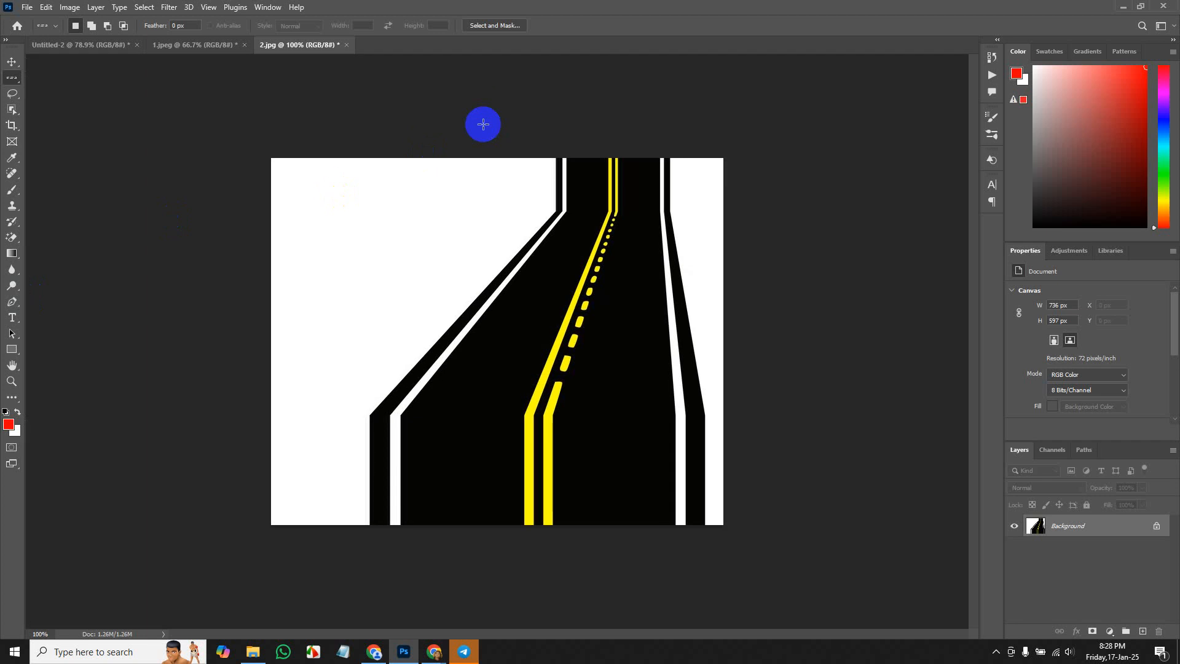
pyautogui.hotkey('ctrl', 'r')
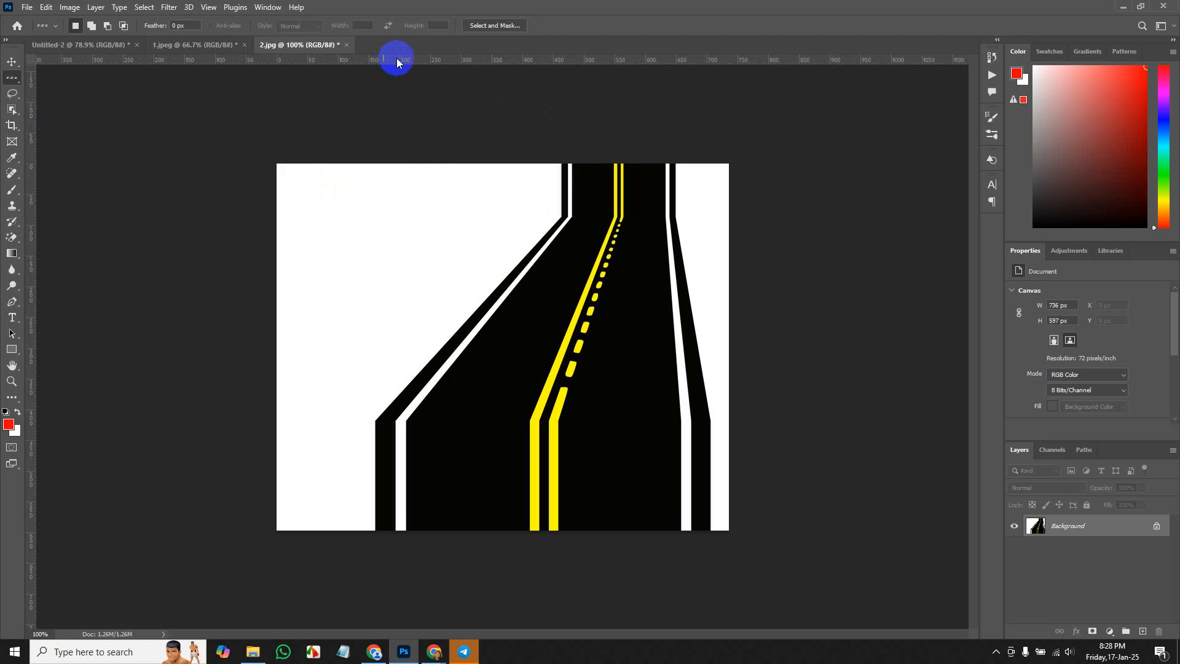
# Place three horizontal and three vertical ruler guides across the upper-left area of the road image.
pyautogui.moveTo(396, 57); pyautogui.dragTo(400, 229)
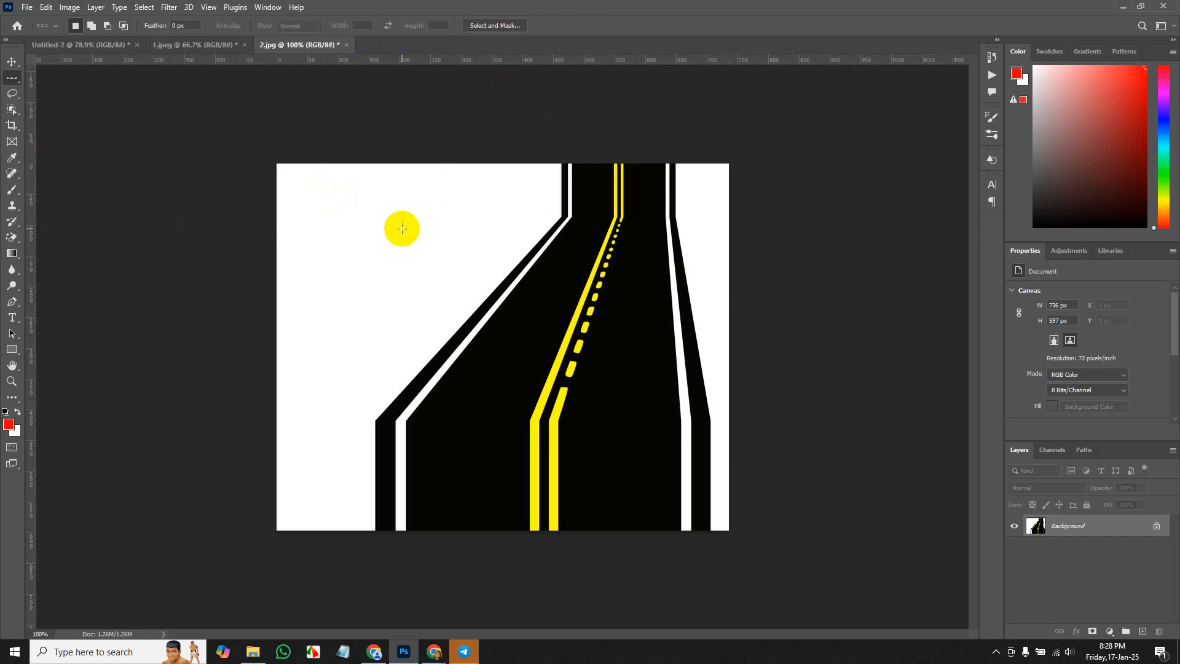
pyautogui.moveTo(28, 249); pyautogui.dragTo(349, 247)
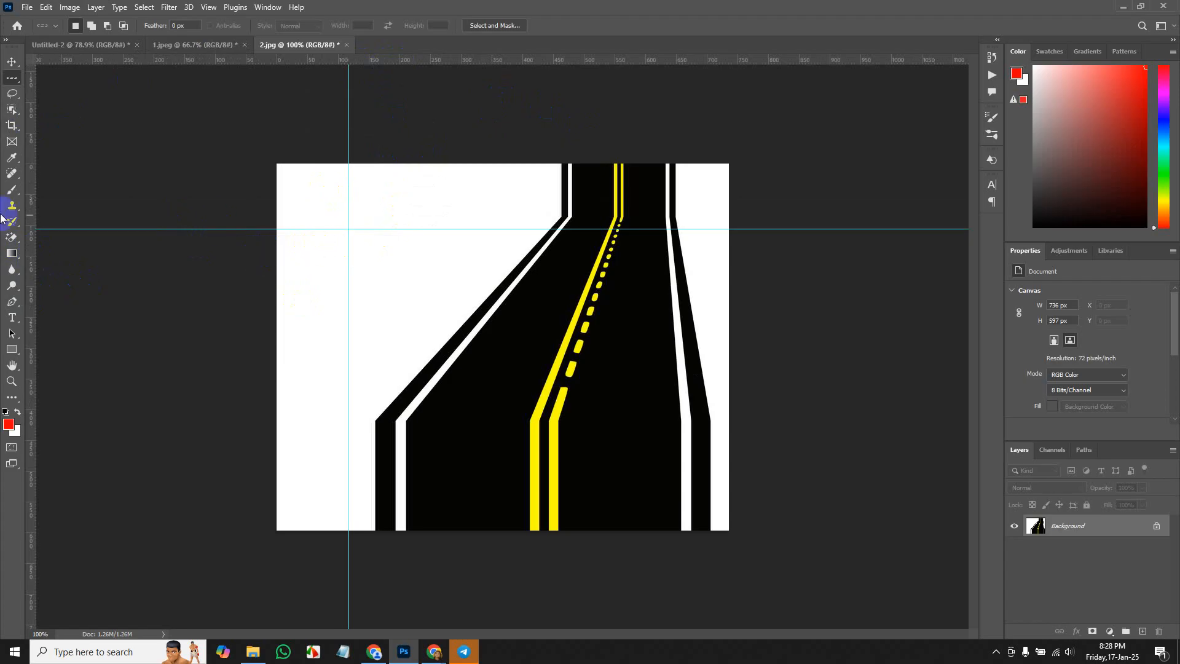
pyautogui.moveTo(33, 200); pyautogui.dragTo(400, 203)
pyautogui.moveTo(473, 60); pyautogui.dragTo(483, 283)
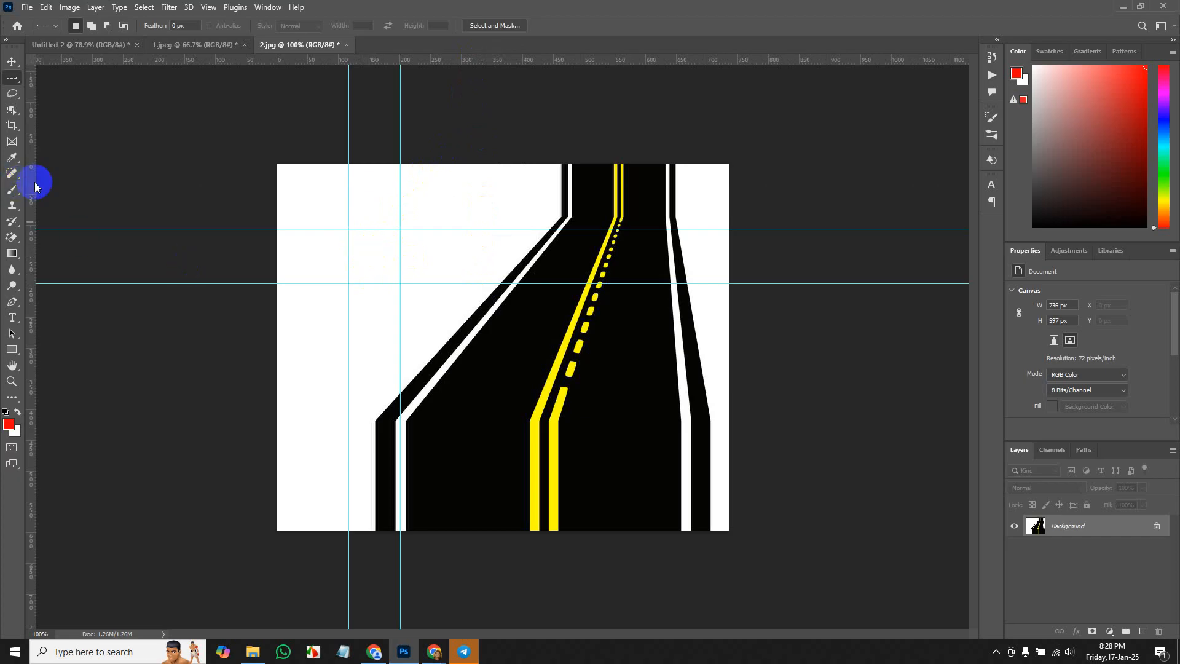
pyautogui.moveTo(34, 183); pyautogui.dragTo(442, 235)
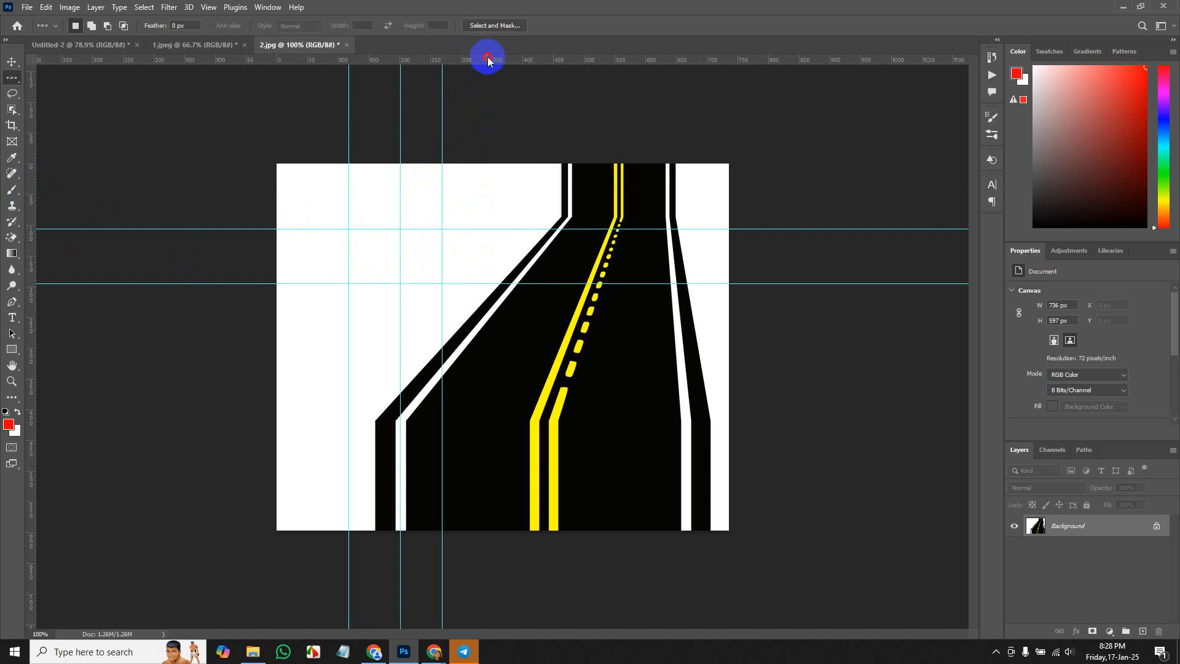
pyautogui.moveTo(488, 59); pyautogui.dragTo(504, 200)
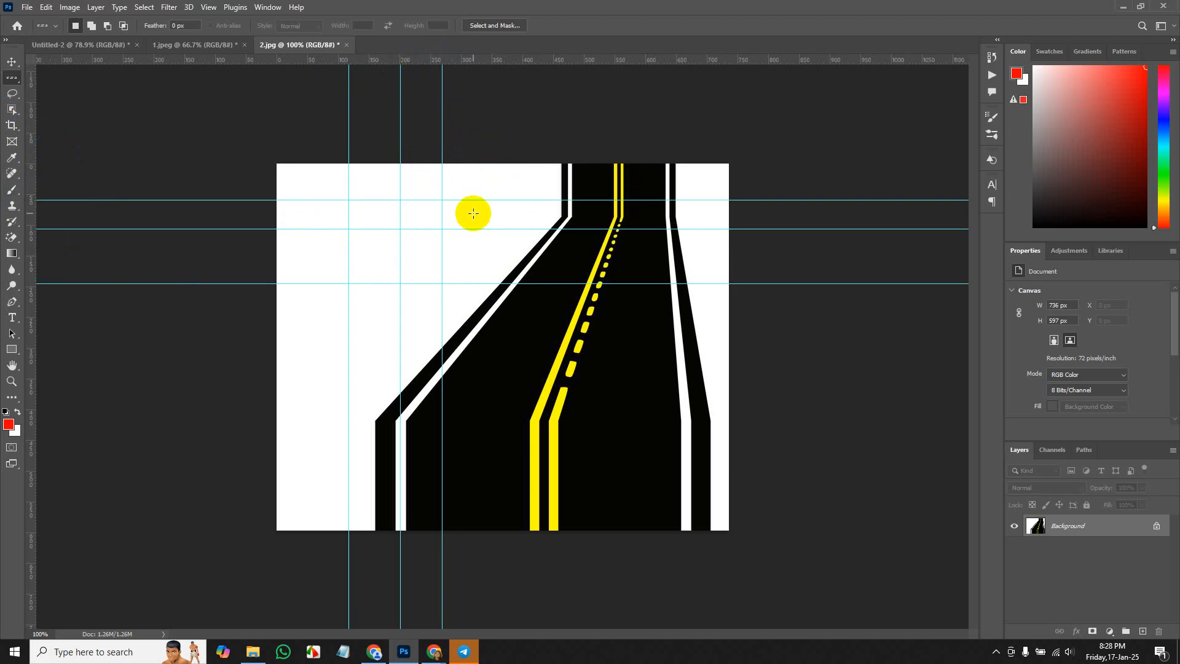
# Remove all horizontal and vertical guides from the road image with the Move tool.
pyautogui.press('v')
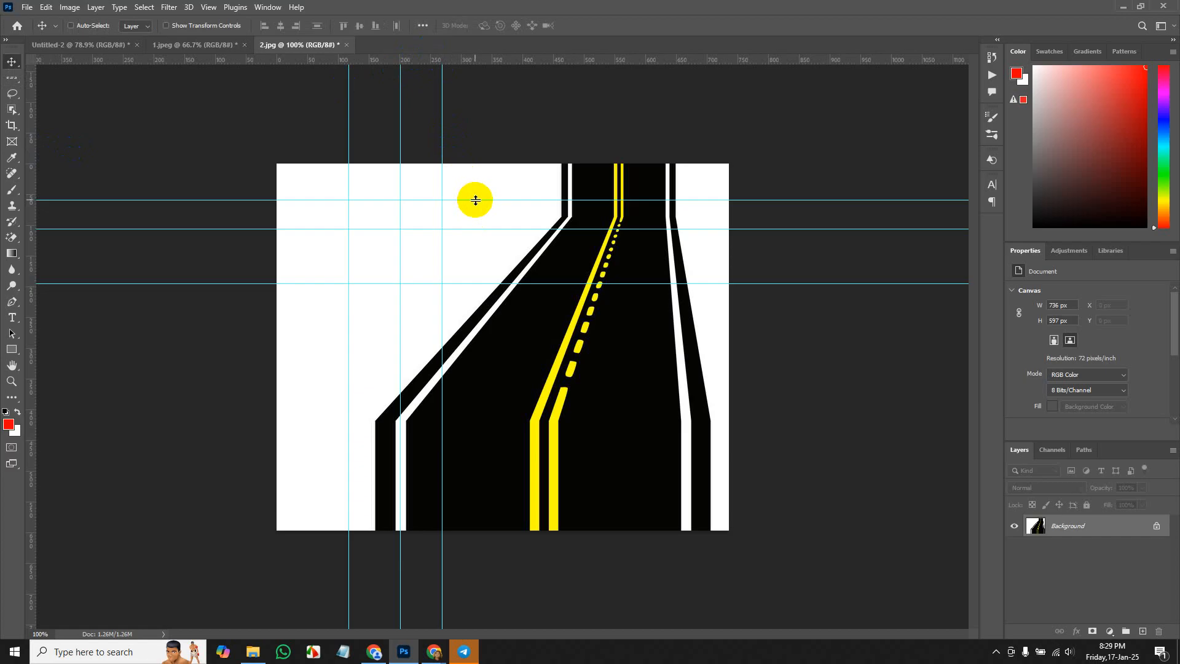
pyautogui.moveTo(475, 199); pyautogui.dragTo(474, 47)
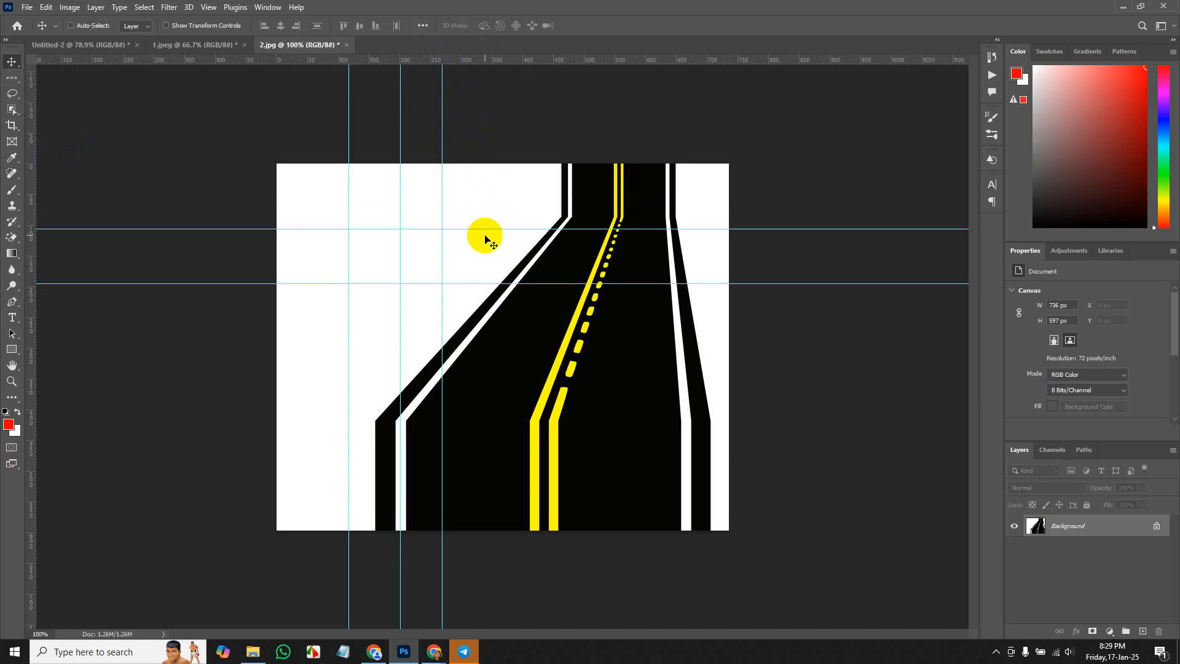
pyautogui.moveTo(485, 229); pyautogui.dragTo(495, 58)
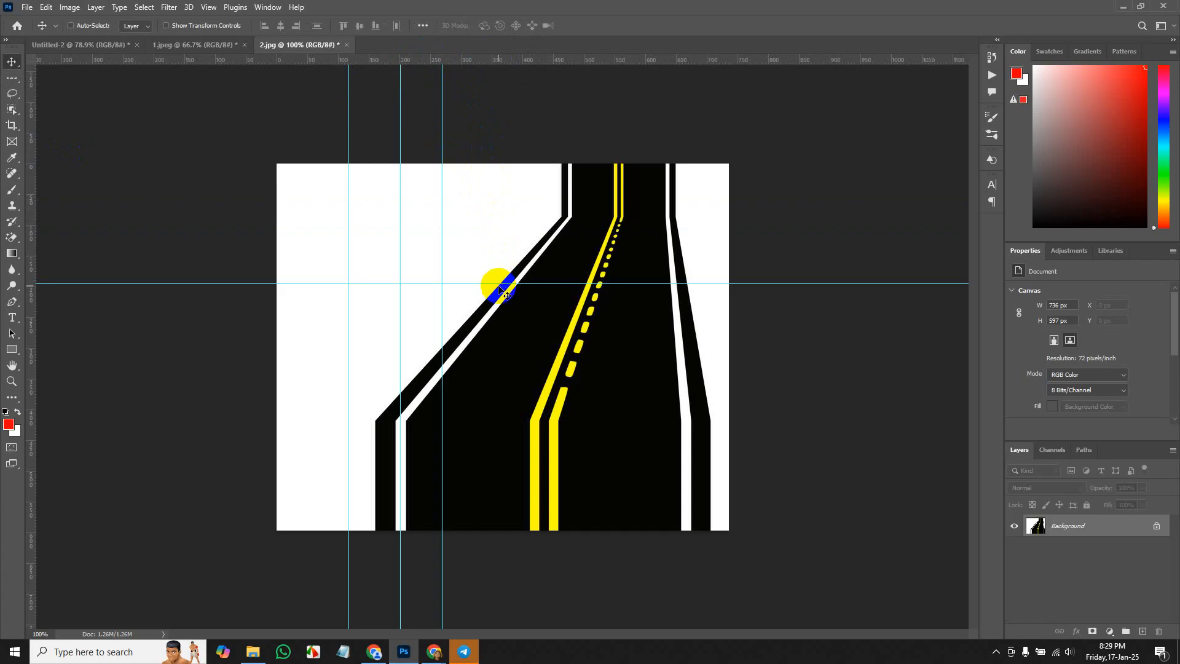
pyautogui.moveTo(499, 283); pyautogui.dragTo(514, 61)
pyautogui.moveTo(348, 215); pyautogui.dragTo(43, 245)
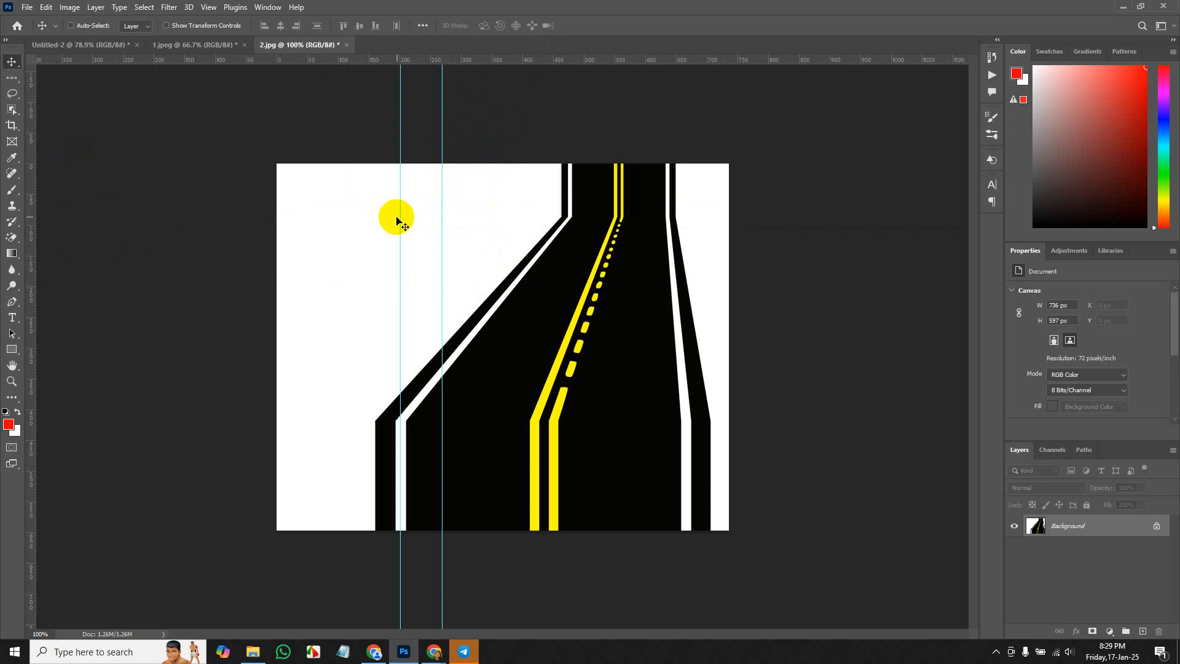
pyautogui.moveTo(399, 217); pyautogui.dragTo(32, 258)
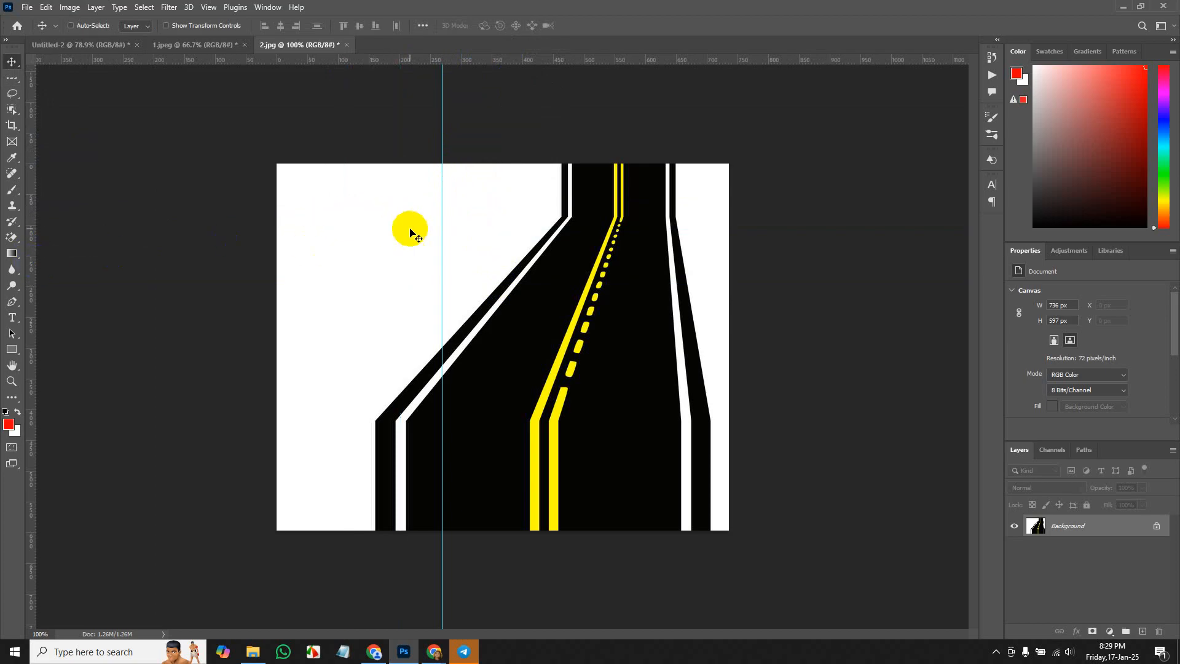
pyautogui.moveTo(442, 227); pyautogui.dragTo(30, 244)
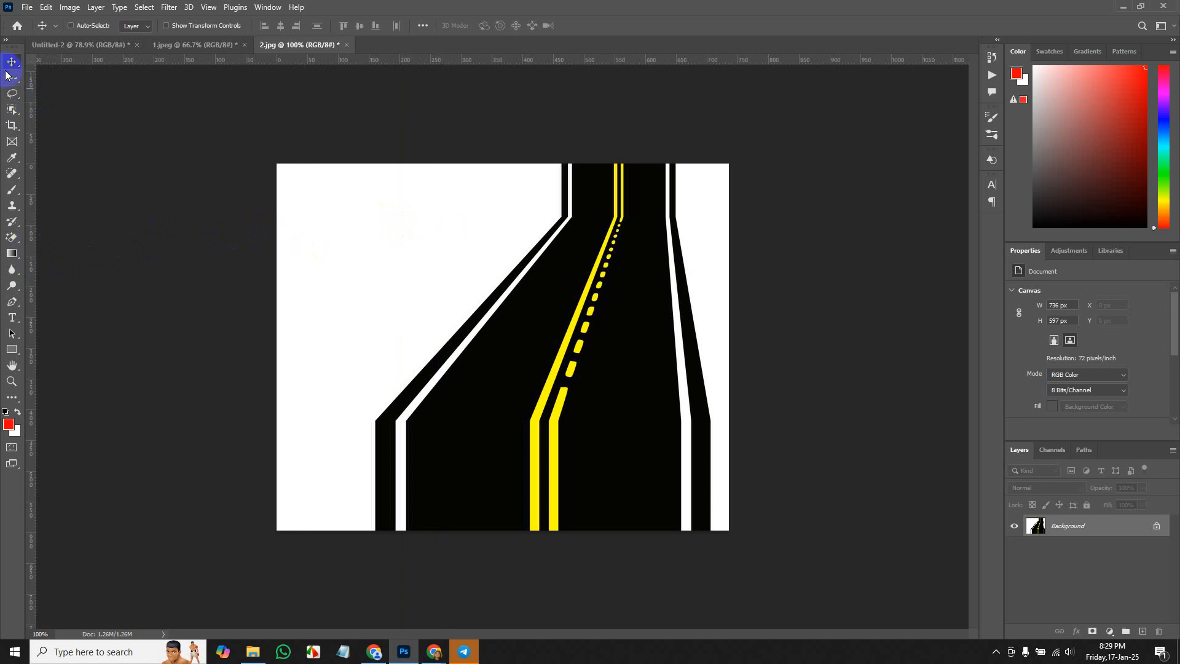
# Return to the Single Row Marquee tool, try it on the white area beside the road, and add a new layer above the Background.
pyautogui.click(8, 76)
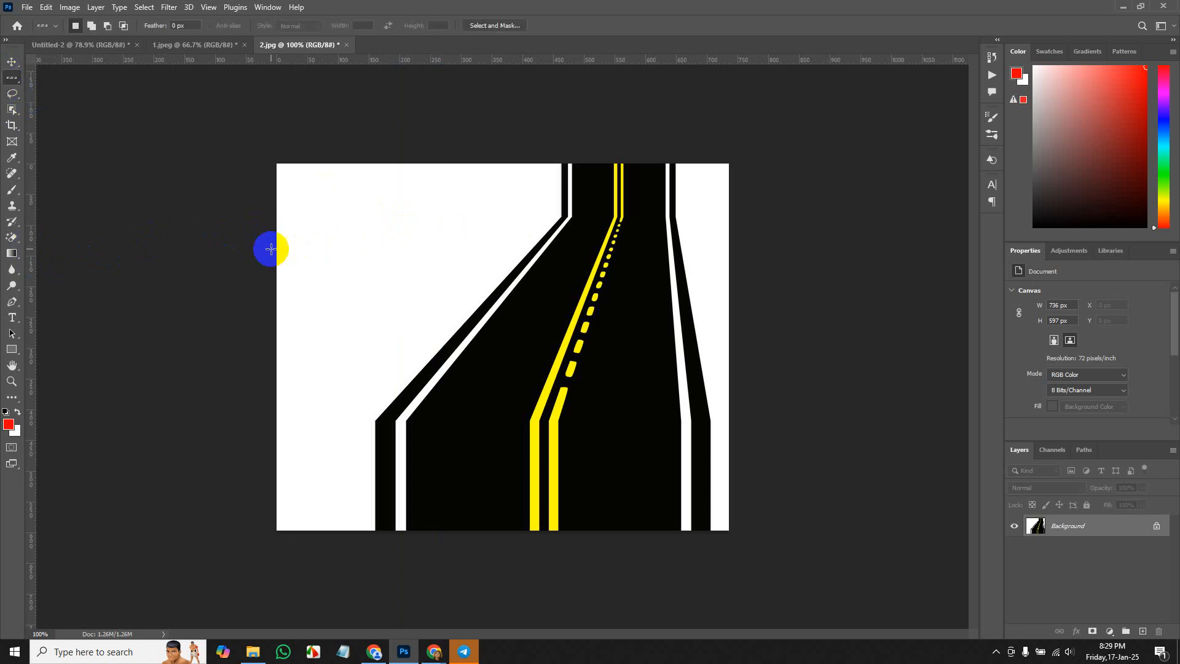
pyautogui.click(283, 249)
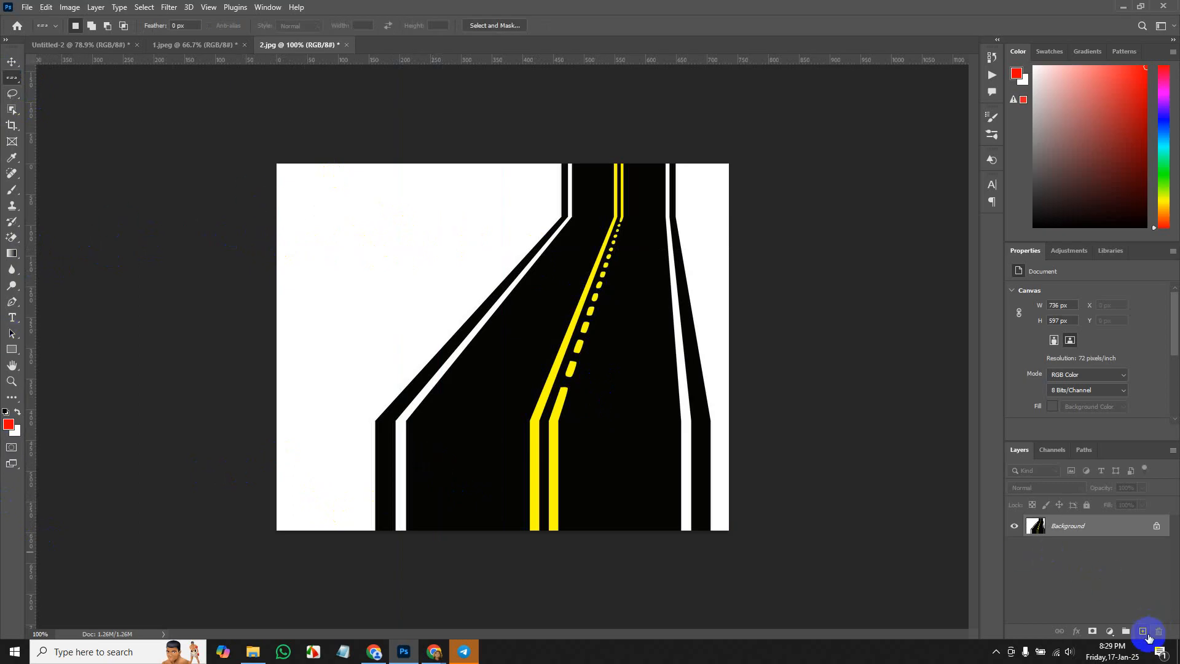
pyautogui.click(1145, 633)
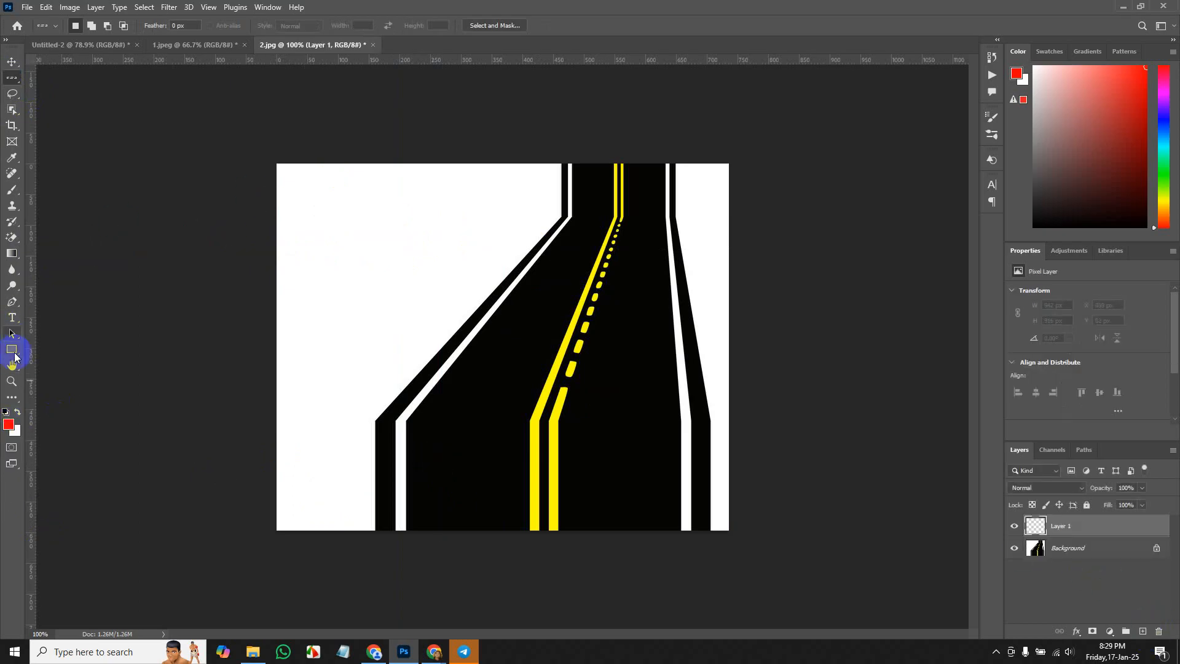
# Make a Single Row selection across the road image, fill it red on Layer 1, and rotate the line to about -30.75°.
pyautogui.click(269, 247)
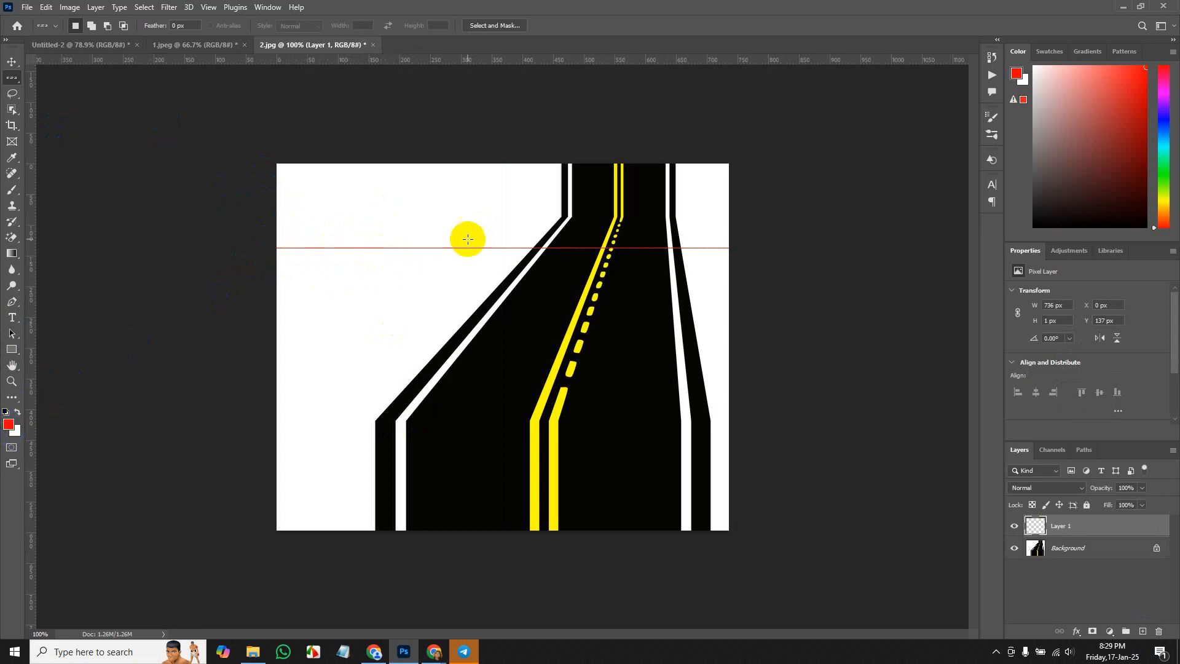
pyautogui.hotkey('ctrl', 't')
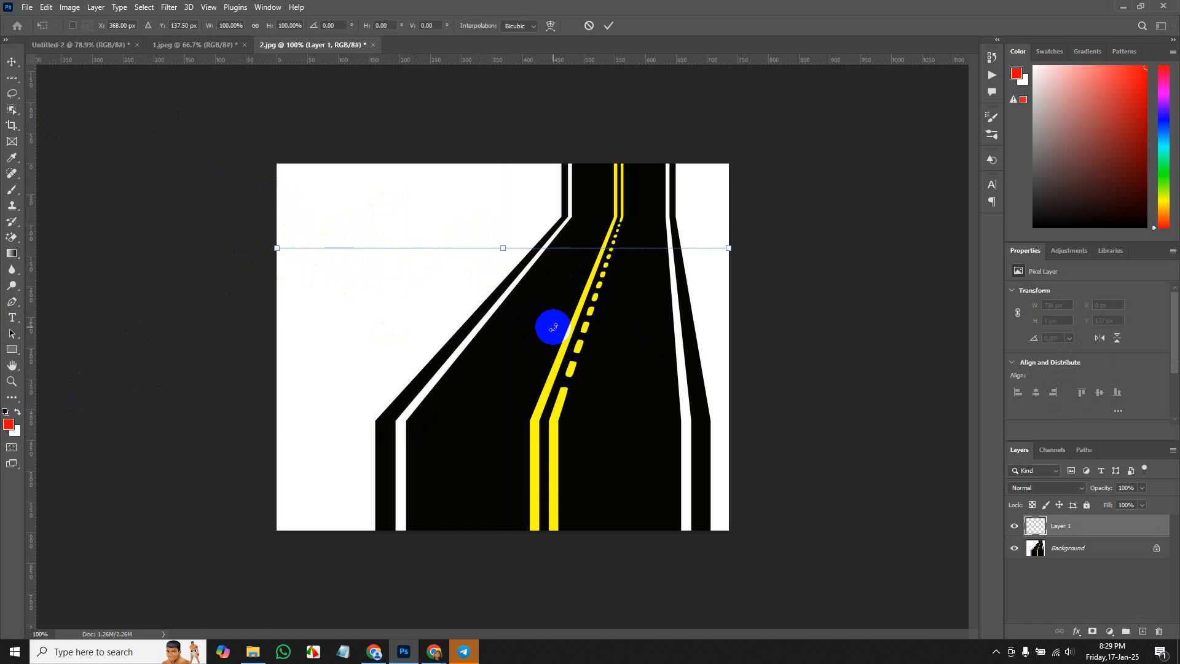
pyautogui.moveTo(737, 248); pyautogui.dragTo(637, 170)
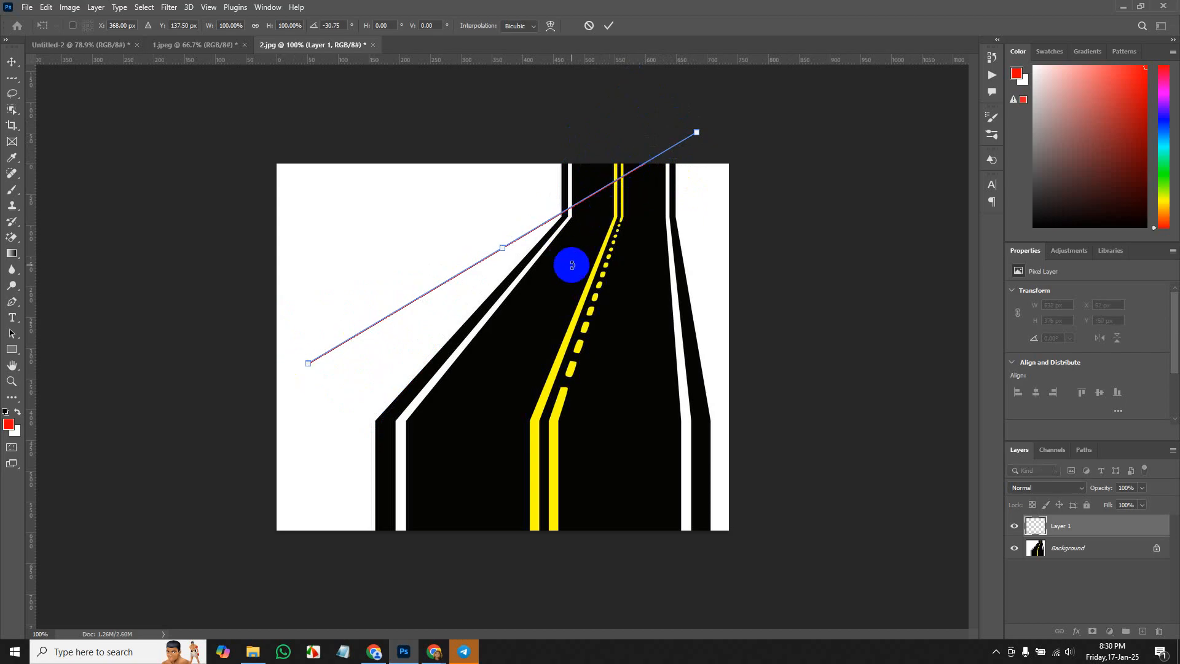
pyautogui.press('Return')
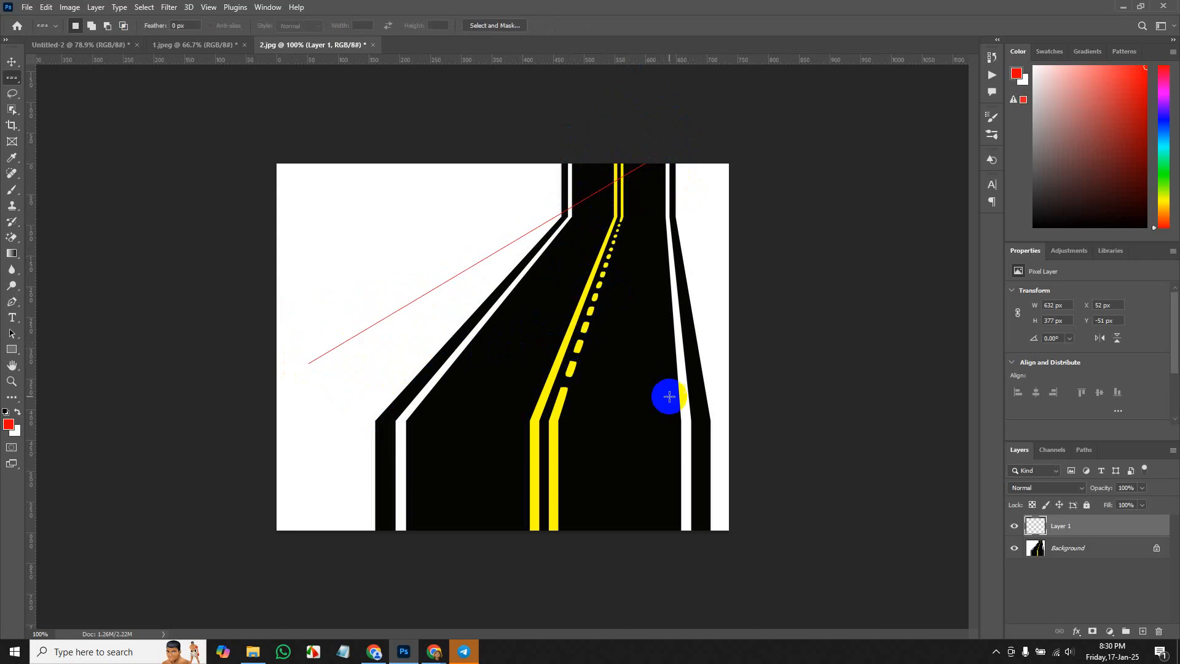
# Switch back to the Rectangular Marquee tool and activate the freehand Lasso tool.
pyautogui.rightClick(11, 78)
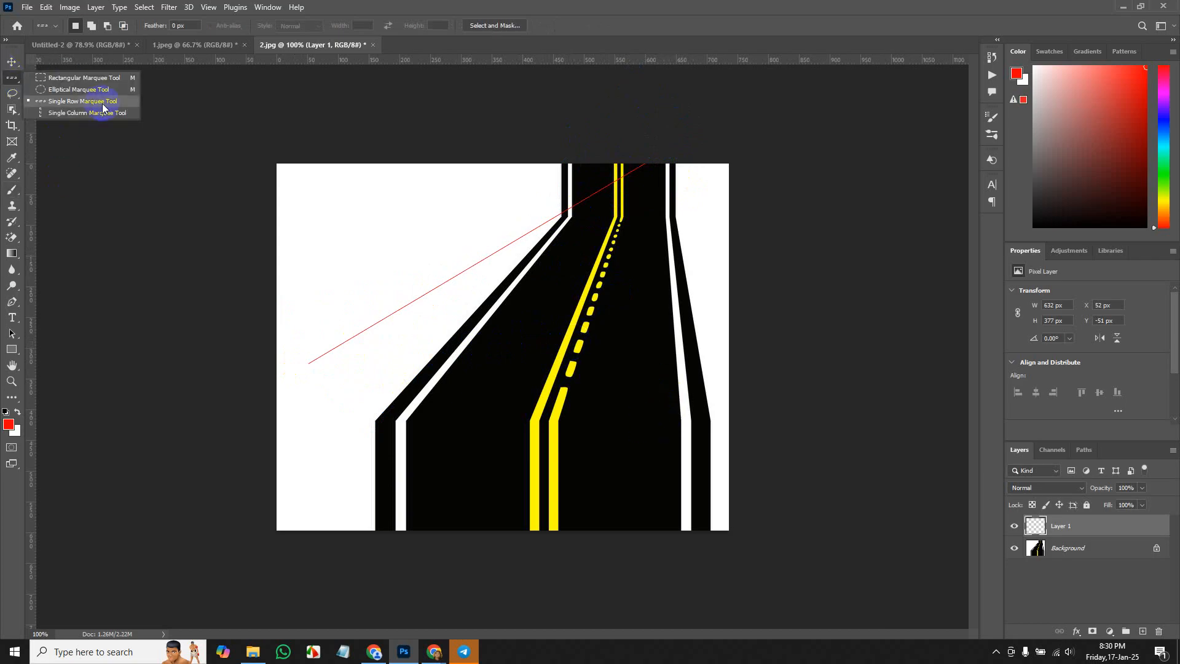
pyautogui.click(85, 78)
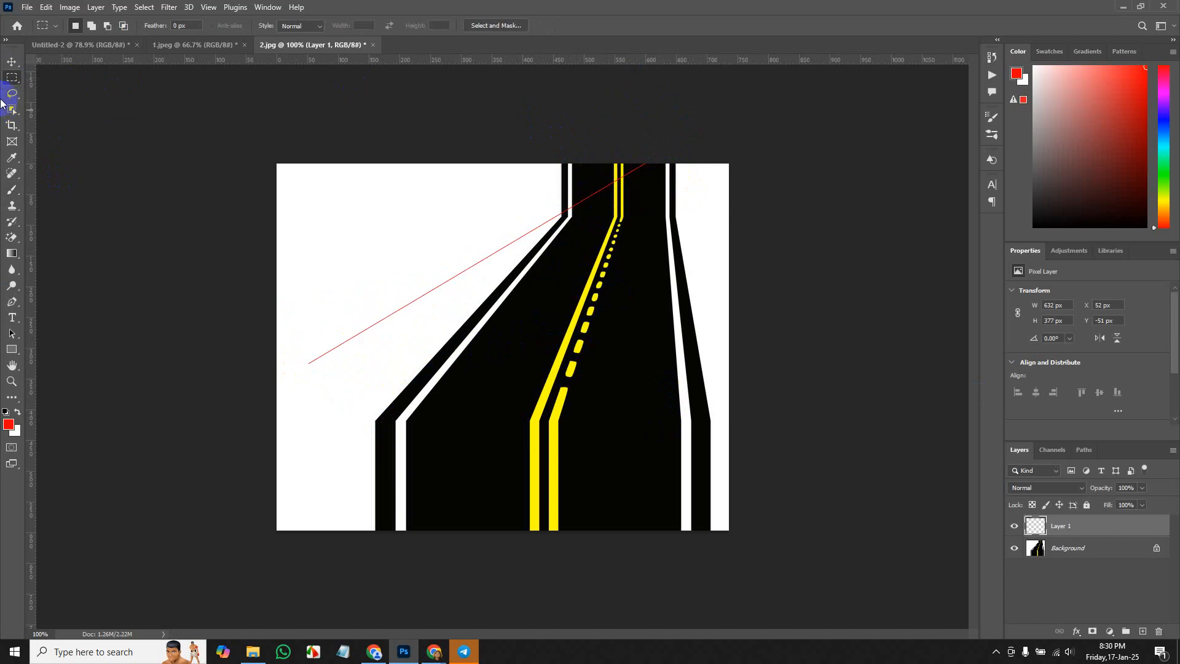
pyautogui.click(21, 93)
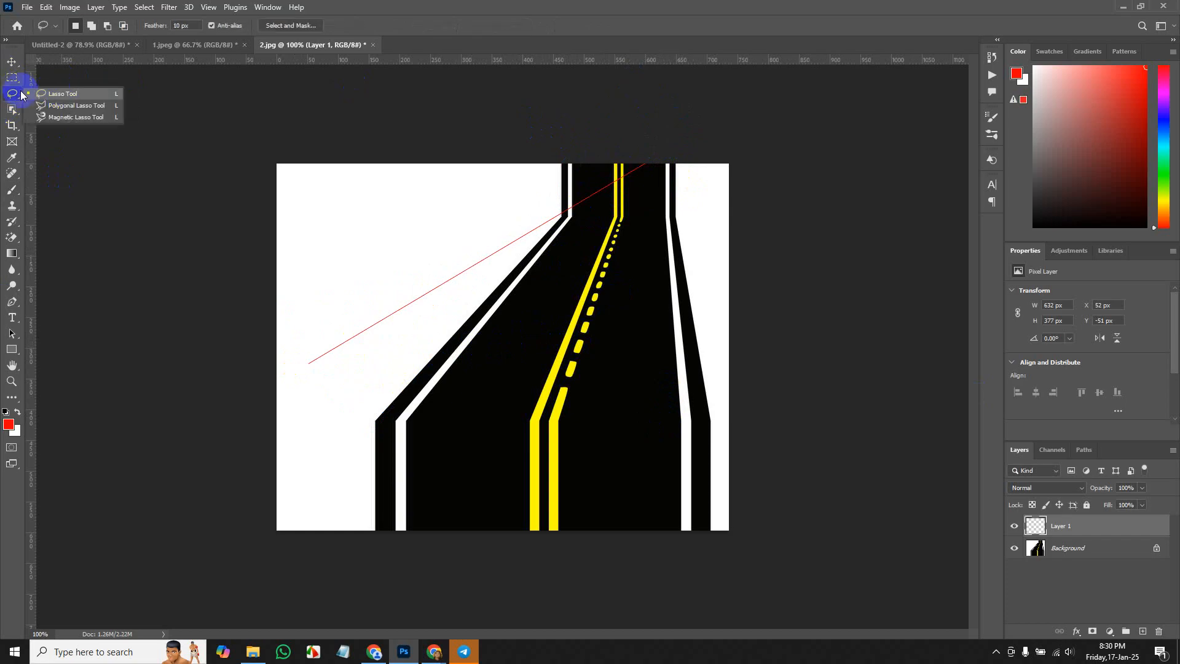
pyautogui.click(11, 94)
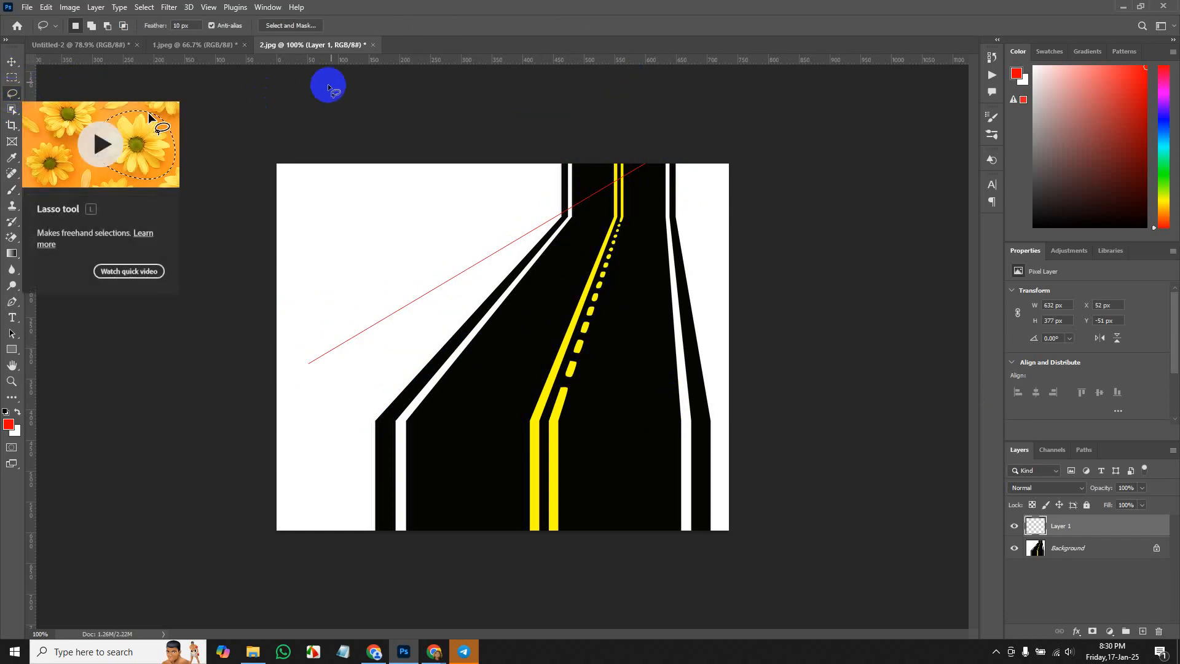
# Close 2.jpg without saving its changes and bring the blank Untitled-2 document to the front.
pyautogui.click(373, 45)
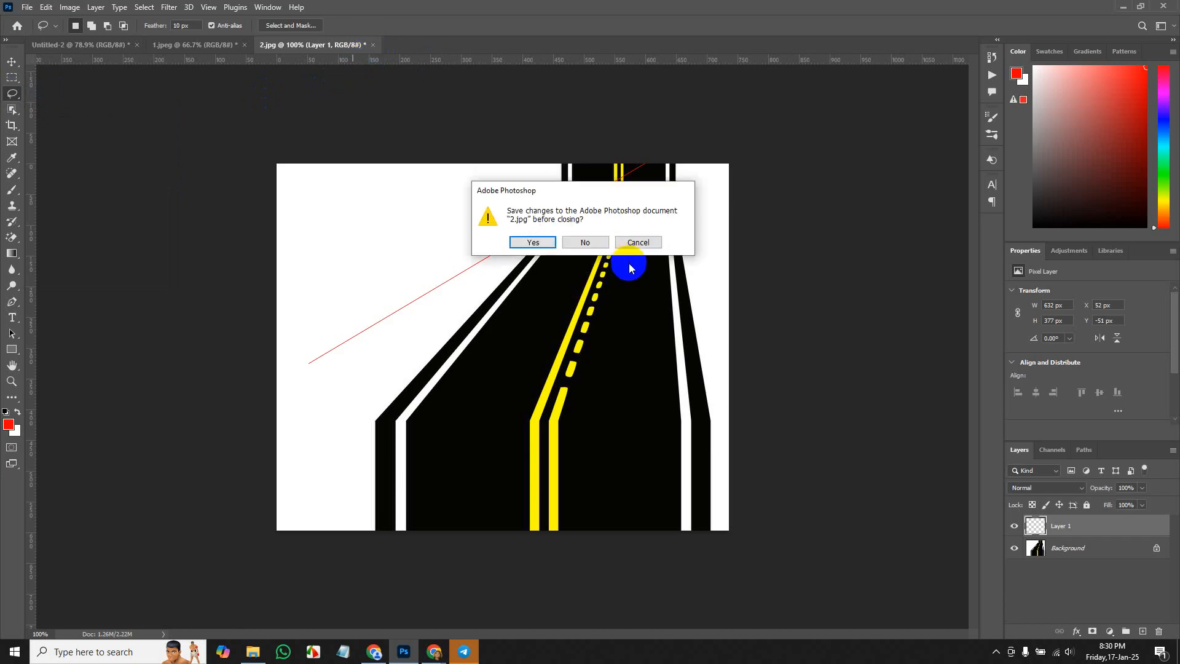
pyautogui.click(597, 241)
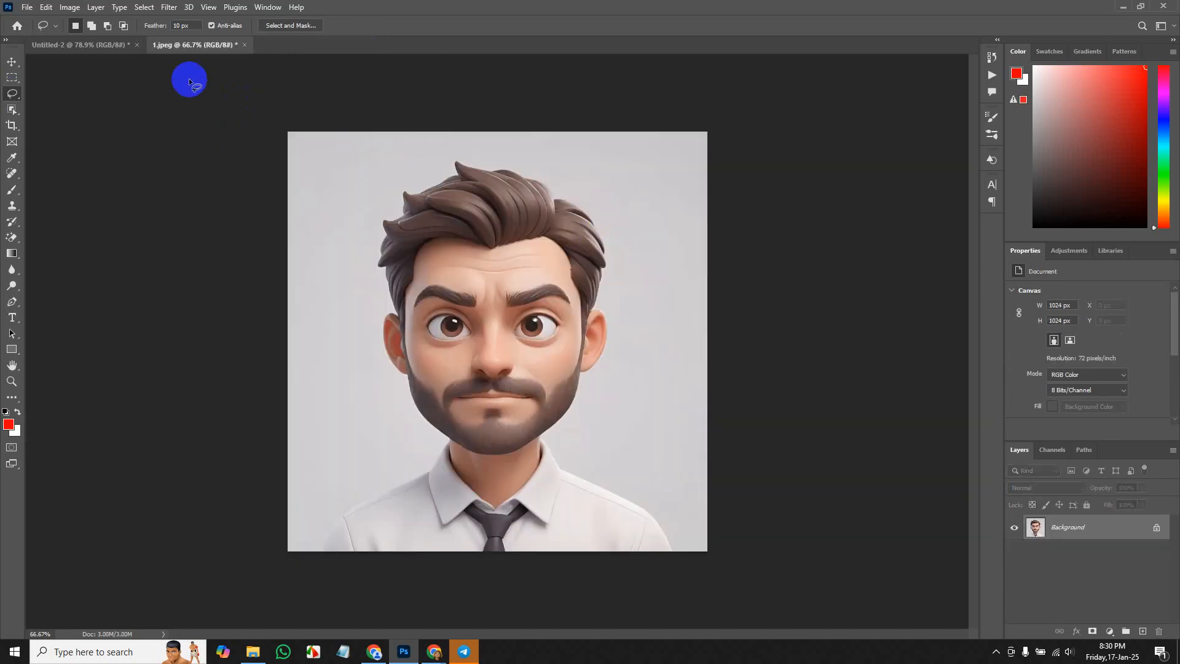
pyautogui.click(105, 40)
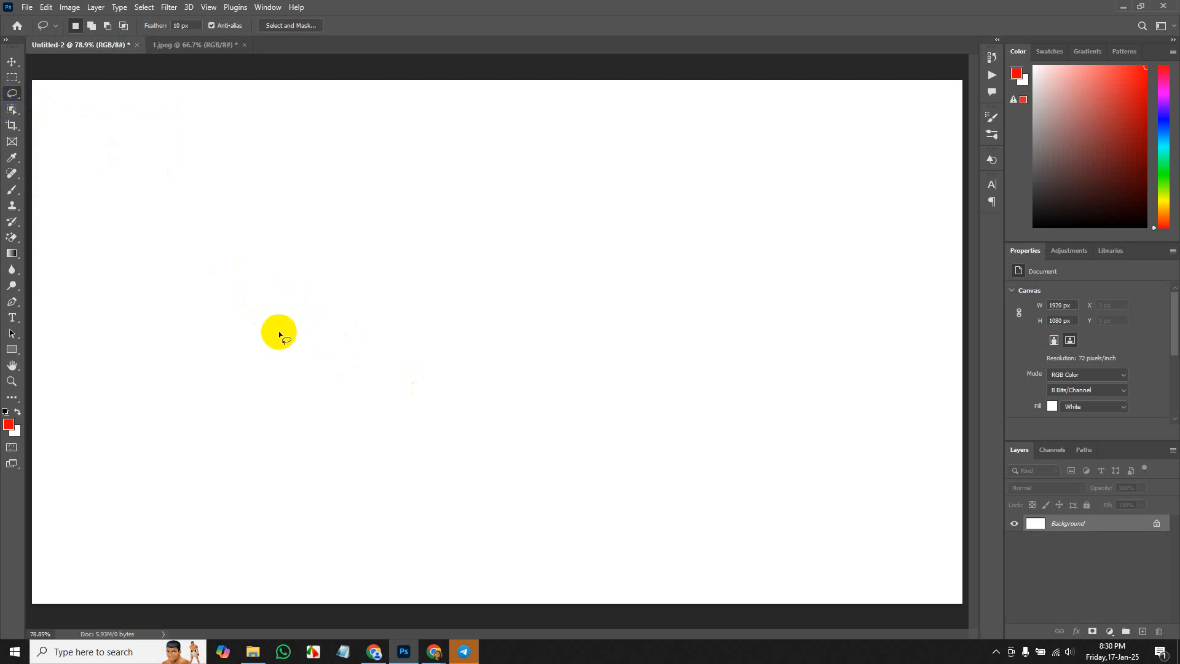
pyautogui.moveTo(279, 331)
pyautogui.mouseDown()
pyautogui.moveTo(322, 246)
pyautogui.moveTo(459, 235)
pyautogui.moveTo(530, 272)
pyautogui.moveTo(578, 370)
pyautogui.moveTo(535, 406)
pyautogui.moveTo(287, 456)
pyautogui.moveTo(266, 395)
pyautogui.moveTo(279, 334)
pyautogui.mouseUp()
# Open the sunset photo 01700_fallisintheair_1440x900.jpg from the Class-03 folder.
pyautogui.click(27, 6)
pyautogui.click(41, 29)
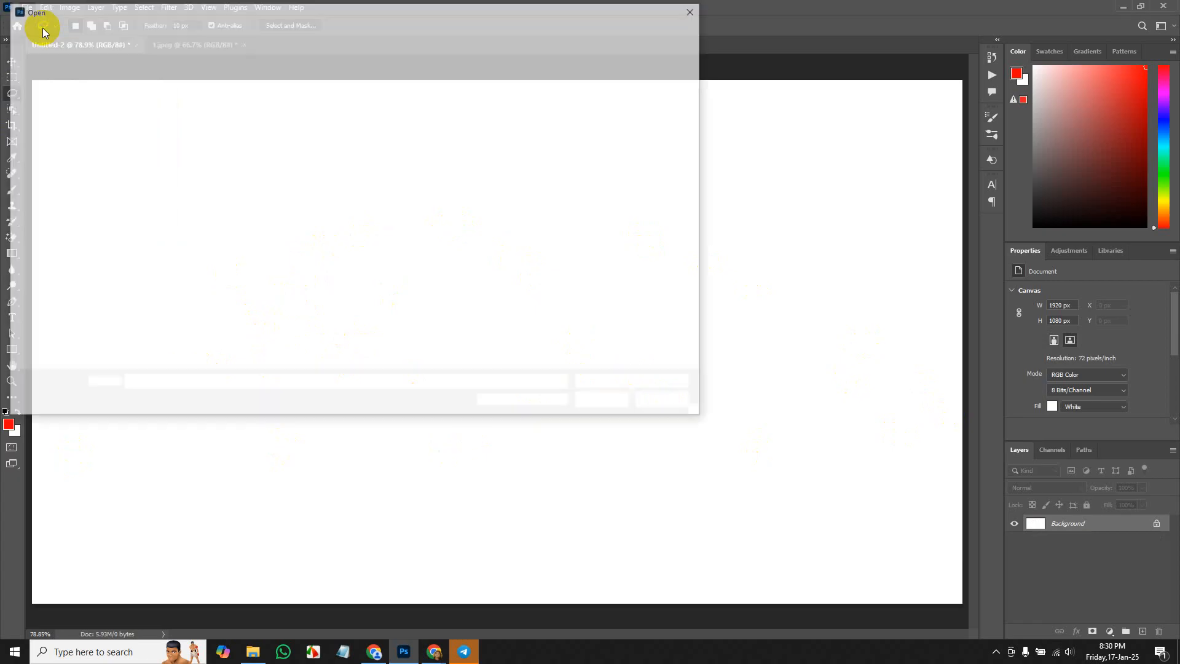
pyautogui.scroll(-3, 570, 308)
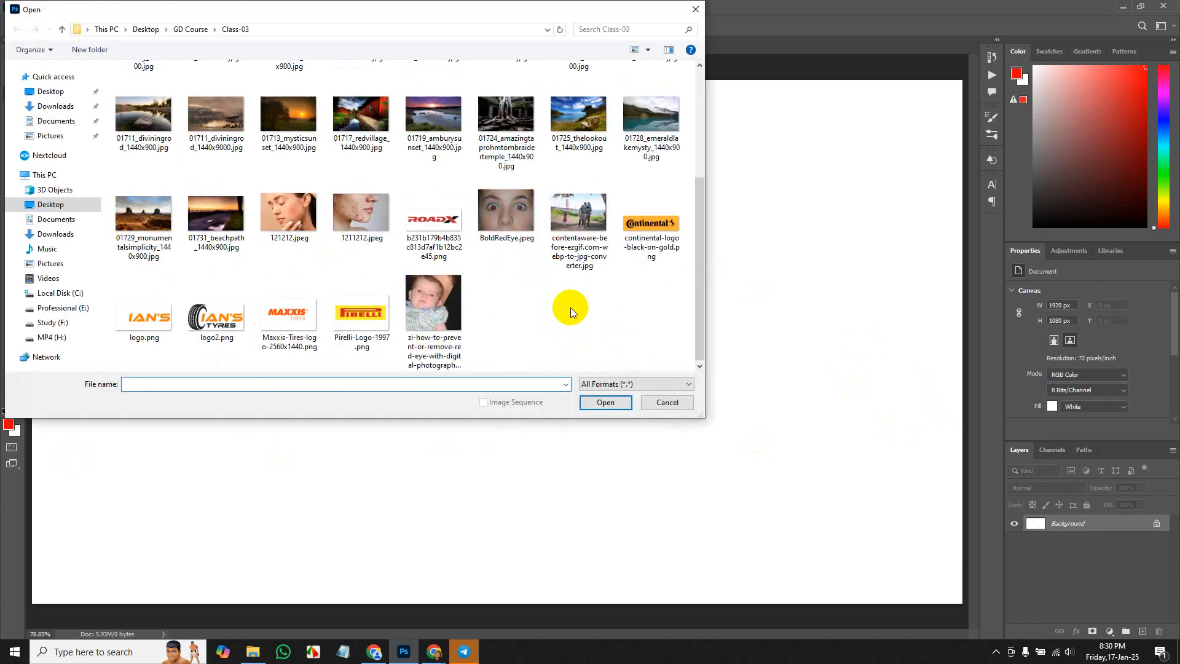
pyautogui.scroll(3, 570, 308)
pyautogui.scroll(-3, 431, 282)
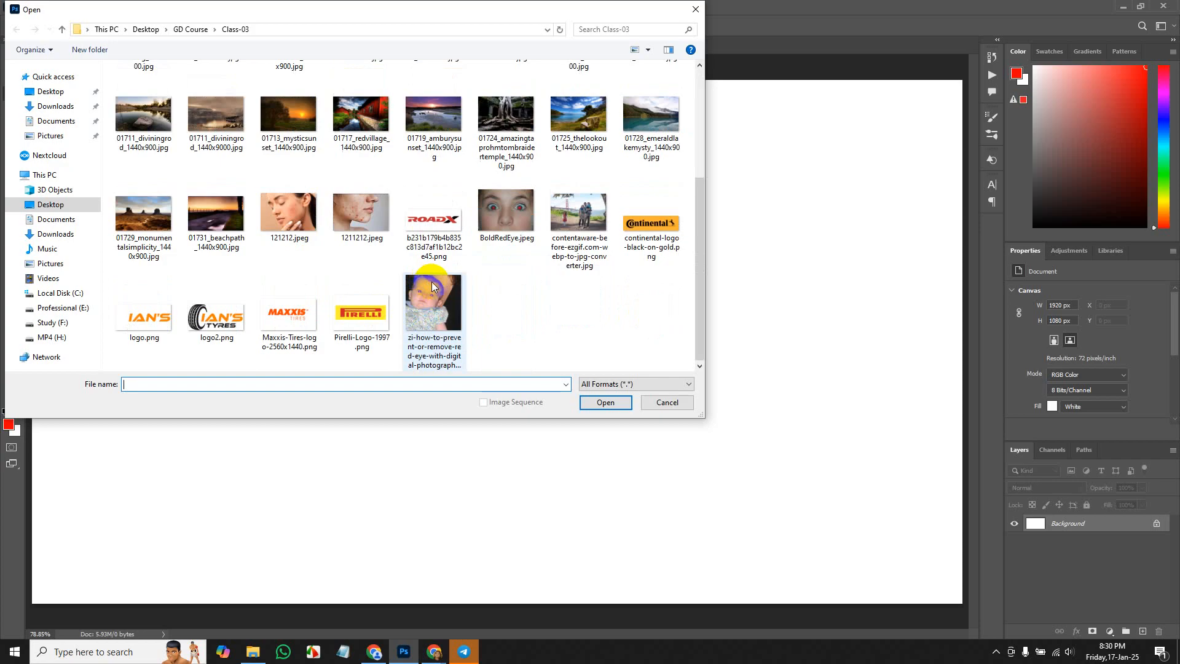
pyautogui.scroll(3, 597, 277)
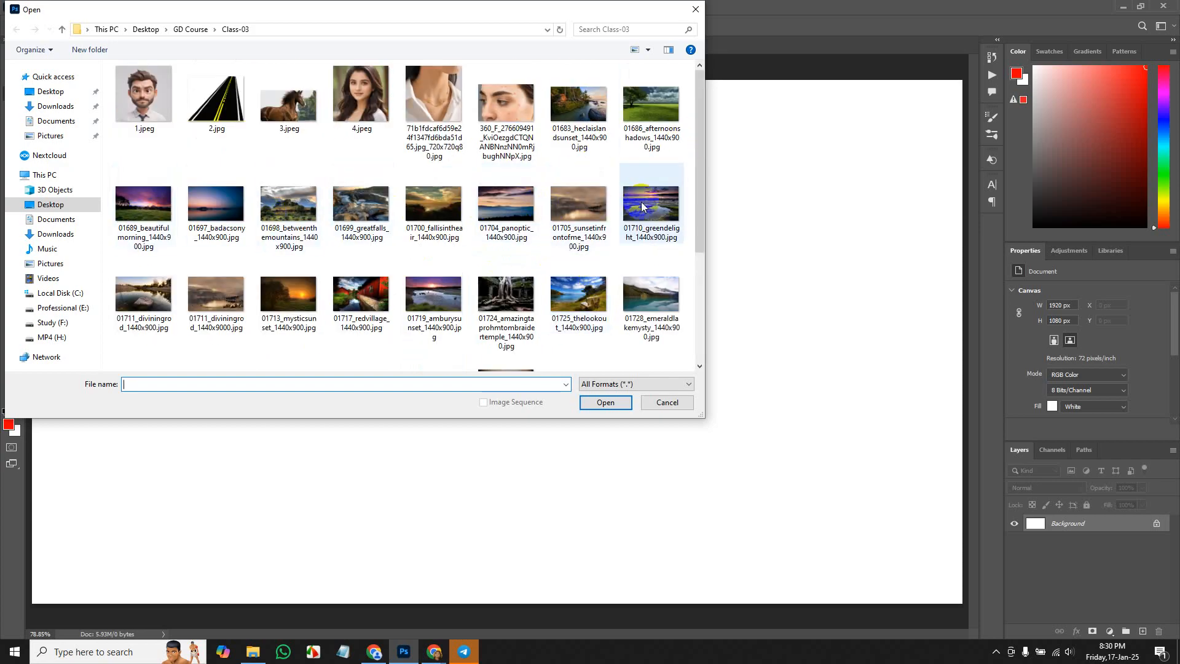
pyautogui.click(700, 204)
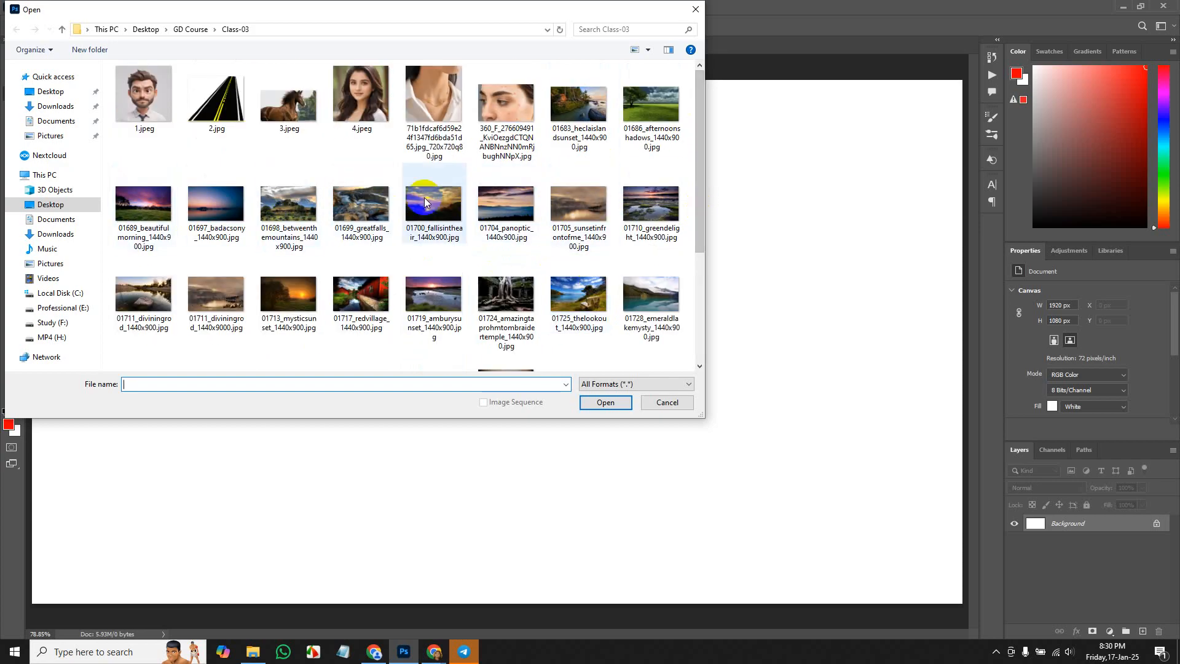
pyautogui.doubleClick(451, 208)
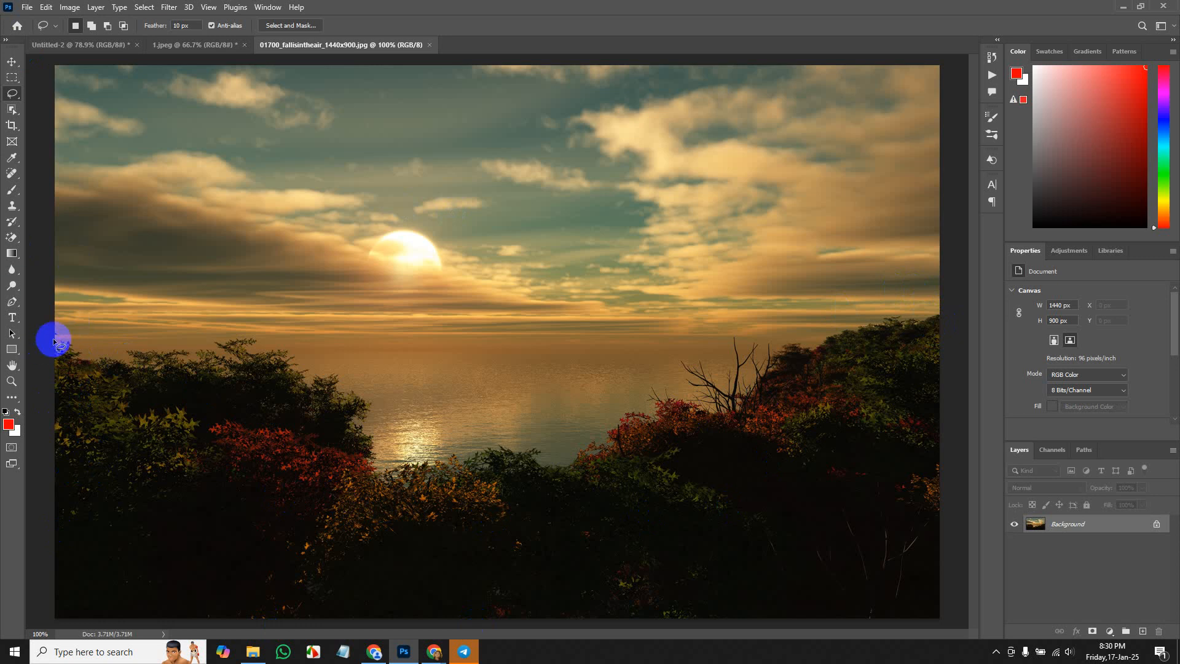
# Lasso the foliage in the lower part of the sunset photo with a 10 px feather and cut and paste it into Untitled-2.
pyautogui.moveTo(53, 337)
pyautogui.mouseDown()
pyautogui.moveTo(118, 352)
pyautogui.moveTo(280, 332)
pyautogui.moveTo(403, 412)
pyautogui.moveTo(408, 445)
pyautogui.moveTo(525, 447)
pyautogui.moveTo(573, 441)
pyautogui.moveTo(643, 386)
pyautogui.moveTo(730, 345)
pyautogui.moveTo(948, 307)
pyautogui.moveTo(952, 618)
pyautogui.moveTo(374, 650)
pyautogui.moveTo(32, 630)
pyautogui.moveTo(50, 322)
pyautogui.mouseUp()
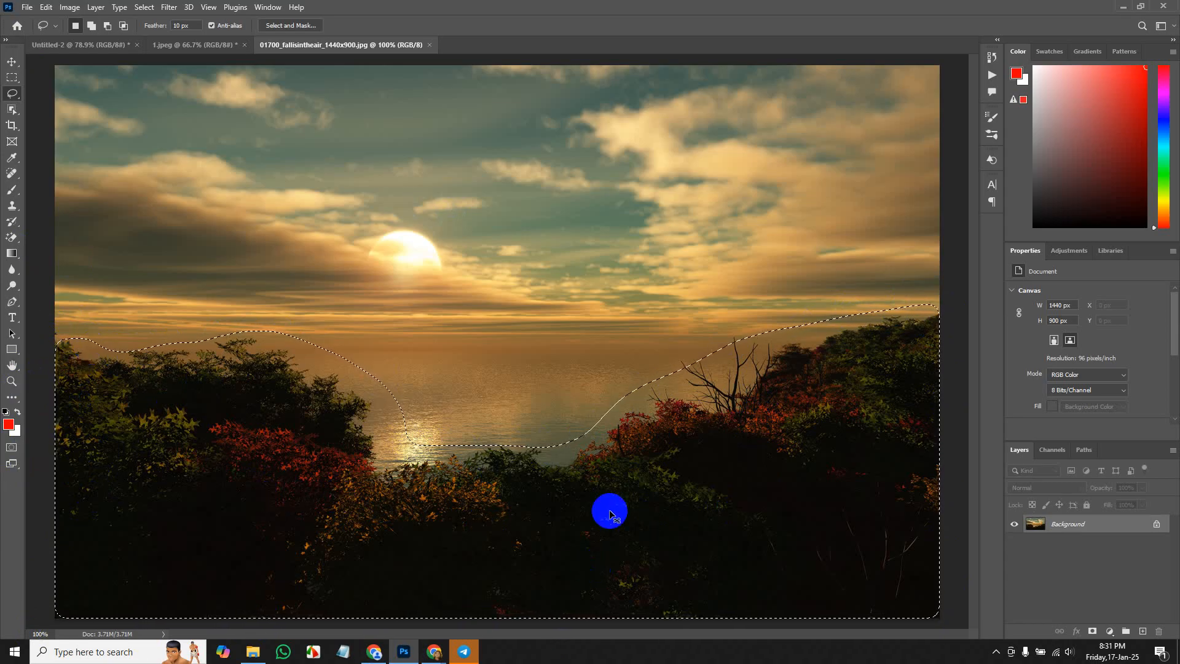
pyautogui.press('BackSpace')
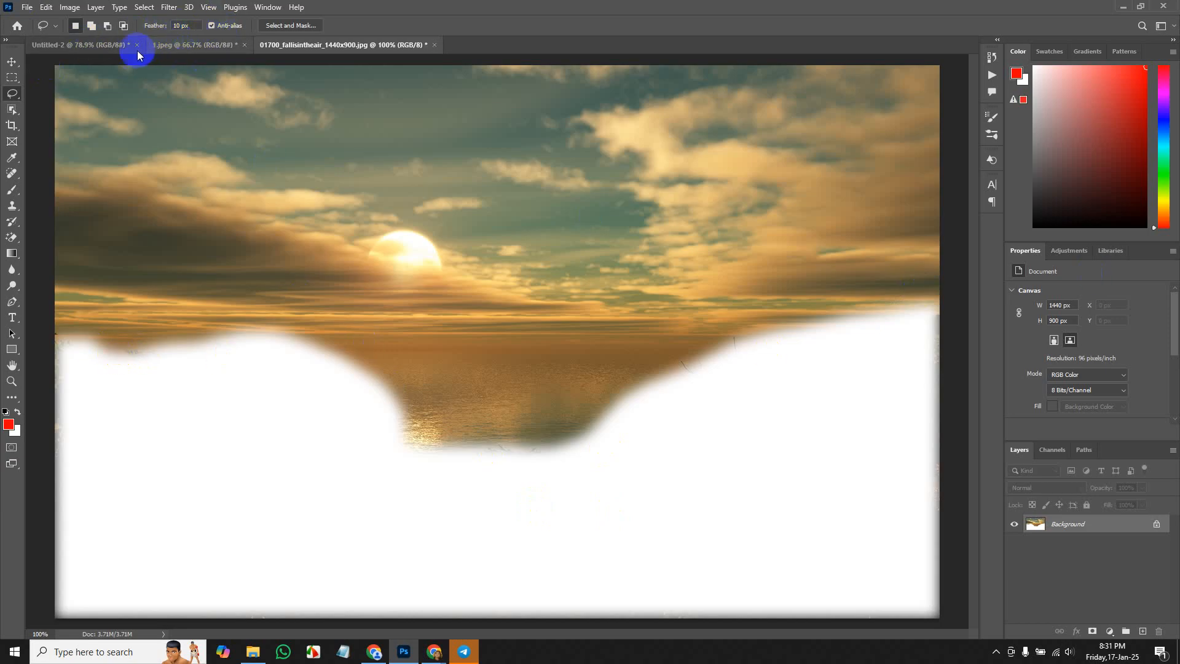
pyautogui.click(84, 45)
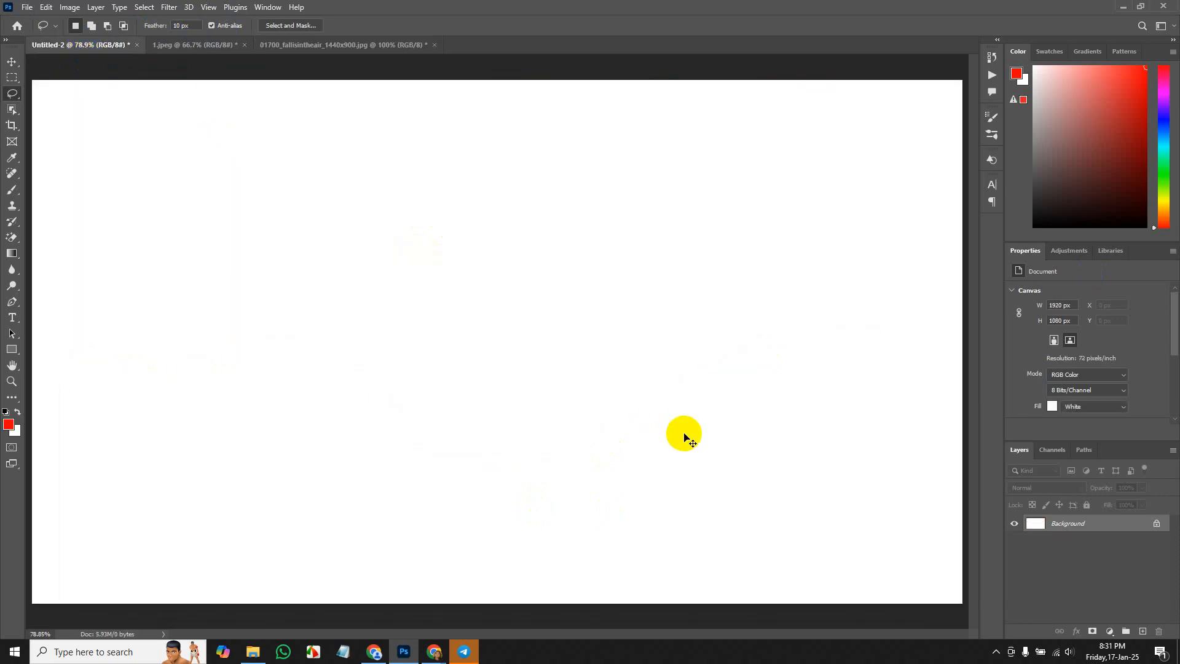
pyautogui.moveTo(684, 435); pyautogui.dragTo(684, 435)
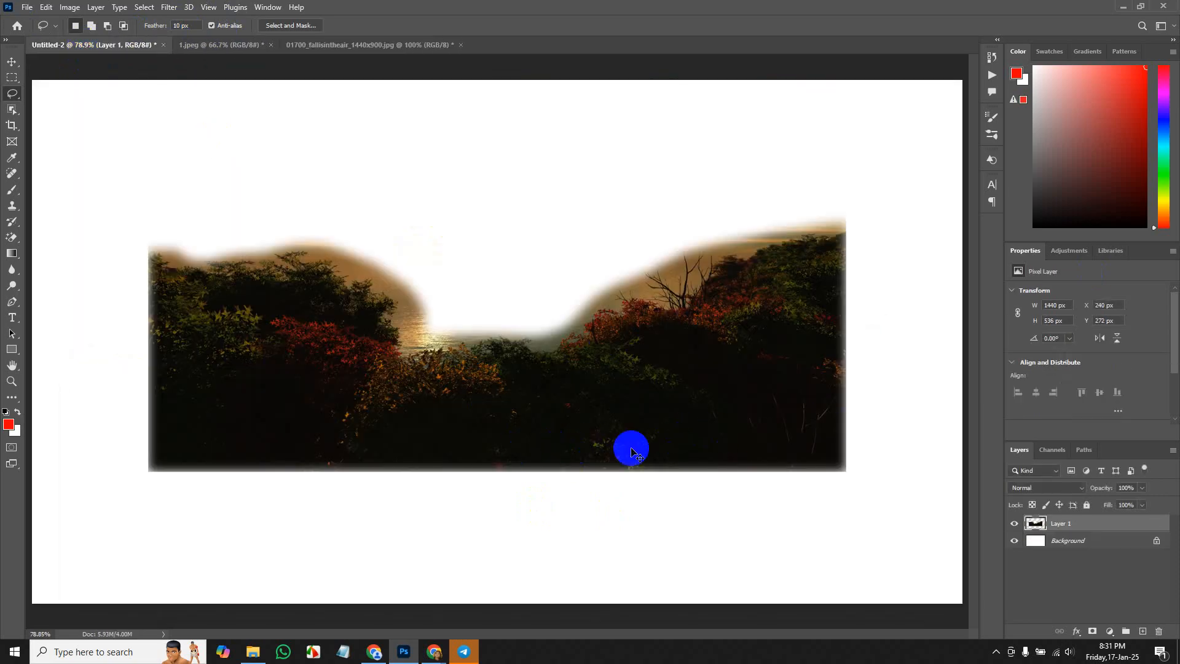
# Undo the foliage paste in Untitled-2 and the cut in the sunset photo.
pyautogui.hotkey('ctrl', 'z')
pyautogui.click(322, 47)
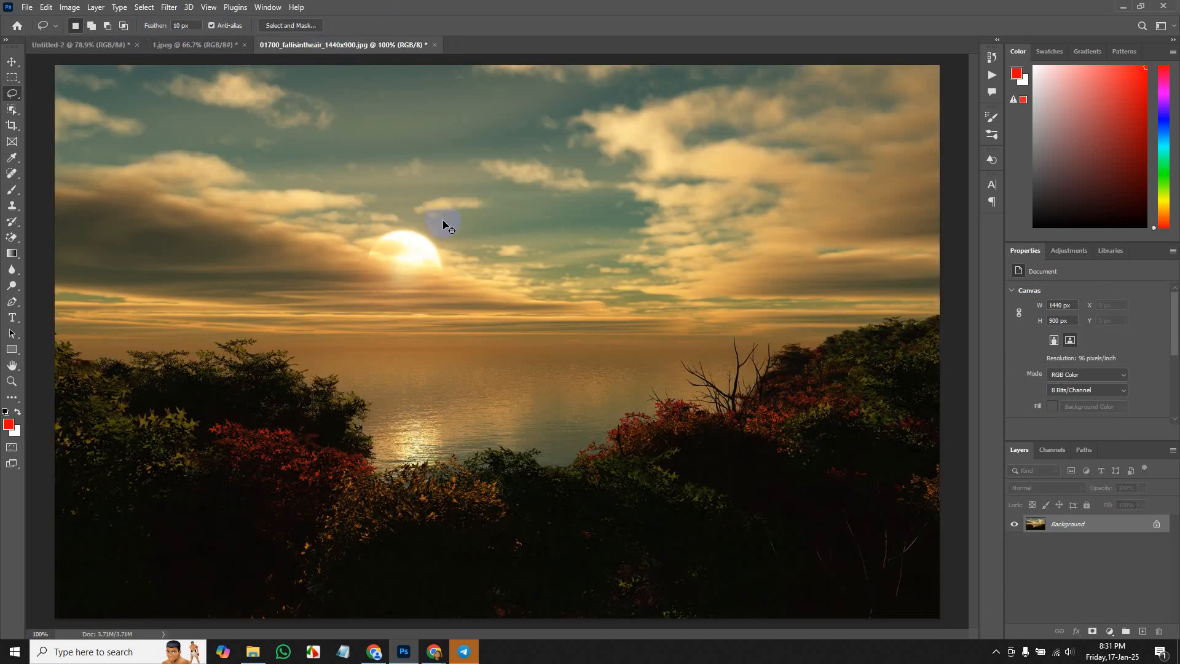
# Switch from the freehand Lasso to the Polygonal Lasso tool for the sunset photo.
pyautogui.click(13, 97)
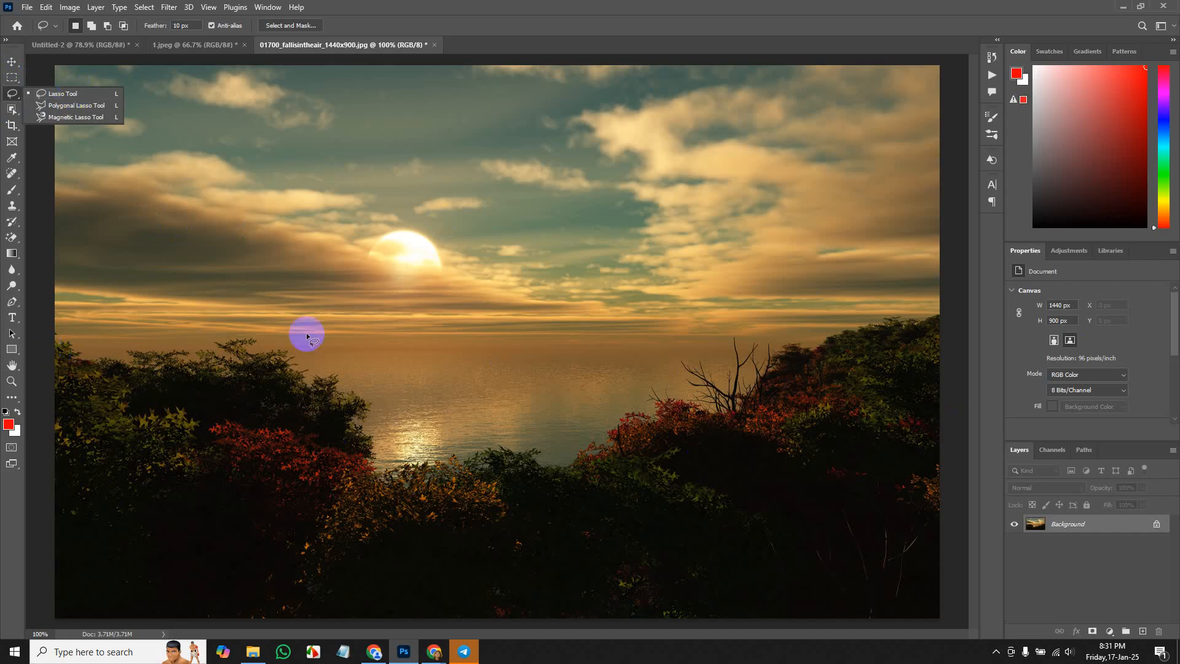
pyautogui.click(86, 105)
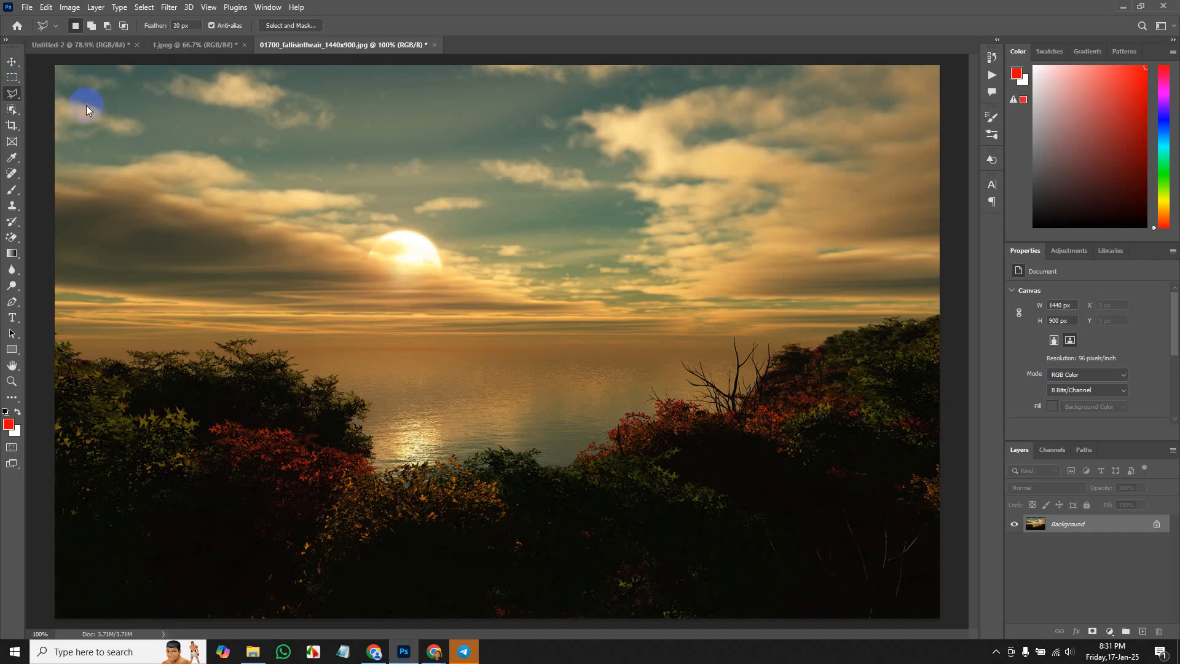
pyautogui.click(64, 336)
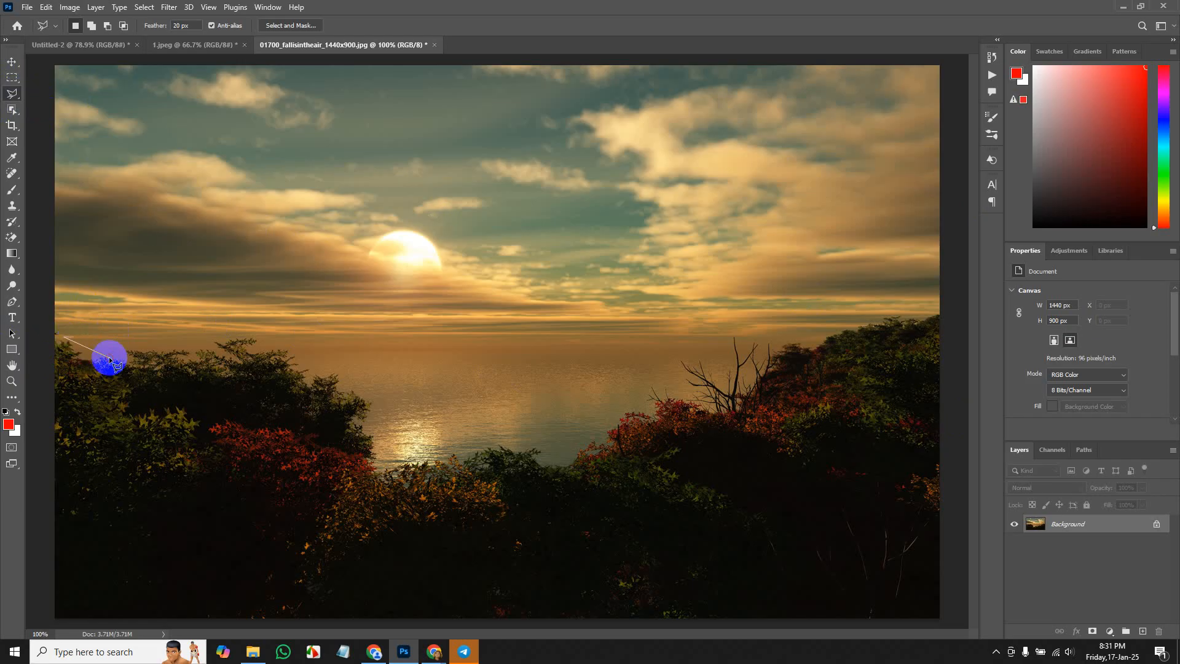
pyautogui.click(109, 358)
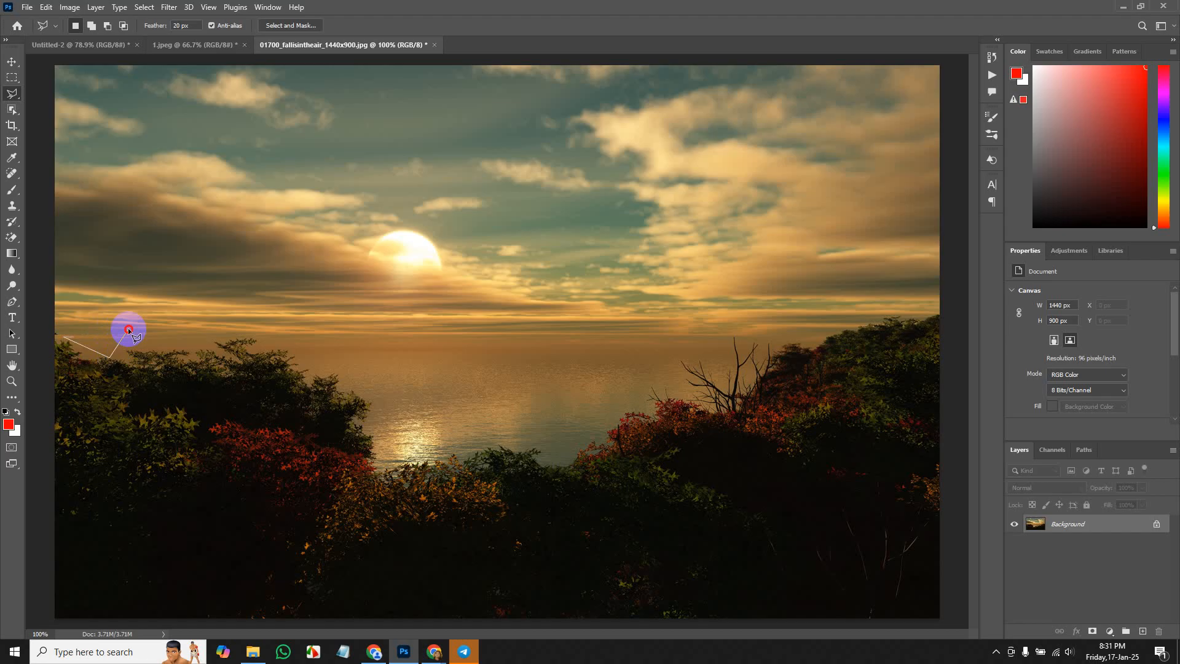
pyautogui.click(74, 340)
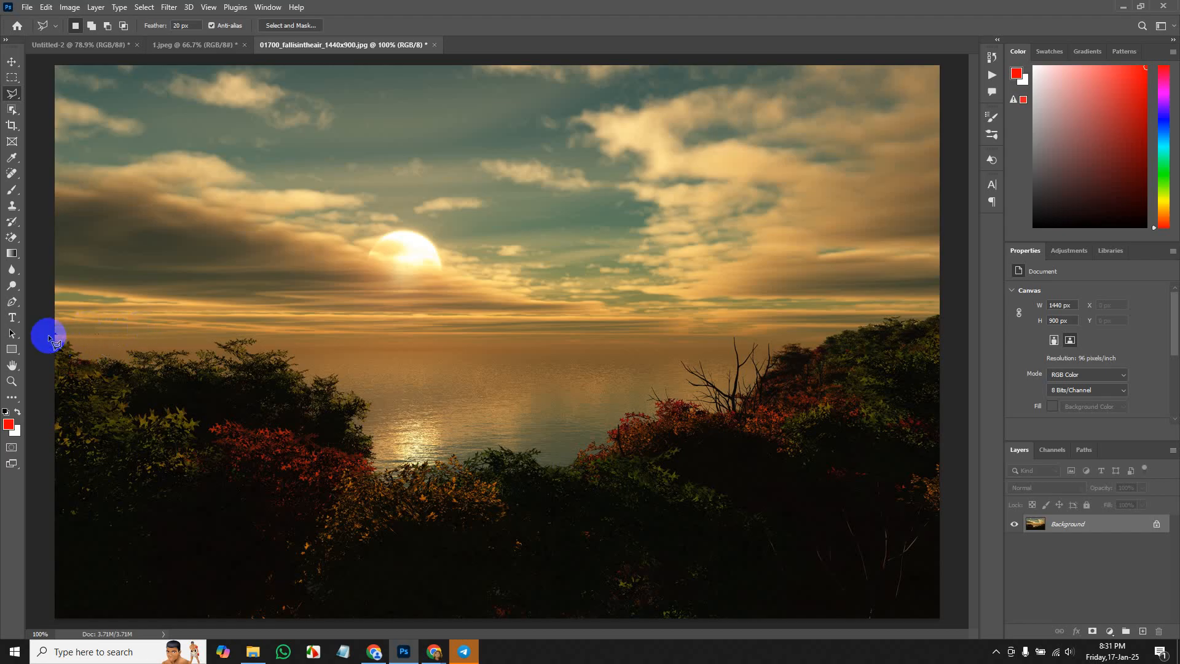
# Outline the foliage in the lower part of the sunset photo as a Polygonal Lasso selection with a 20 px feather.
pyautogui.click(48, 334)
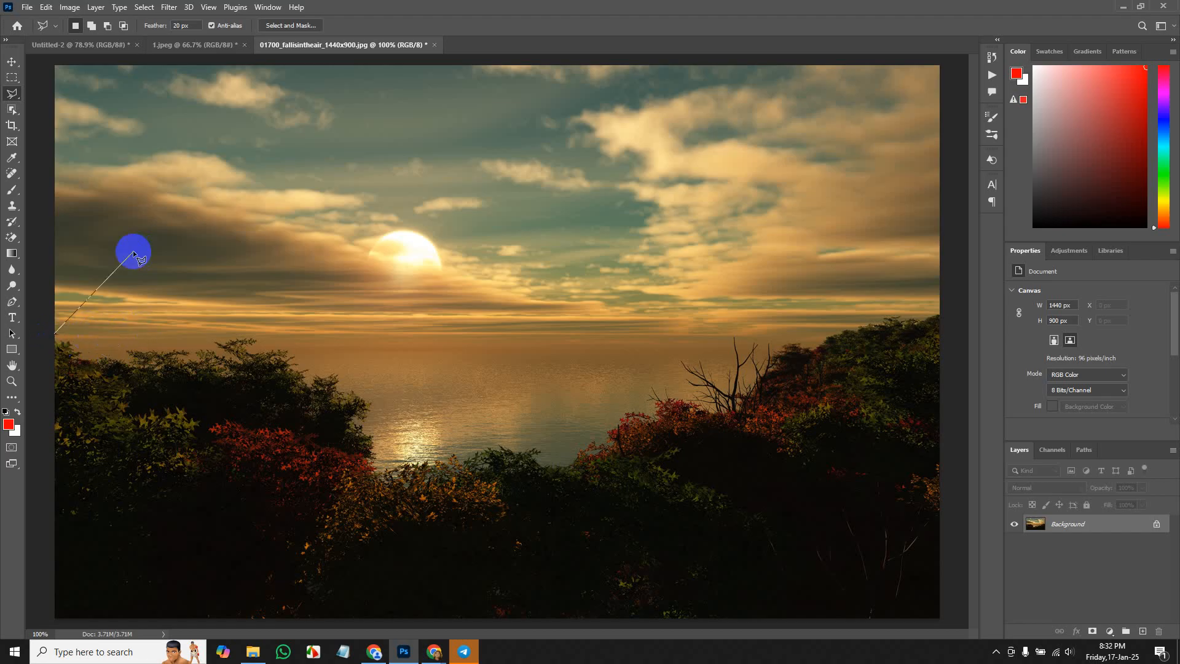
pyautogui.click(153, 346)
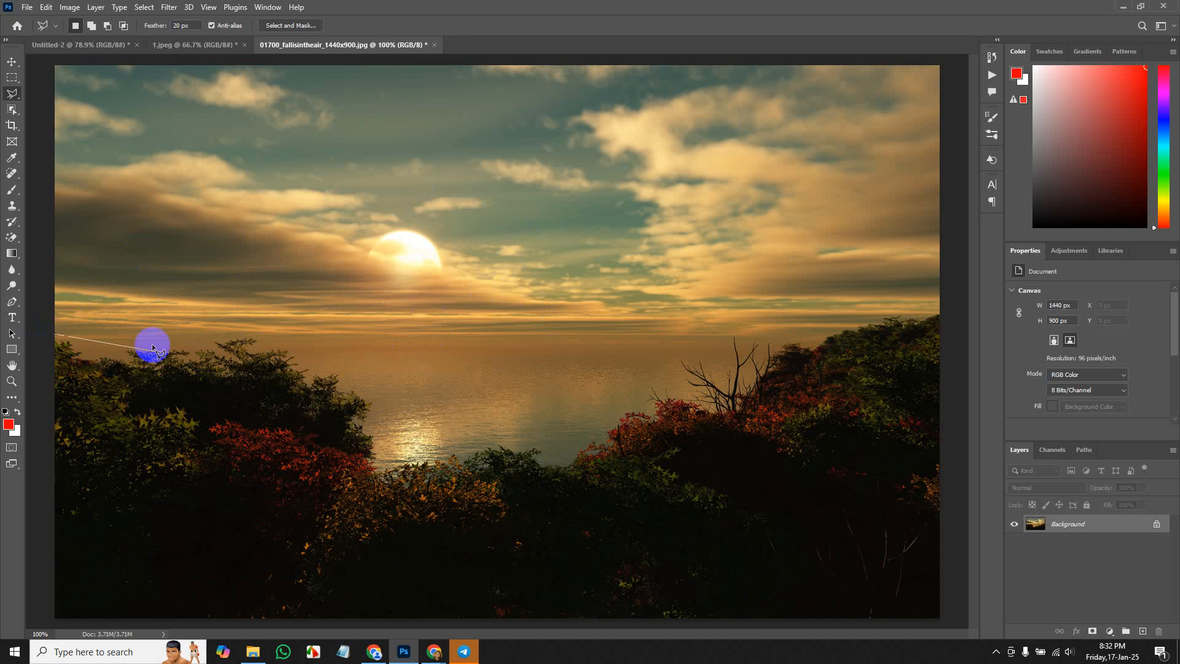
pyautogui.click(99, 348)
pyautogui.click(187, 340)
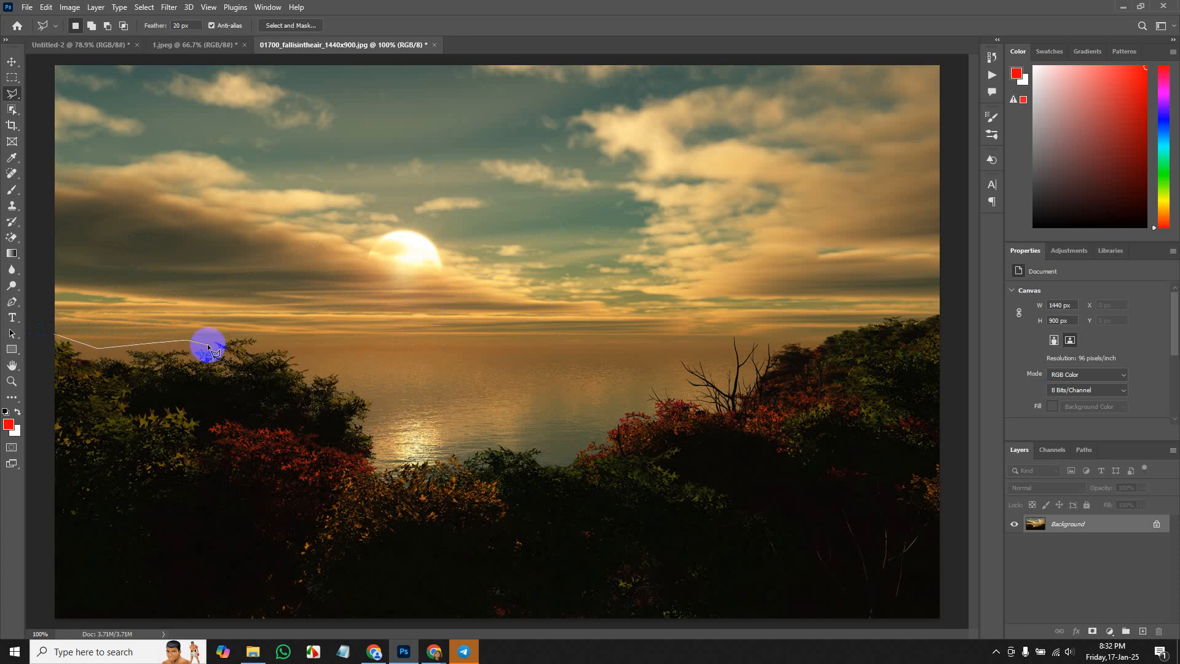
pyautogui.click(237, 333)
pyautogui.click(264, 334)
pyautogui.click(299, 342)
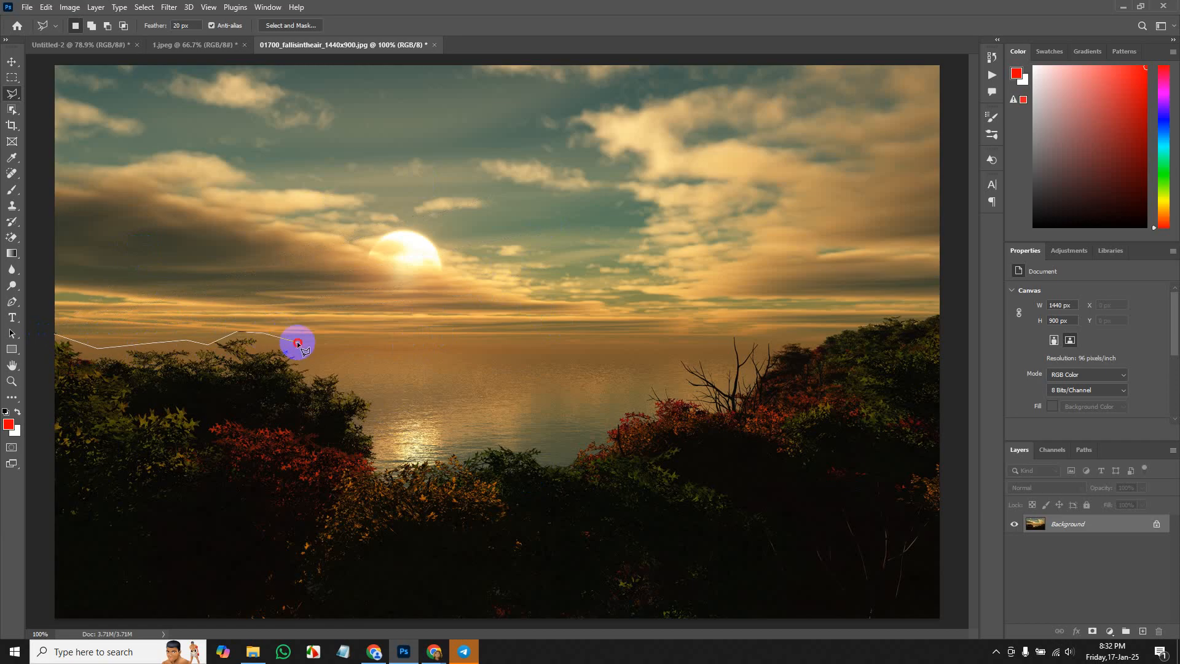
pyautogui.click(389, 424)
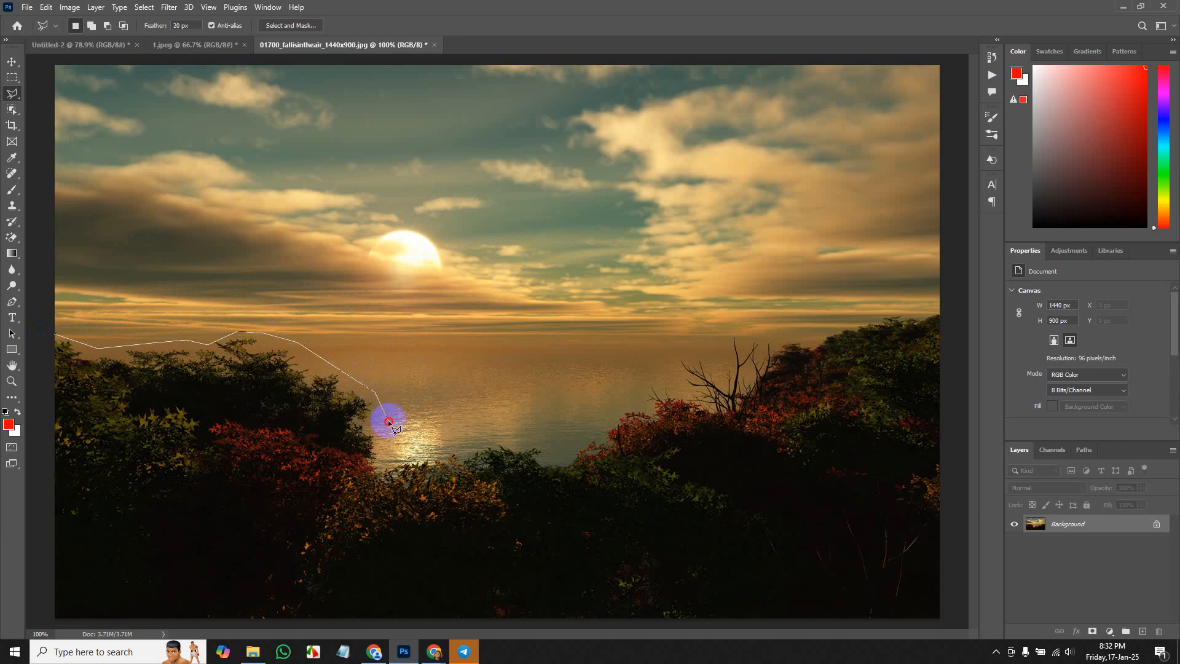
pyautogui.click(391, 448)
pyautogui.click(430, 435)
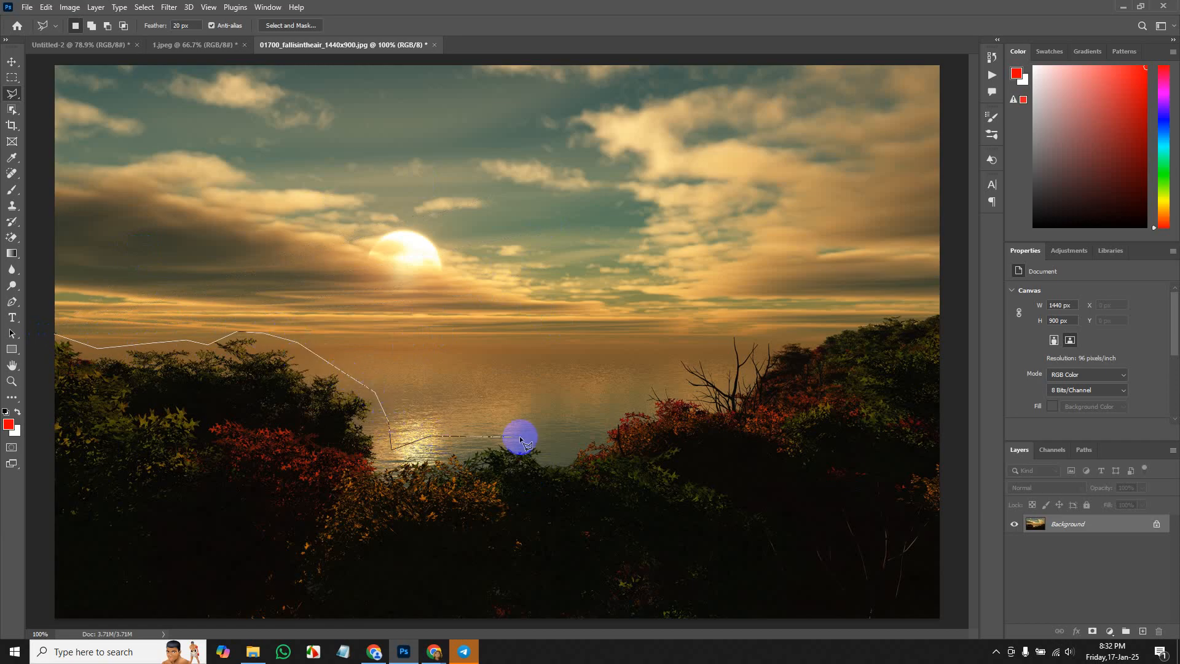
pyautogui.click(571, 438)
pyautogui.click(644, 394)
pyautogui.click(681, 387)
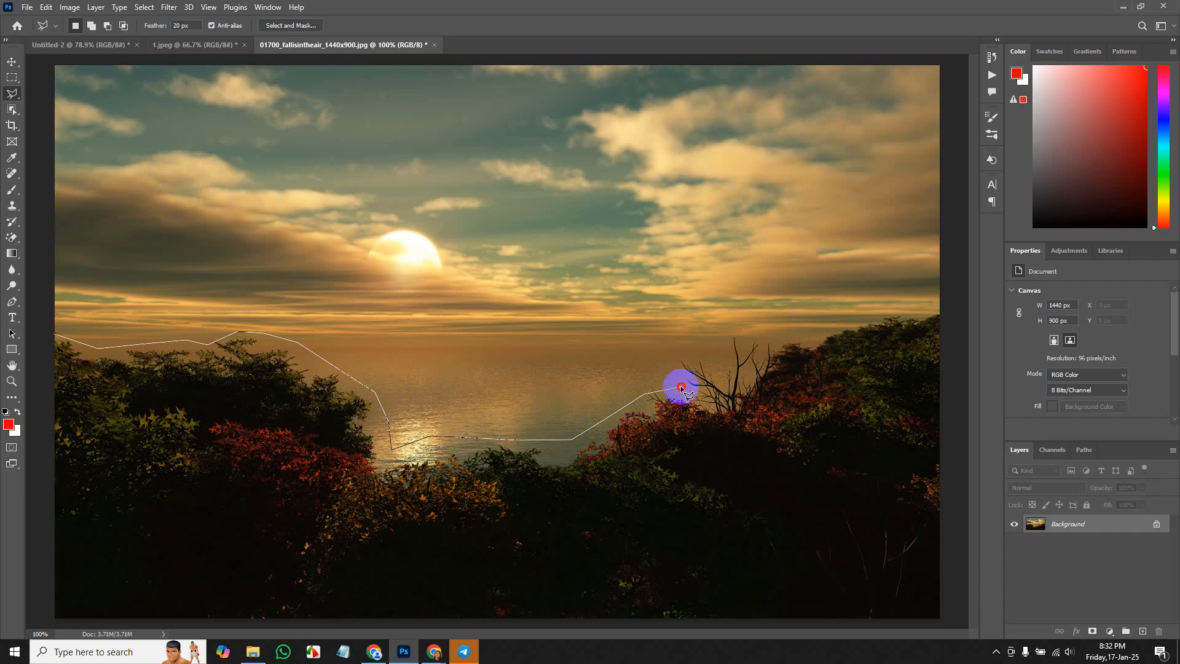
pyautogui.click(677, 349)
pyautogui.click(724, 367)
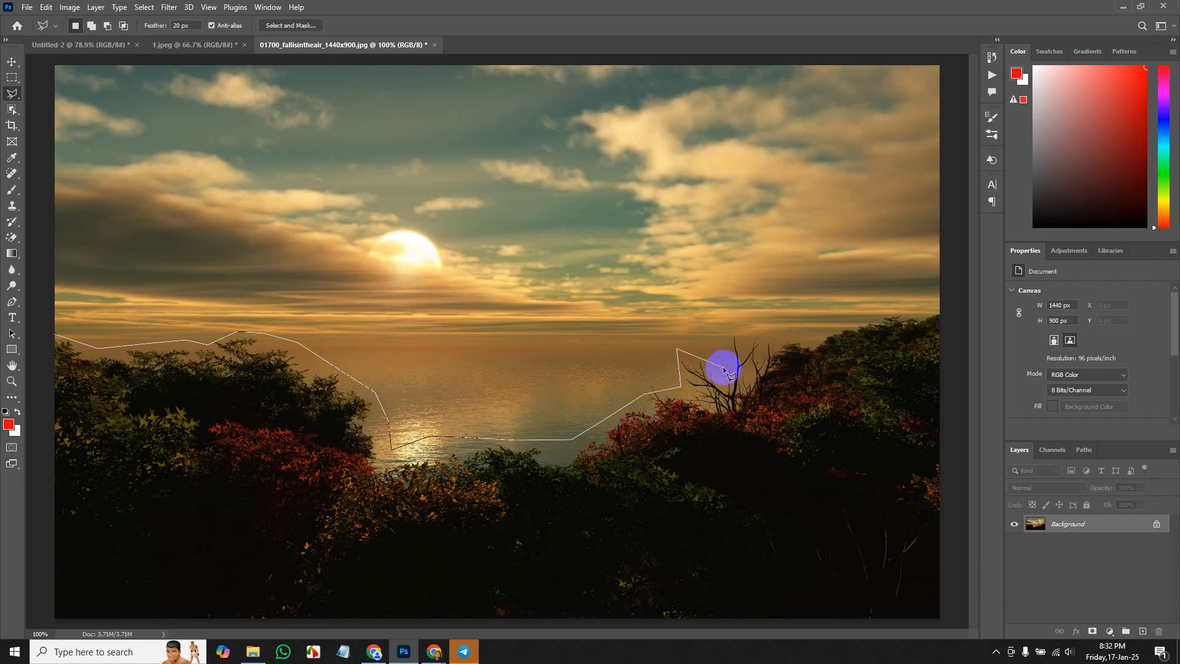
pyautogui.click(733, 323)
pyautogui.click(779, 332)
pyautogui.click(867, 314)
pyautogui.click(949, 308)
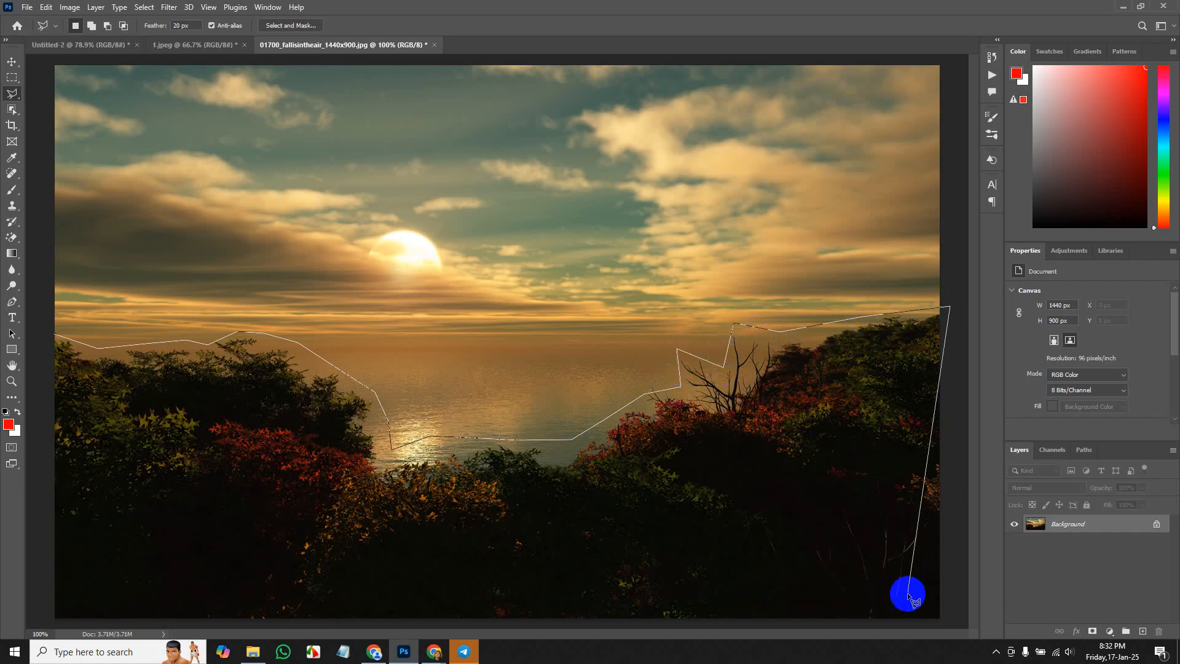
pyautogui.click(943, 620)
pyautogui.hotkey('ctrl', '-')
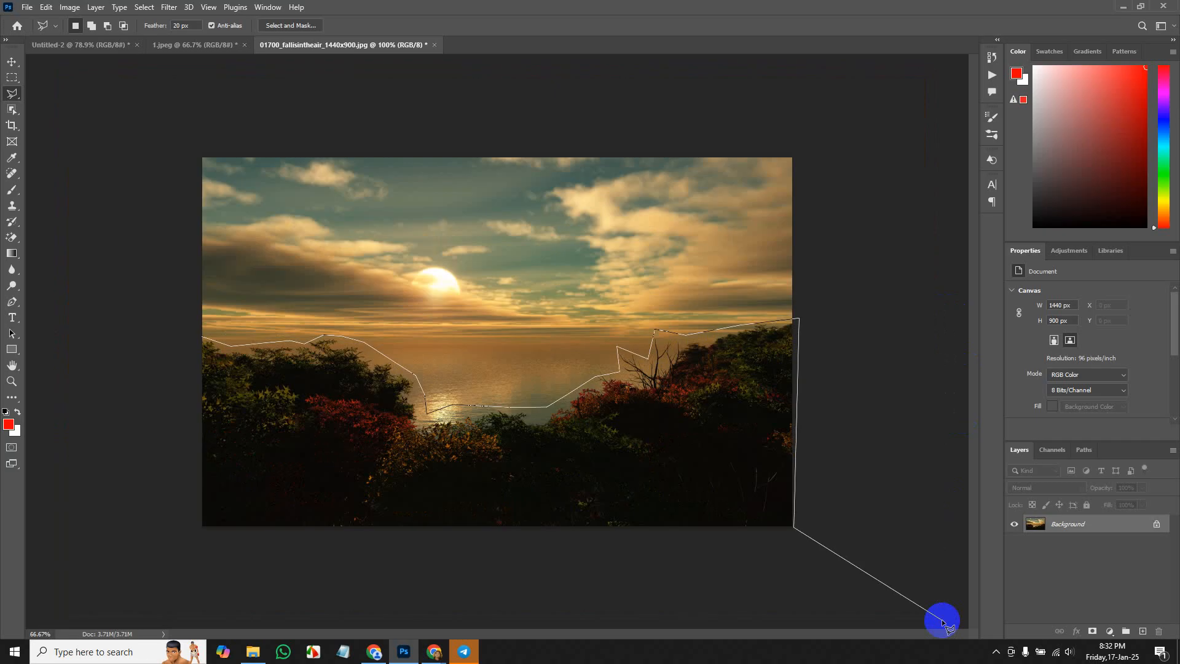
pyautogui.click(198, 525)
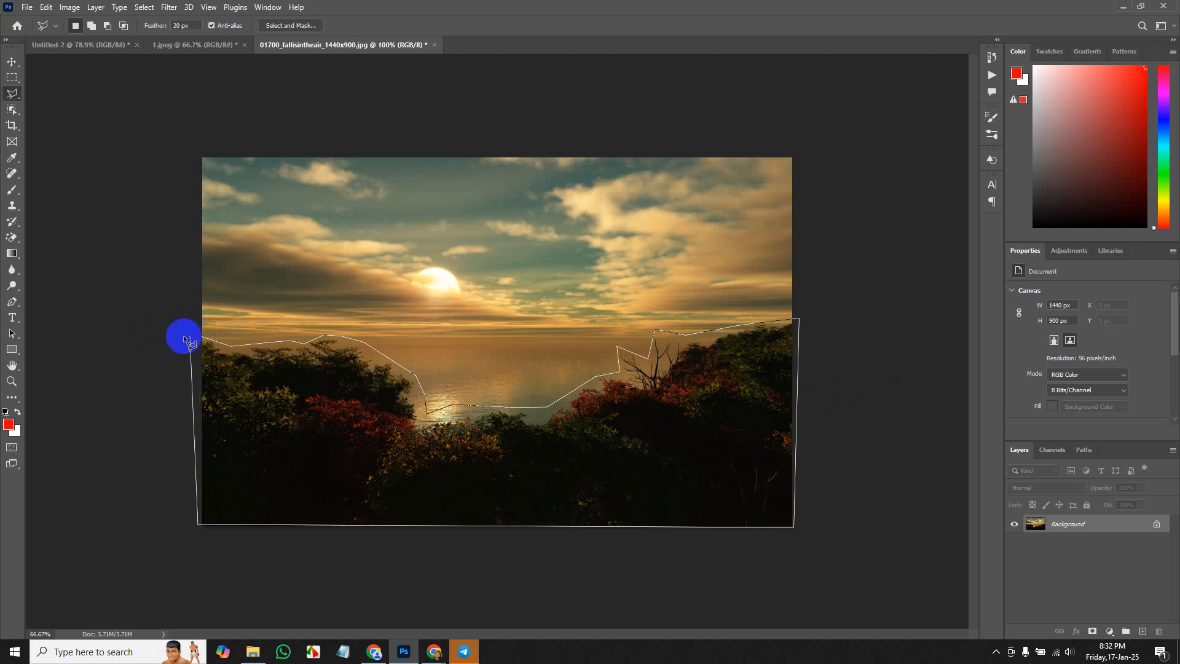
pyautogui.press('Escape')
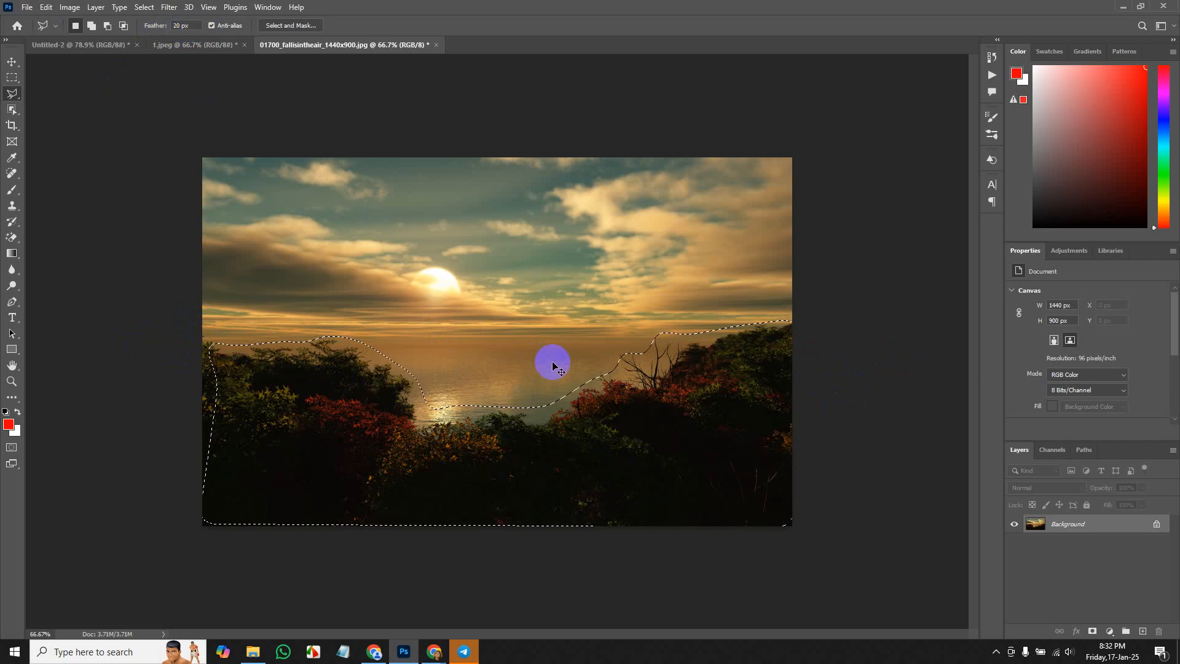
# Cut the polygonal foliage selection from the sunset photo and paste it into Untitled-2.
pyautogui.press('BackSpace')
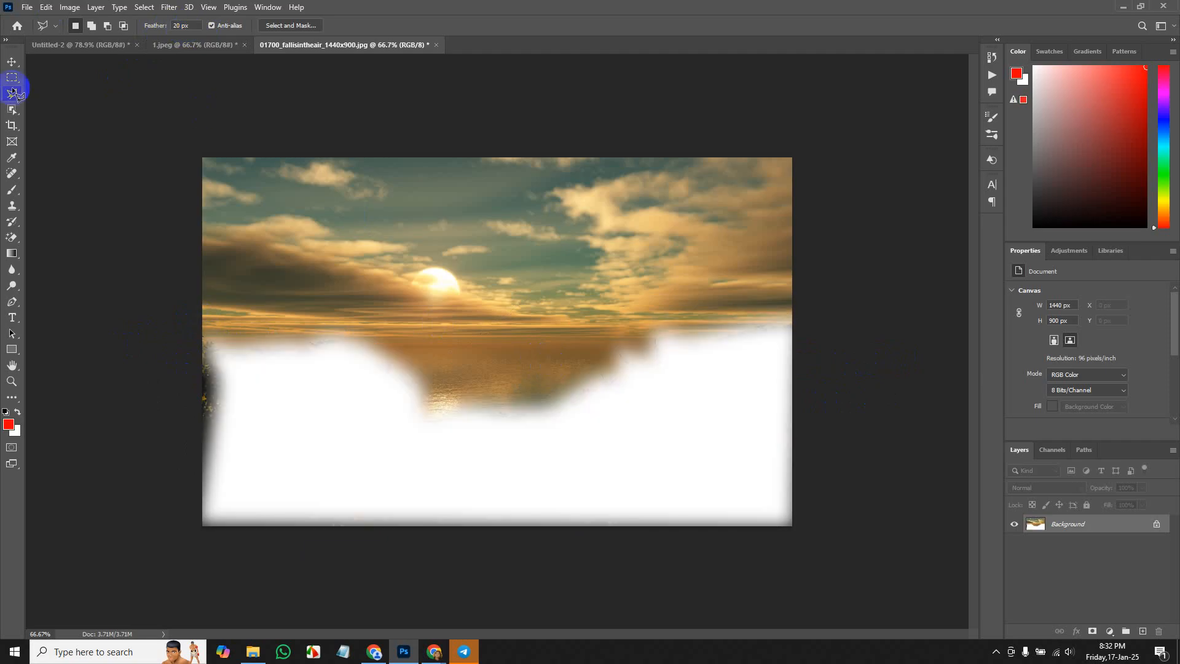
pyautogui.click(98, 45)
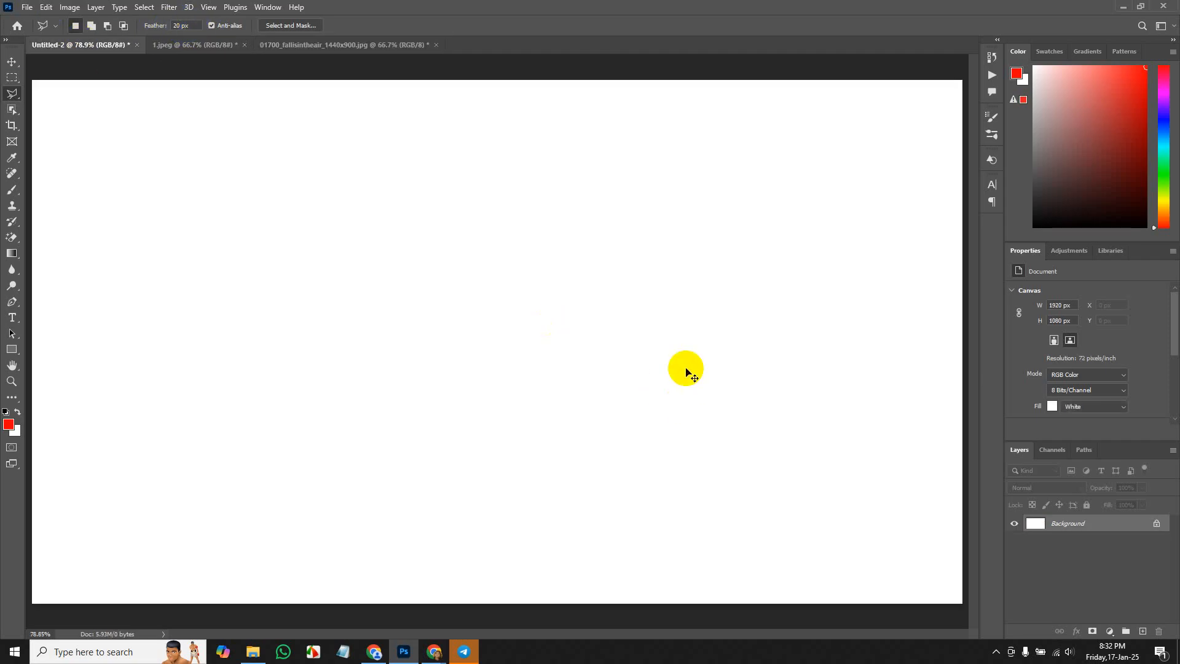
pyautogui.hotkey('ctrl', 'v')
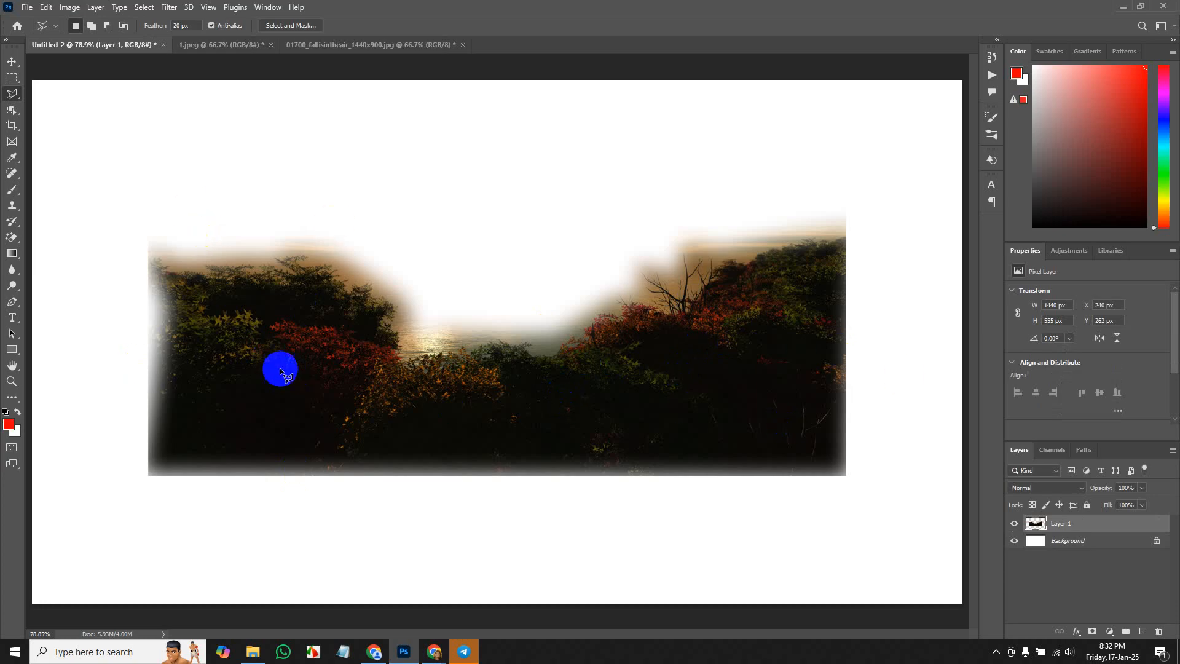
# Undo the polygonal foliage paste in Untitled-2 and the cut in the sunset photo.
pyautogui.click(13, 93)
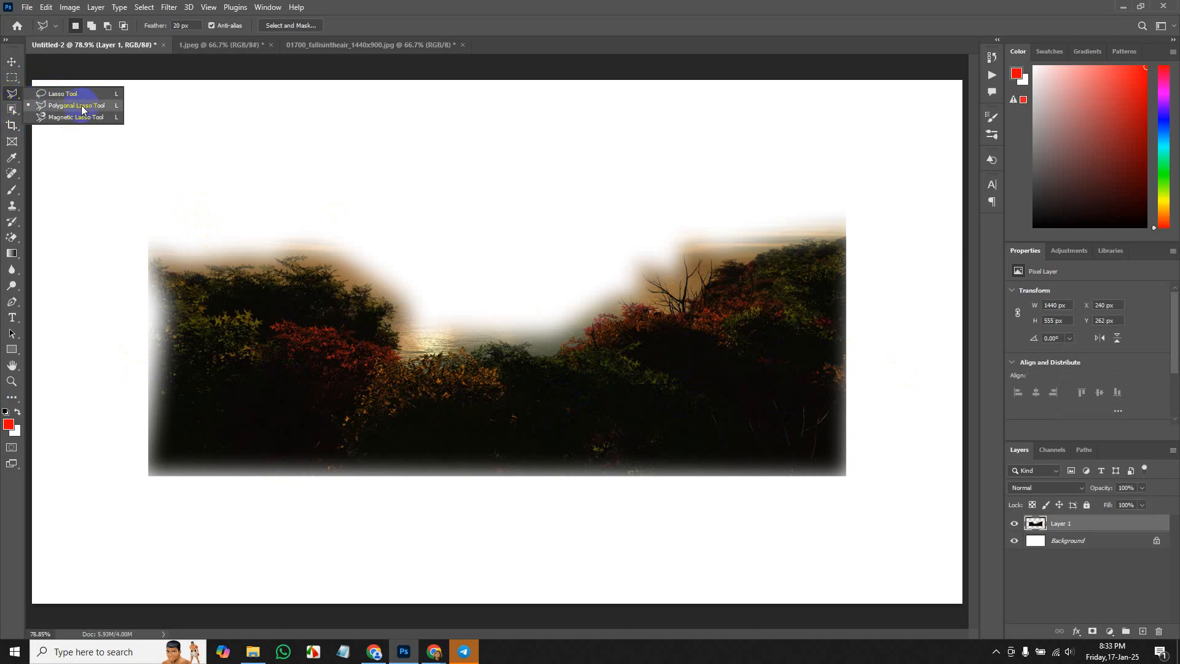
pyautogui.click(11, 99)
pyautogui.press('Delete')
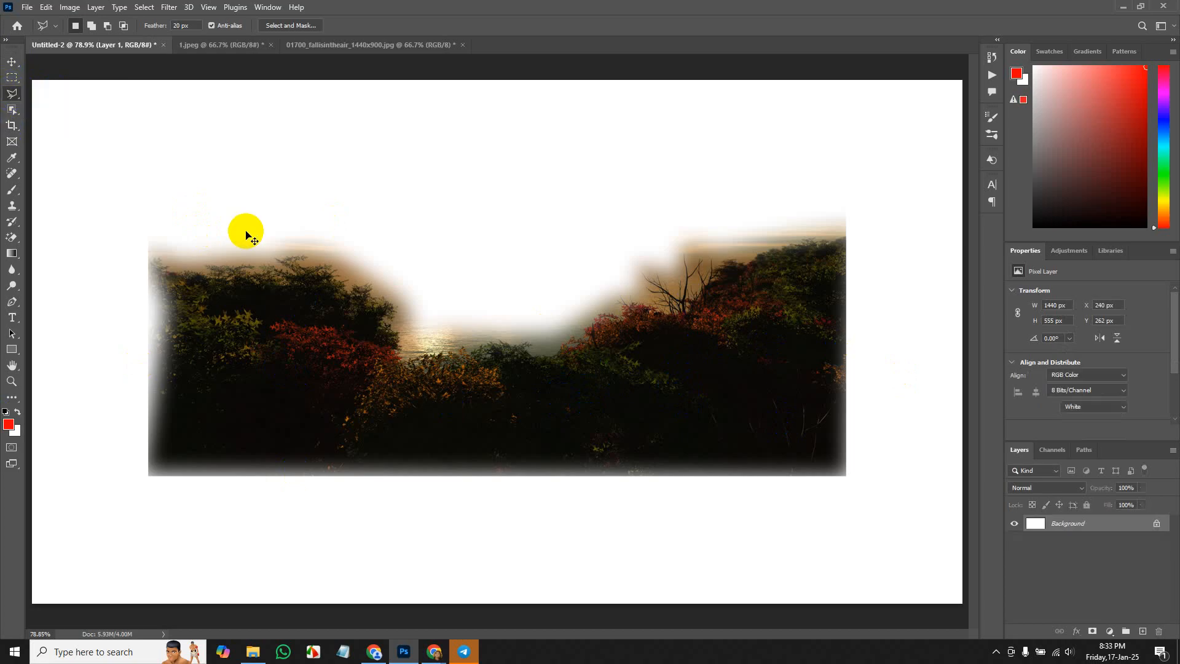
pyautogui.click(286, 45)
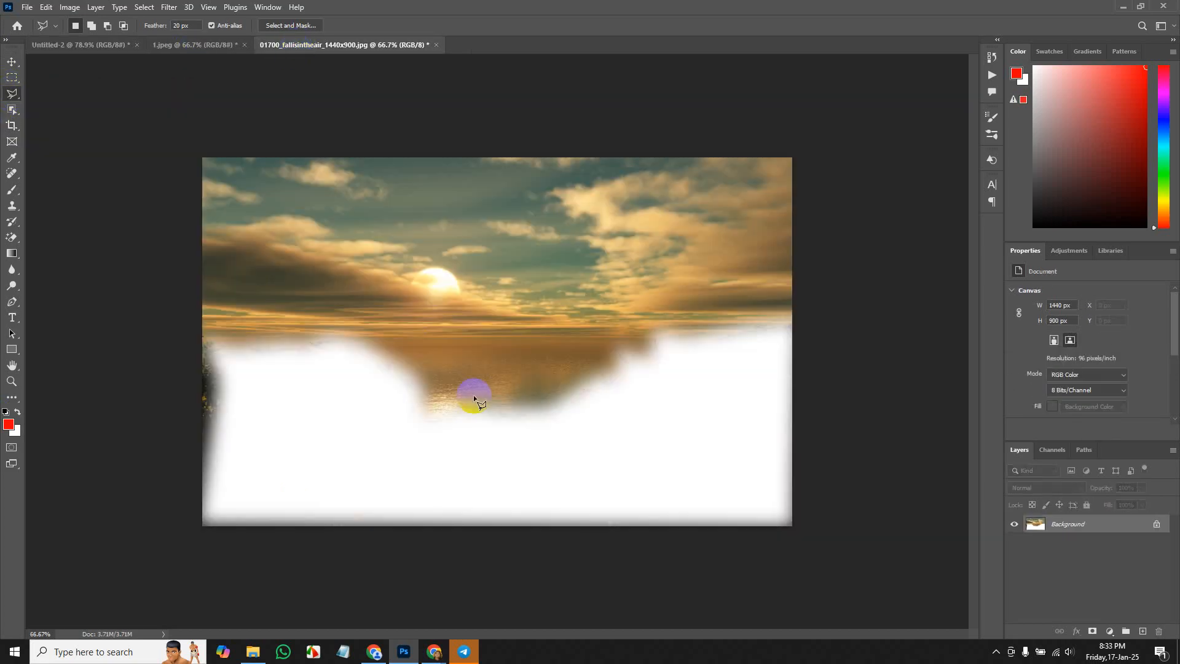
pyautogui.click(468, 399)
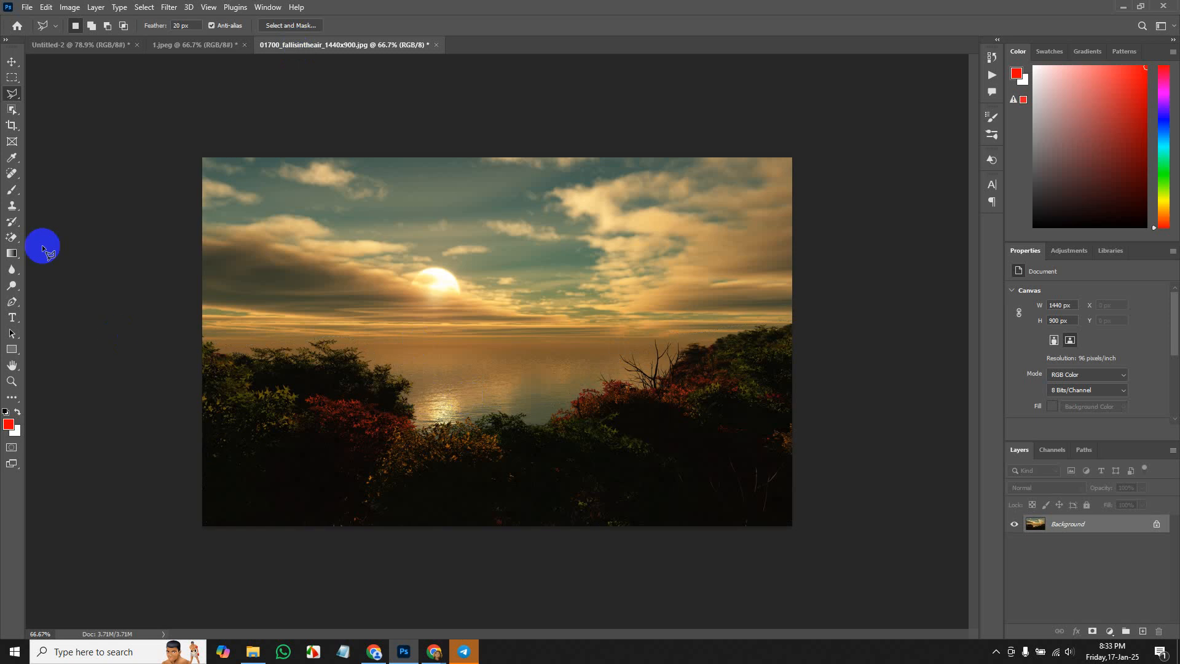
# Trace the foliage edge and the photo's lower border with the Magnetic Lasso tool to make a closed selection.
pyautogui.rightClick(11, 94)
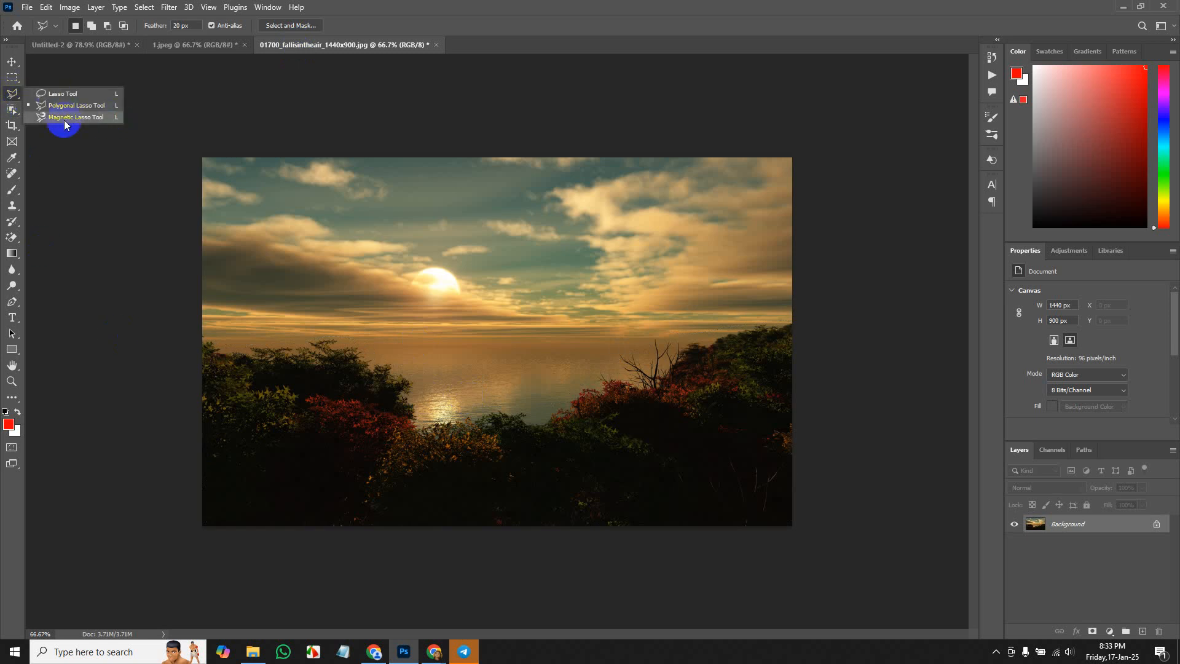
pyautogui.click(79, 117)
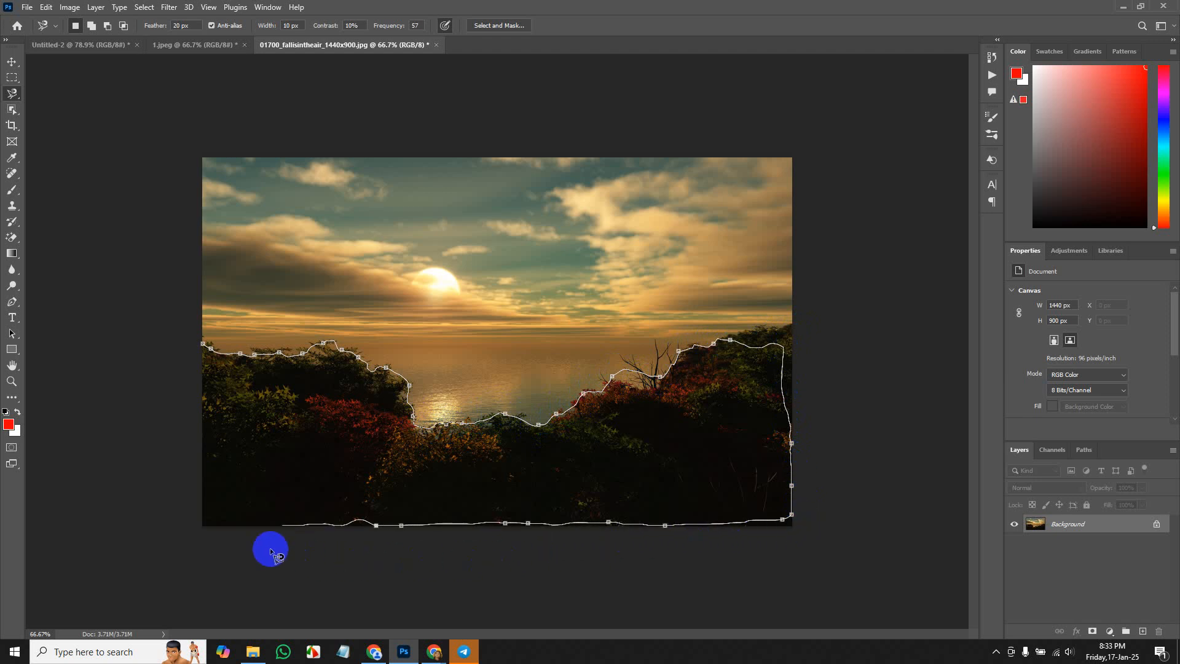
pyautogui.click(203, 345)
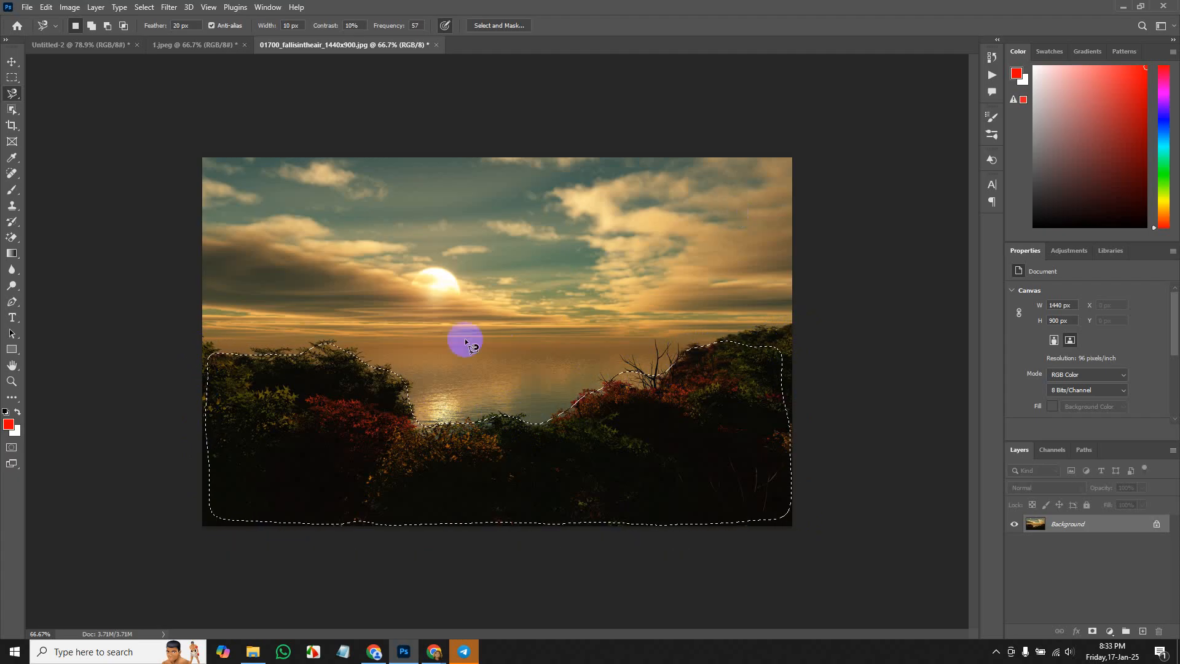
# Cut the Magnetic Lasso foliage selection from the sunset photo and paste it into Untitled-2.
pyautogui.press('BackSpace')
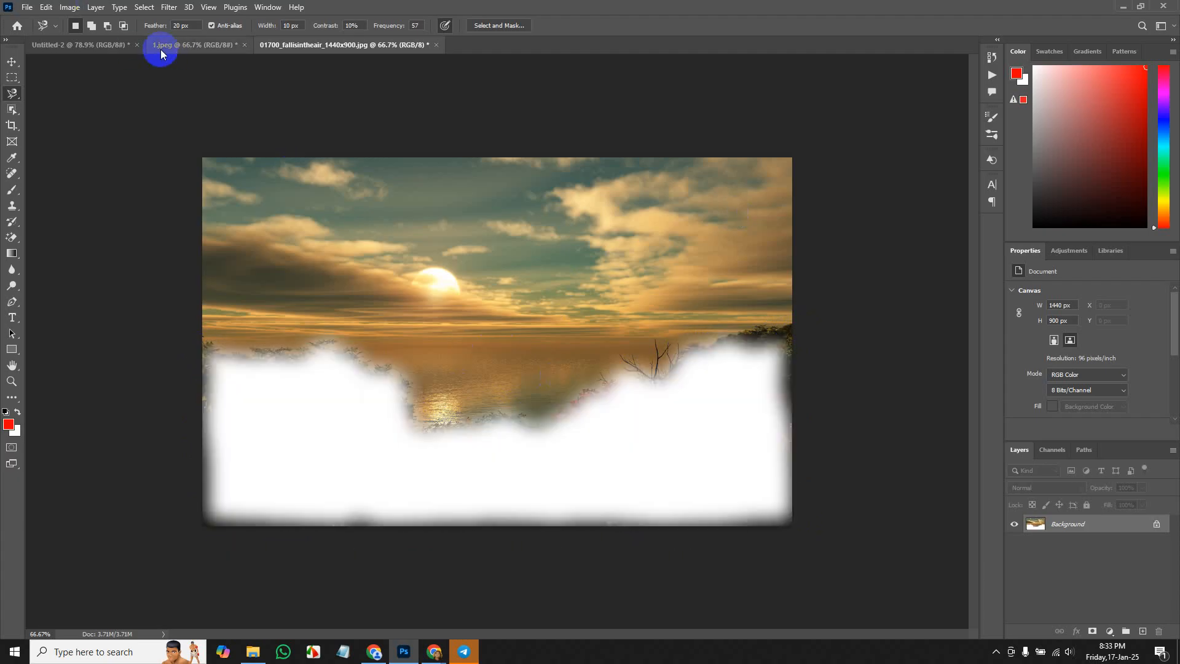
pyautogui.click(82, 47)
pyautogui.hotkey('ctrl', 'v')
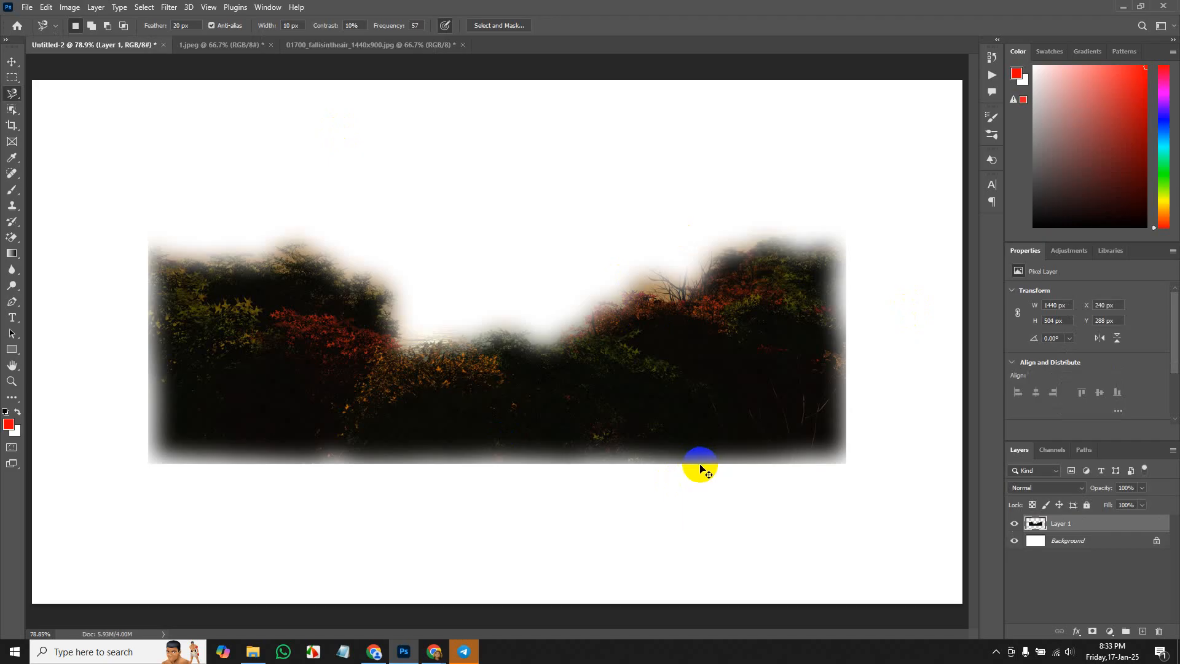
# Undo the Magnetic Lasso foliage paste in Untitled-2 and its cut in the sunset photo.
pyautogui.hotkey('ctrl', 'z')
pyautogui.click(294, 43)
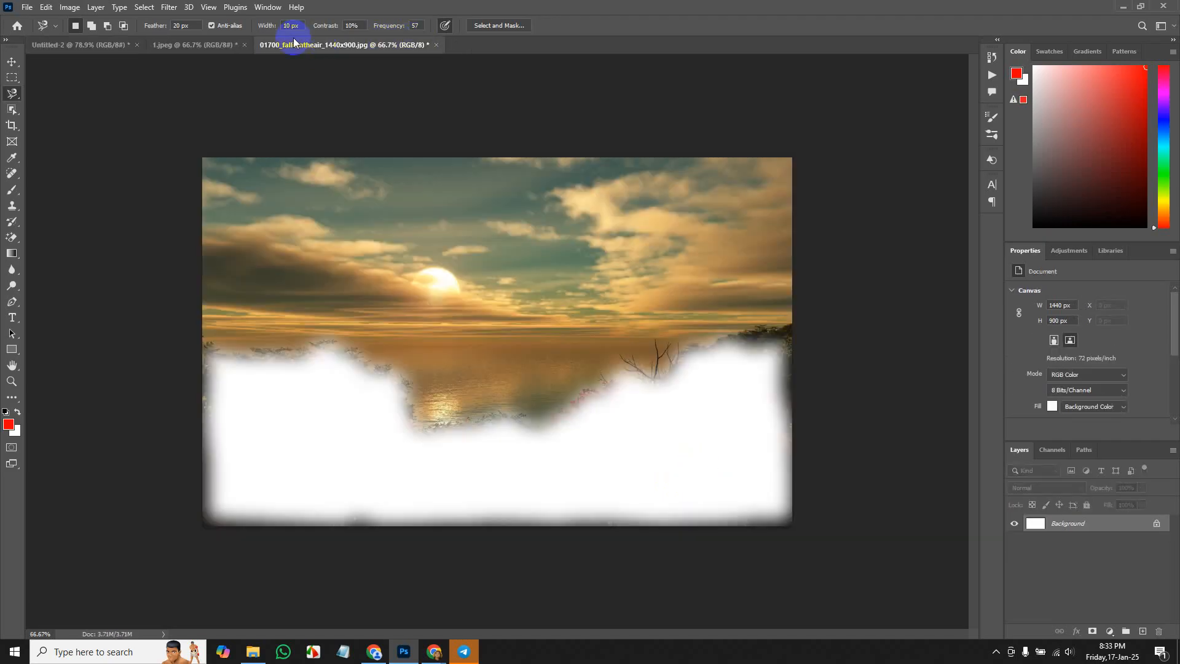
pyautogui.hotkey('ctrl', 'z')
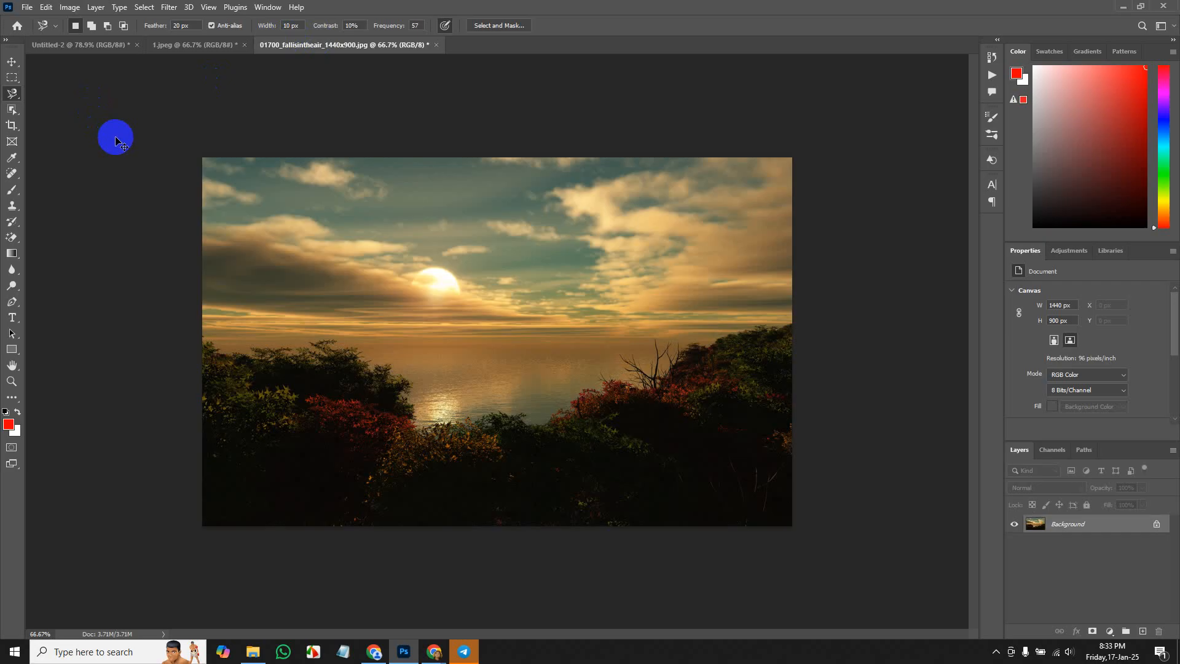
# Change to the Object Selection tool and show the other tools in its group.
pyautogui.moveTo(13, 94)
pyautogui.mouseDown()
pyautogui.moveTo(72, 90)
pyautogui.moveTo(72, 122)
pyautogui.moveTo(70, 90)
pyautogui.moveTo(13, 114)
pyautogui.moveTo(76, 117)
pyautogui.mouseUp()
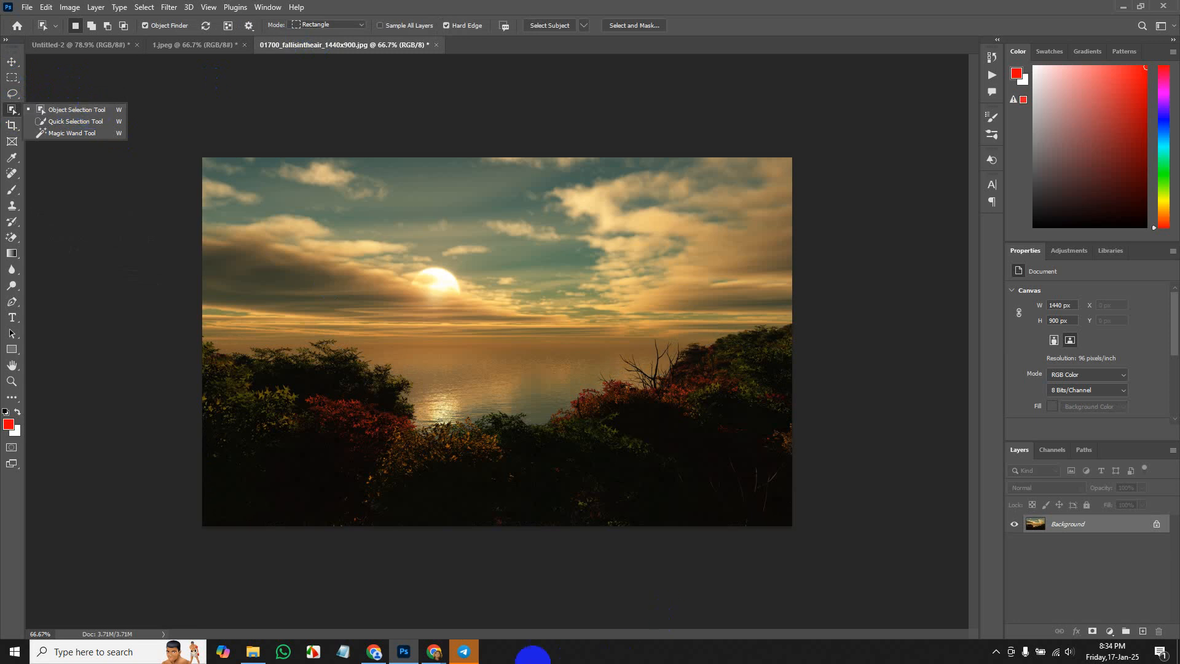
# Switch to the Google Meet call and disable contributors' permission to turn on their microphone in the host controls.
pyautogui.moveTo(433, 655)
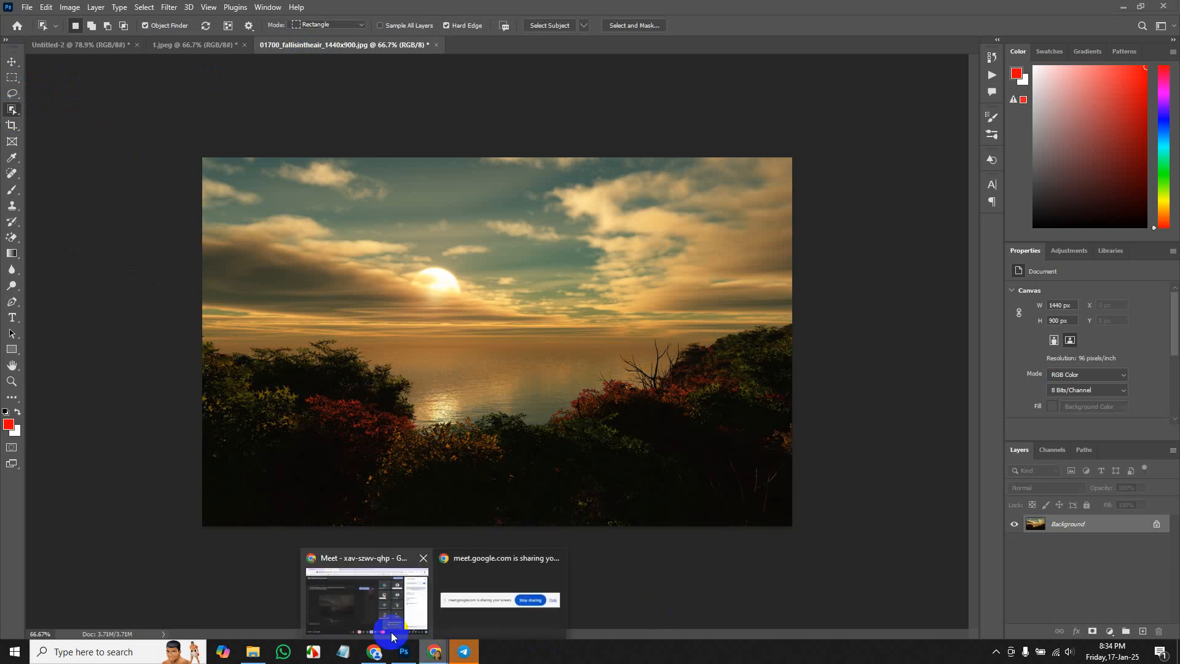
pyautogui.click(381, 606)
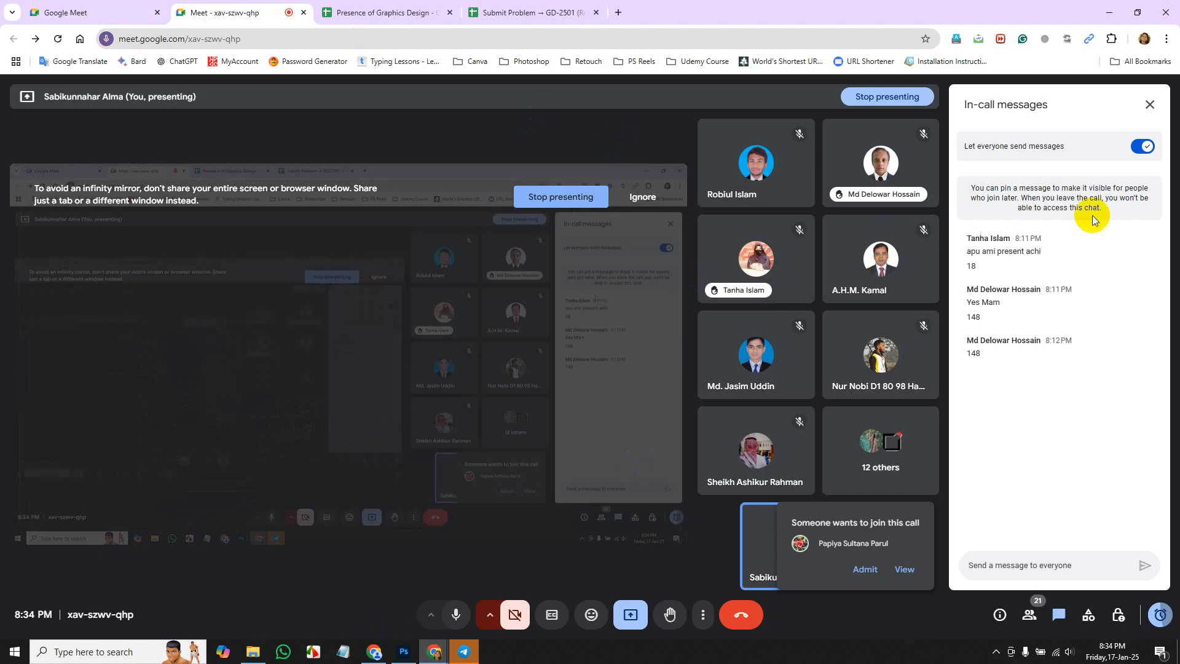
pyautogui.click(1035, 621)
pyautogui.click(1100, 402)
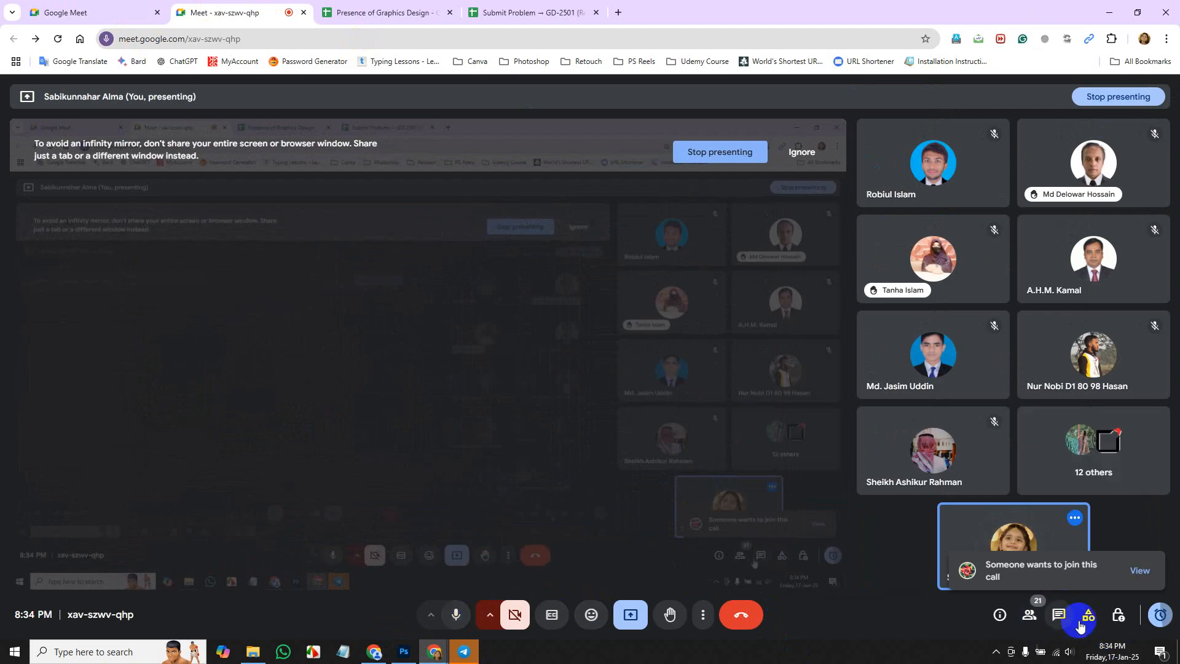
pyautogui.click(1118, 621)
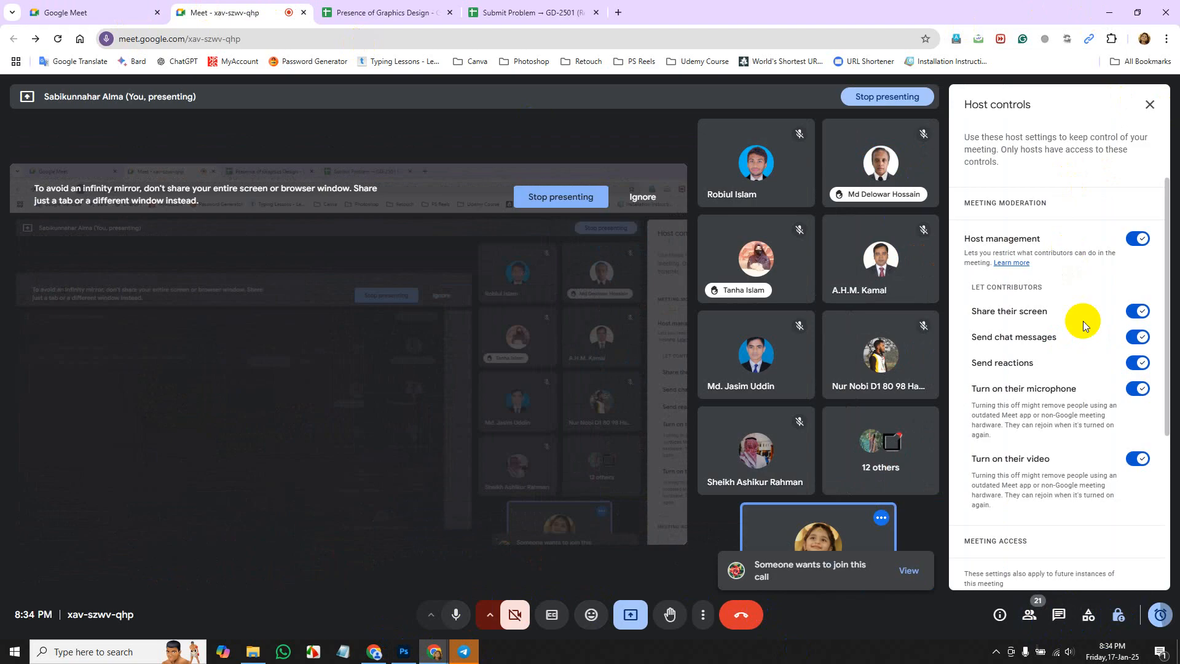
pyautogui.click(1137, 389)
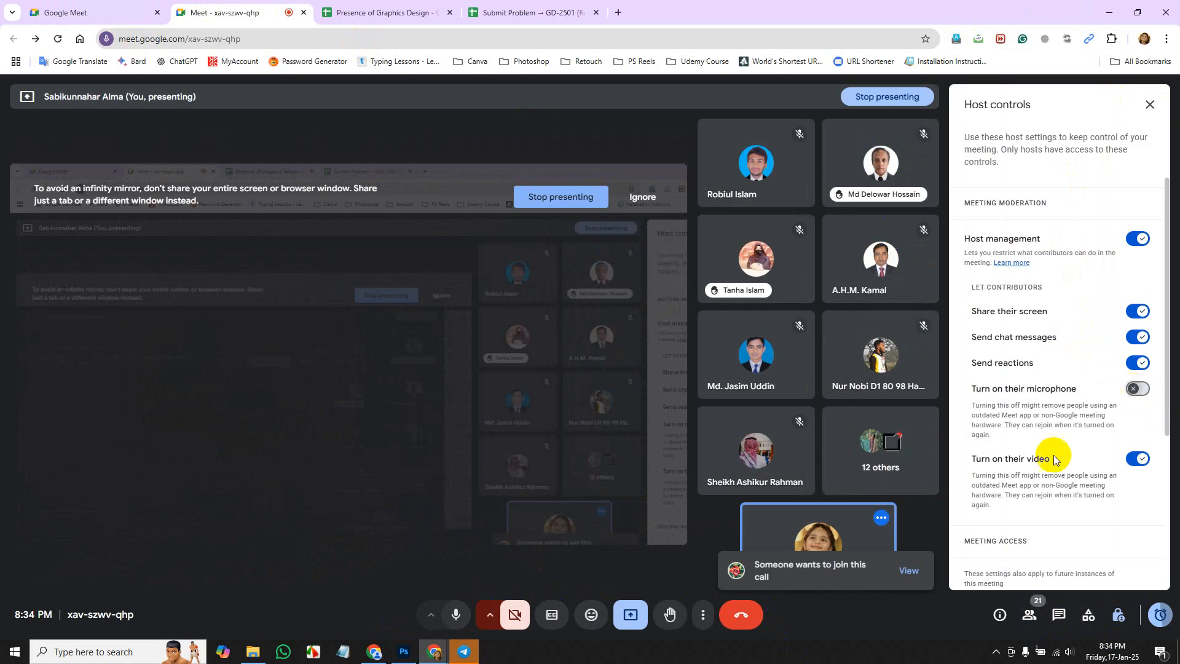
# Switch to Photoshop and activate the Object Selection Tool.
pyautogui.click(401, 653)
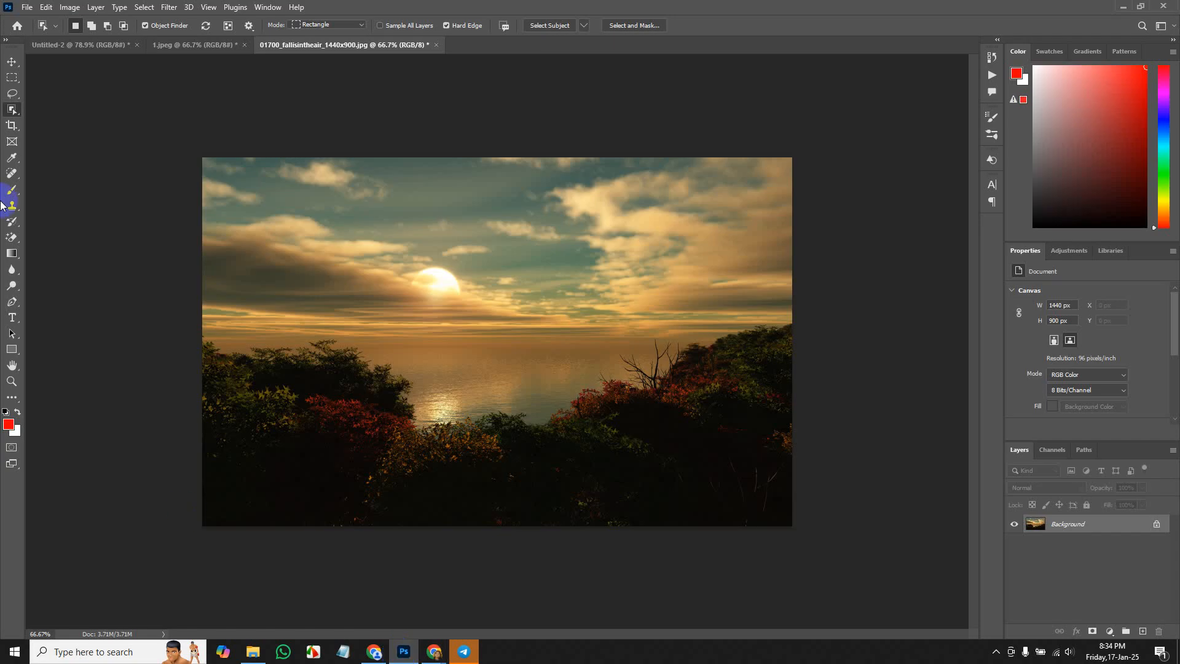
pyautogui.rightClick(11, 109)
pyautogui.click(53, 108)
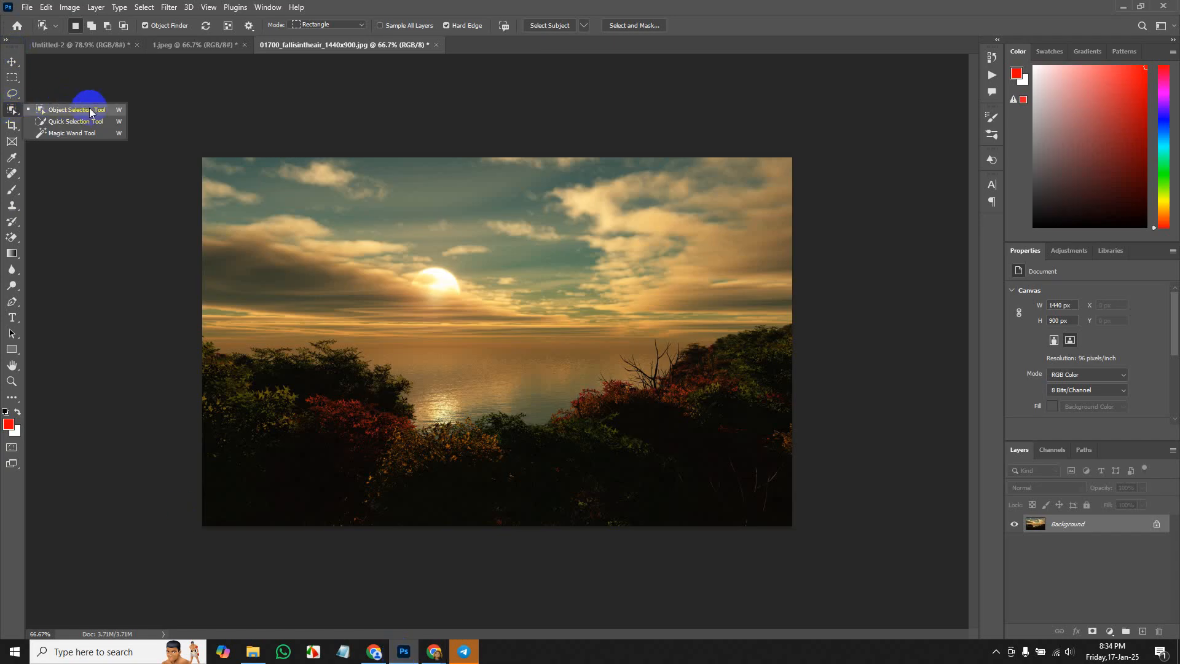
pyautogui.click(12, 111)
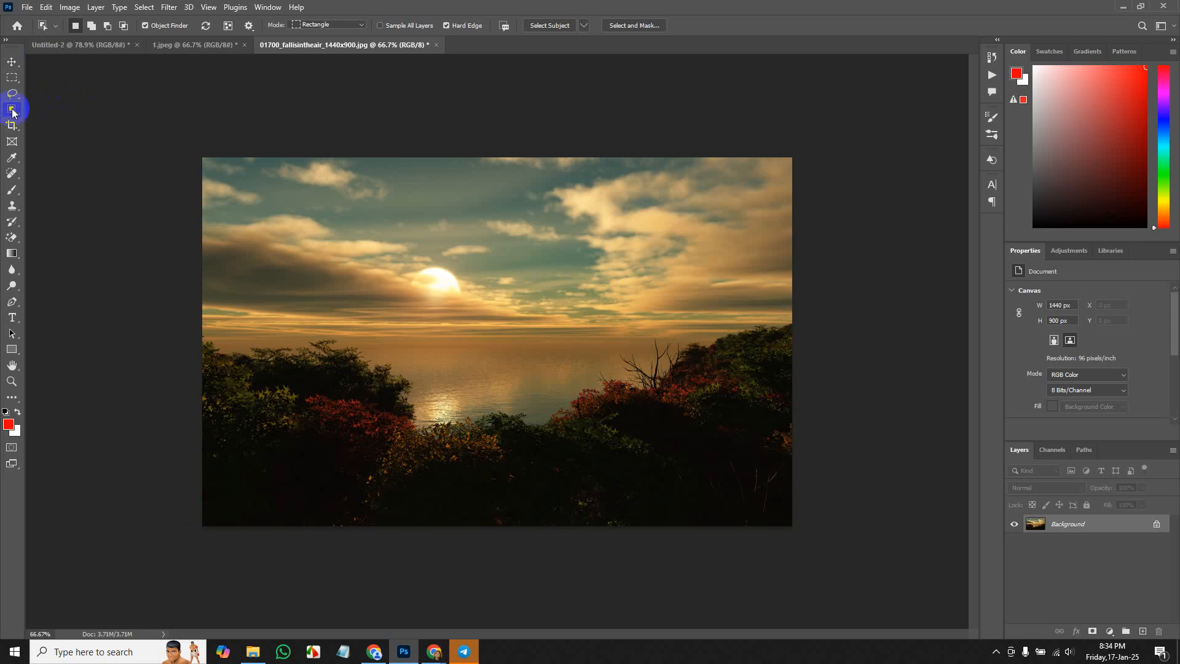
# Open the horse photo 3.jpeg from the Class-03 folder.
pyautogui.click(27, 7)
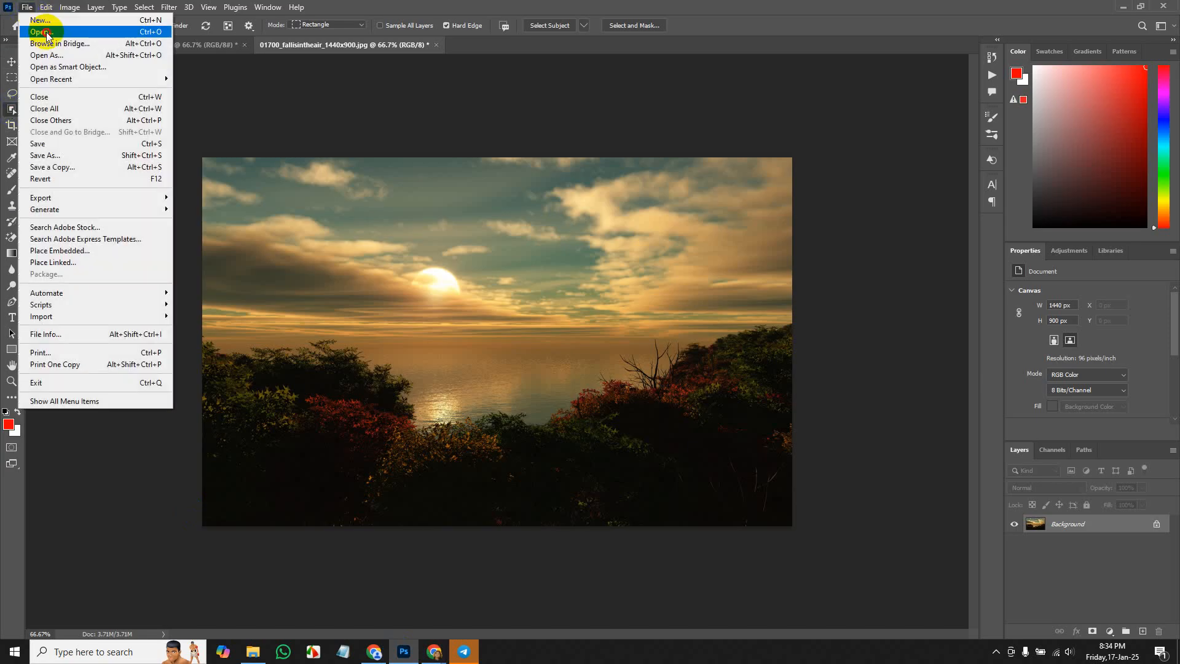
pyautogui.click(48, 32)
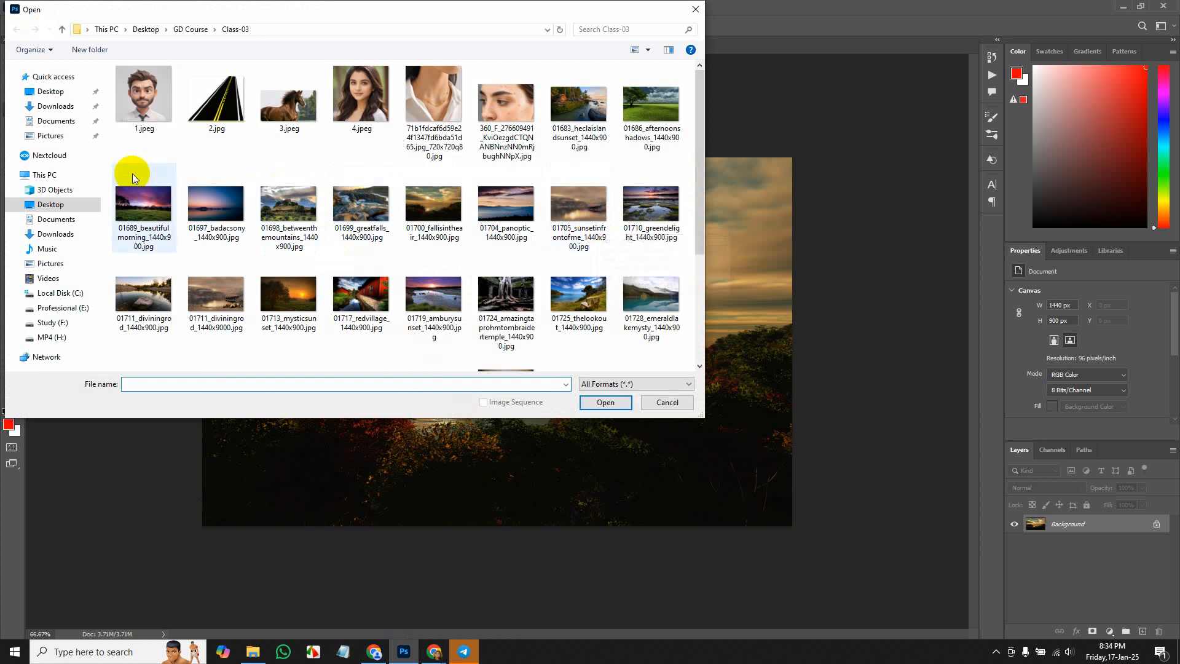
pyautogui.doubleClick(290, 109)
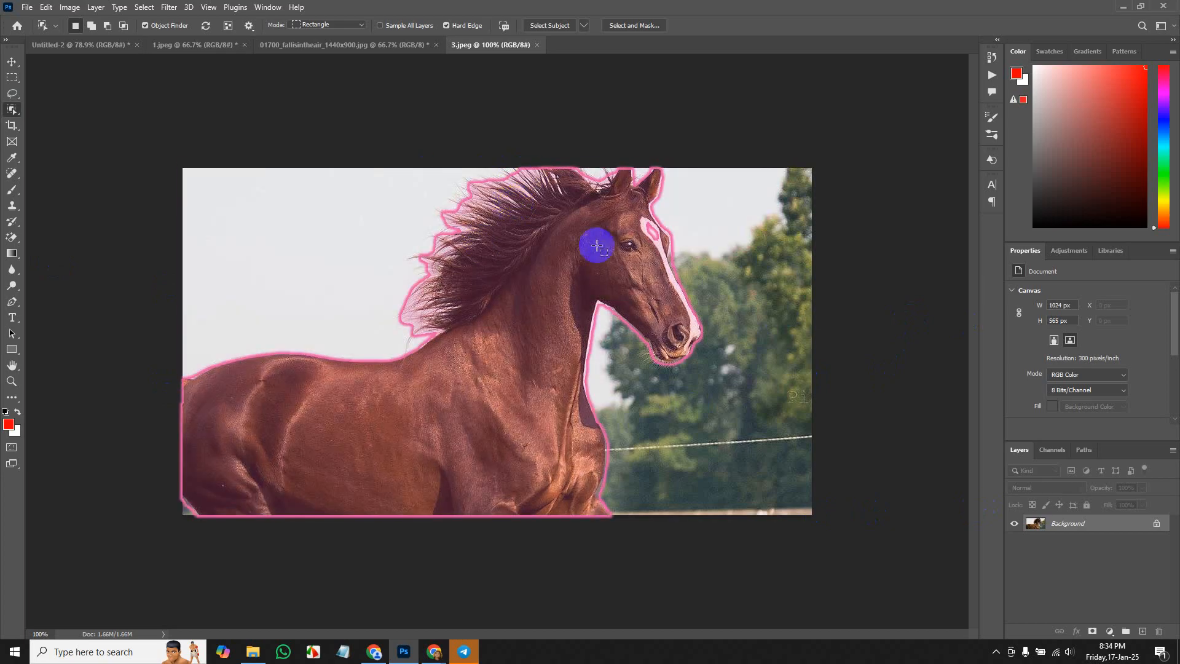
# Select the whole horse with the Object Selection Tool and cut it out of the Background layer.
pyautogui.click(234, 320)
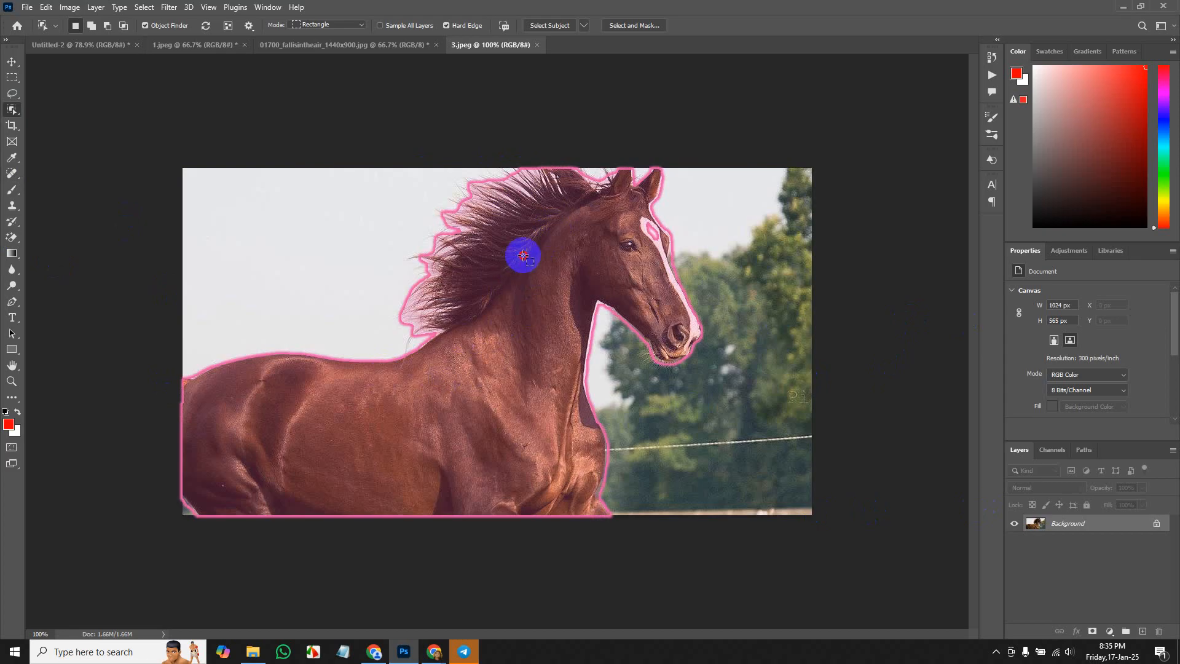
pyautogui.click(664, 257)
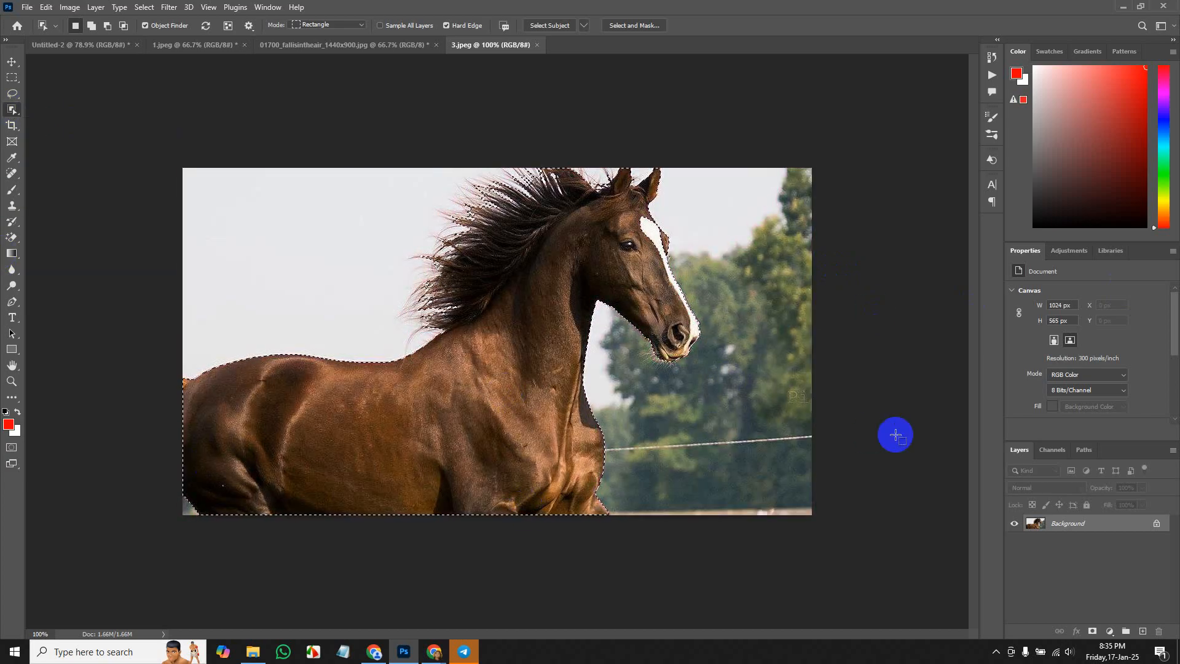
pyautogui.press('BackSpace')
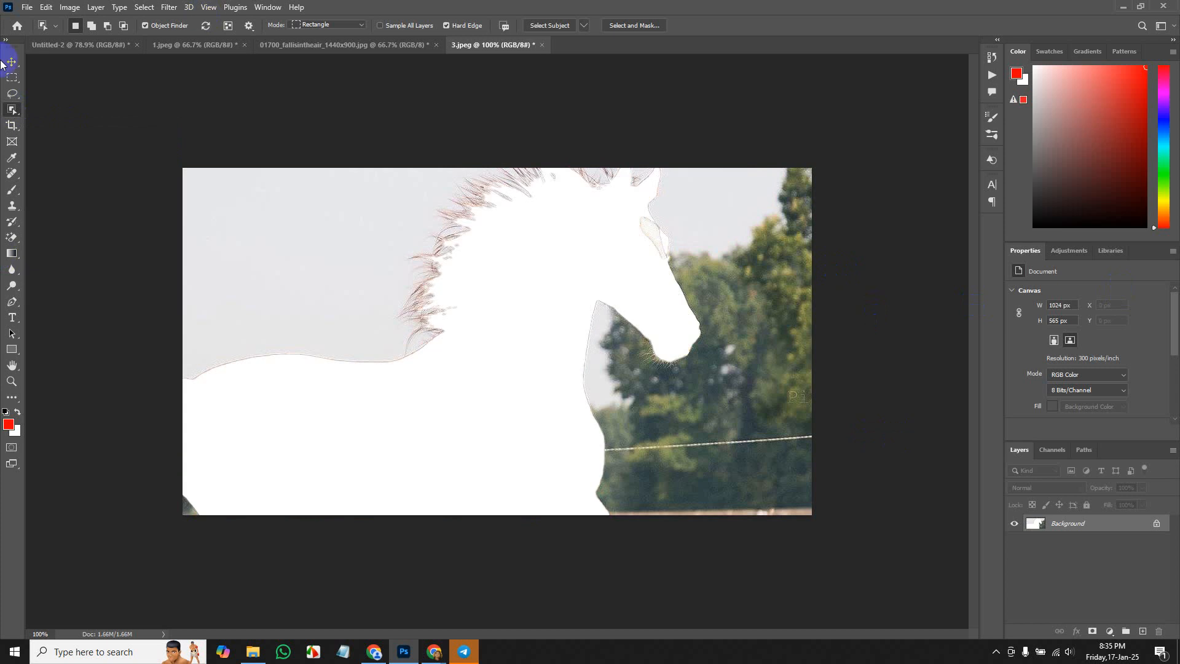
# Paste the cut-out horse into the Untitled-2 document and move it to about X 504 px, Y 234 px.
pyautogui.click(81, 45)
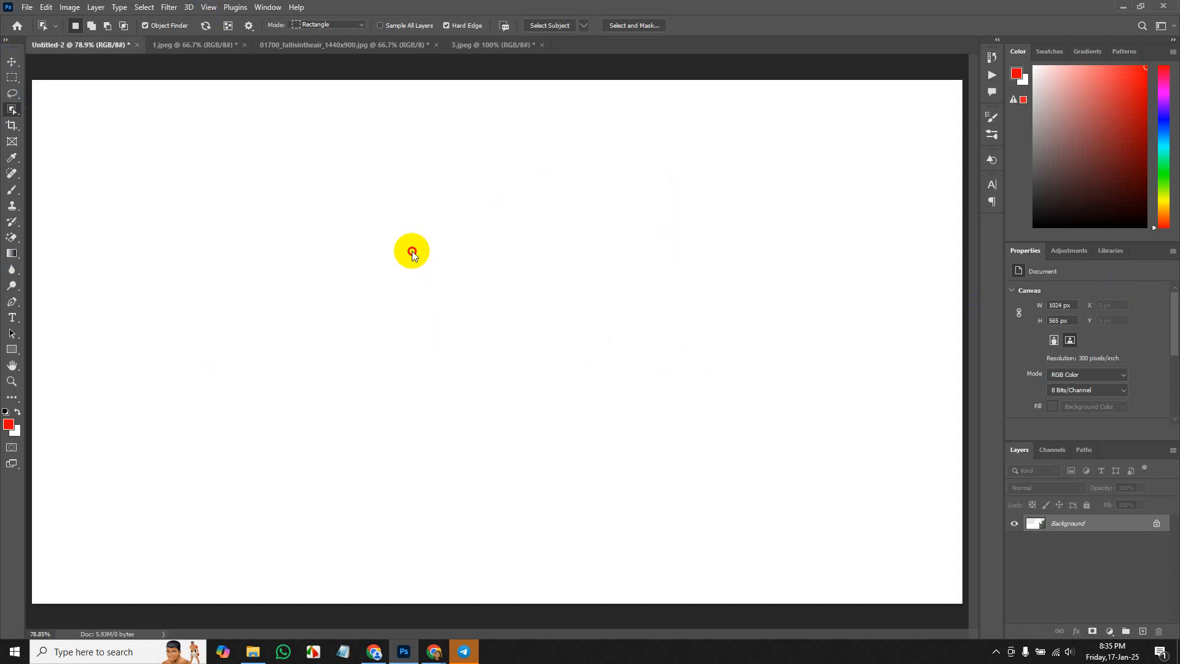
pyautogui.click(48, 43)
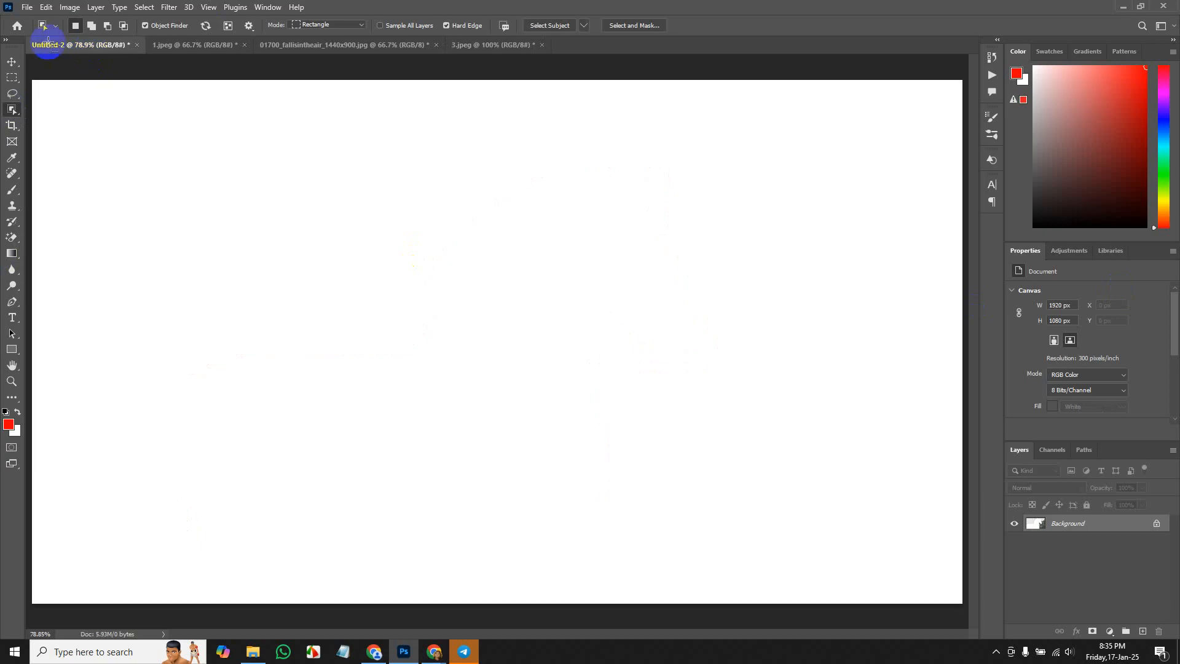
pyautogui.hotkey('ctrl', 'v')
pyautogui.press('v')
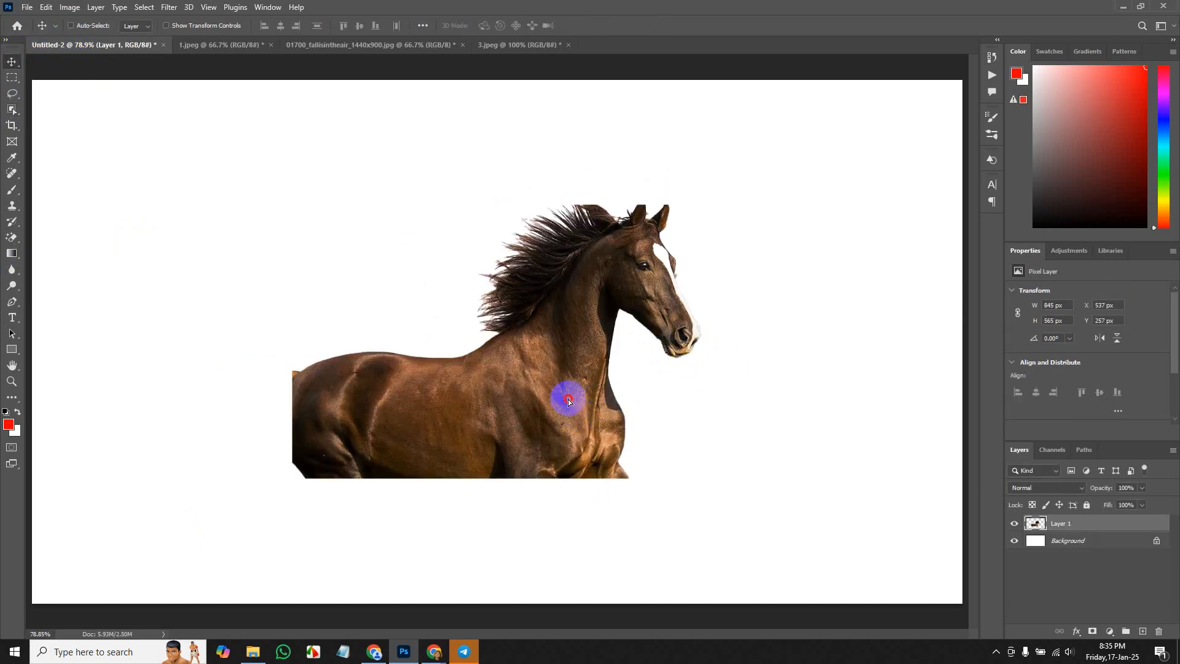
pyautogui.moveTo(572, 401); pyautogui.dragTo(544, 384)
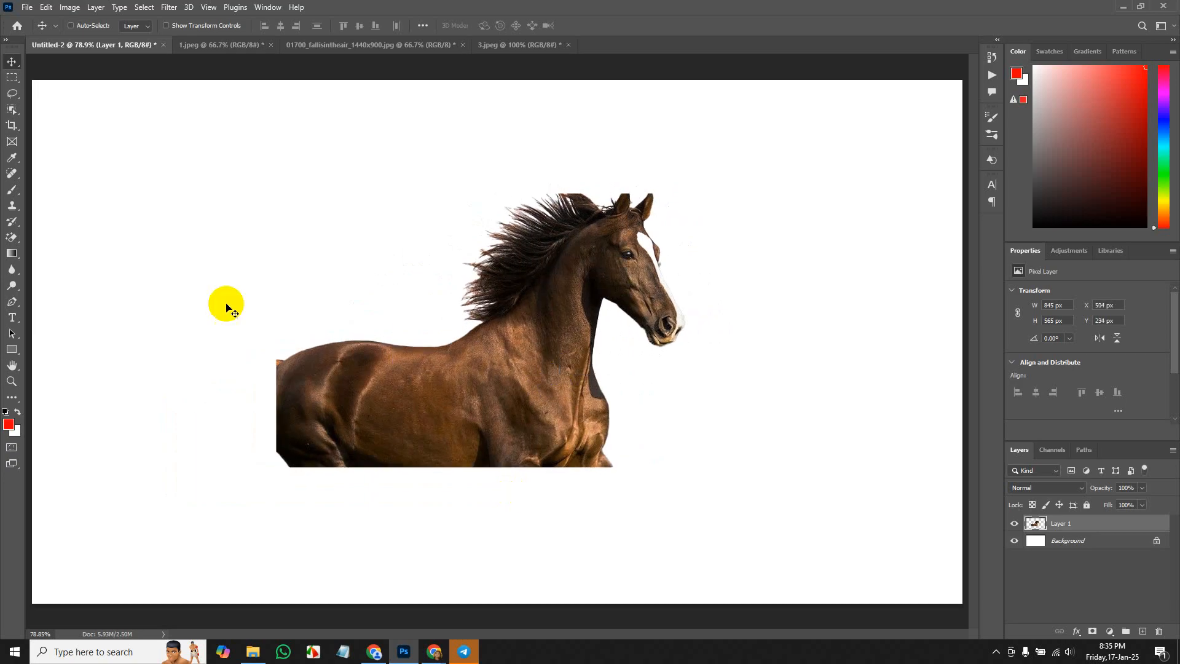
pyautogui.click(9, 115)
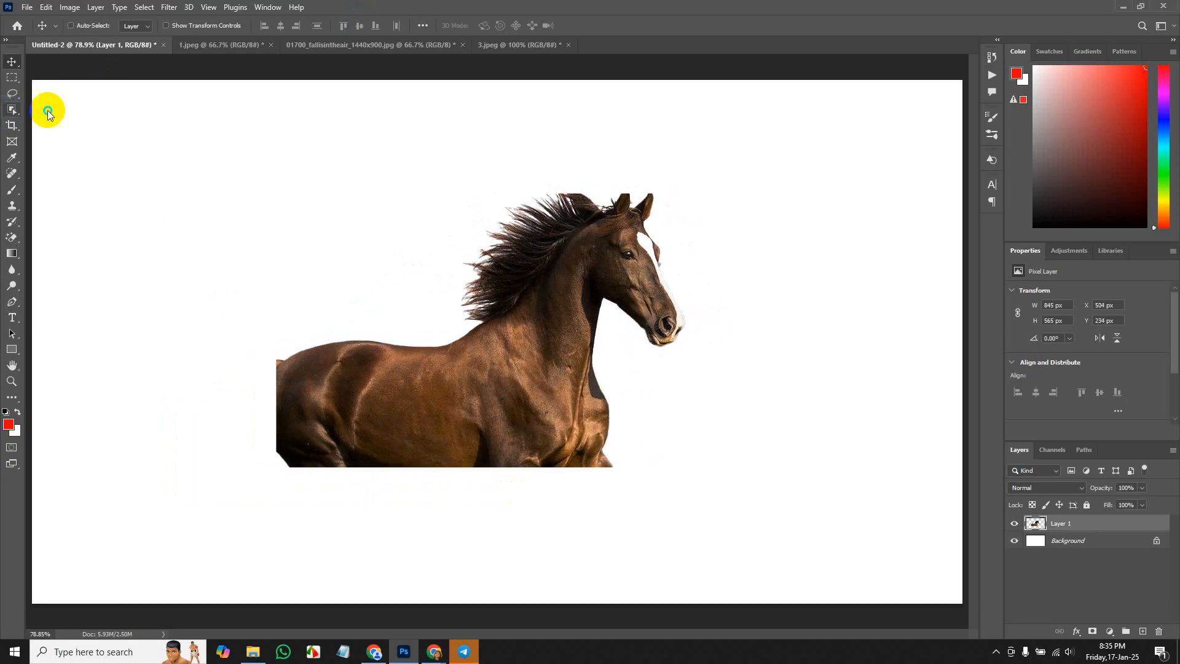
pyautogui.click(304, 473)
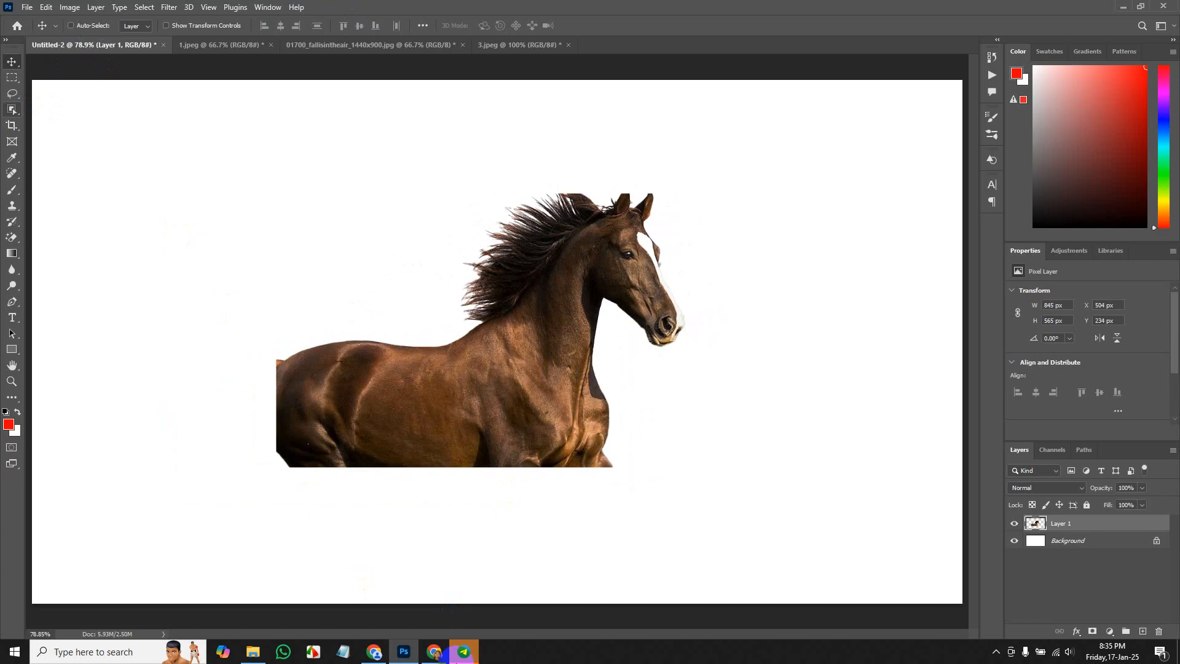
# Switch to the Google Meet call, admit everyone waiting to join, and return to Photoshop.
pyautogui.moveTo(434, 657)
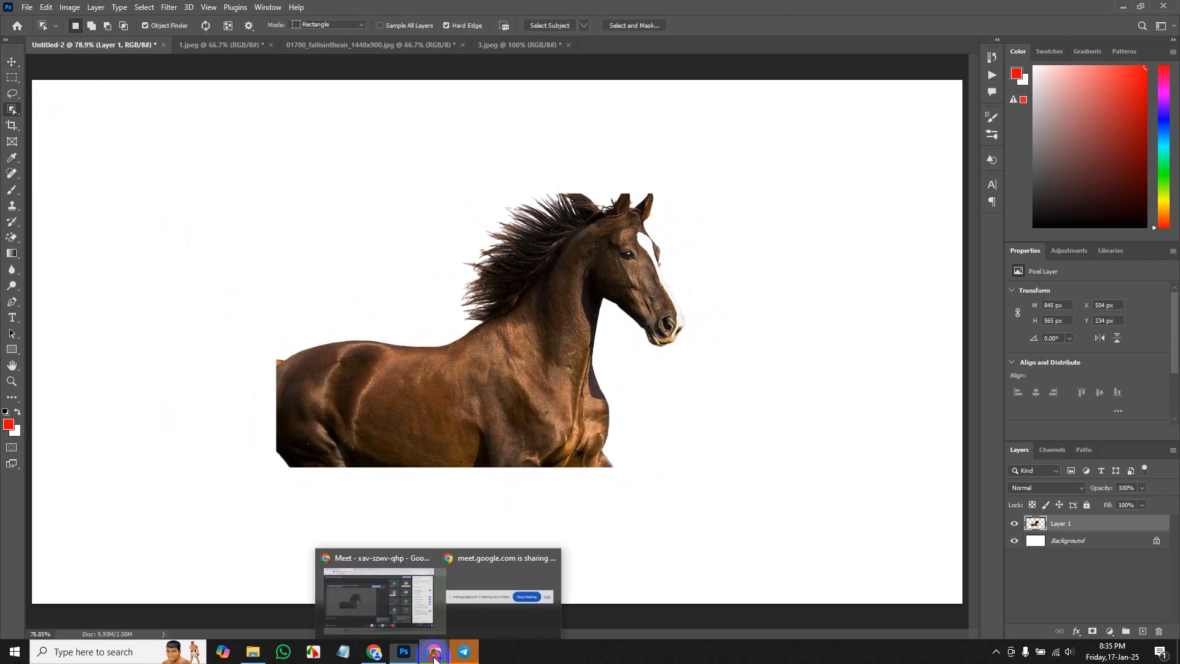
pyautogui.click(394, 605)
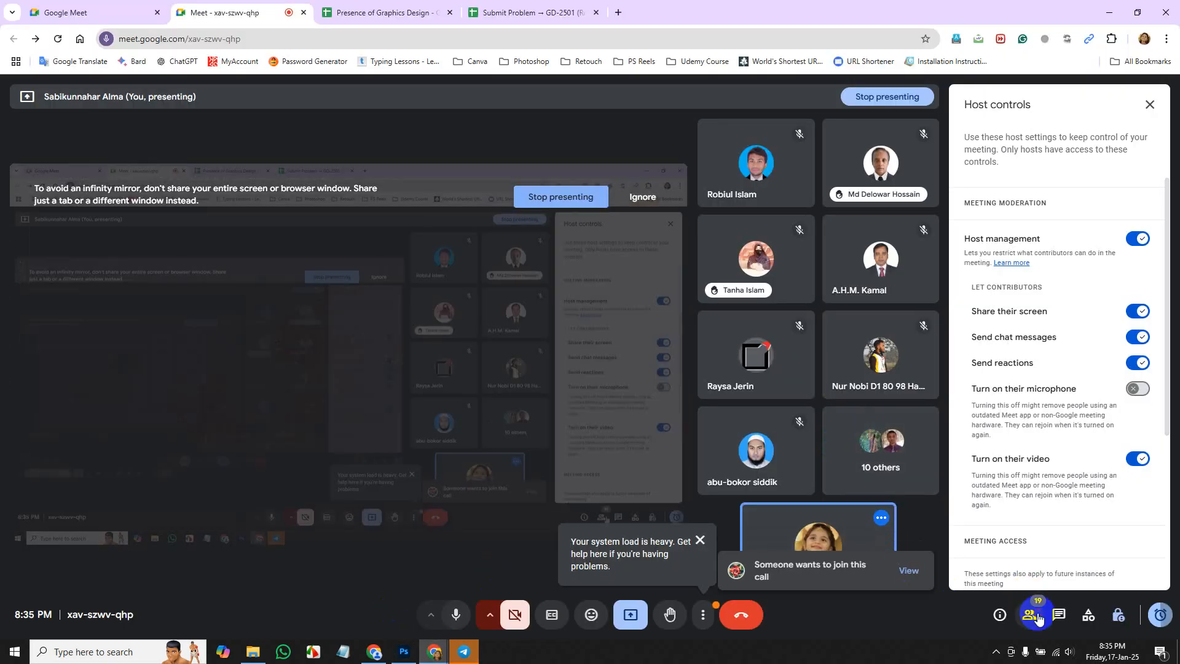
pyautogui.click(1031, 614)
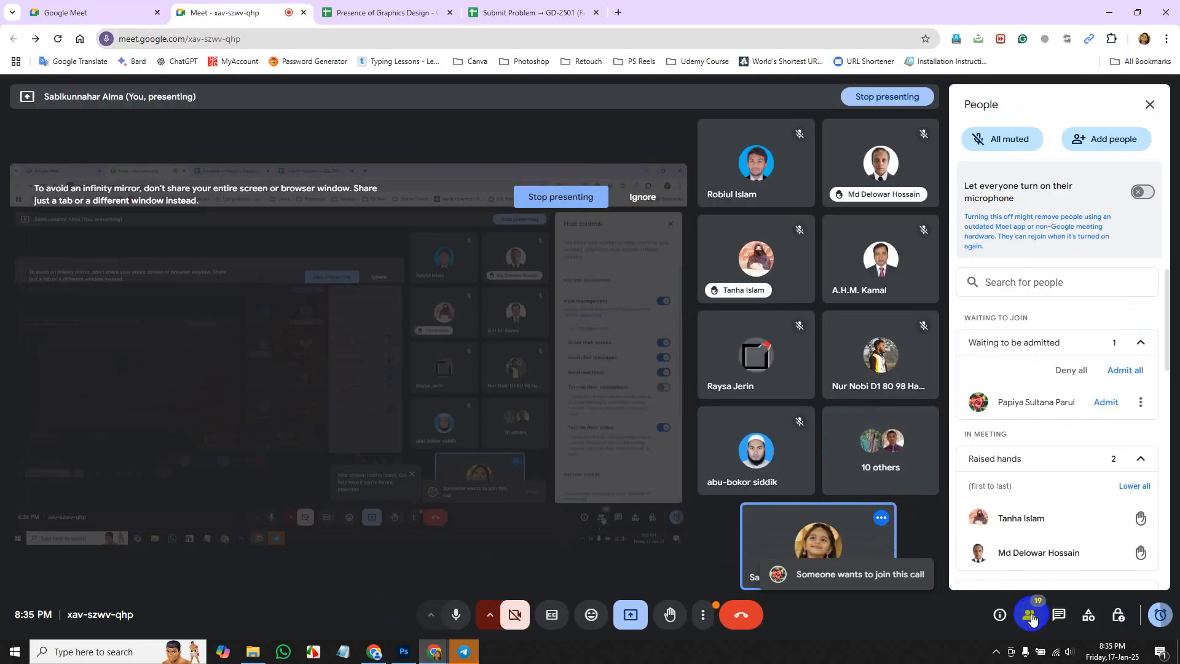
pyautogui.click(1110, 404)
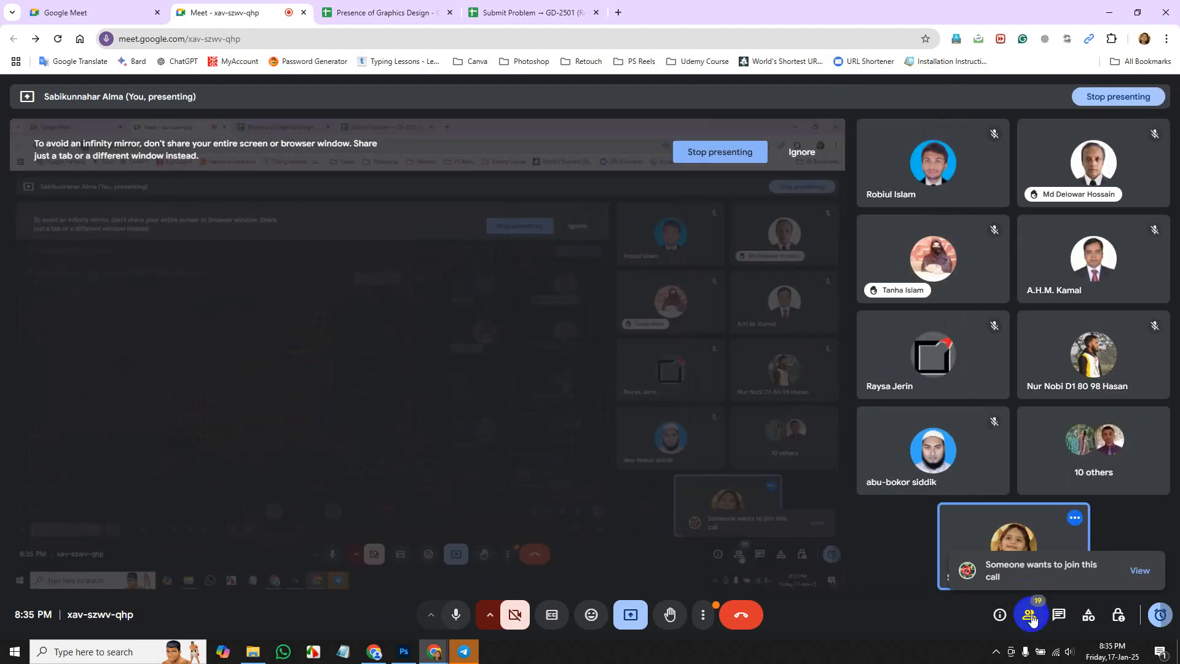
pyautogui.click(1030, 616)
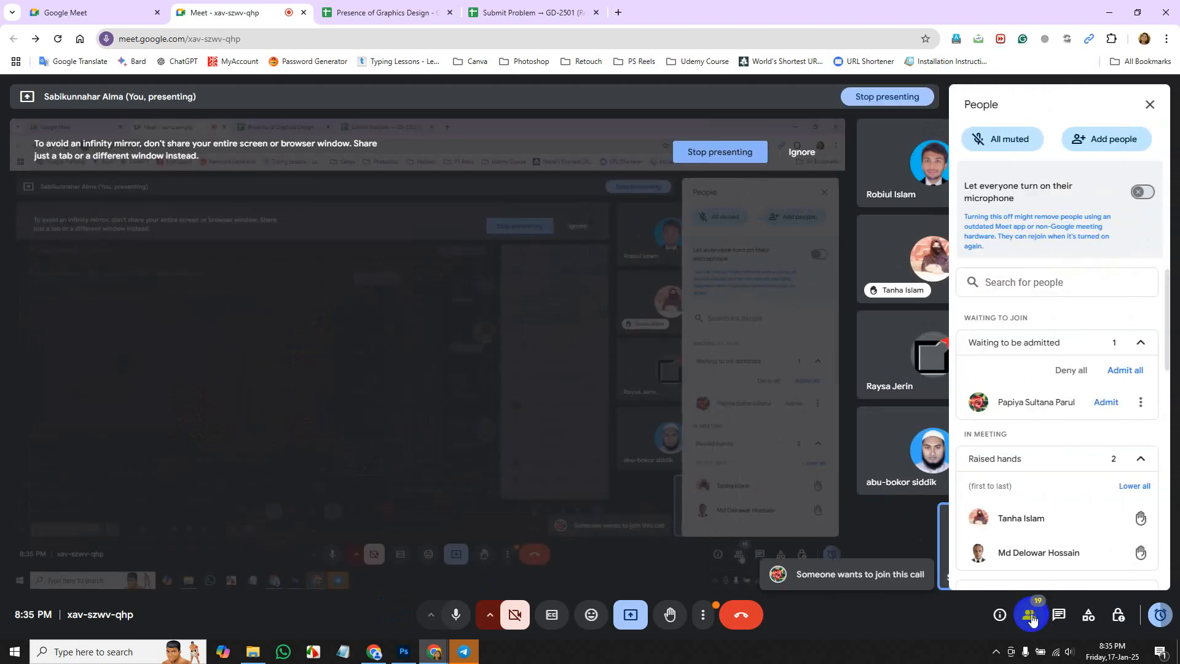
pyautogui.click(1111, 401)
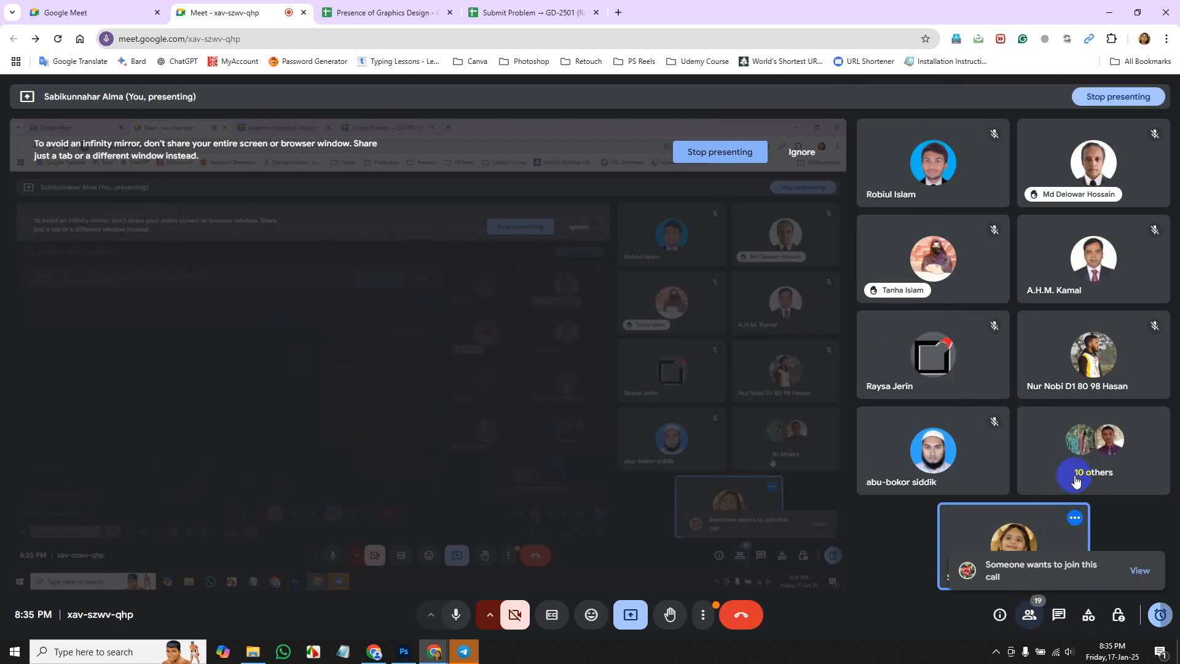
pyautogui.click(1028, 617)
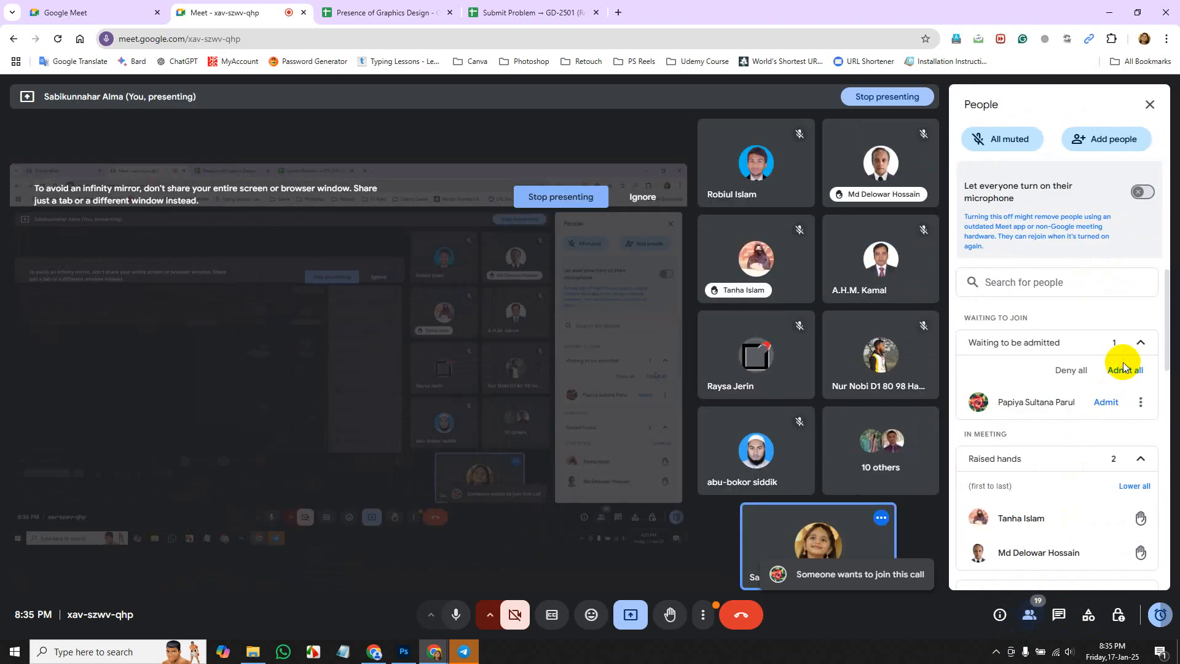
pyautogui.click(1125, 371)
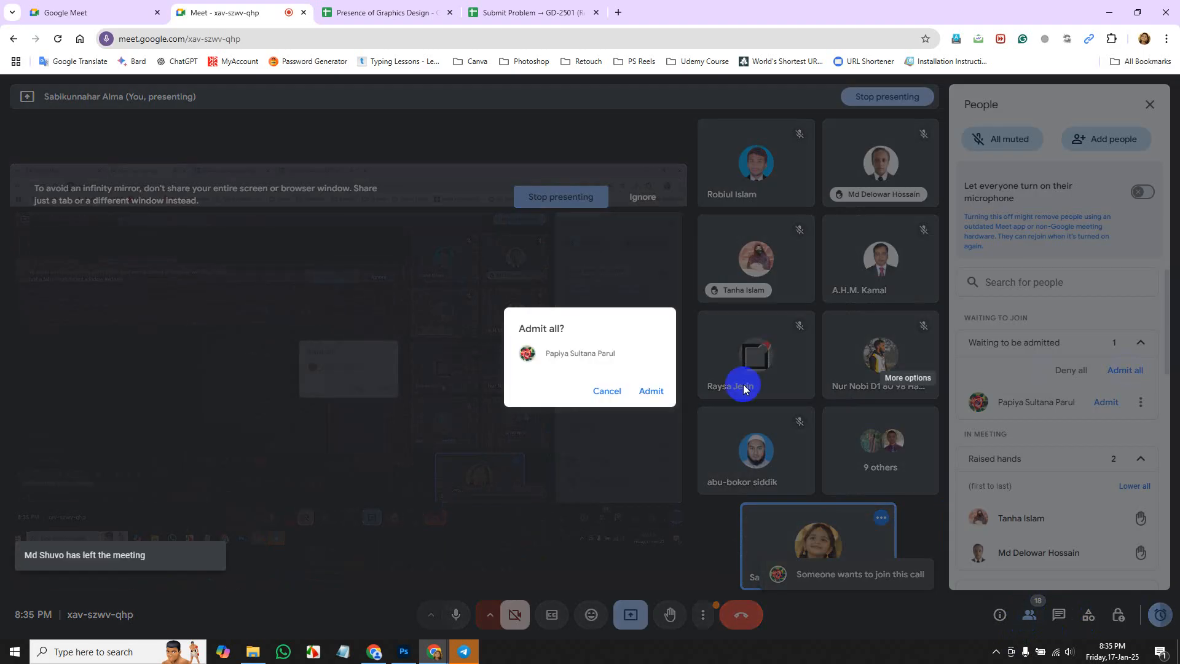
pyautogui.click(656, 392)
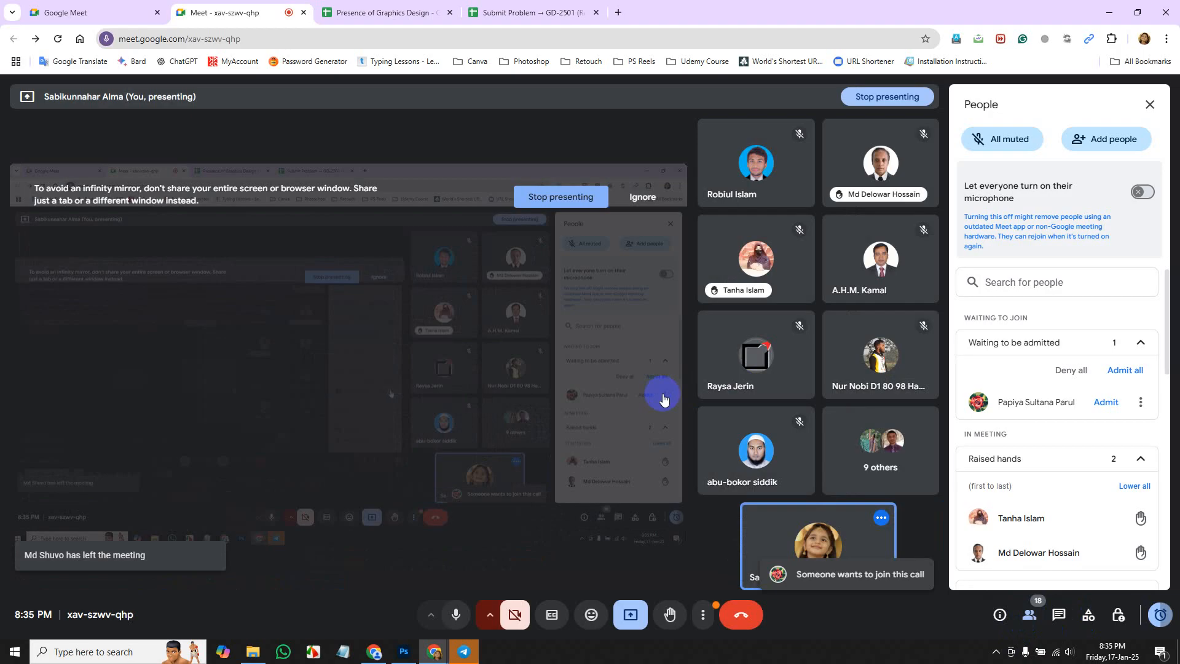
pyautogui.click(404, 652)
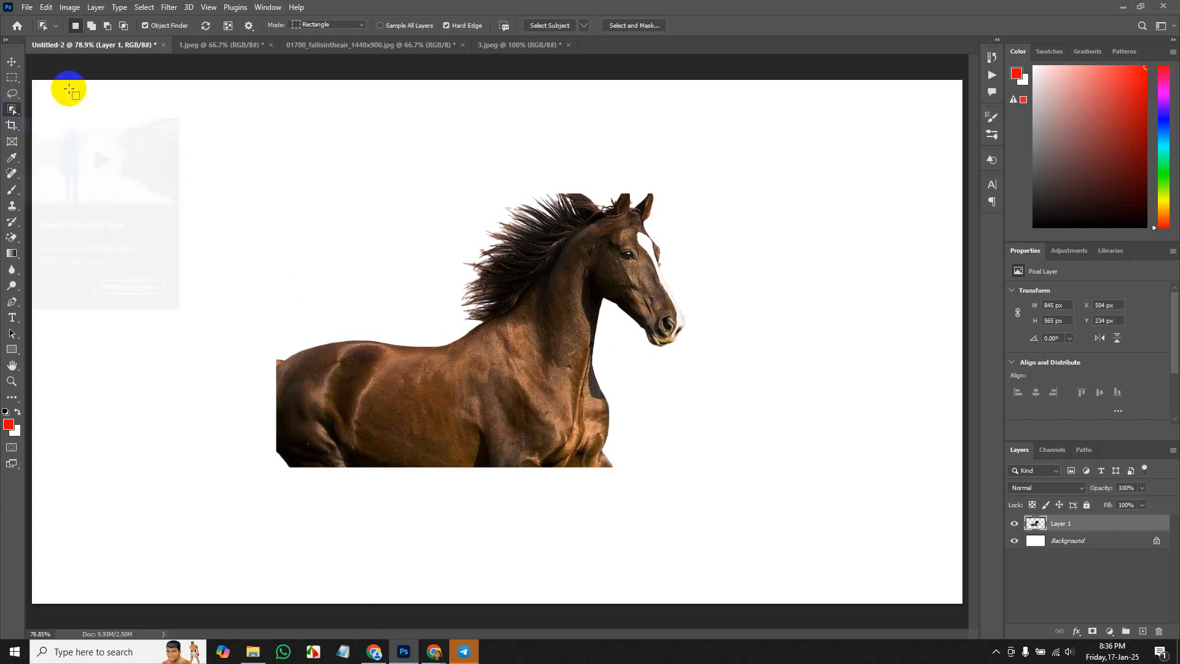
# Delete the pasted horse from Untitled-2, and undo the cut and clear the selection in 3.jpeg.
pyautogui.press('Delete')
pyautogui.click(505, 43)
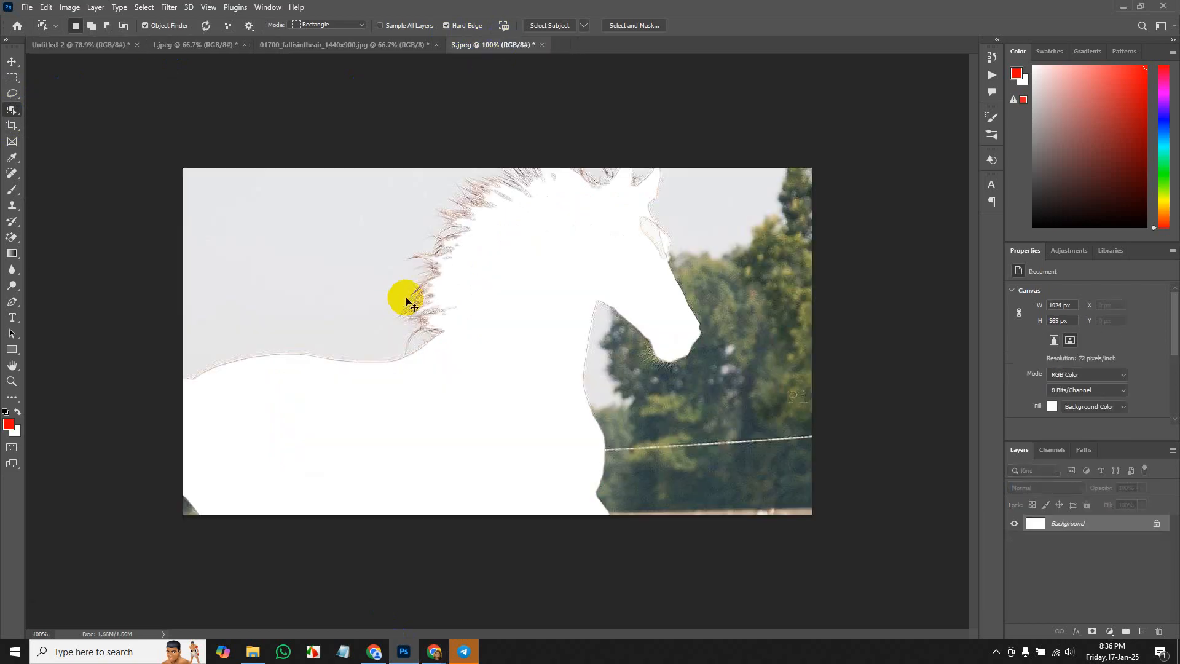
pyautogui.click(509, 294)
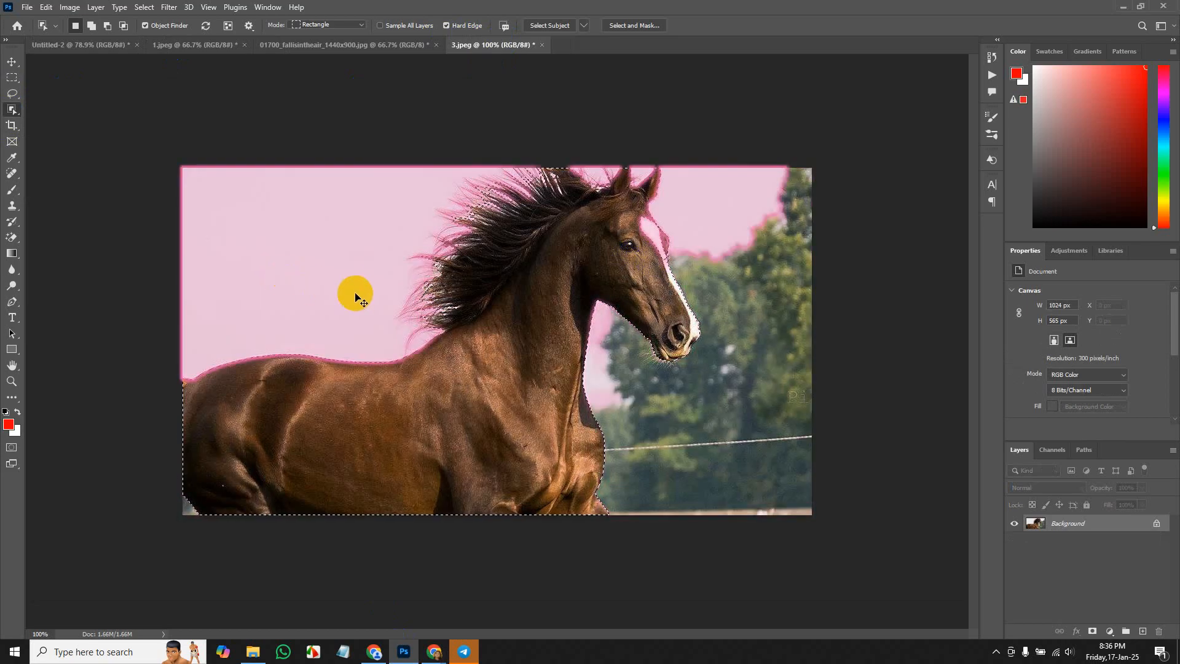
pyautogui.hotkey('ctrl', 'd')
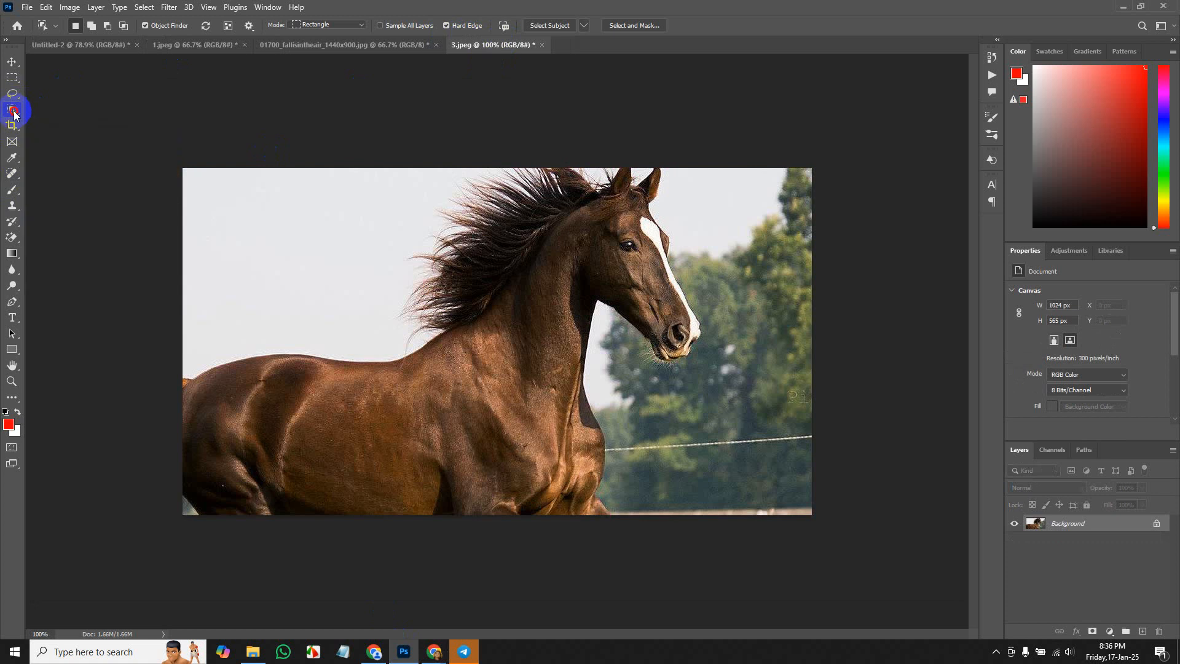
# Select the horse in 3.jpeg automatically with the Object Selection Tool's Select Subject option.
pyautogui.rightClick(11, 110)
pyautogui.click(52, 110)
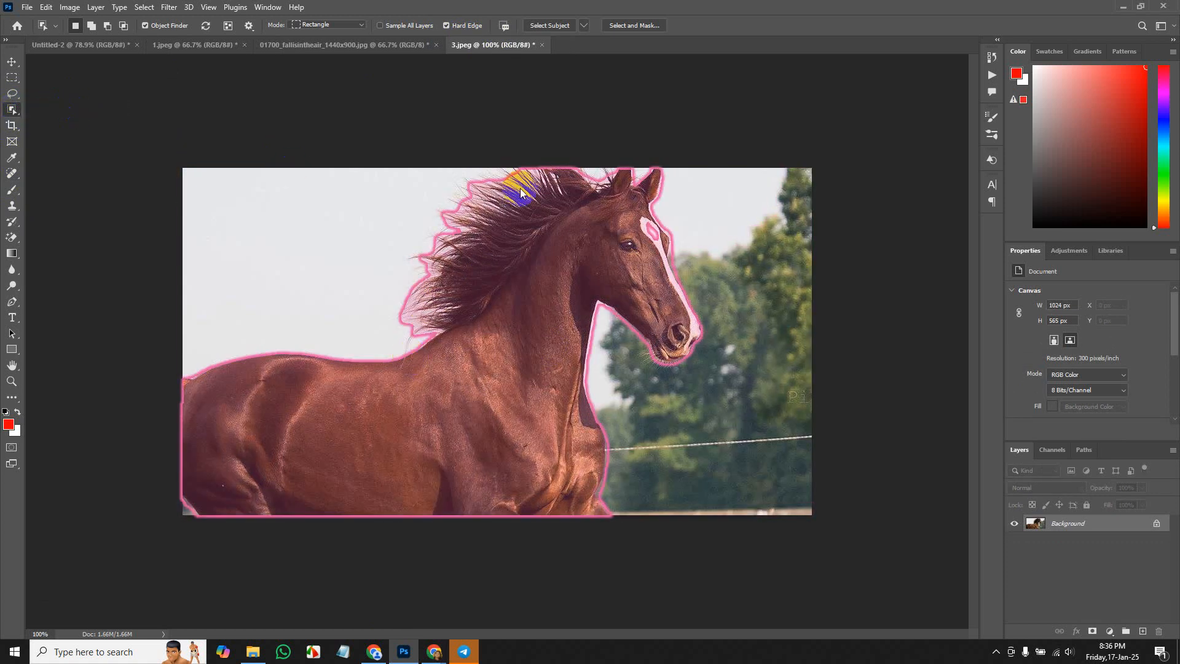
pyautogui.click(558, 25)
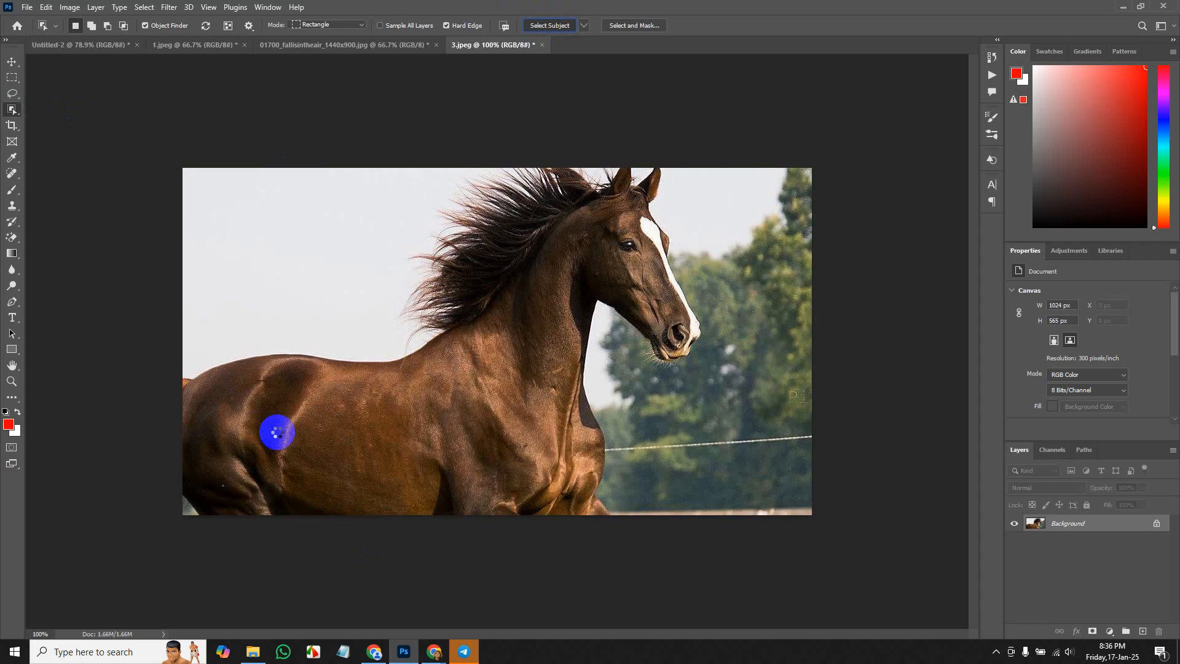
pyautogui.click(392, 372)
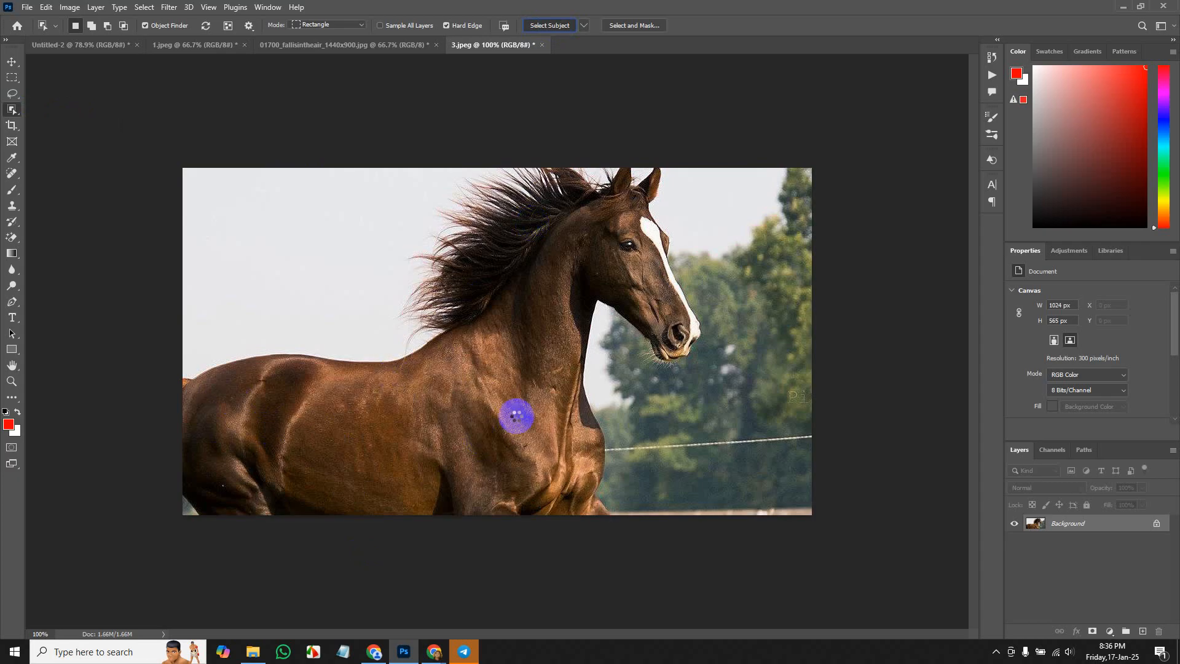
pyautogui.click(295, 303)
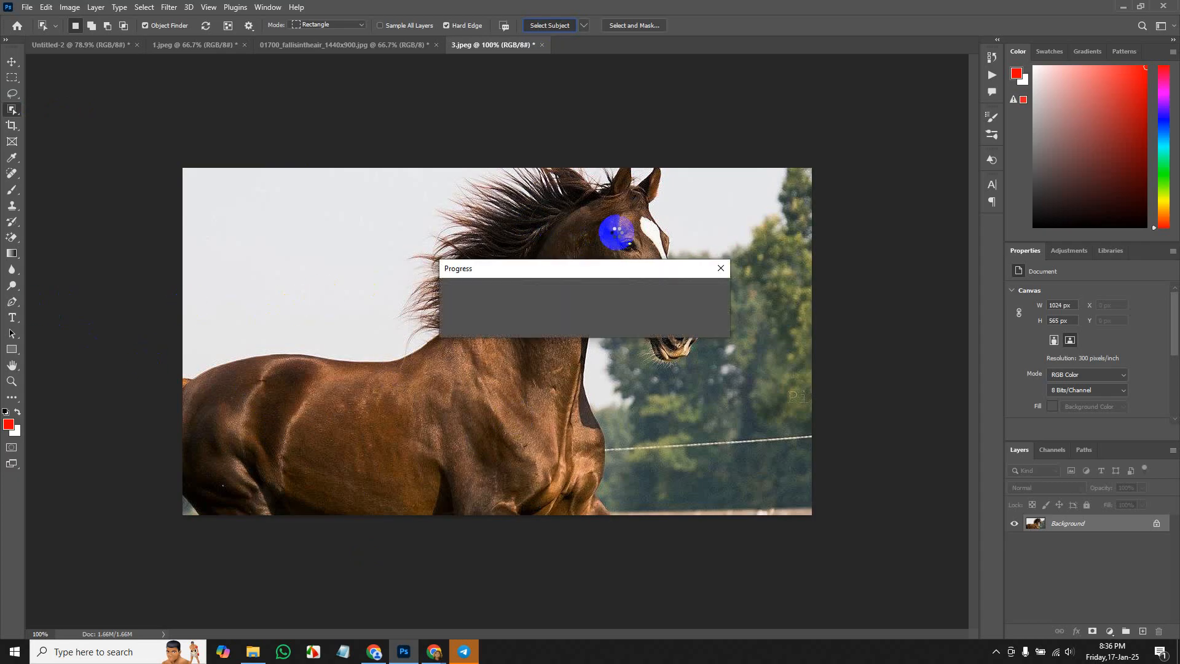
pyautogui.click(719, 238)
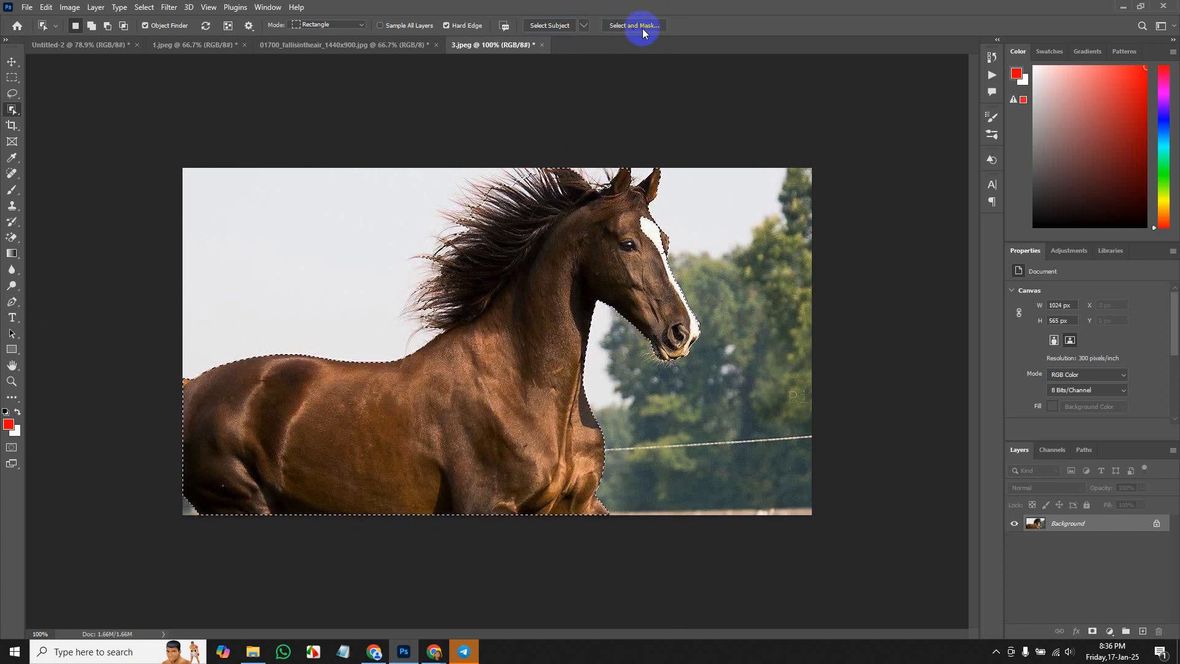
# In Select and Mask, set the horse selection's feather to 2.2 px, radius to 2 px and smooth to 10, with Decontaminate Colors enabled.
pyautogui.click(655, 28)
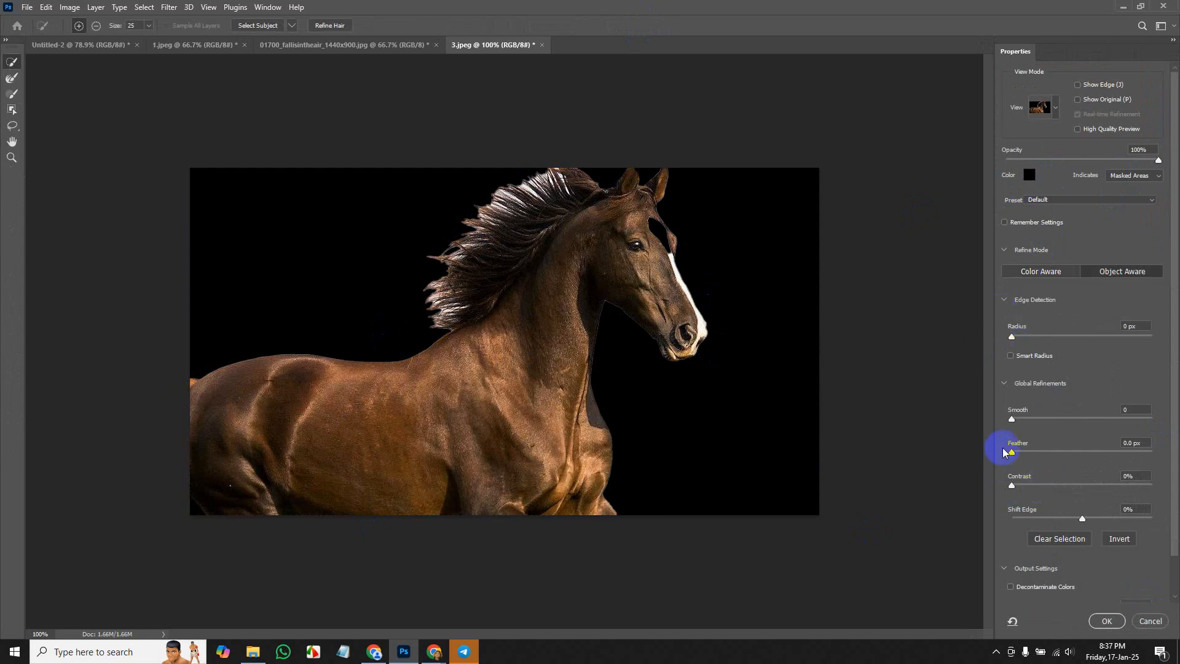
pyautogui.moveTo(1013, 457); pyautogui.dragTo(1030, 460)
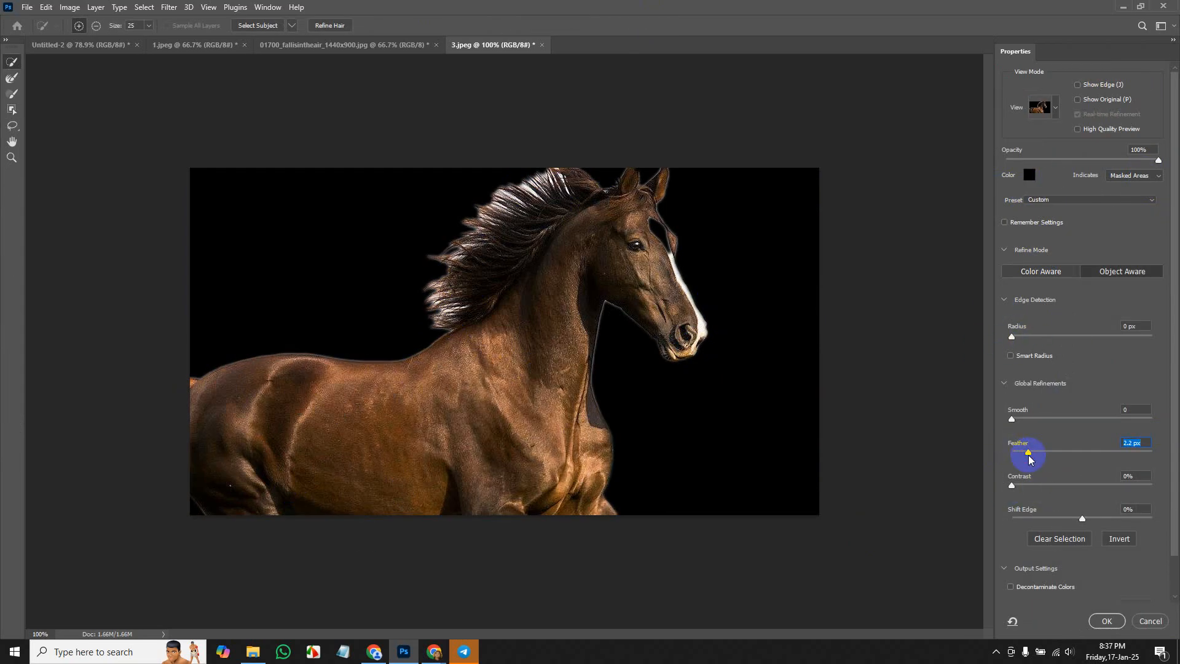
pyautogui.moveTo(1012, 337); pyautogui.dragTo(1029, 342)
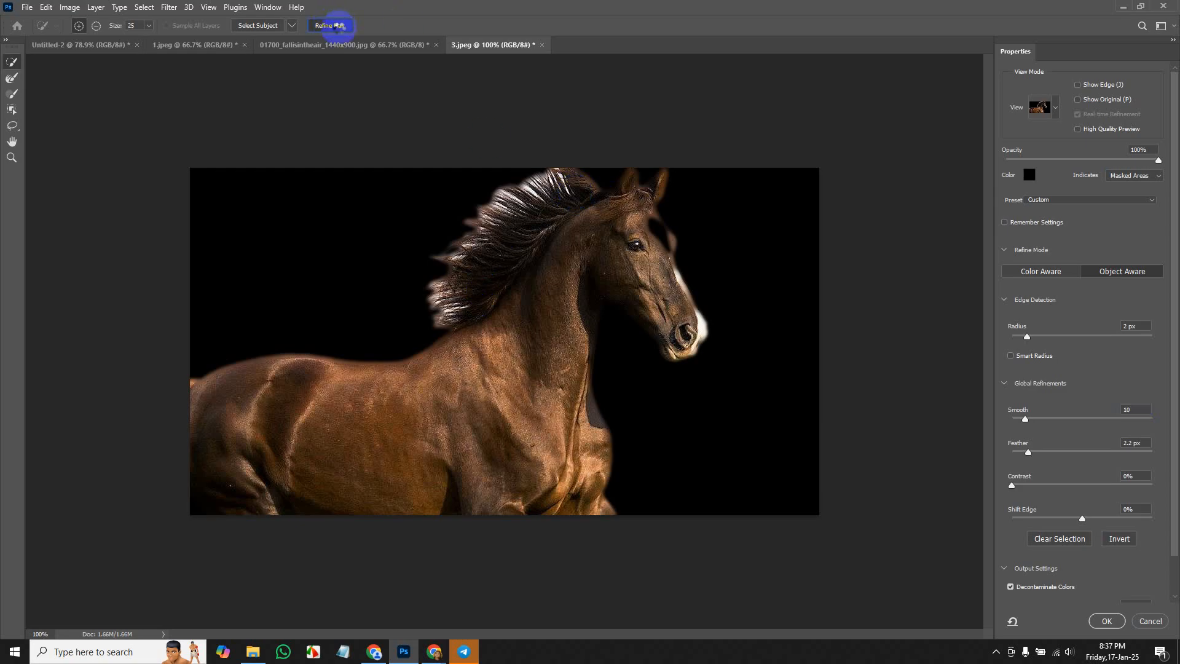
# Refine the hair along the horse's mane and output the masked horse as a new layer with a layer mask.
pyautogui.click(338, 25)
pyautogui.moveTo(404, 258)
pyautogui.mouseDown()
pyautogui.moveTo(516, 227)
pyautogui.moveTo(534, 200)
pyautogui.moveTo(471, 238)
pyautogui.moveTo(485, 249)
pyautogui.moveTo(531, 200)
pyautogui.moveTo(589, 210)
pyautogui.moveTo(512, 265)
pyautogui.moveTo(533, 219)
pyautogui.moveTo(500, 270)
pyautogui.moveTo(486, 275)
pyautogui.moveTo(597, 183)
pyautogui.moveTo(464, 290)
pyautogui.moveTo(583, 191)
pyautogui.moveTo(488, 253)
pyautogui.moveTo(469, 248)
pyautogui.moveTo(486, 293)
pyautogui.mouseUp()
pyautogui.click(1107, 620)
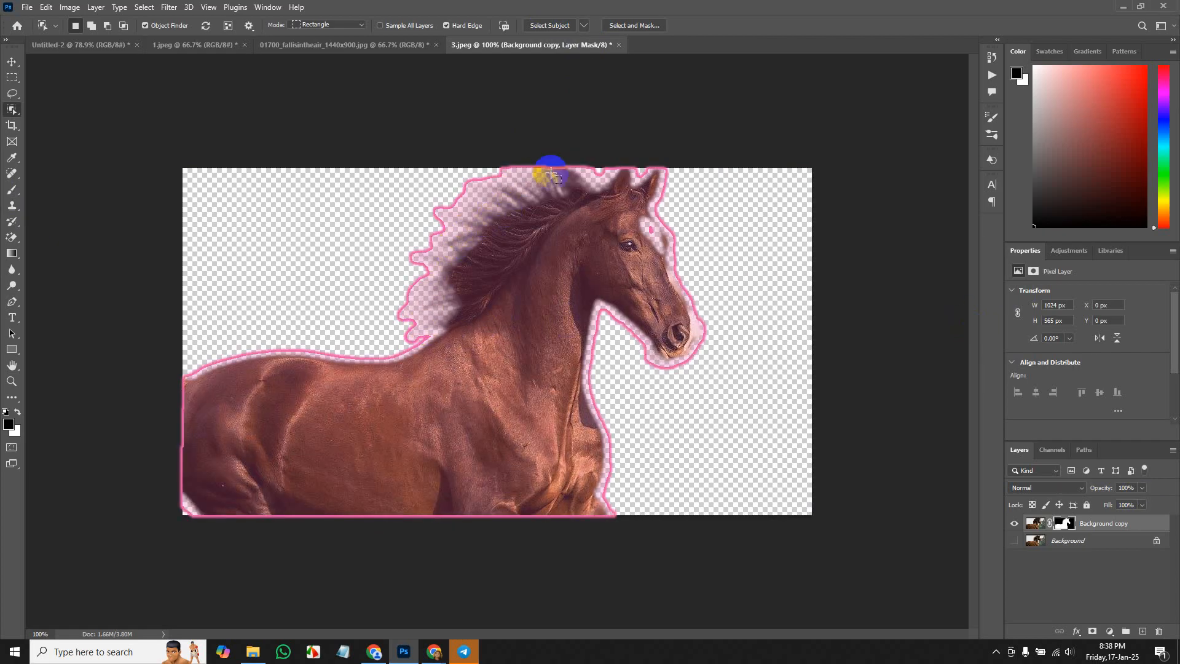
# Undo the Select and Mask output in 3.jpeg and clear the horse selection.
pyautogui.click(447, 271)
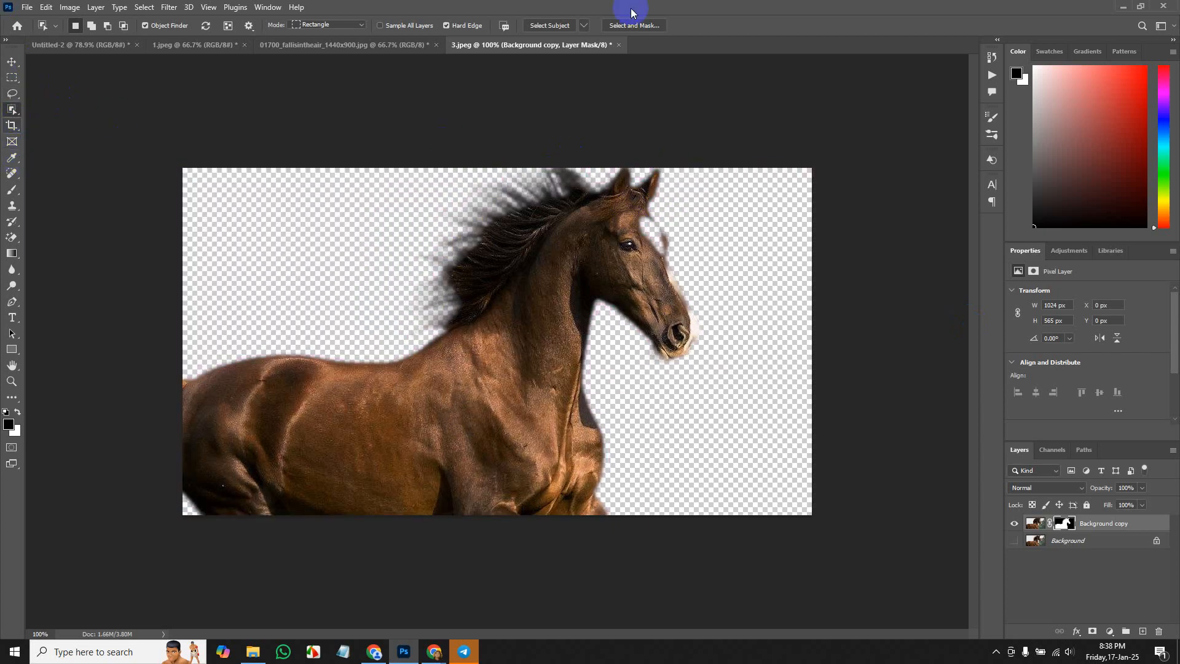
pyautogui.moveTo(17, 110); pyautogui.dragTo(74, 110)
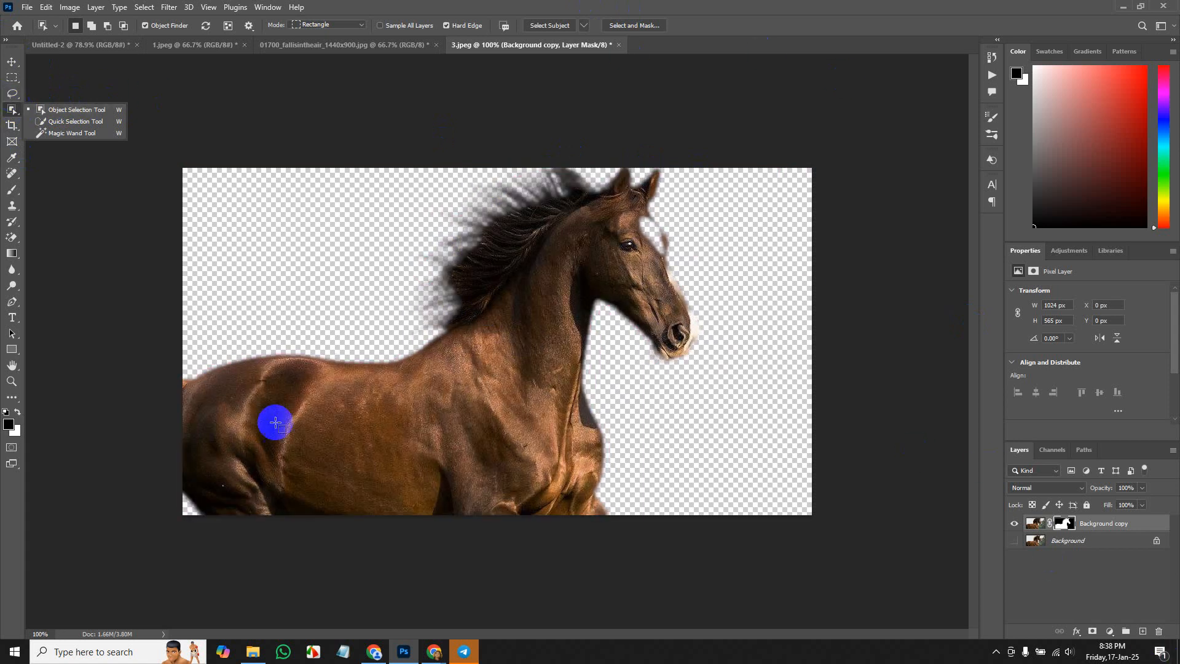
pyautogui.click(15, 58)
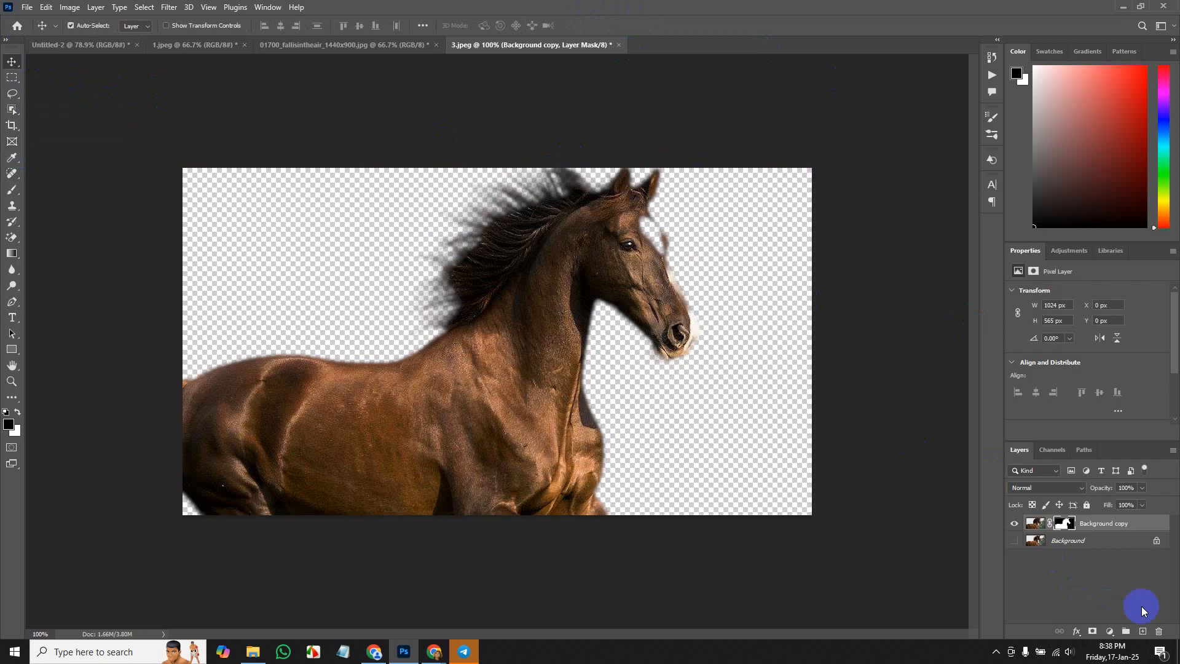
pyautogui.click(1142, 610)
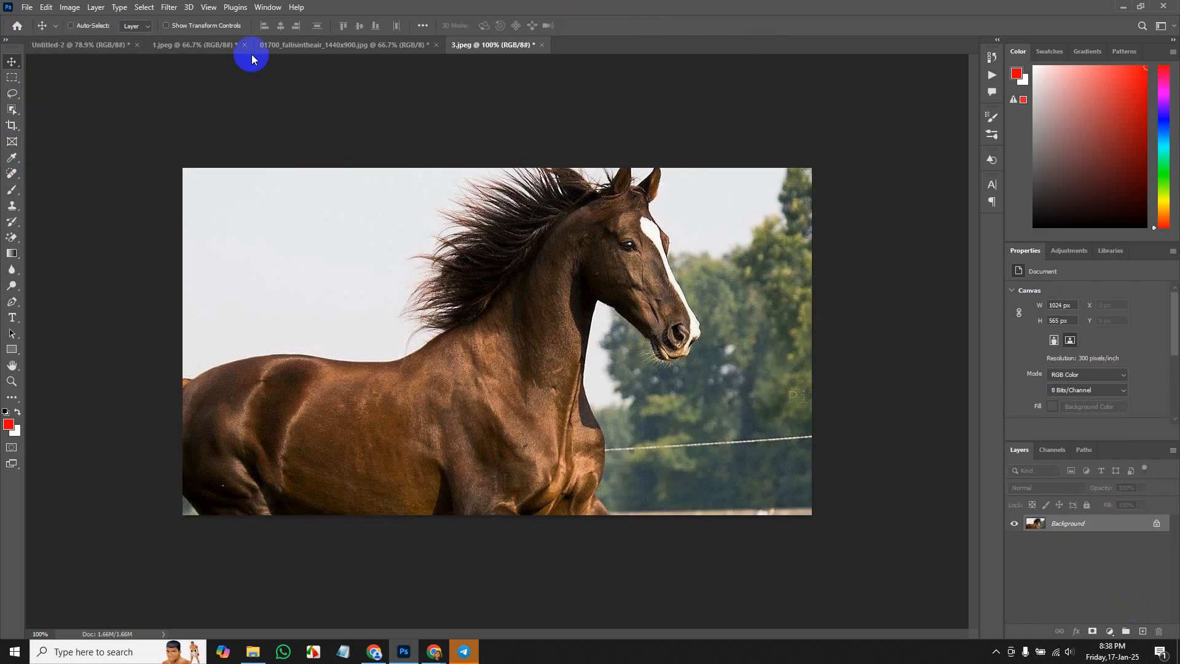
# Select the whole horse in 3.jpeg by painting from its hindquarters to its neck with the Quick Selection Tool.
pyautogui.click(12, 111)
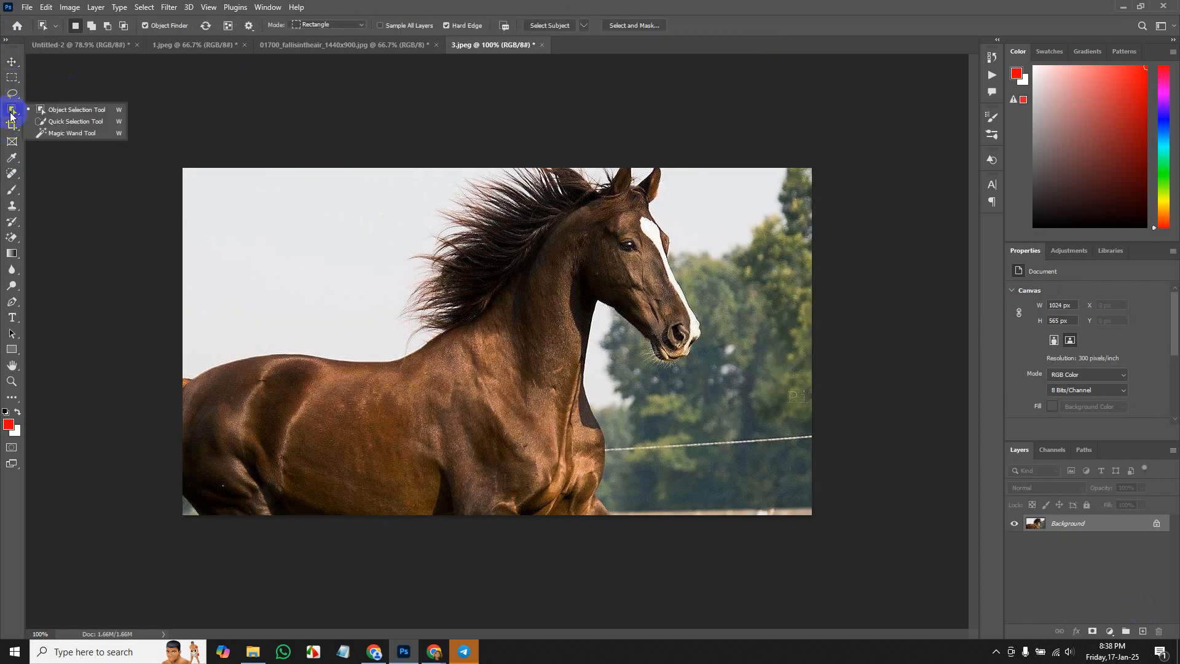
pyautogui.click(90, 124)
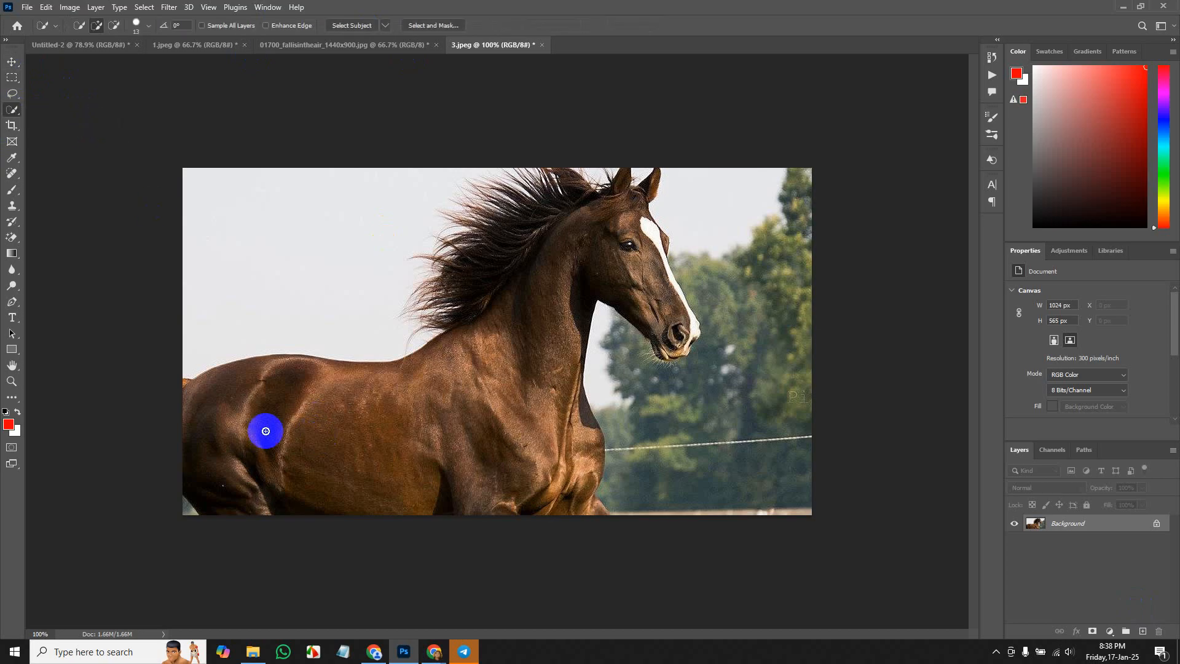
pyautogui.moveTo(243, 411)
pyautogui.mouseDown()
pyautogui.moveTo(414, 445)
pyautogui.moveTo(421, 425)
pyautogui.moveTo(506, 419)
pyautogui.moveTo(532, 382)
pyautogui.moveTo(550, 252)
pyautogui.moveTo(611, 209)
pyautogui.moveTo(666, 292)
pyautogui.moveTo(650, 263)
pyautogui.moveTo(618, 252)
pyautogui.moveTo(526, 369)
pyautogui.moveTo(537, 443)
pyautogui.moveTo(576, 468)
pyautogui.moveTo(584, 460)
pyautogui.moveTo(586, 500)
pyautogui.moveTo(572, 503)
pyautogui.moveTo(596, 514)
pyautogui.moveTo(503, 411)
pyautogui.moveTo(516, 209)
pyautogui.moveTo(539, 194)
pyautogui.moveTo(524, 197)
pyautogui.moveTo(493, 260)
pyautogui.moveTo(518, 299)
pyautogui.moveTo(502, 317)
pyautogui.mouseUp()
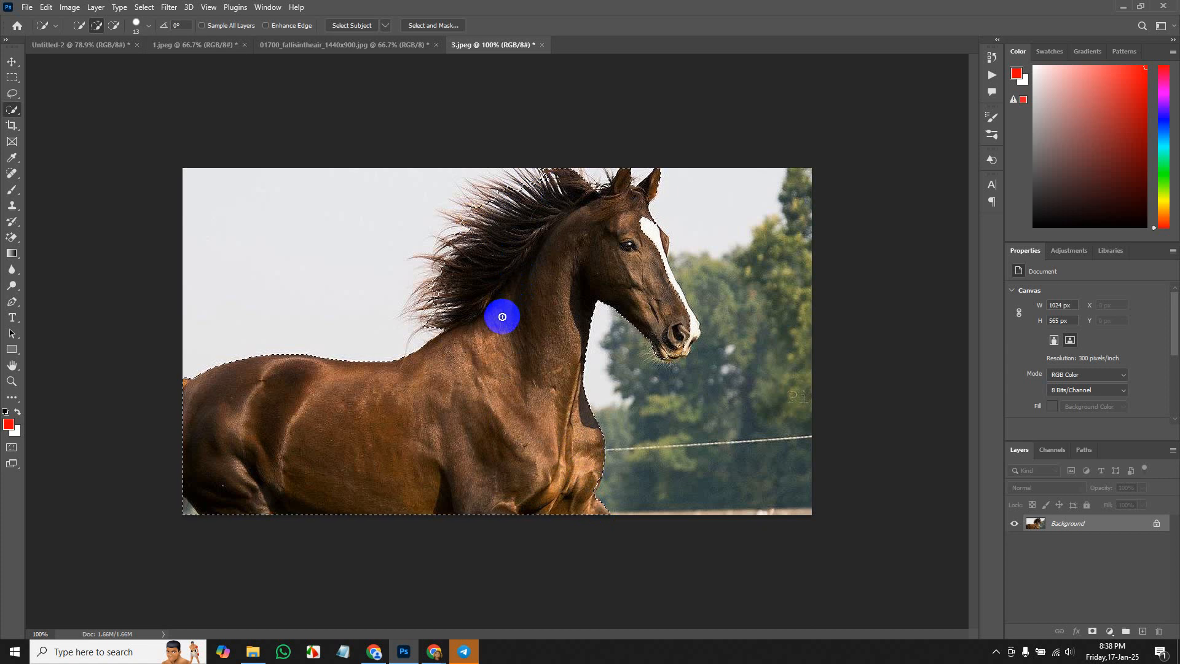
pyautogui.rightClick(534, 294)
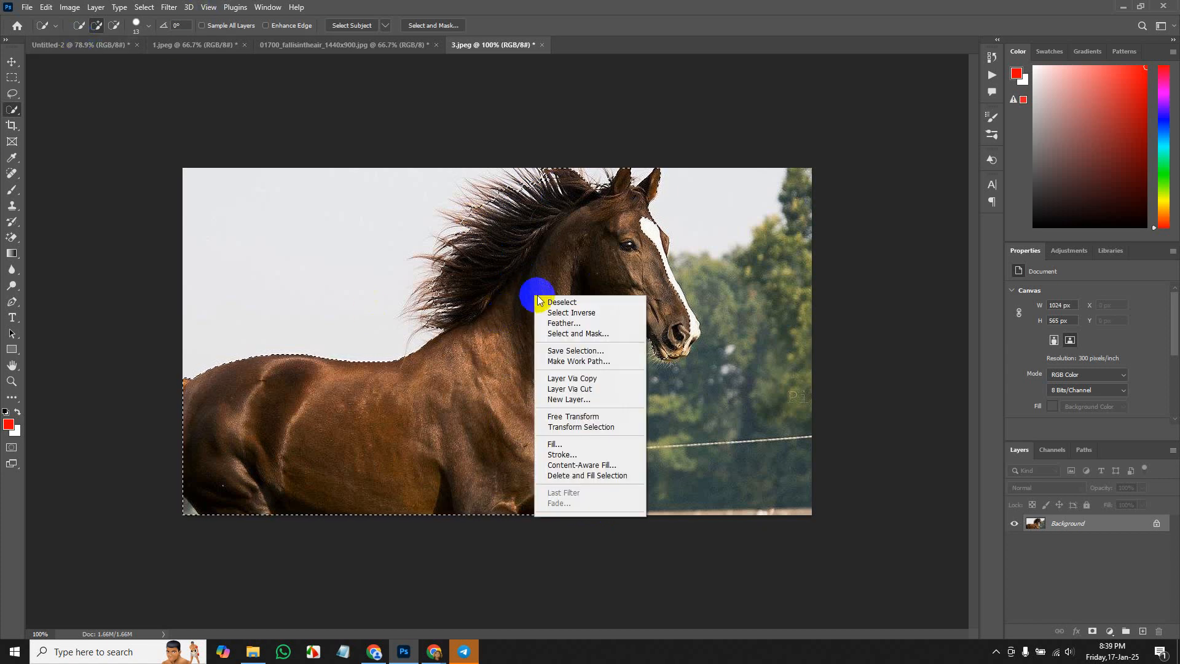
pyautogui.click(563, 324)
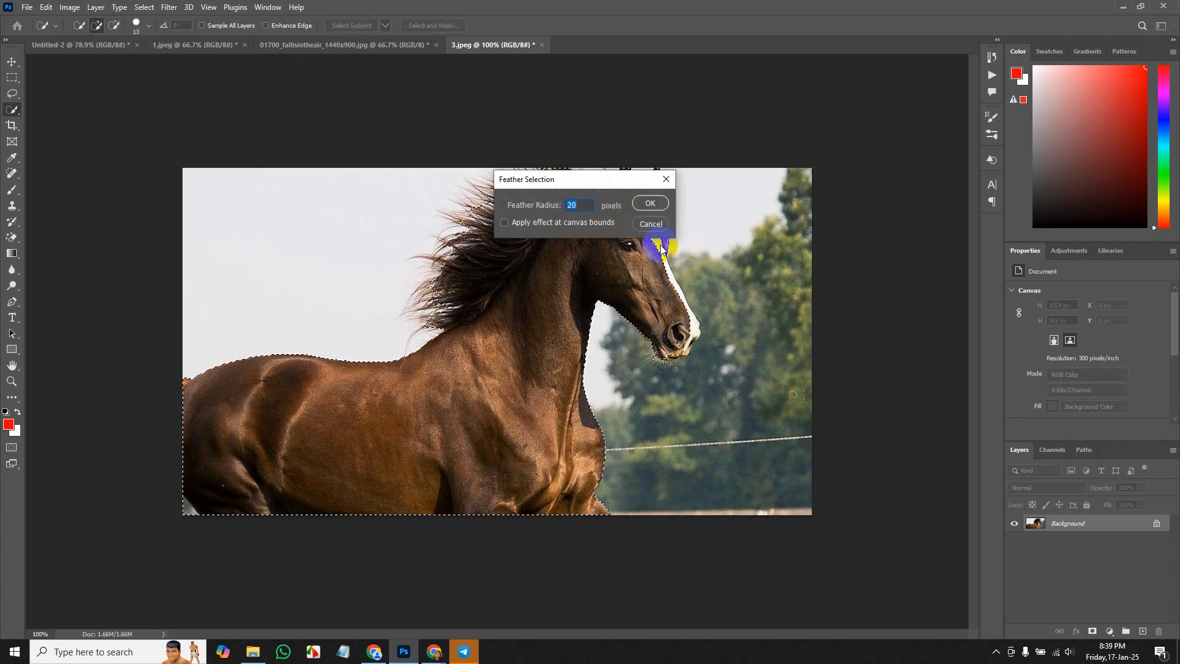
pyautogui.click(653, 225)
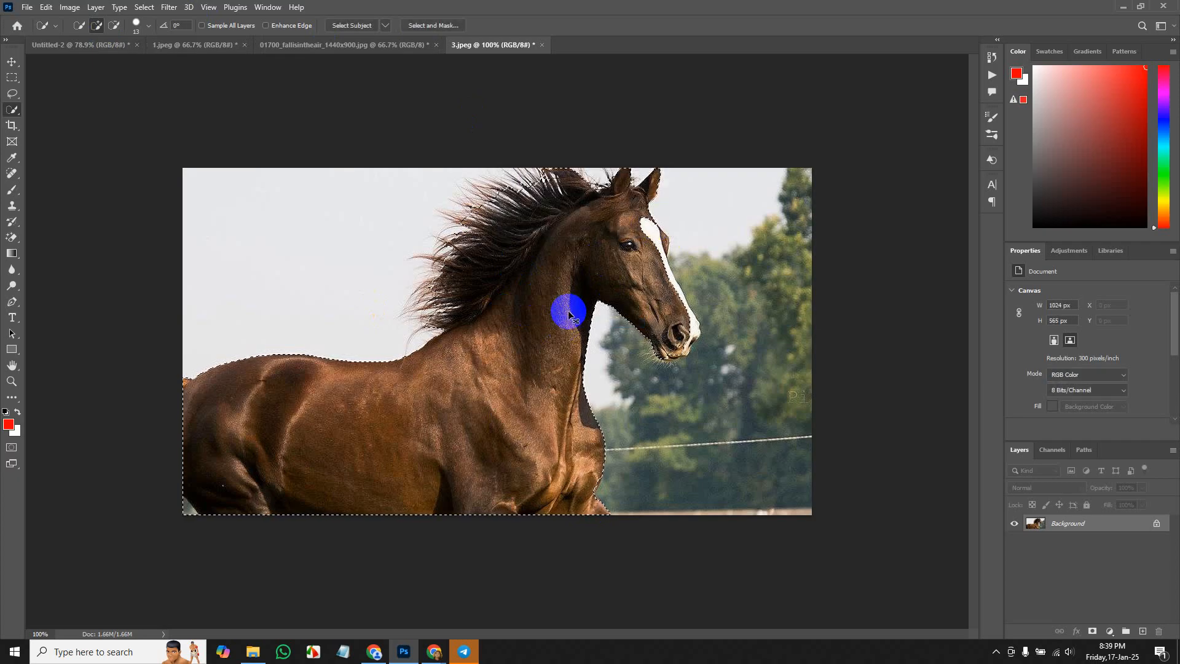
# Cut the selected horse out of 3.jpeg and paste it into the Untitled-2 document.
pyautogui.press('BackSpace')
pyautogui.hotkey('ctrl', 'd')
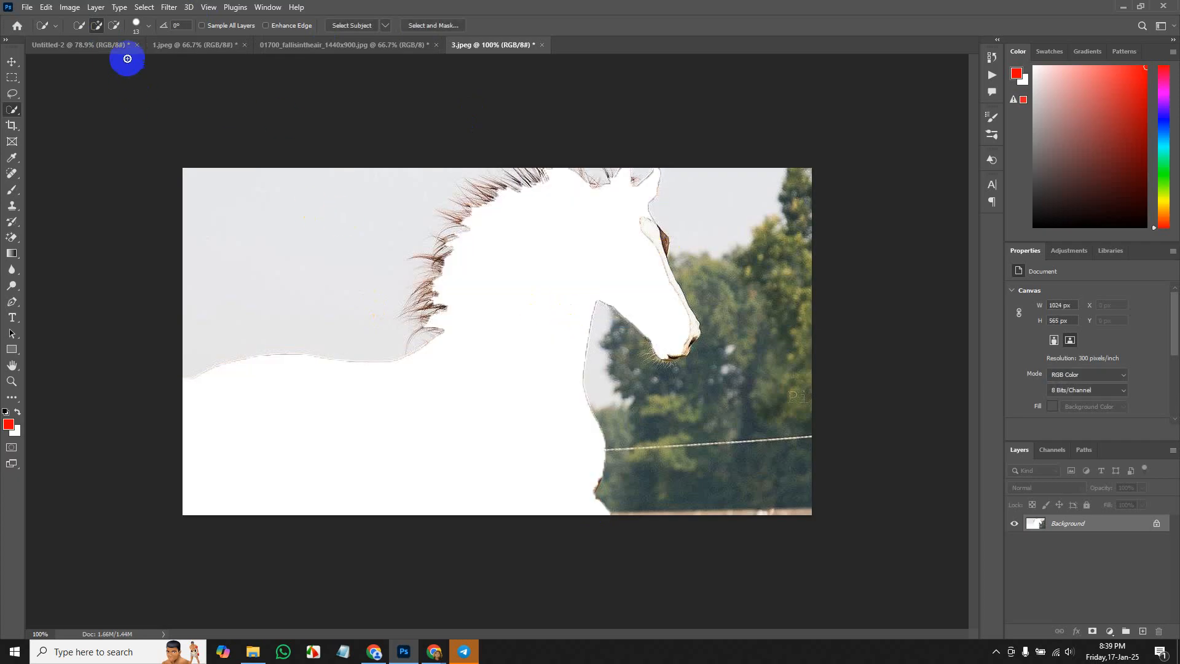
pyautogui.click(91, 45)
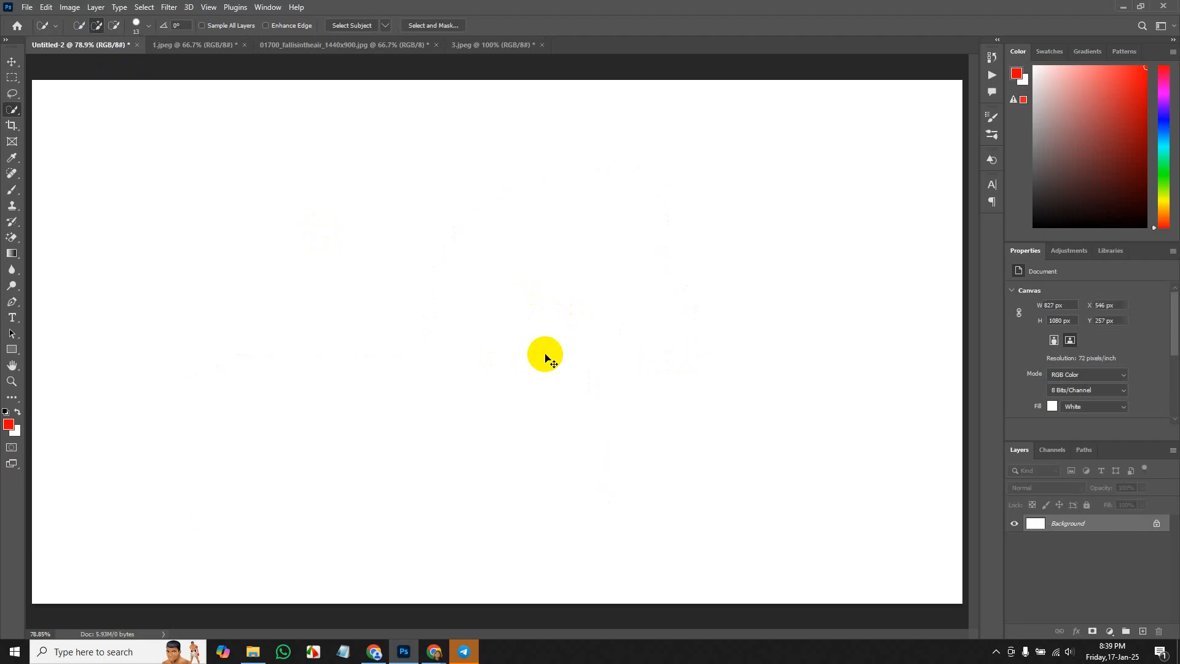
pyautogui.hotkey('ctrl', 'v')
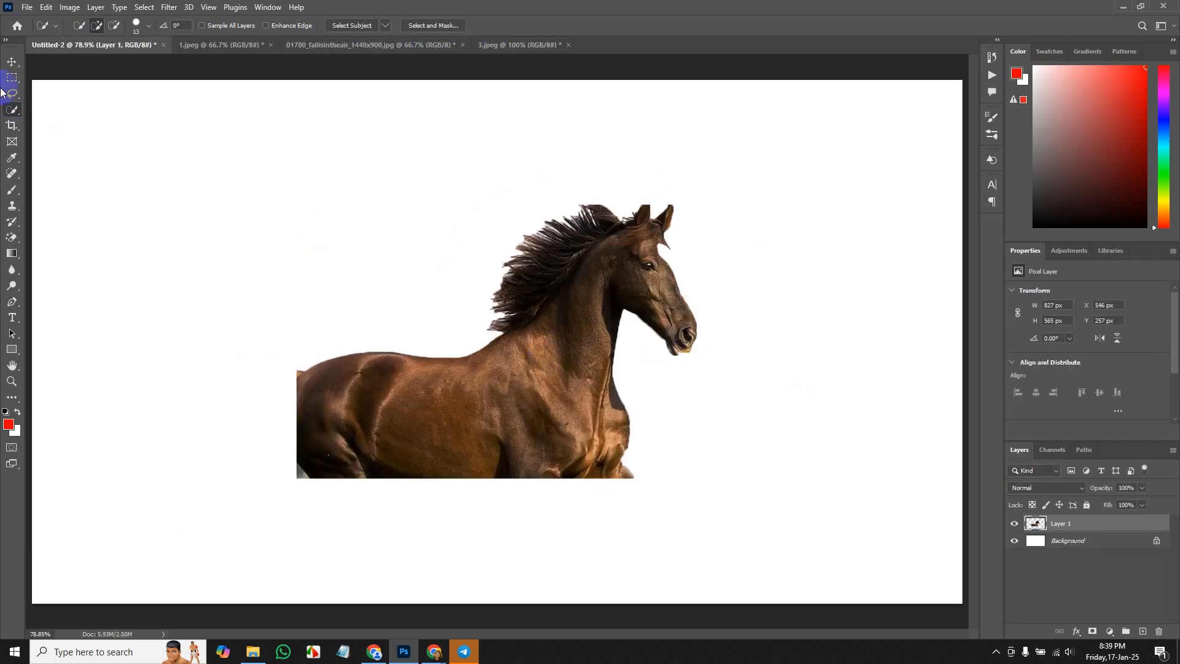
# Return to 3.jpeg and undo the cut and the selection to restore the horse.
pyautogui.click(519, 45)
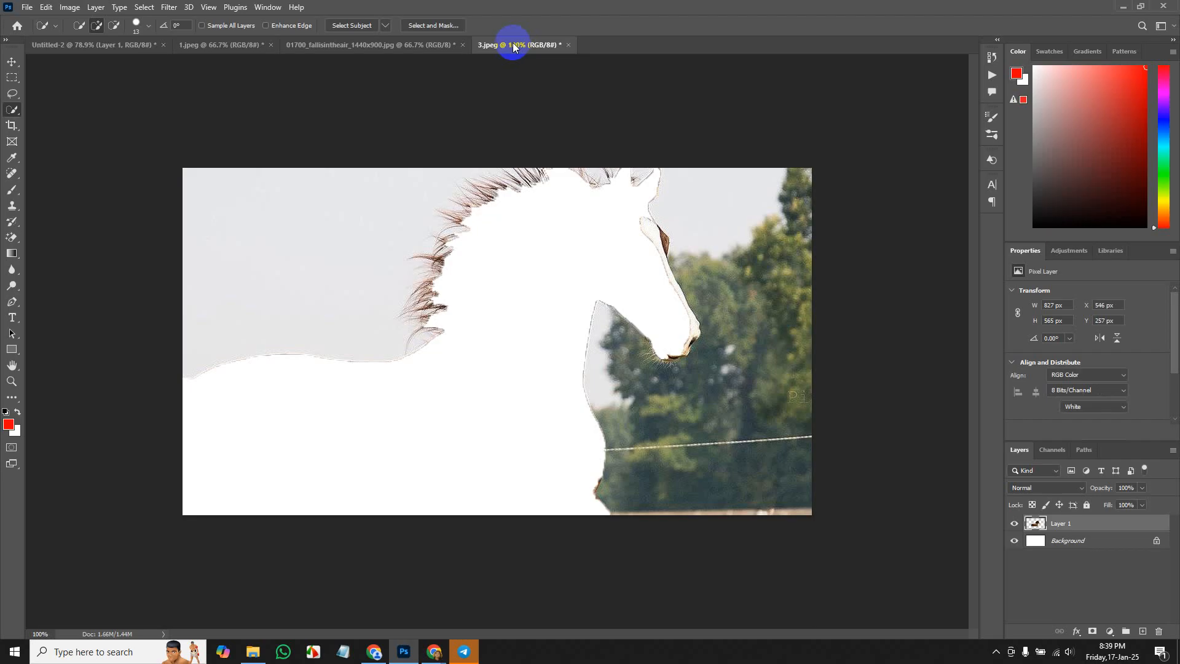
pyautogui.press('super')
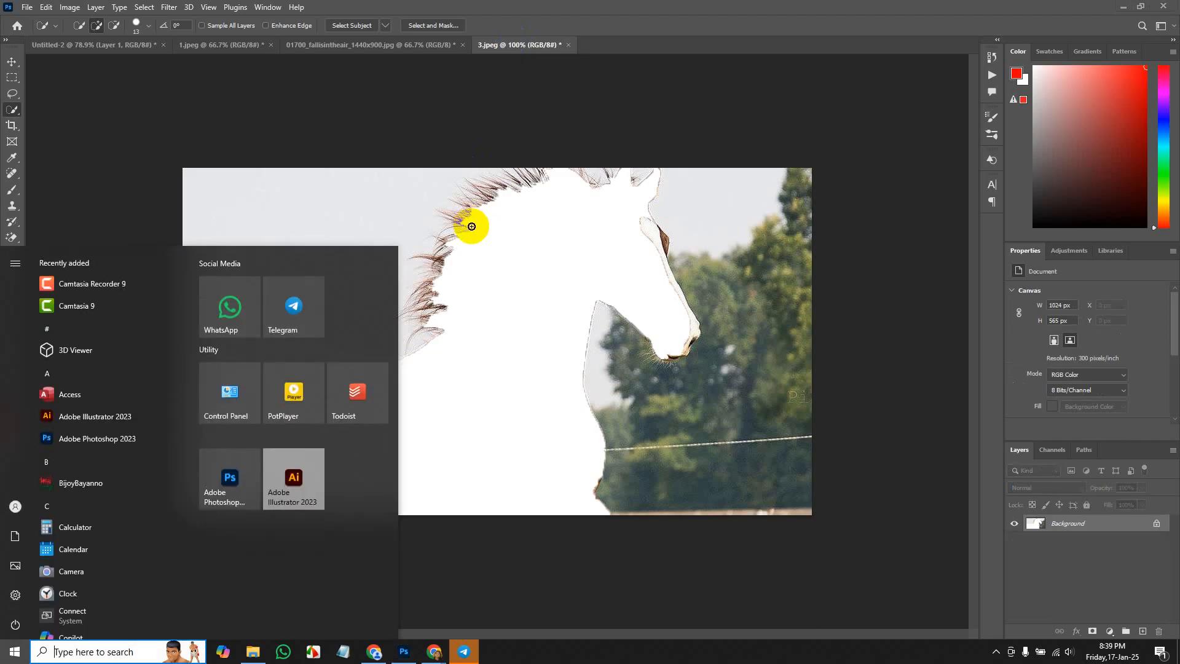
pyautogui.click(471, 226)
pyautogui.hotkey('ctrl', 'z')
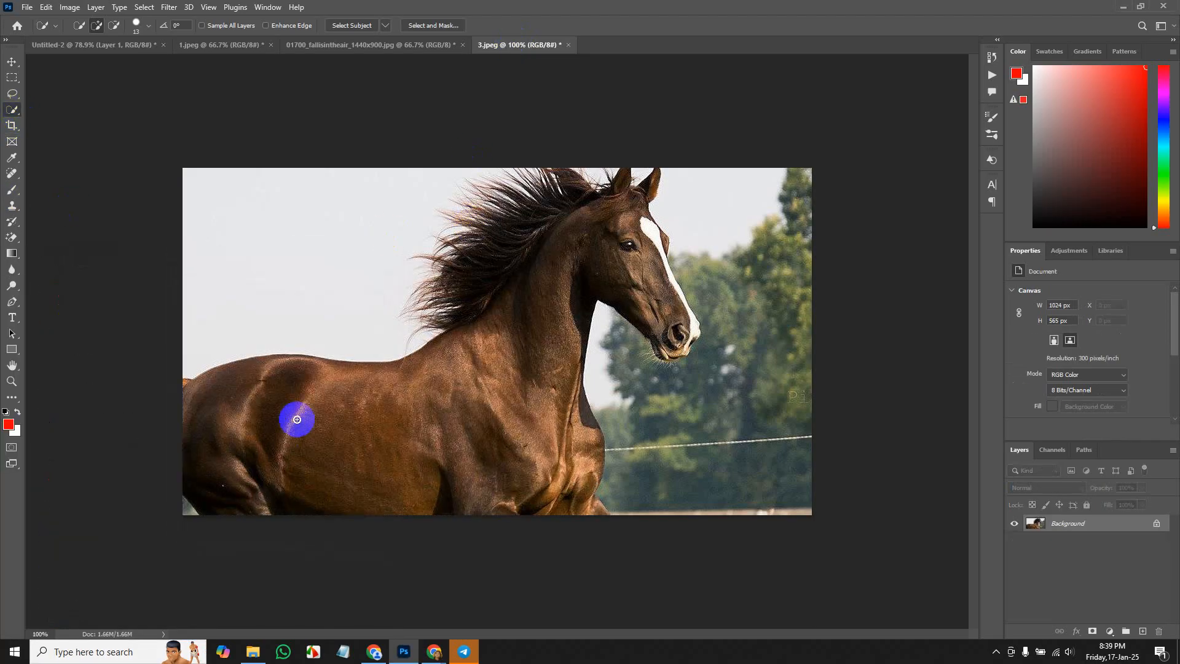
# Paint another Quick Selection from the horse's body up to its mane and clear it.
pyautogui.moveTo(297, 418)
pyautogui.mouseDown()
pyautogui.moveTo(436, 421)
pyautogui.moveTo(561, 282)
pyautogui.moveTo(525, 232)
pyautogui.moveTo(587, 209)
pyautogui.moveTo(593, 180)
pyautogui.mouseUp()
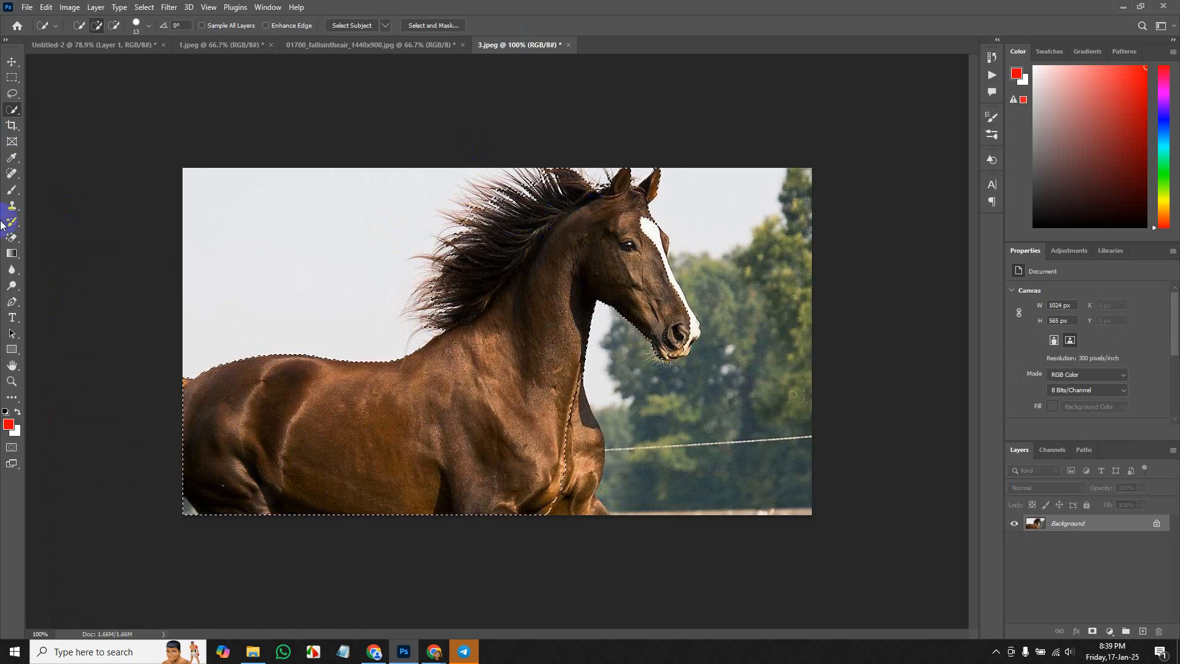
pyautogui.hotkey('ctrl', 'd')
# Use the Magic Wand Tool to select areas of similar brown tones on the horse's body, chest and neck.
pyautogui.rightClick(12, 113)
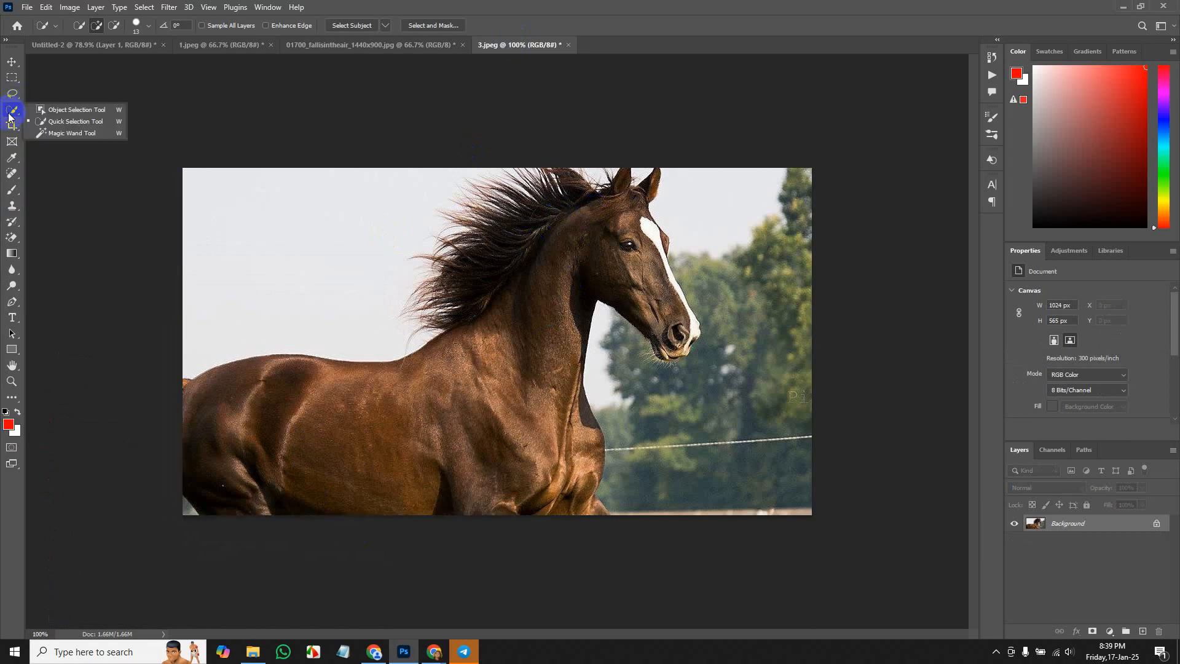
pyautogui.click(77, 134)
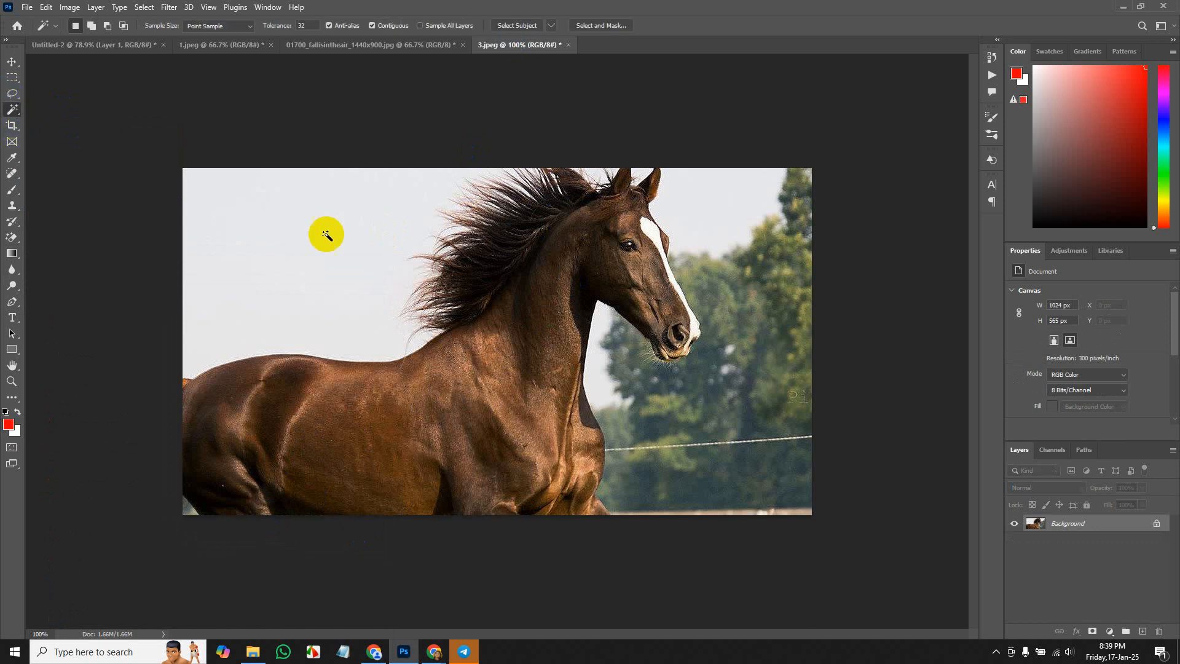
pyautogui.click(351, 434)
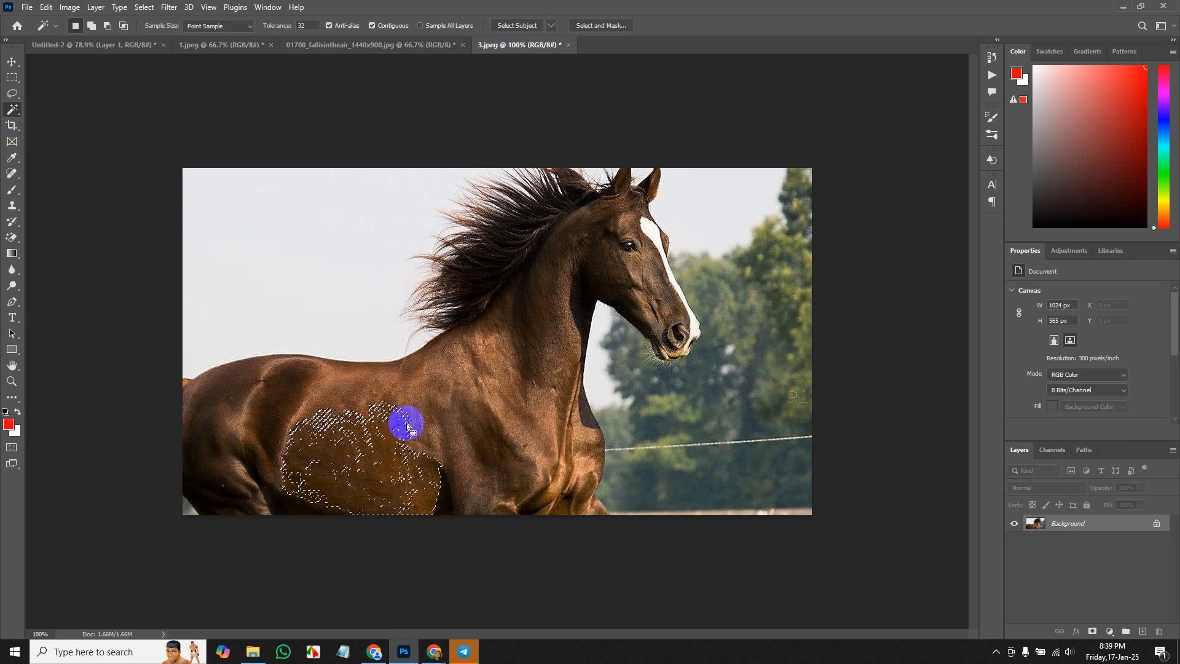
pyautogui.click(477, 406)
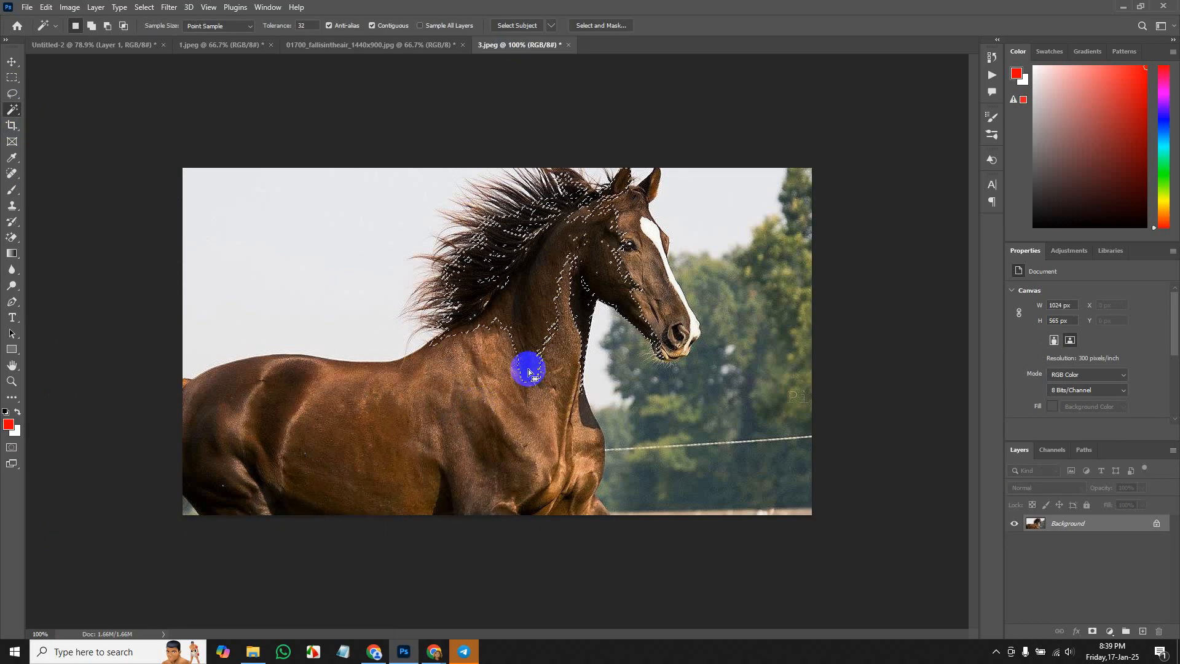
pyautogui.click(337, 422)
pyautogui.click(524, 389)
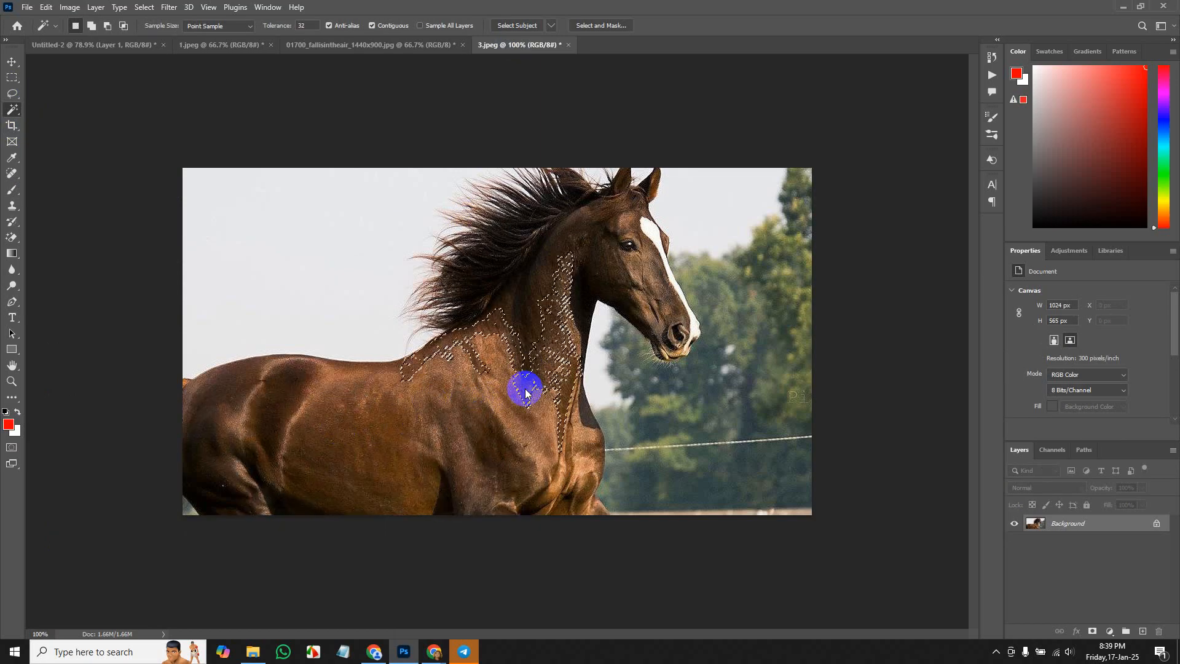
# Open logo2.png from the Class-03 folder.
pyautogui.click(28, 7)
pyautogui.click(35, 32)
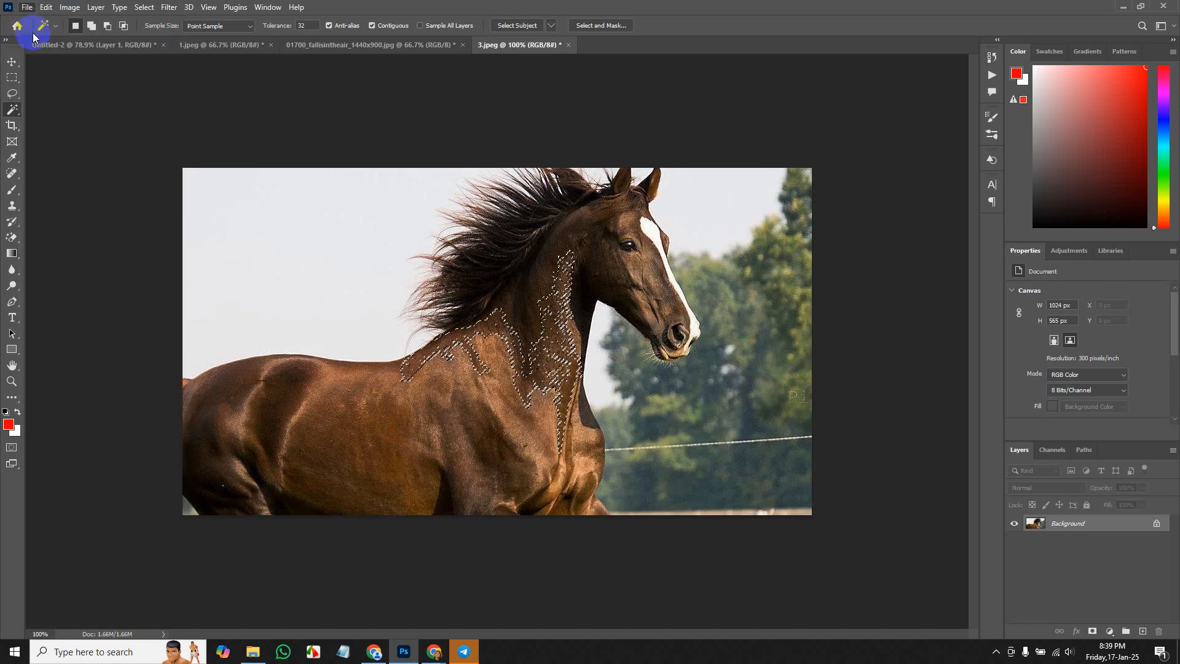
pyautogui.scroll(-5, 523, 234)
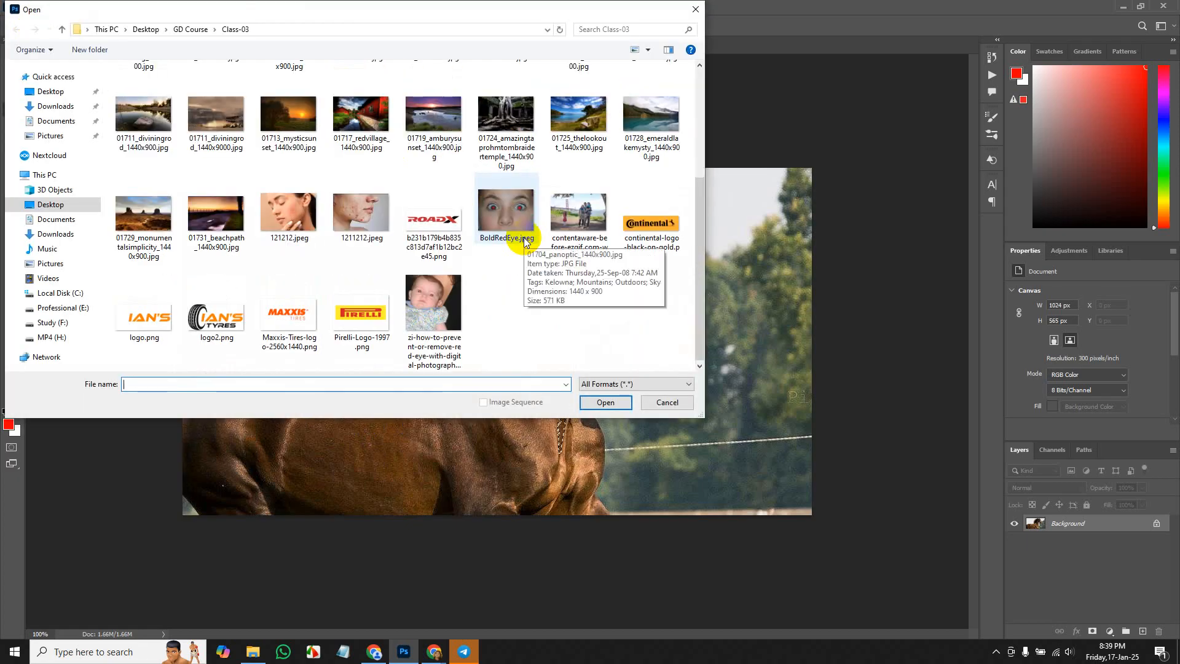
pyautogui.scroll(3, 523, 237)
pyautogui.scroll(-3, 523, 238)
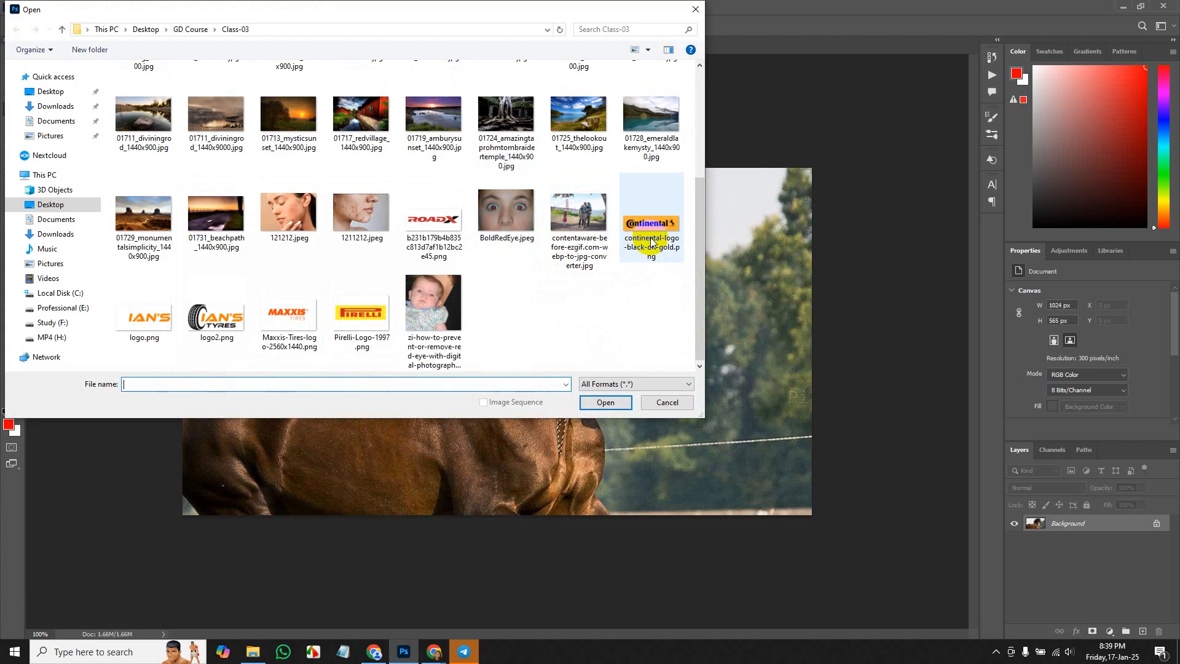
pyautogui.doubleClick(216, 325)
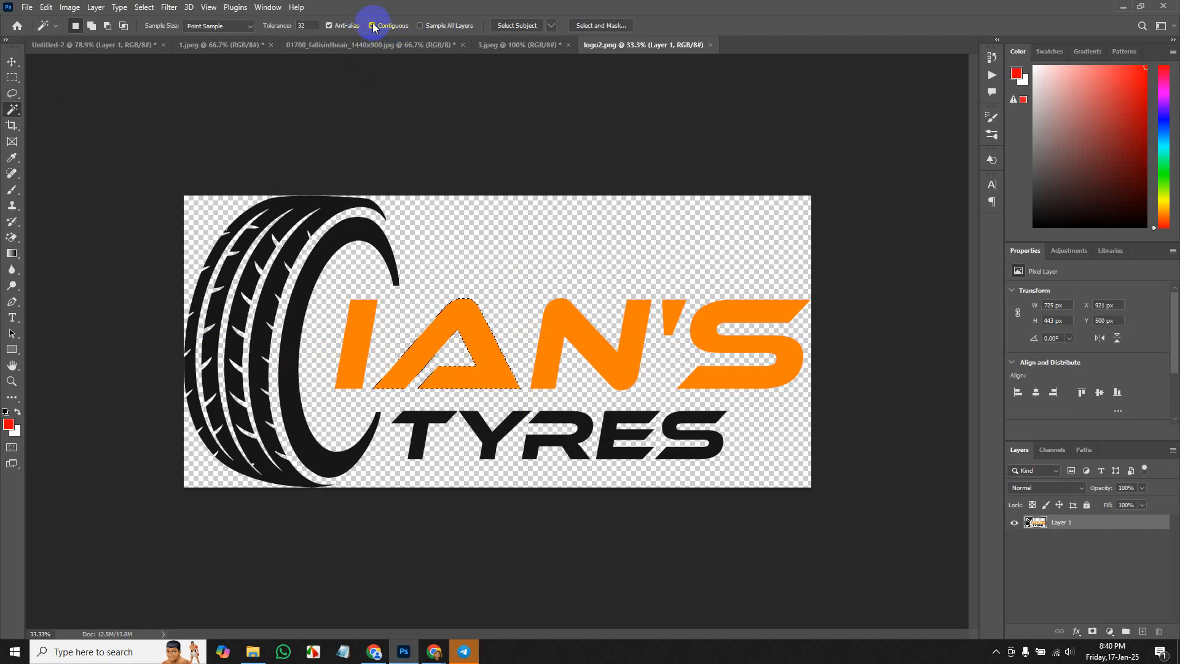
# With Contiguous off, select all orange lettering and next all black areas of the logo with the Magic Wand, and deselect.
pyautogui.click(352, 338)
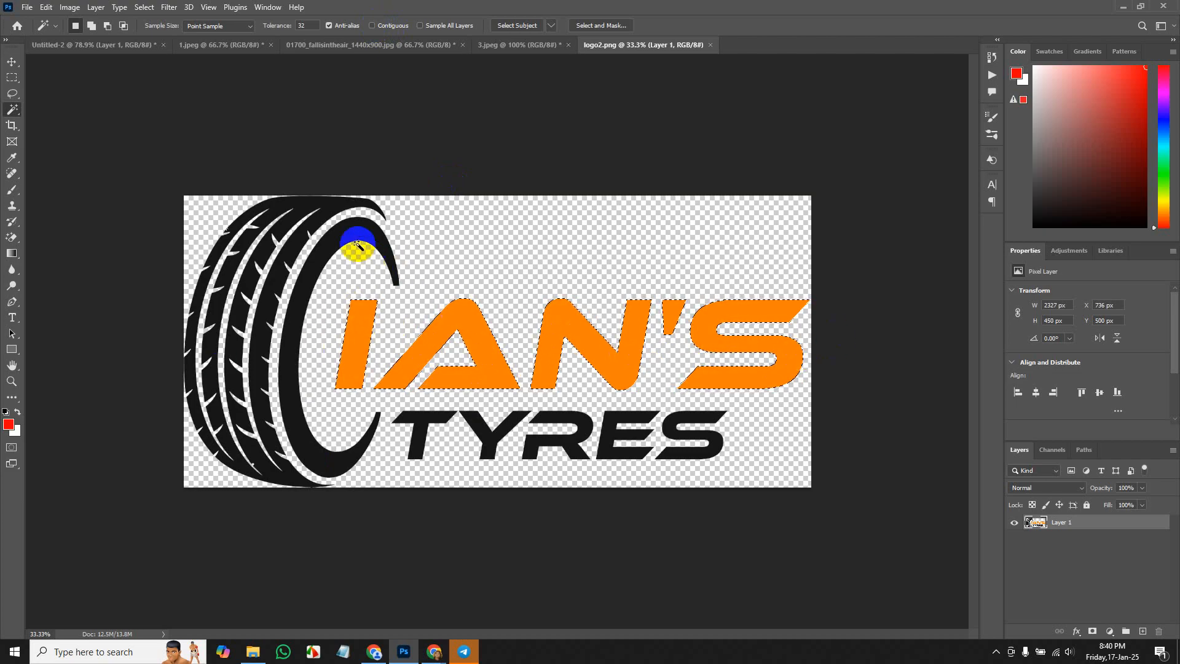
pyautogui.click(329, 209)
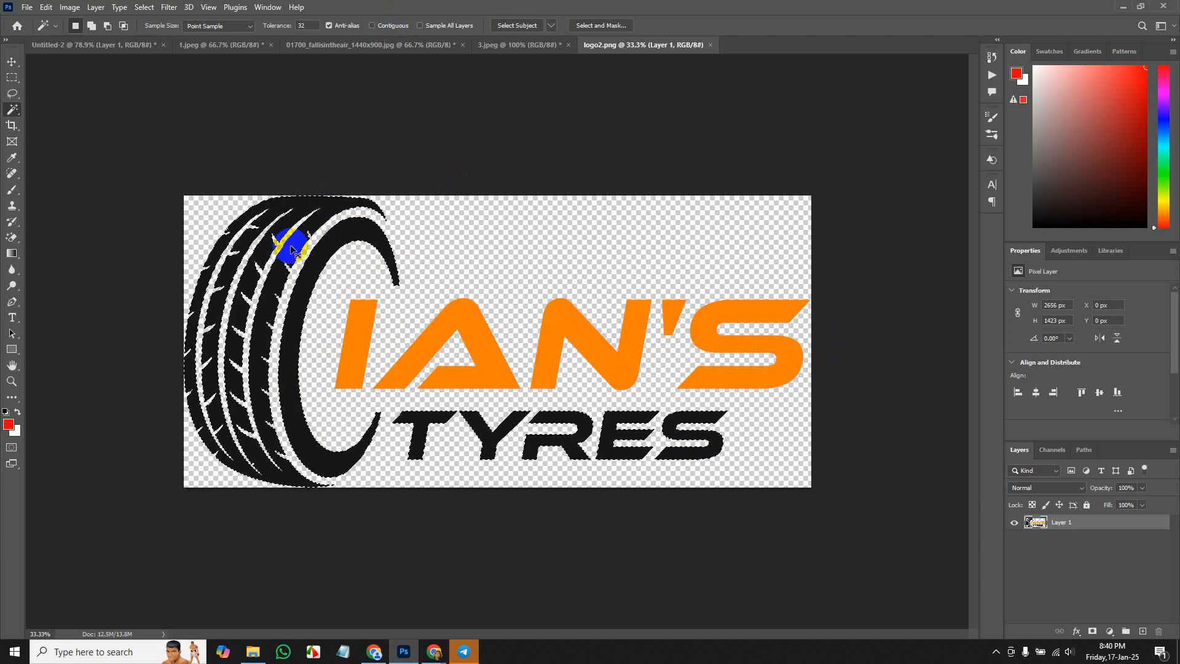
pyautogui.hotkey('ctrl', 'd')
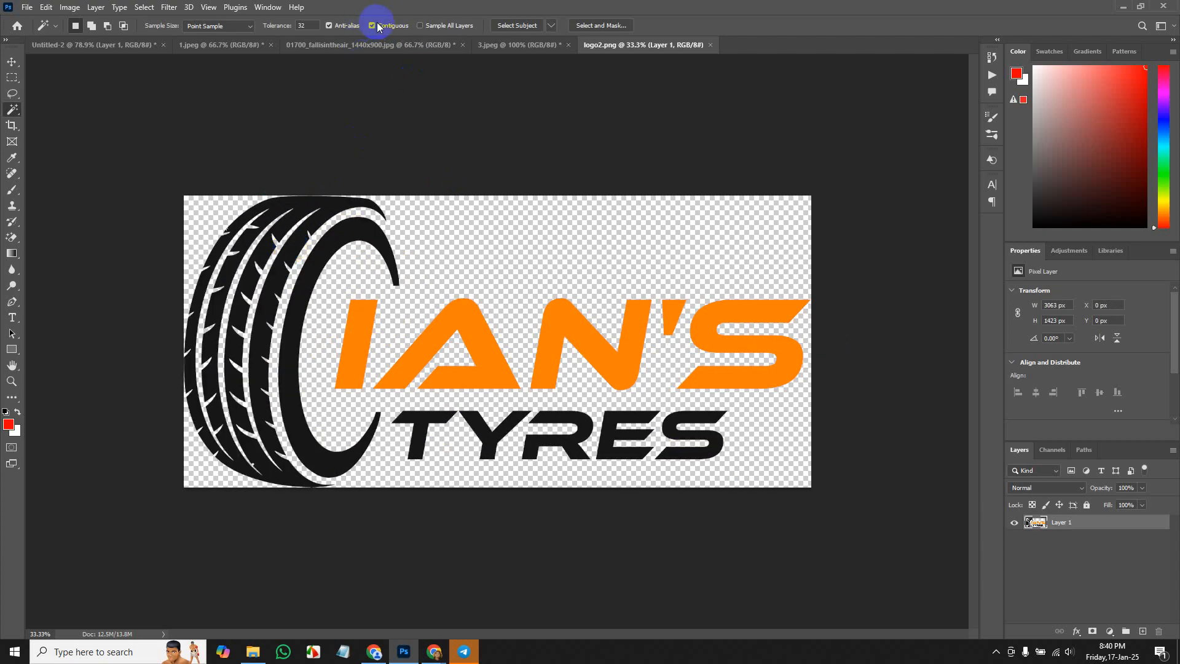
# Turn Contiguous on and select the orange letters of IAN'S one at a time with the Magic Wand.
pyautogui.click(460, 332)
pyautogui.click(621, 346)
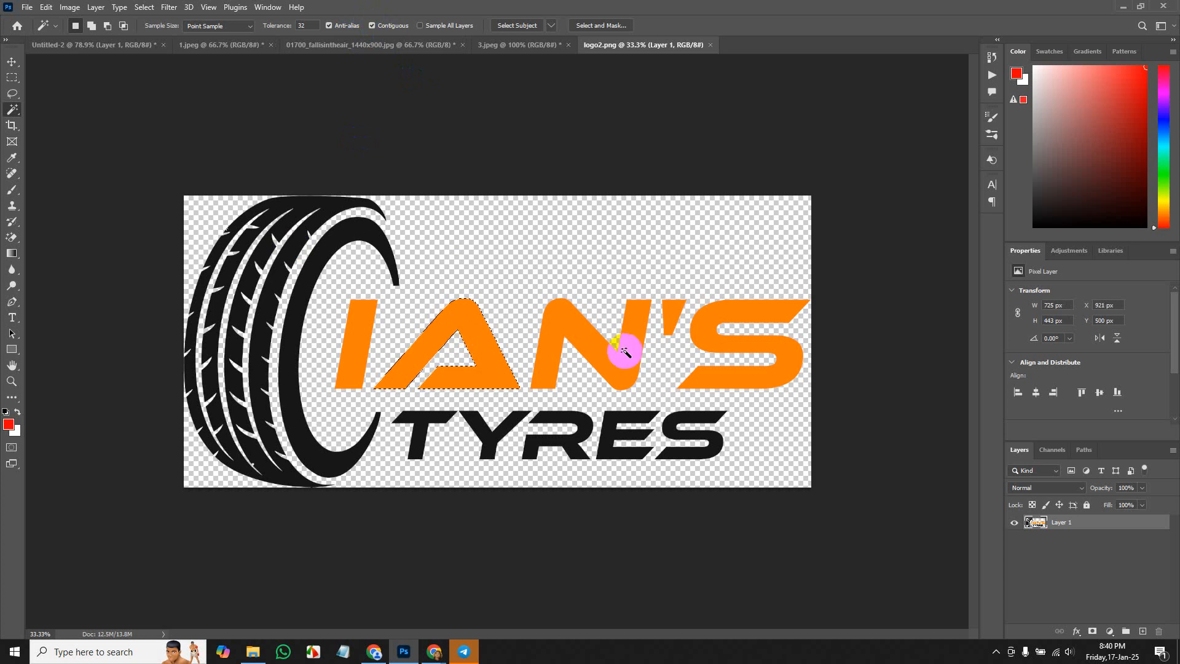
pyautogui.click(654, 321)
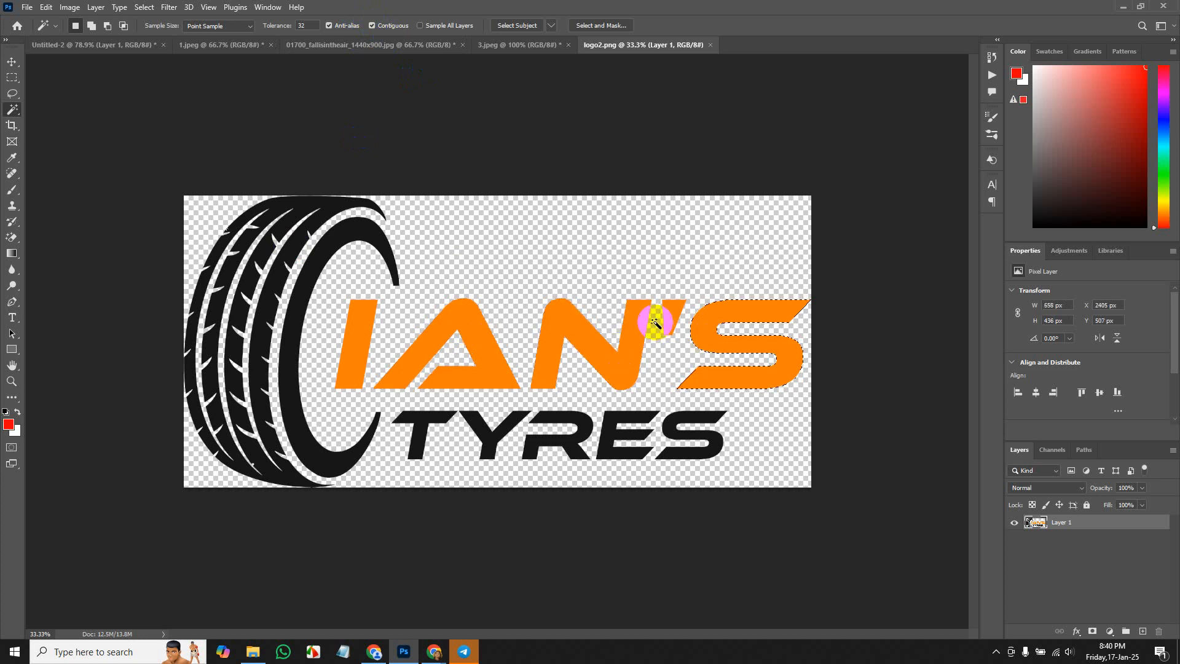
# Turn Contiguous off, select all the orange lettering of the logo with the Magic Wand, deselect, and switch to the Move tool.
pyautogui.click(372, 26)
pyautogui.click(364, 348)
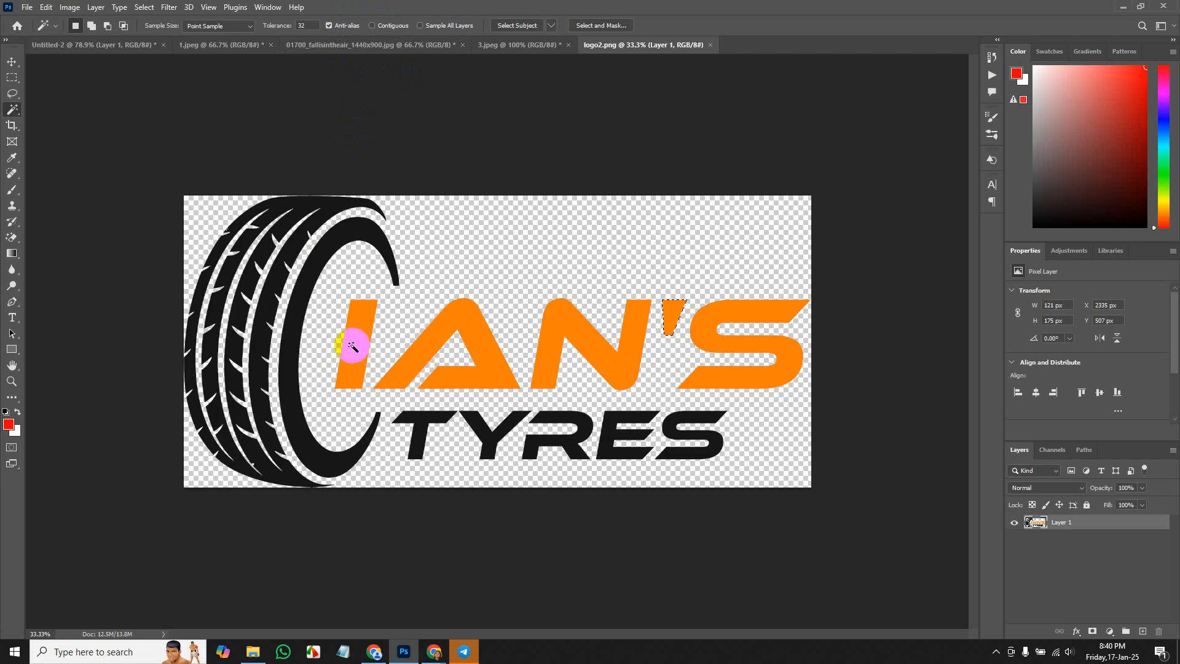
pyautogui.click(415, 362)
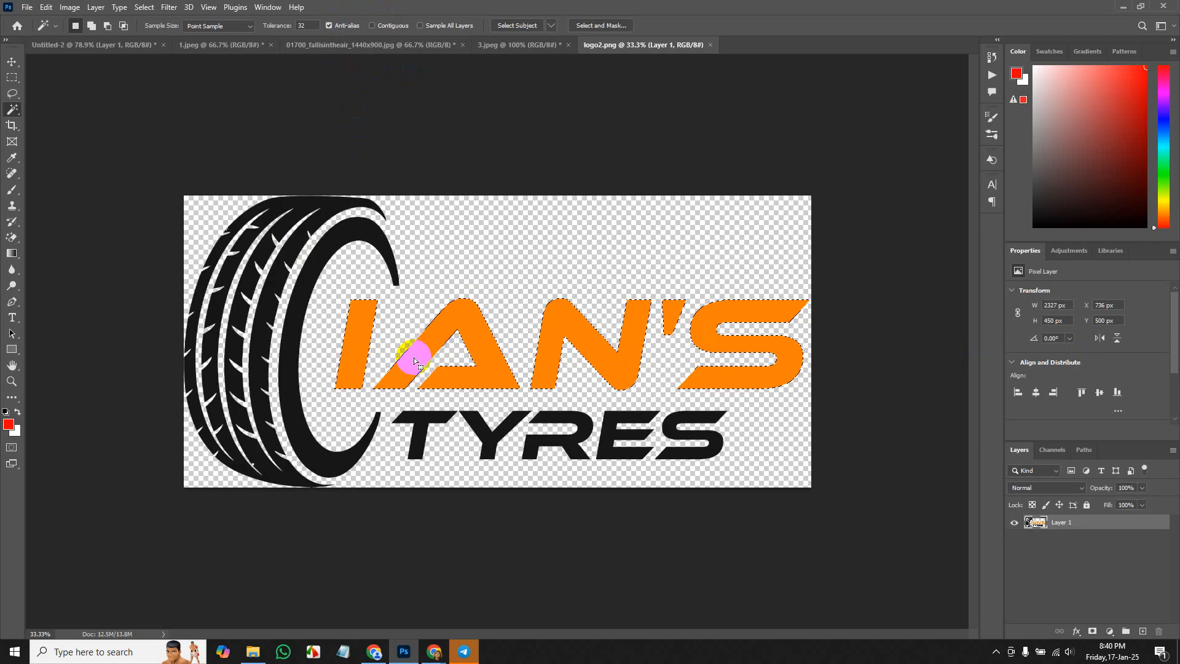
pyautogui.hotkey('ctrl', 'd')
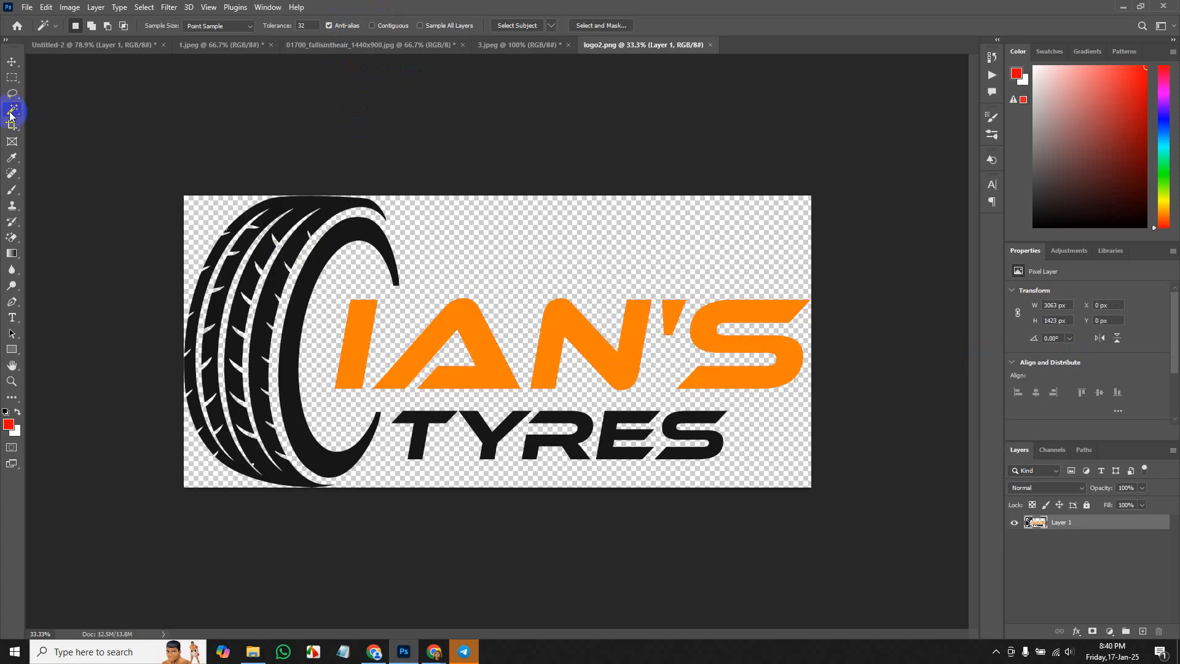
pyautogui.moveTo(10, 114); pyautogui.dragTo(42, 111)
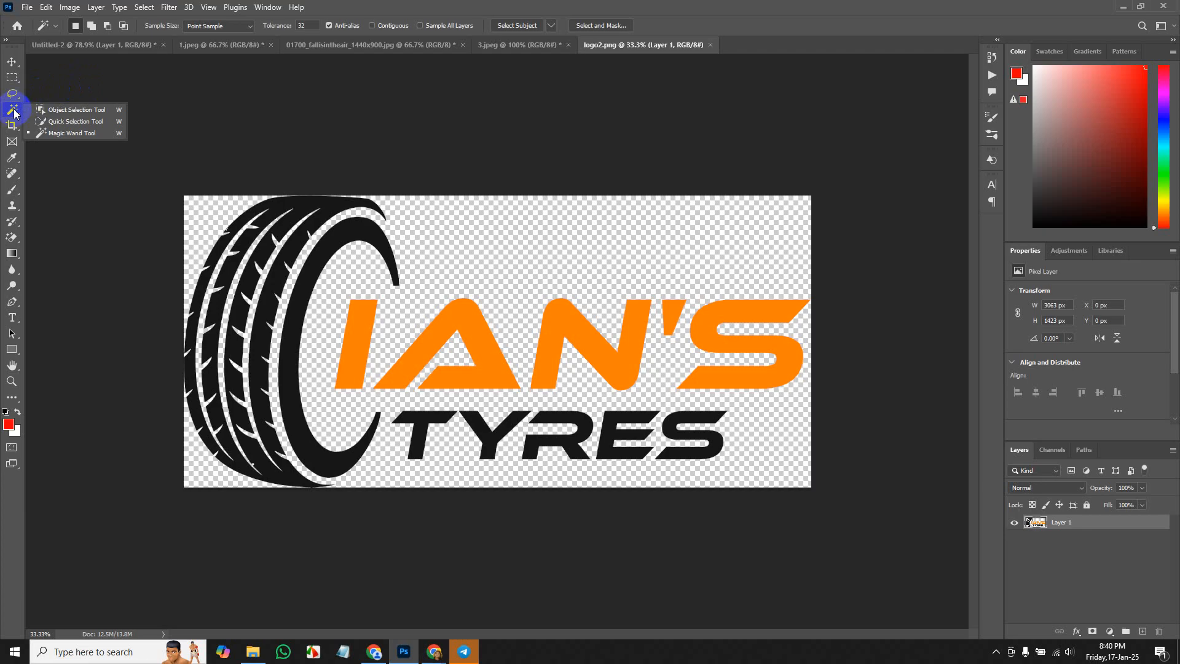
pyautogui.click(9, 62)
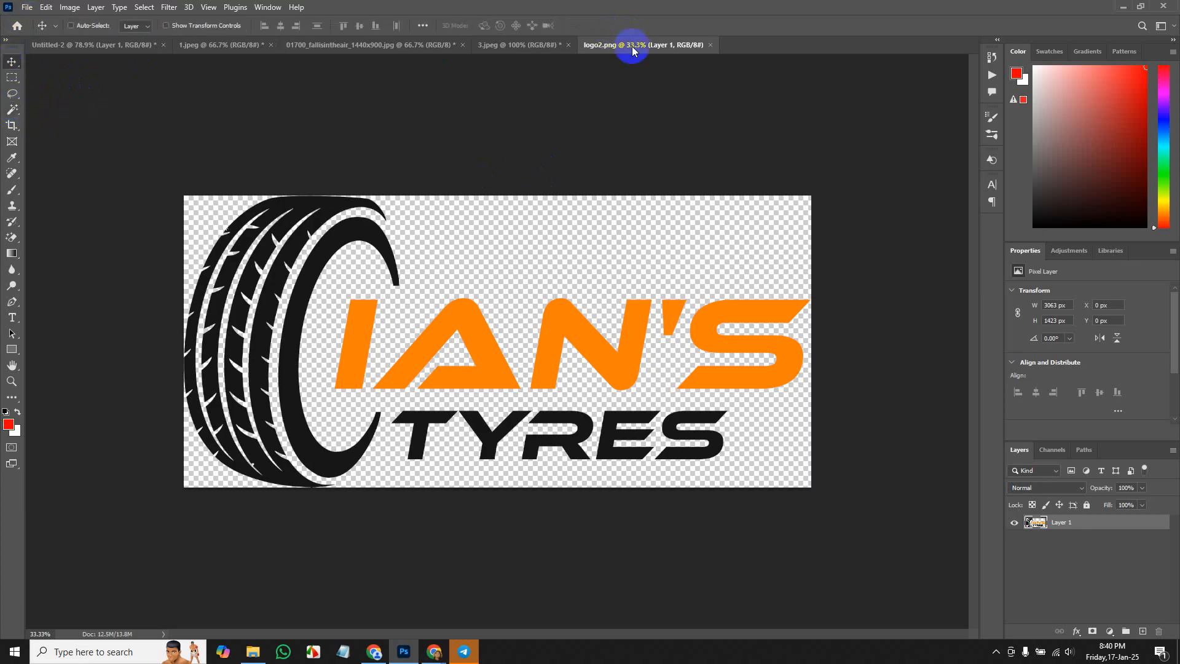
# Close logo2.png, 3.jpeg, 01700_fallsintheair_1440x900.jpg and 1.jpeg without saving changes.
pyautogui.click(710, 45)
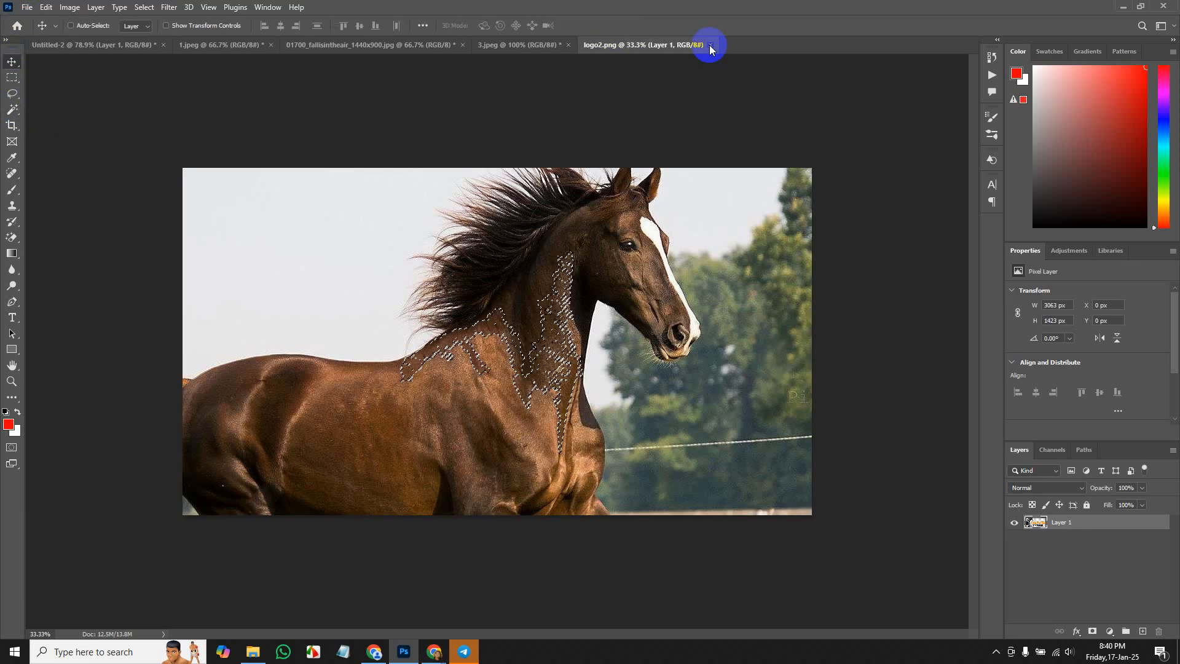
pyautogui.click(569, 45)
pyautogui.click(591, 241)
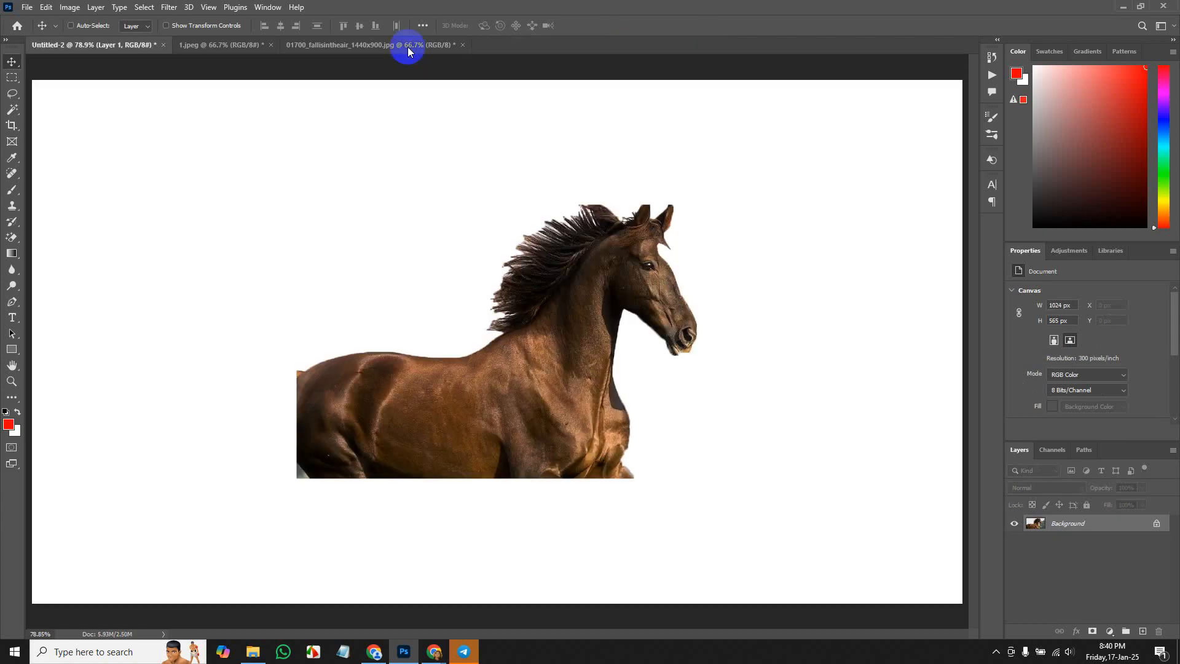
pyautogui.click(463, 45)
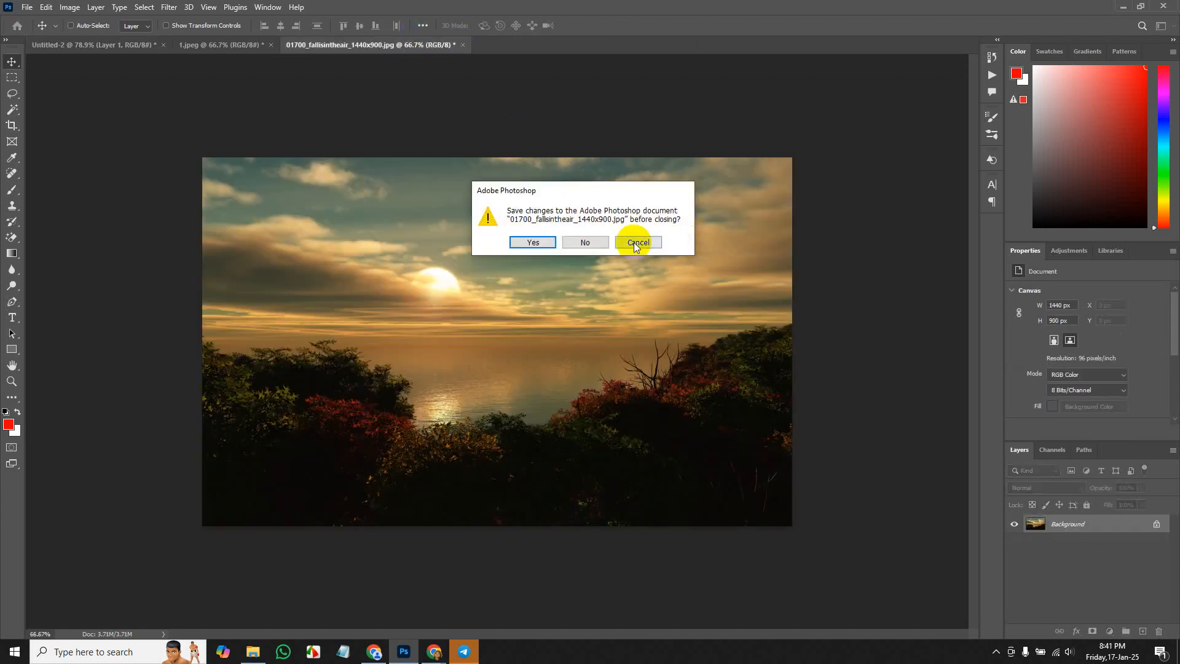
pyautogui.click(592, 241)
pyautogui.click(242, 45)
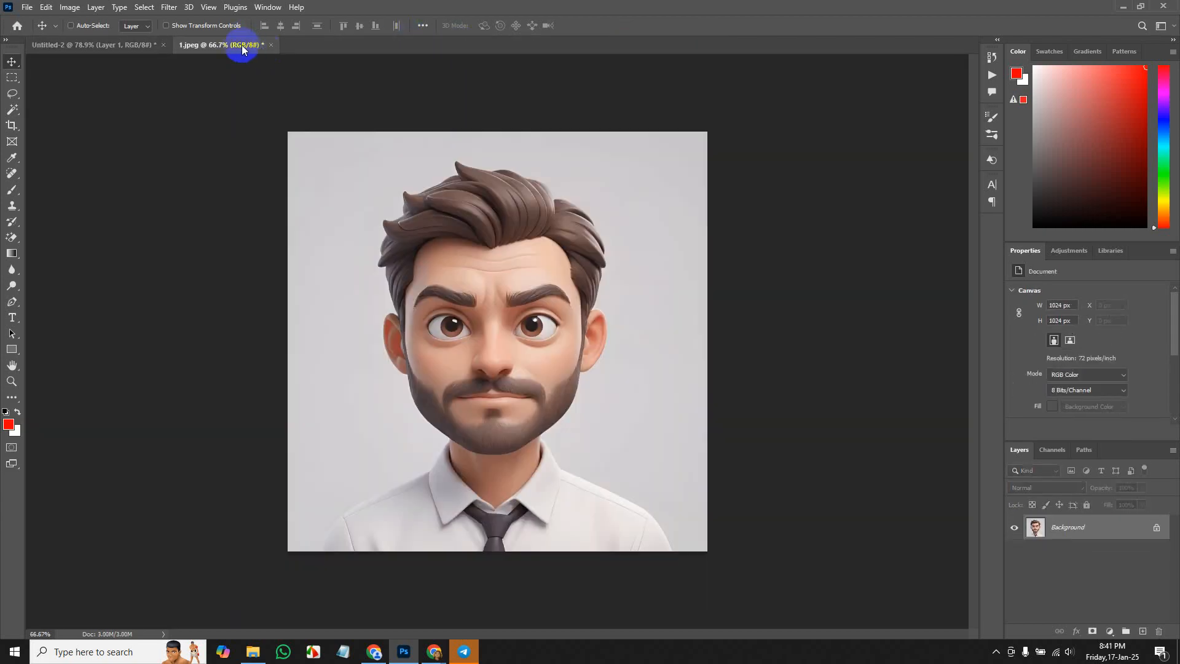
pyautogui.click(271, 45)
pyautogui.click(587, 241)
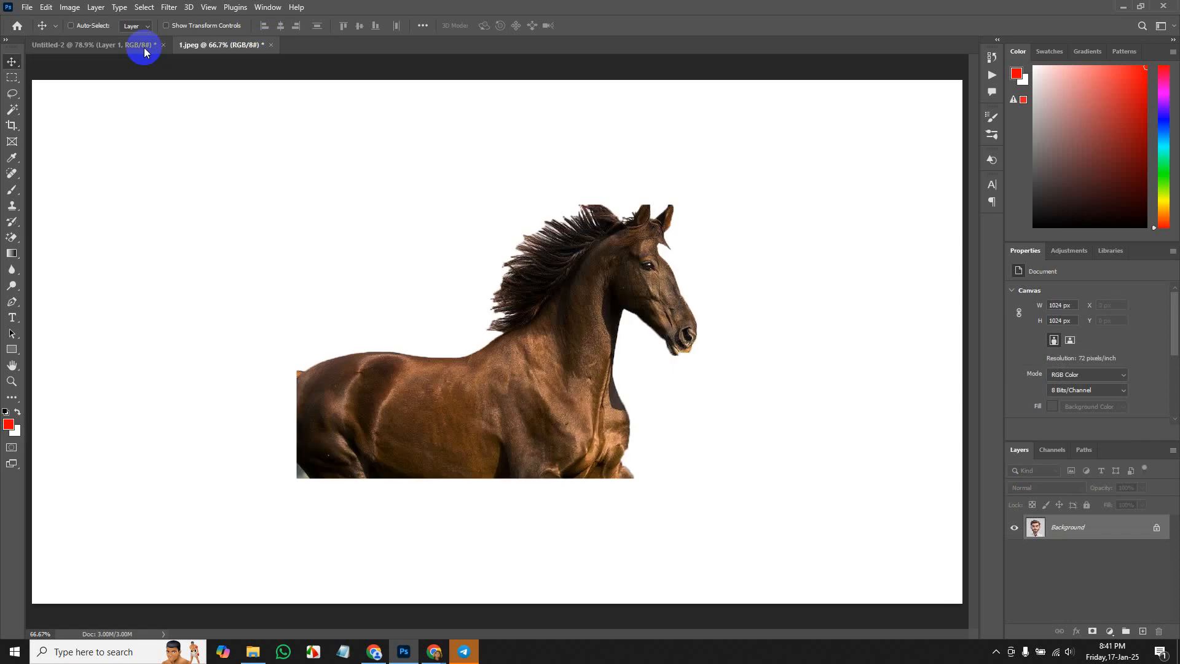
# Delete the horse layer from the Untitled-2 document.
pyautogui.press('Delete')
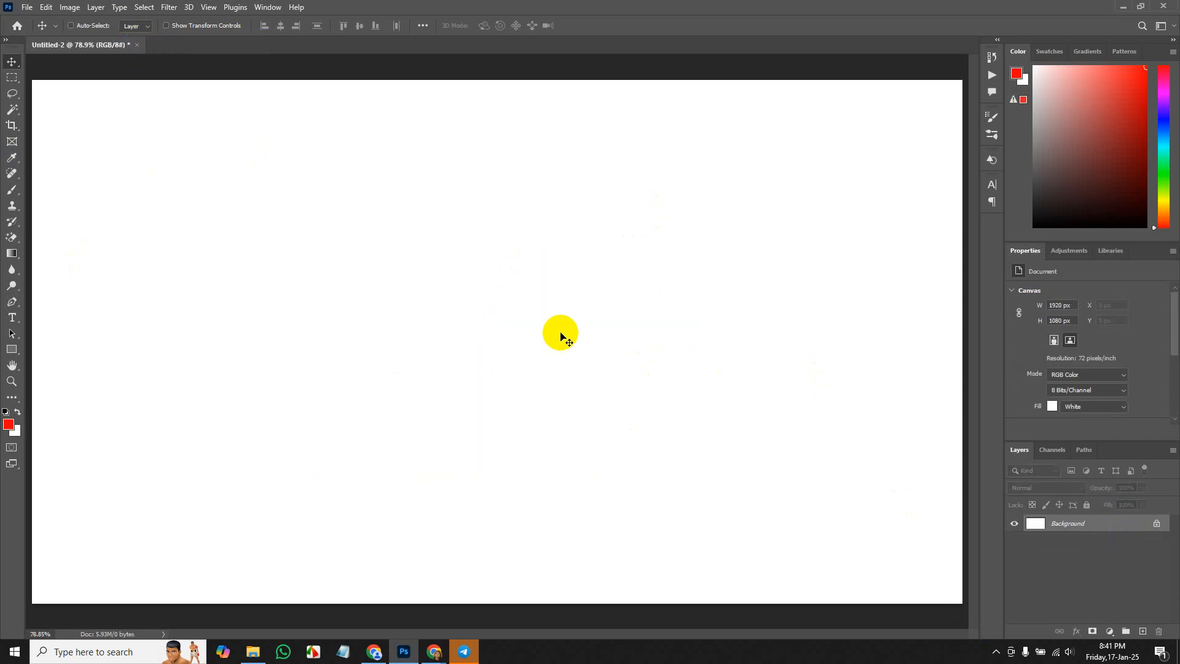
pyautogui.hotkey('ctrl', '-')
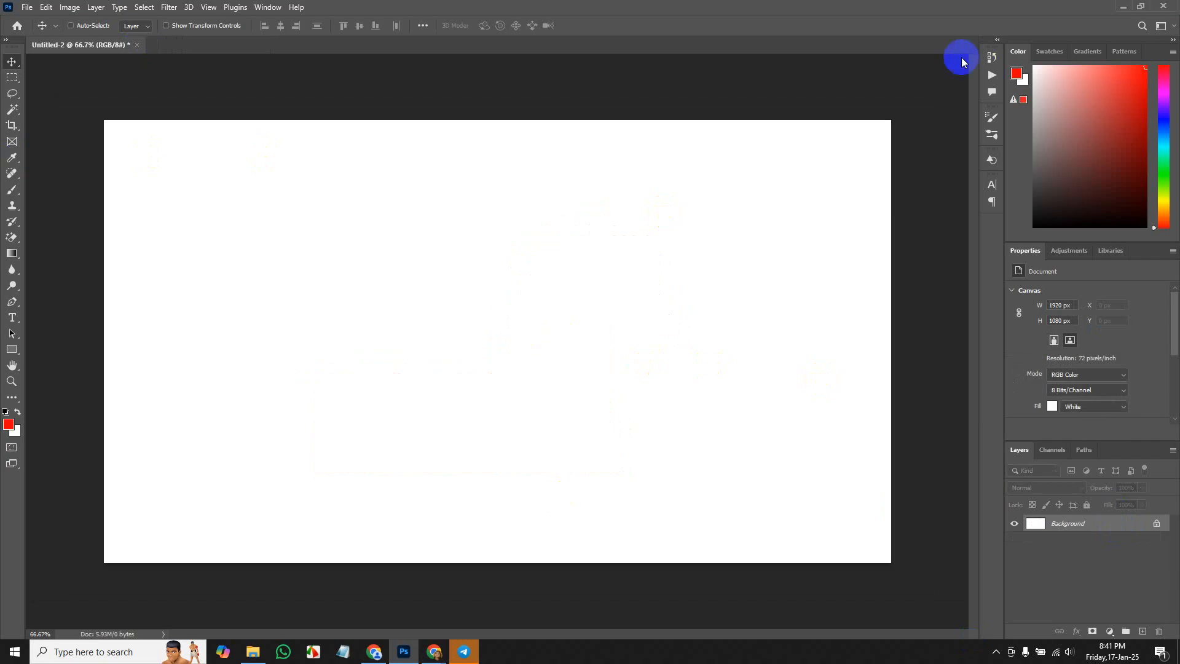
# Fill a full-height marquee strip about 82 px wide with red on a new layer, and draw a red rectangle shape about 114 px wide beside it.
pyautogui.click(5, 78)
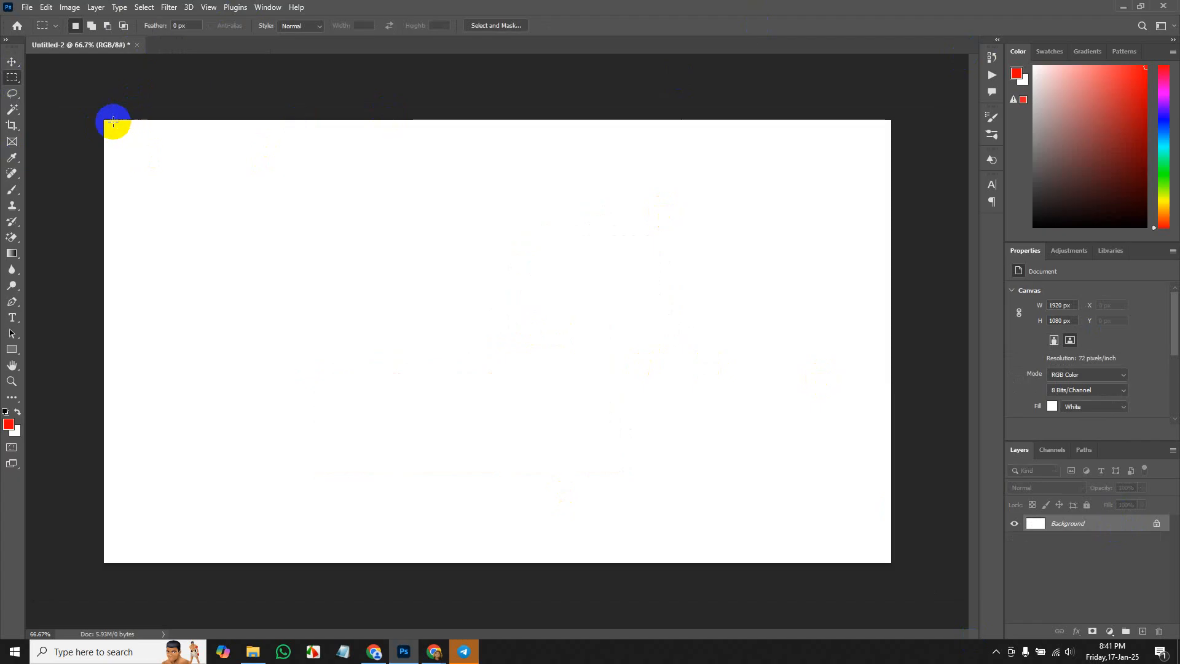
pyautogui.moveTo(131, 120); pyautogui.dragTo(163, 589)
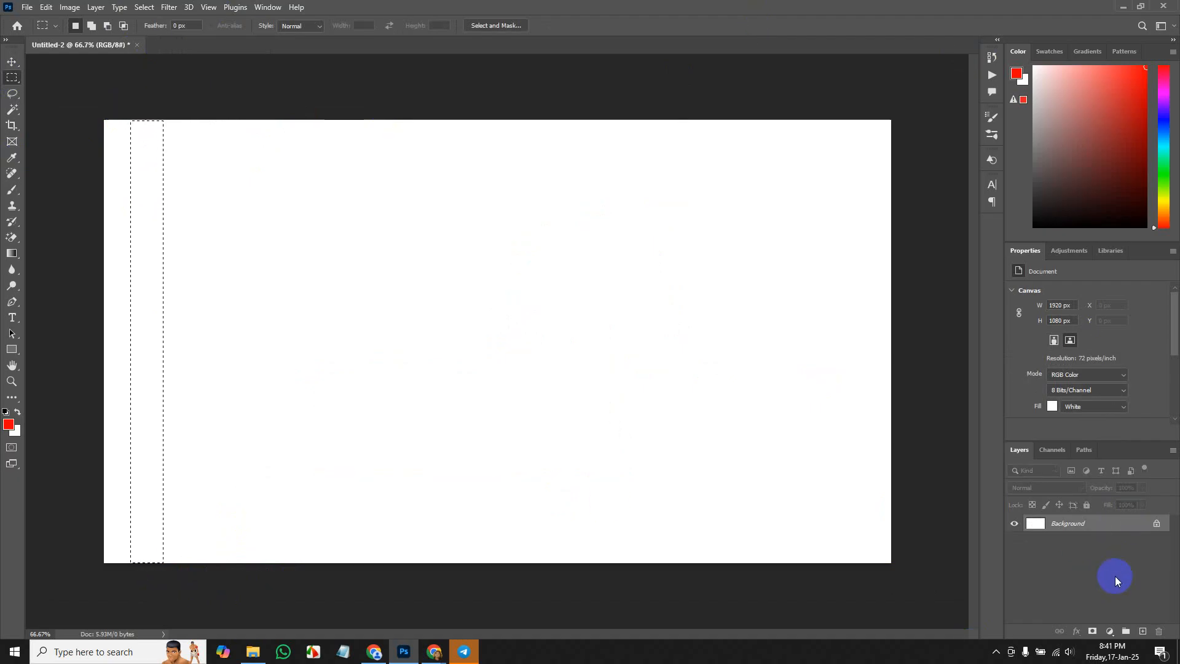
pyautogui.hotkey('ctrl', 'j')
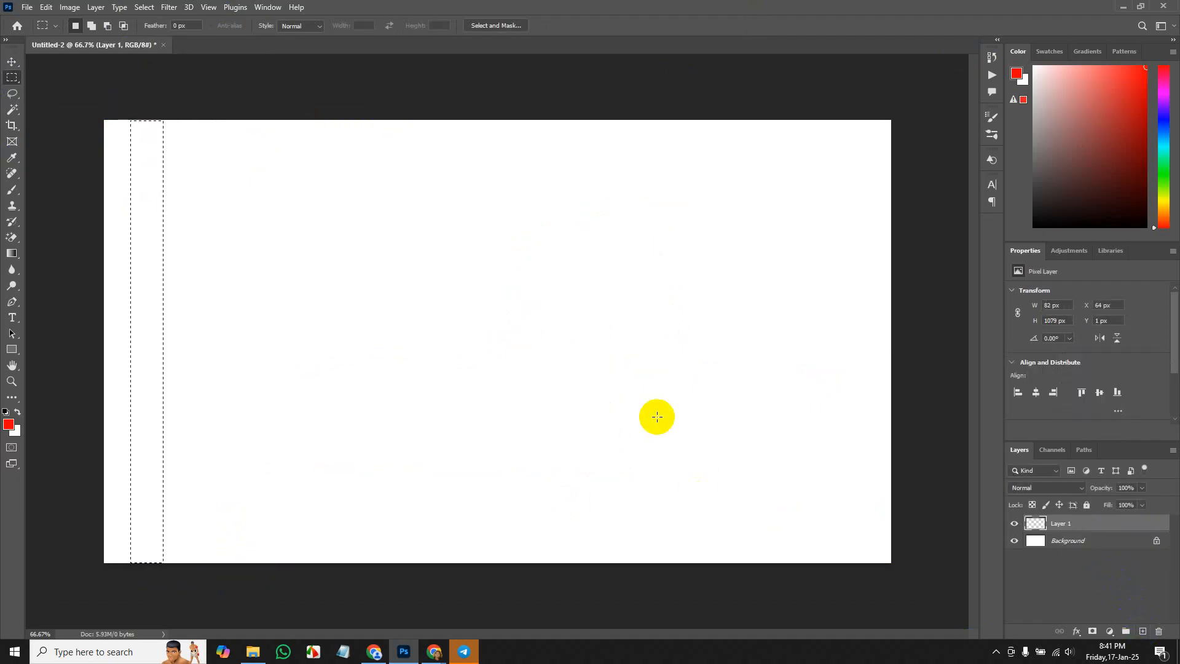
pyautogui.hotkey('alt', 'BackSpace')
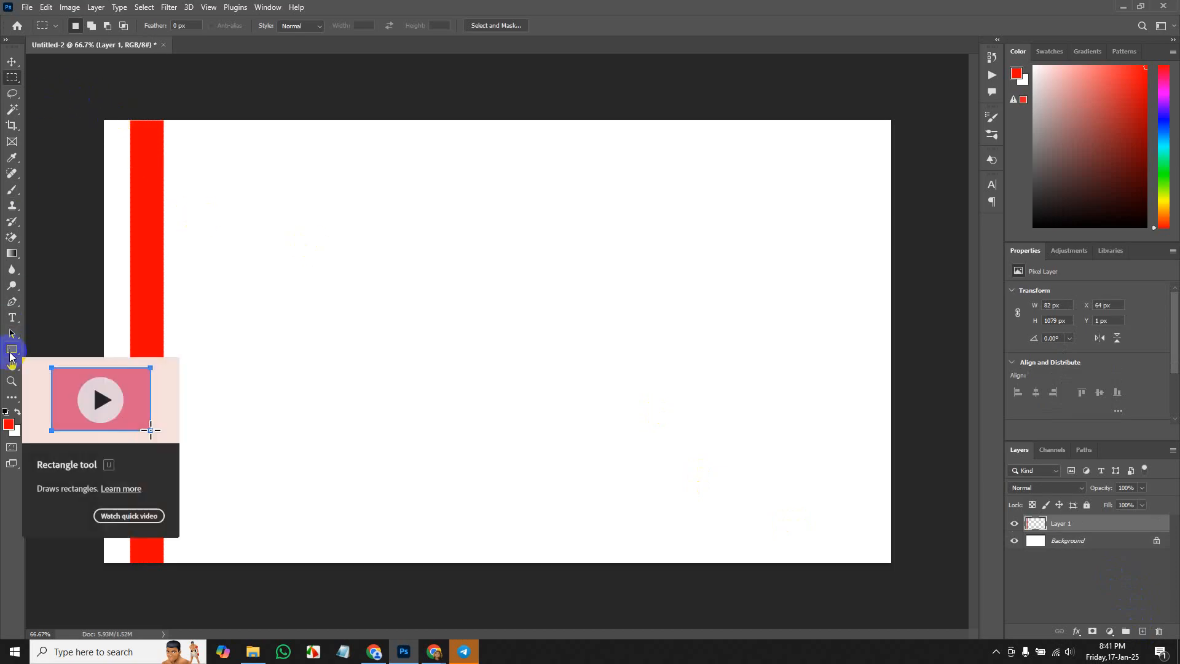
pyautogui.click(11, 351)
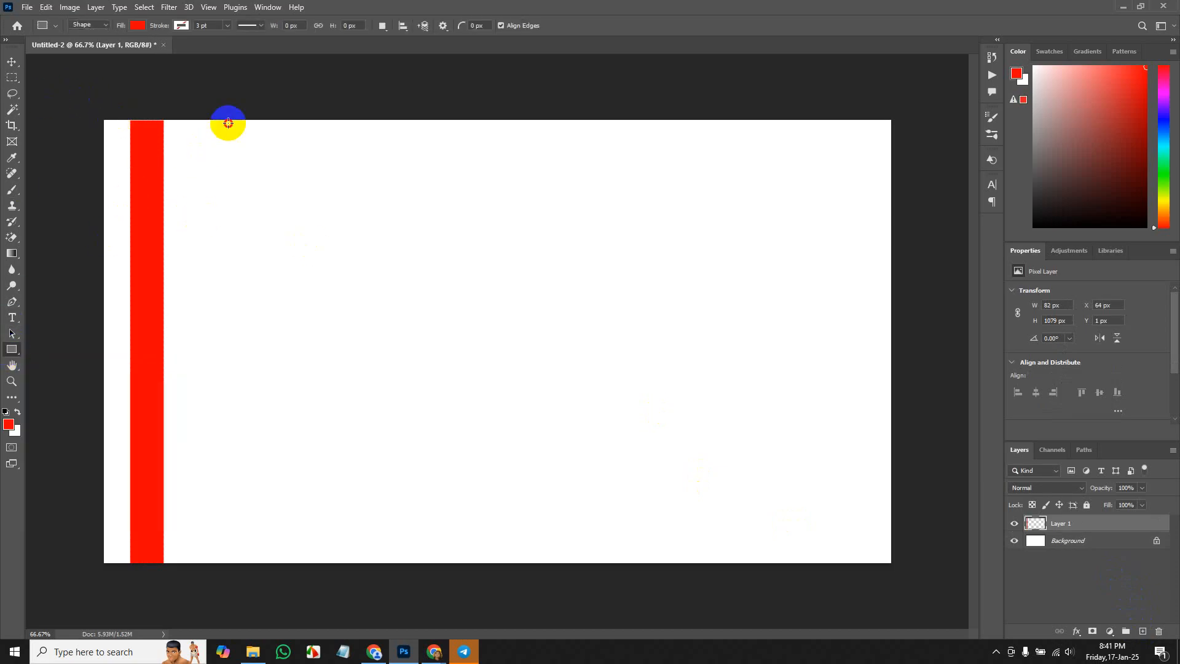
pyautogui.moveTo(228, 123); pyautogui.dragTo(274, 571)
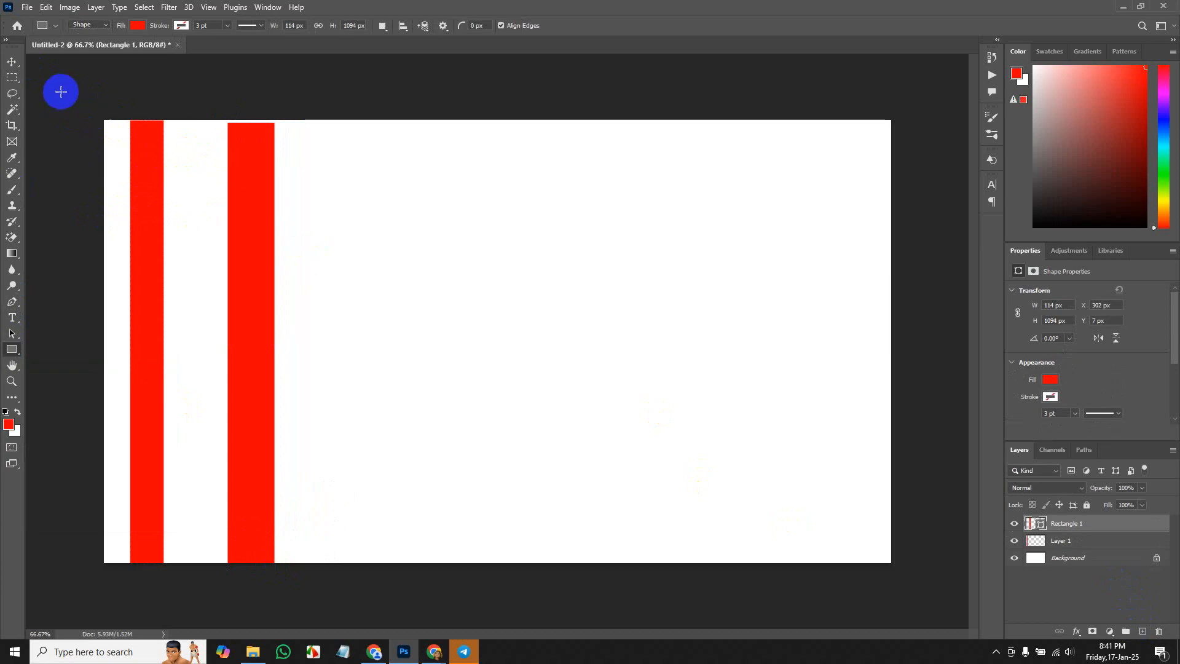
# Marquee-select a section across the upper part of the first red stripe and delete it from Layer 1.
pyautogui.click(13, 79)
pyautogui.moveTo(112, 175); pyautogui.dragTo(183, 277)
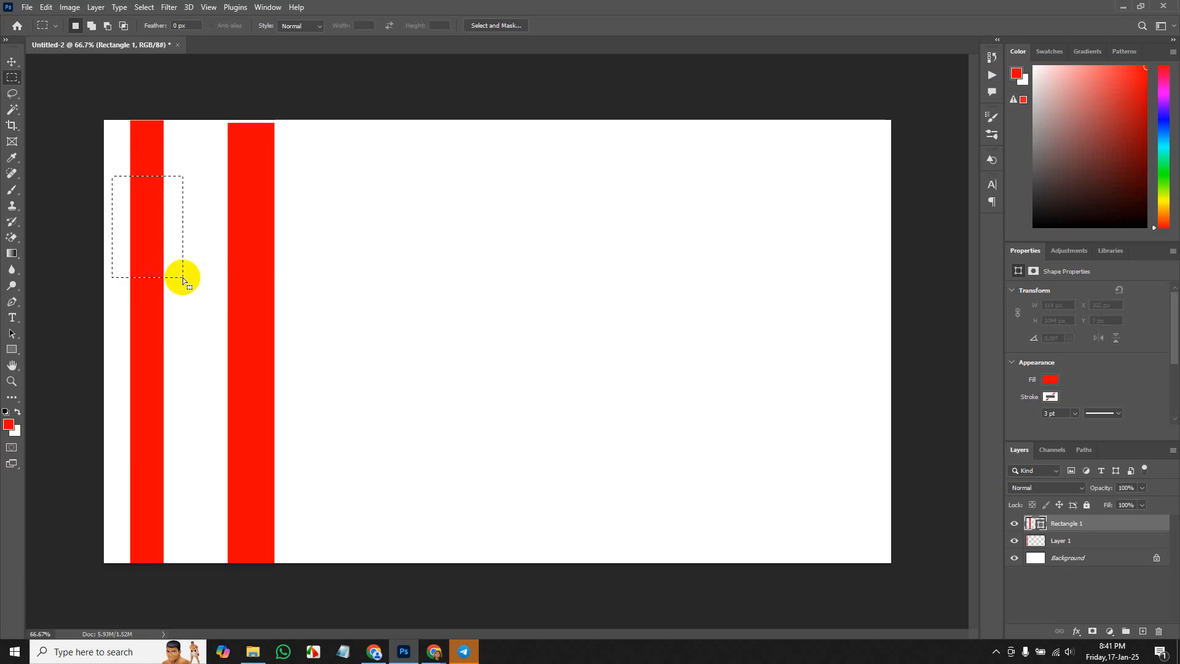
pyautogui.click(1081, 540)
pyautogui.press('Delete')
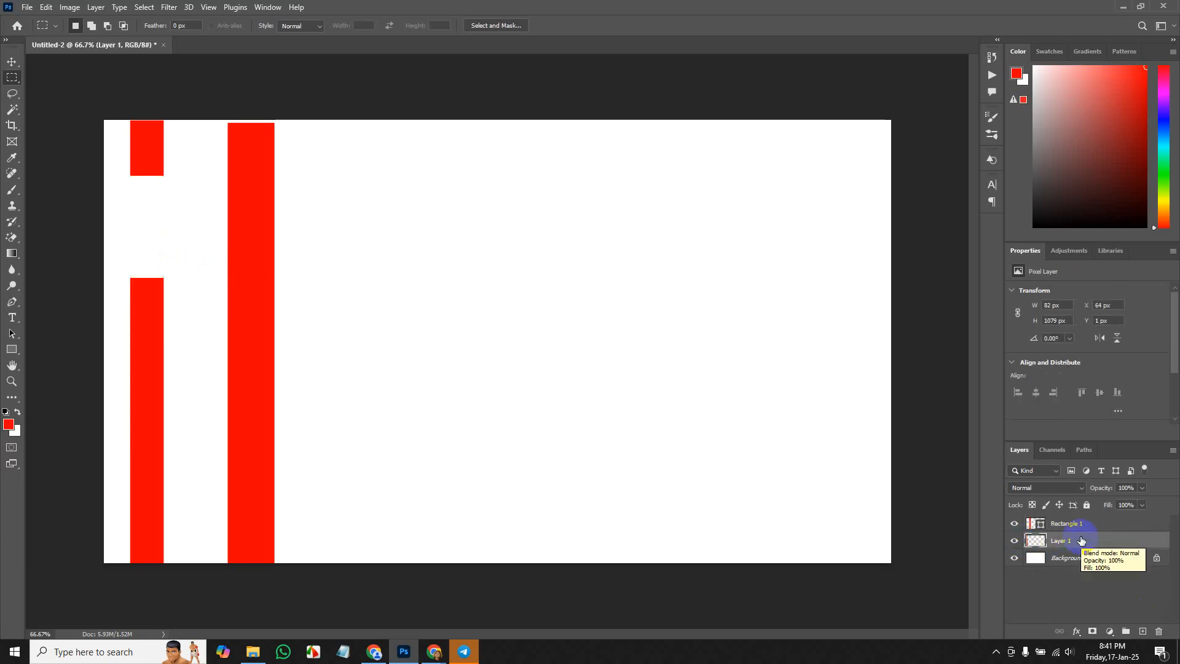
pyautogui.click(112, 264)
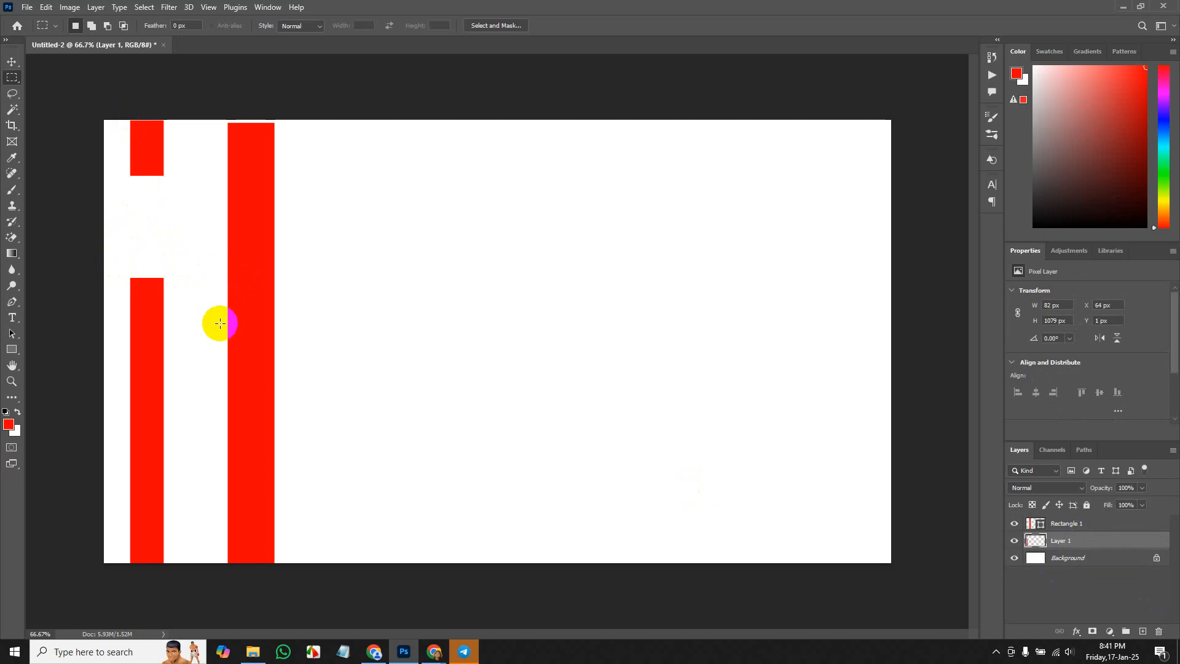
# Marquee an area about 332 by 245 px across the Rectangle 1 shape, make its layer active, and drop the selection.
pyautogui.moveTo(209, 322); pyautogui.dragTo(345, 421)
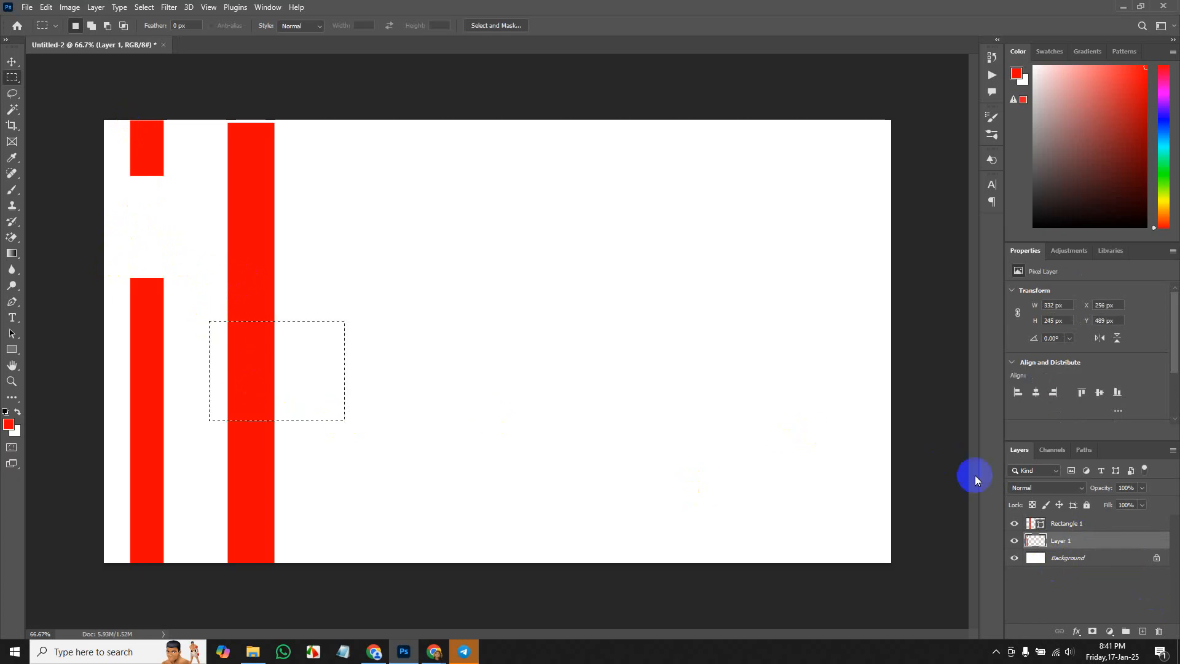
pyautogui.click(1073, 524)
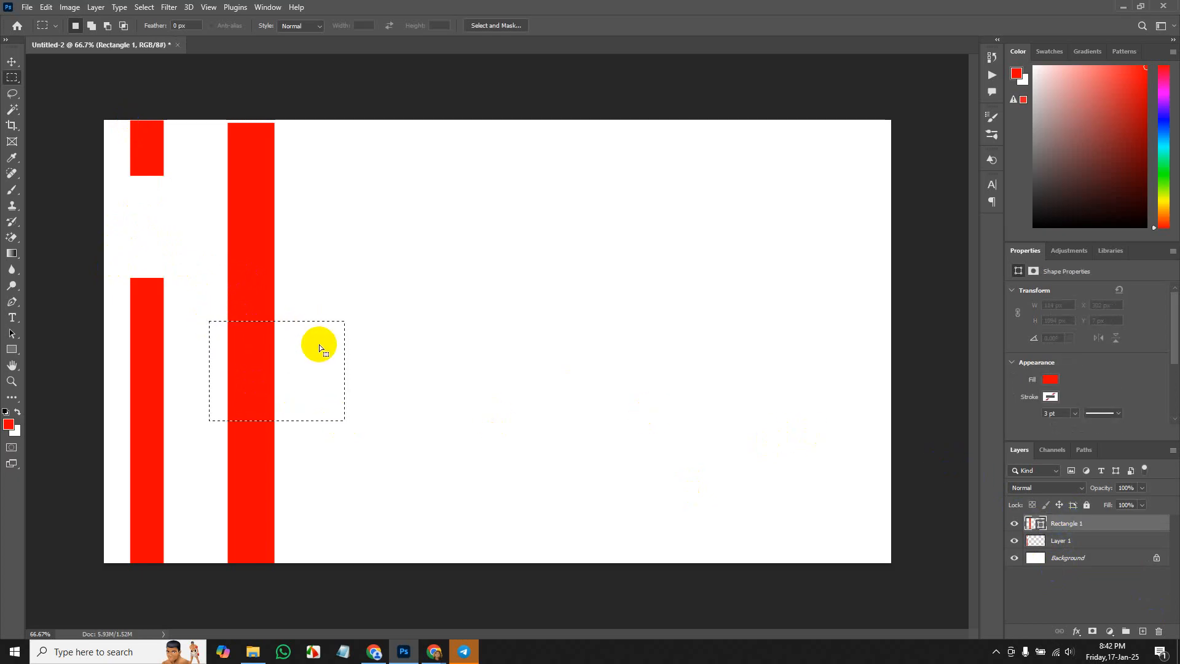
pyautogui.click(12, 62)
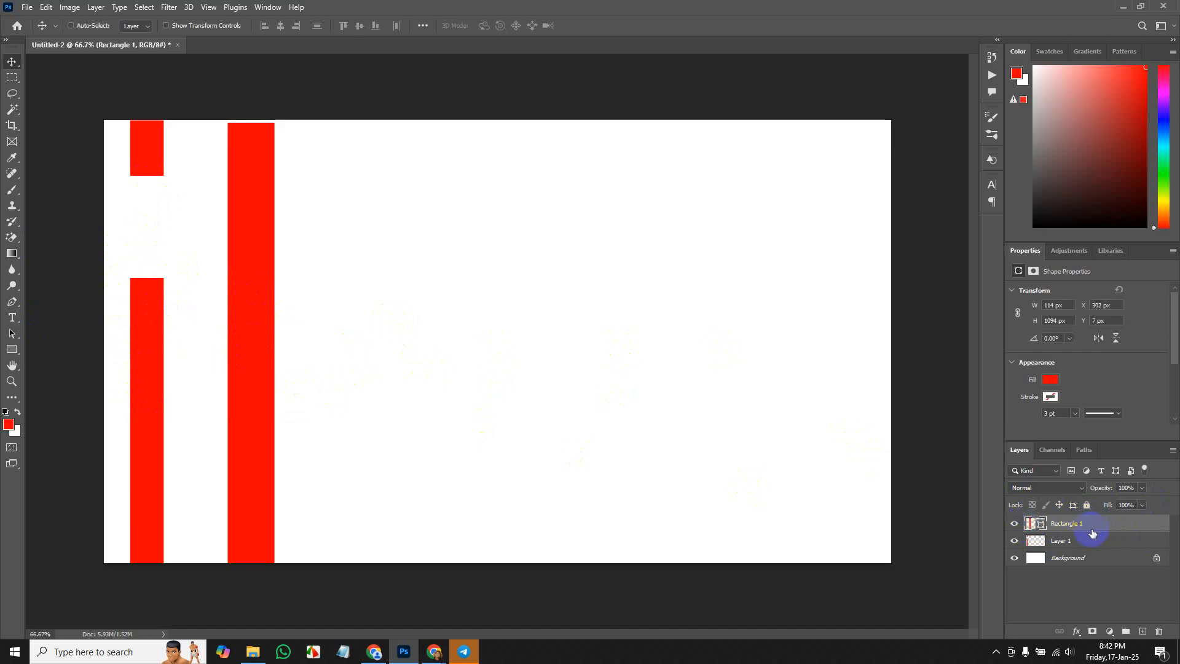
# Delete the Rectangle 1 layer and the remaining red stripe layer.
pyautogui.press('Delete')
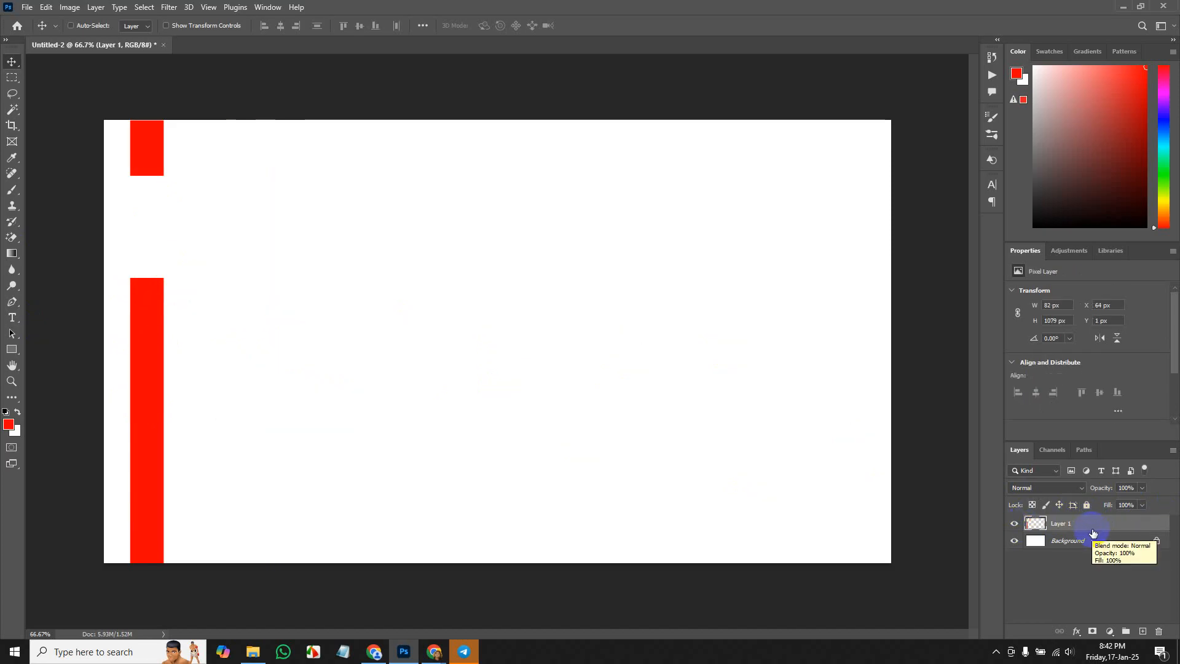
pyautogui.press('ctrl')
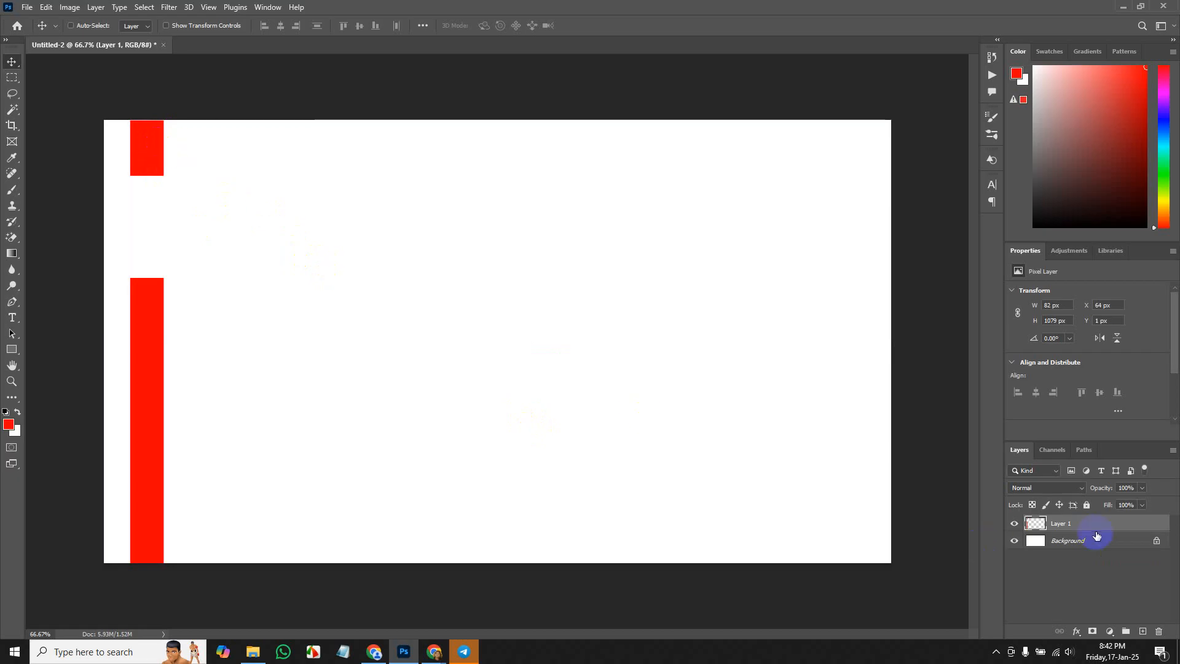
pyautogui.press('Delete')
# On a new layer, fill a full-height marquee strip about 89 px wide near the canvas's left edge with red and deselect.
pyautogui.click(1144, 632)
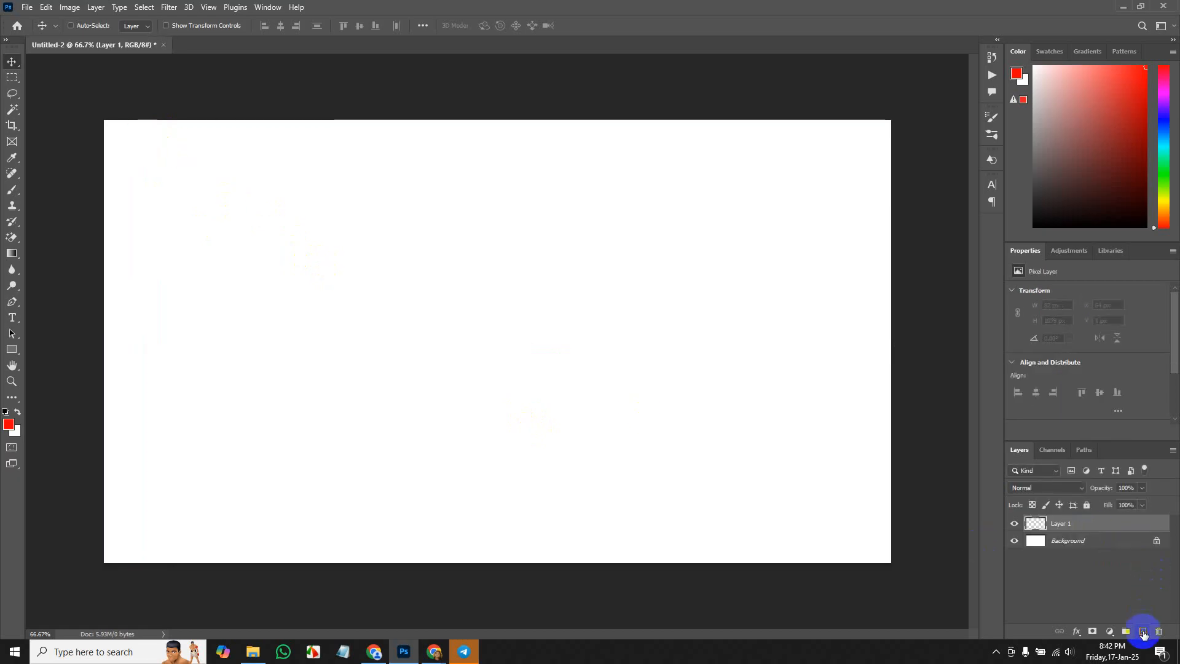
pyautogui.click(13, 77)
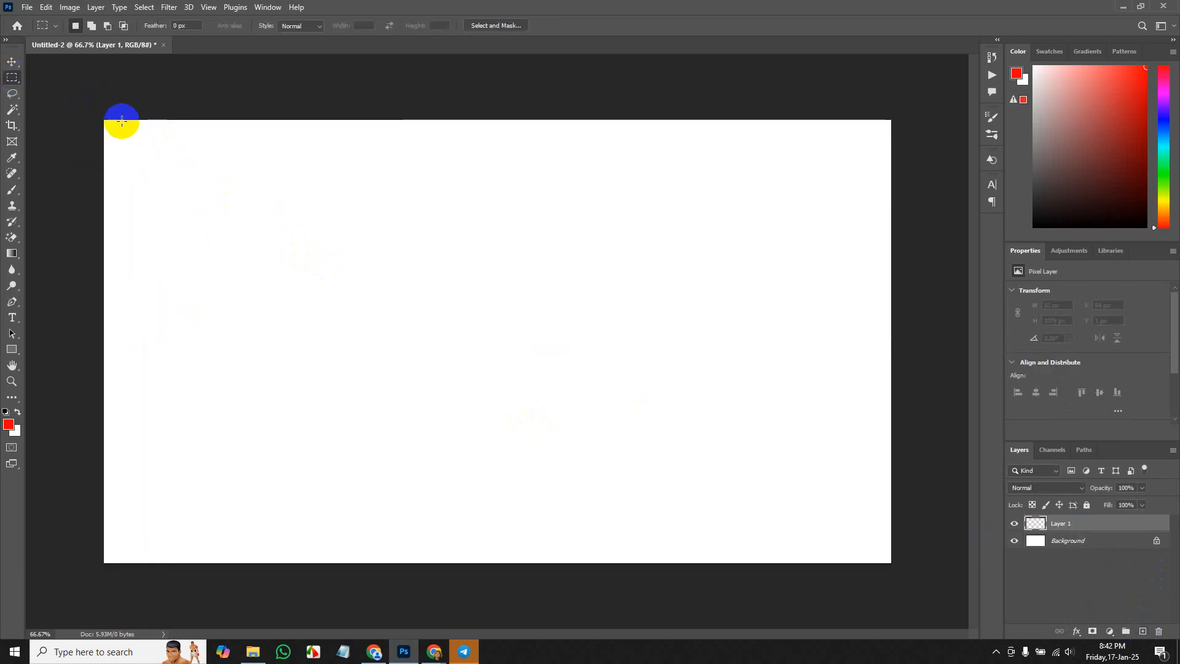
pyautogui.moveTo(123, 120); pyautogui.dragTo(158, 567)
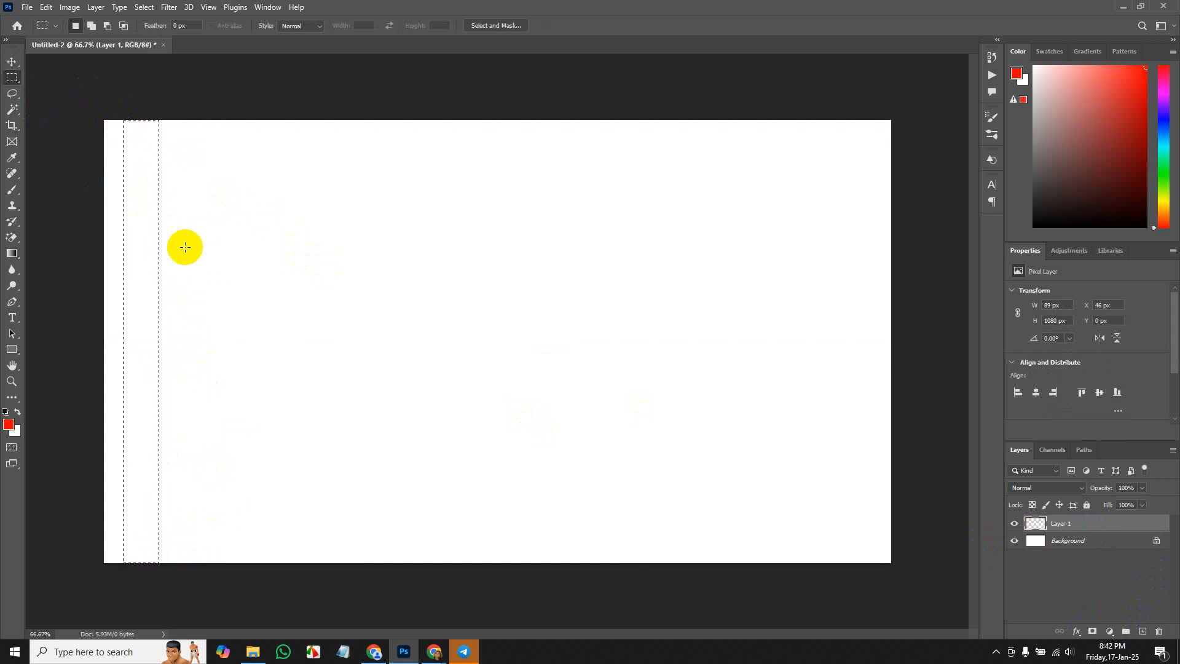
pyautogui.hotkey('alt', 'BackSpace')
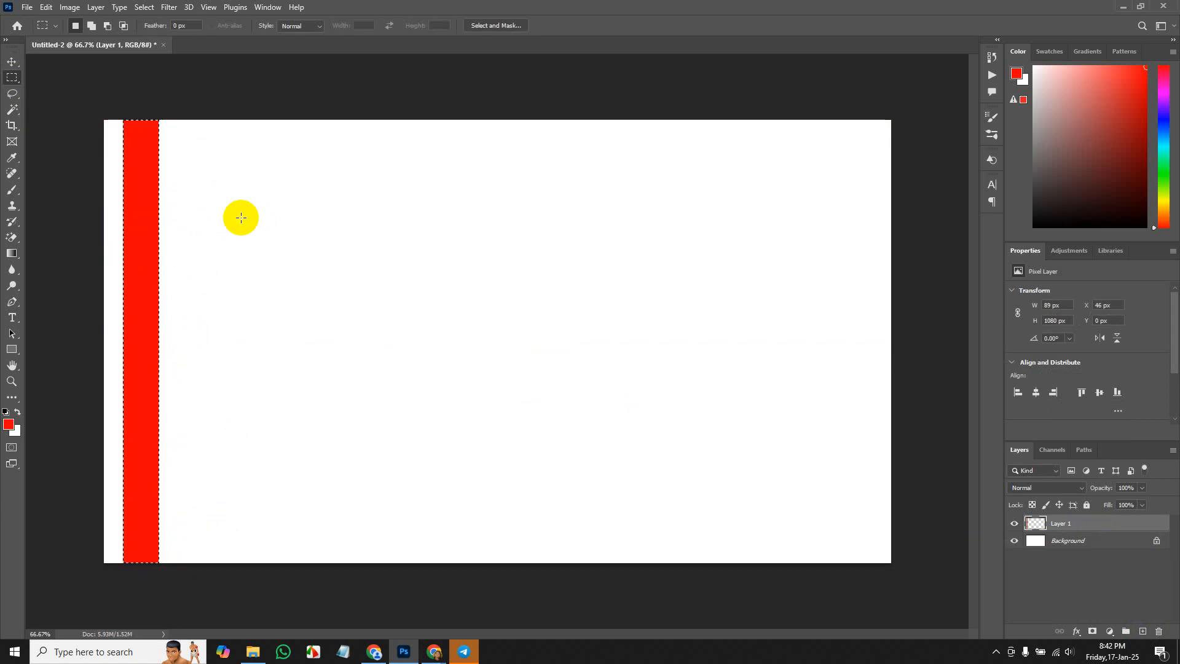
pyautogui.hotkey('ctrl', 'd')
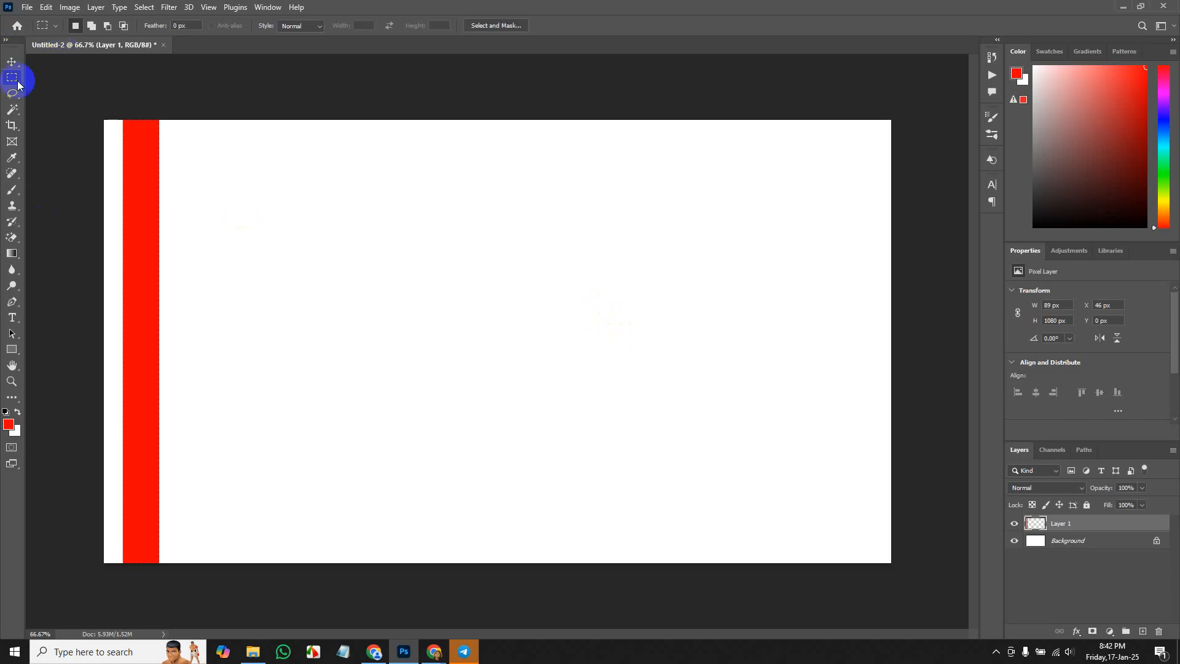
# Duplicate the red stripe with the Move tool across the canvas until there are twelve full-height vertical stripes.
pyautogui.click(11, 62)
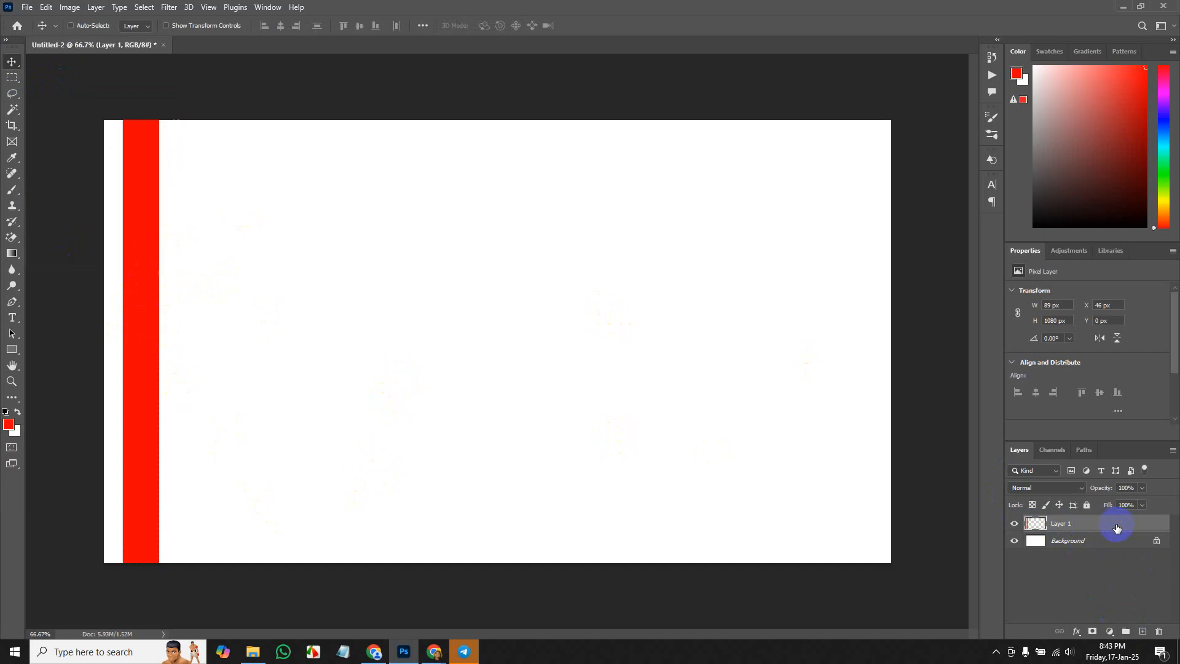
pyautogui.hotkey('ctrl', 'j')
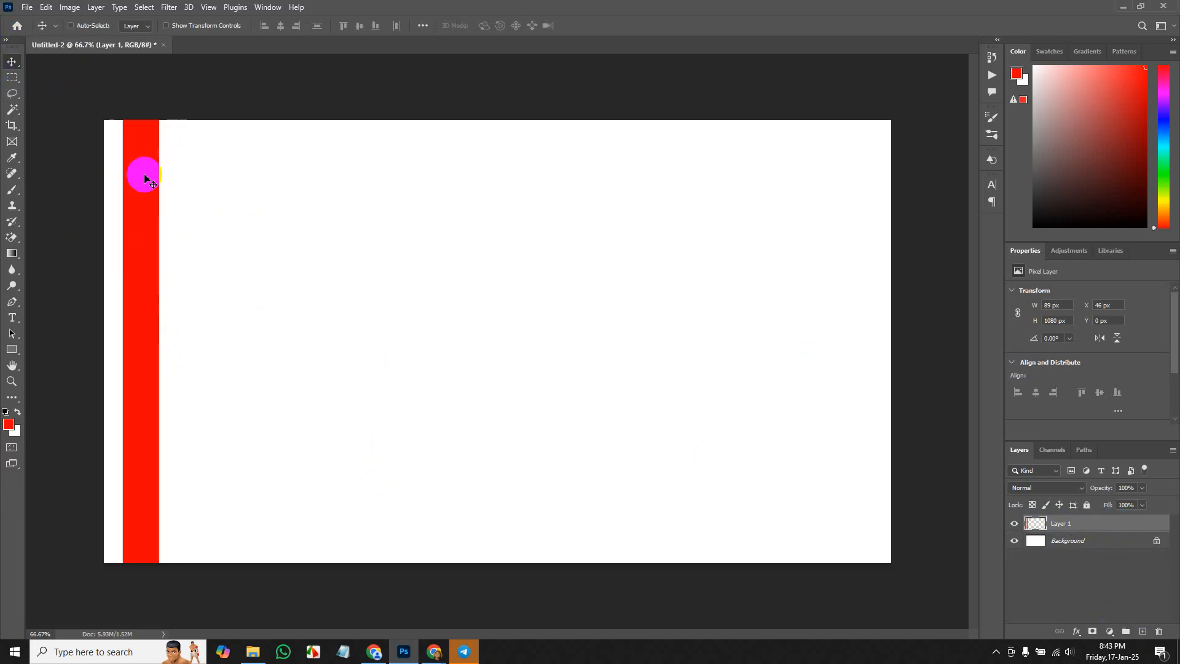
pyautogui.moveTo(142, 190); pyautogui.dragTo(195, 190)
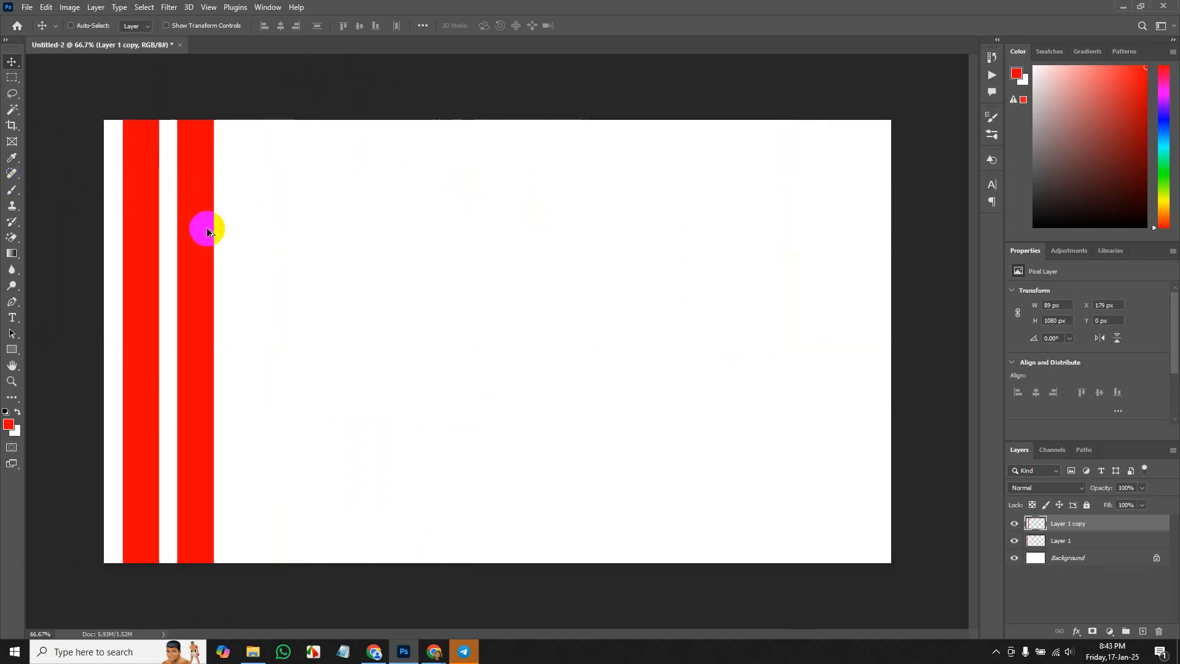
pyautogui.moveTo(197, 231); pyautogui.dragTo(548, 274)
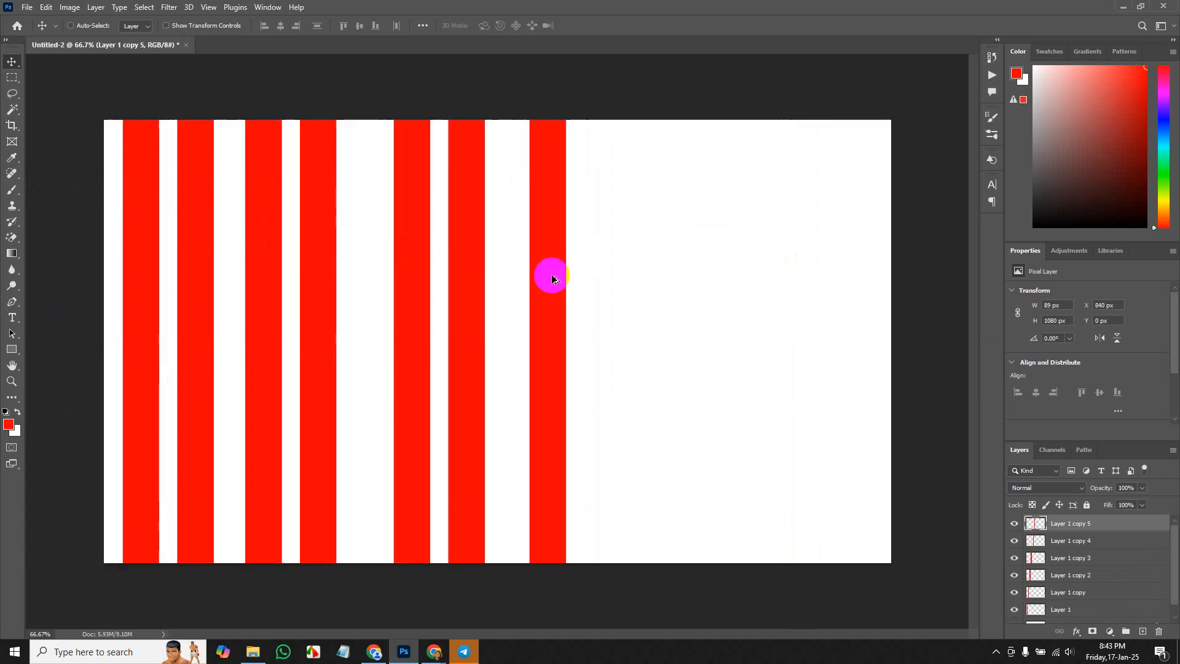
pyautogui.moveTo(620, 284); pyautogui.dragTo(817, 306)
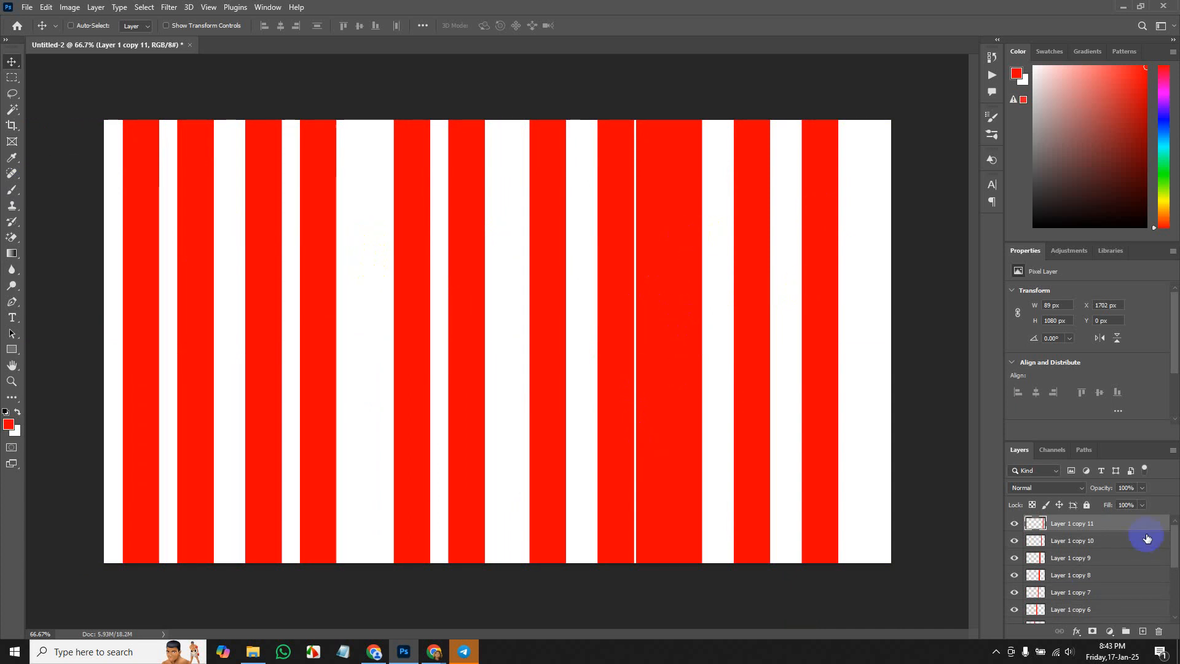
# Select all the red stripe layers from Layer 1 to Layer 1 copy 11 and distribute them evenly horizontally.
pyautogui.scroll(-5, 1118, 531)
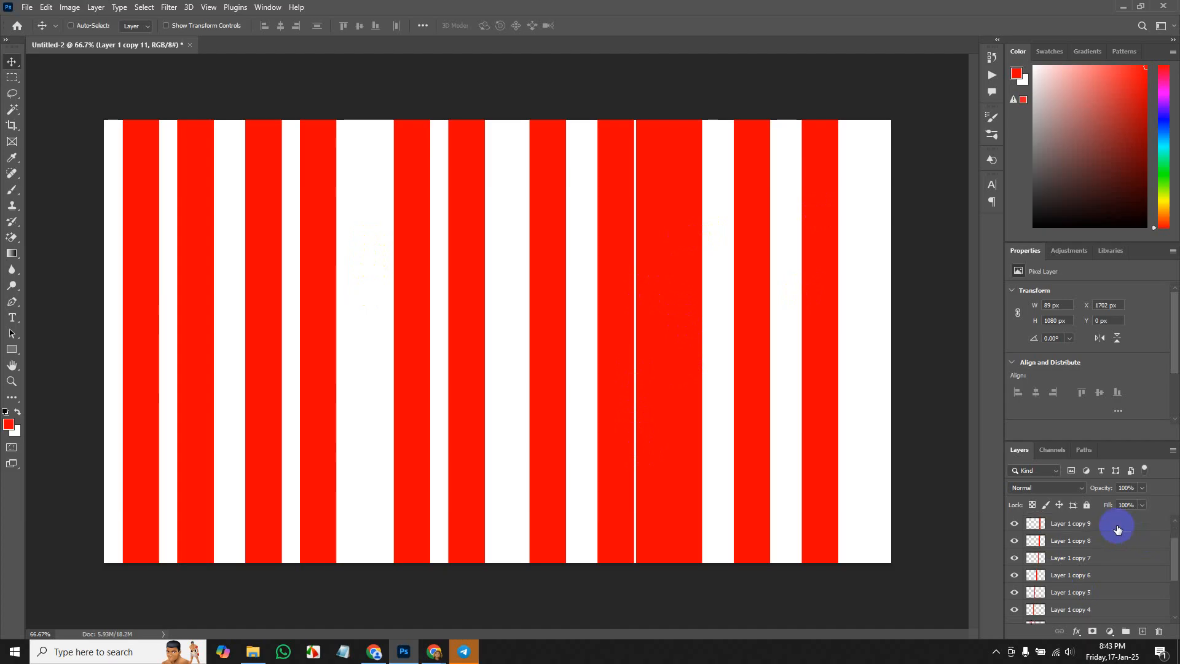
pyautogui.keyDown('shift'); pyautogui.click(1112, 599); pyautogui.keyUp('shift')
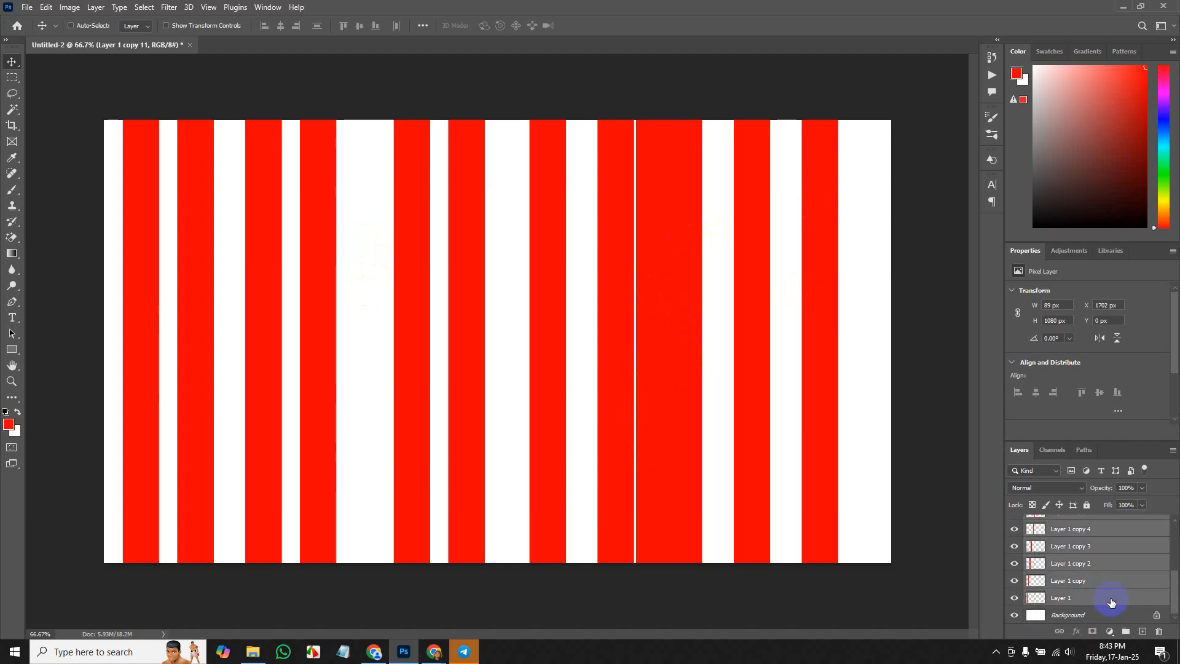
pyautogui.click(281, 26)
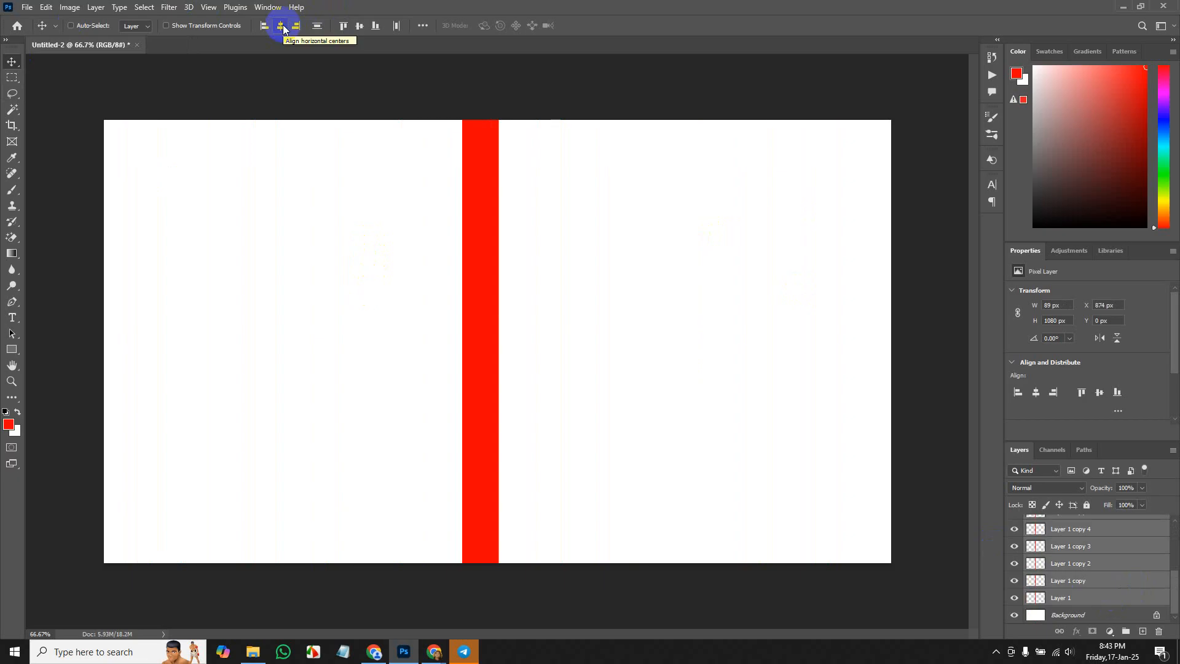
pyautogui.hotkey('ctrl', 'z')
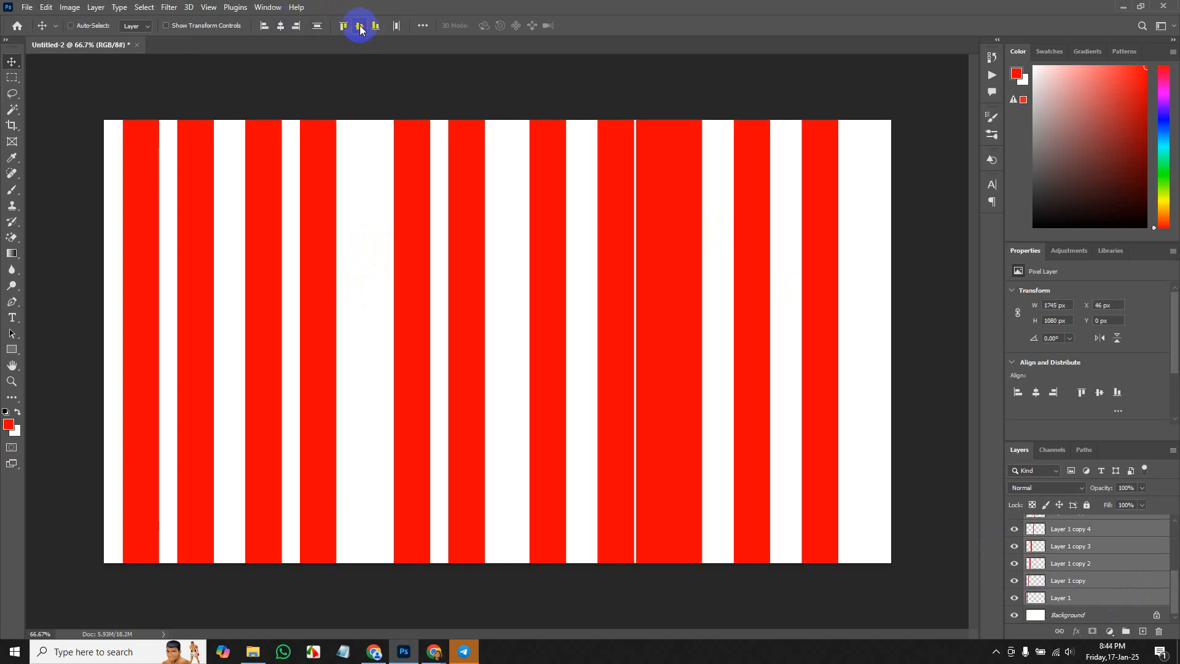
pyautogui.click(396, 26)
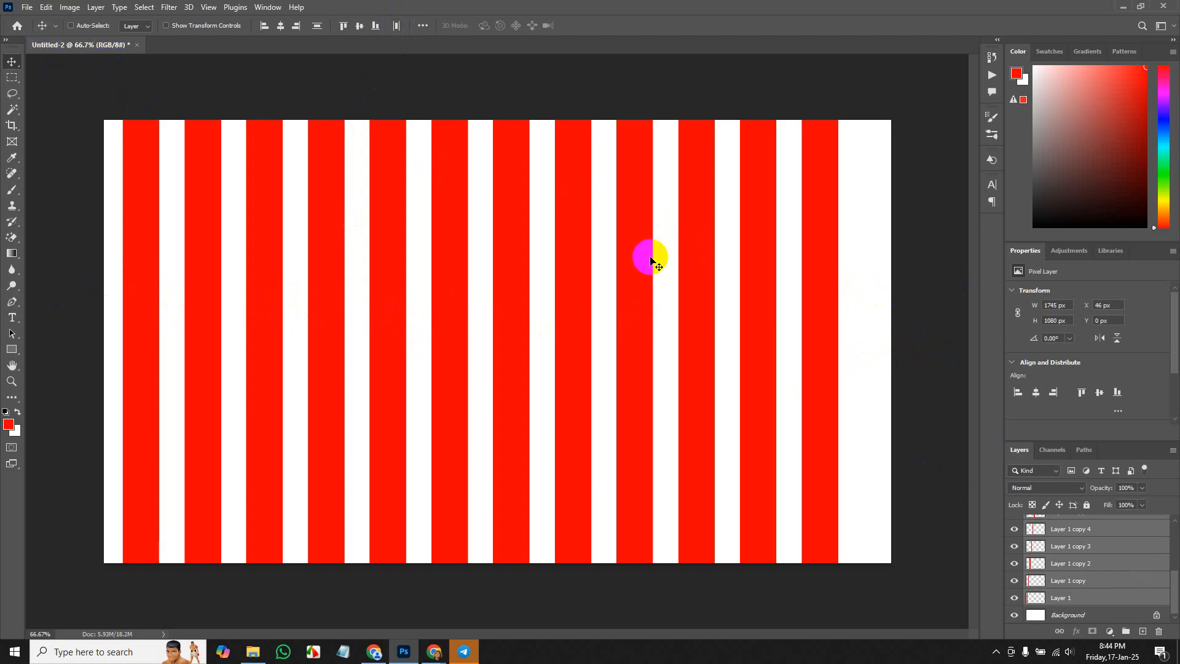
# Nudge the selected group of red stripes 3 px to the right.
pyautogui.press('Right')
pyautogui.press('Right')
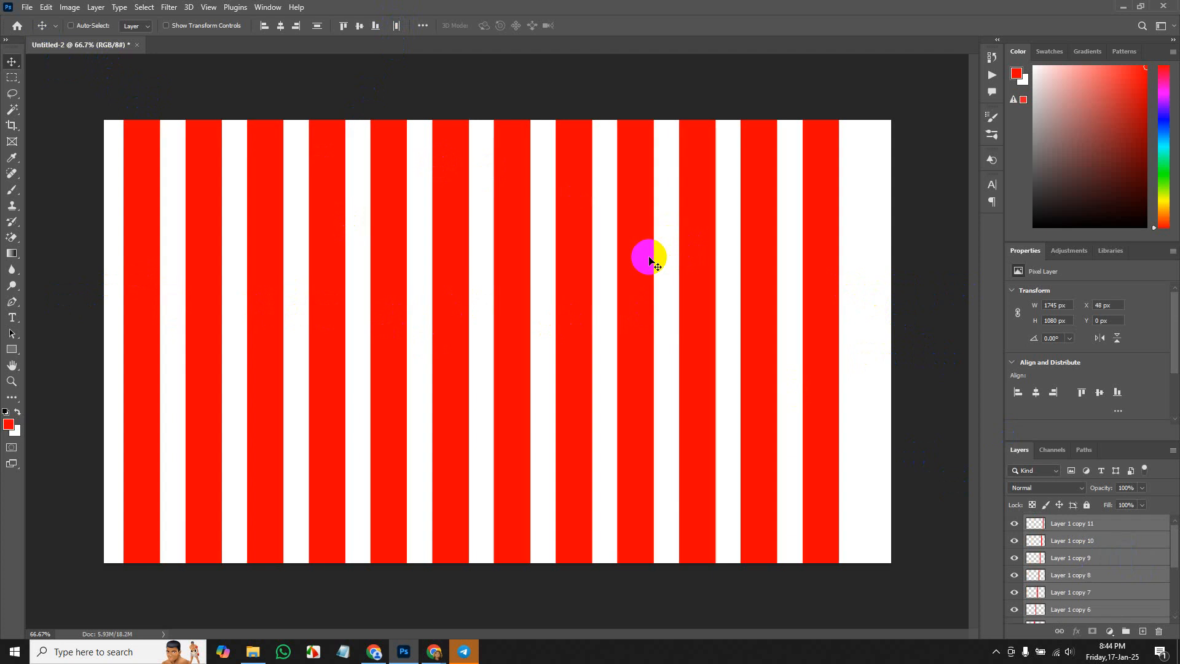
pyautogui.press('Right')
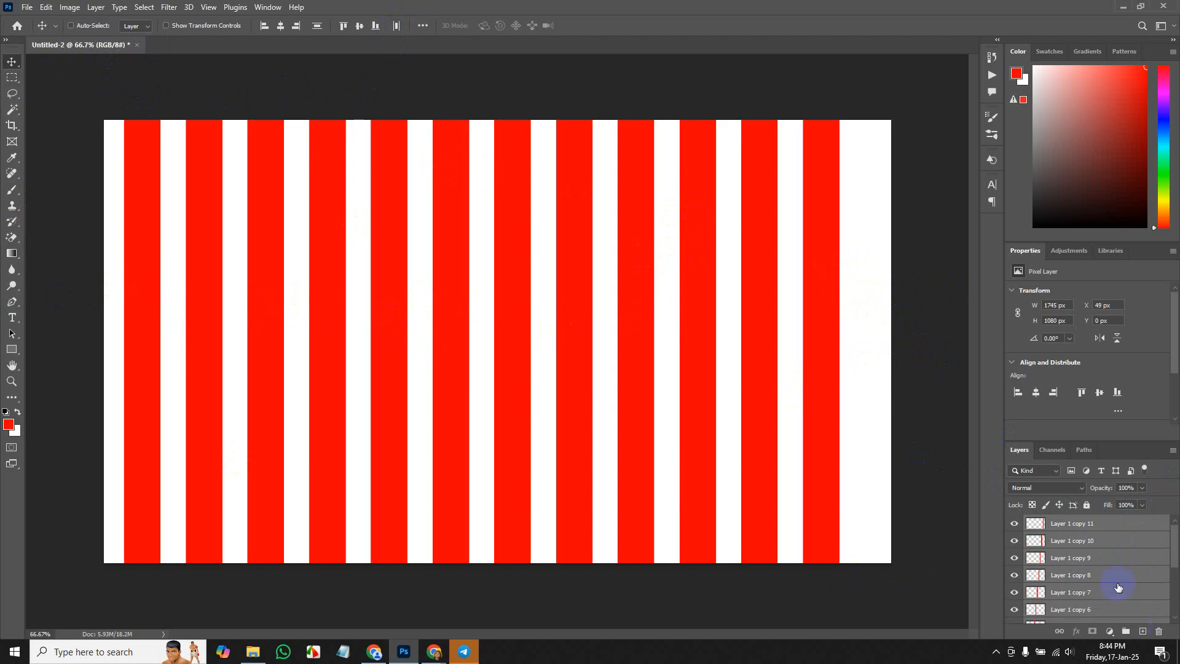
# Add a new layer above the stripes and marquee a full-width horizontal strip about 100 px tall near the canvas's upper edge.
pyautogui.click(1113, 530)
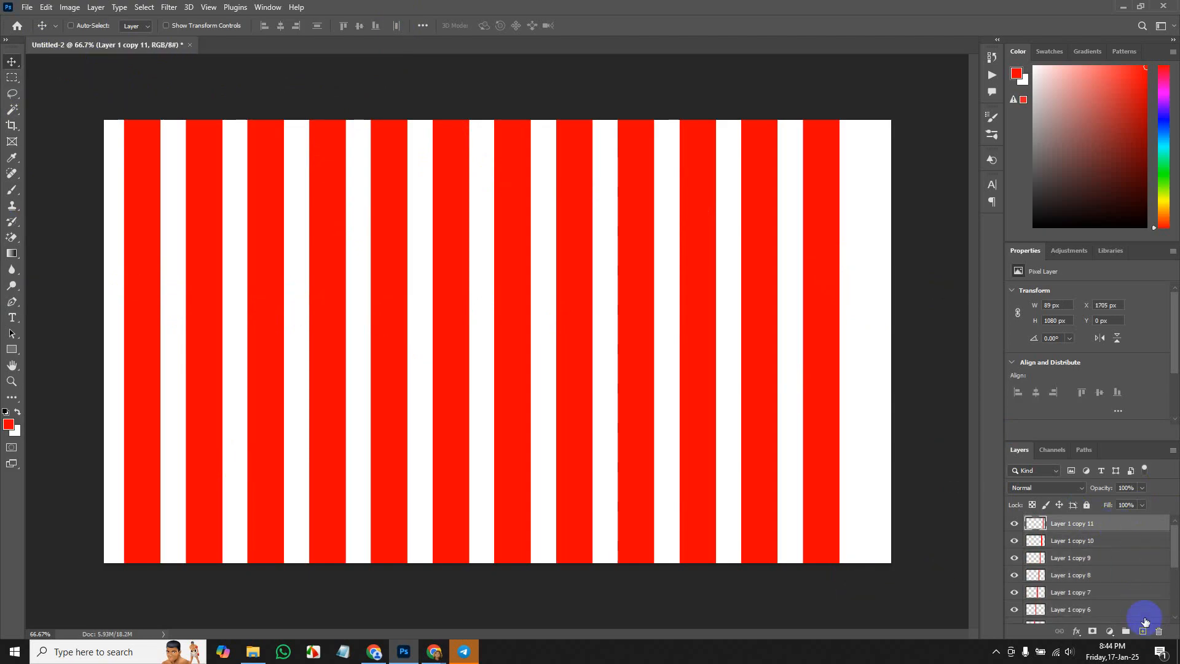
pyautogui.click(1144, 632)
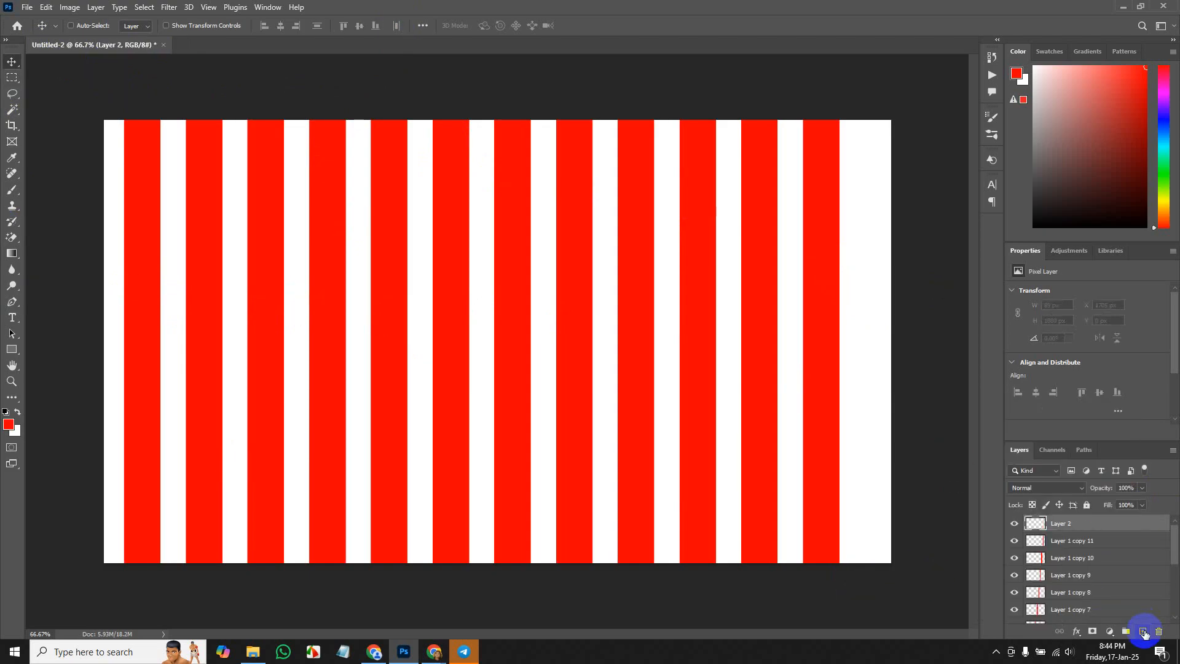
pyautogui.click(11, 78)
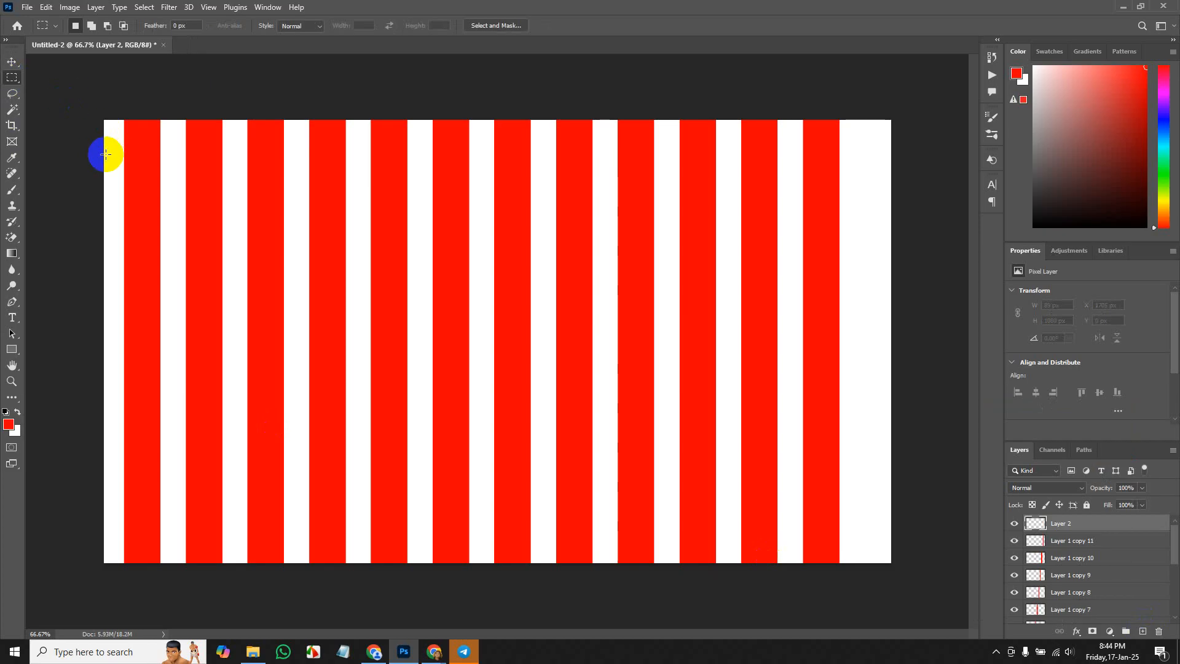
pyautogui.moveTo(101, 144); pyautogui.dragTo(963, 184)
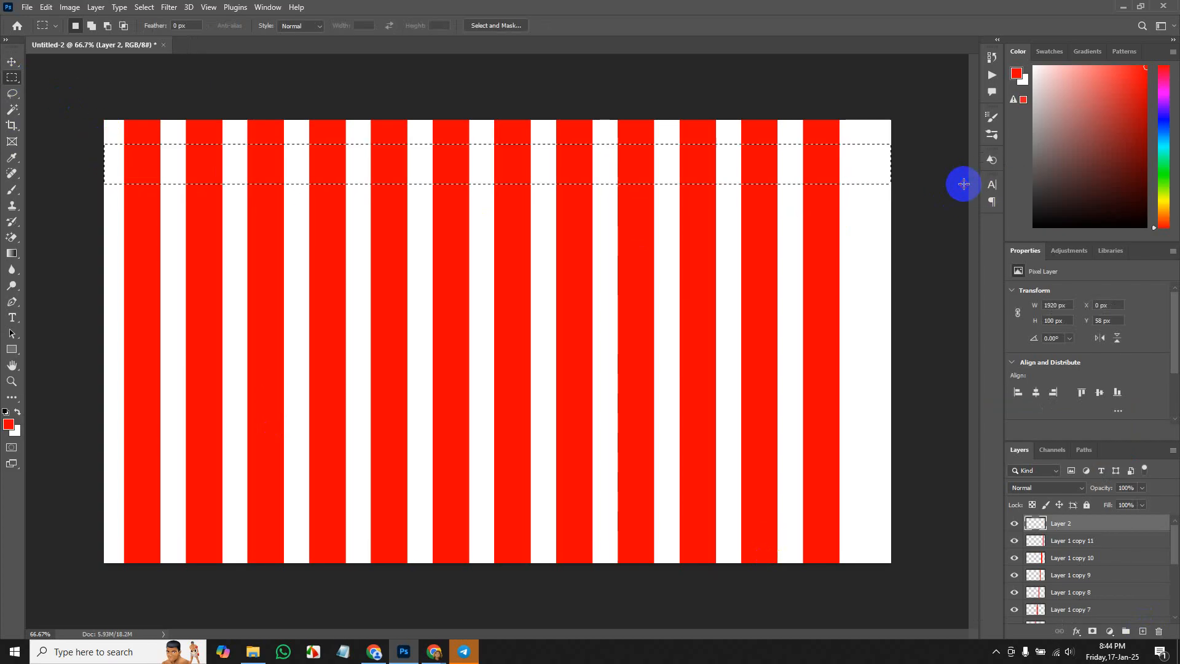
# Set the foreground color to dark green, fill the horizontal marquee strip on Layer 2 with it, and deselect.
pyautogui.click(8, 424)
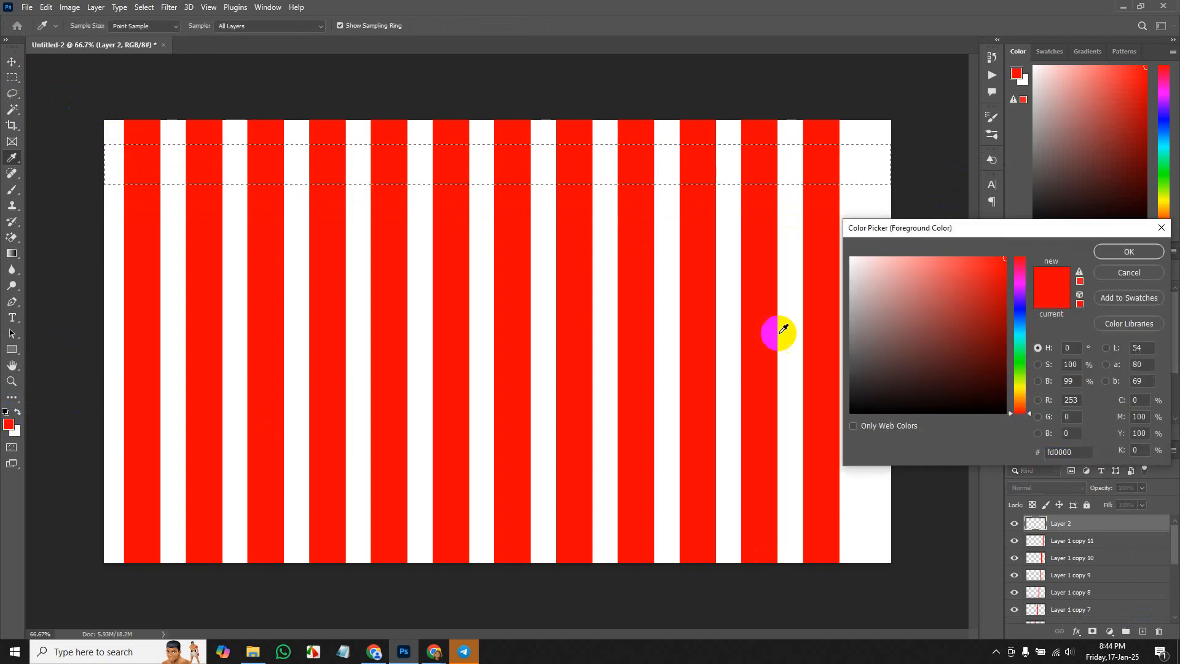
pyautogui.click(1008, 340)
pyautogui.click(1002, 330)
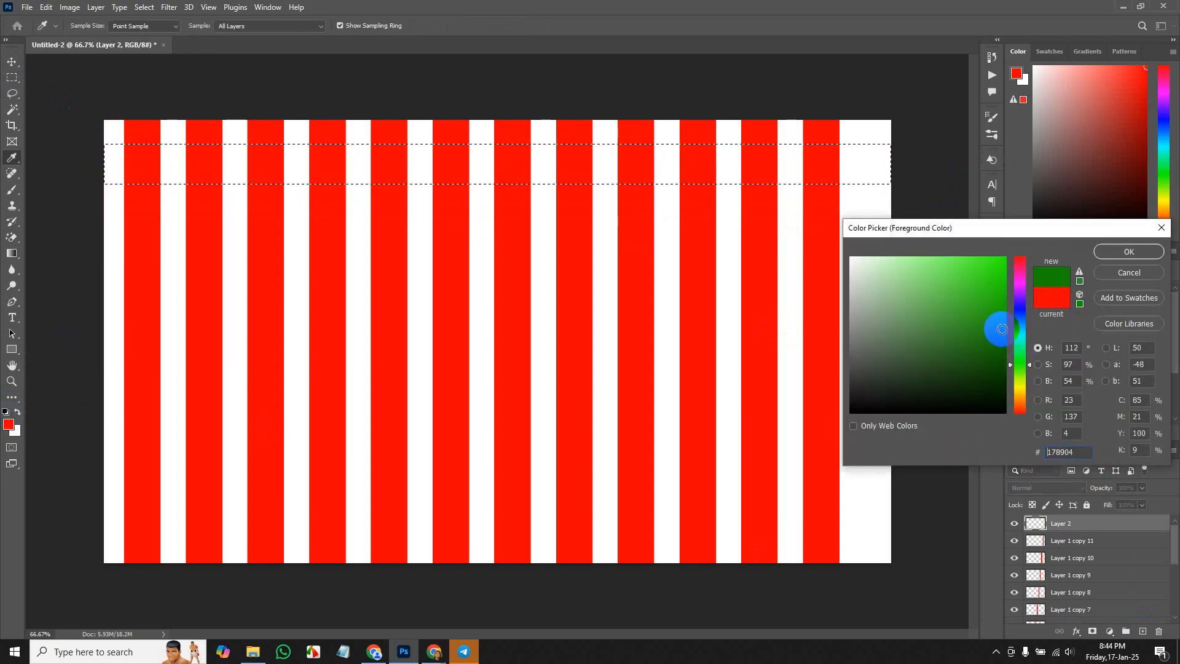
pyautogui.click(1120, 248)
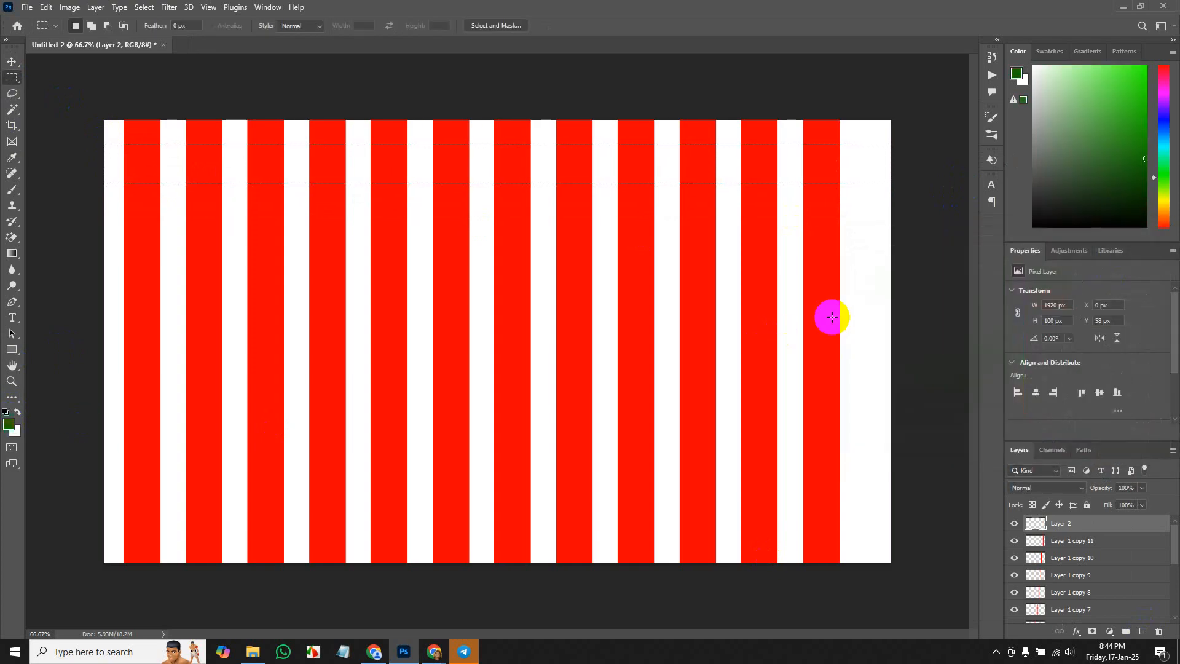
pyautogui.hotkey('alt', 'BackSpace')
pyautogui.hotkey('ctrl', 'd')
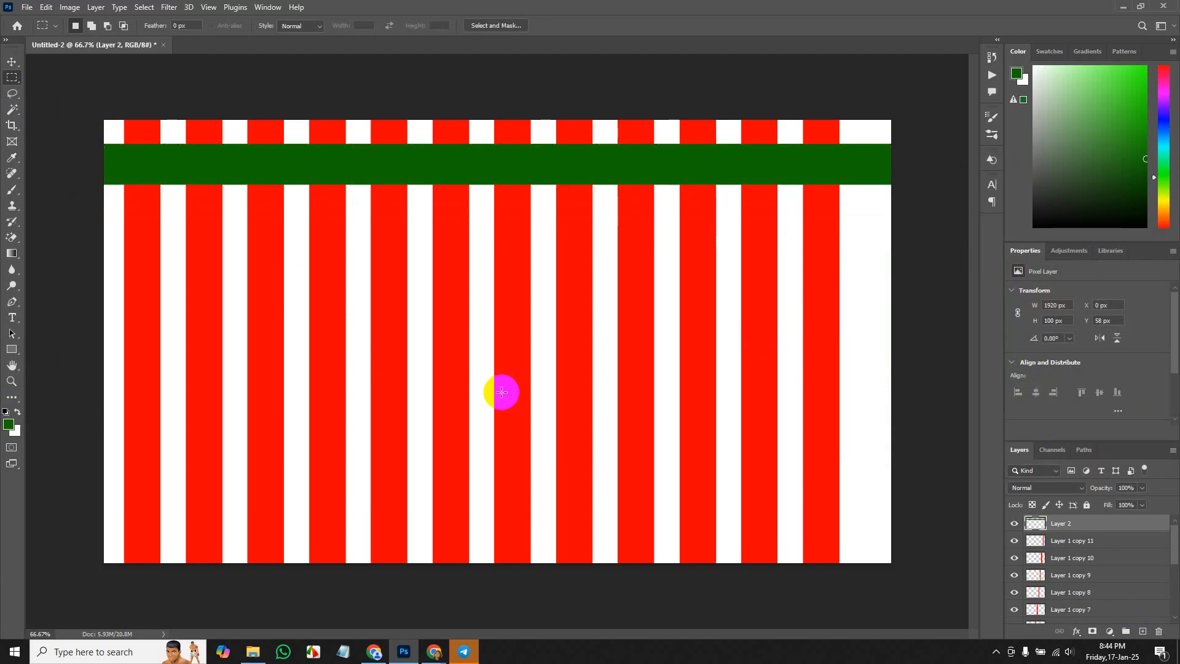
# Duplicate the green horizontal bar down the canvas six times, placing the lowest copy near the canvas's lower edge.
pyautogui.press('v')
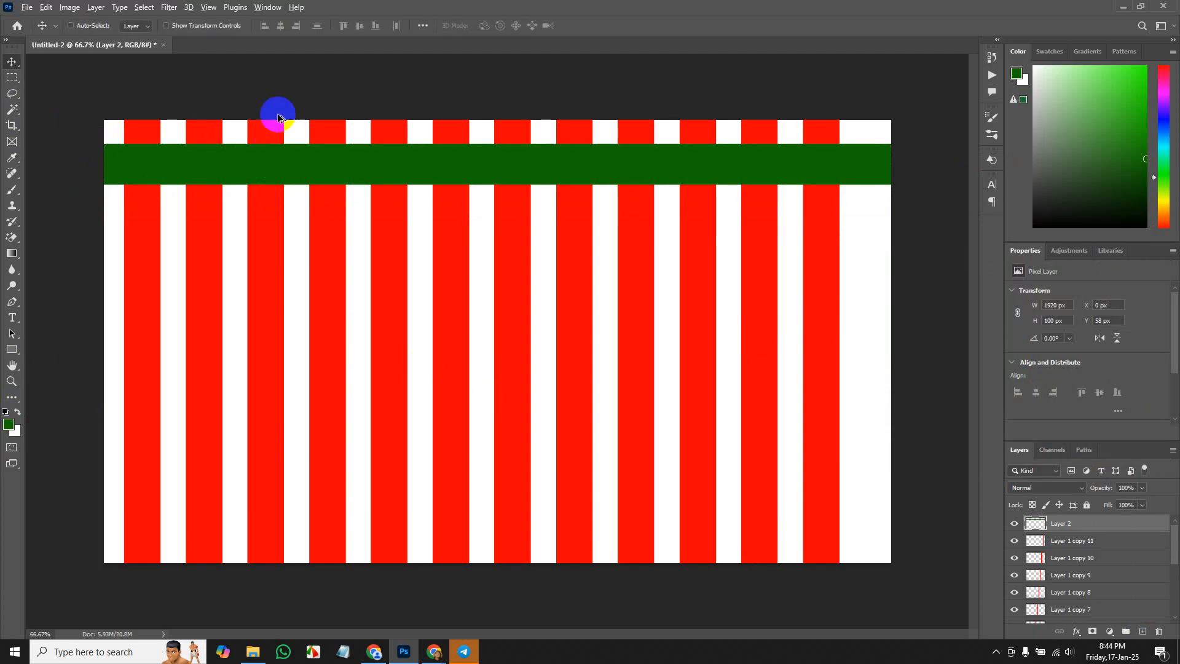
pyautogui.moveTo(281, 165); pyautogui.dragTo(319, 343)
pyautogui.moveTo(319, 345); pyautogui.dragTo(340, 539)
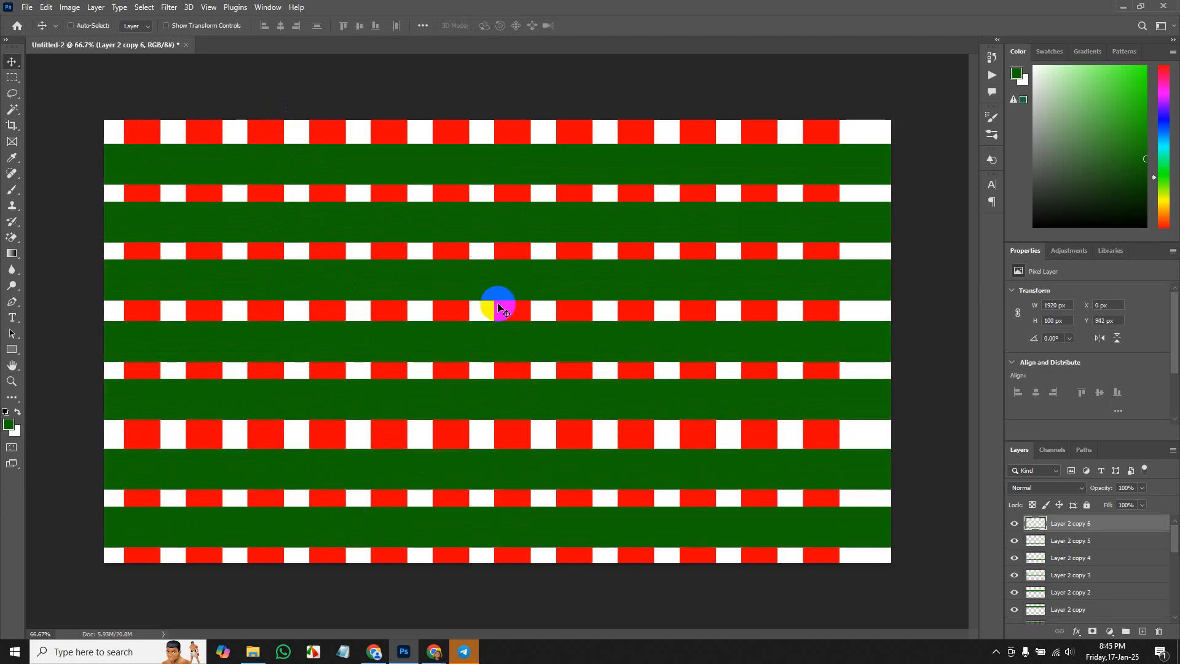
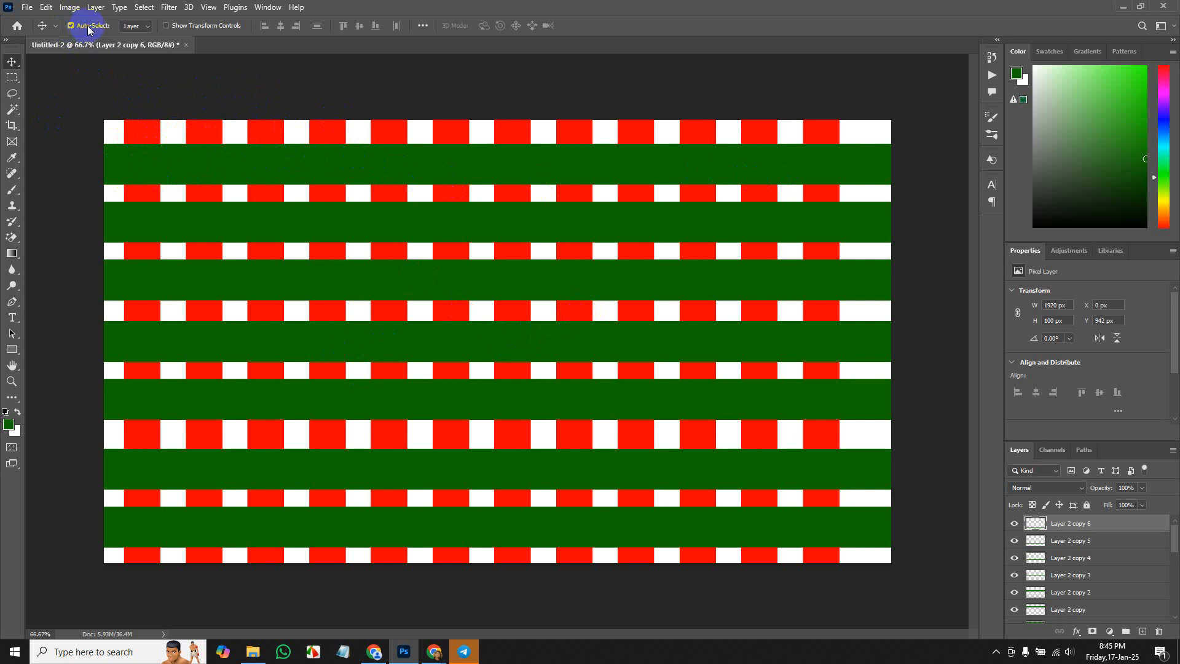
# Enable Auto-Select for the Move tool and try picking individual red and green stripes directly on the canvas.
pyautogui.click(145, 128)
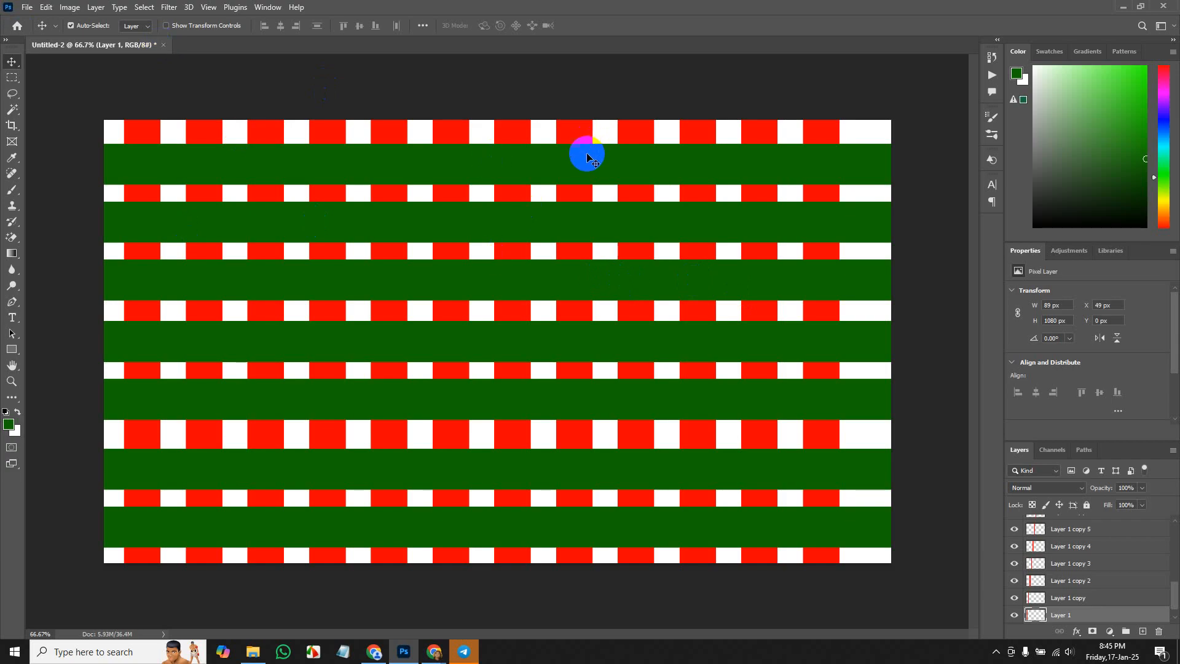
pyautogui.click(571, 166)
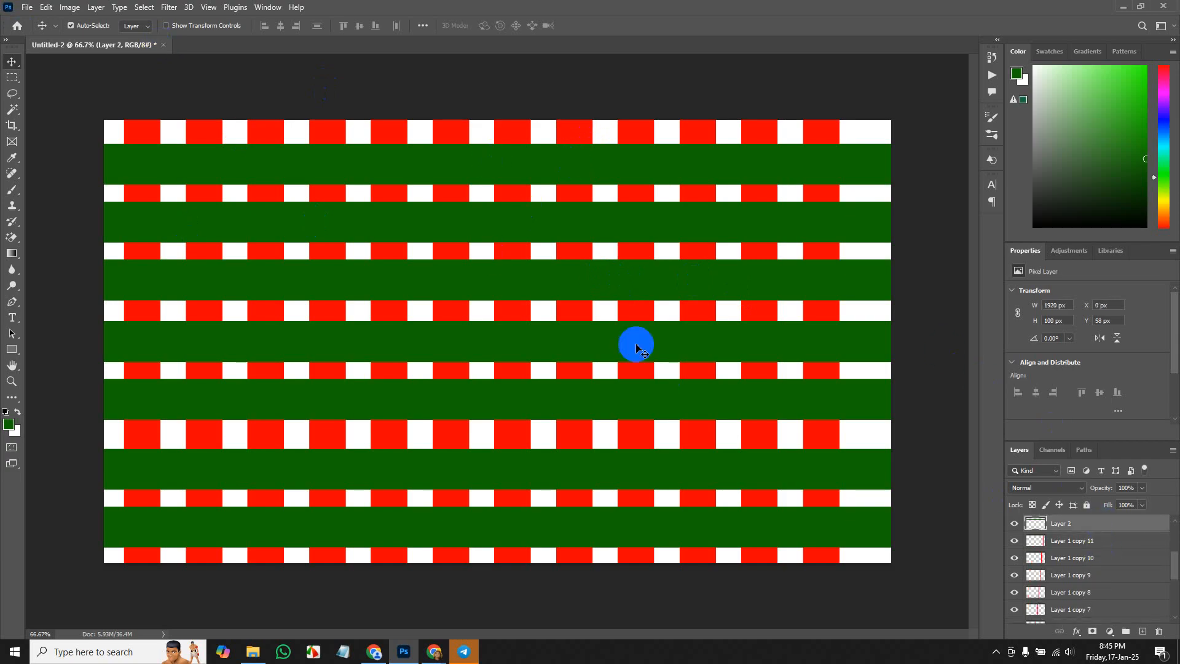
pyautogui.click(635, 317)
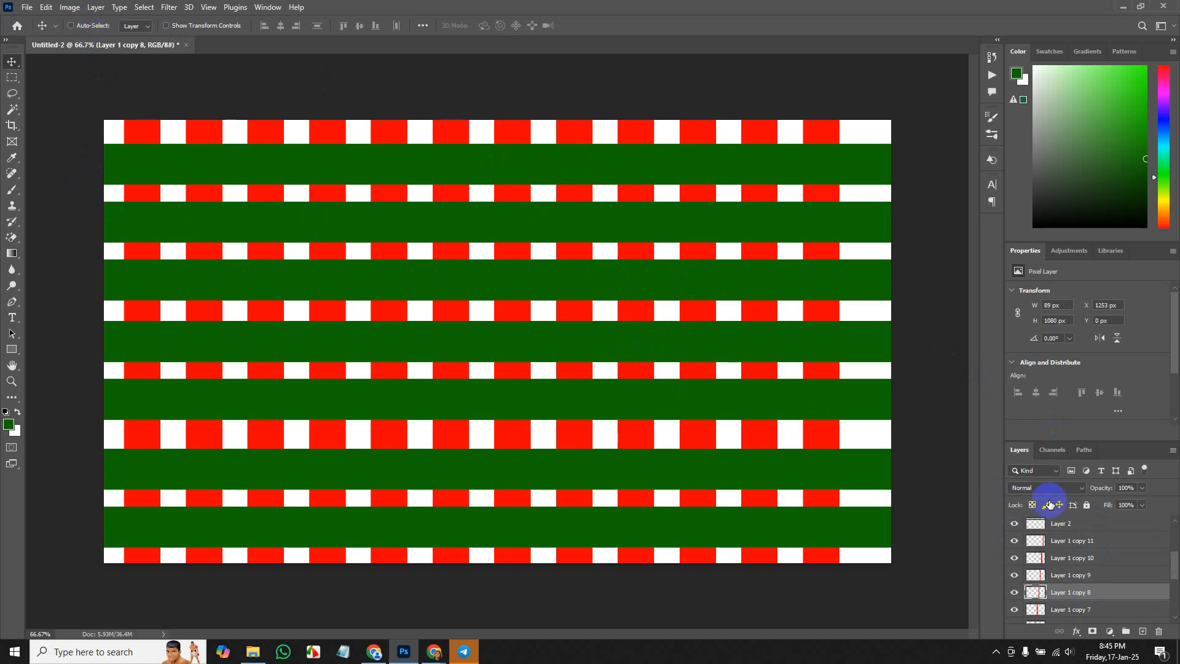
pyautogui.scroll(1, 1077, 569)
pyautogui.scroll(-5, 1077, 568)
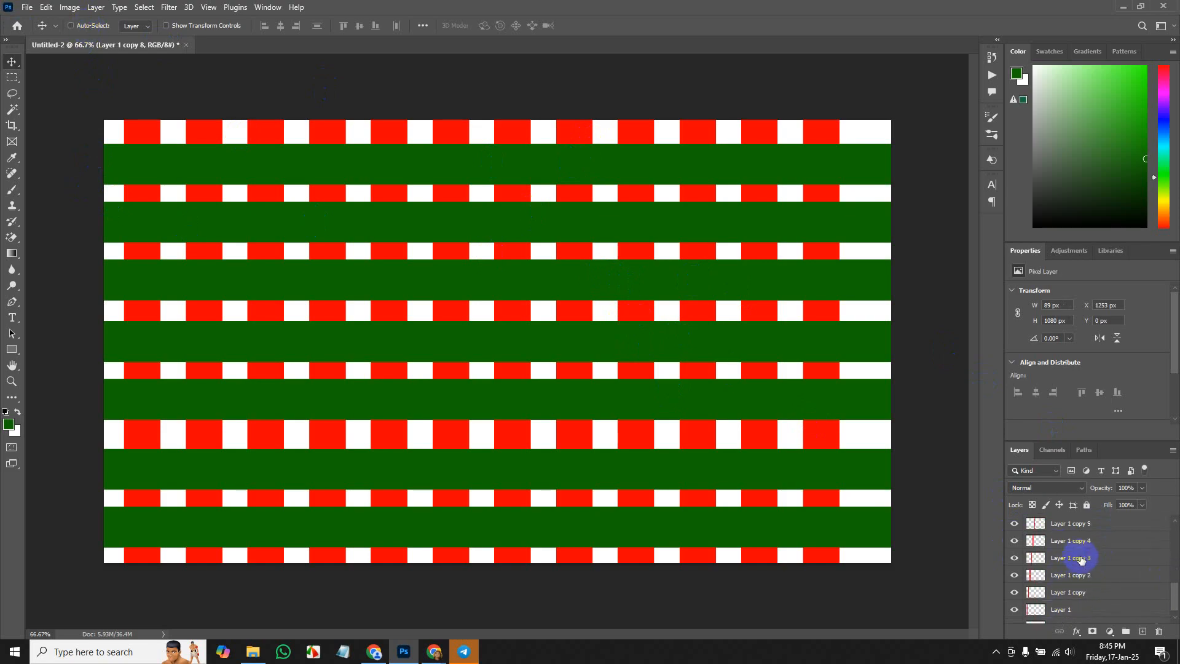
pyautogui.click(91, 27)
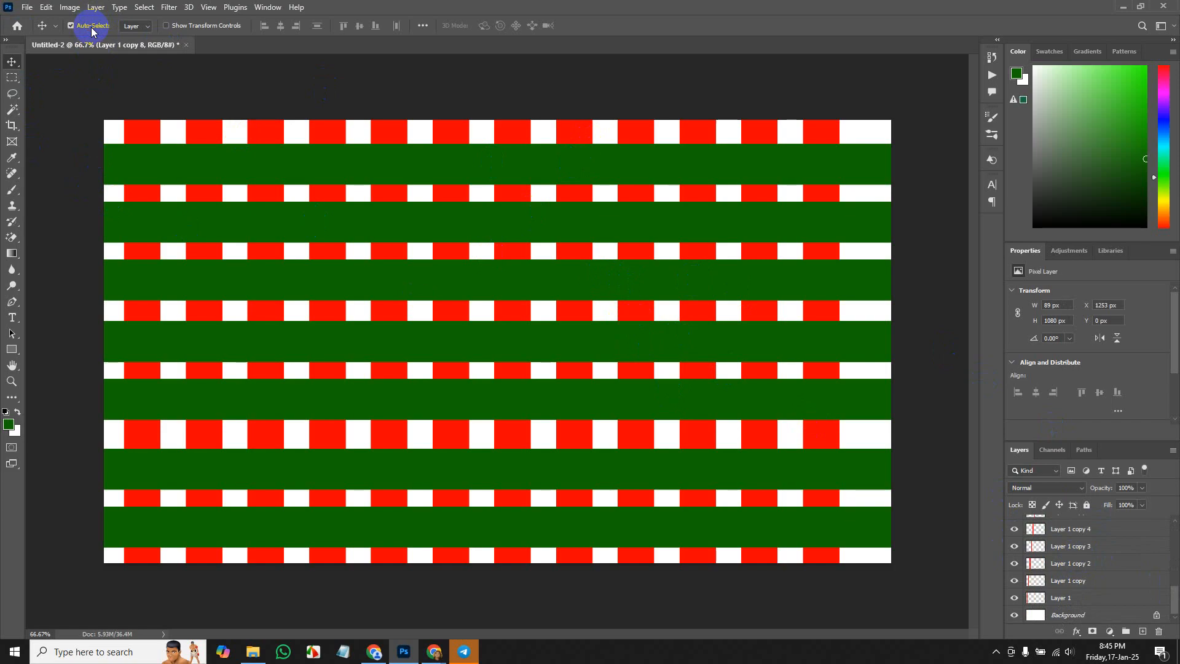
pyautogui.moveTo(204, 156); pyautogui.dragTo(205, 127)
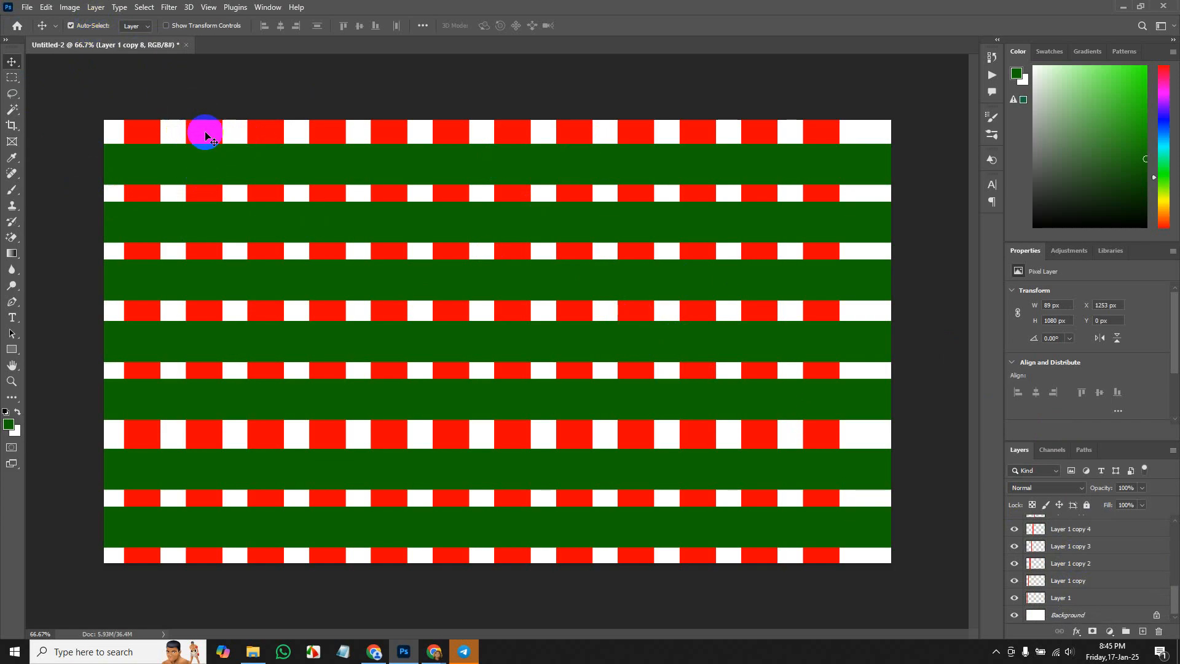
# Load the second red stripe as a selection, delete that area from the top green bar on Layer 2, and deselect.
pyautogui.click(206, 135)
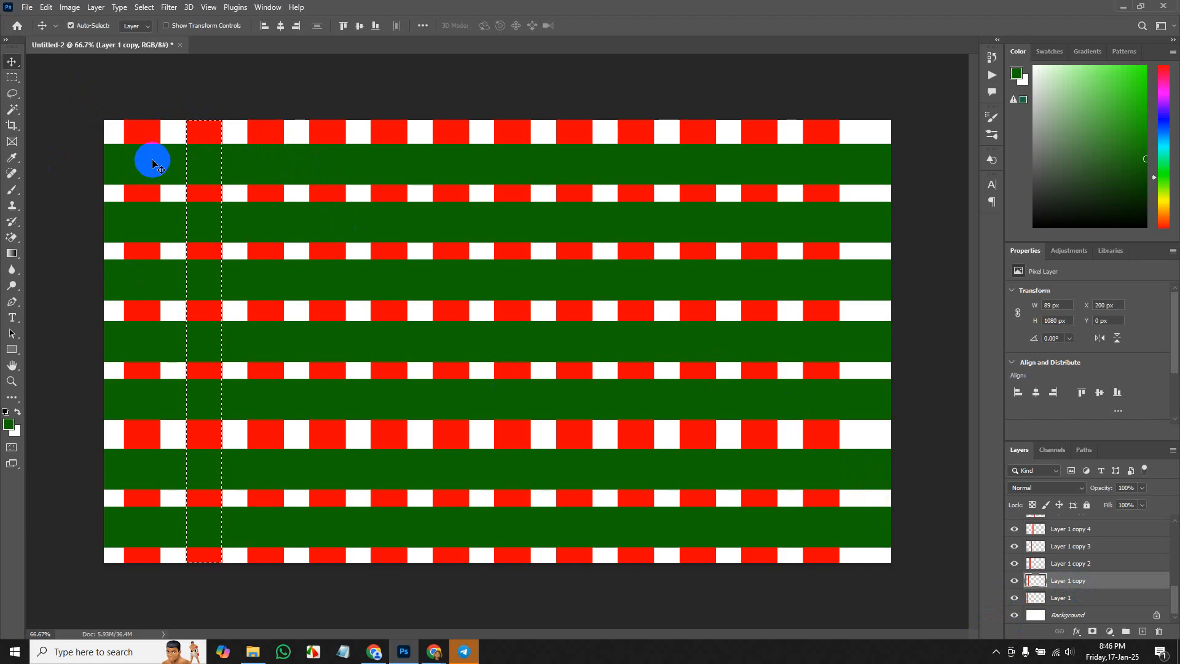
pyautogui.click(252, 164)
pyautogui.press('Delete')
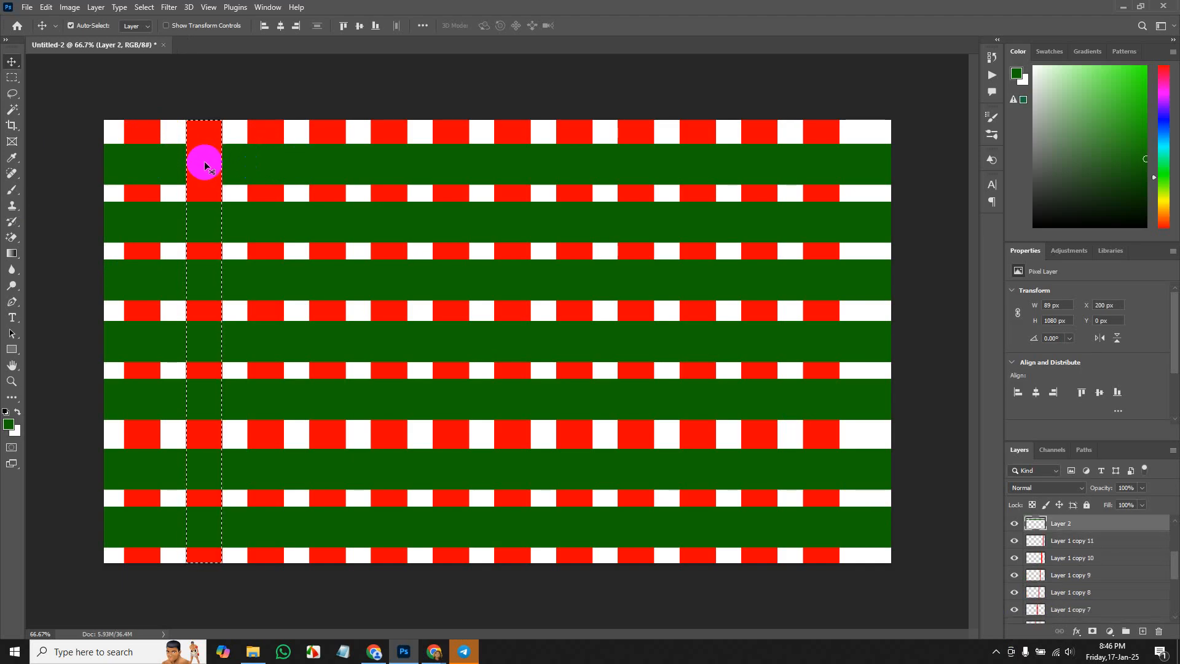
pyautogui.hotkey('ctrl', 'd')
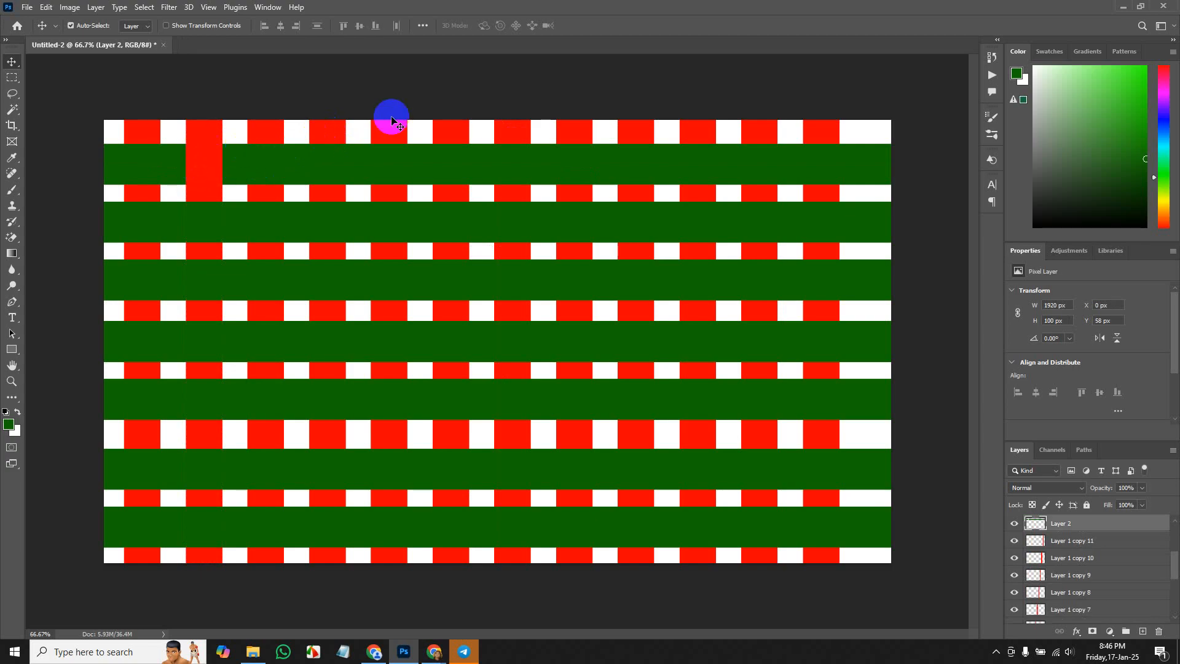
# Load the fourth red stripe as a selection, delete the overlap from the top green bar, and deselect.
pyautogui.click(331, 135)
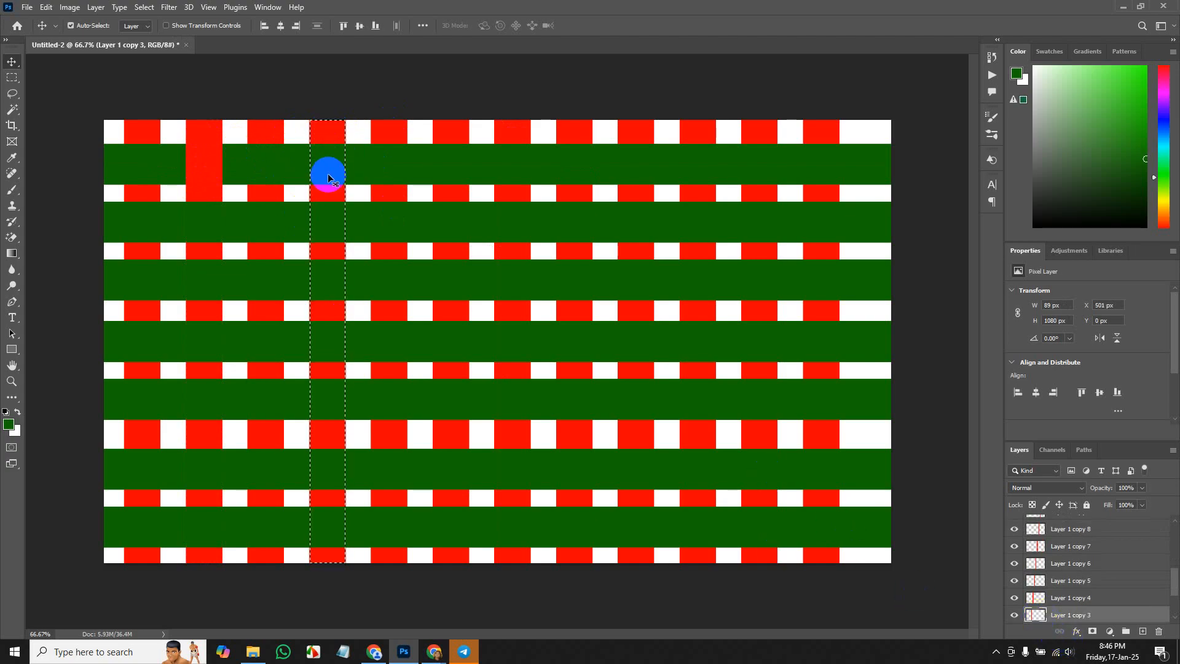
pyautogui.click(291, 169)
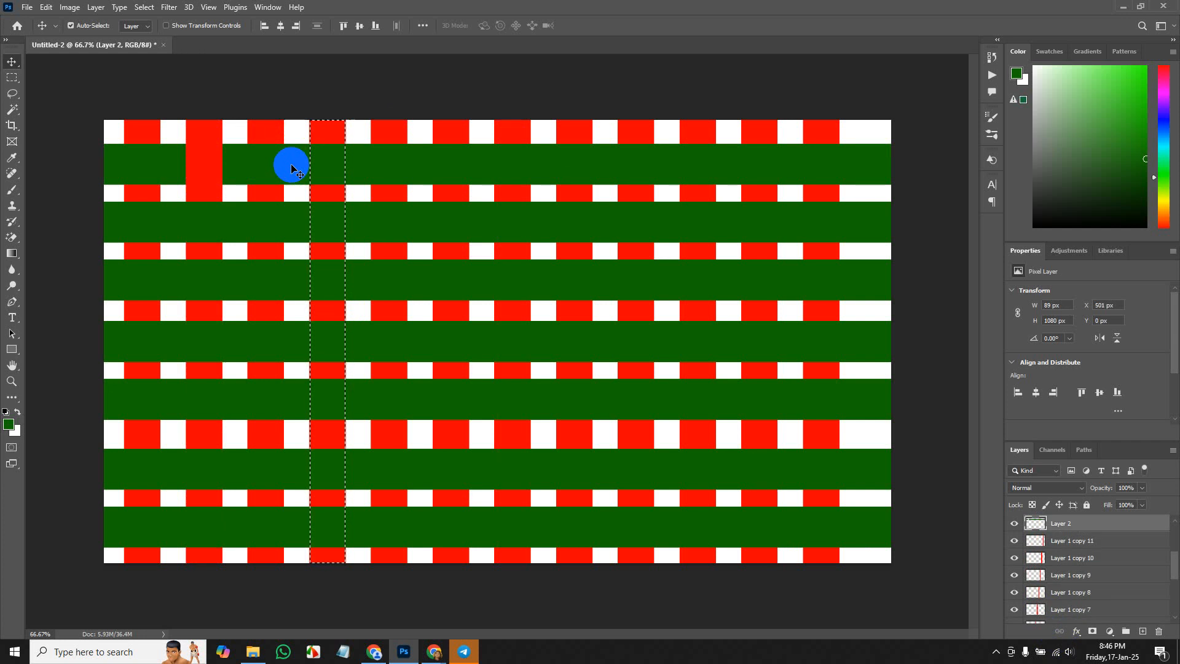
pyautogui.press('Delete')
pyautogui.hotkey('ctrl', 'd')
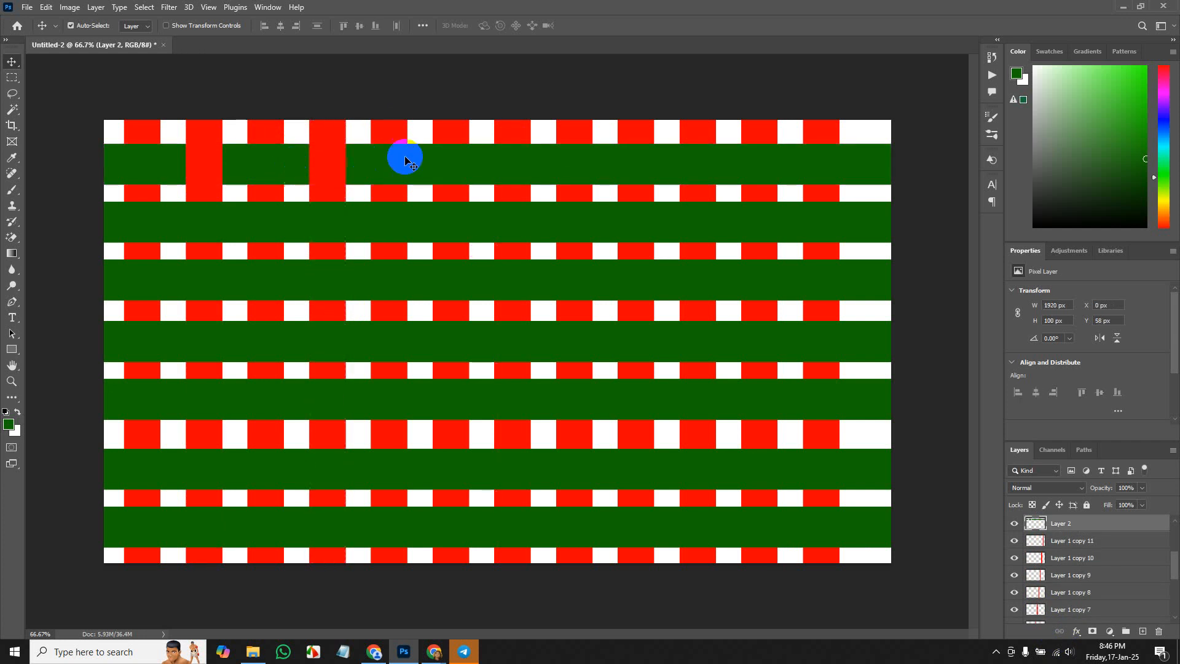
# Load the sixth red stripe as a selection, delete its overlap from the top green bar on Layer 2, and deselect.
pyautogui.click(453, 131)
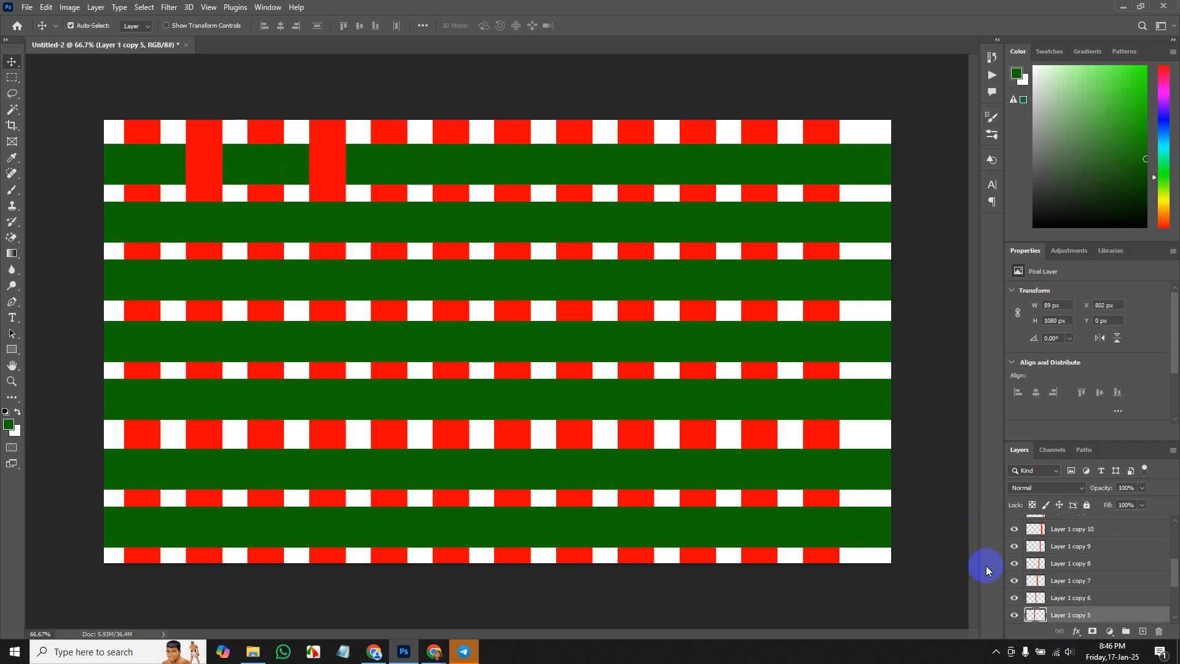
pyautogui.keyDown('ctrl'); pyautogui.click(1038, 616); pyautogui.keyUp('ctrl')
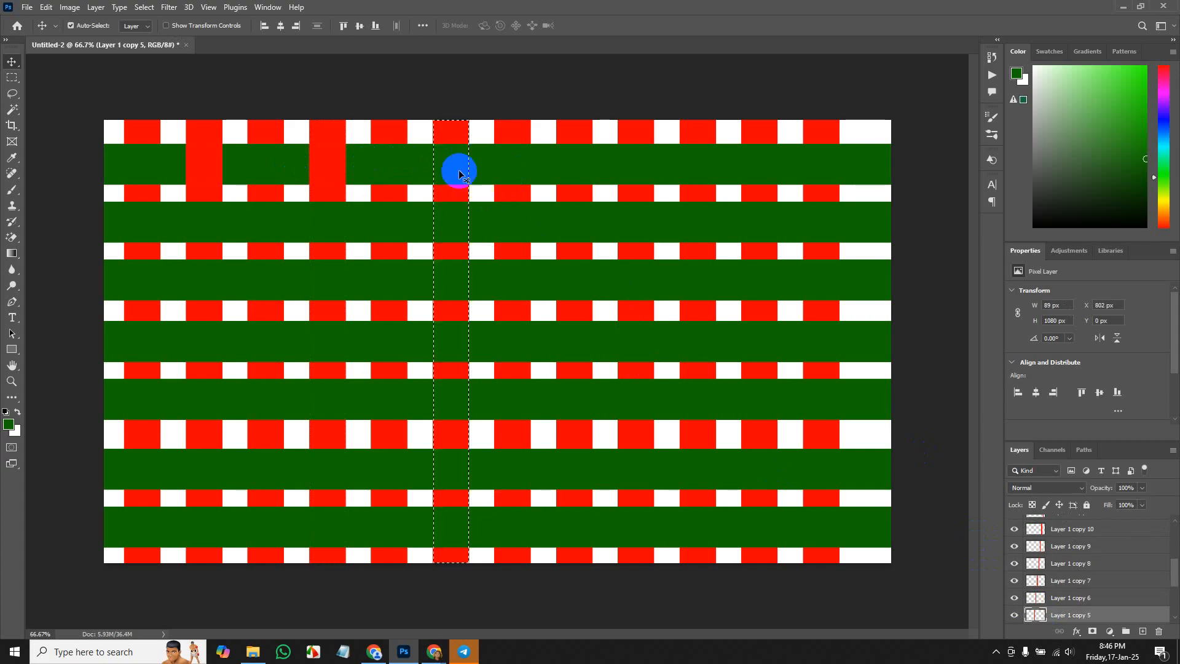
pyautogui.keyDown('ctrl'); pyautogui.click(410, 165); pyautogui.keyUp('ctrl')
pyautogui.press('Delete')
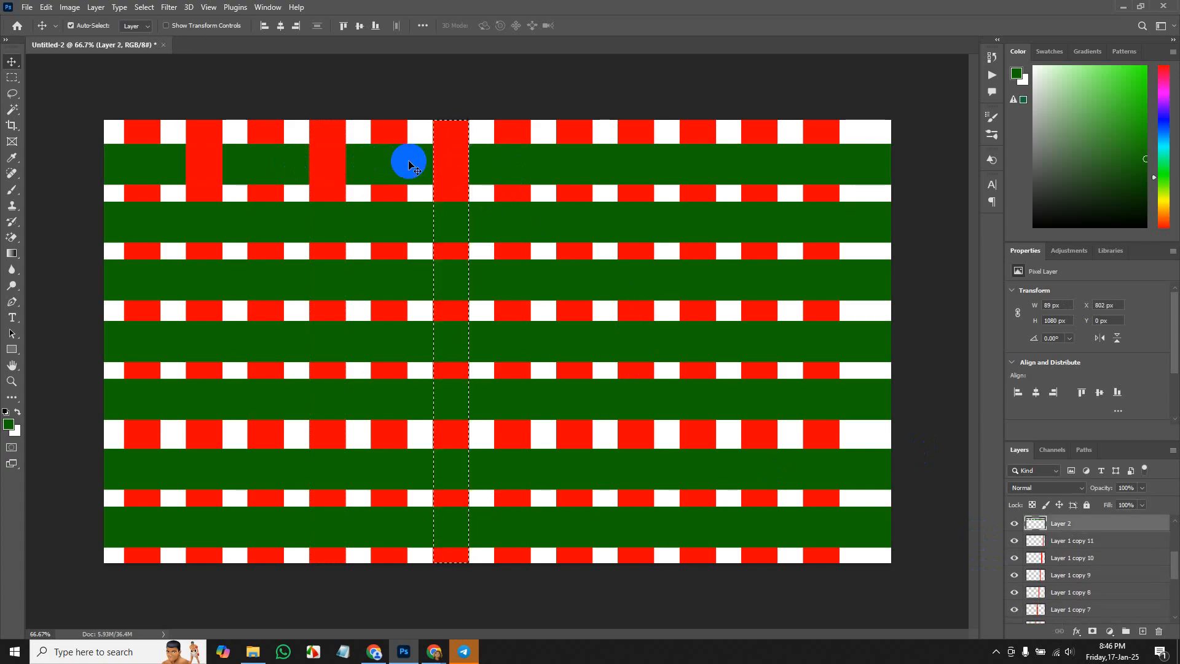
pyautogui.hotkey('ctrl', 'd')
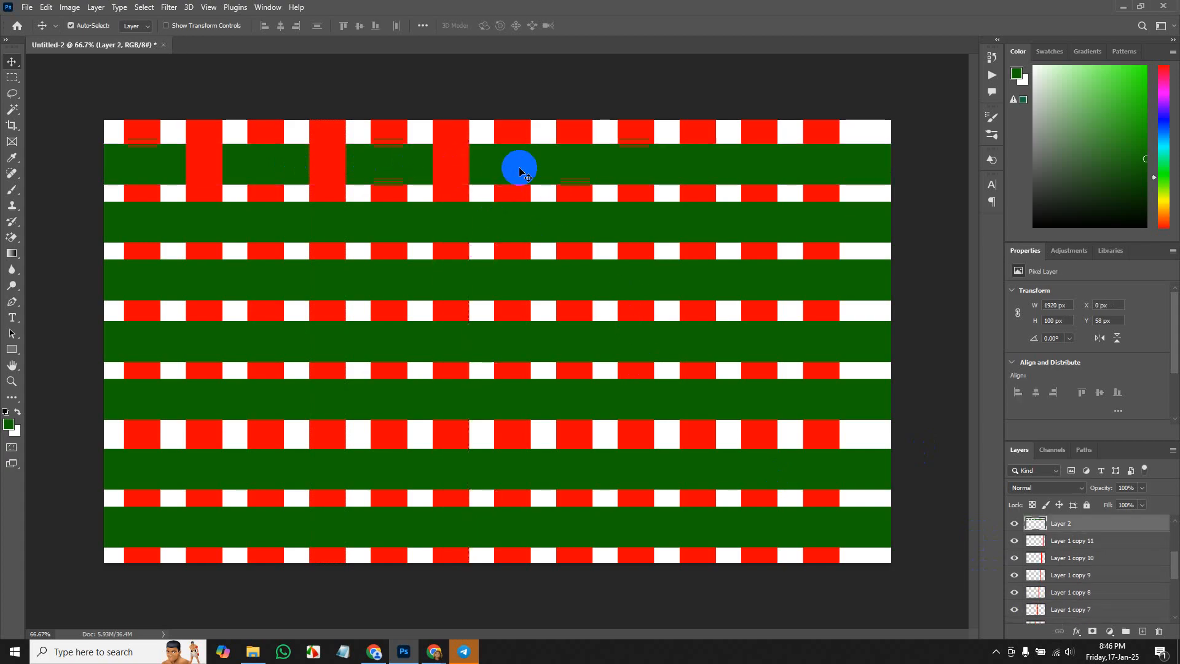
# Cut the eighth red stripe's overlap out of the top green bar using that stripe's selection, then clear the selection.
pyautogui.click(581, 134)
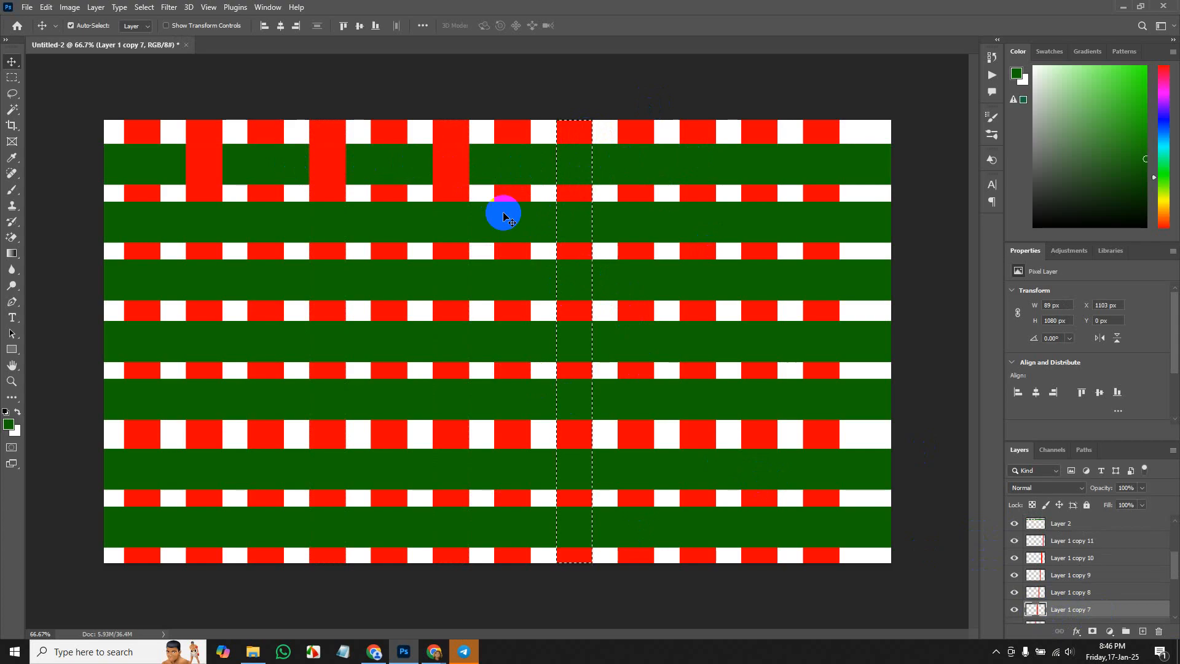
pyautogui.click(527, 164)
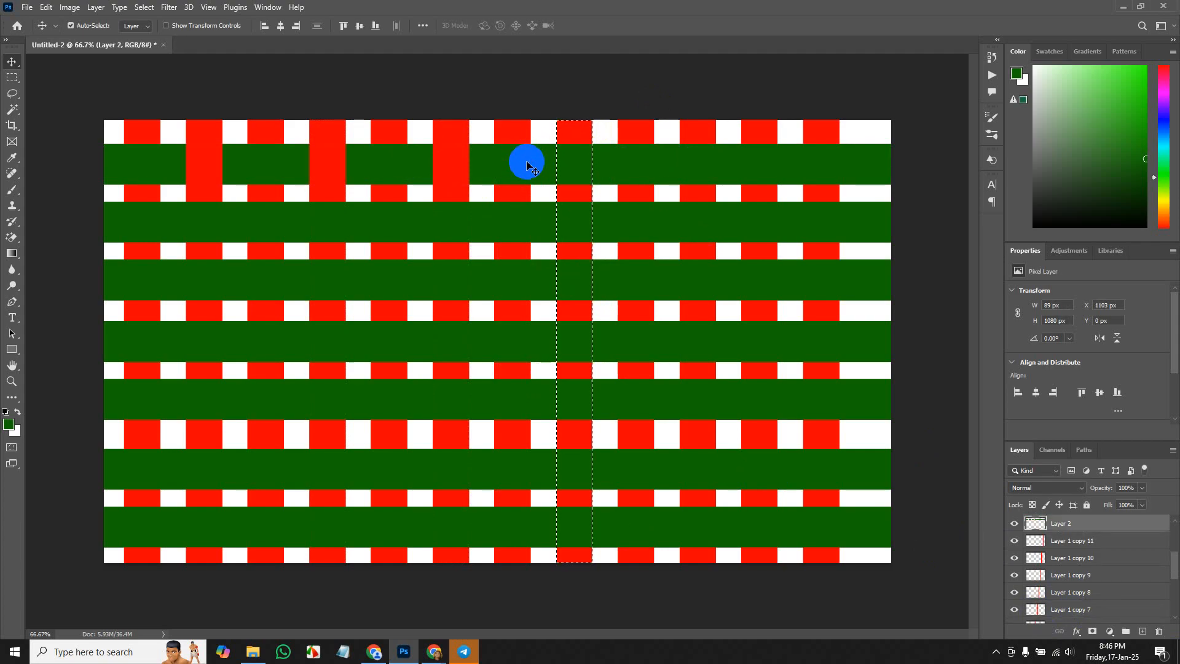
pyautogui.press('Delete')
pyautogui.click(707, 142)
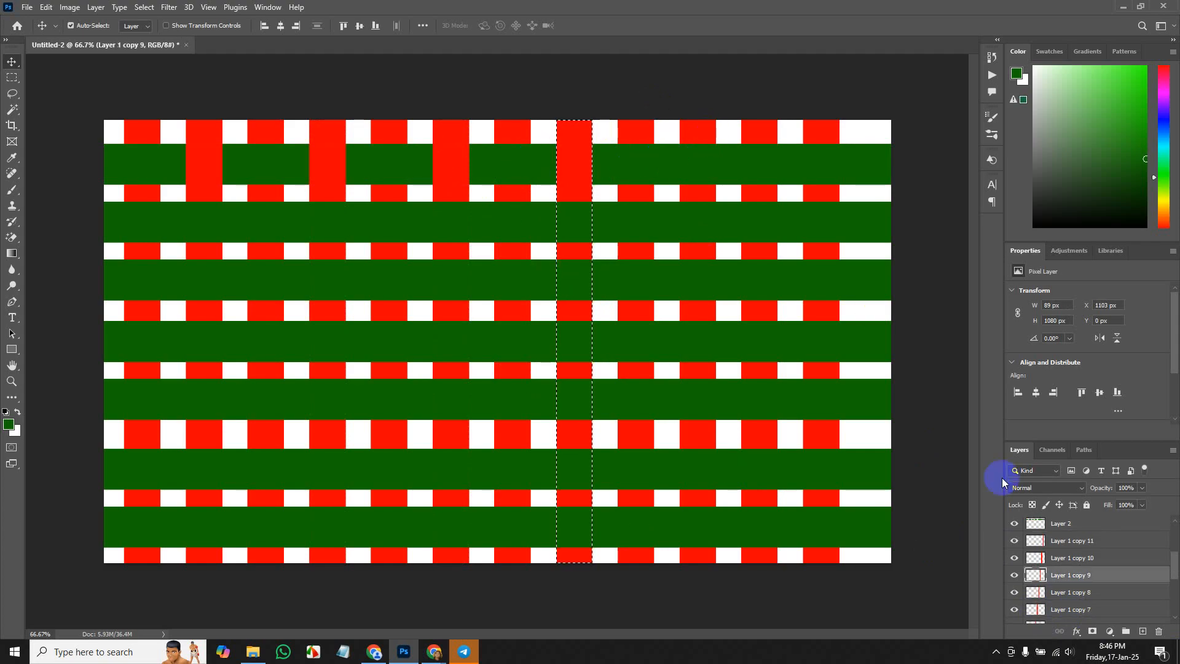
pyautogui.hotkey('ctrl', 'd')
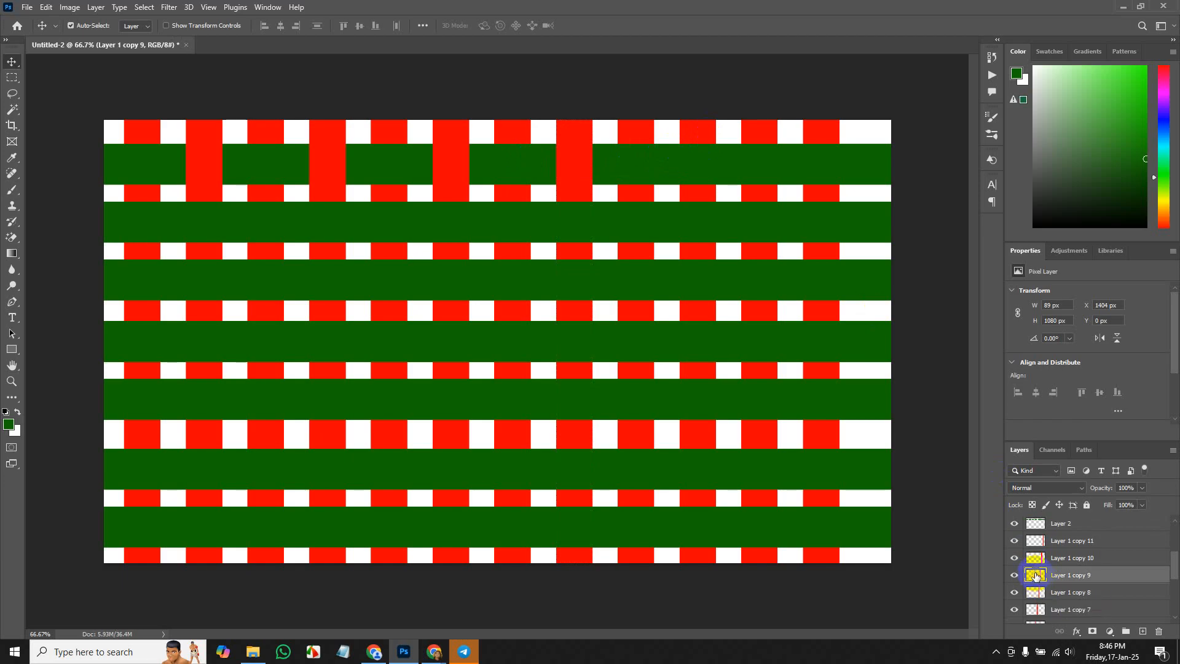
# Load the tenth red stripe, Layer 1 copy 9, as a selection, delete that area from the top green bar, and deselect.
pyautogui.keyDown('ctrl'); pyautogui.click(1034, 578); pyautogui.keyUp('ctrl')
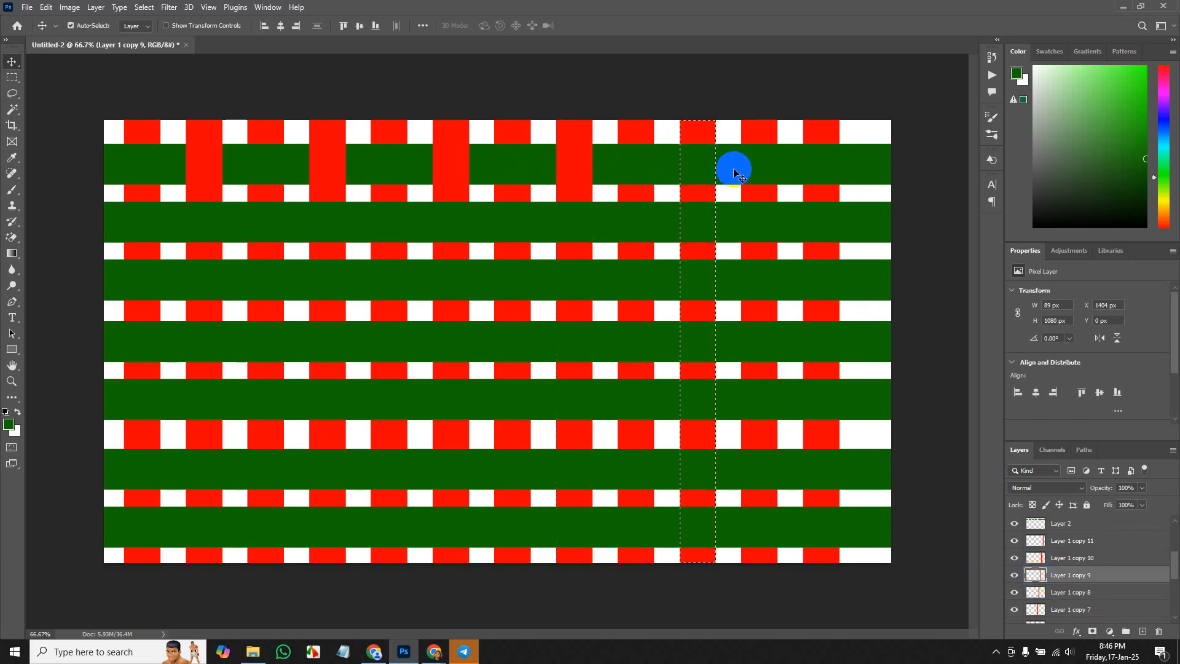
pyautogui.keyDown('ctrl'); pyautogui.click(651, 169); pyautogui.keyUp('ctrl')
pyautogui.press('Delete')
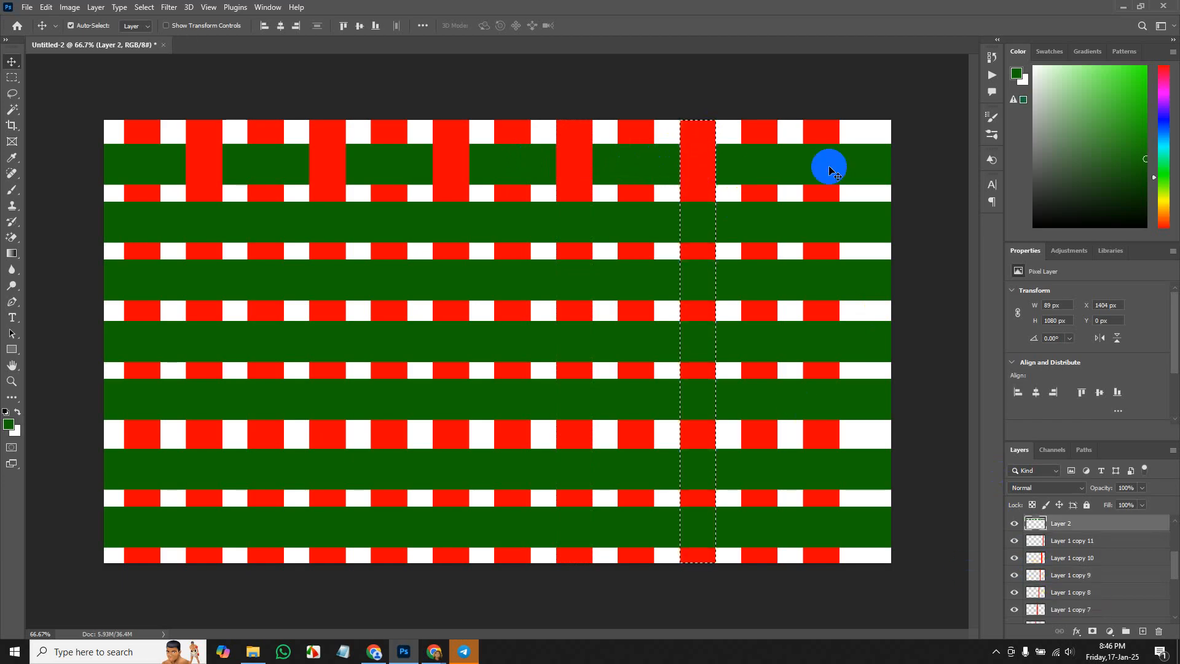
pyautogui.keyDown('ctrl'); pyautogui.click(828, 137); pyautogui.keyUp('ctrl')
pyautogui.hotkey('ctrl', 'd')
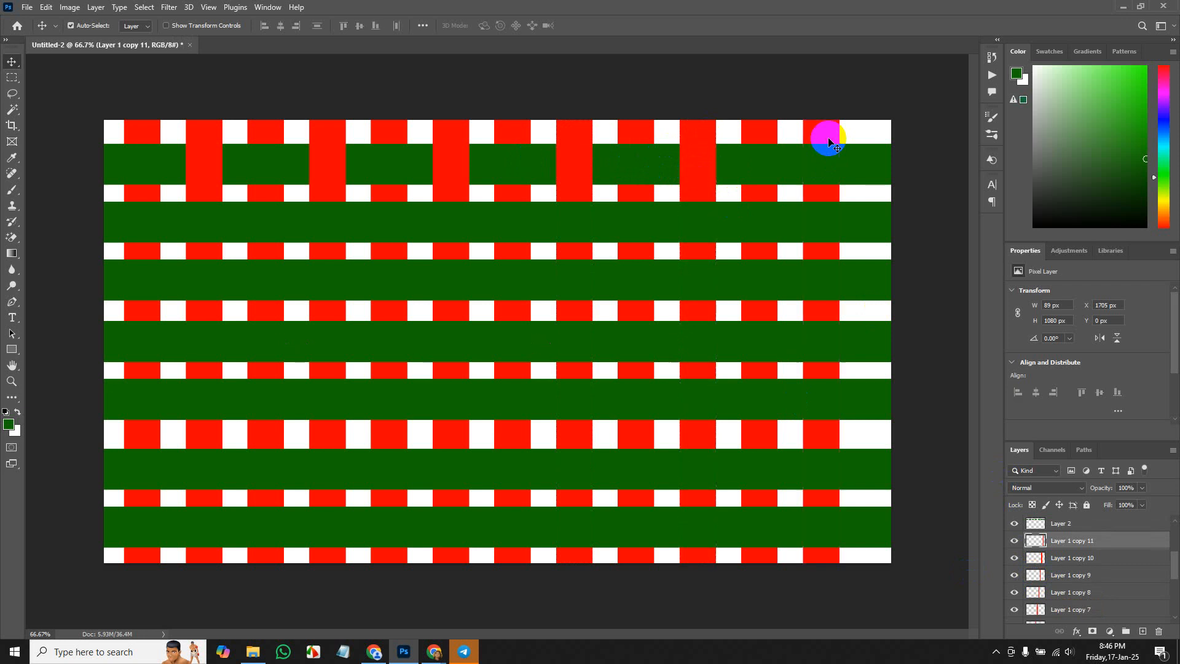
# Load the twelfth red stripe, Layer 1 copy 11, as a selection, delete the overlap from the top green bar, and deselect.
pyautogui.keyDown('ctrl'); pyautogui.click(1039, 543); pyautogui.keyUp('ctrl')
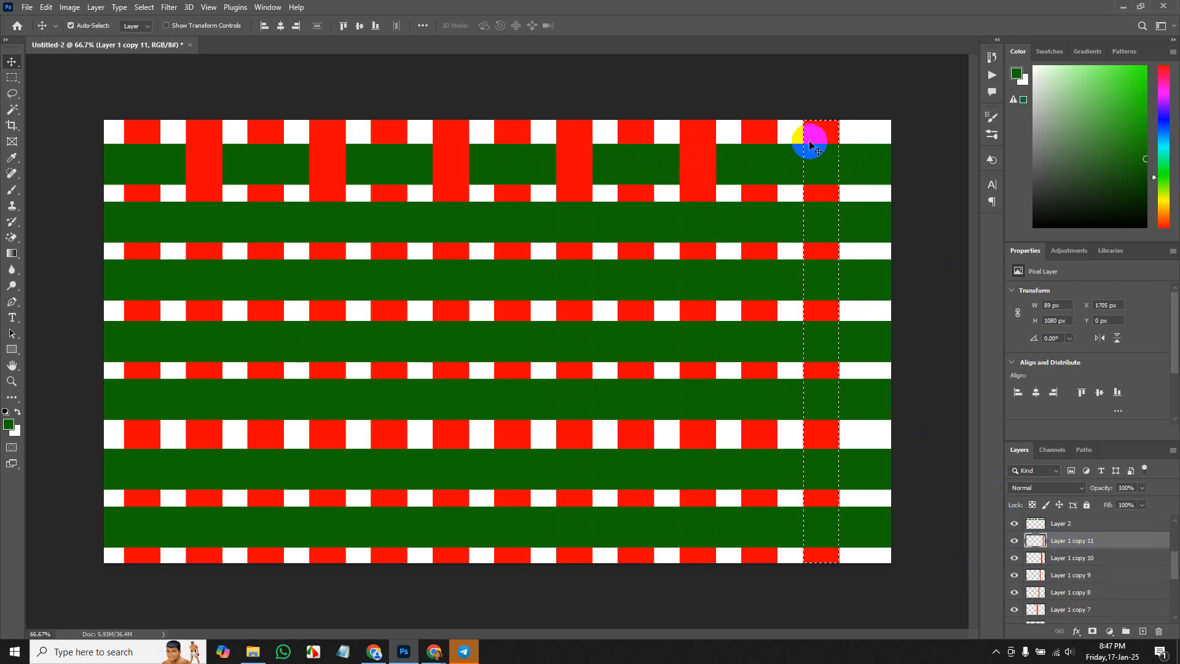
pyautogui.click(780, 166)
pyautogui.press('Delete')
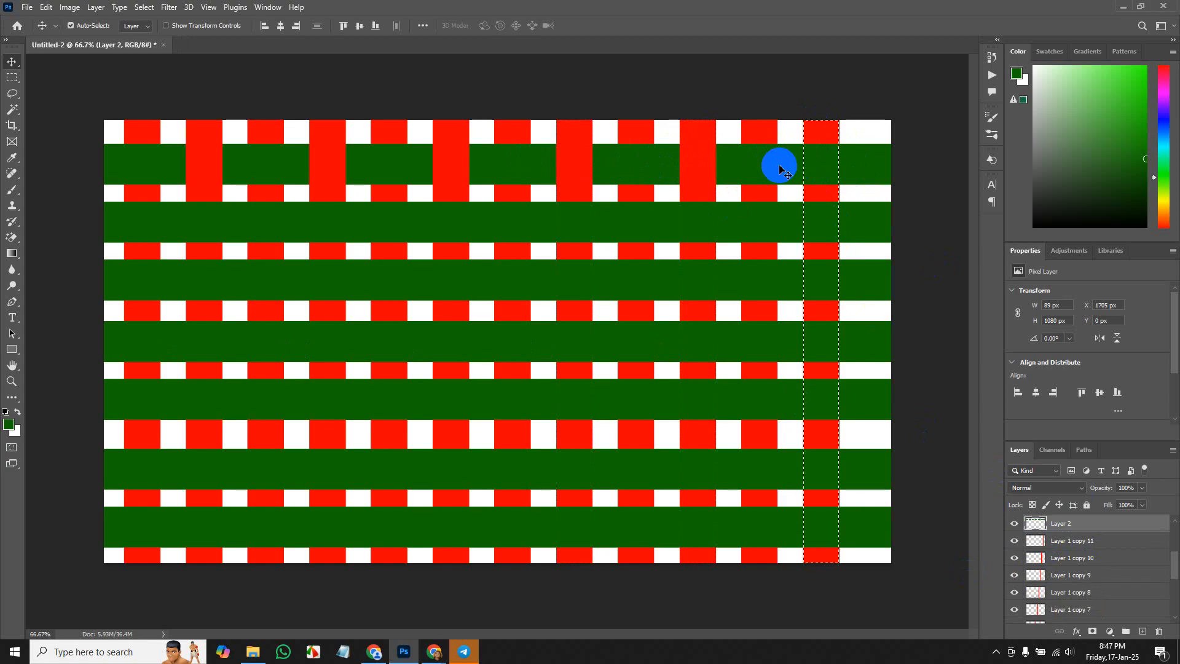
pyautogui.hotkey('ctrl', 'd')
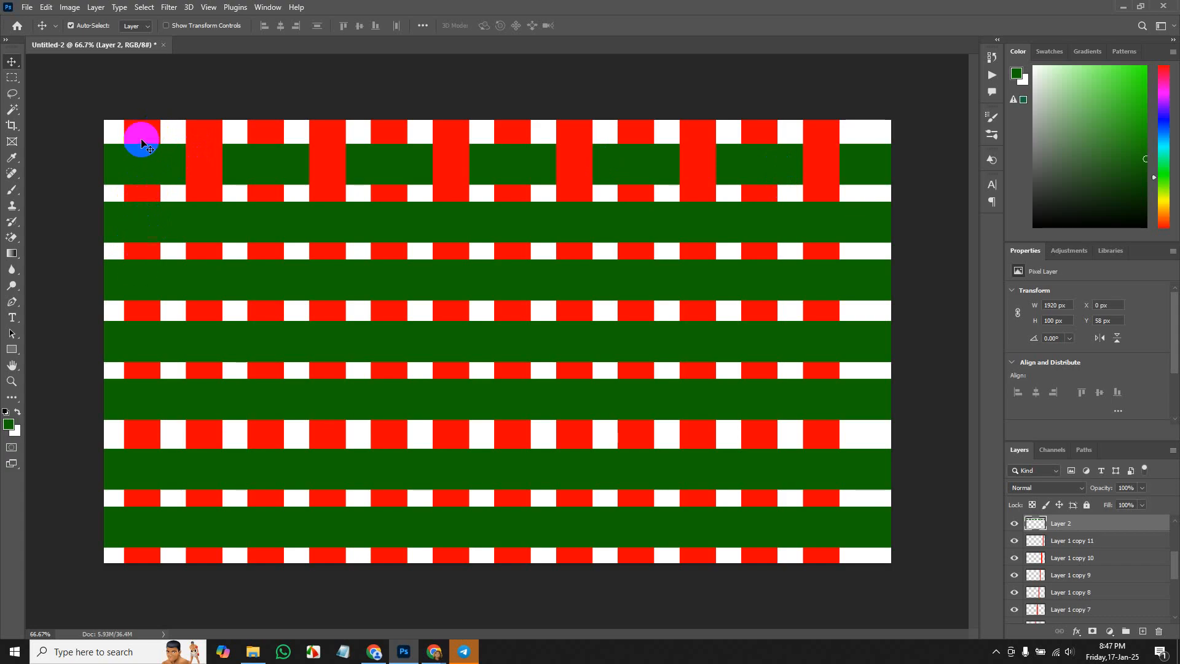
# Delete the overlaps of the first and third red stripes from the second green bar, Layer 2 copy, using each stripe's selection.
pyautogui.click(142, 253)
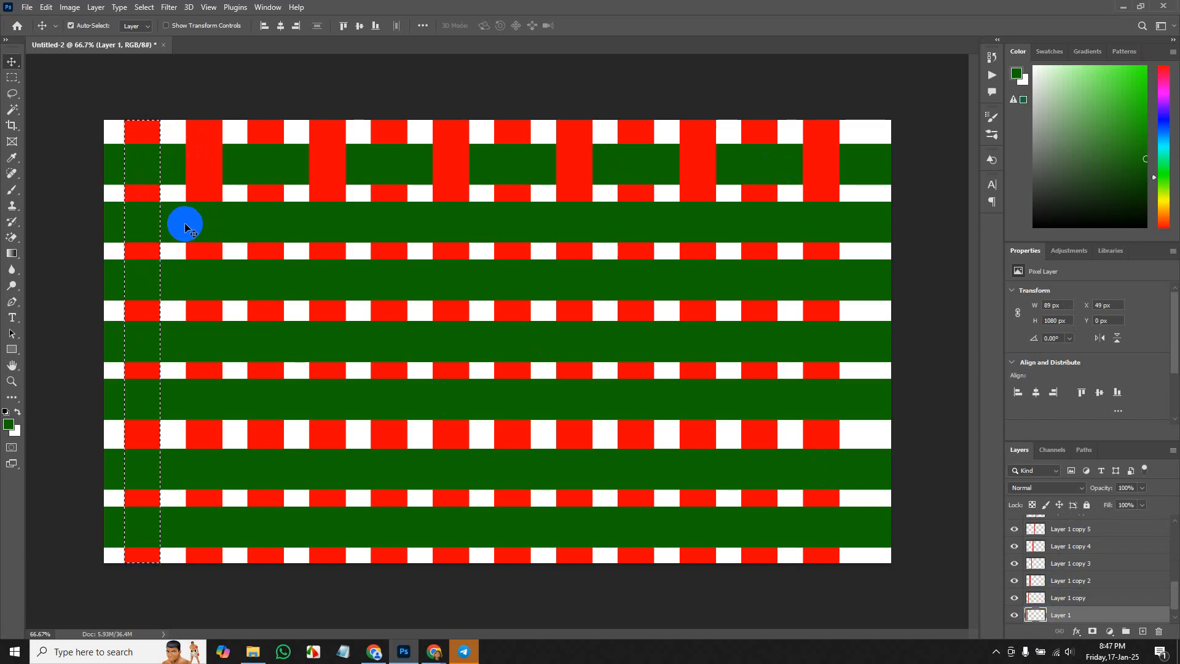
pyautogui.click(185, 224)
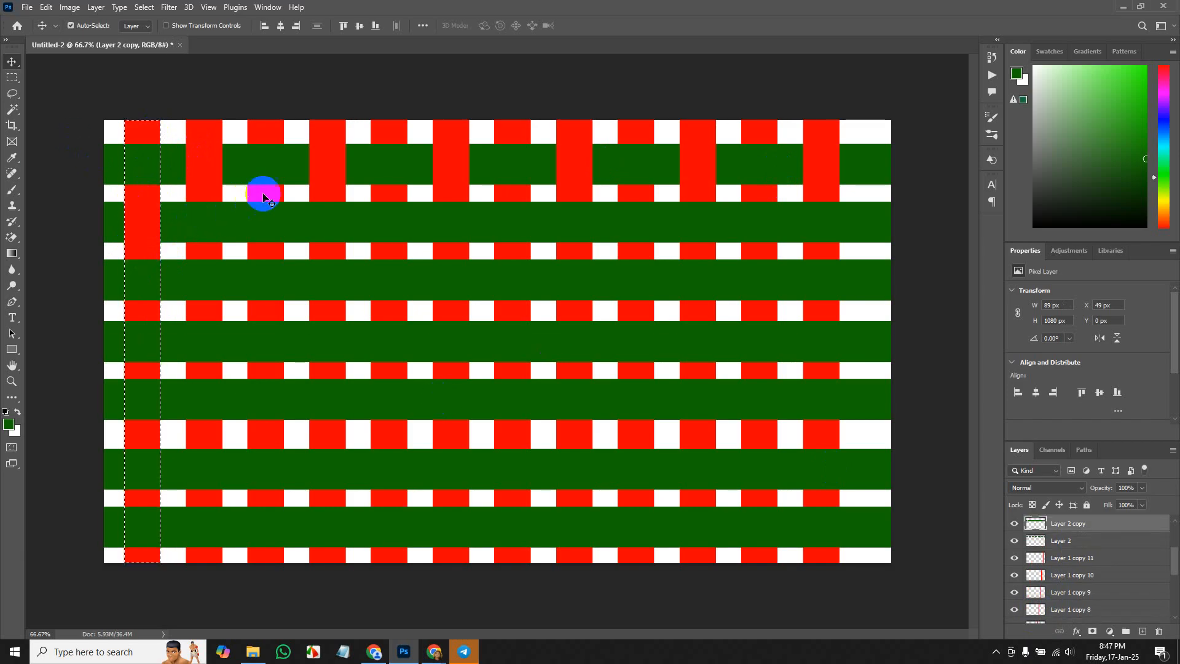
pyautogui.click(270, 138)
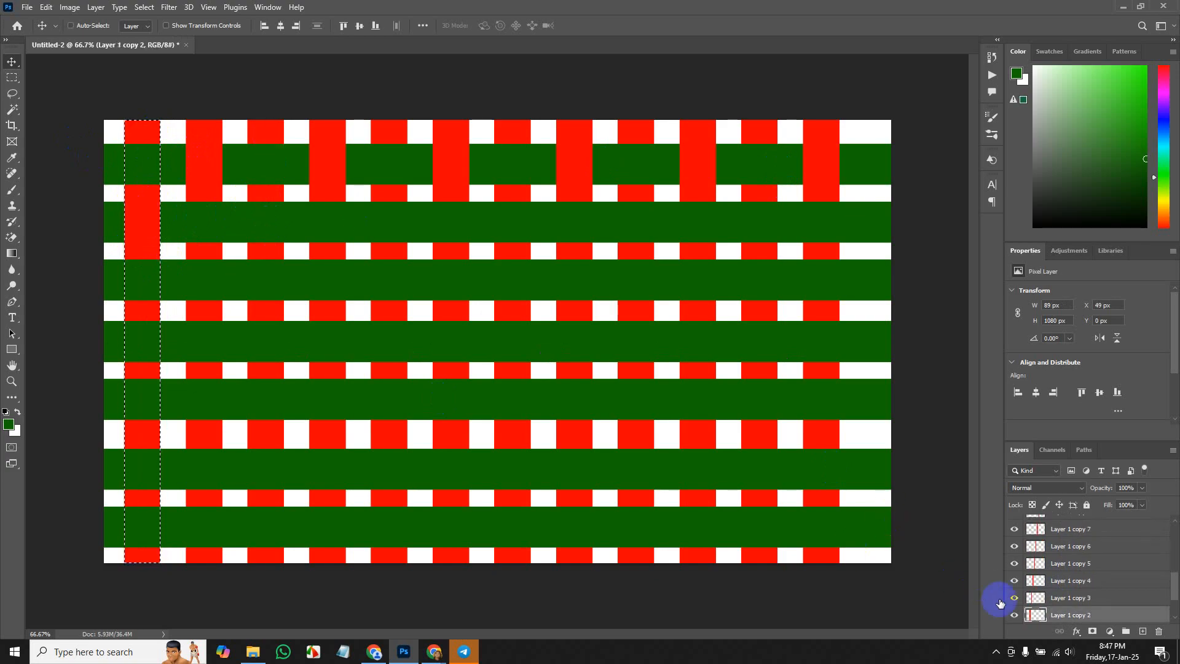
pyautogui.keyDown('ctrl'); pyautogui.click(1032, 617); pyautogui.keyUp('ctrl')
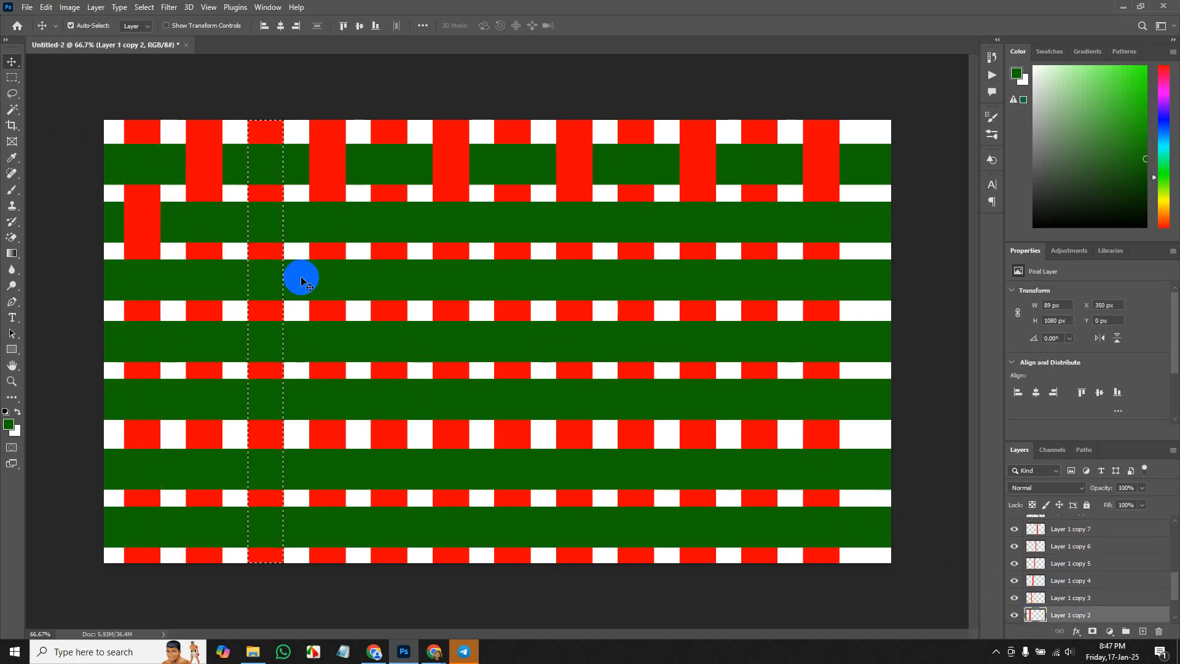
pyautogui.keyDown('ctrl'); pyautogui.click(307, 222); pyautogui.keyUp('ctrl')
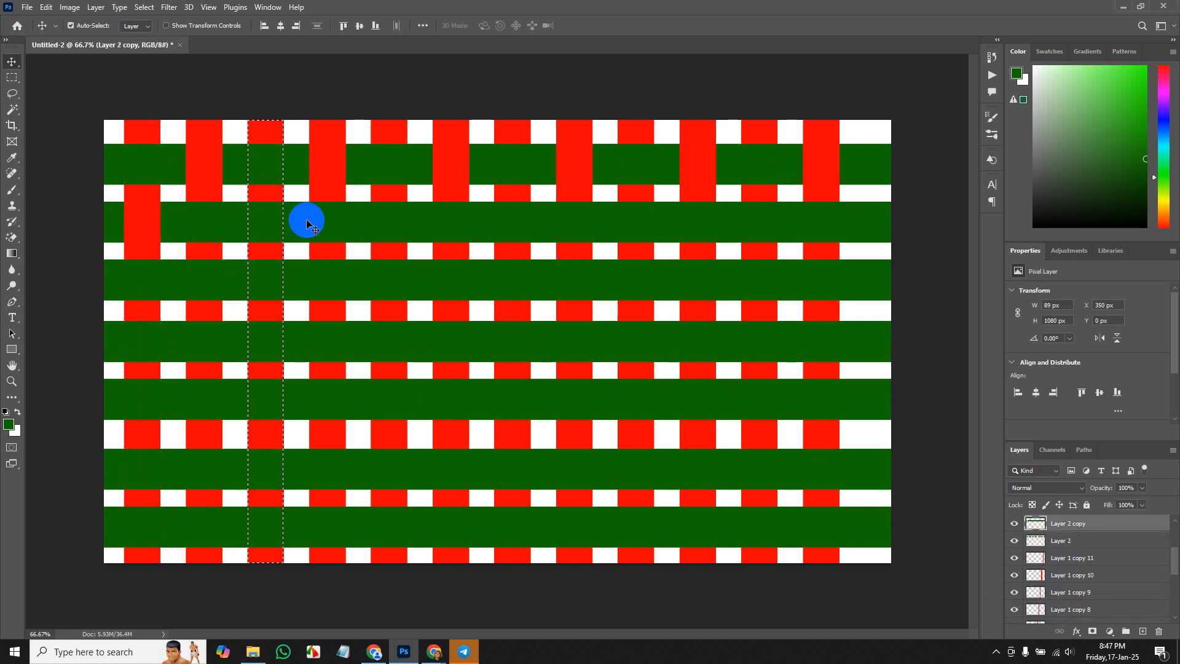
pyautogui.press('Delete')
# Load the fifth red stripe as a selection and delete its overlap from the second green bar on Layer 2 copy.
pyautogui.keyDown('ctrl'); pyautogui.click(390, 131); pyautogui.keyUp('ctrl')
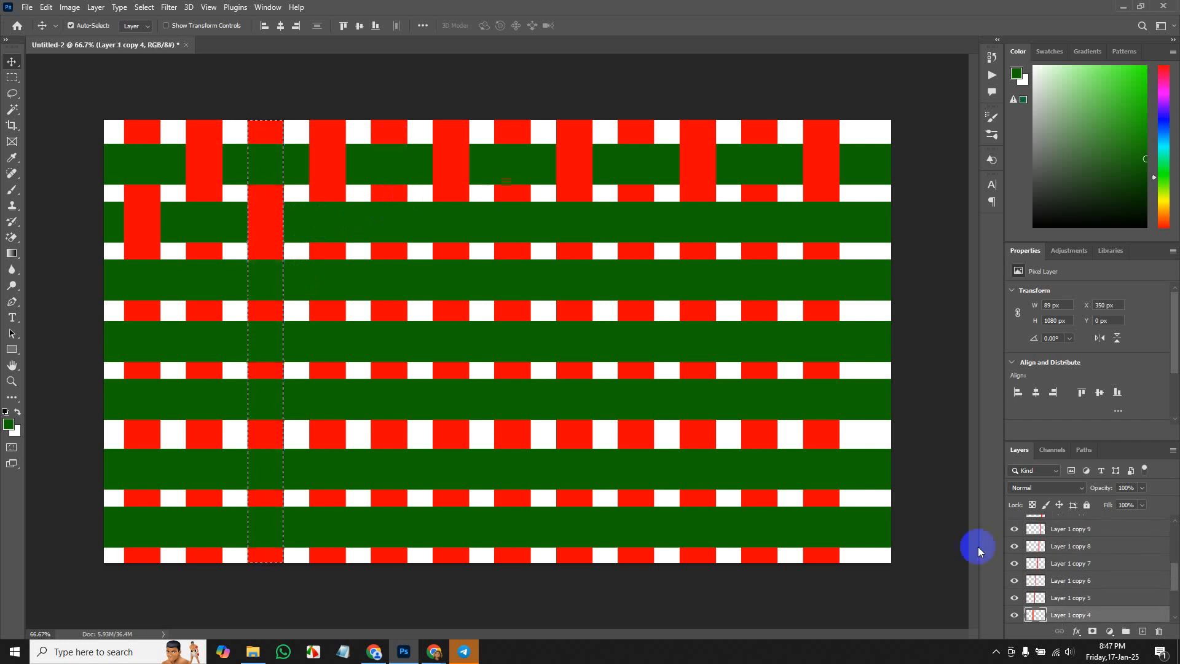
pyautogui.keyDown('ctrl'); pyautogui.click(1039, 618); pyautogui.keyUp('ctrl')
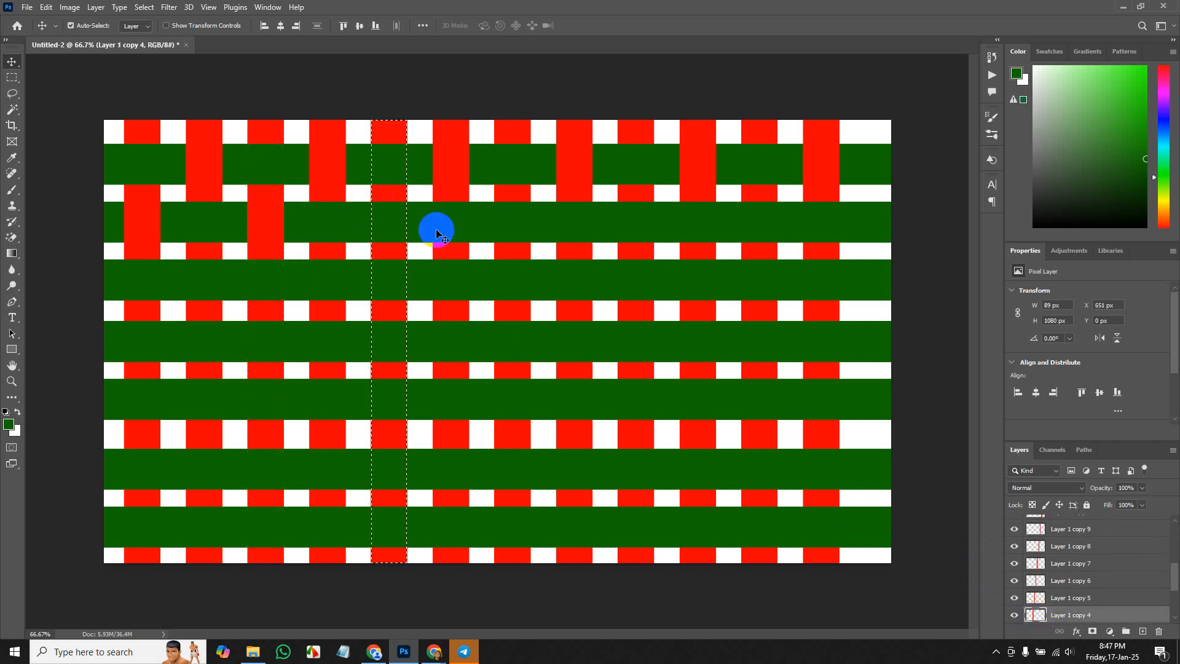
pyautogui.press('Delete')
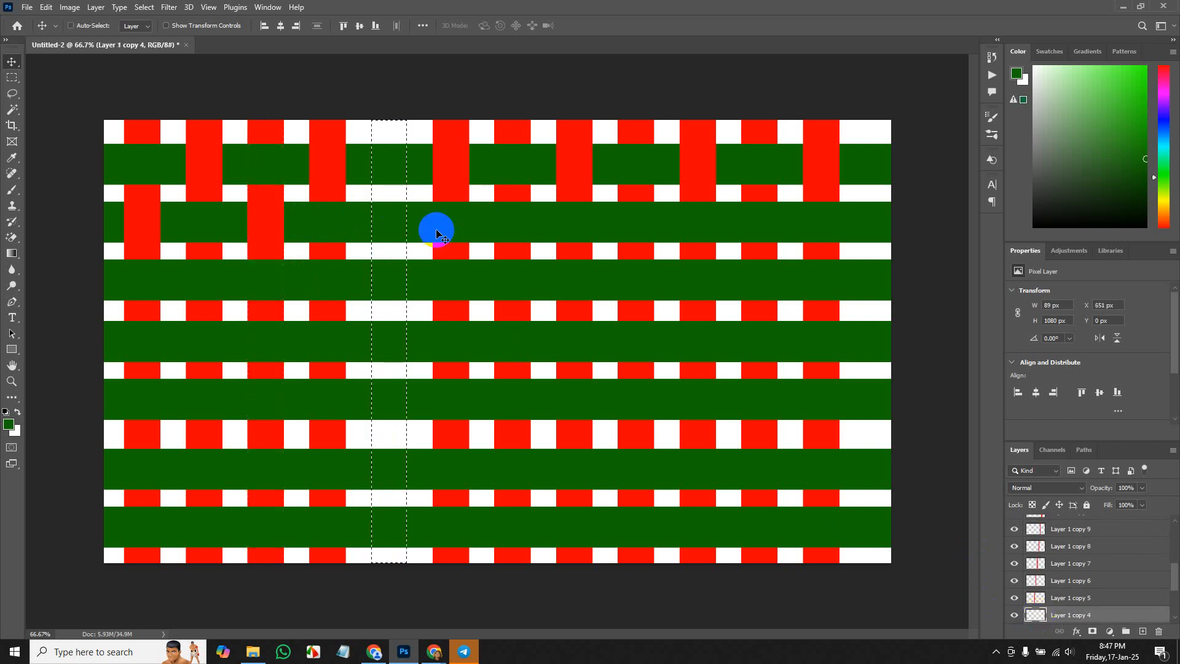
pyautogui.hotkey('ctrl', 'z')
pyautogui.keyDown('ctrl'); pyautogui.click(1035, 616); pyautogui.keyUp('ctrl')
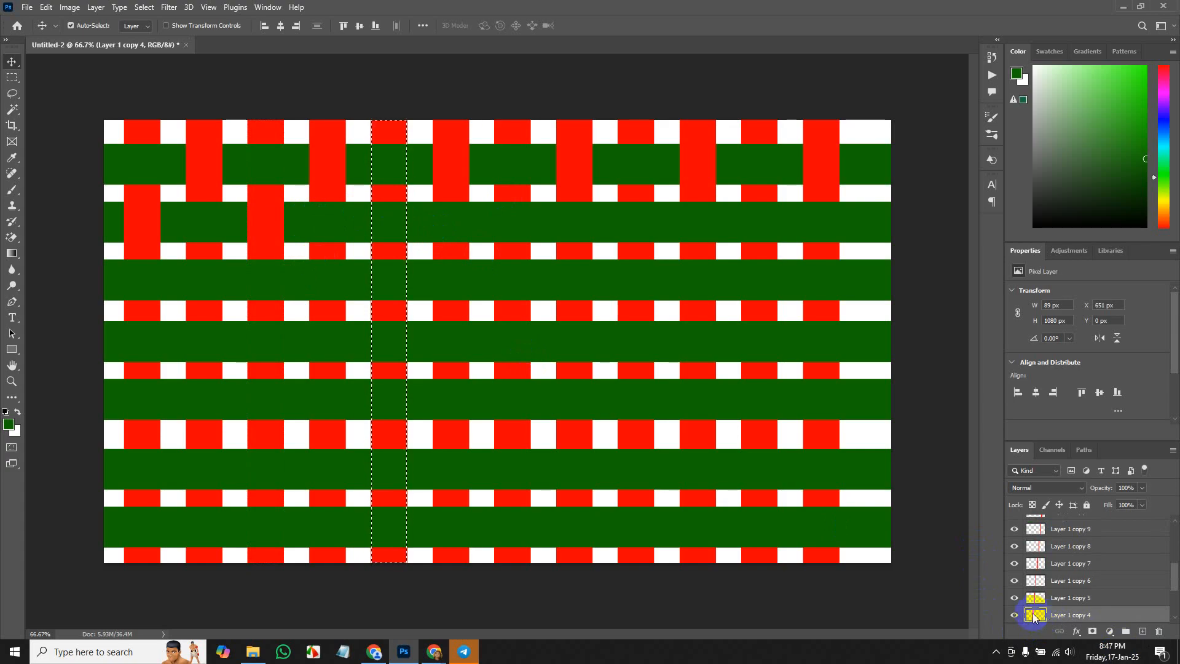
pyautogui.click(433, 224)
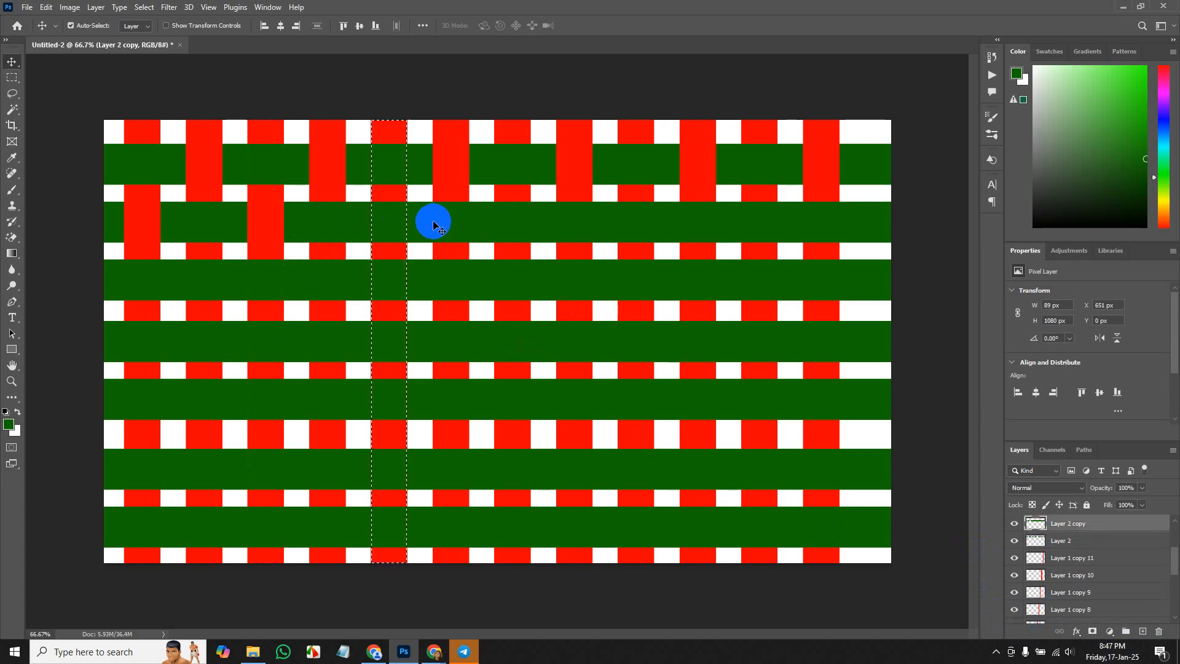
pyautogui.press('Delete')
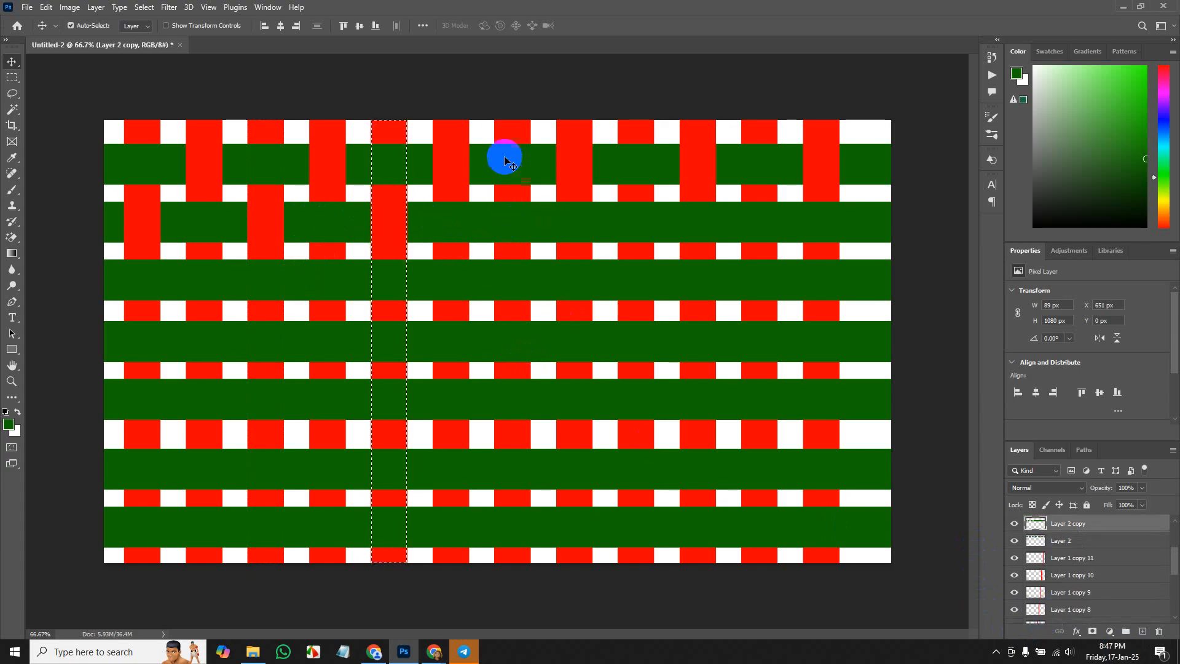
# Load the seventh red stripe as a selection, delete its overlap from the second green bar, and deselect.
pyautogui.click(507, 132)
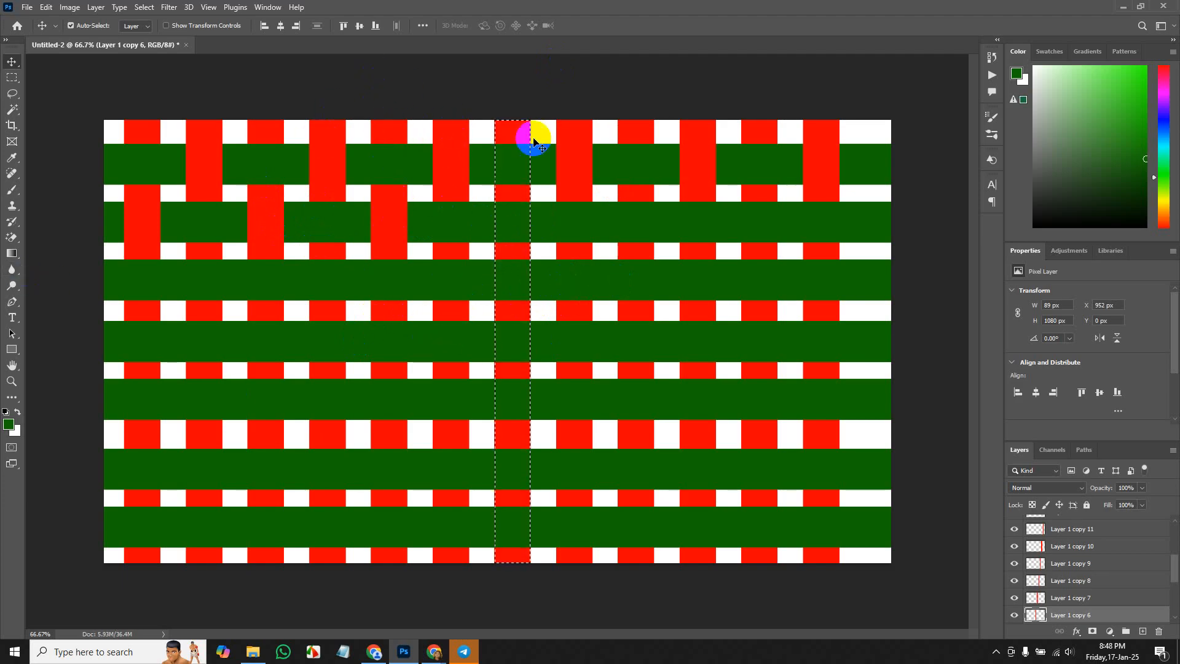
pyautogui.click(558, 230)
pyautogui.press('Delete')
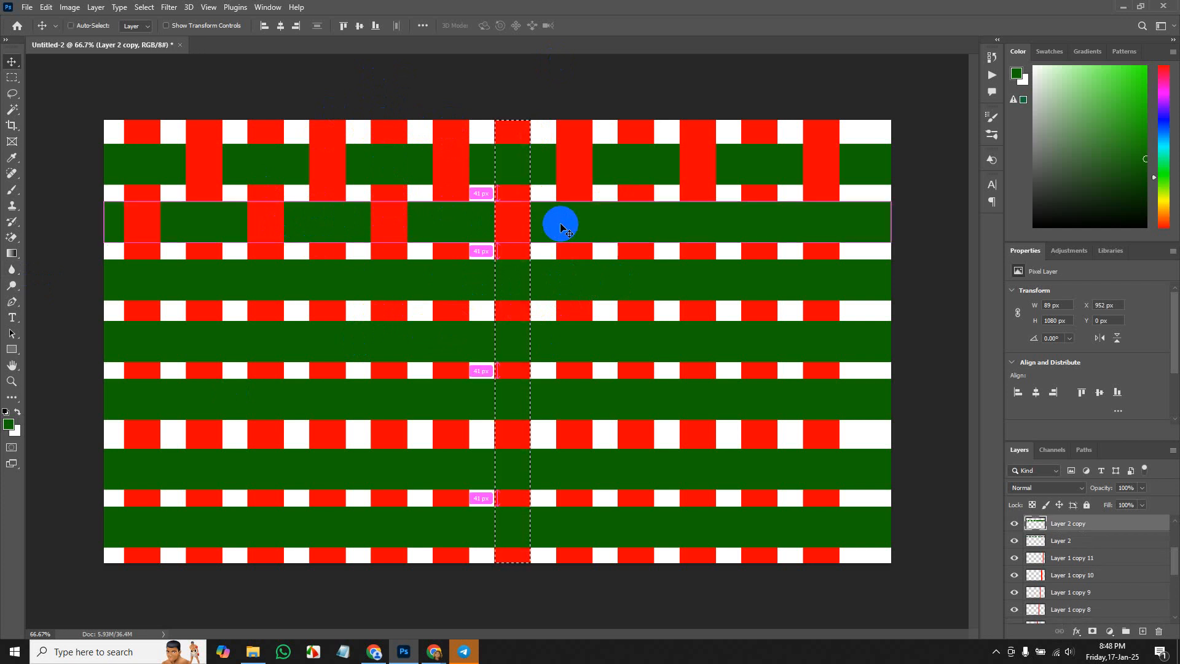
pyautogui.hotkey('ctrl', 'd')
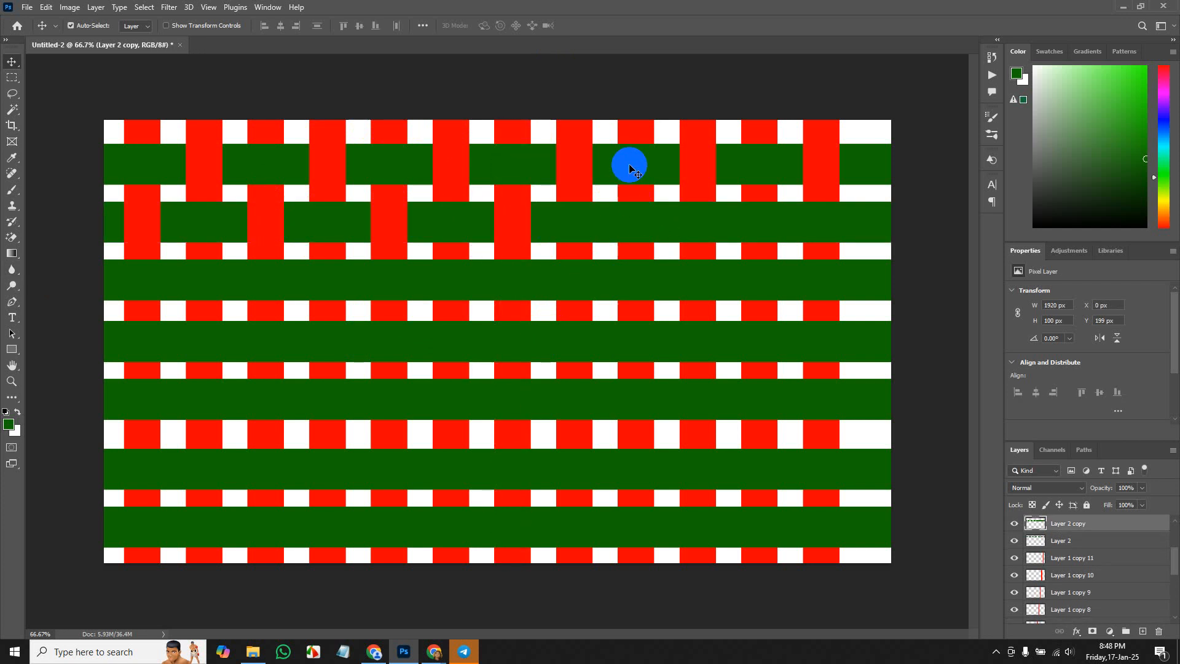
# Load the ninth red stripe, Layer 1 copy 8, as a selection, delete the overlap from the second green bar, and deselect.
pyautogui.click(635, 251)
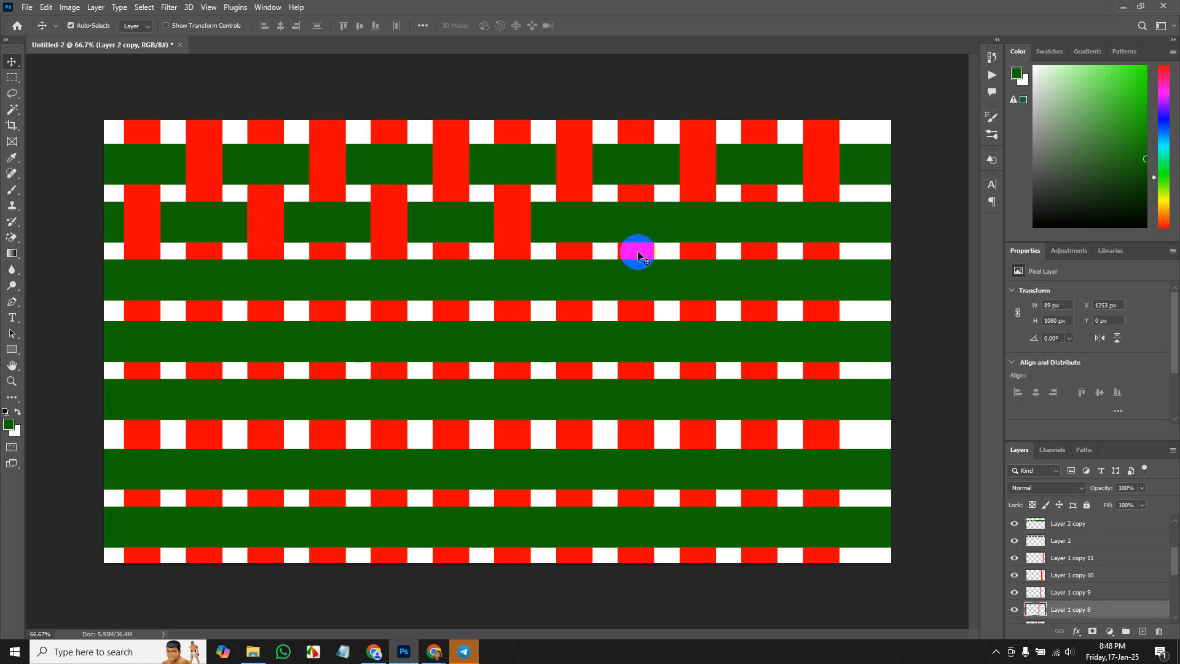
pyautogui.keyDown('ctrl'); pyautogui.click(1037, 611); pyautogui.keyUp('ctrl')
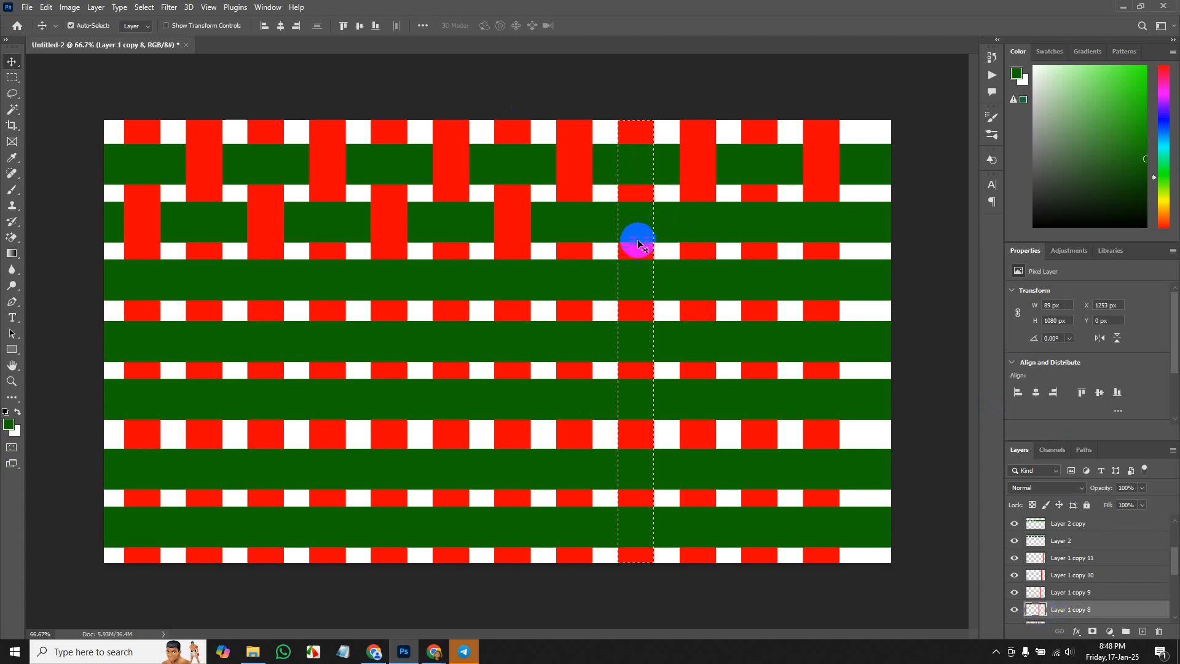
pyautogui.click(588, 222)
pyautogui.press('Delete')
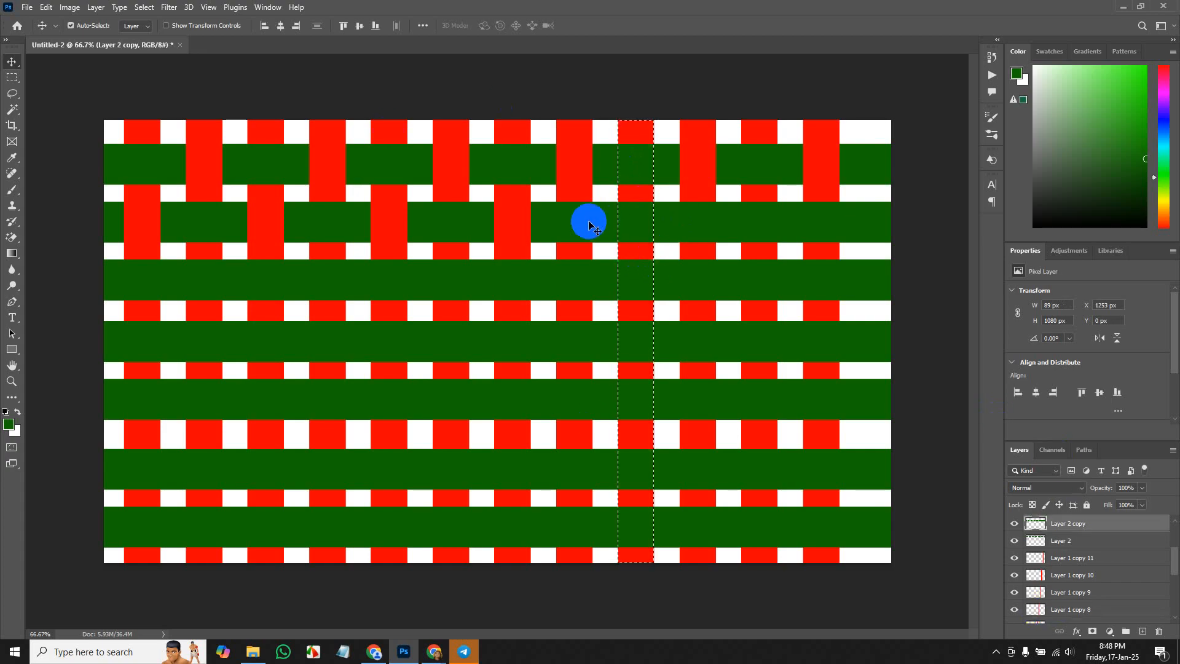
pyautogui.press('ctrl')
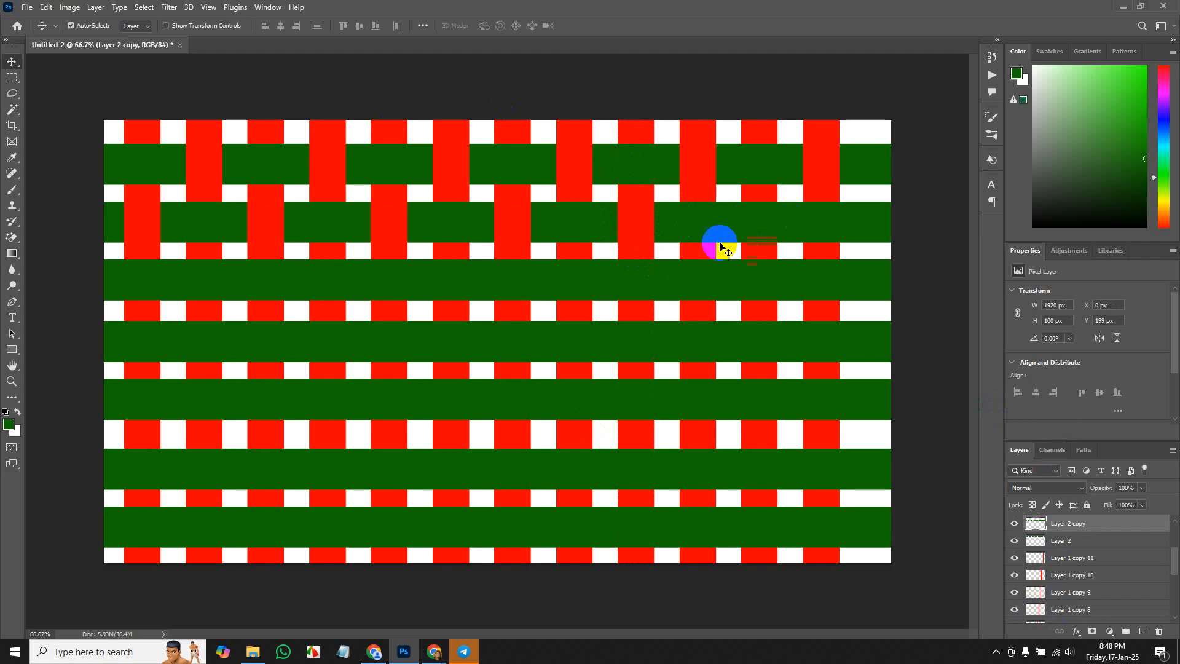
# Load the eleventh red stripe, Layer 1 copy 10, as a selection, delete that area from the second green bar, and deselect.
pyautogui.click(763, 254)
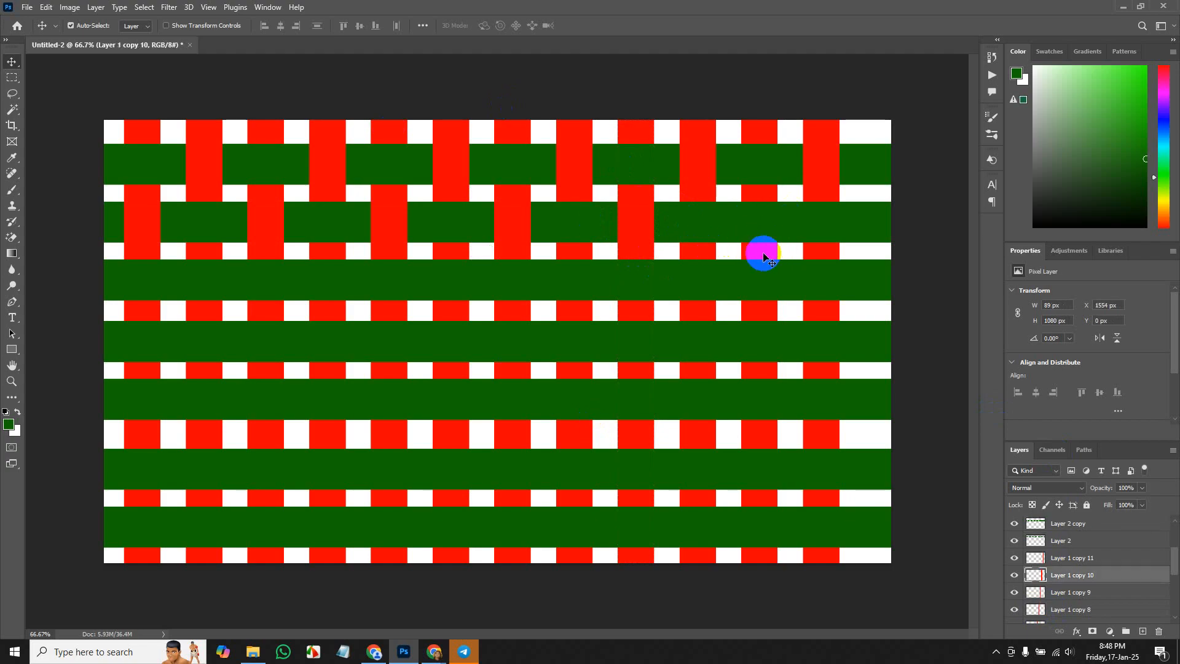
pyautogui.keyDown('ctrl'); pyautogui.click(1038, 581); pyautogui.keyUp('ctrl')
pyautogui.keyDown('ctrl'); pyautogui.click(684, 232); pyautogui.keyUp('ctrl')
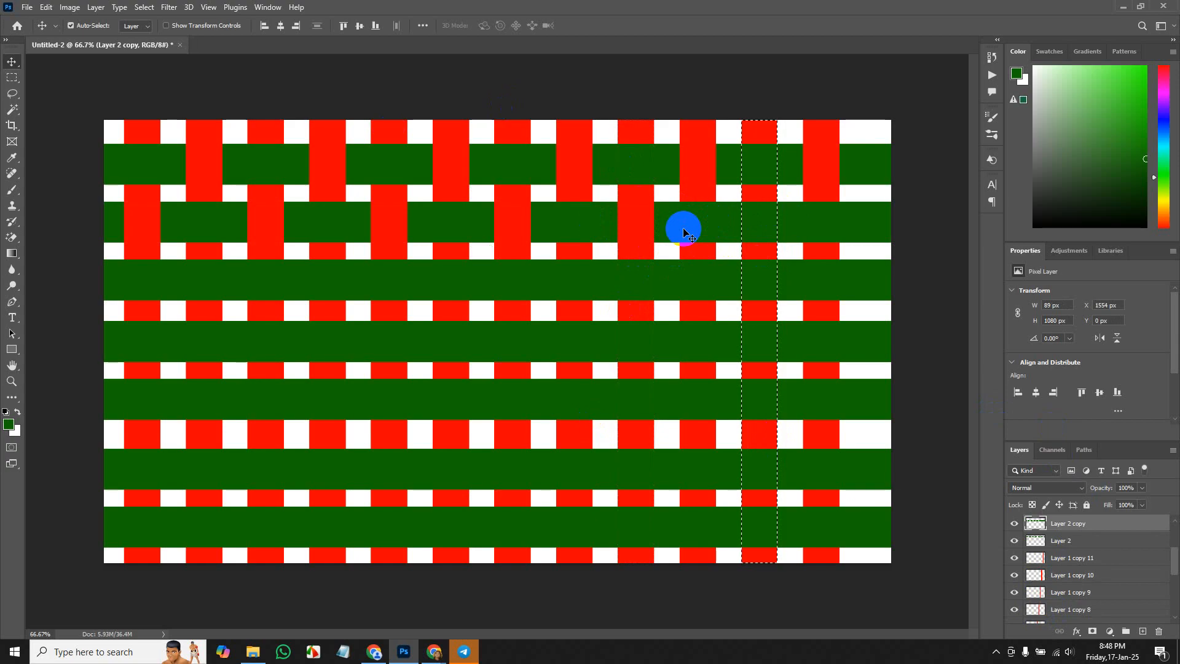
pyautogui.moveTo(684, 232); pyautogui.dragTo(858, 277)
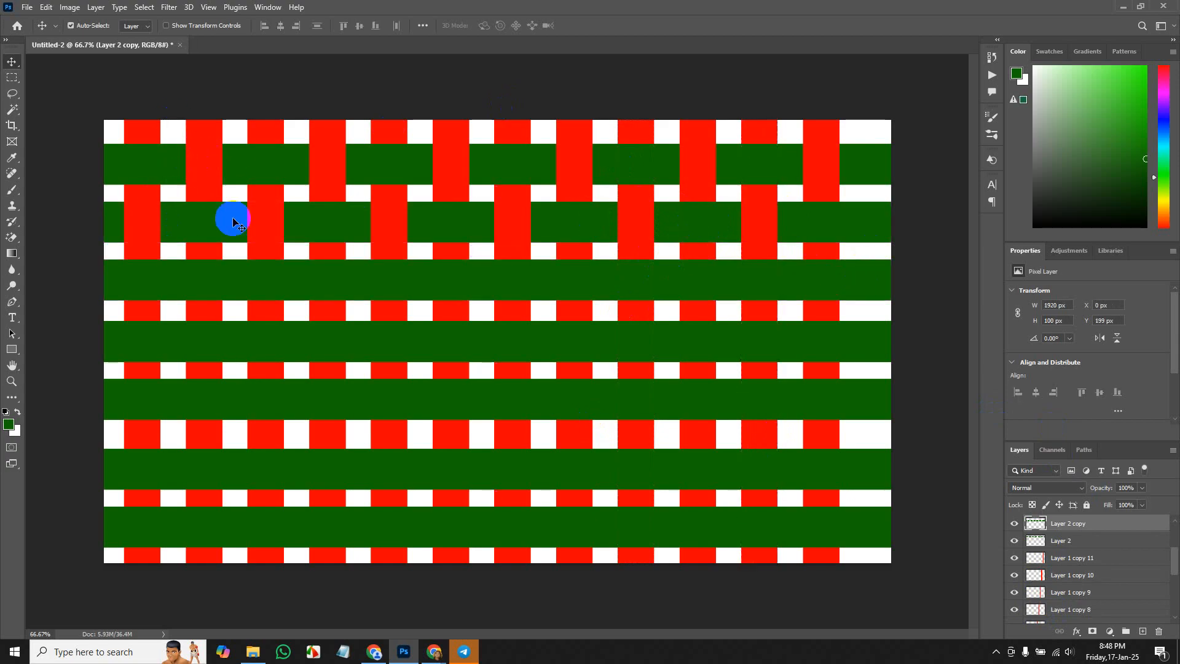
# Delete the five uncut green bars beneath the two cut ones, keeping only Layer 2 and Layer 2 copy.
pyautogui.click(199, 281)
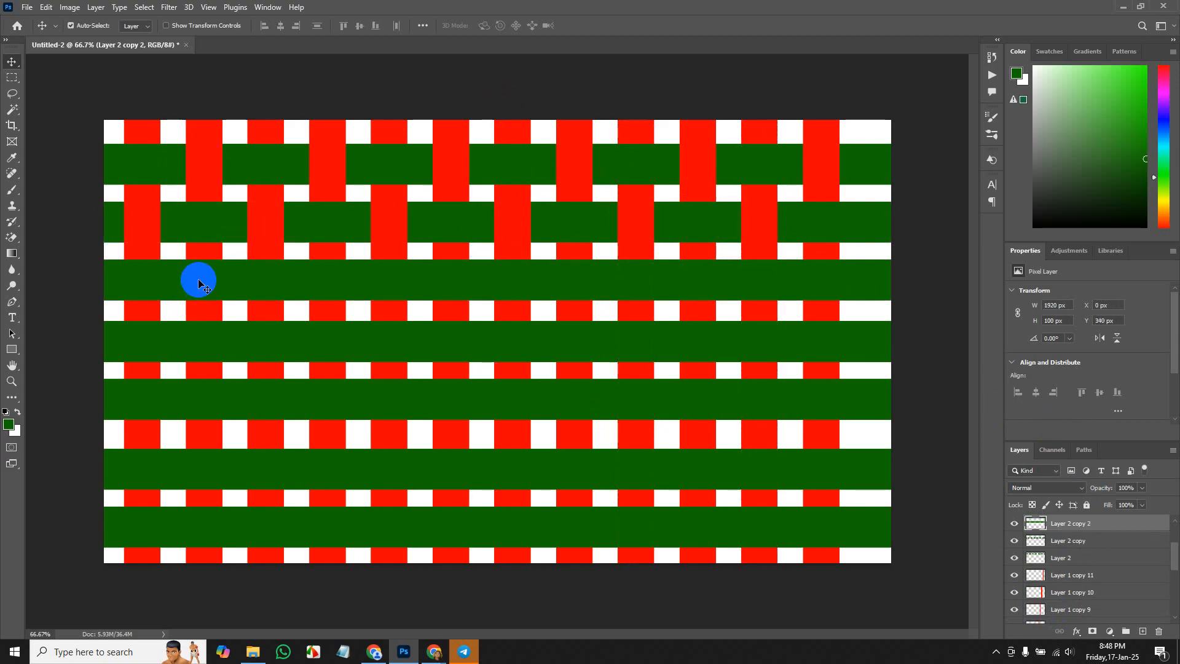
pyautogui.press('Delete')
pyautogui.click(182, 337)
pyautogui.press('Delete')
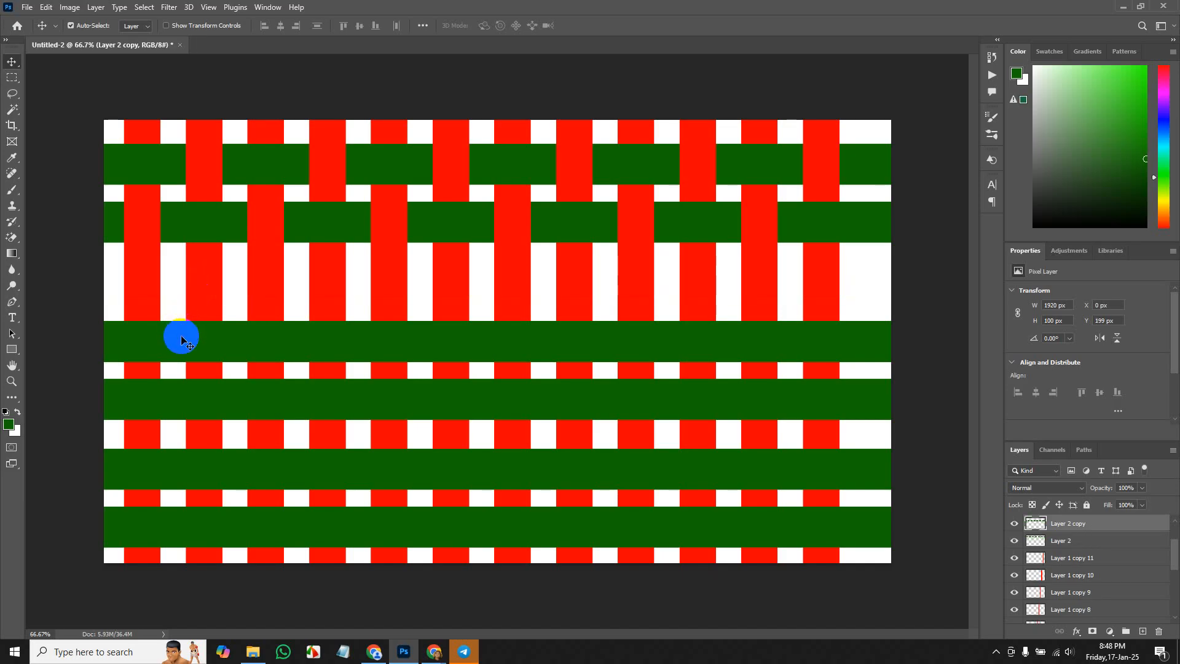
pyautogui.click(182, 394)
pyautogui.press('Delete')
pyautogui.click(185, 460)
pyautogui.press('Delete')
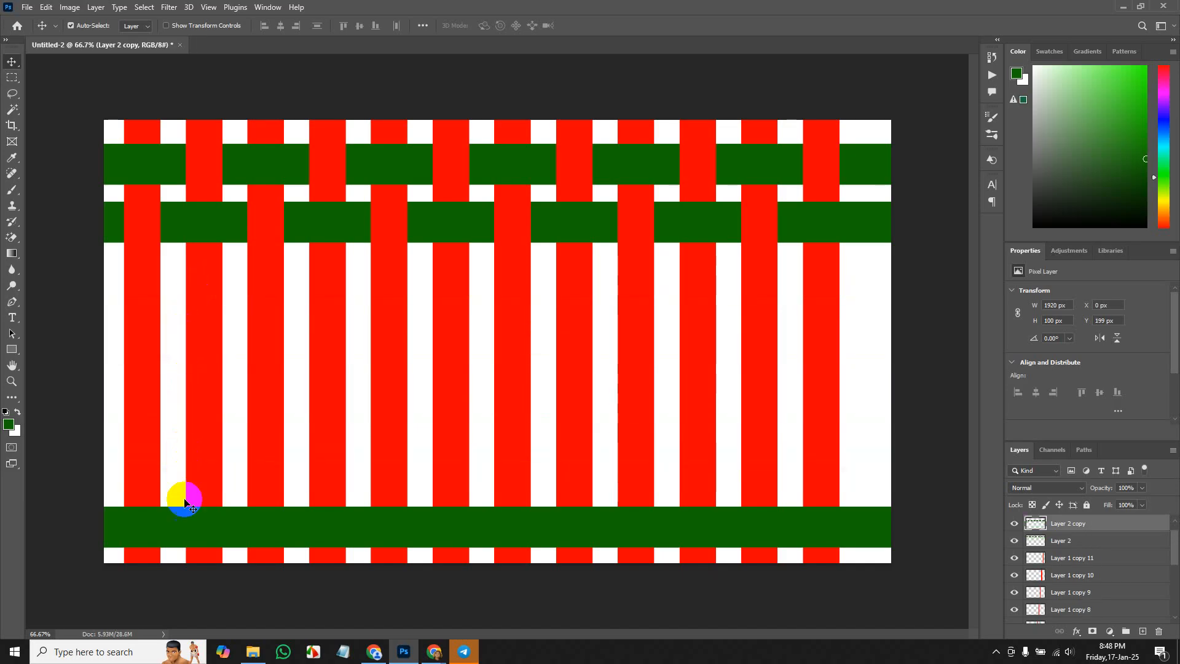
pyautogui.click(186, 531)
pyautogui.press('Delete')
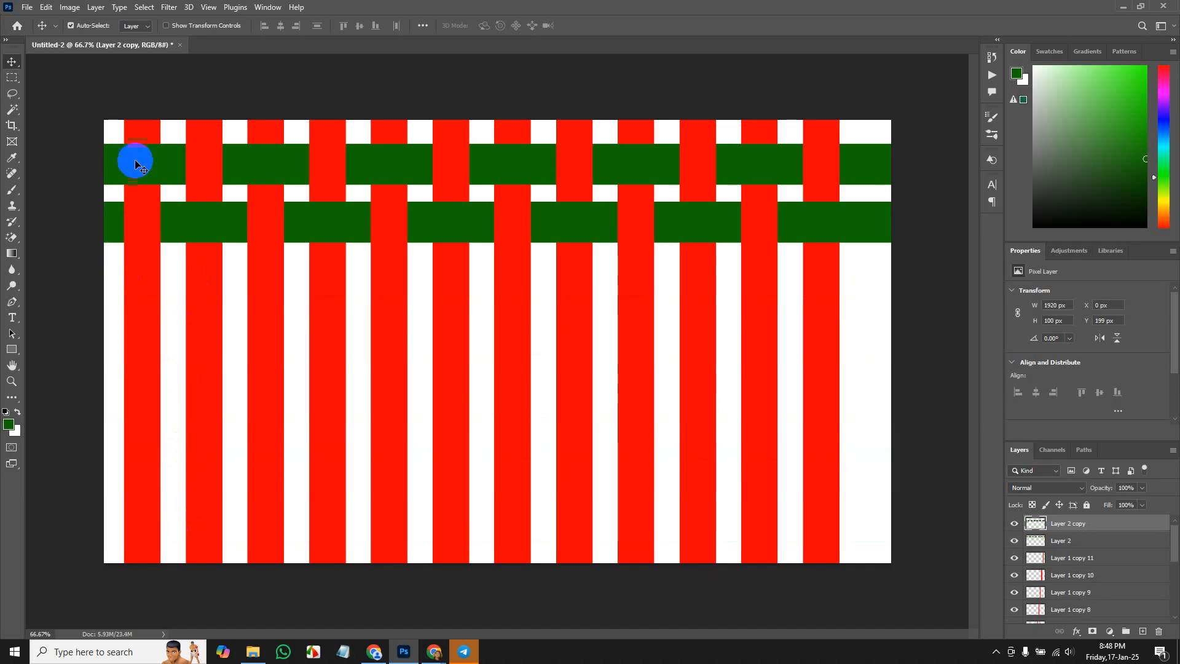
# With Auto-Select off, duplicate Layer 2 and Layer 2 copy together three times down the canvas to fill it with the weave.
pyautogui.click(136, 166)
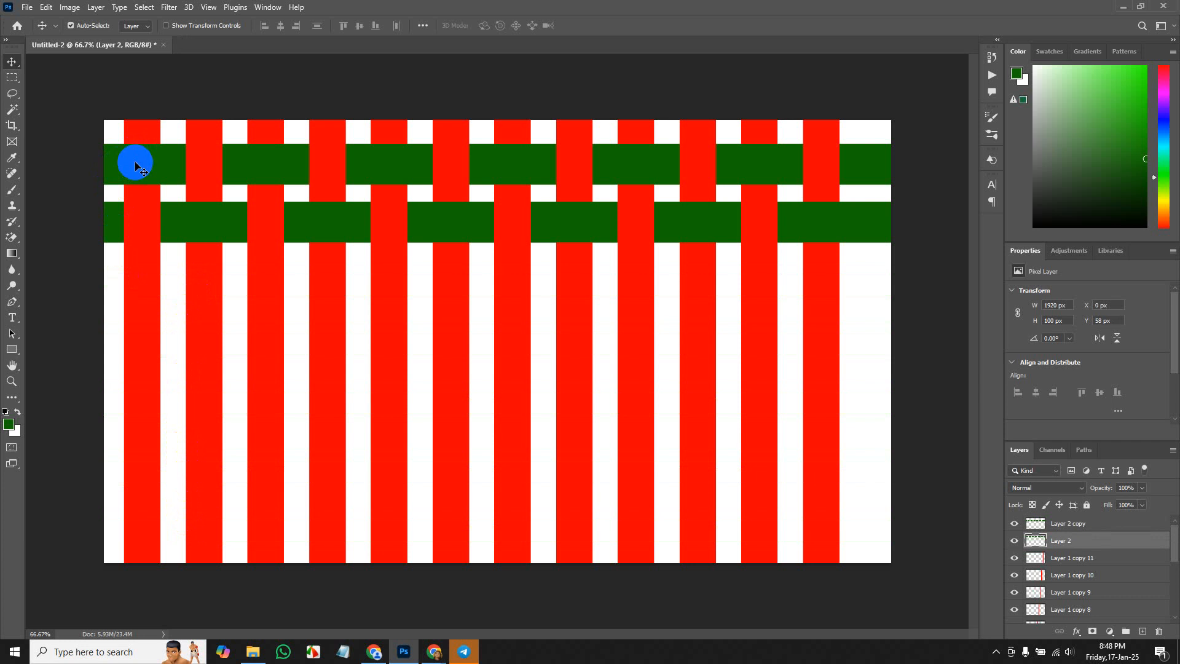
pyautogui.click(919, 580)
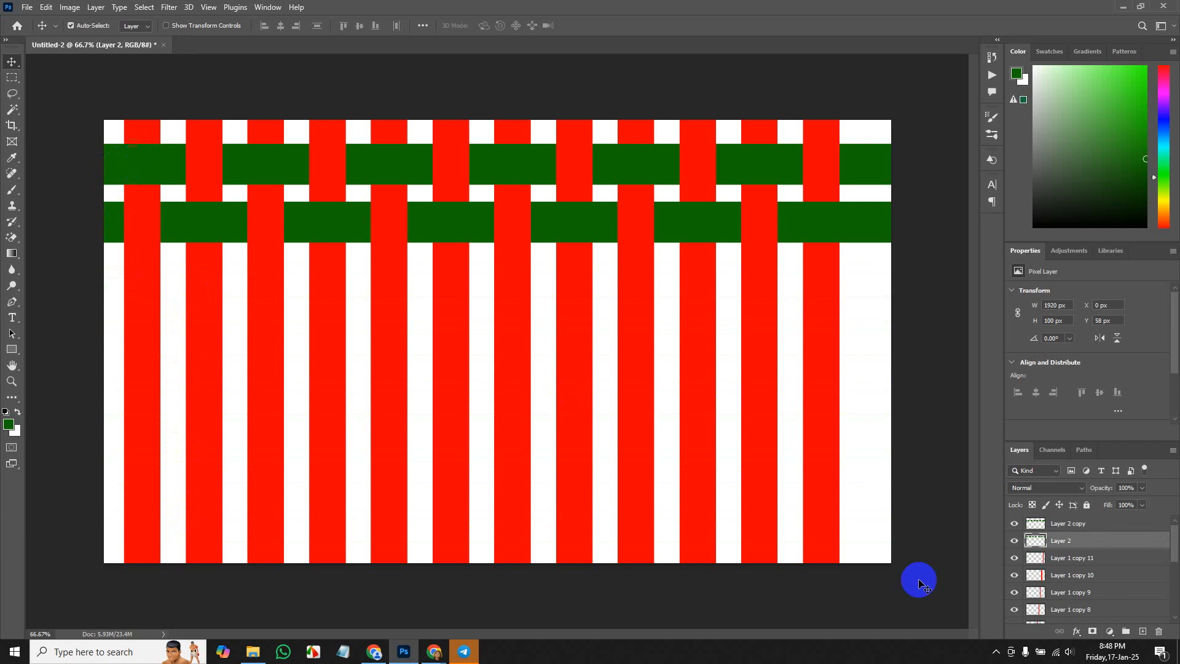
pyautogui.keyDown('shift'); pyautogui.click(1089, 525); pyautogui.keyUp('shift')
pyautogui.click(91, 26)
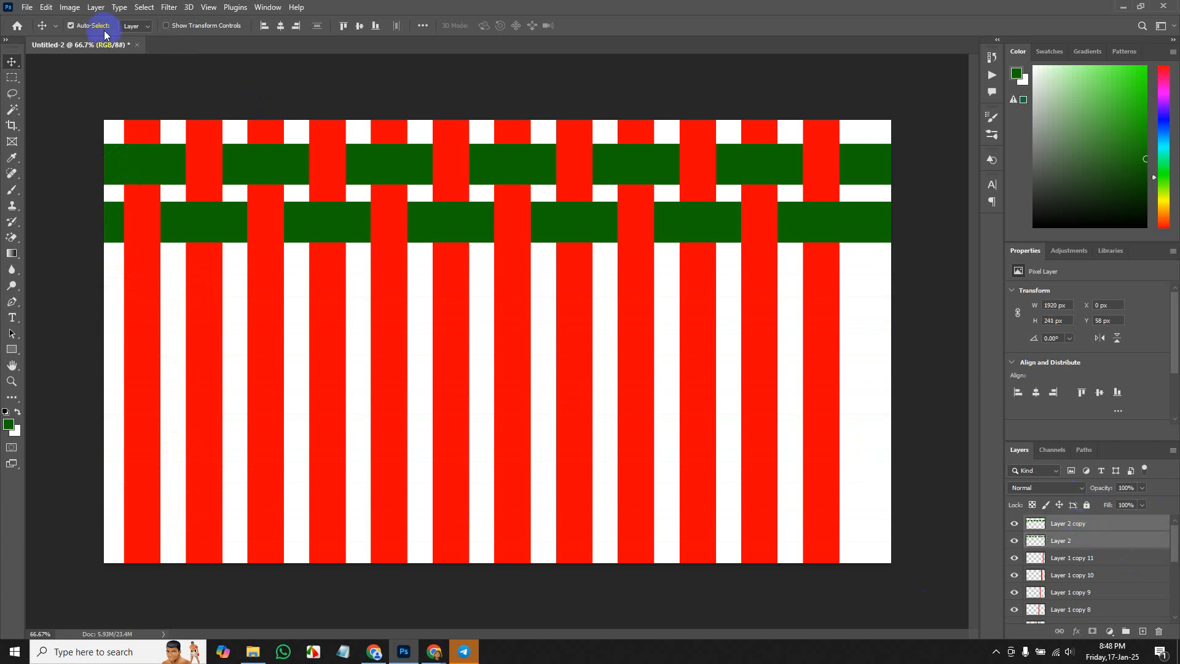
pyautogui.click(70, 25)
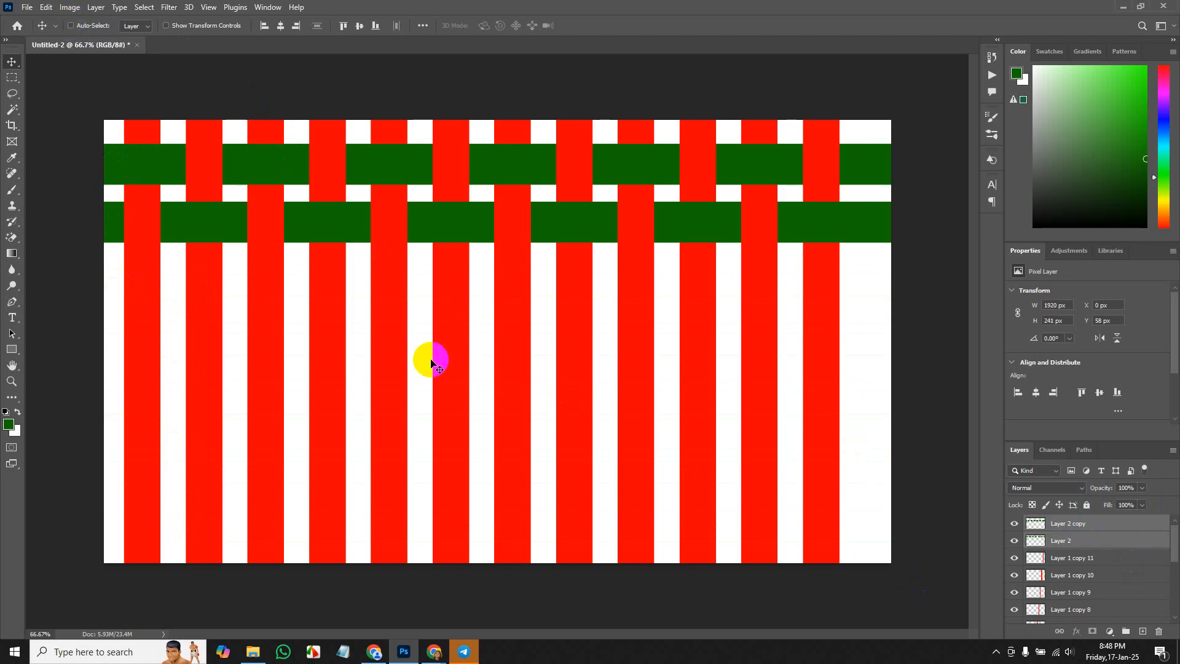
pyautogui.moveTo(329, 219); pyautogui.dragTo(343, 467)
pyautogui.moveTo(343, 467); pyautogui.dragTo(346, 585)
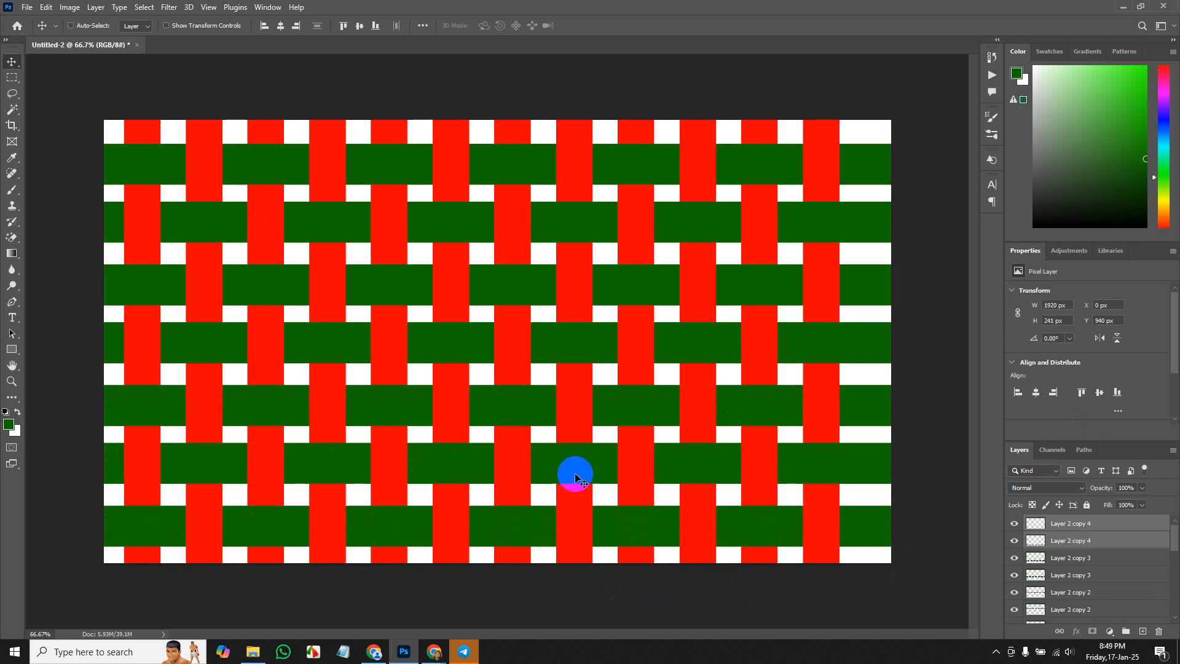
pyautogui.hotkey('ctrl', 'n')
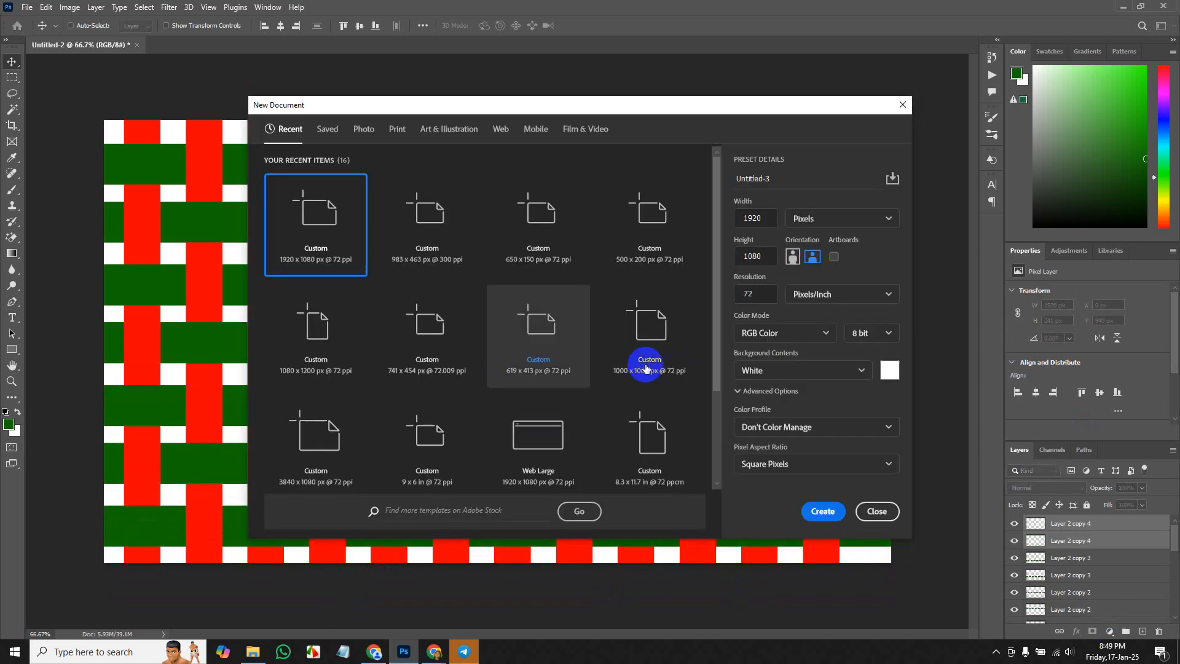
pyautogui.click(823, 510)
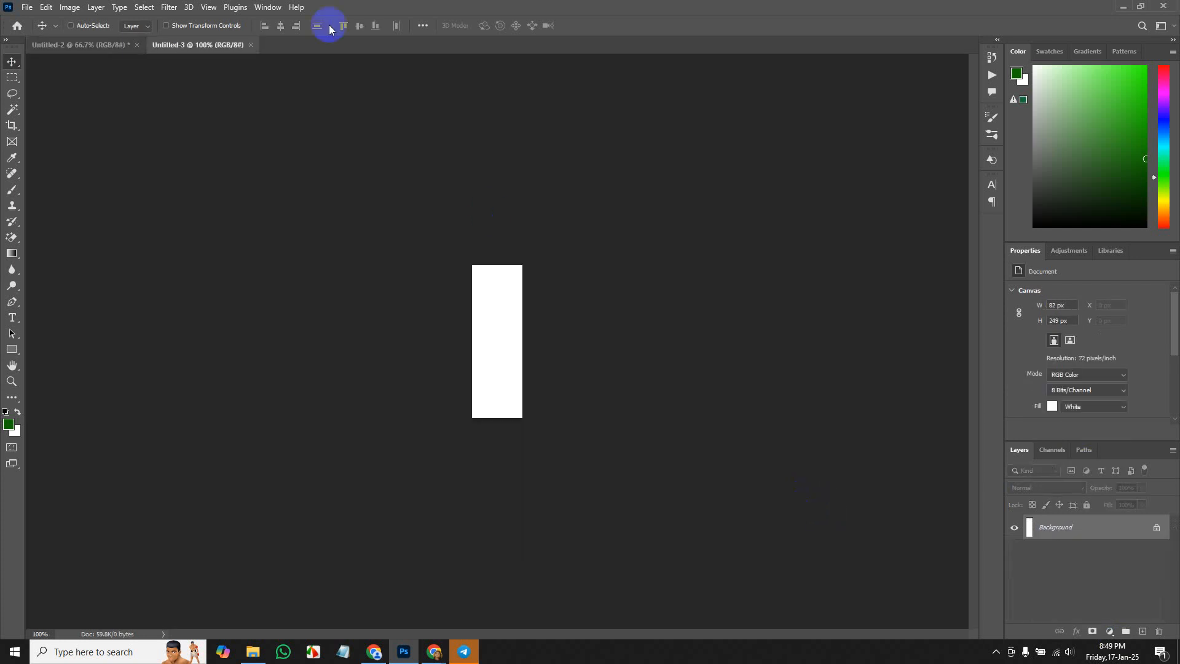
pyautogui.click(251, 45)
pyautogui.keyDown('ctrl'); pyautogui.click(656, 247); pyautogui.keyUp('ctrl')
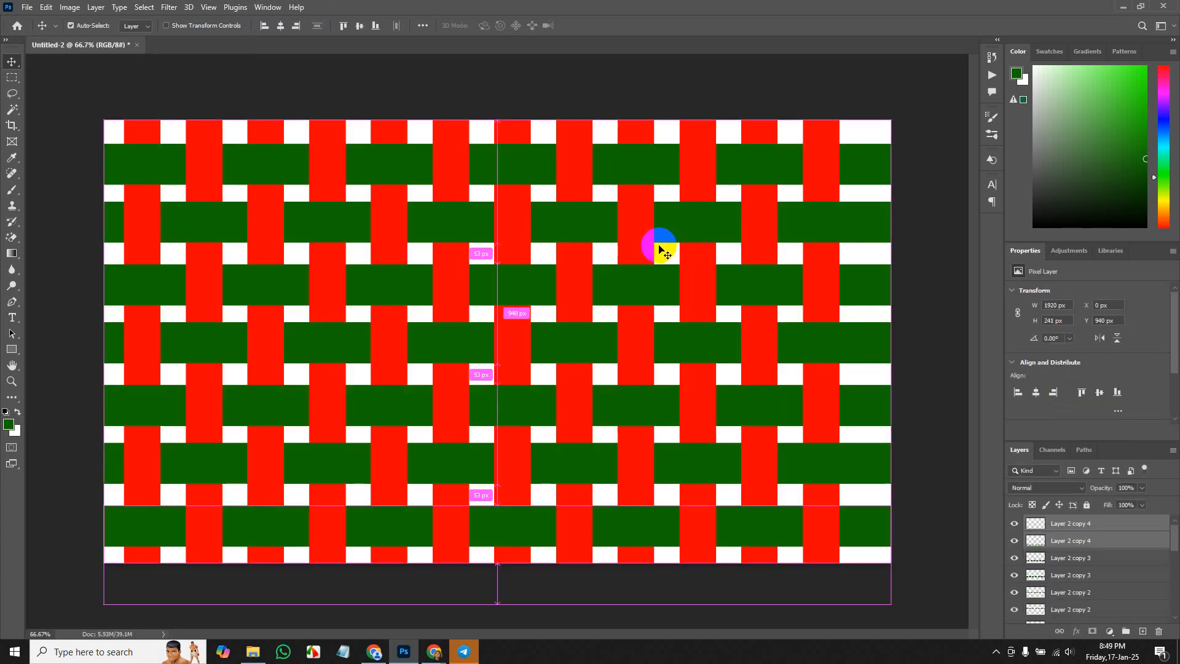
# Create a new 1920 x 1080 px document at 72 ppi with a white background.
pyautogui.hotkey('ctrl', 'n')
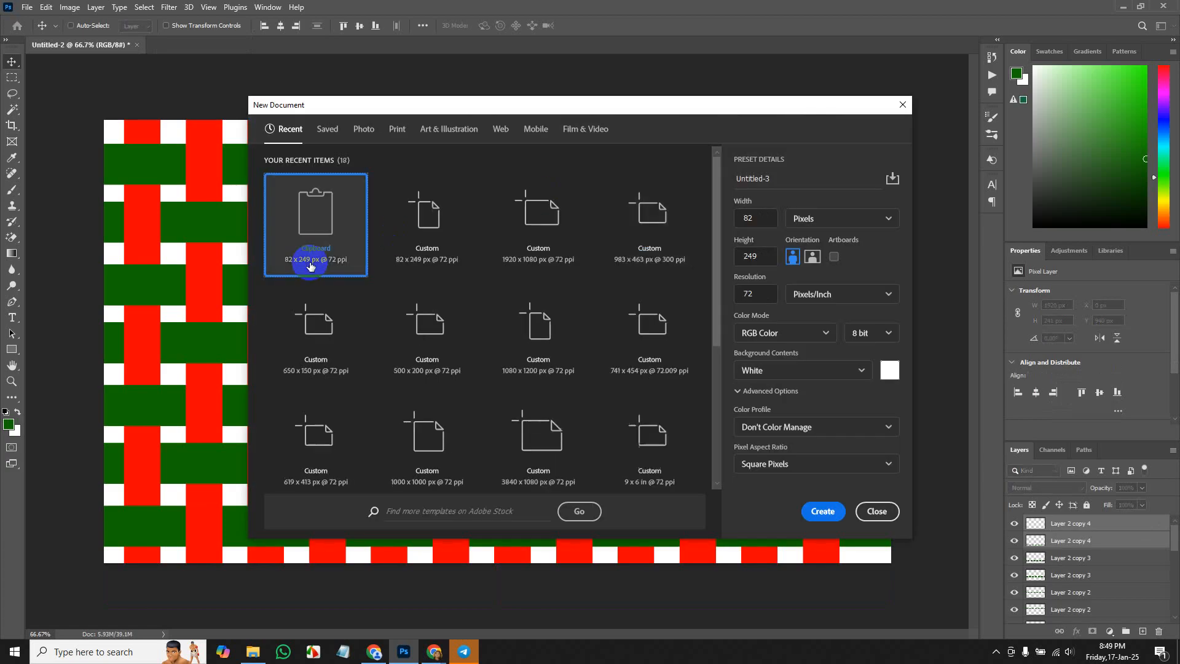
pyautogui.click(565, 232)
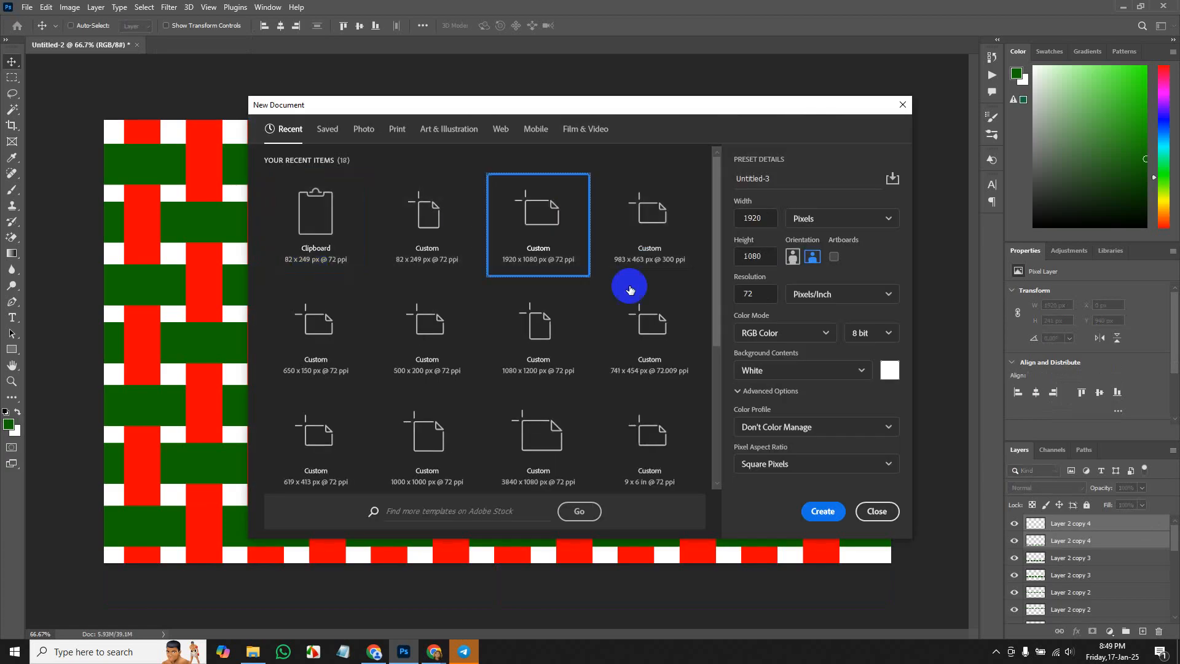
pyautogui.click(838, 511)
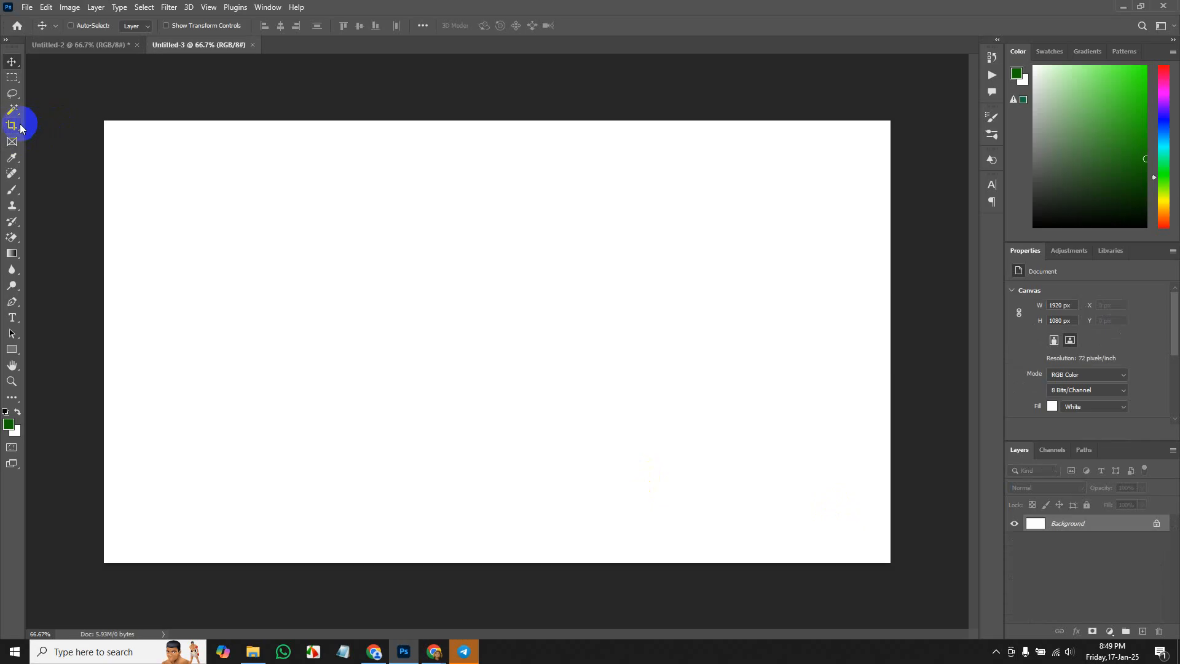
# Crop about 723 px off the upper part of the blank white canvas, keeping its full width.
pyautogui.moveTo(13, 125); pyautogui.dragTo(74, 126)
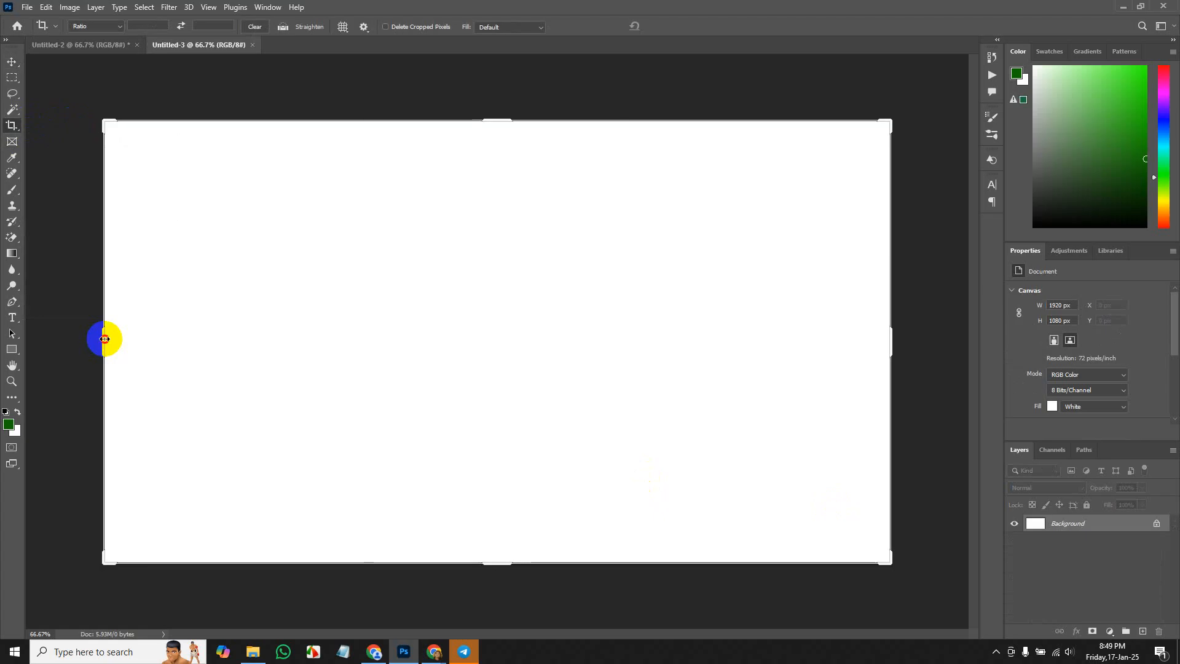
pyautogui.click(104, 339)
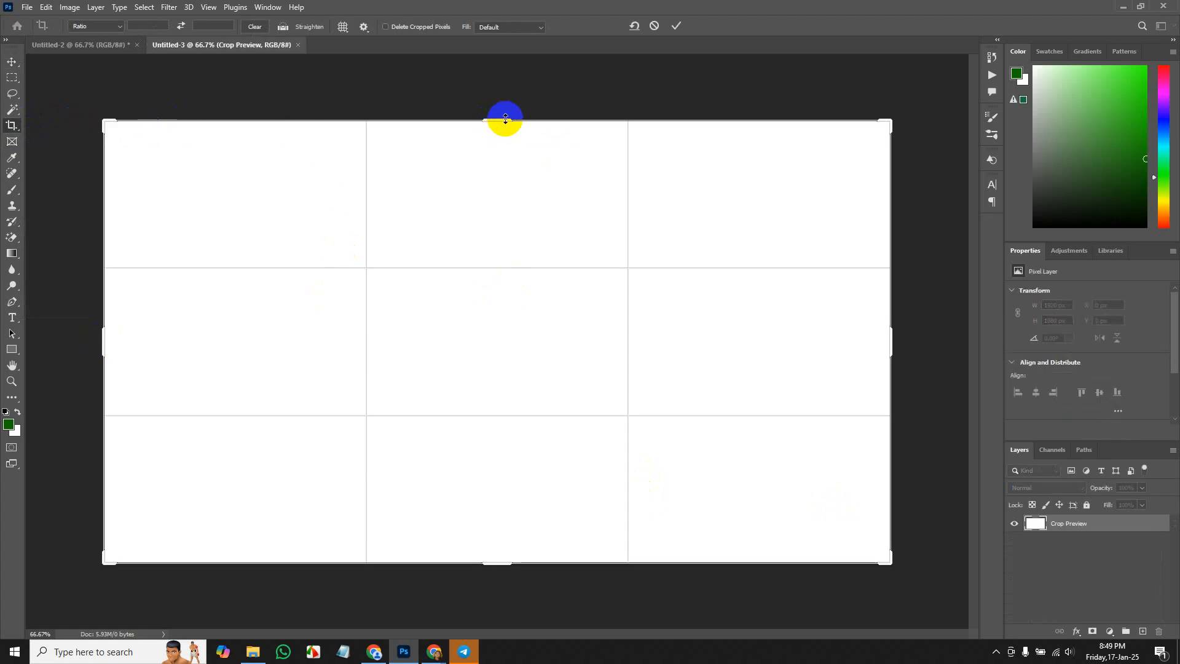
pyautogui.moveTo(506, 118); pyautogui.dragTo(504, 269)
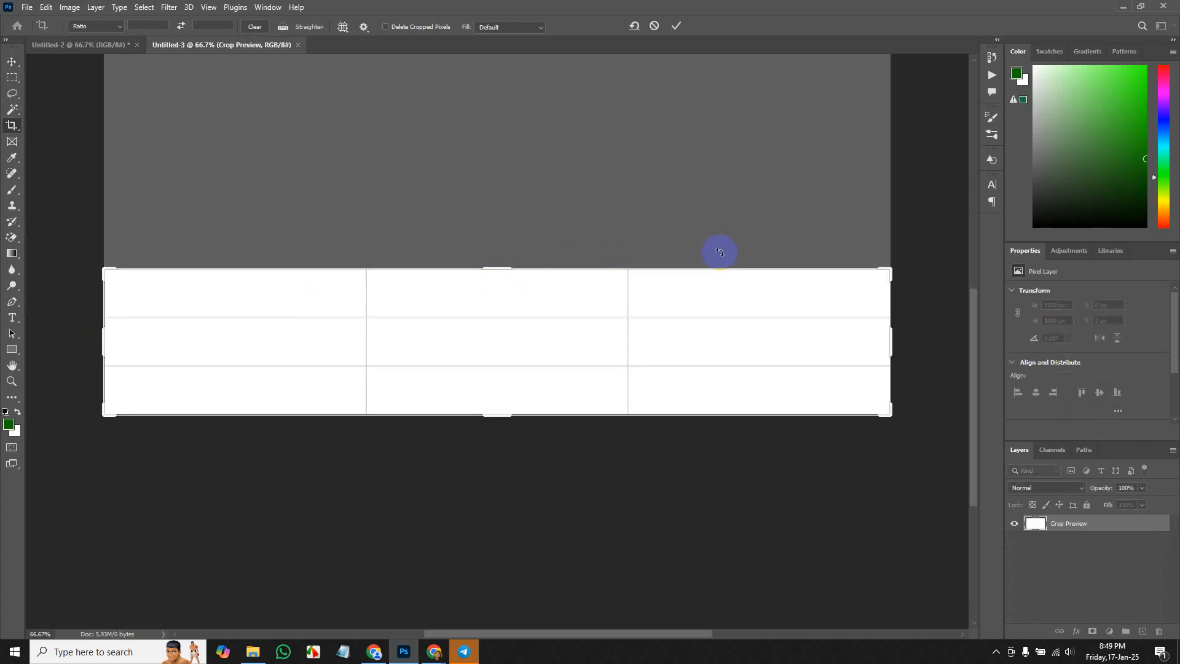
pyautogui.press('Return')
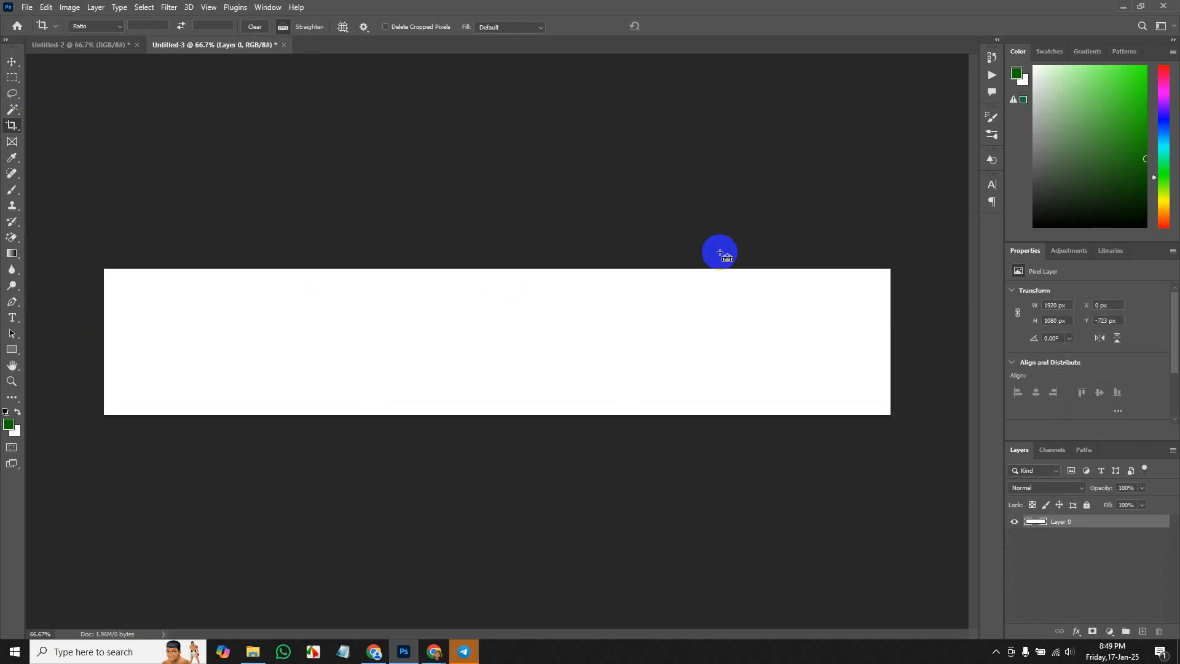
# Open the photo 01711_diviningrod_1440x900.jpg from the Class-03 folder.
pyautogui.click(28, 7)
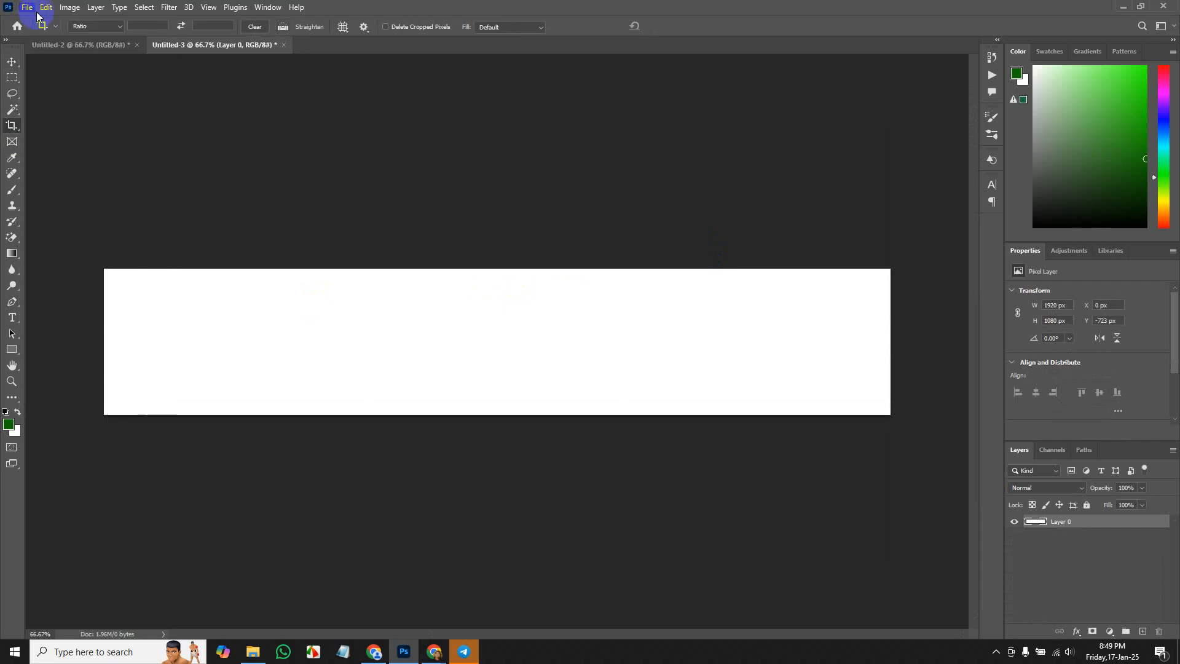
pyautogui.click(29, 31)
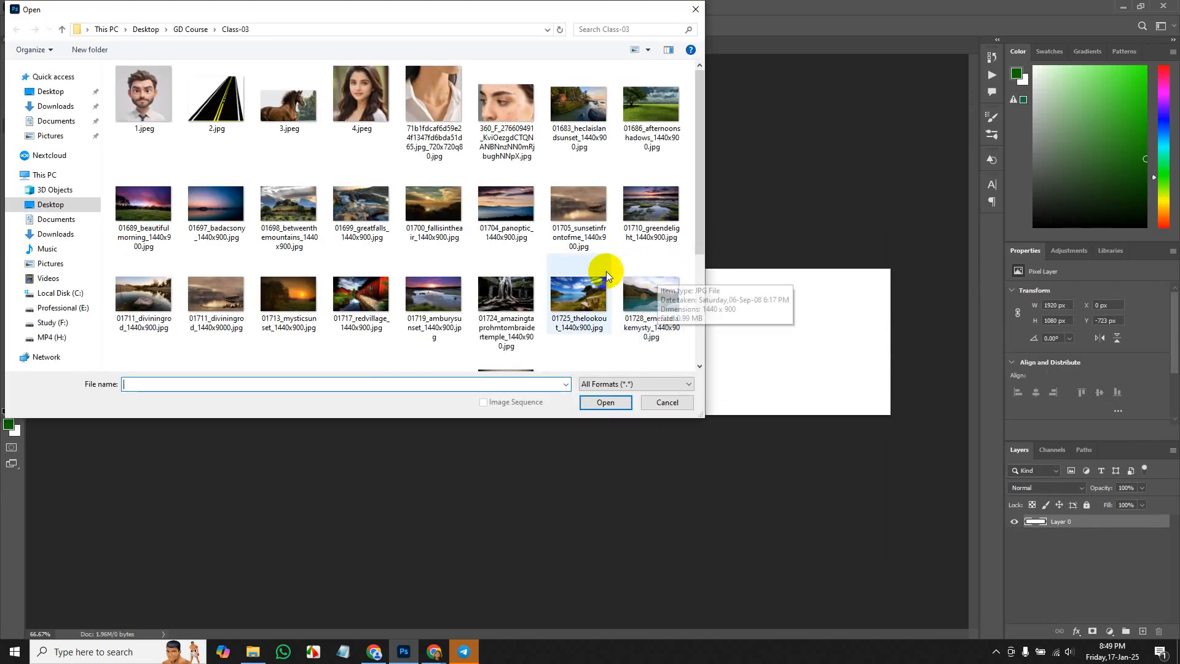
pyautogui.click(276, 297)
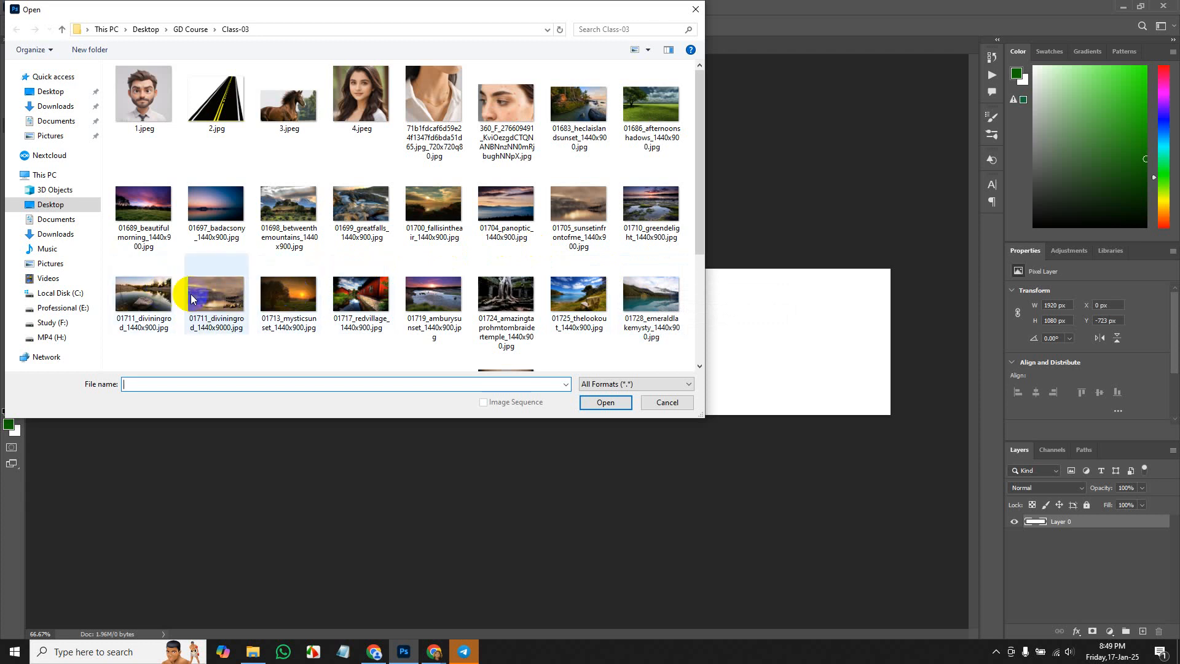
pyautogui.doubleClick(152, 290)
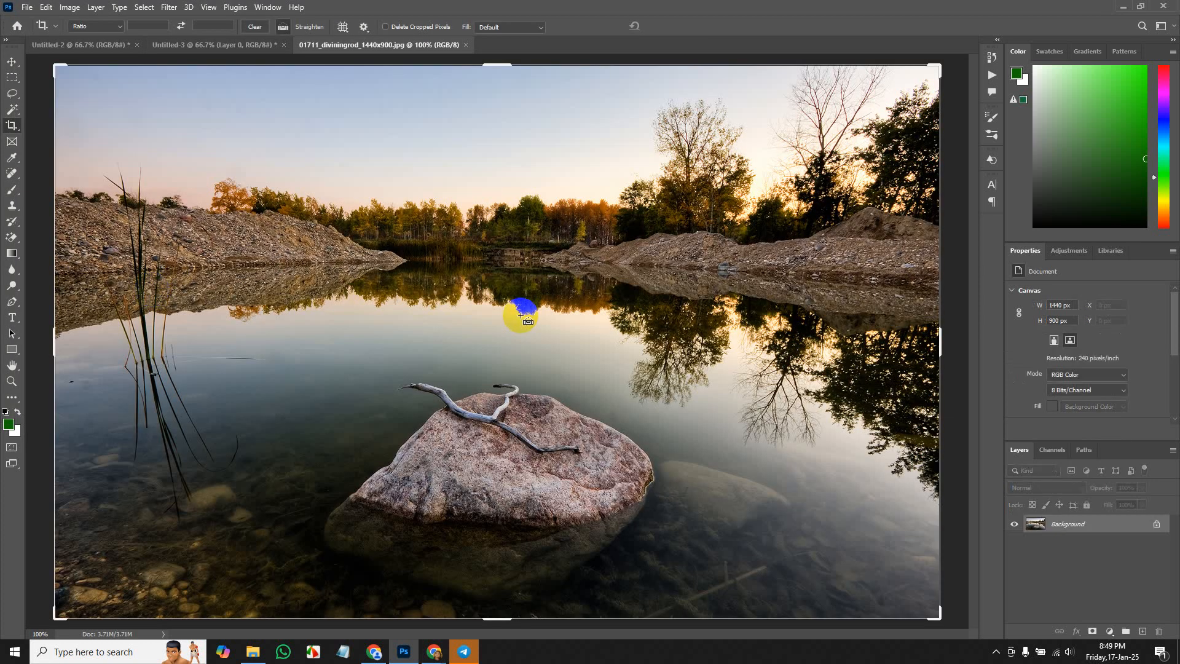
# Crop the lake photo's lower and upper edges to a wide strip across the treeline, and revert the image.
pyautogui.hotkey('ctrl', '-')
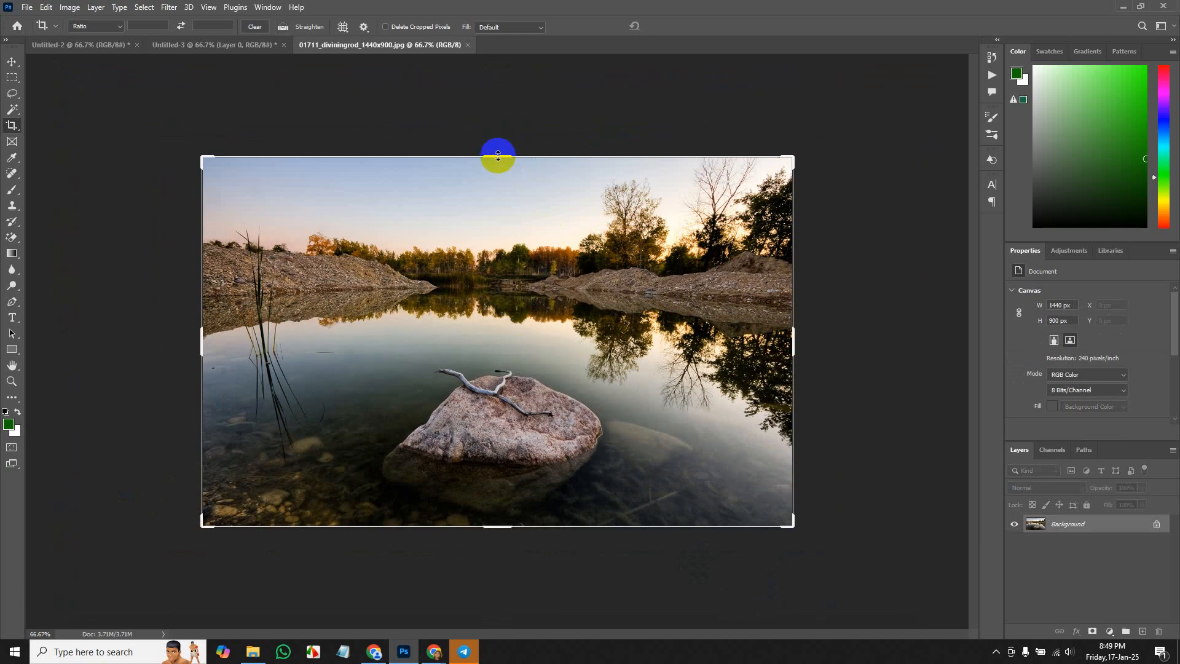
pyautogui.moveTo(494, 526); pyautogui.dragTo(496, 455)
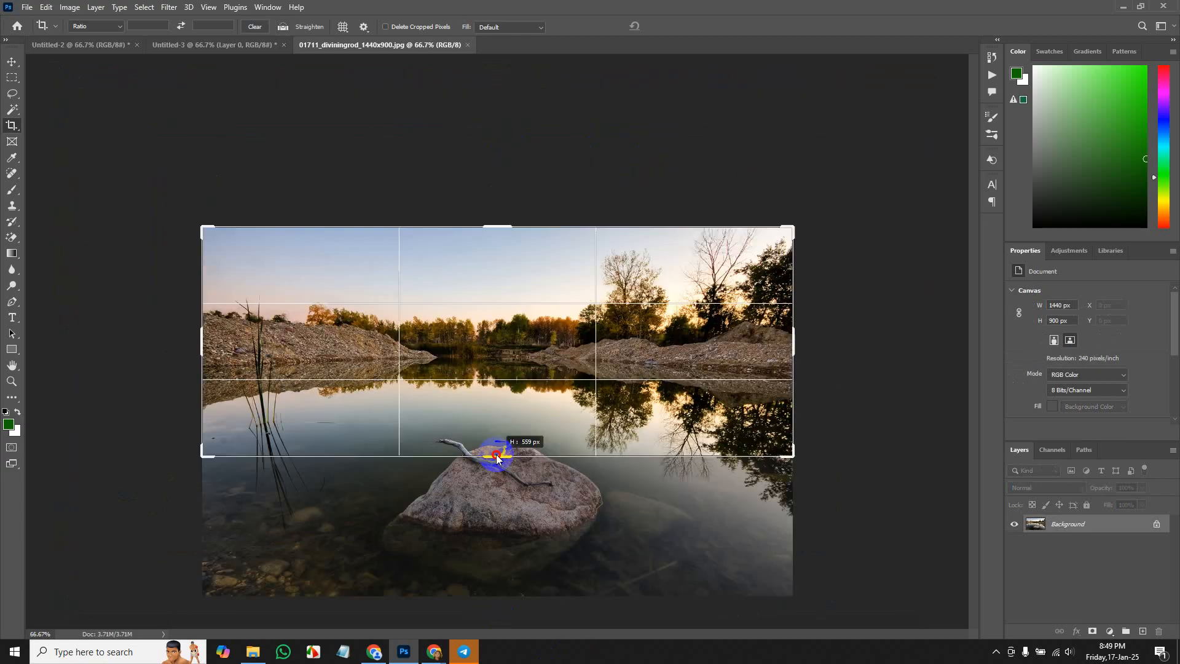
pyautogui.moveTo(488, 230); pyautogui.dragTo(489, 260)
pyautogui.press('Return')
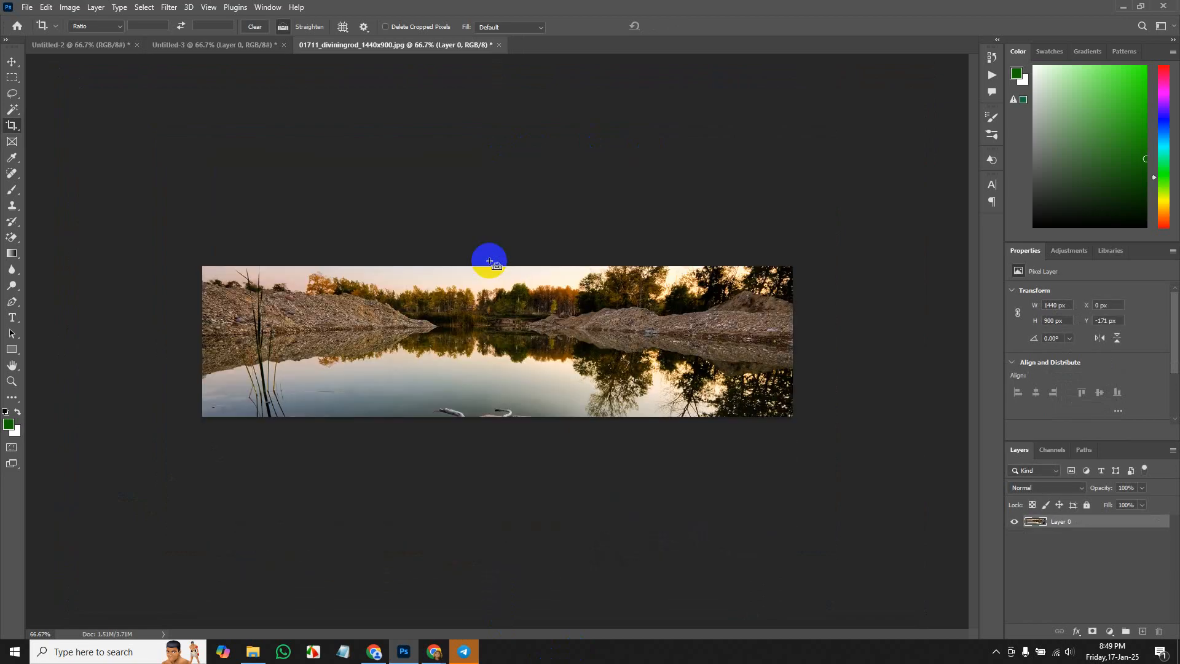
pyautogui.press('F12')
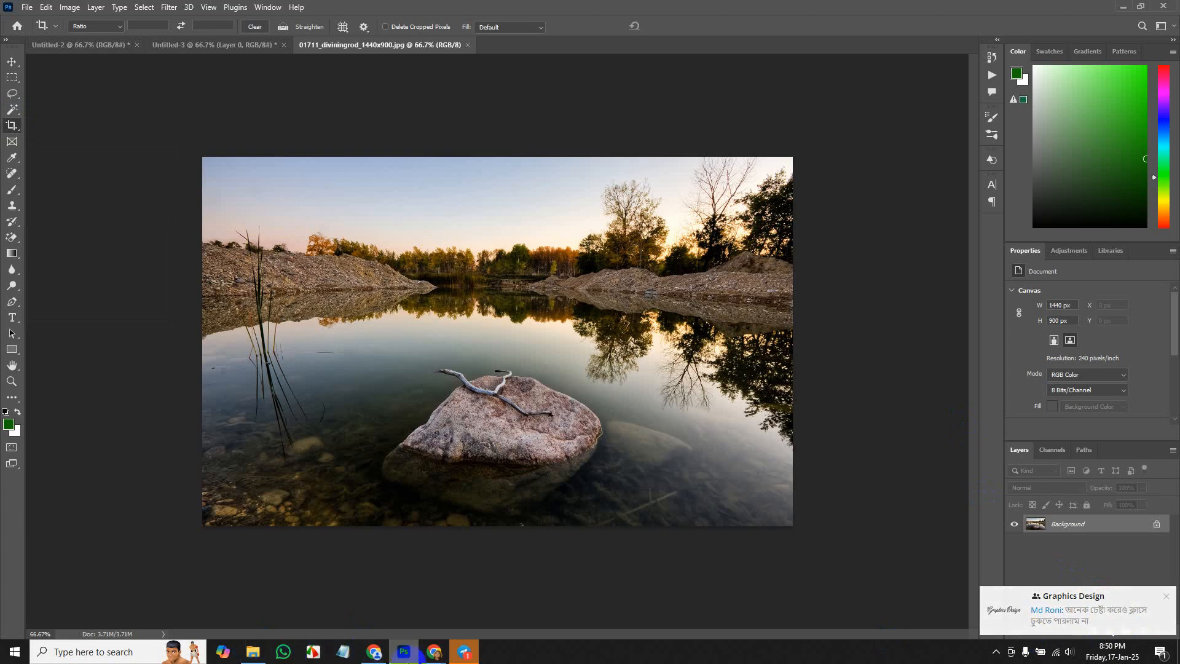
# Switch to the Google Meet call, check the raised hands and participant list, and return to Photoshop.
pyautogui.moveTo(435, 651)
pyautogui.click(382, 591)
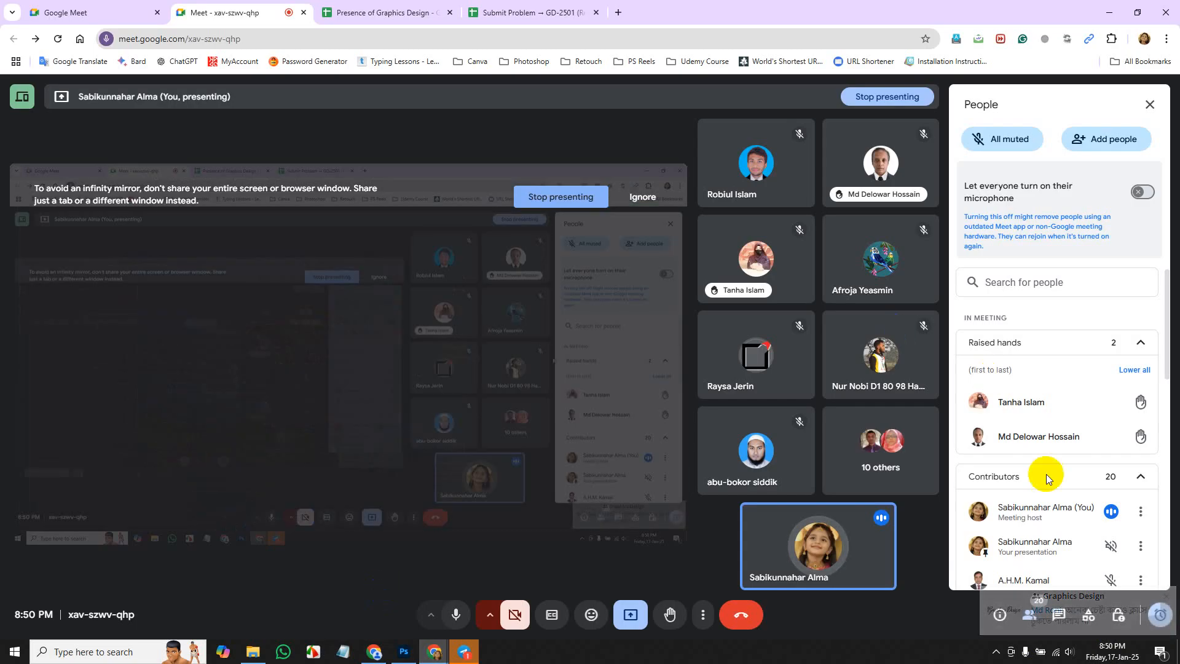
pyautogui.scroll(-2, 1075, 366)
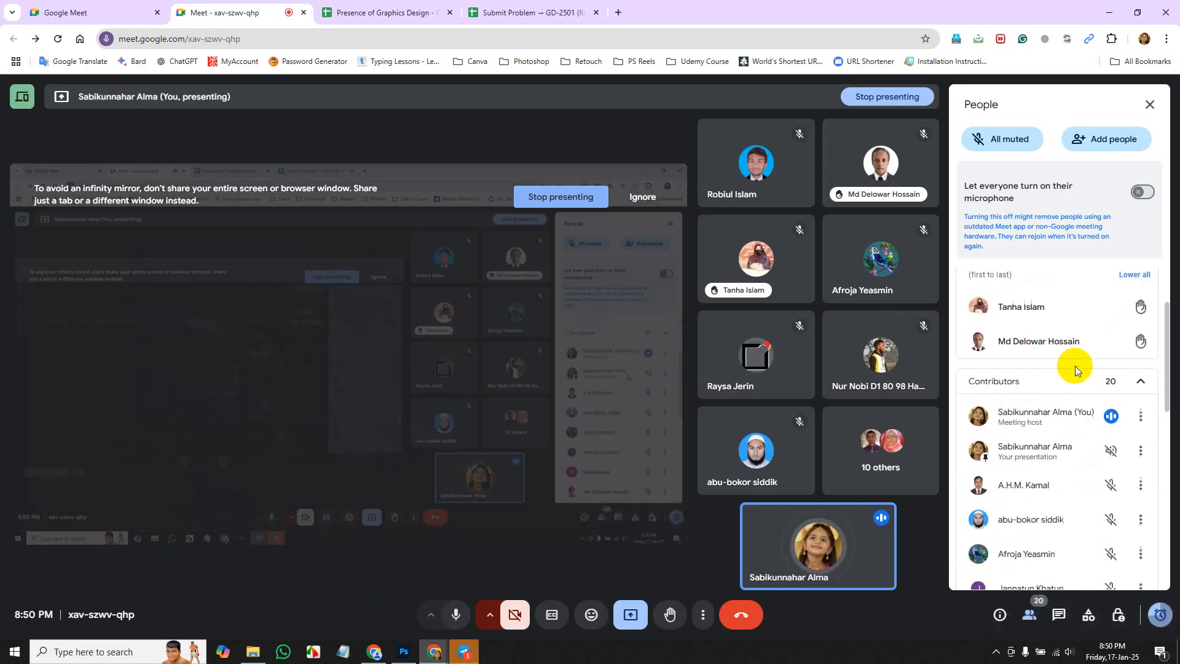
pyautogui.scroll(2, 1075, 366)
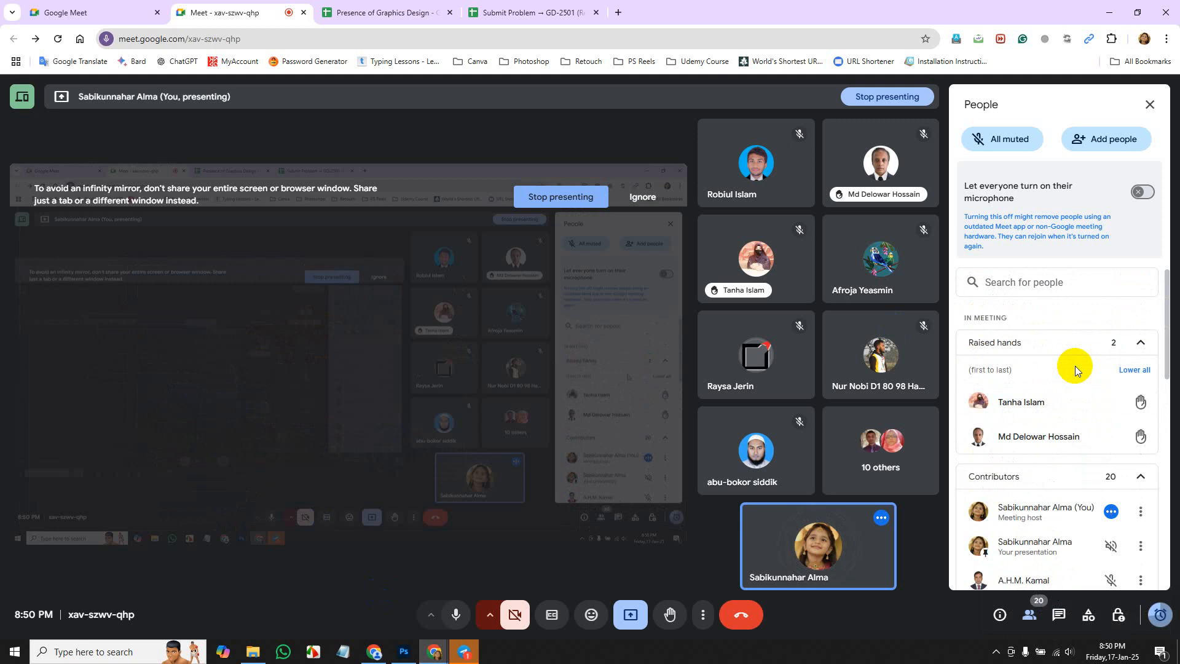
pyautogui.scroll(-8, 1075, 366)
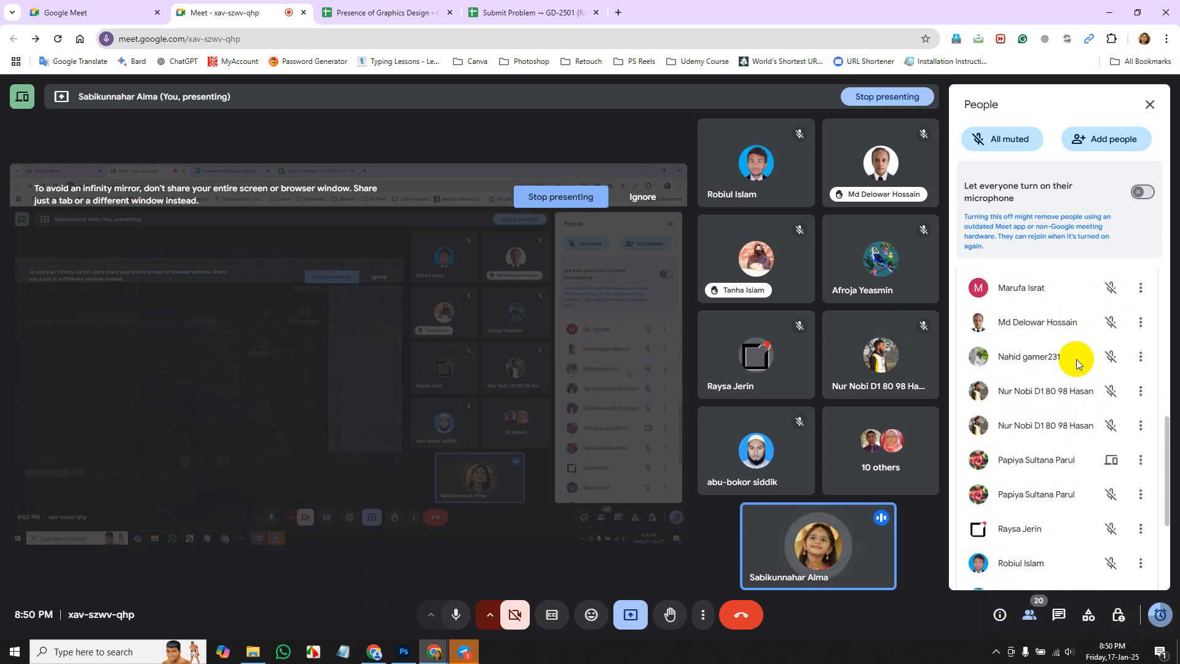
pyautogui.scroll(5, 1076, 359)
pyautogui.click(407, 646)
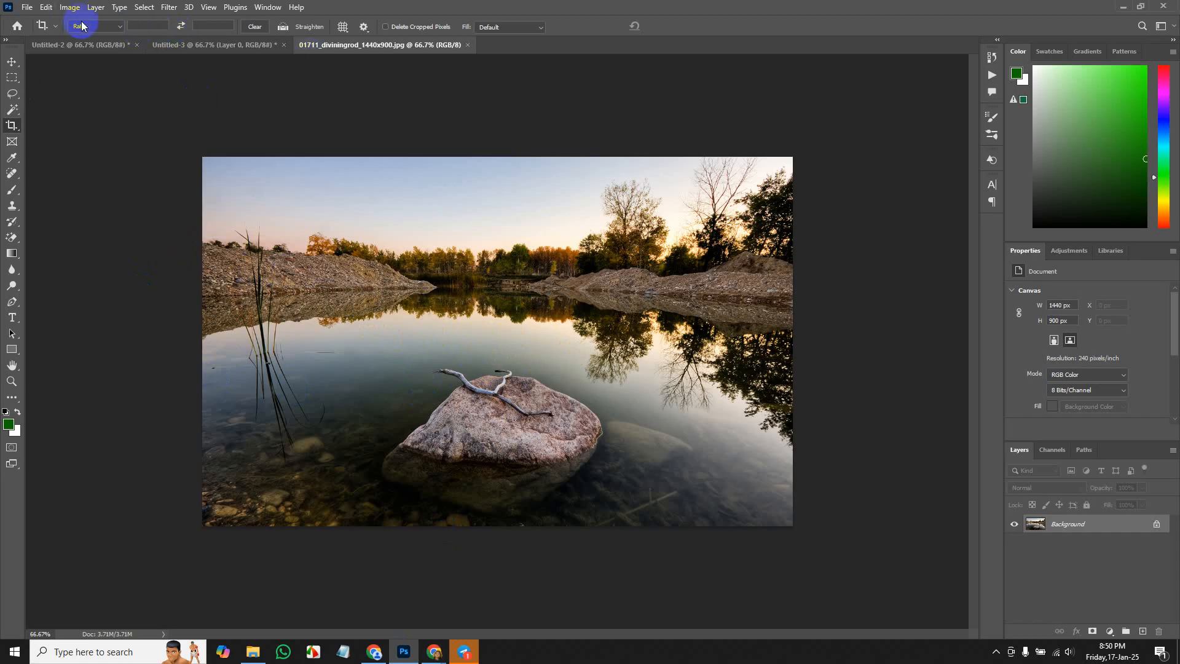
# Crop the lake photo to an 800 by 300 ratio at full width, keeping the cropped pixels.
pyautogui.click(152, 25)
pyautogui.write('800')
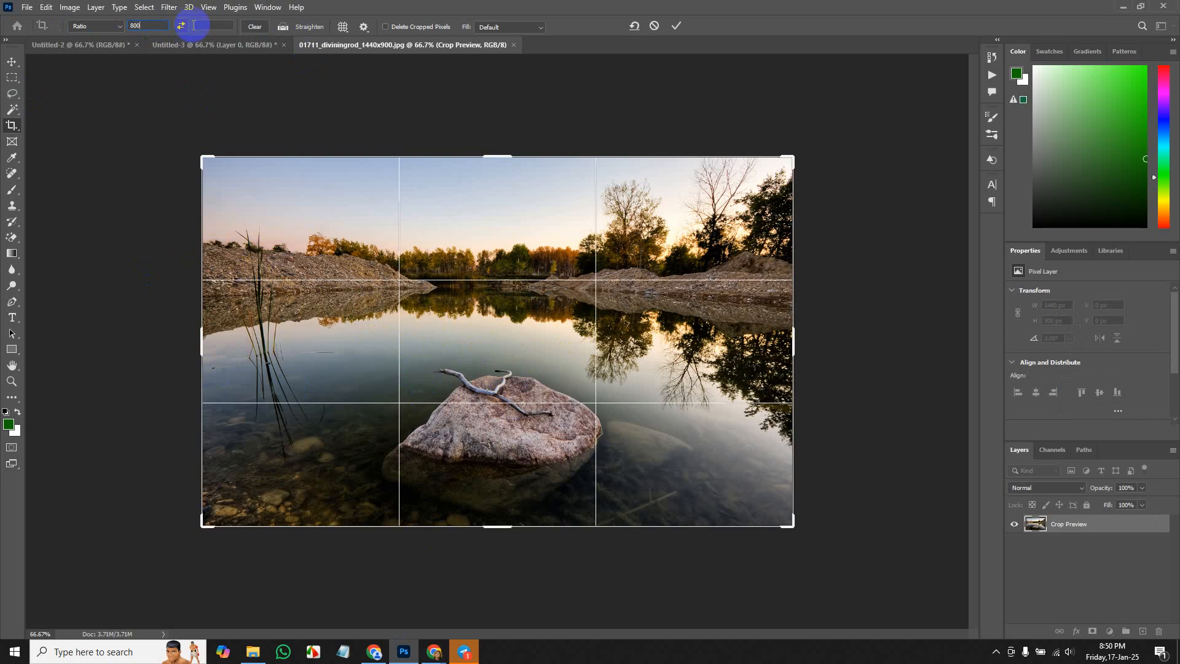
pyautogui.click(213, 25)
pyautogui.write('300')
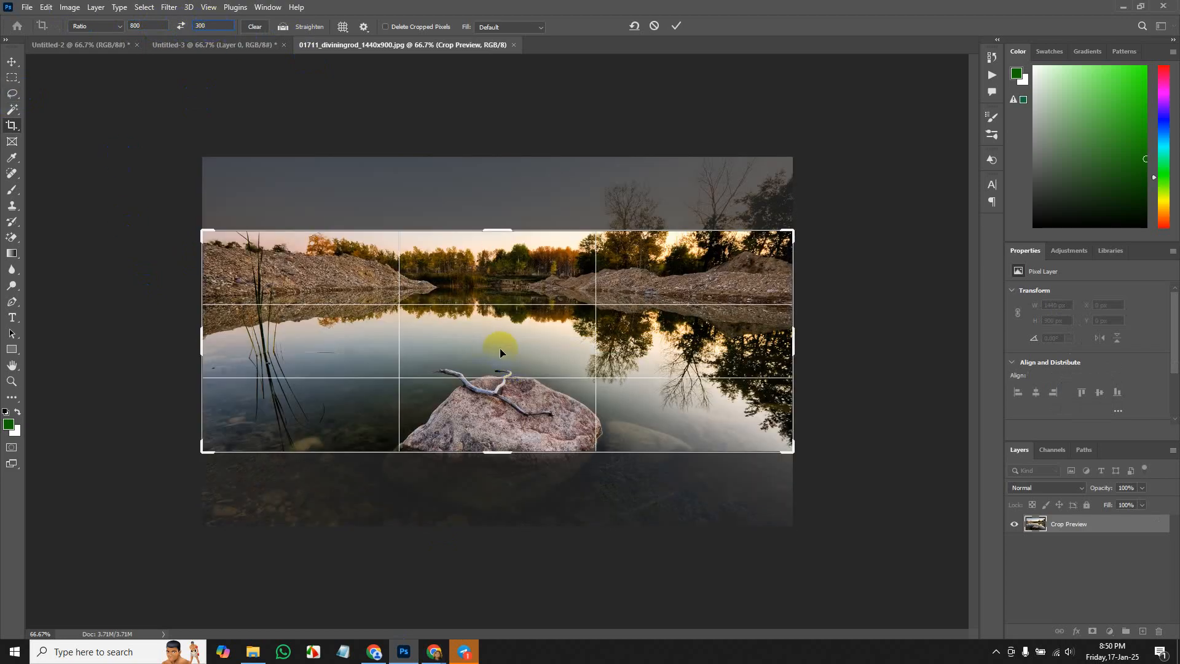
pyautogui.moveTo(505, 337)
pyautogui.mouseDown()
pyautogui.moveTo(509, 308)
pyautogui.moveTo(498, 385)
pyautogui.moveTo(515, 323)
pyautogui.moveTo(498, 319)
pyautogui.moveTo(507, 330)
pyautogui.mouseUp()
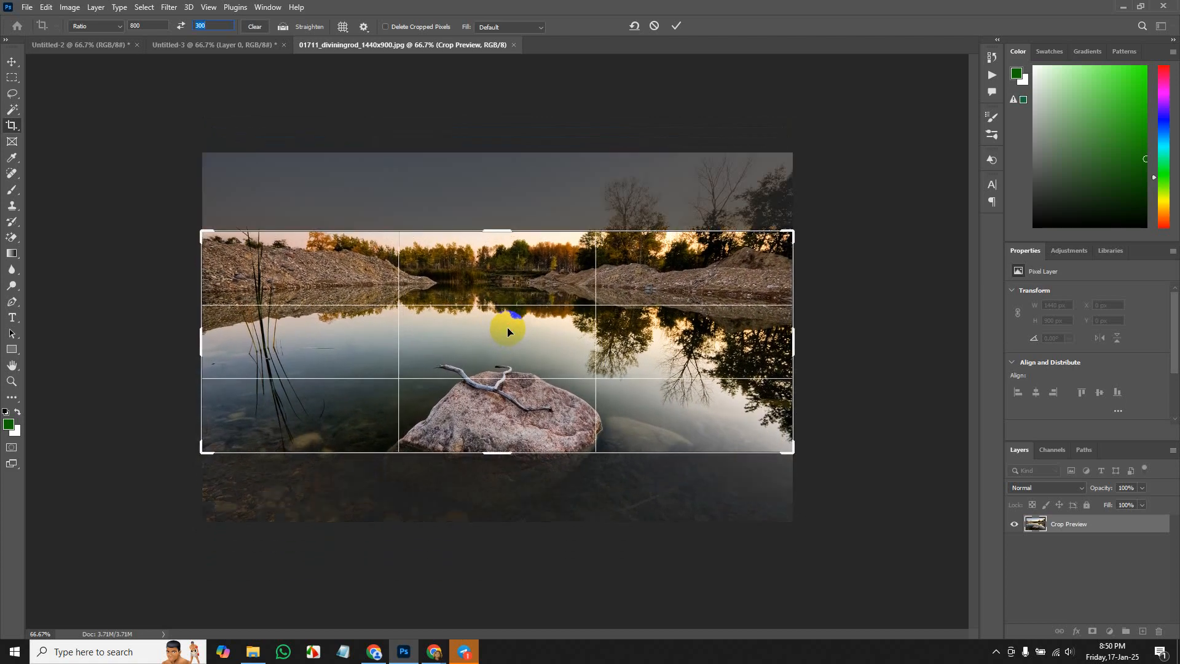
pyautogui.doubleClick(584, 386)
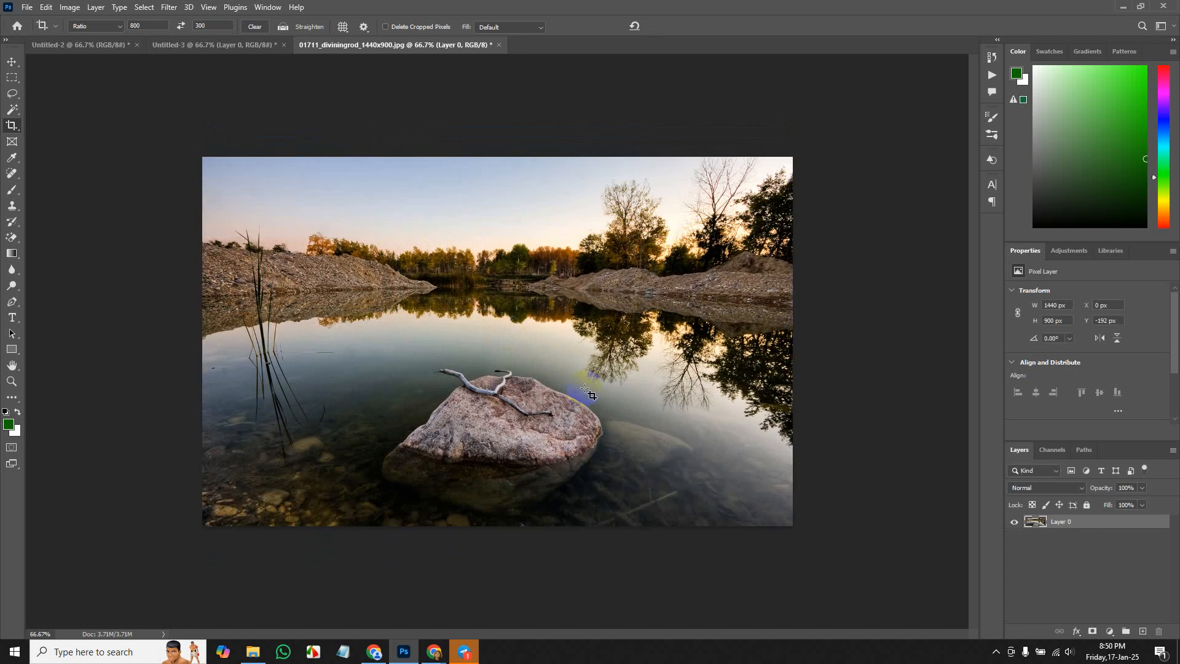
pyautogui.click(209, 424)
pyautogui.click(592, 333)
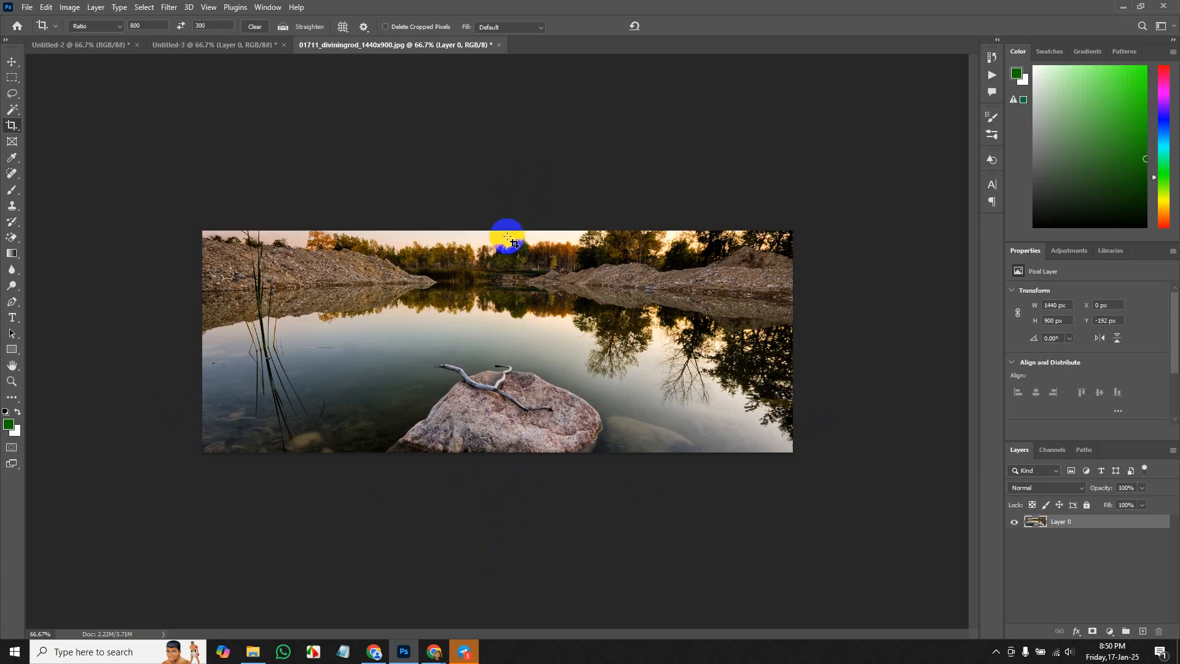
# Reframe the cropped lake photo to bring back more sky above the treeline, apply it, and undo the crops.
pyautogui.click(12, 62)
pyautogui.click(11, 126)
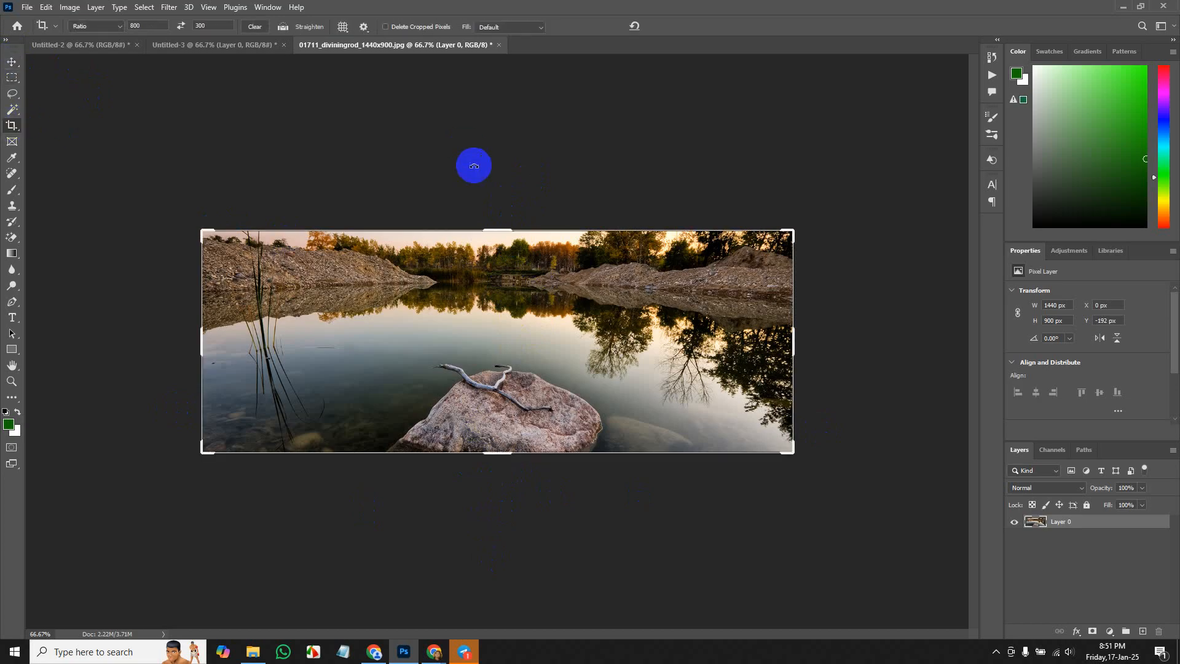
pyautogui.click(499, 230)
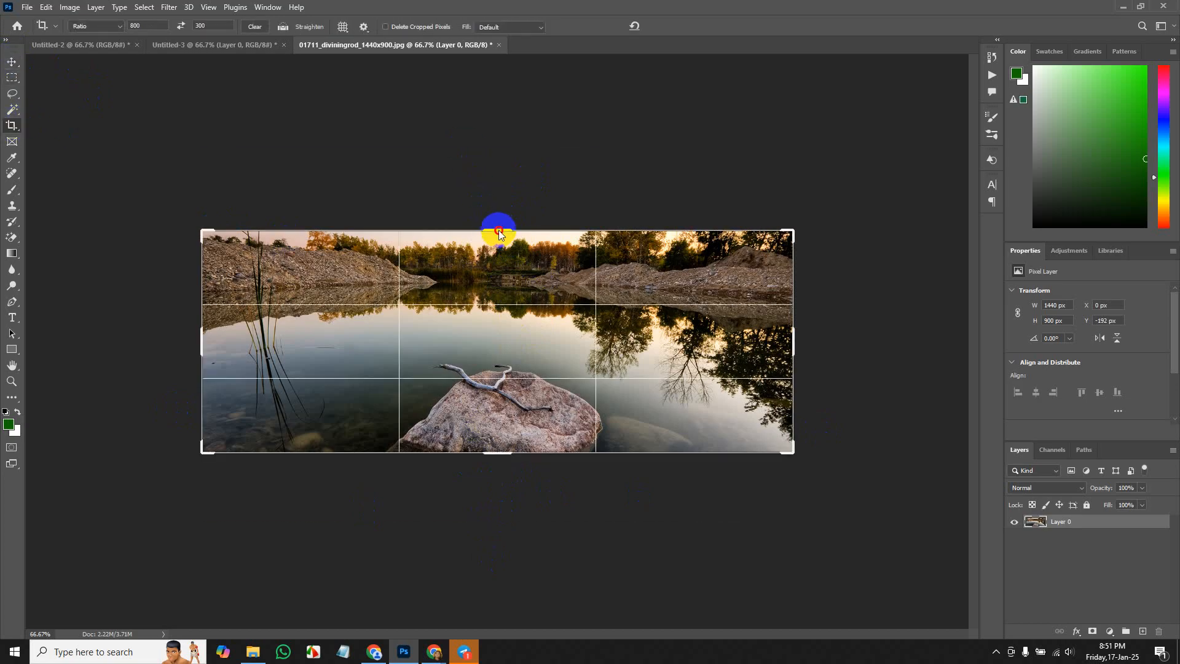
pyautogui.moveTo(499, 242); pyautogui.dragTo(508, 322)
pyautogui.press('Return')
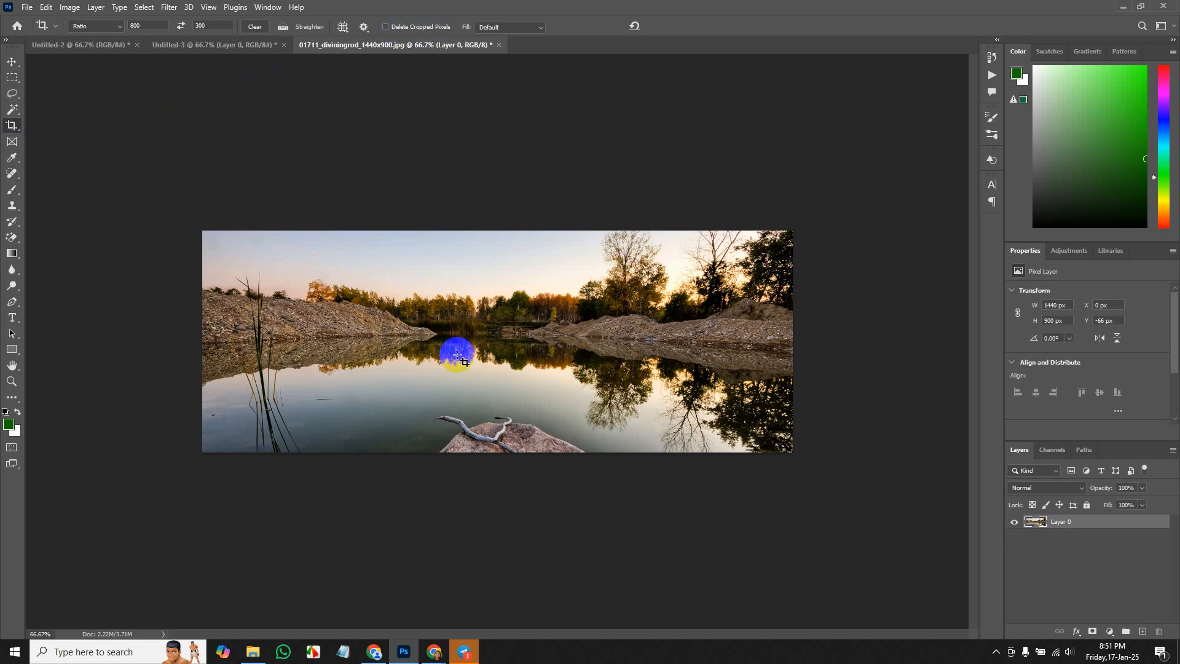
pyautogui.hotkey('ctrl', 'z')
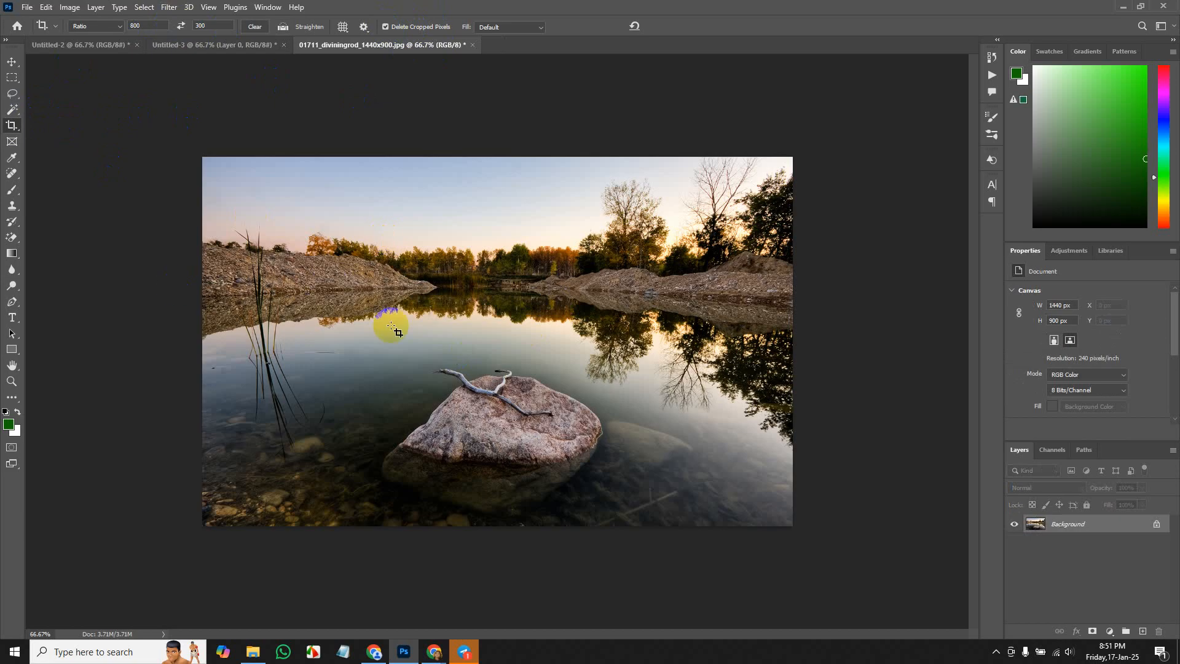
# Crop the lake photo to the 800 by 300 ratio with cropped pixels deleted, shifting the photo slightly down within the frame.
pyautogui.click(16, 69)
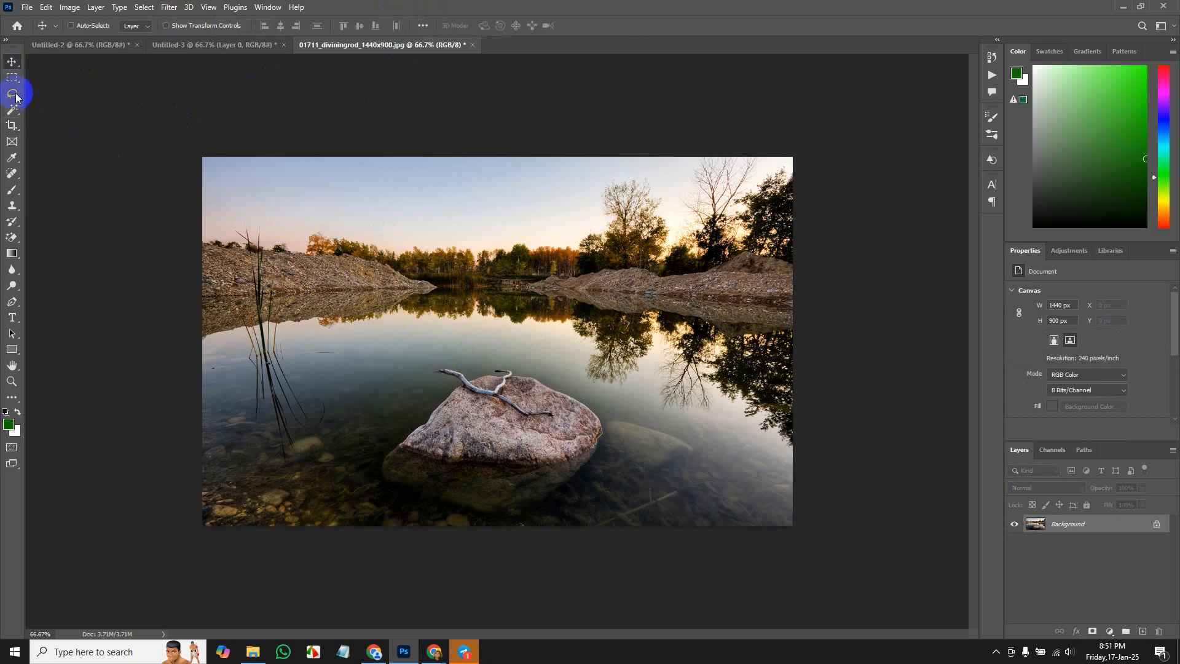
pyautogui.click(11, 127)
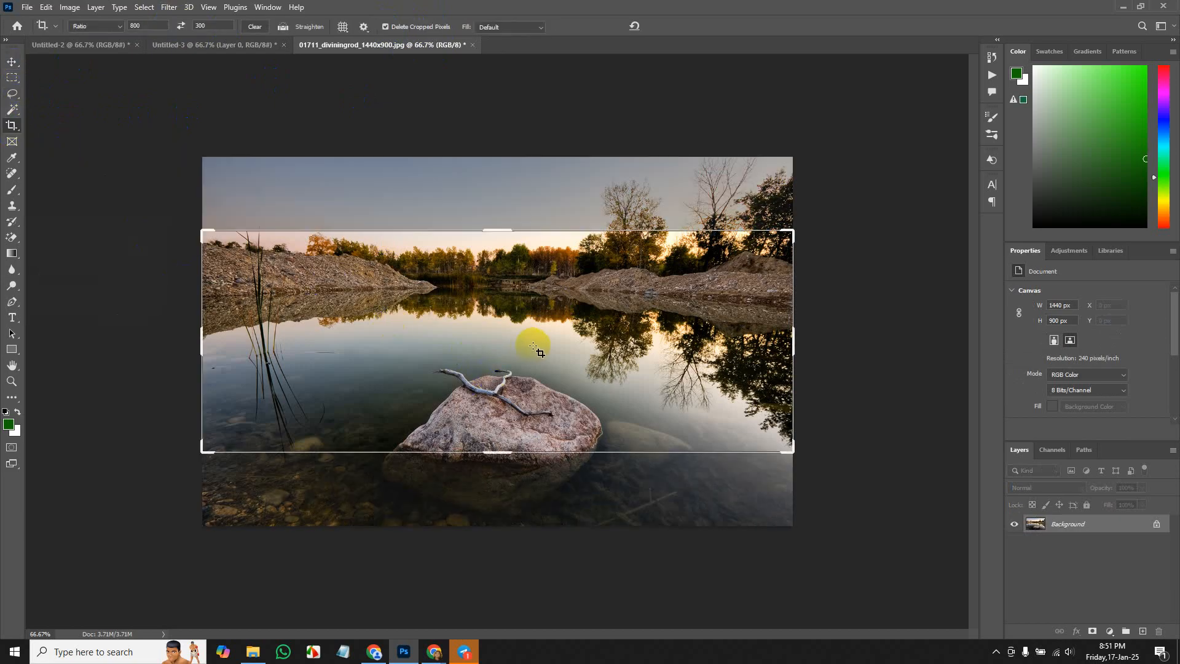
pyautogui.moveTo(534, 345); pyautogui.dragTo(529, 343)
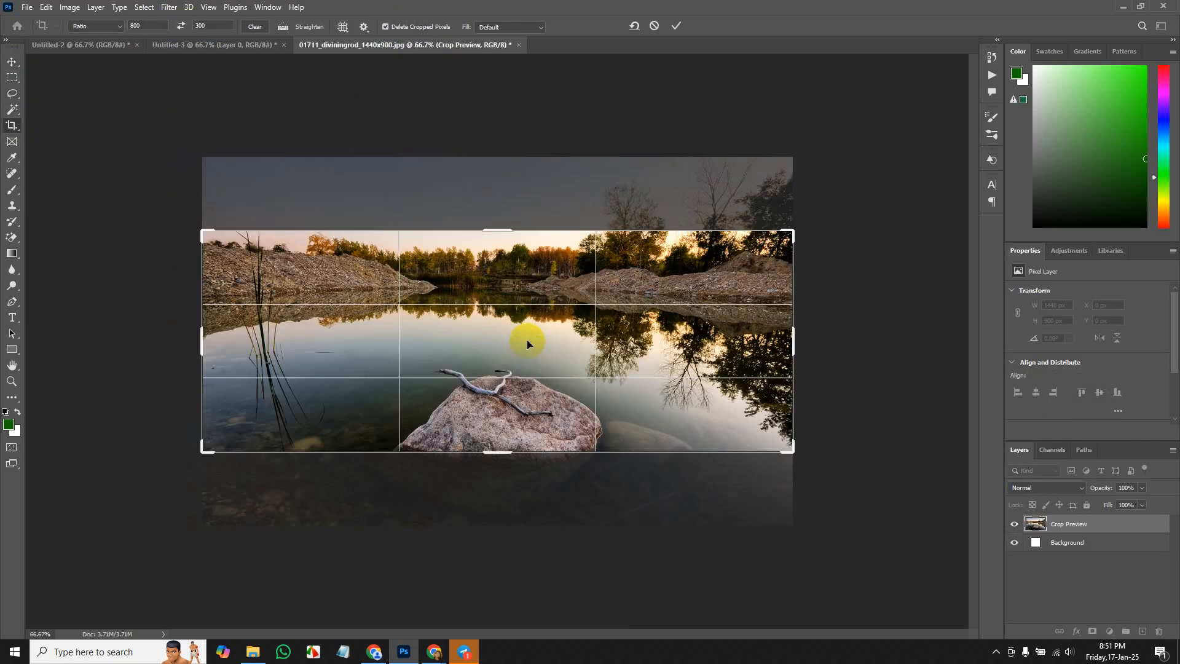
pyautogui.moveTo(503, 286)
pyautogui.mouseDown()
pyautogui.moveTo(509, 252)
pyautogui.moveTo(502, 293)
pyautogui.mouseUp()
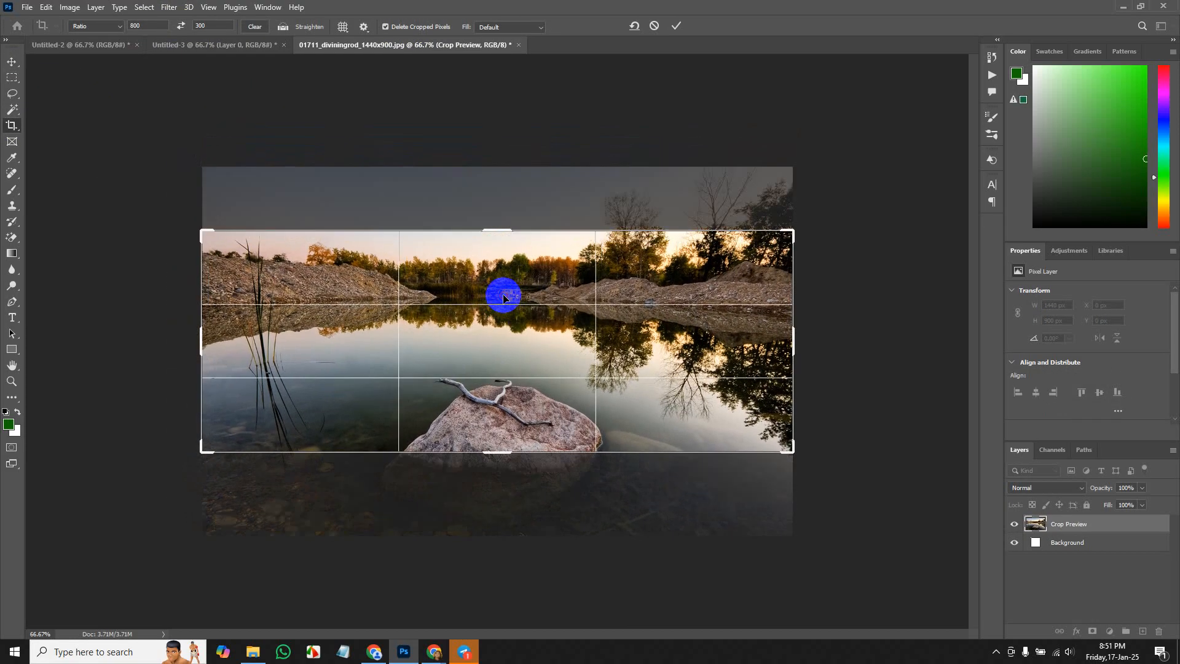
pyautogui.press('Return')
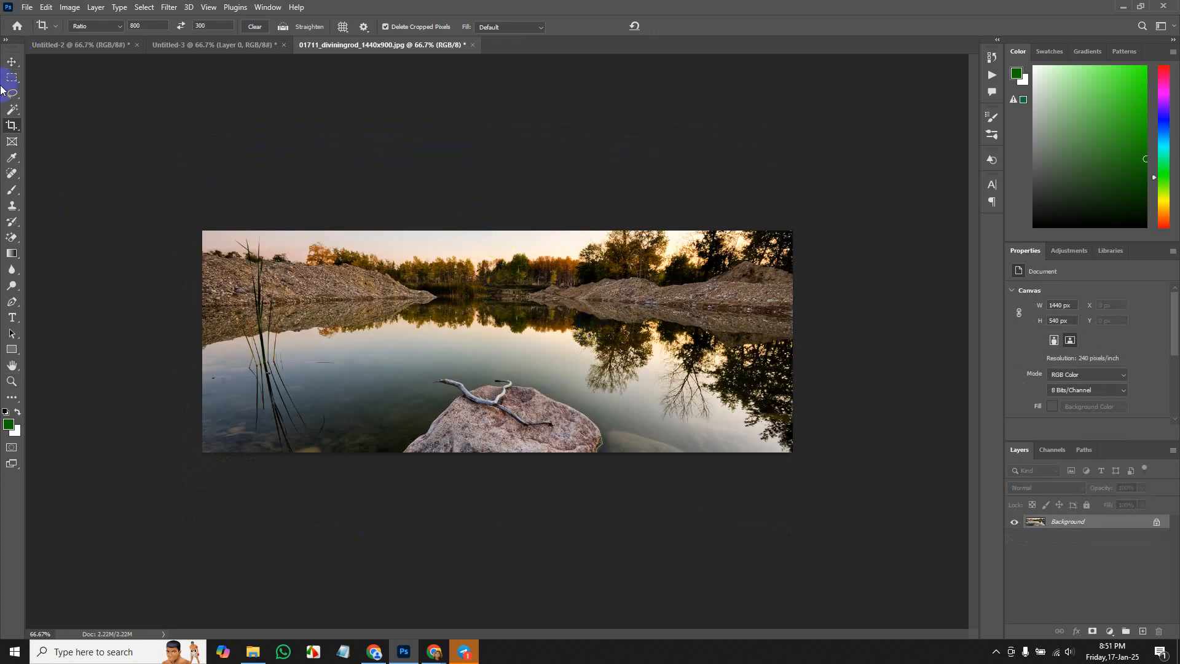
# Extend the canvas with the Crop tool above and to both sides of the lake photo, to about 2006 by 752 px.
pyautogui.click(12, 124)
pyautogui.moveTo(484, 228); pyautogui.dragTo(496, 186)
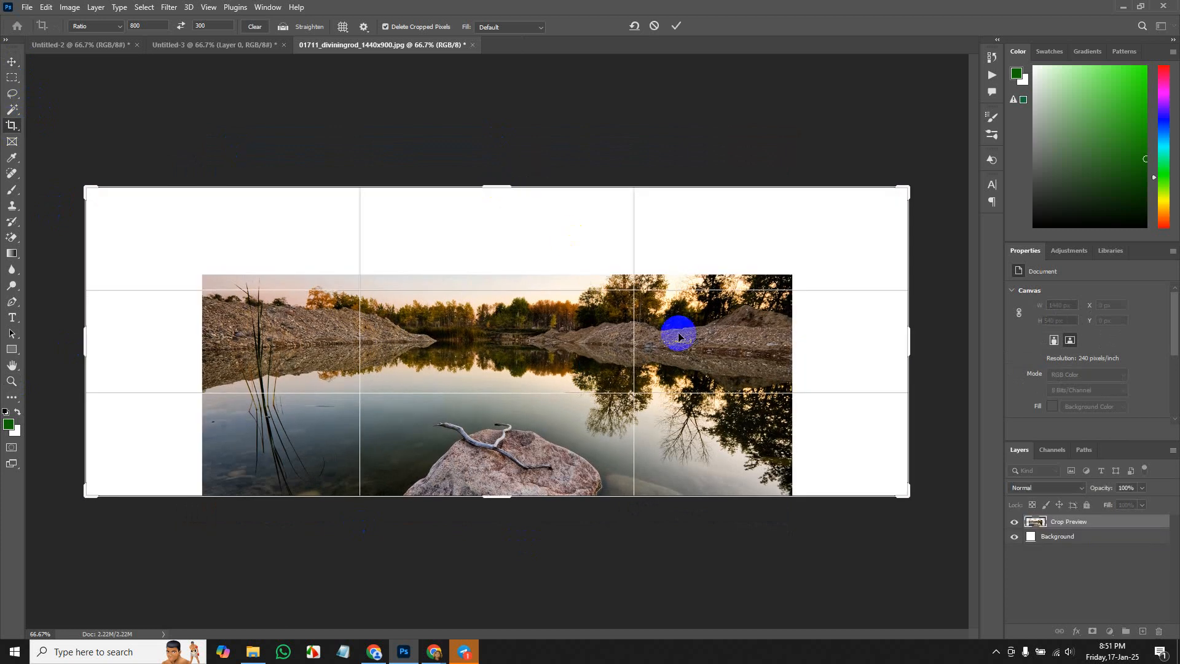
pyautogui.doubleClick(693, 376)
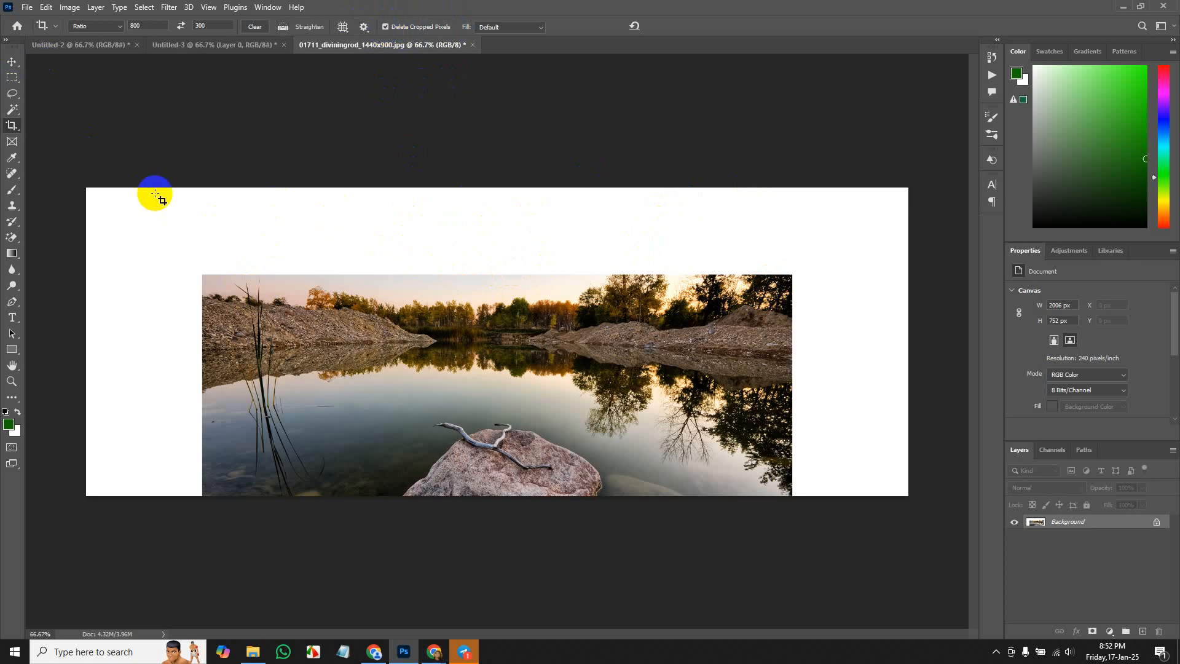
pyautogui.click(18, 76)
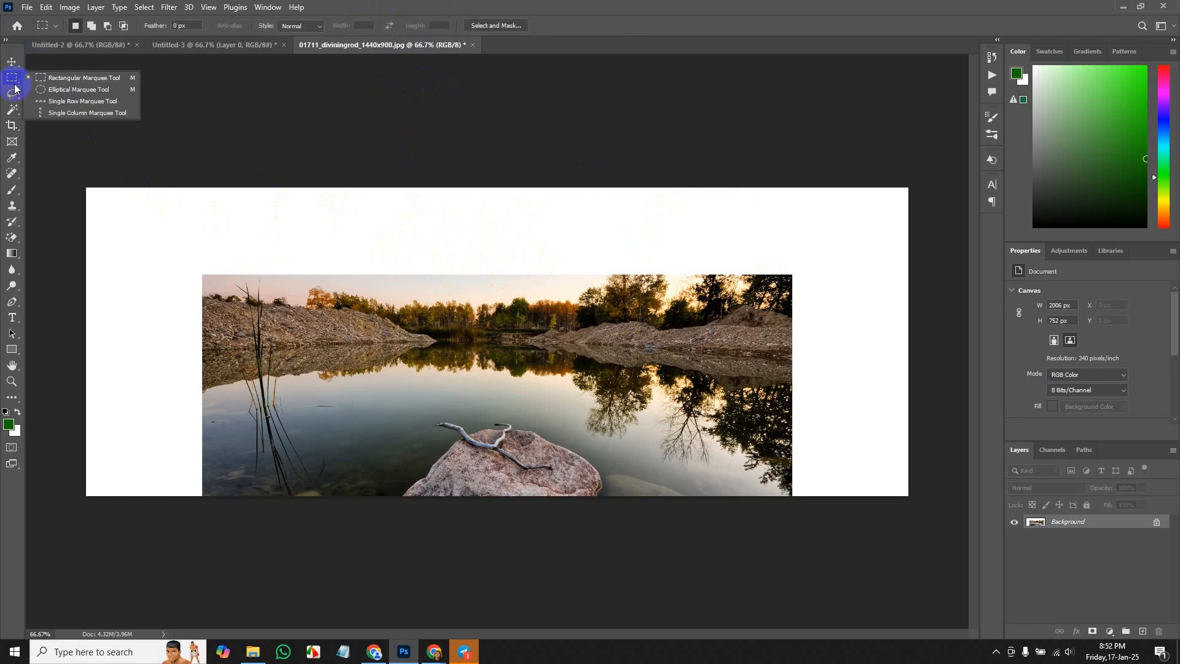
pyautogui.click(12, 95)
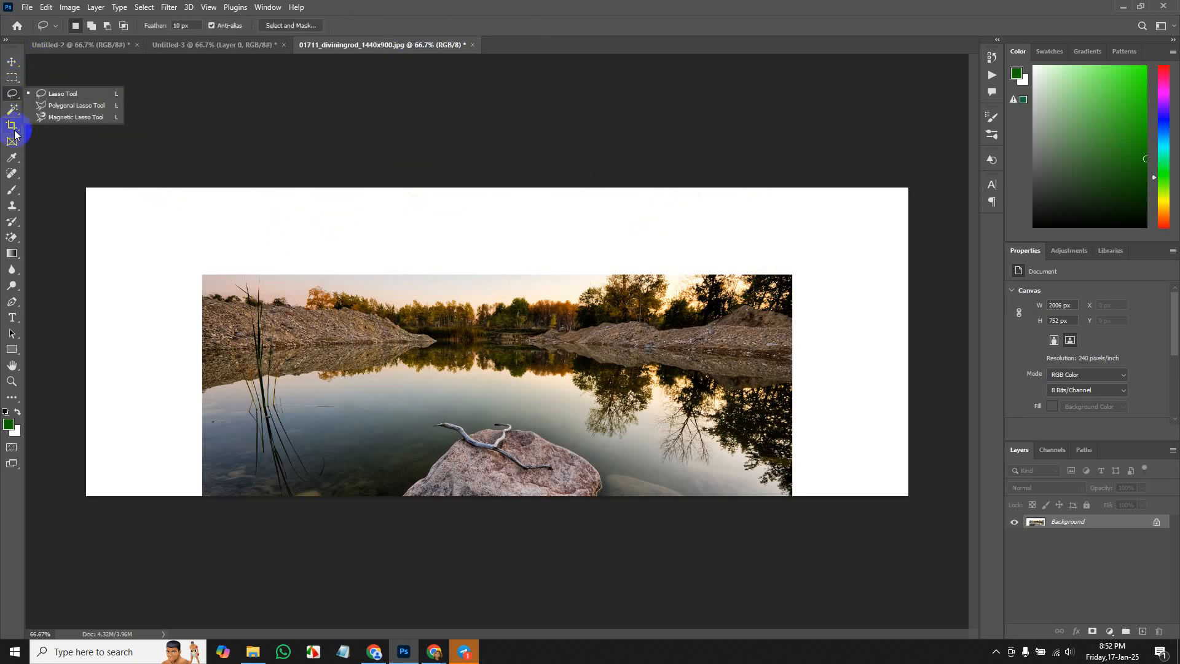
pyautogui.click(14, 112)
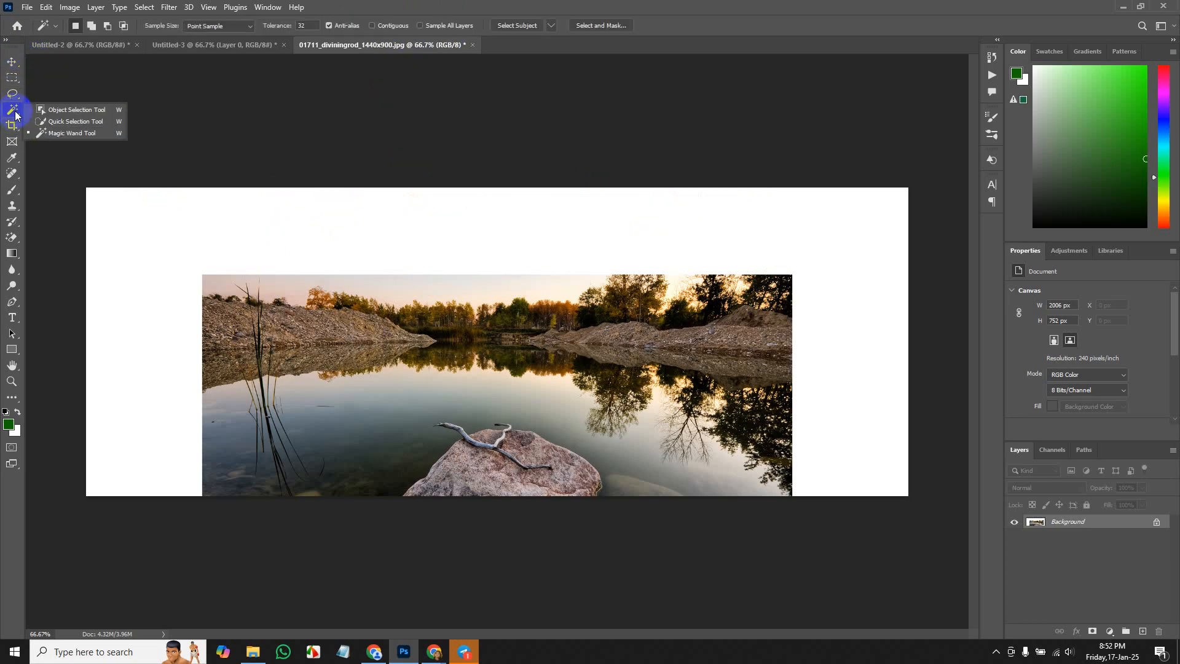
pyautogui.click(15, 128)
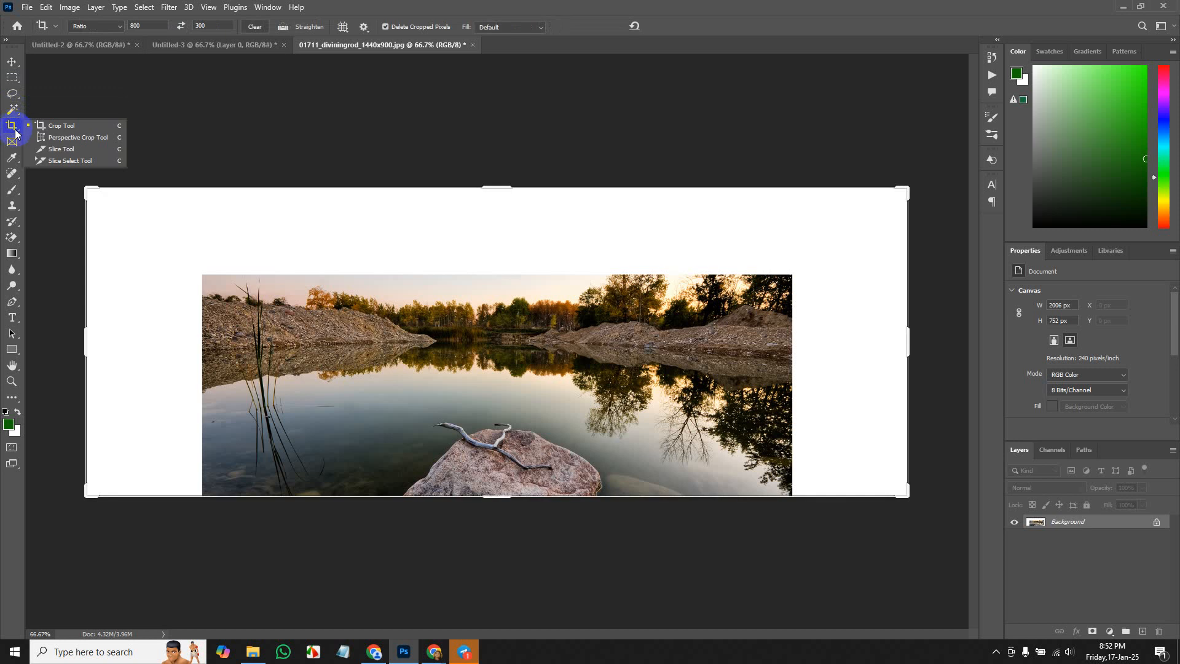
pyautogui.click(12, 174)
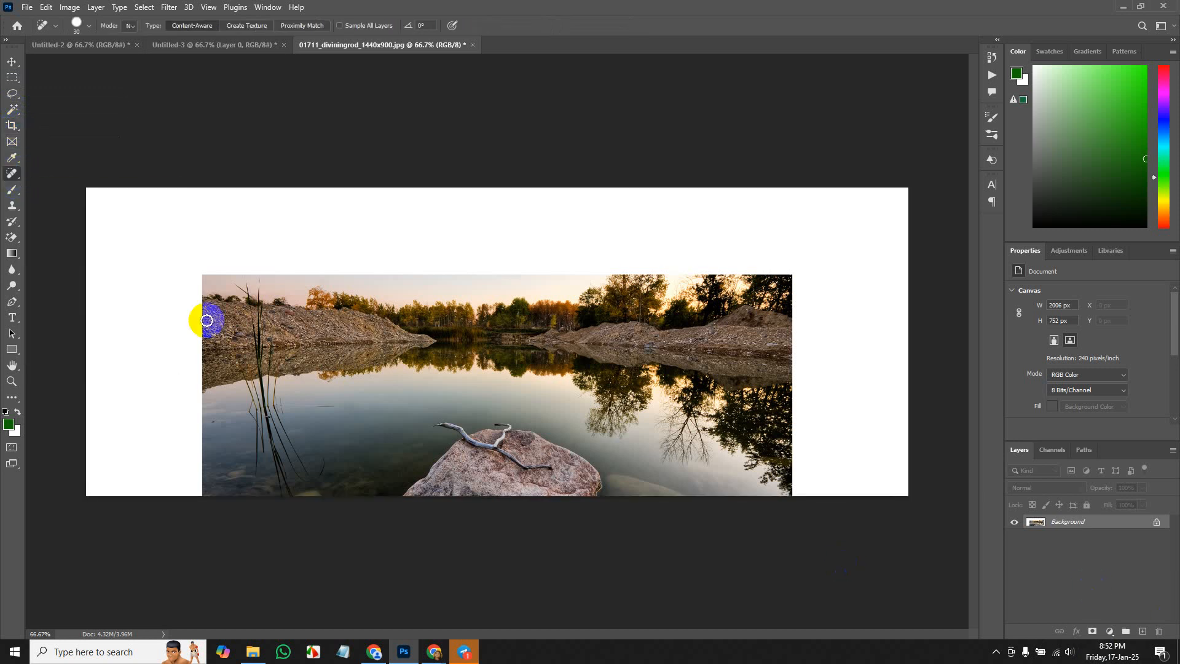
pyautogui.rightClick(8, 176)
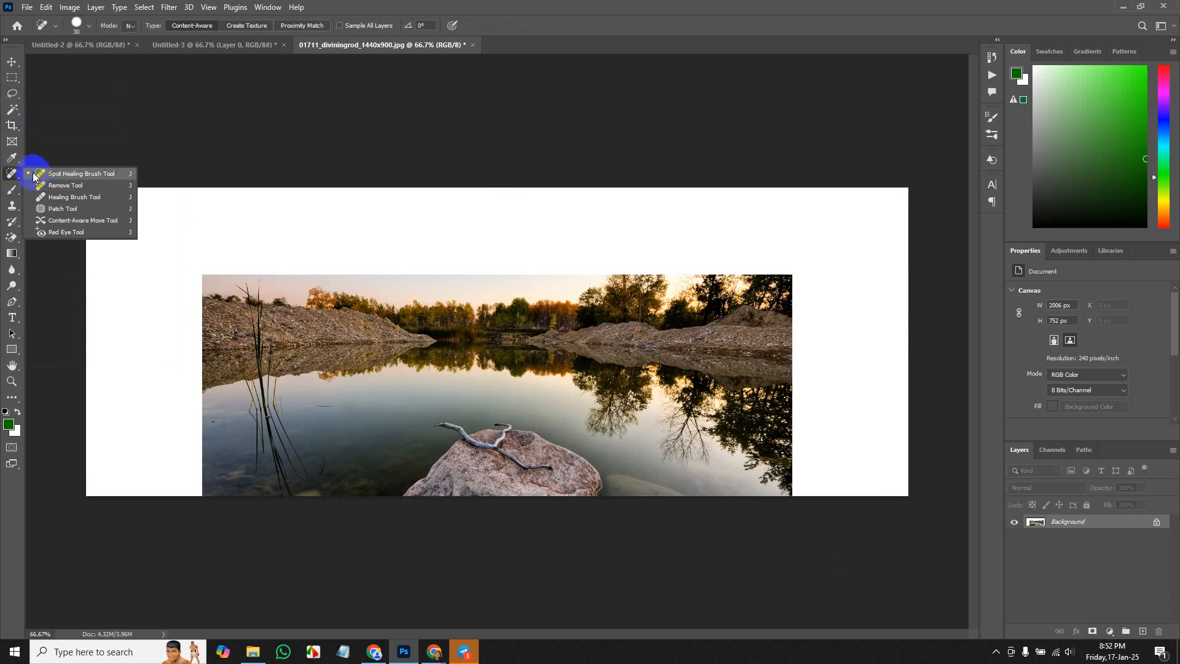
pyautogui.click(315, 47)
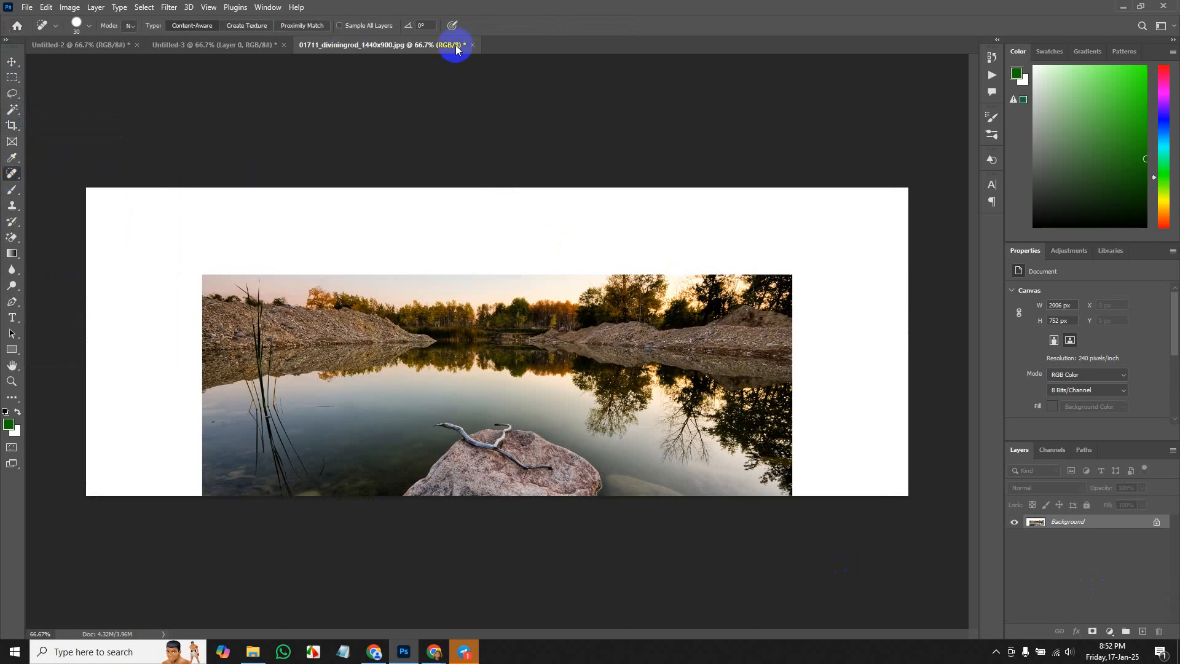
# Close the lake photo without saving its changes and return to the blank white Untitled-3 canvas.
pyautogui.click(473, 46)
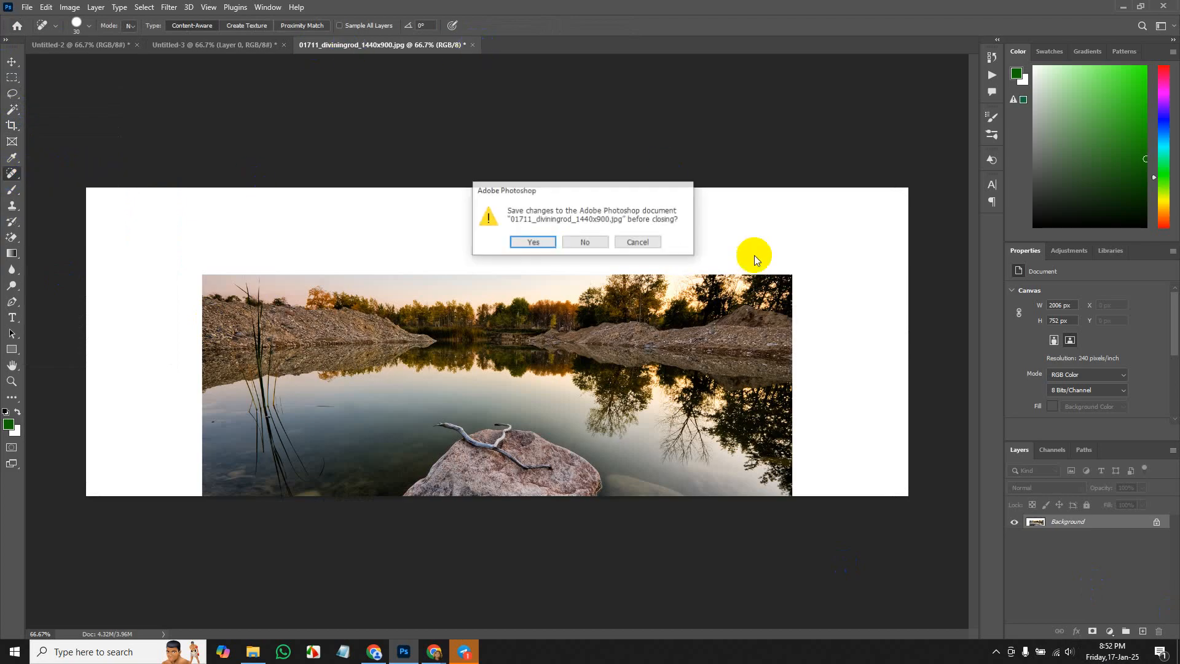
pyautogui.click(601, 239)
pyautogui.click(231, 41)
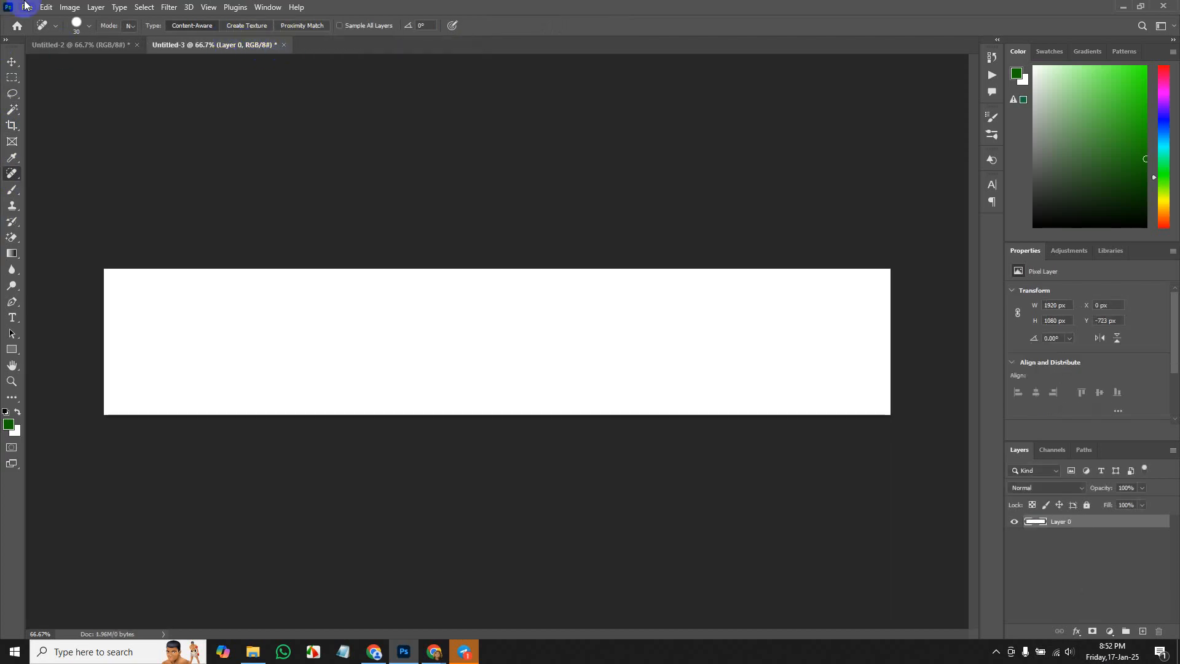
# Open the close-up face photo with skin blemishes, 360_F_276609491, from the Class-03 folder.
pyautogui.click(46, 7)
pyautogui.click(46, 7)
pyautogui.click(27, 6)
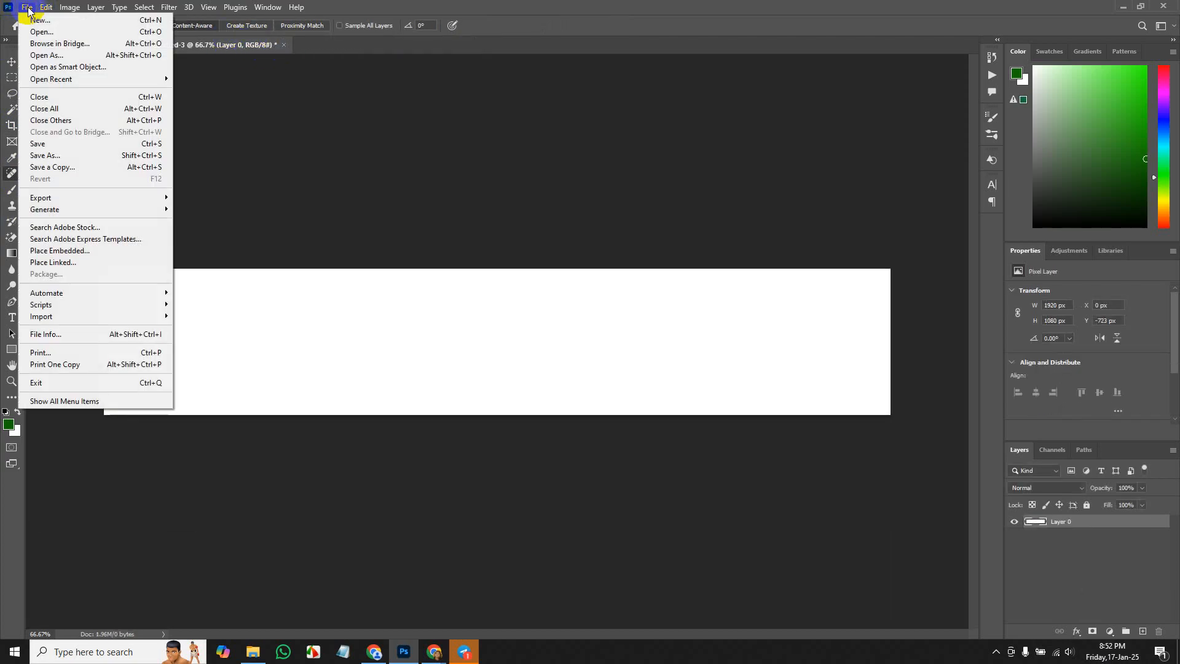
pyautogui.click(40, 34)
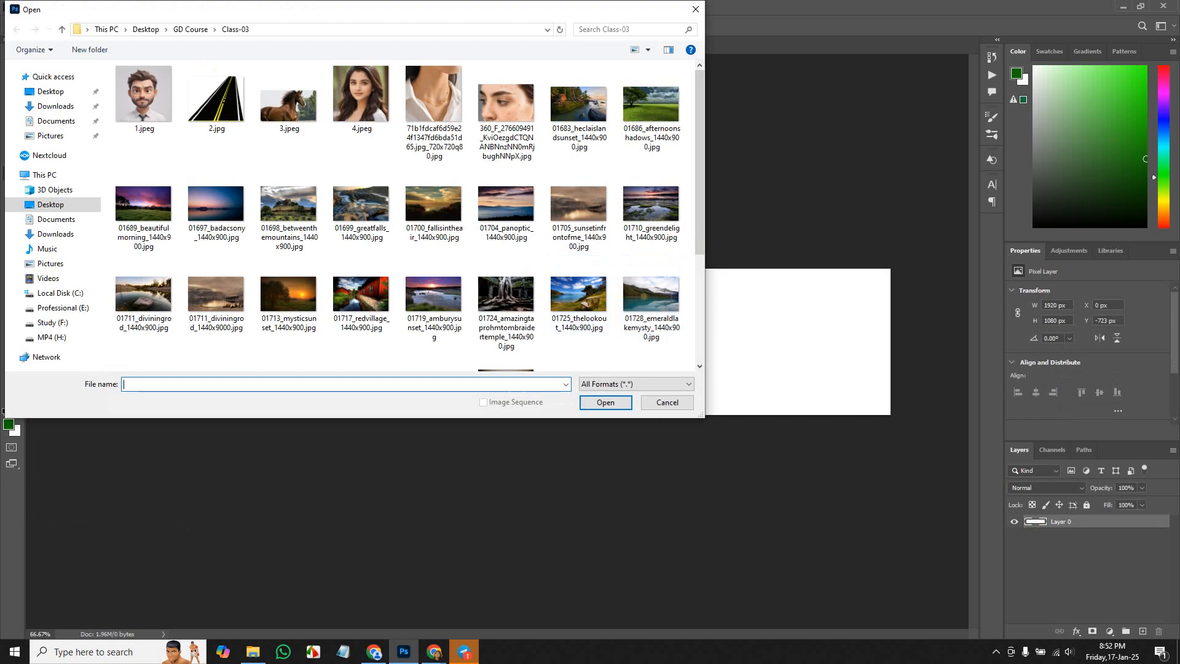
pyautogui.doubleClick(517, 101)
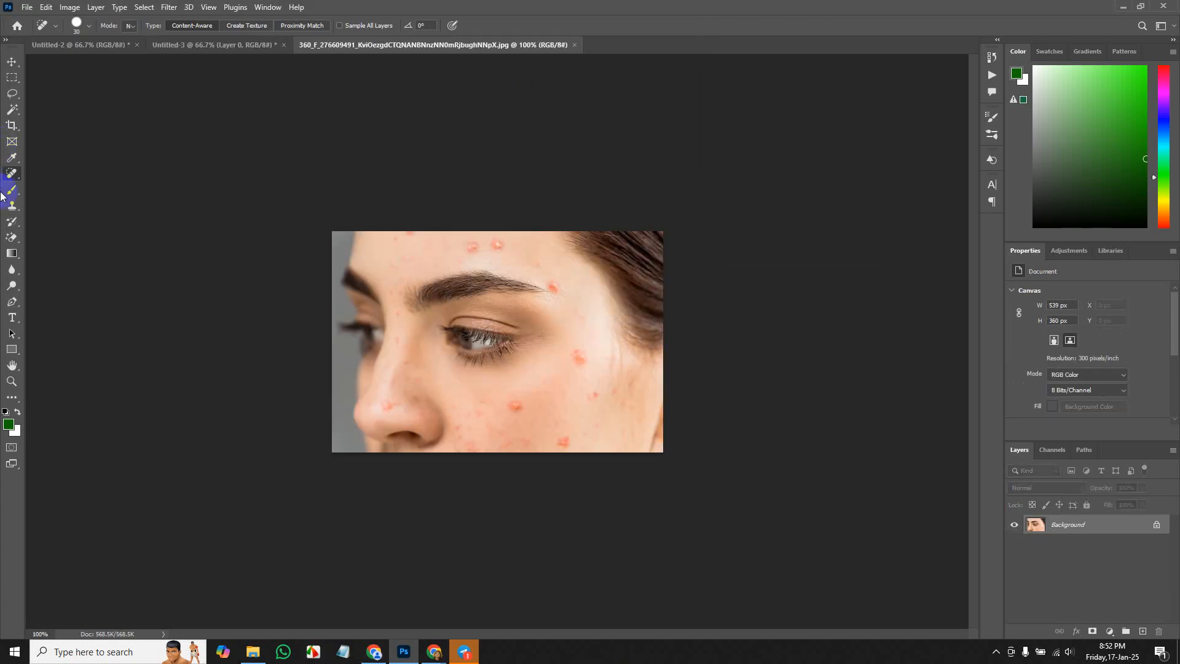
# Remove the blemish on the upper cheek beside the eye using the Spot Healing Brush enlarged to about 45 px.
pyautogui.click(13, 171)
pyautogui.rightClick(13, 171)
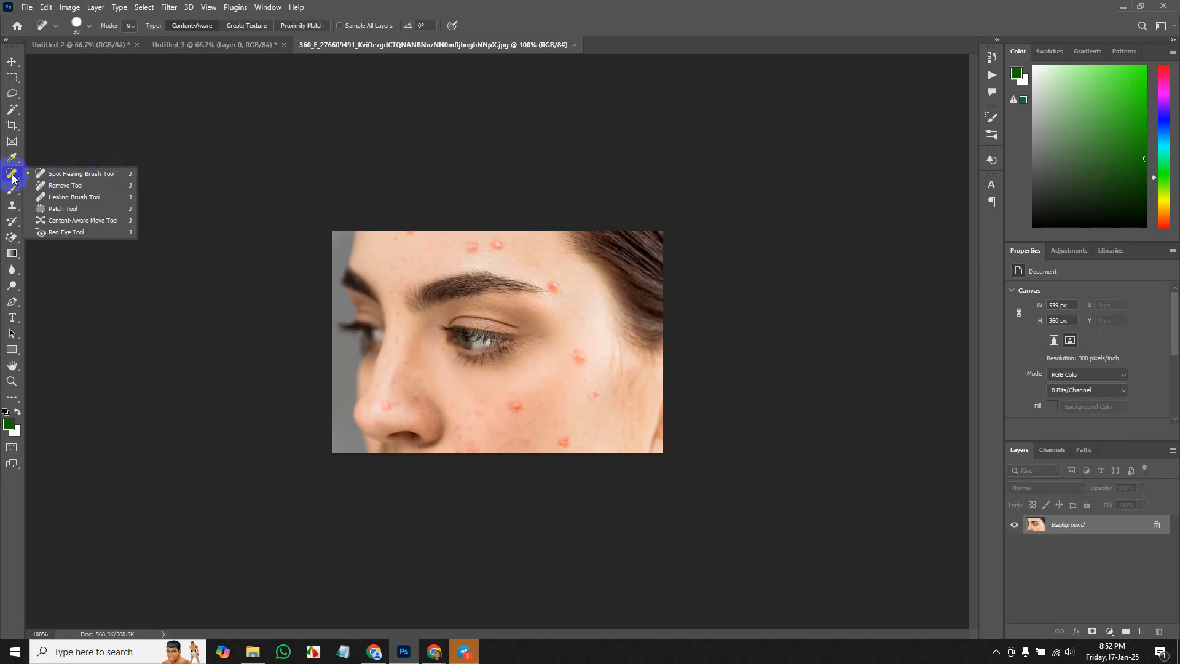
pyautogui.click(75, 178)
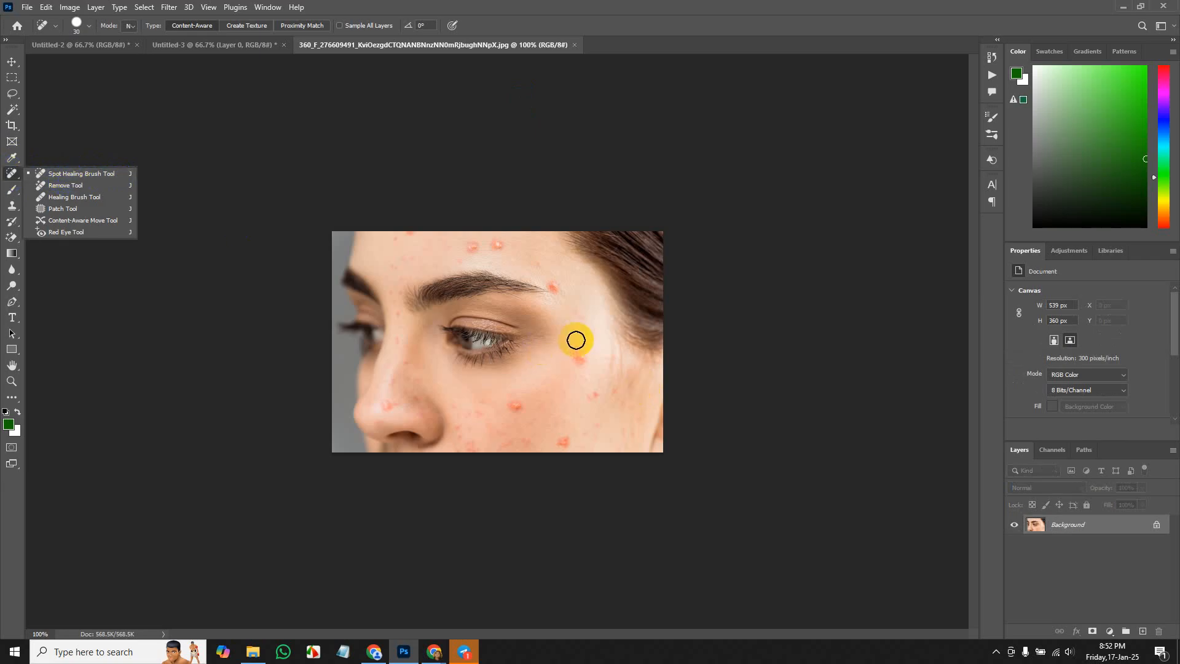
pyautogui.press(']')
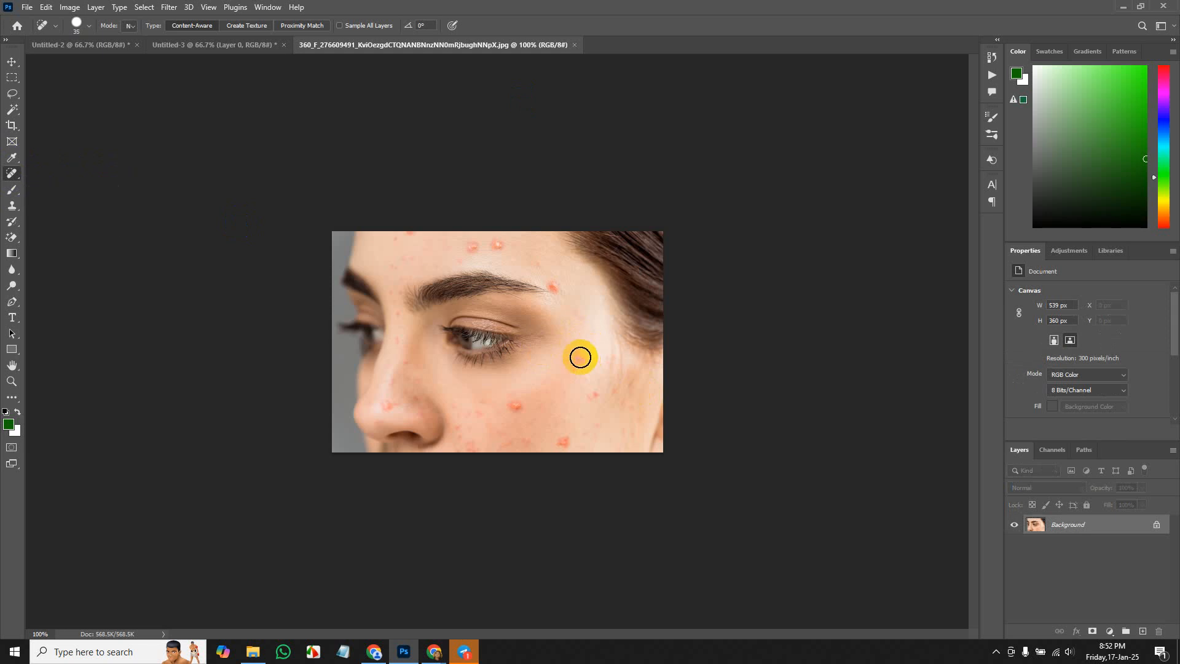
pyautogui.press(']')
pyautogui.press(']')
pyautogui.press('[')
pyautogui.click(580, 358)
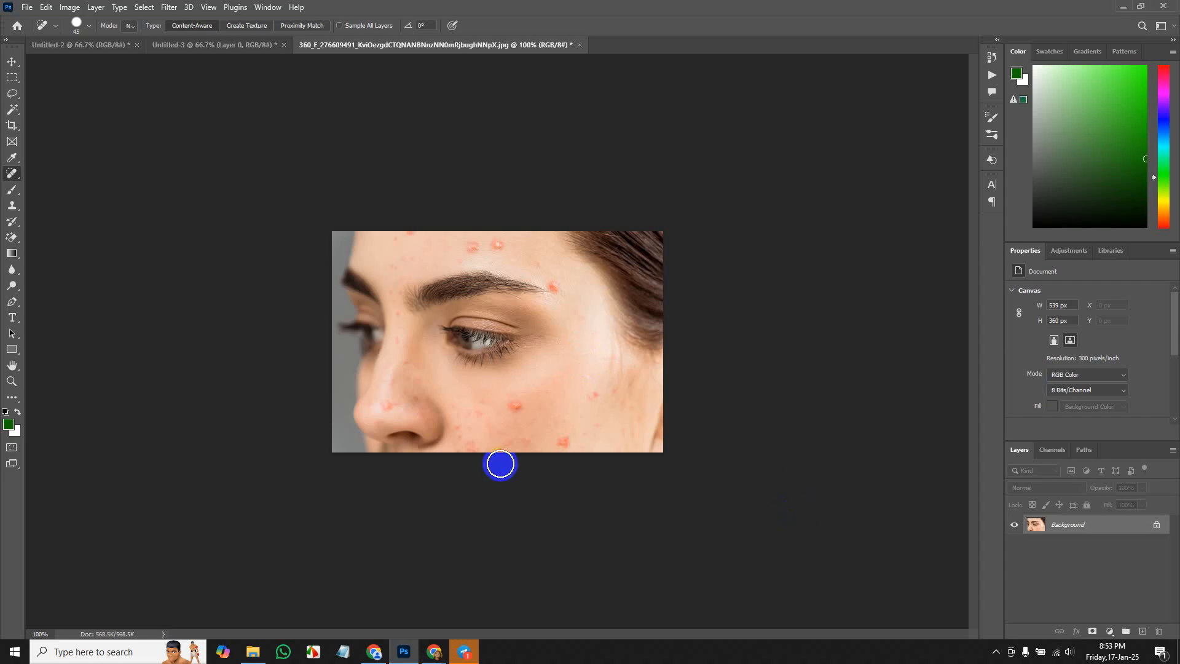
# Remove the blemishes on the mid-cheek, at the eyebrow's outer end and on the forehead with the Spot Healing Brush reduced to 30 px.
pyautogui.press('[')
pyautogui.press('[')
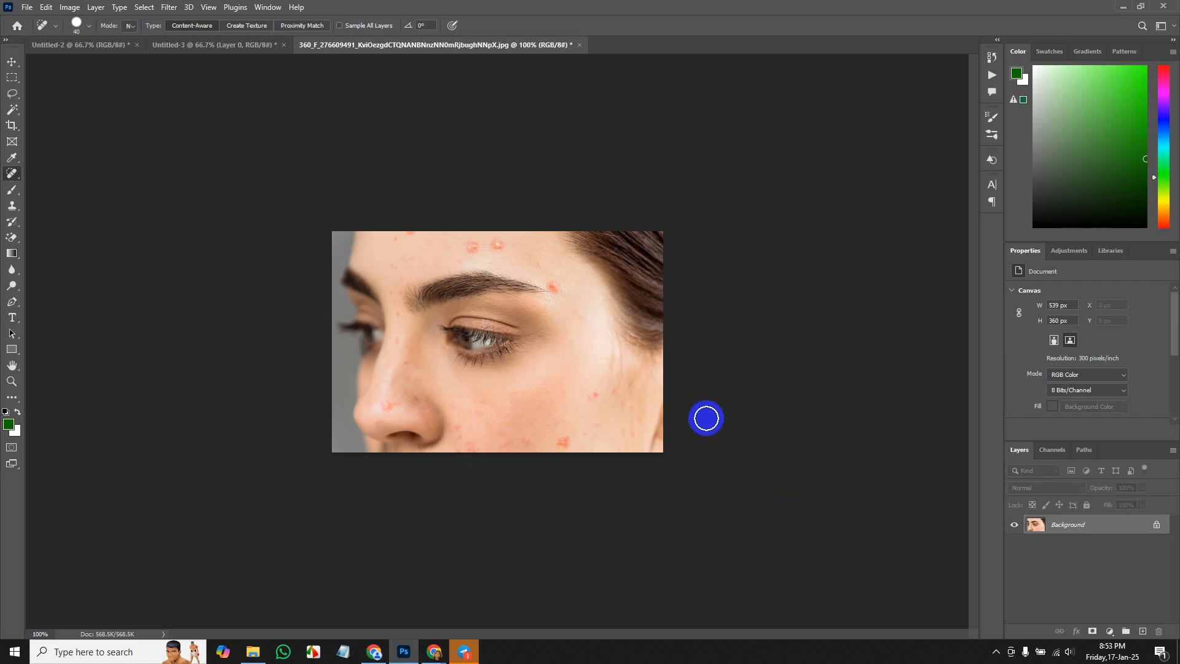
pyautogui.moveTo(553, 285); pyautogui.dragTo(556, 286)
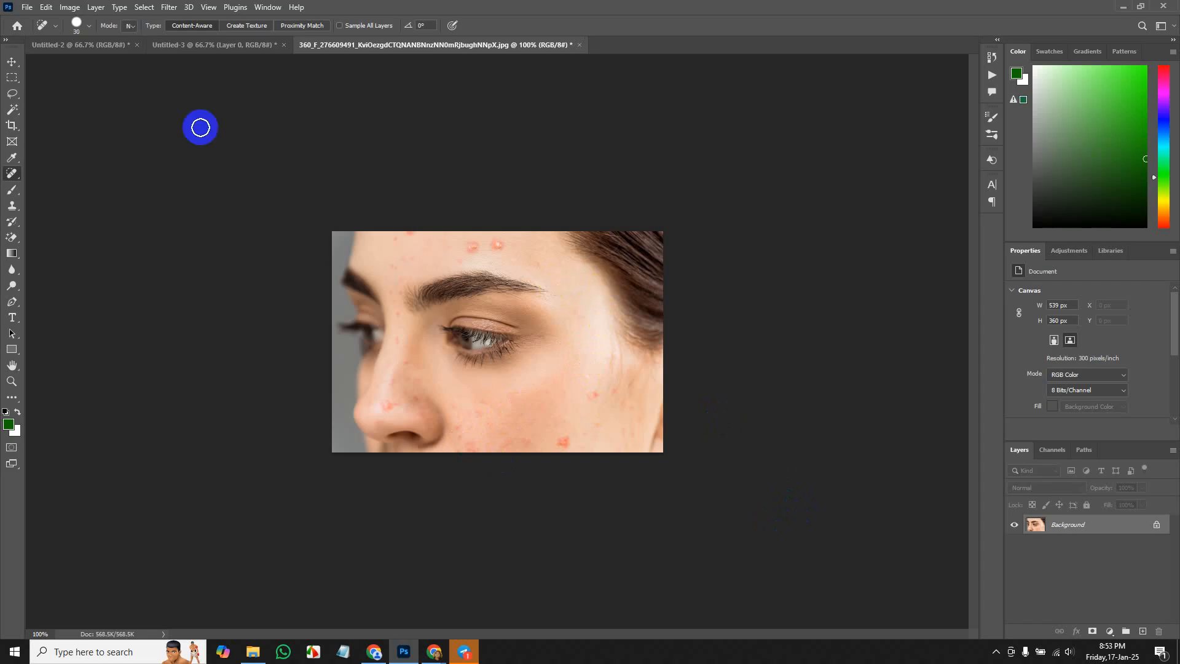
pyautogui.click(89, 26)
pyautogui.click(89, 26)
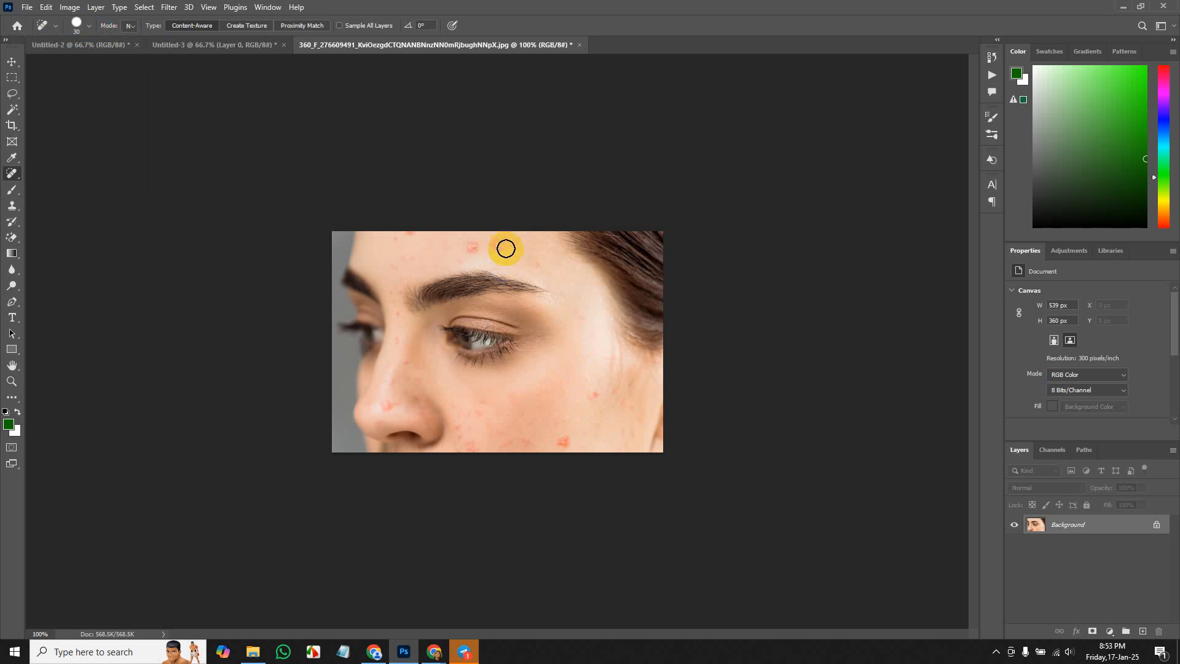
pyautogui.click(473, 245)
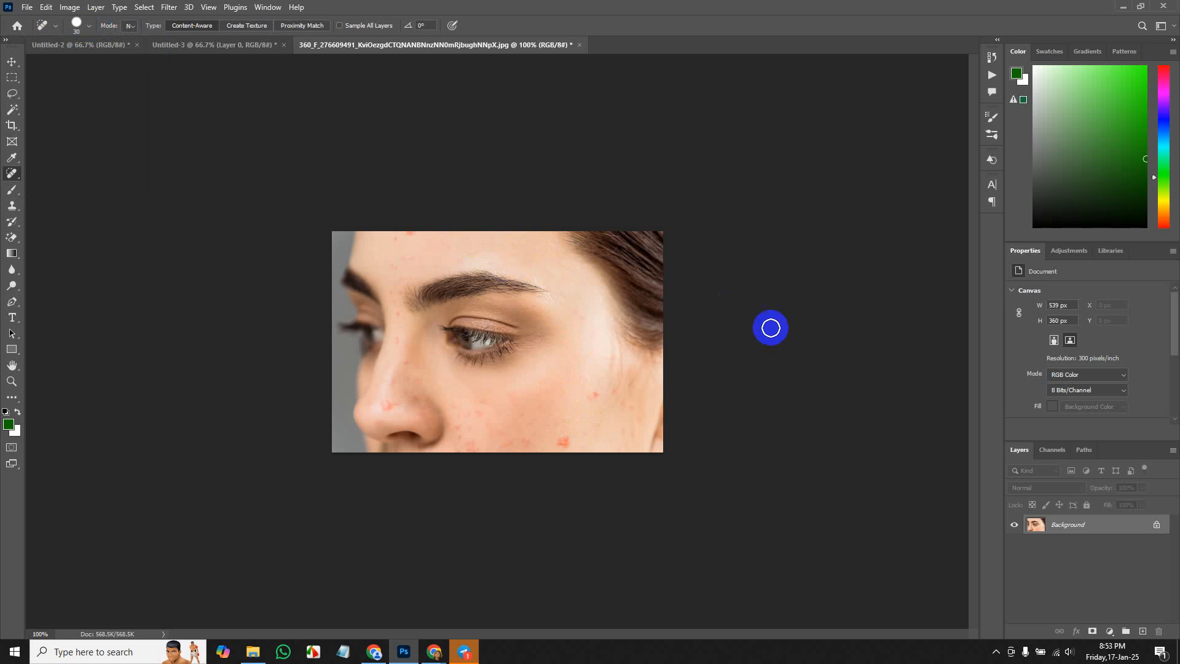
# Undo the spot healing and remove the upper-cheek blemish beside the eye with the 40 px Healing Brush, sampling clean skin below it.
pyautogui.rightClick(13, 175)
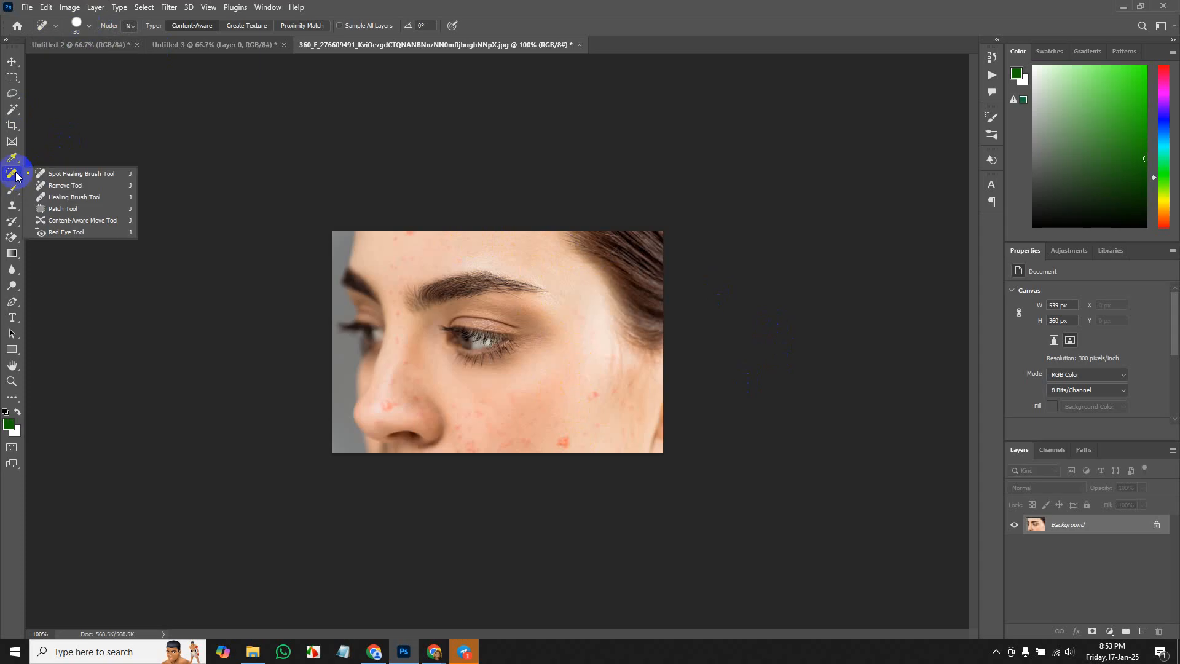
pyautogui.click(16, 176)
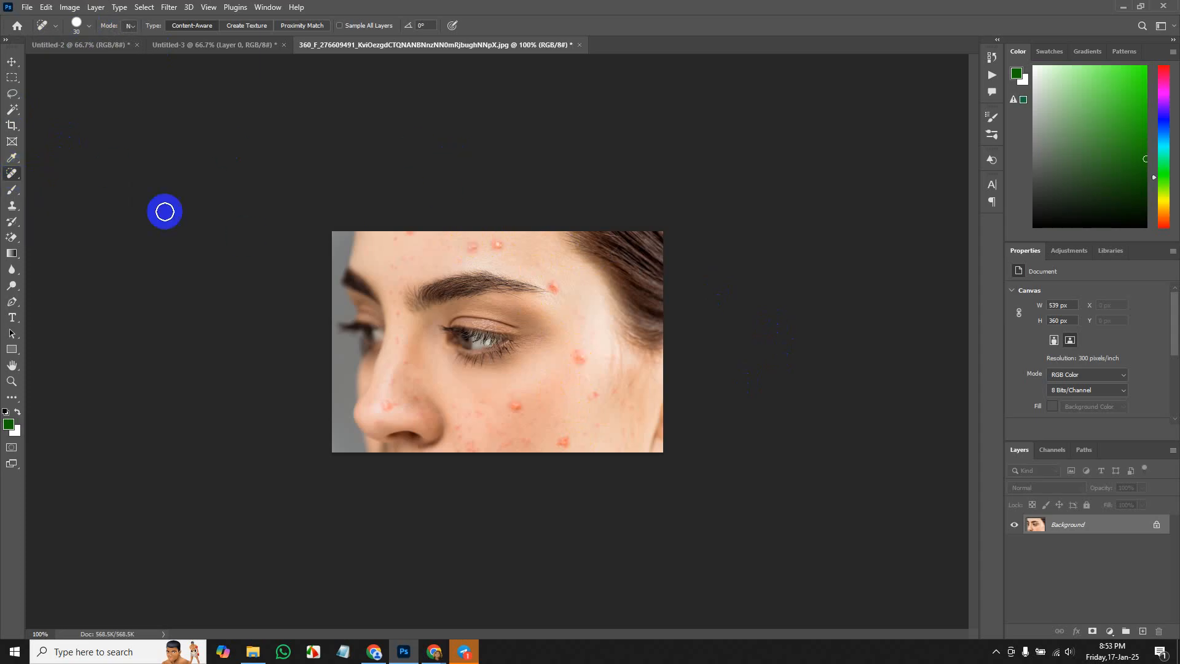
pyautogui.rightClick(12, 174)
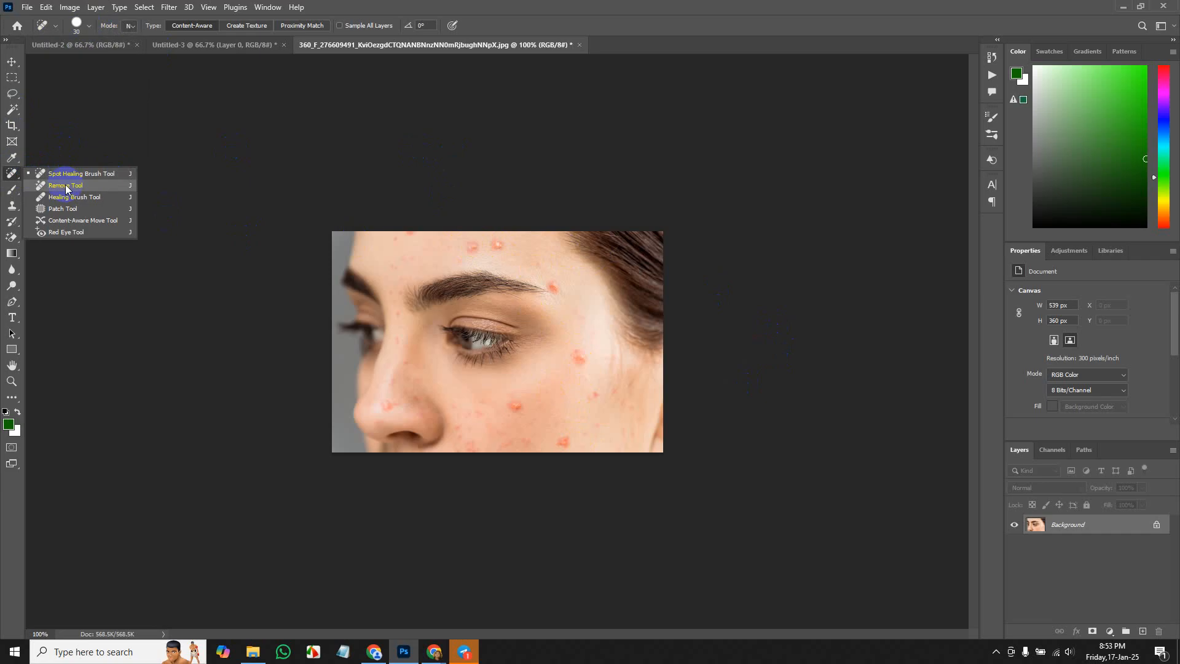
pyautogui.click(94, 203)
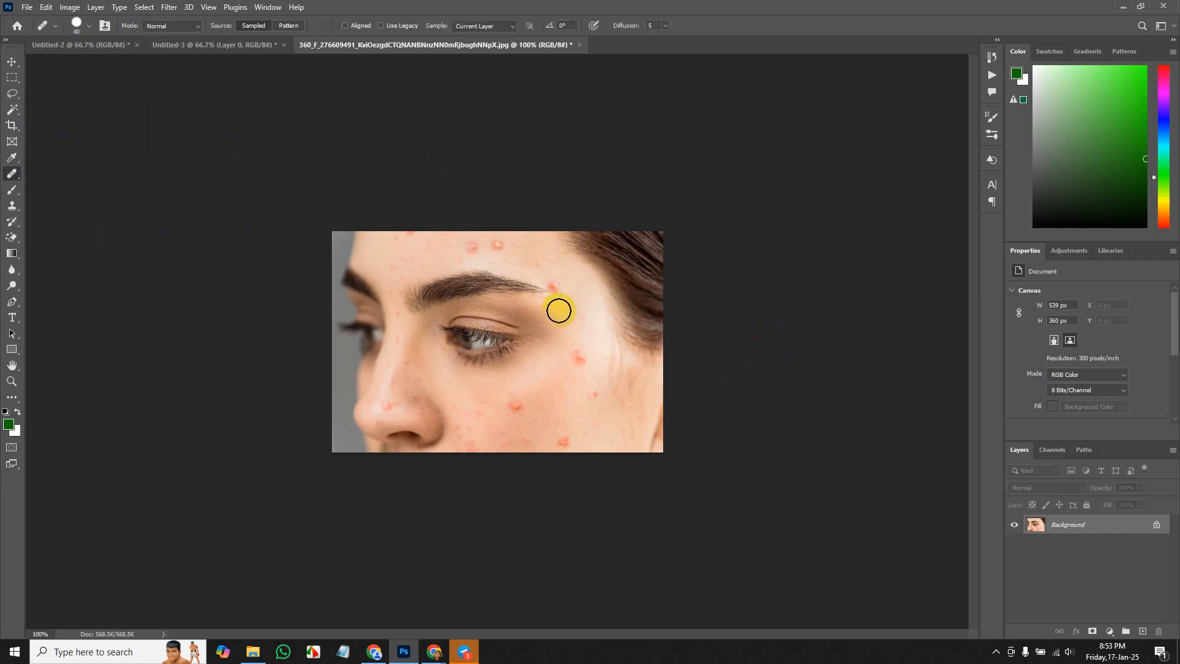
pyautogui.hotkey('ctrl', '+')
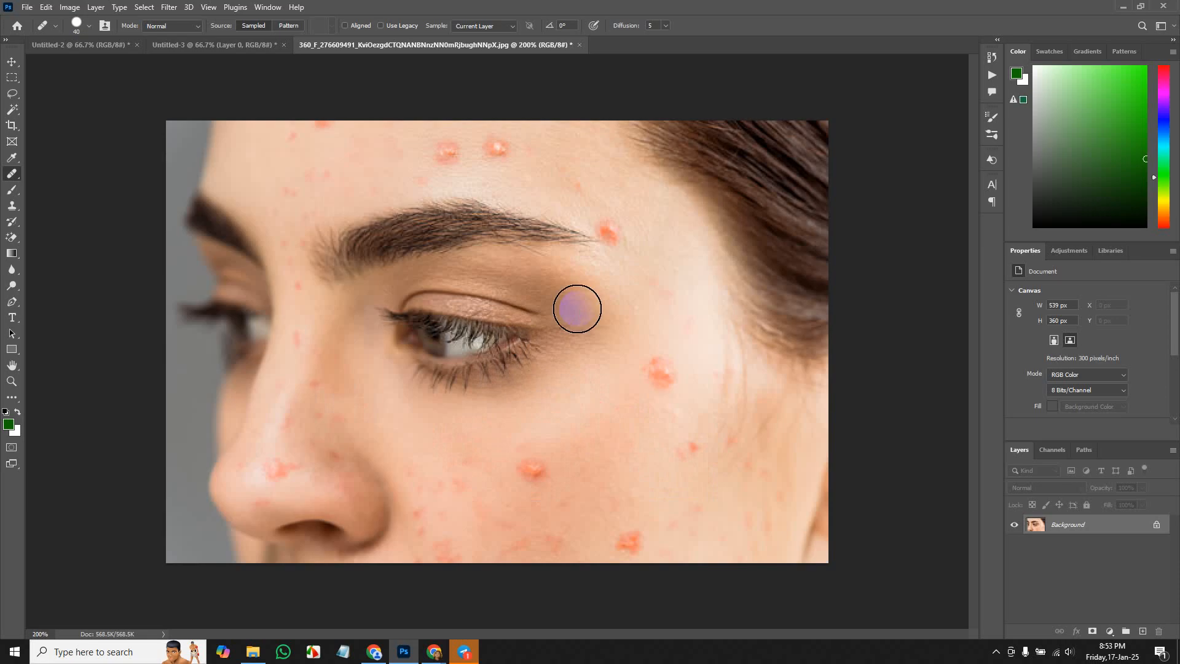
pyautogui.rightClick(12, 174)
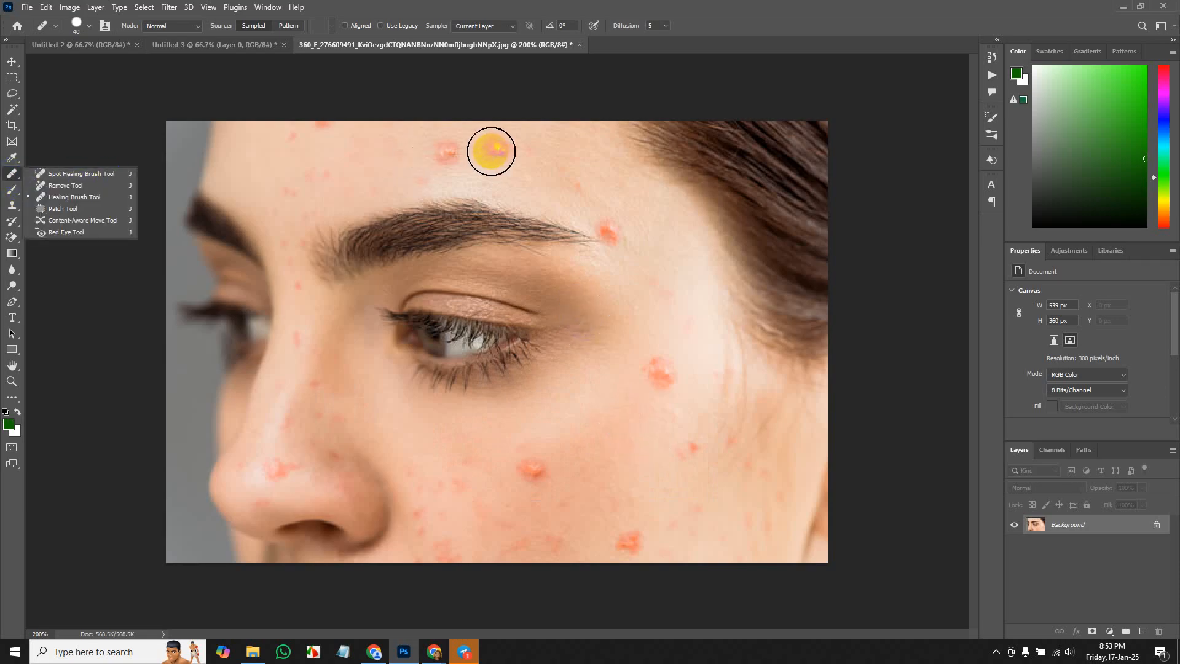
pyautogui.click(63, 202)
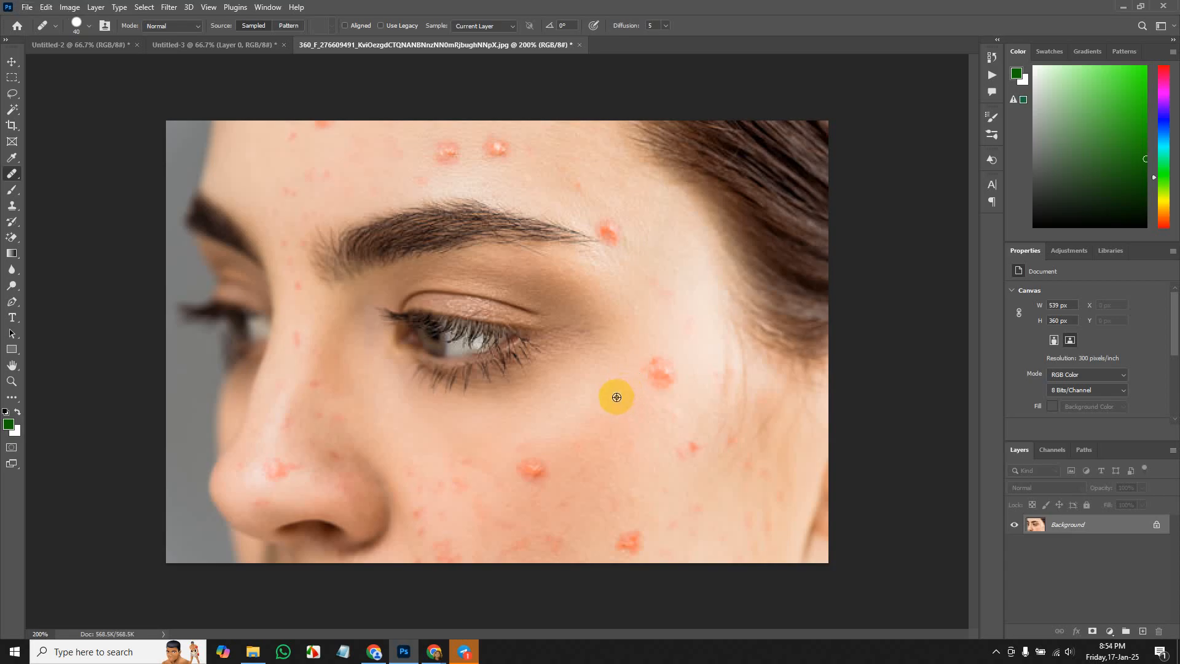
pyautogui.moveTo(622, 397); pyautogui.dragTo(662, 374)
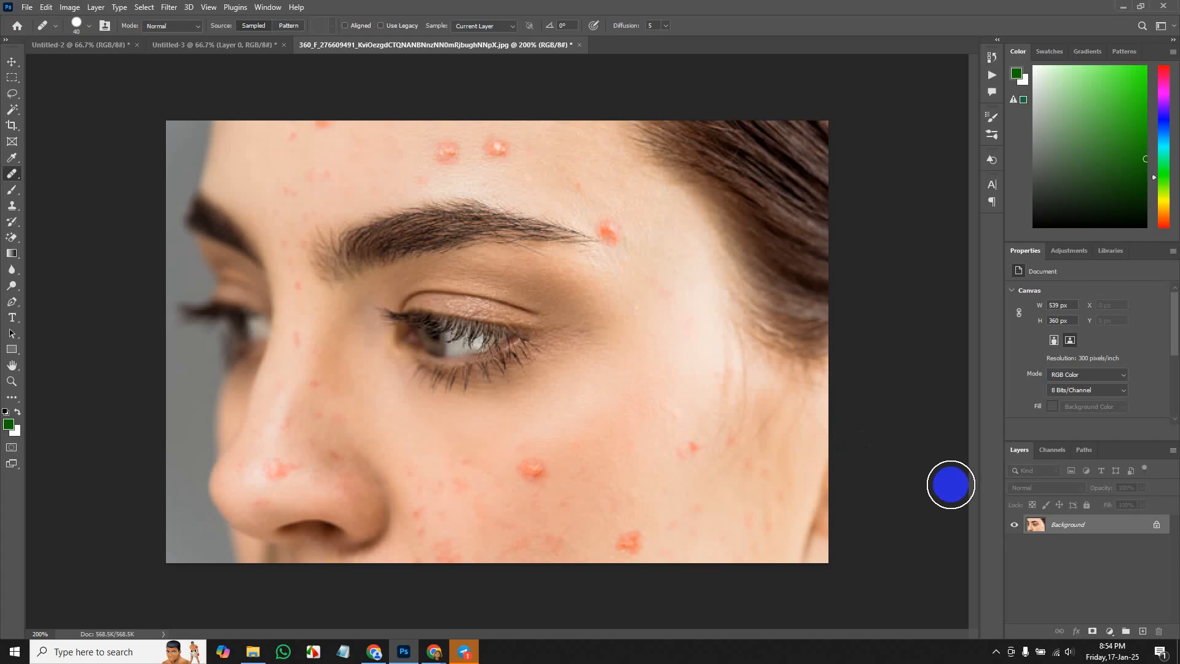
pyautogui.click(693, 377)
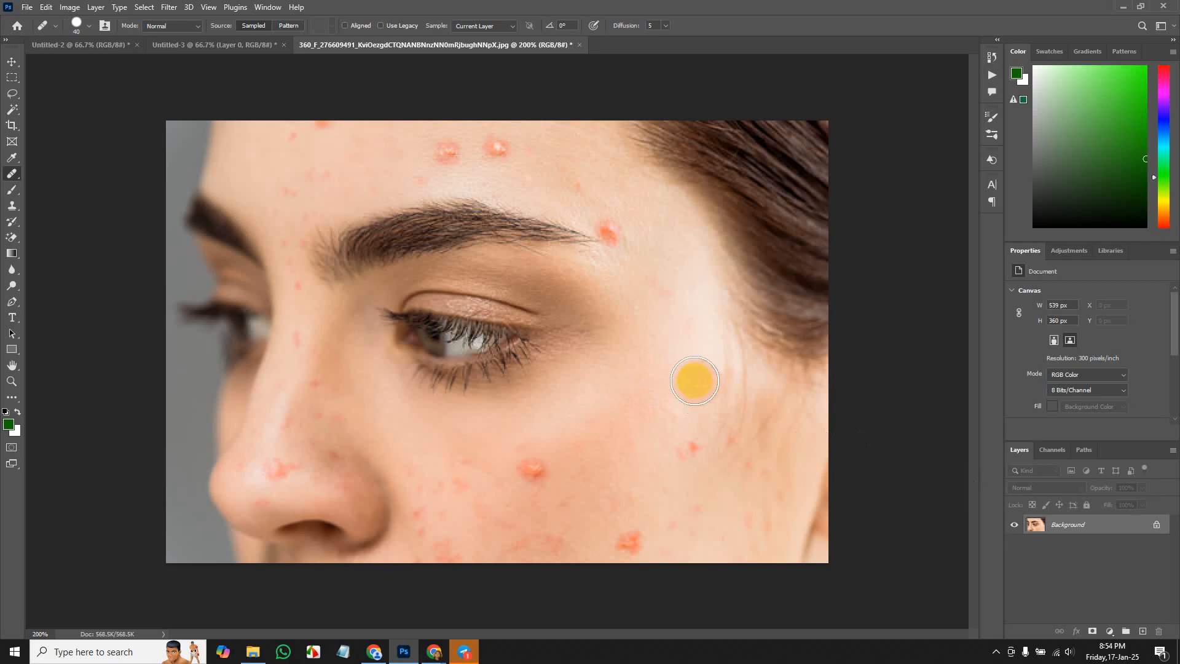
# Try the Healing Brush on the blemish at the eyebrow's outer end, then undo the stroke.
pyautogui.rightClick(11, 174)
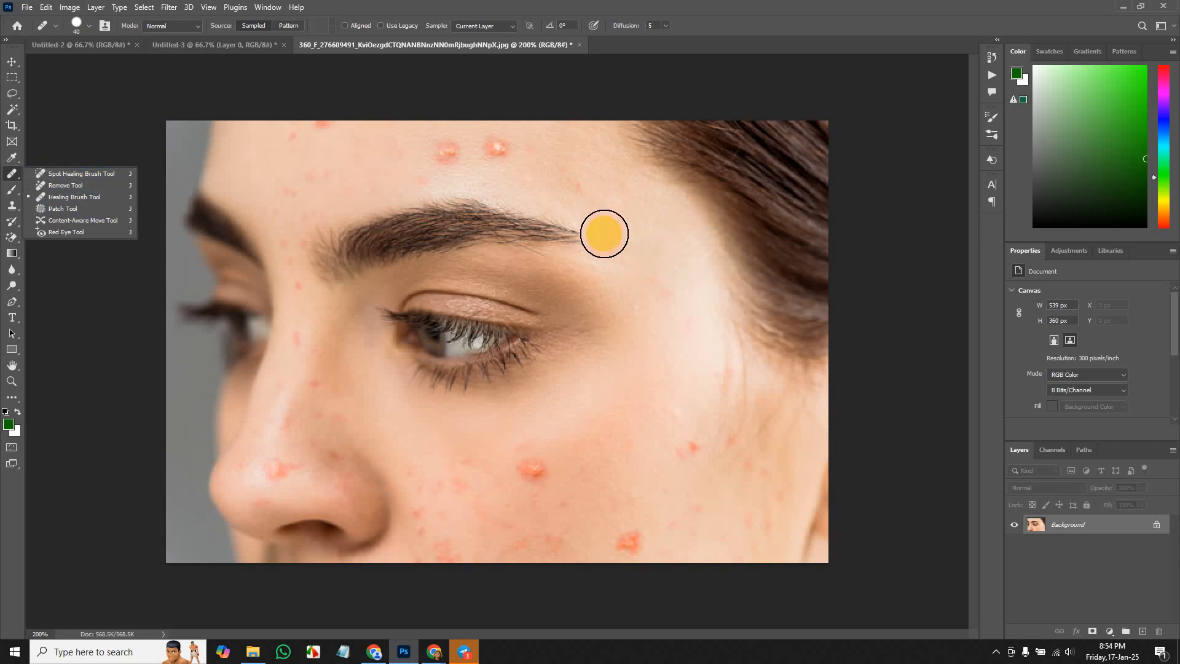
pyautogui.click(603, 232)
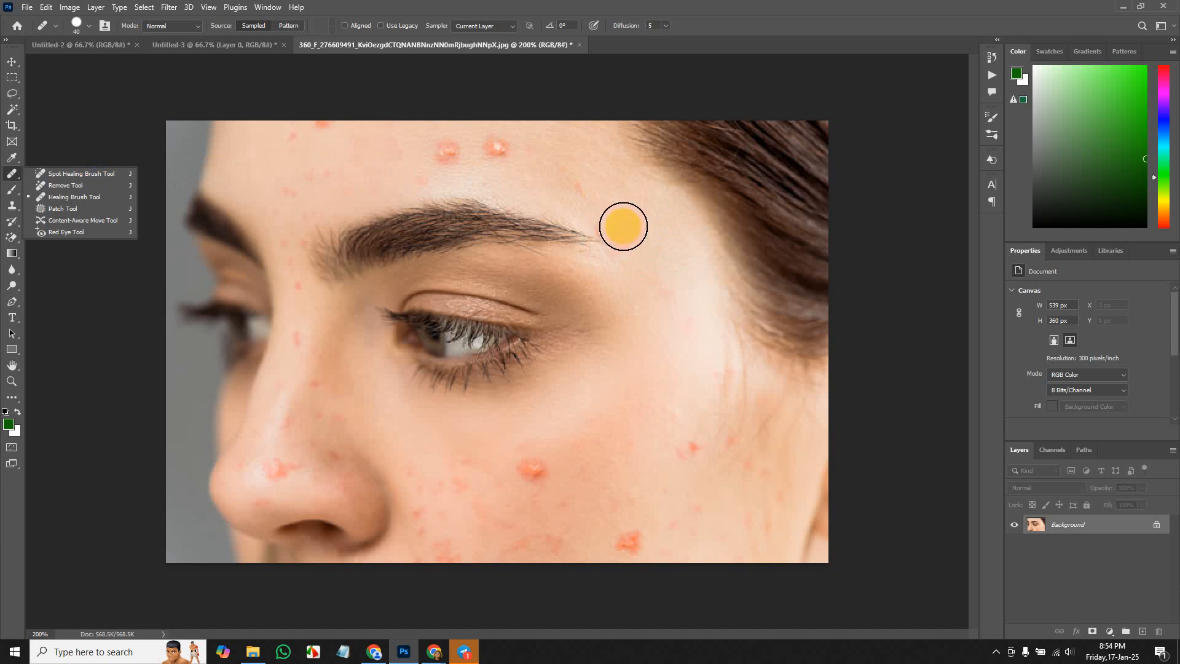
pyautogui.hotkey('ctrl', 'z')
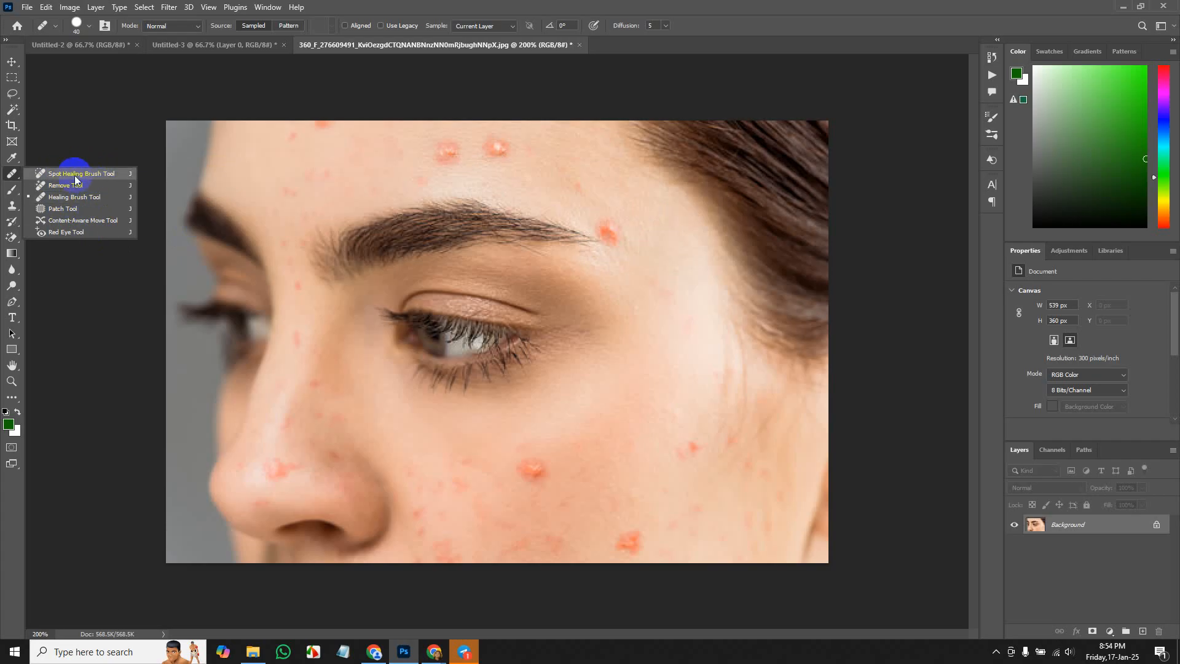
# Heal the blemishes at the eyebrow's outer end, on the forehead and on the mid-cheek with the Healing Brush, sampling nearby clean skin.
pyautogui.click(85, 197)
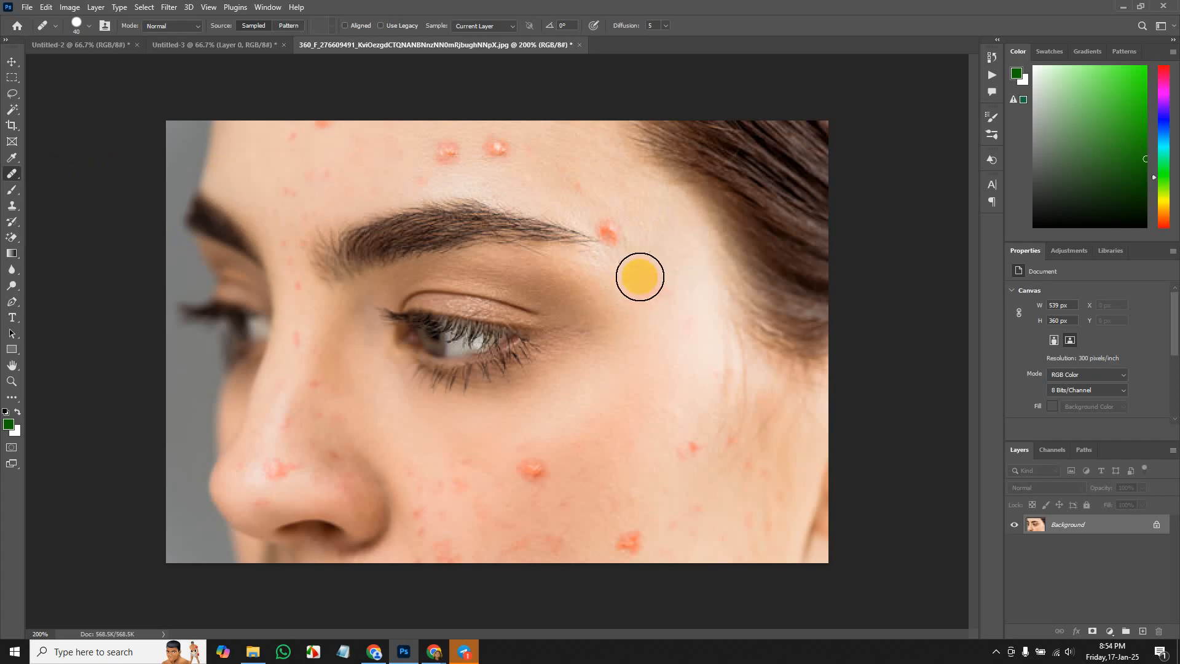
pyautogui.keyDown('alt'); pyautogui.click(642, 237); pyautogui.keyUp('alt')
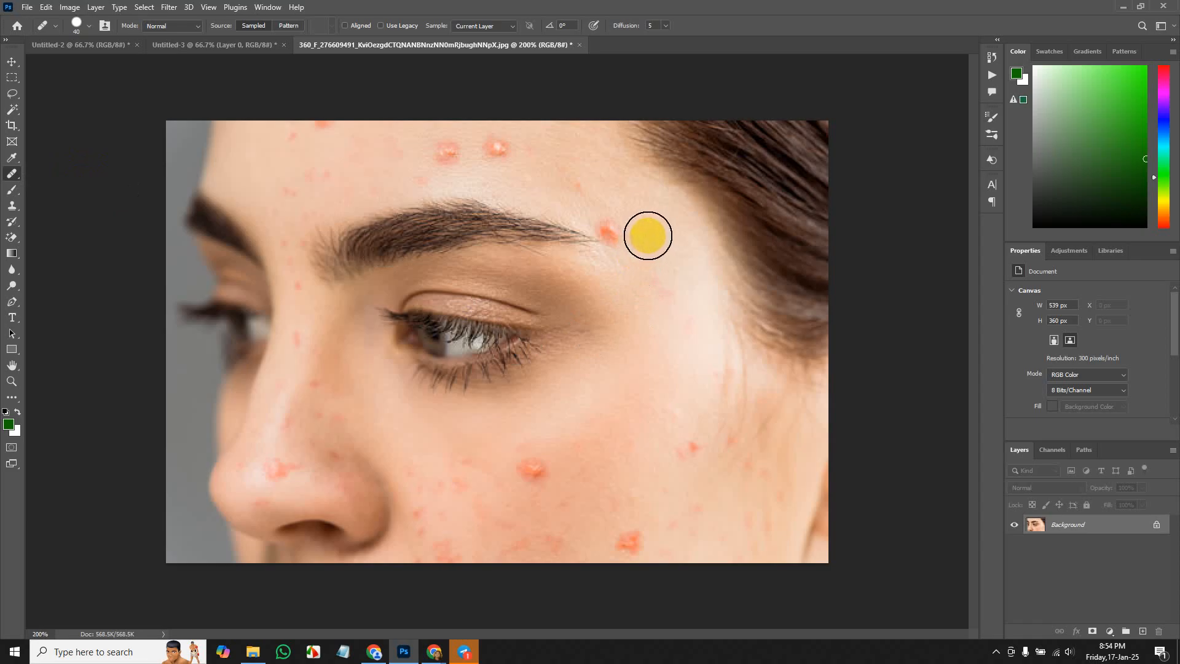
pyautogui.click(619, 233)
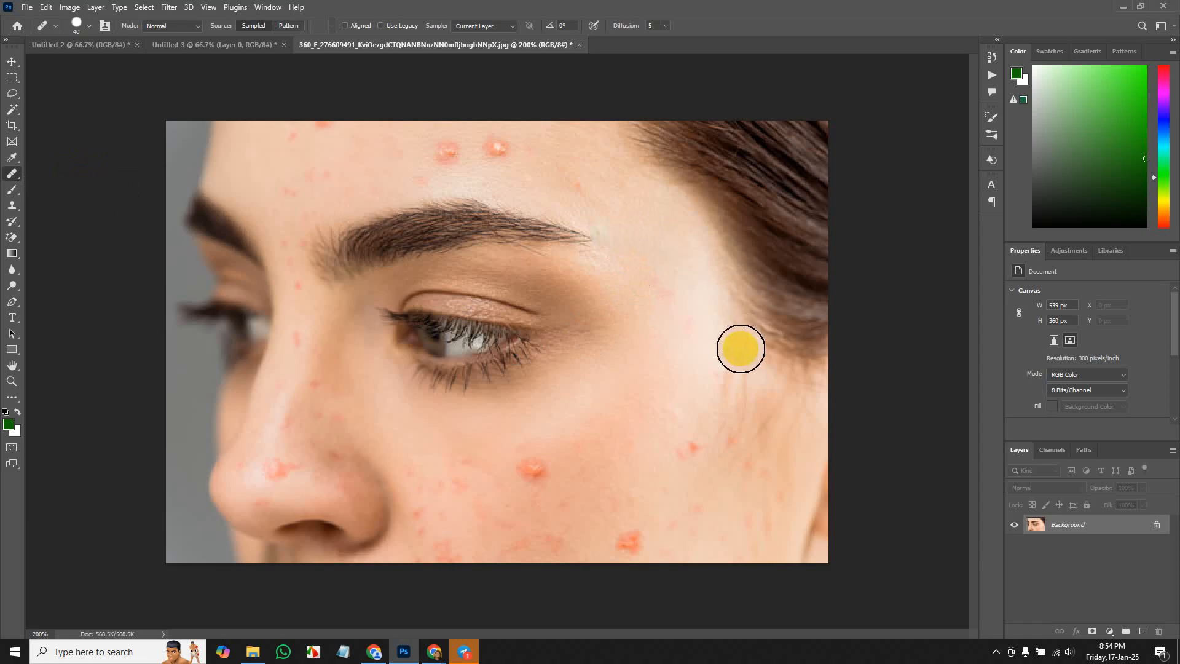
pyautogui.keyDown('alt'); pyautogui.click(517, 169); pyautogui.keyUp('alt')
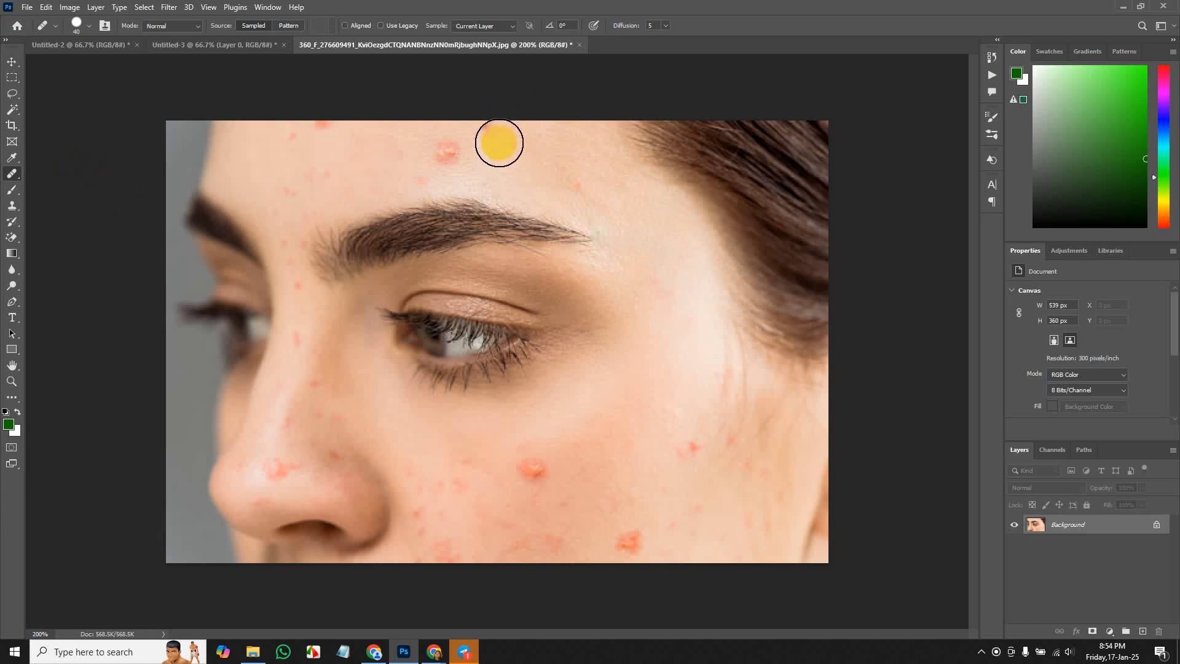
pyautogui.click(499, 145)
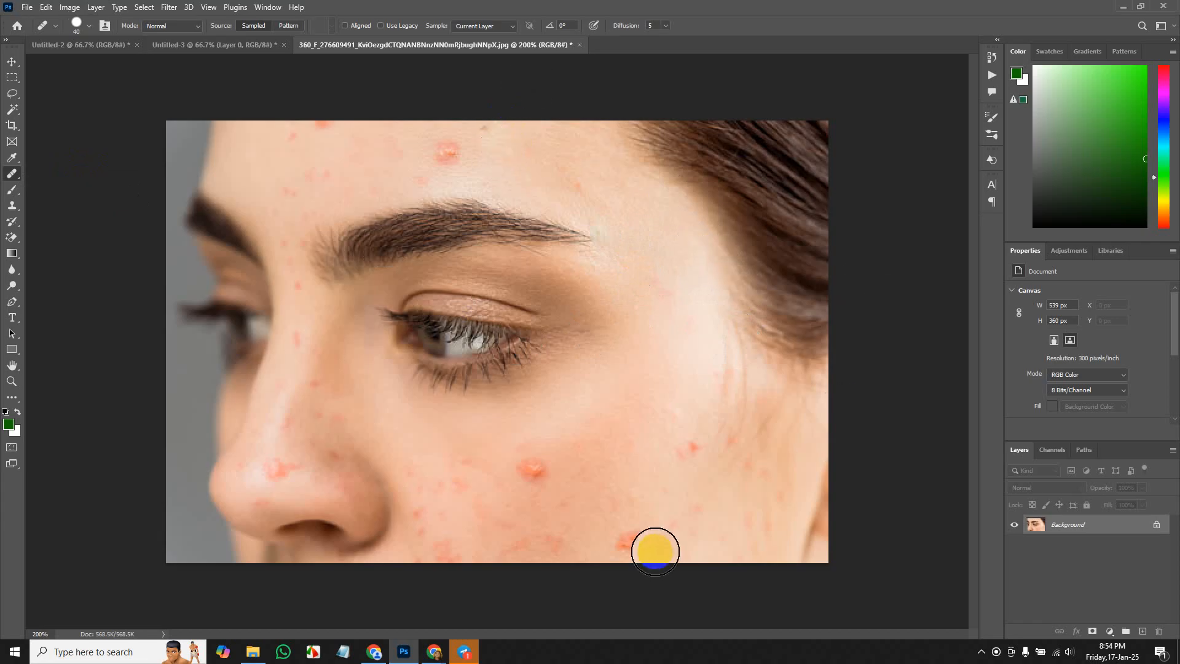
pyautogui.click(539, 464)
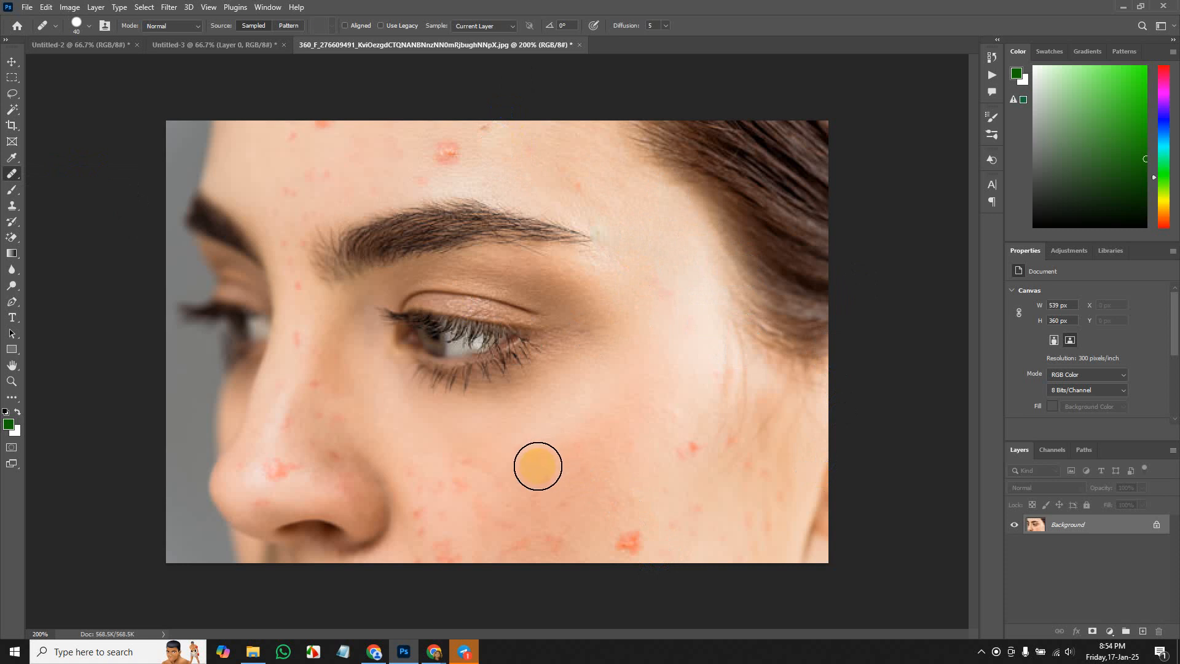
# Undo all the Healing Brush corrections on the face photo.
pyautogui.rightClick(12, 174)
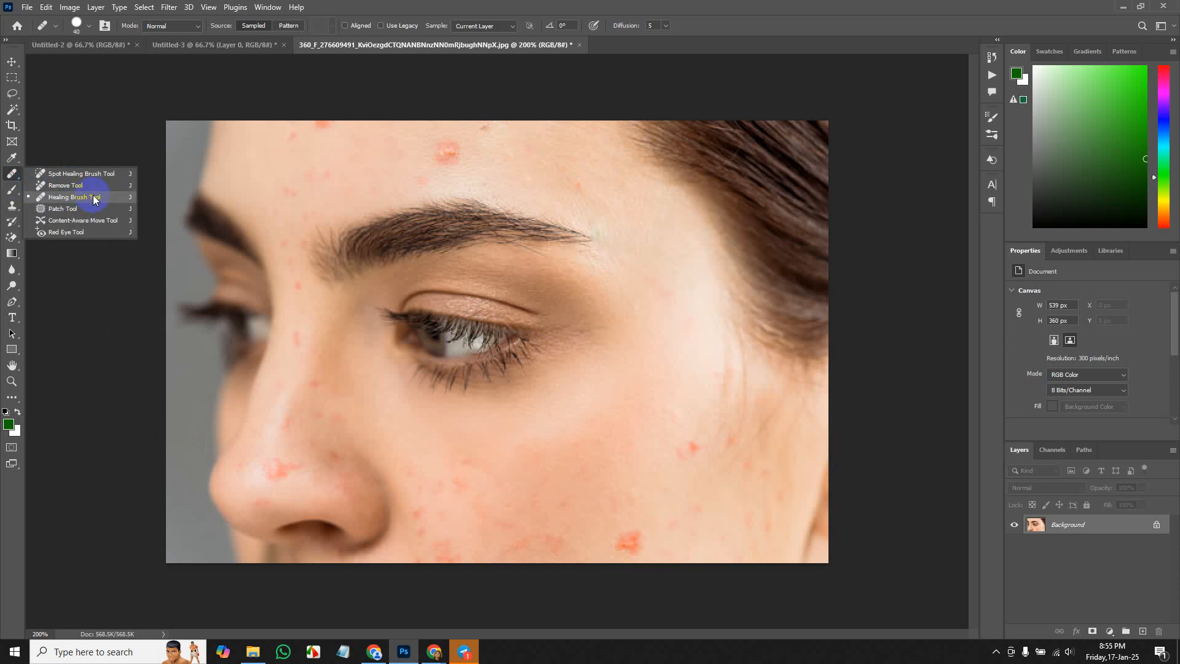
pyautogui.click(139, 230)
pyautogui.hotkey('ctrl', 'z')
pyautogui.hotkey('ctrl', 'z')
pyautogui.hotkey('ctrl', 'z')
pyautogui.hotkey('ctrl', 'z')
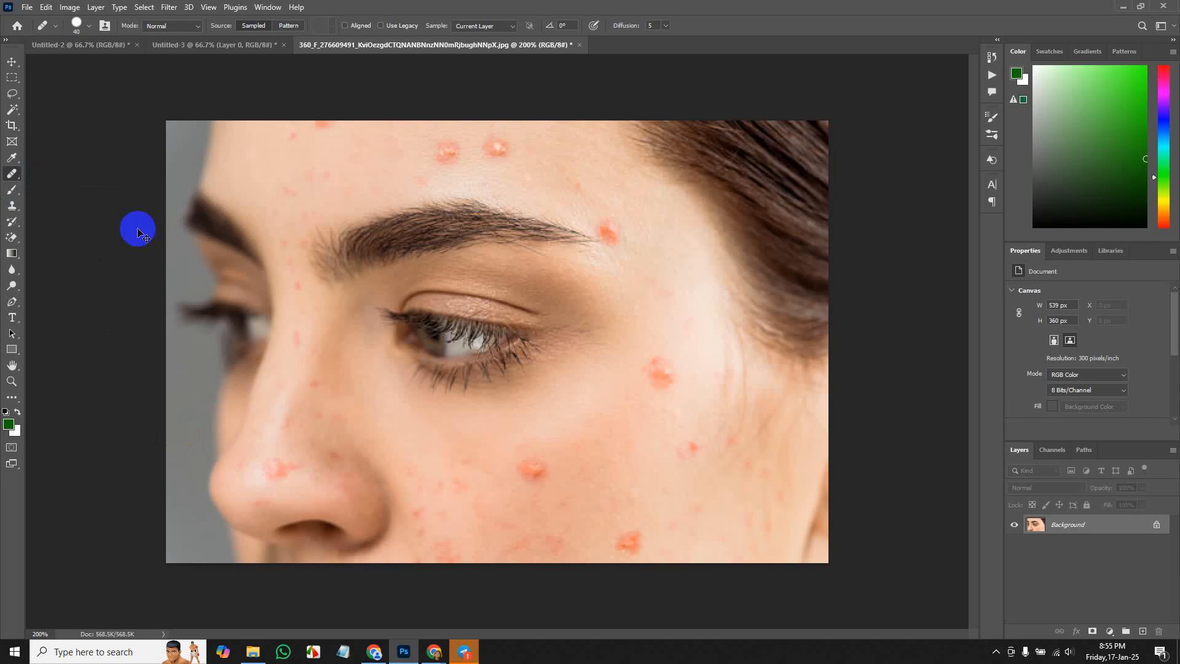
# Patch the upper-cheek blemish beside the eye with nearby clean skin using the Patch Tool in Source mode, then clear the selection.
pyautogui.rightClick(12, 174)
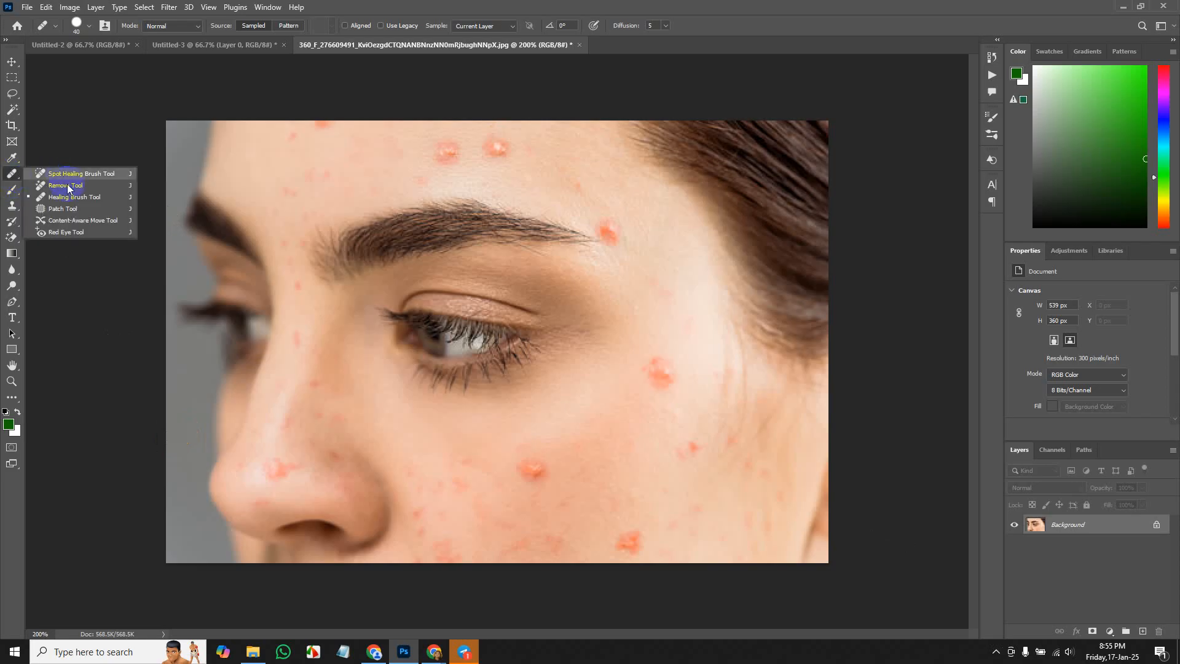
pyautogui.click(58, 209)
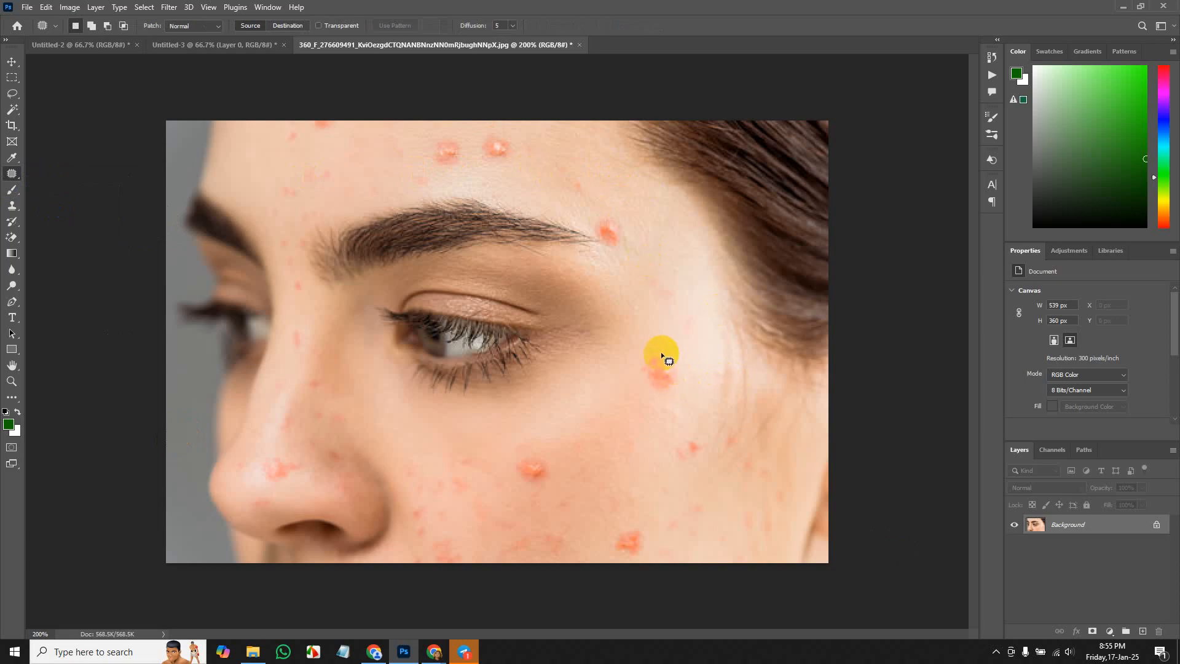
pyautogui.moveTo(652, 352)
pyautogui.mouseDown()
pyautogui.moveTo(636, 381)
pyautogui.moveTo(649, 394)
pyautogui.moveTo(682, 401)
pyautogui.moveTo(693, 378)
pyautogui.moveTo(655, 347)
pyautogui.moveTo(684, 372)
pyautogui.moveTo(614, 413)
pyautogui.mouseUp()
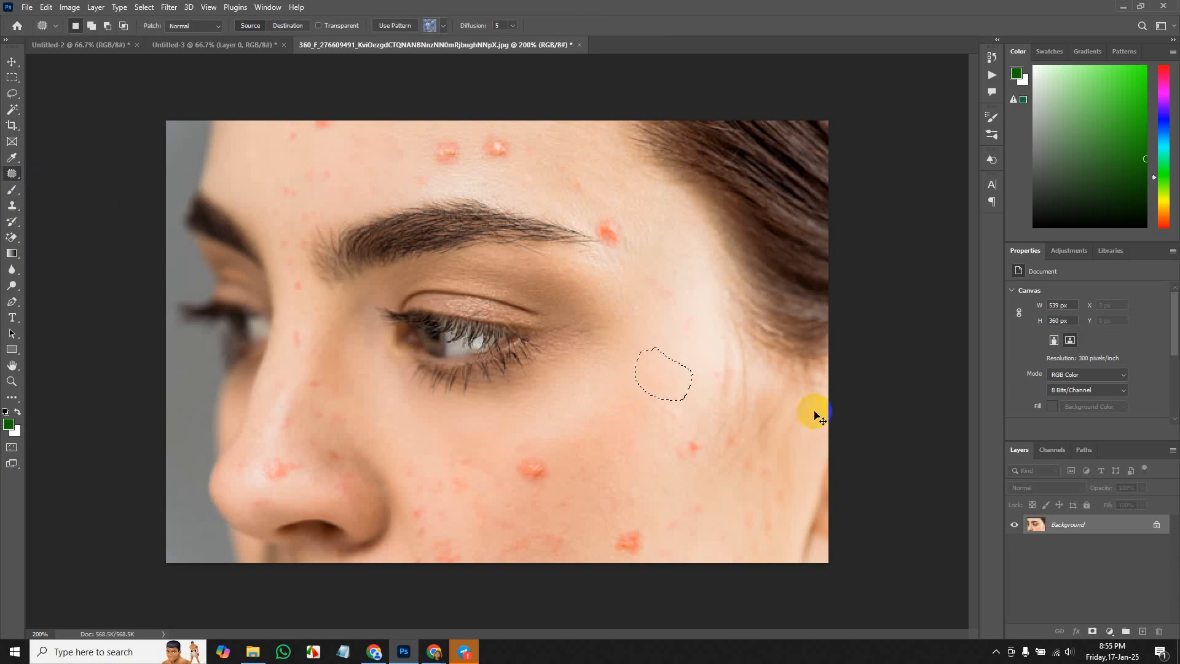
pyautogui.click(814, 417)
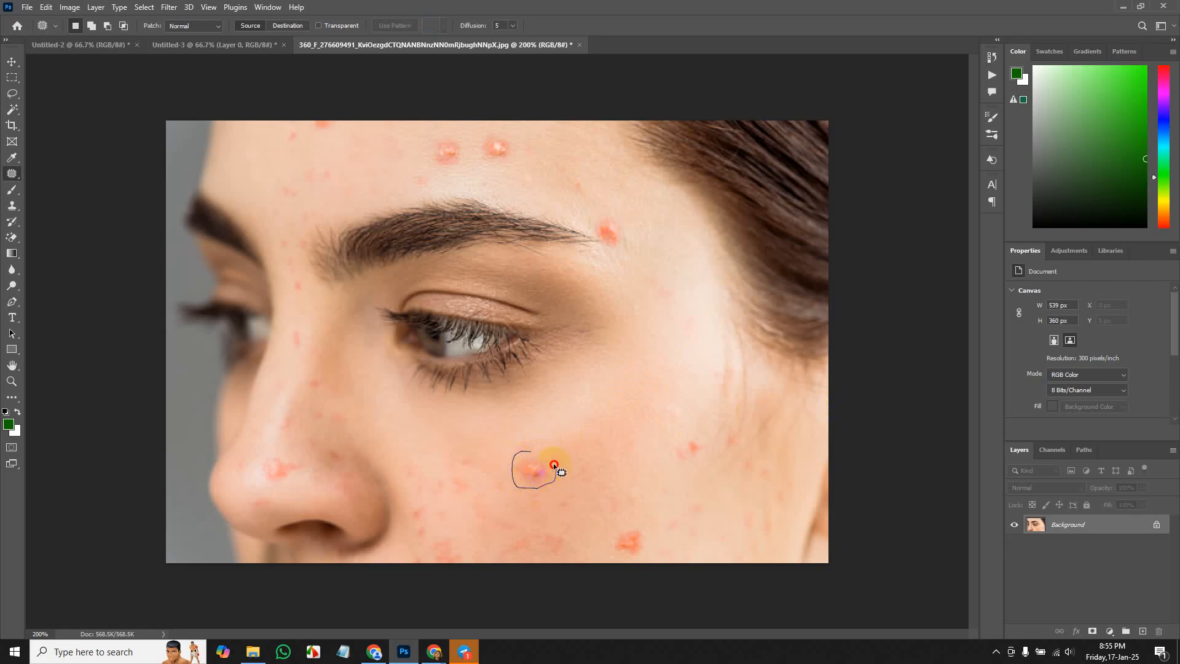
# Patch the mid-cheek blemish with clean skin using the Patch Tool, deselect it and undo the patch.
pyautogui.moveTo(532, 452)
pyautogui.mouseDown()
pyautogui.moveTo(540, 467)
pyautogui.moveTo(561, 437)
pyautogui.mouseUp()
pyautogui.hotkey('ctrl', 'd')
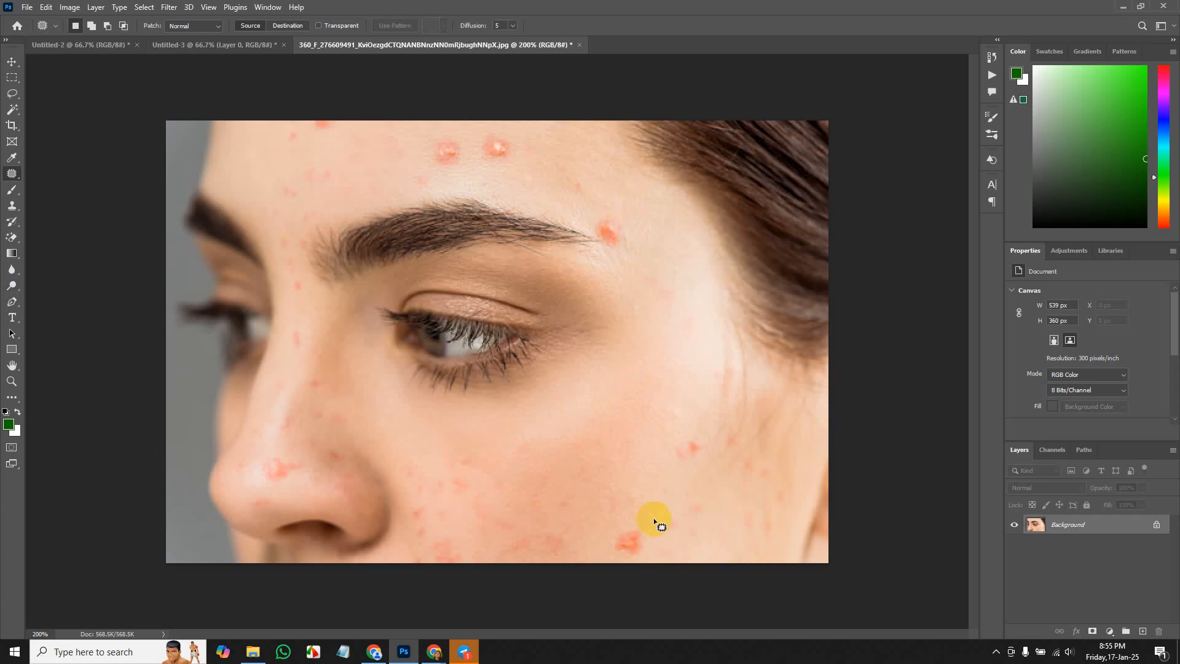
pyautogui.rightClick(11, 176)
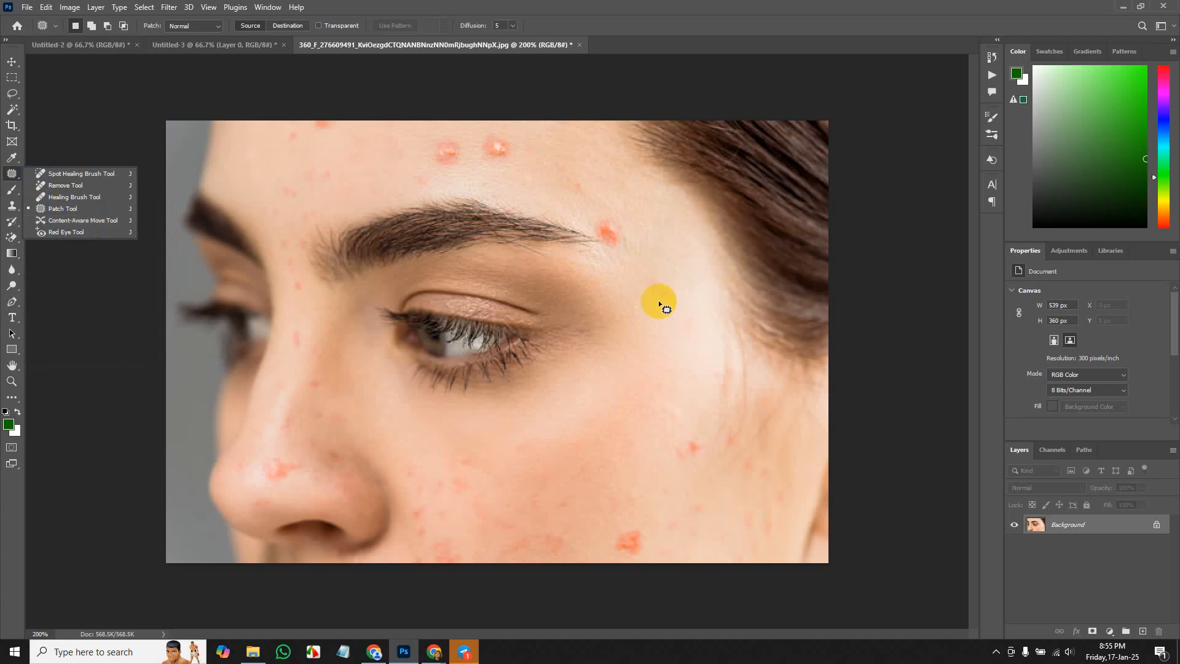
pyautogui.click(85, 211)
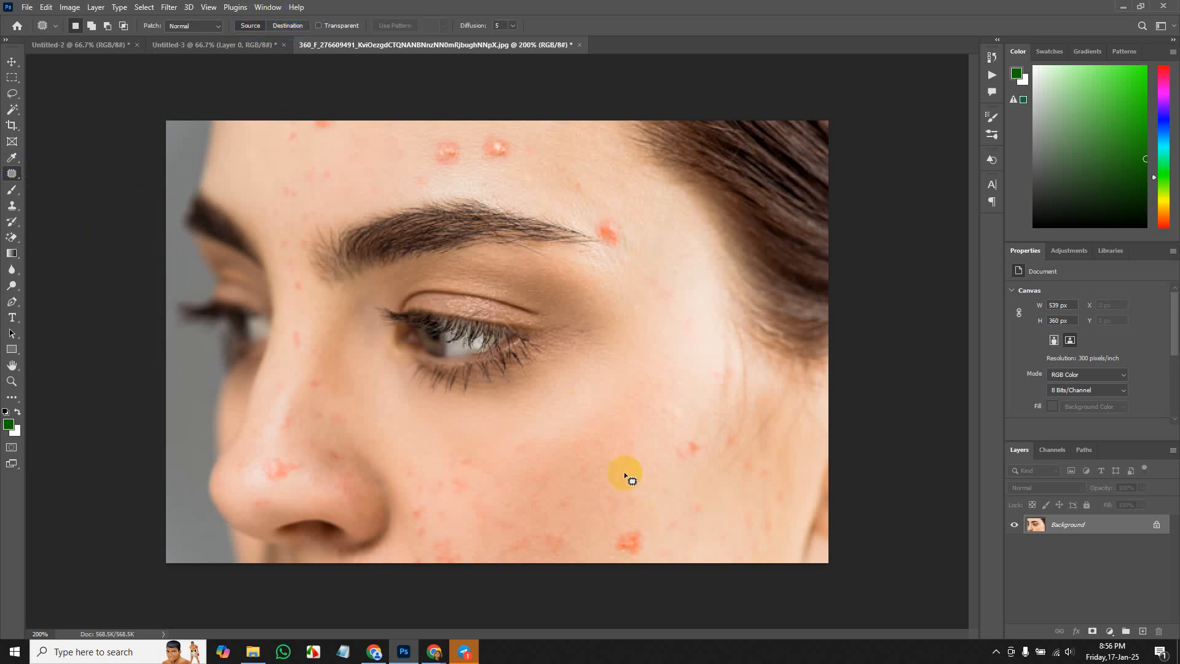
pyautogui.hotkey('ctrl', 'z')
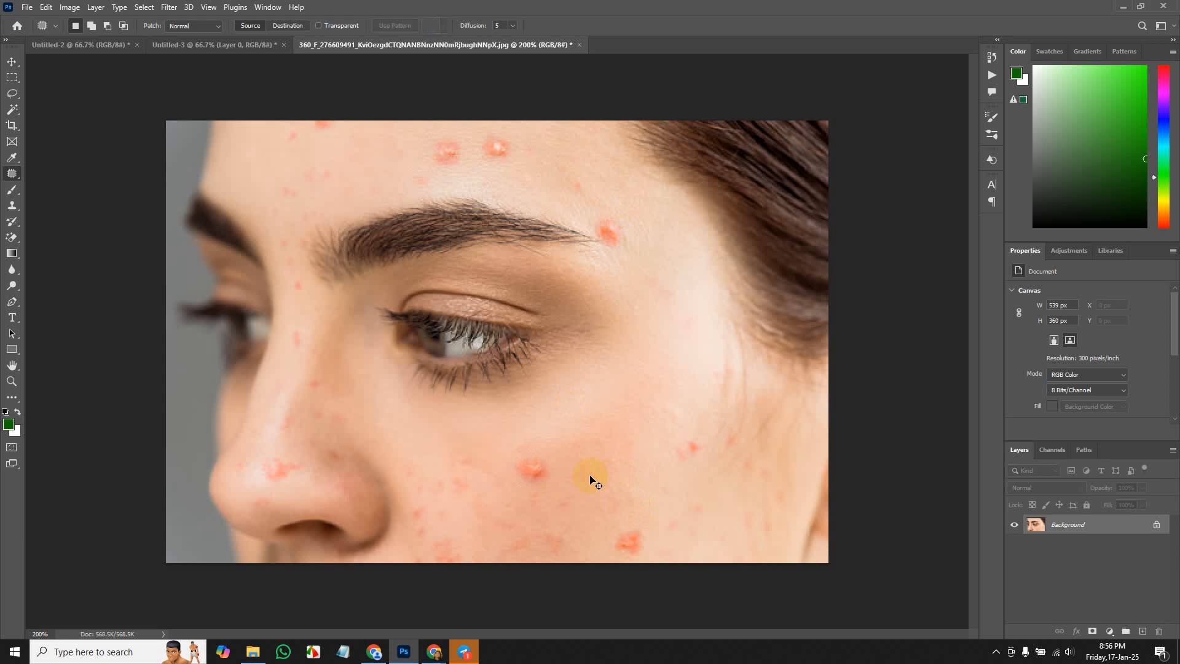
# Outline the mid-cheek blemish with the Patch Tool, patch it again and undo back to the active selection around it.
pyautogui.moveTo(528, 453)
pyautogui.mouseDown()
pyautogui.moveTo(536, 485)
pyautogui.moveTo(527, 459)
pyautogui.moveTo(565, 443)
pyautogui.moveTo(546, 489)
pyautogui.mouseUp()
pyautogui.click(356, 87)
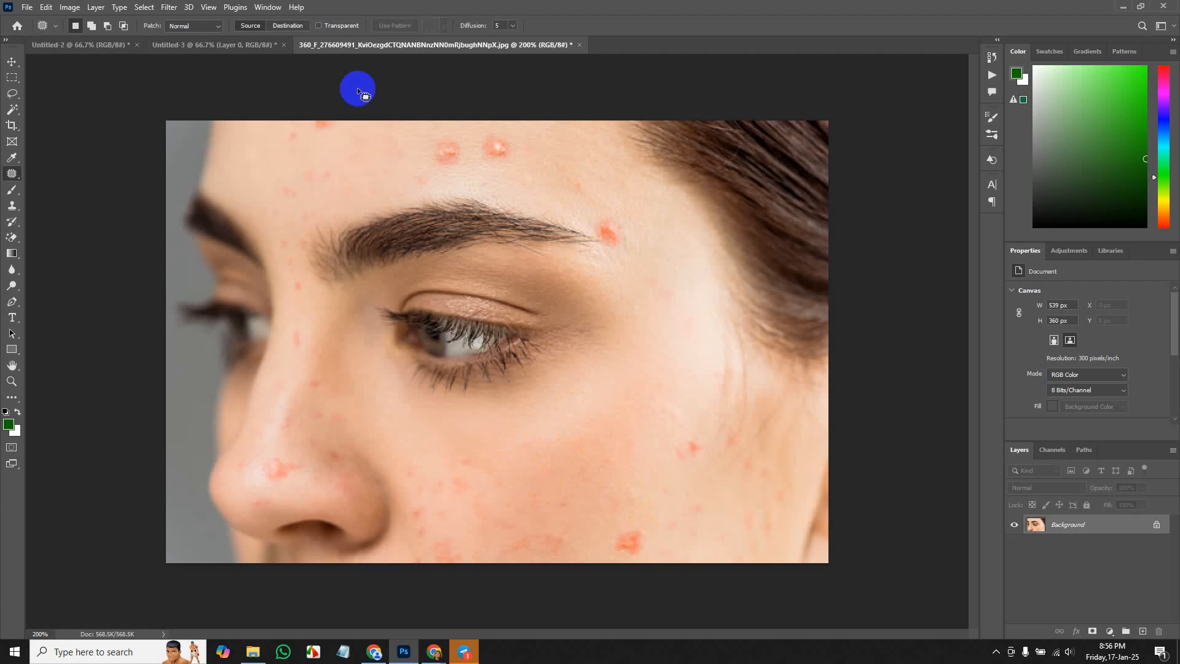
pyautogui.click(290, 27)
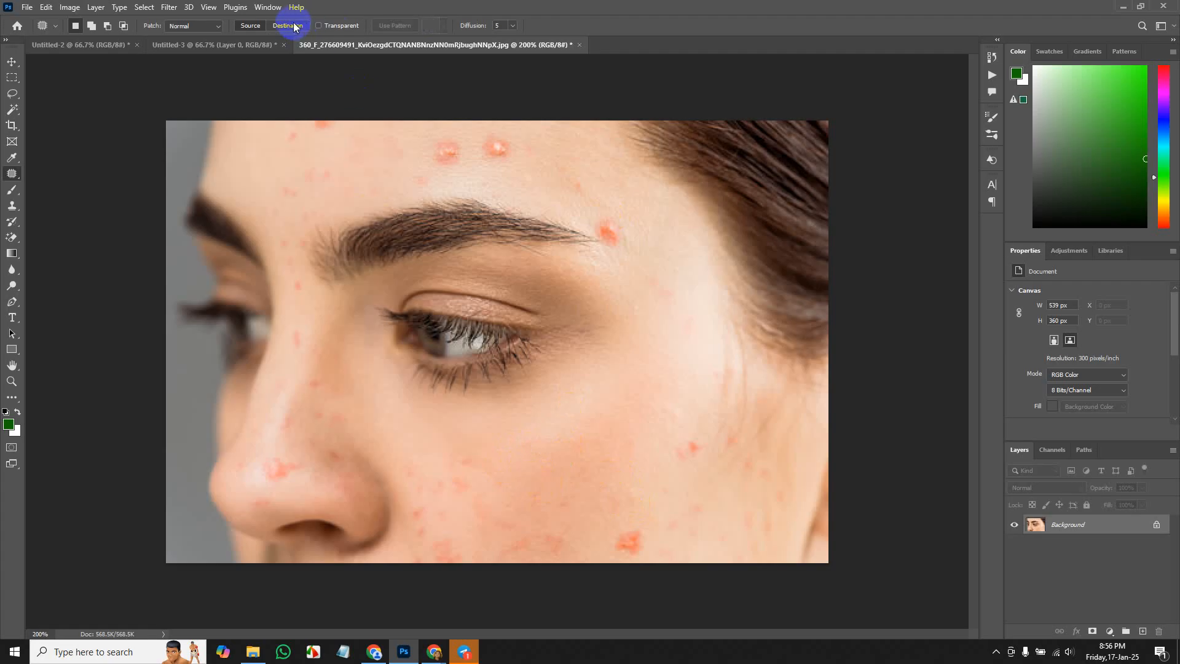
pyautogui.hotkey('ctrl', 'z')
pyautogui.hotkey('ctrl', 'z')
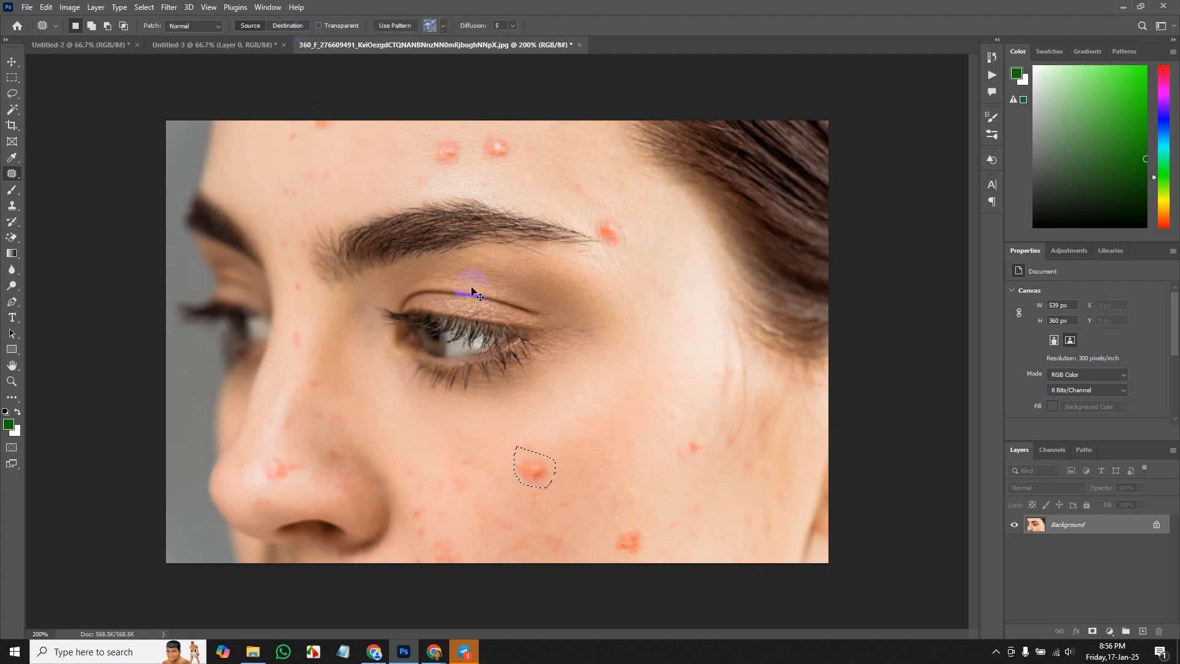
# Cover the mid-cheek blemish with nearby clean skin using the Patch Tool in Destination mode, deselect, and undo back to the clean-skin selection.
pyautogui.click(286, 27)
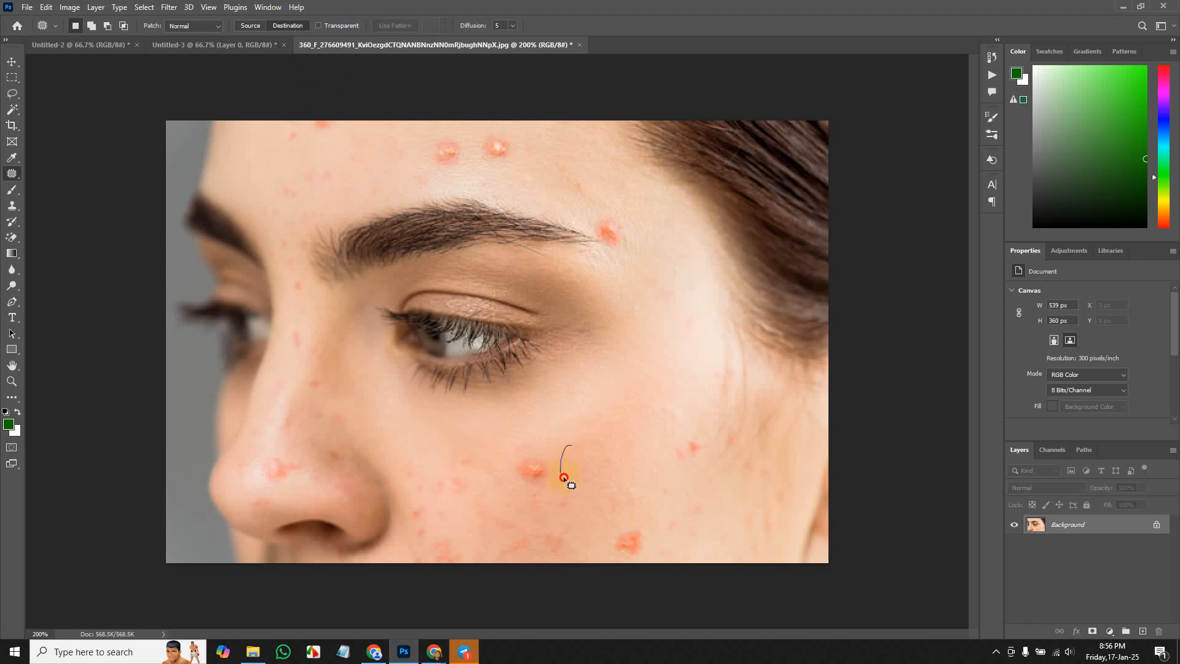
pyautogui.moveTo(607, 452)
pyautogui.mouseDown()
pyautogui.moveTo(577, 442)
pyautogui.moveTo(588, 468)
pyautogui.moveTo(546, 478)
pyautogui.mouseUp()
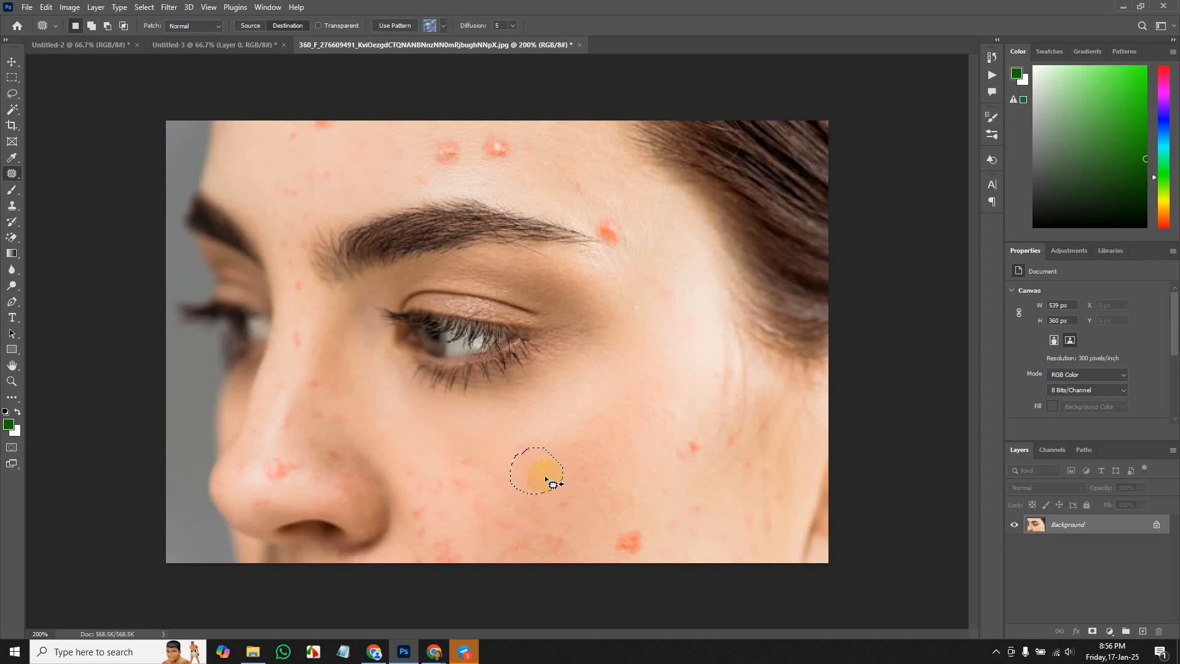
pyautogui.click(617, 461)
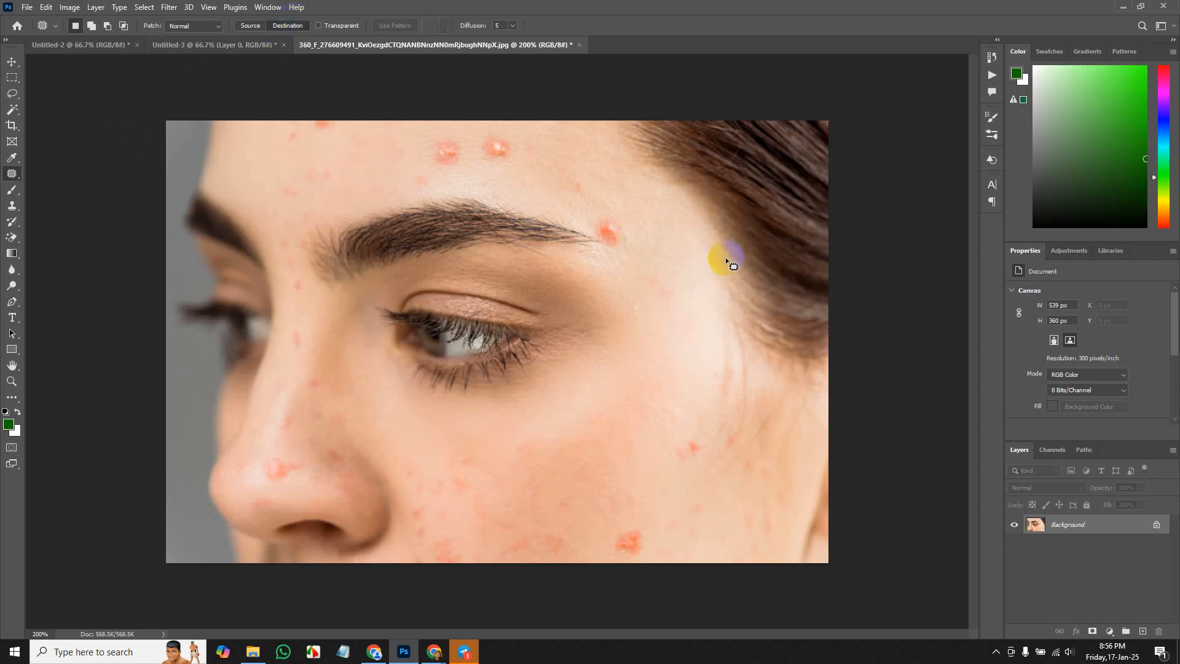
pyautogui.hotkey('ctrl', 'z')
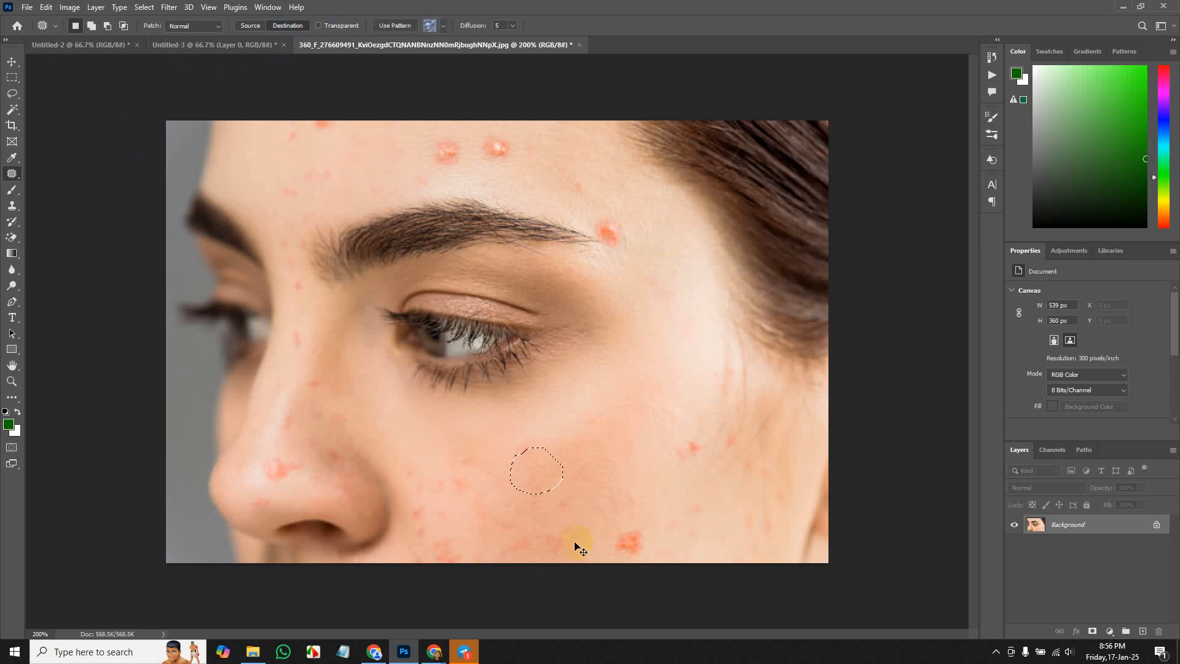
pyautogui.hotkey('ctrl', 'z')
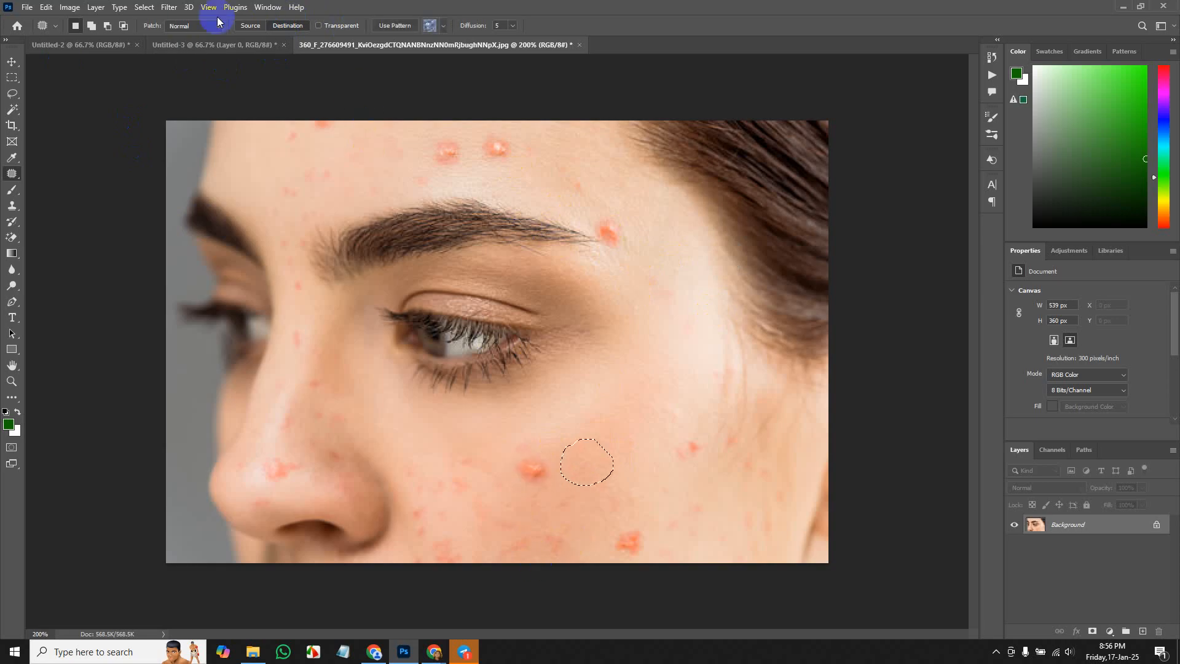
# Patch the mid-cheek blemish with adjacent clean skin using the Patch Tool in Source mode, then clear the selection.
pyautogui.click(251, 27)
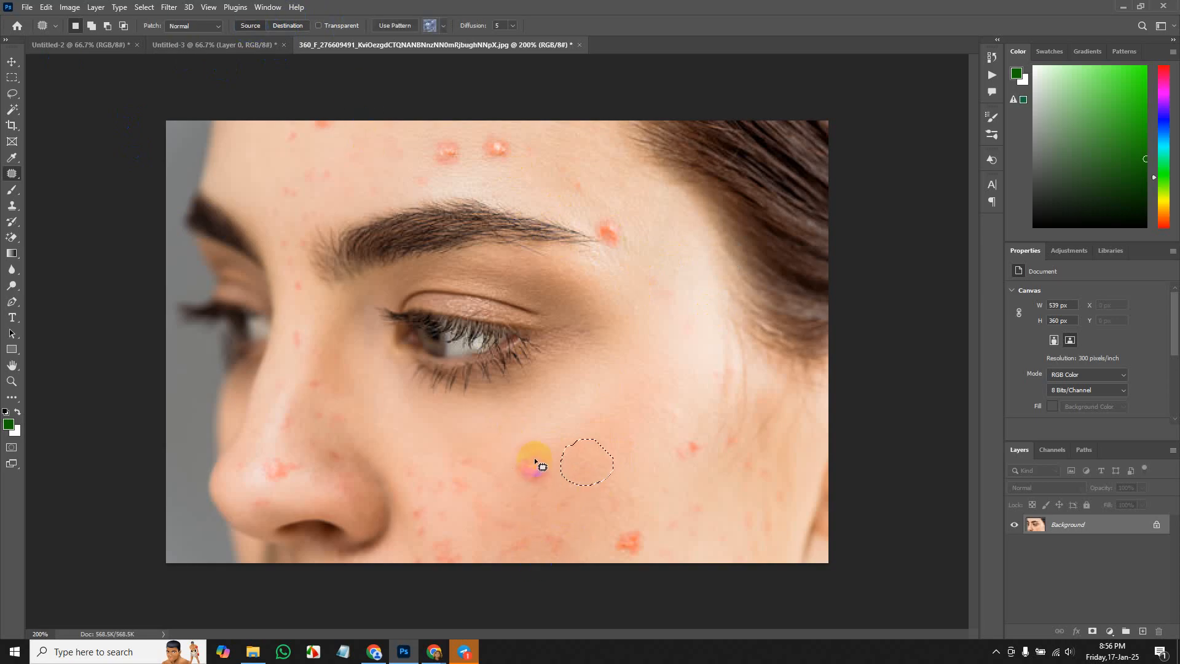
pyautogui.moveTo(533, 455)
pyautogui.mouseDown()
pyautogui.moveTo(554, 488)
pyautogui.moveTo(550, 466)
pyautogui.moveTo(525, 453)
pyautogui.moveTo(536, 474)
pyautogui.moveTo(595, 438)
pyautogui.mouseUp()
pyautogui.hotkey('ctrl', 'd')
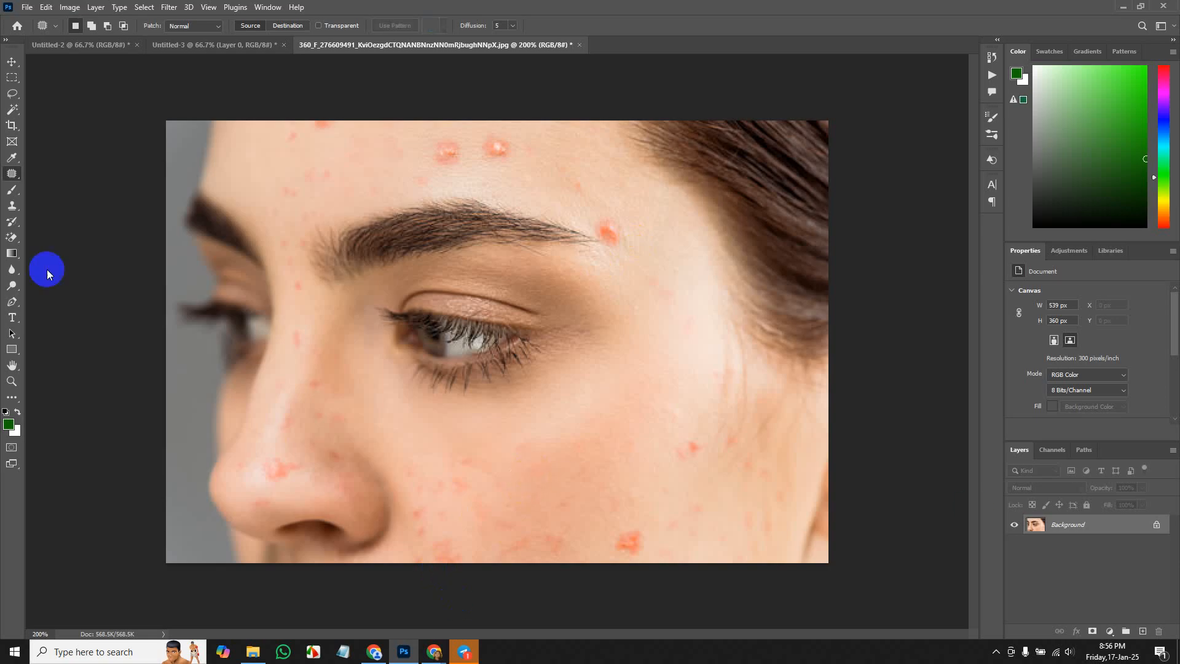
# Open the family photo contentaware-before-ezgif.com-webp-to-jpg-converter.jpg from the Class-03 folder.
pyautogui.rightClick(16, 180)
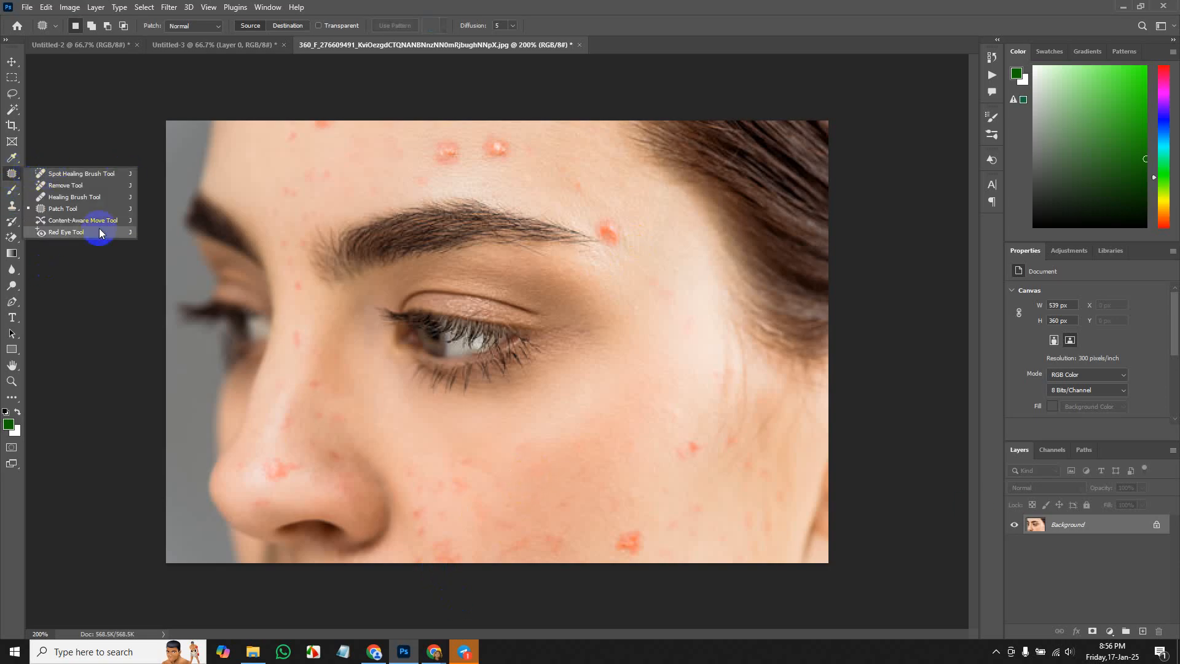
pyautogui.click(21, 9)
pyautogui.click(26, 7)
pyautogui.click(33, 29)
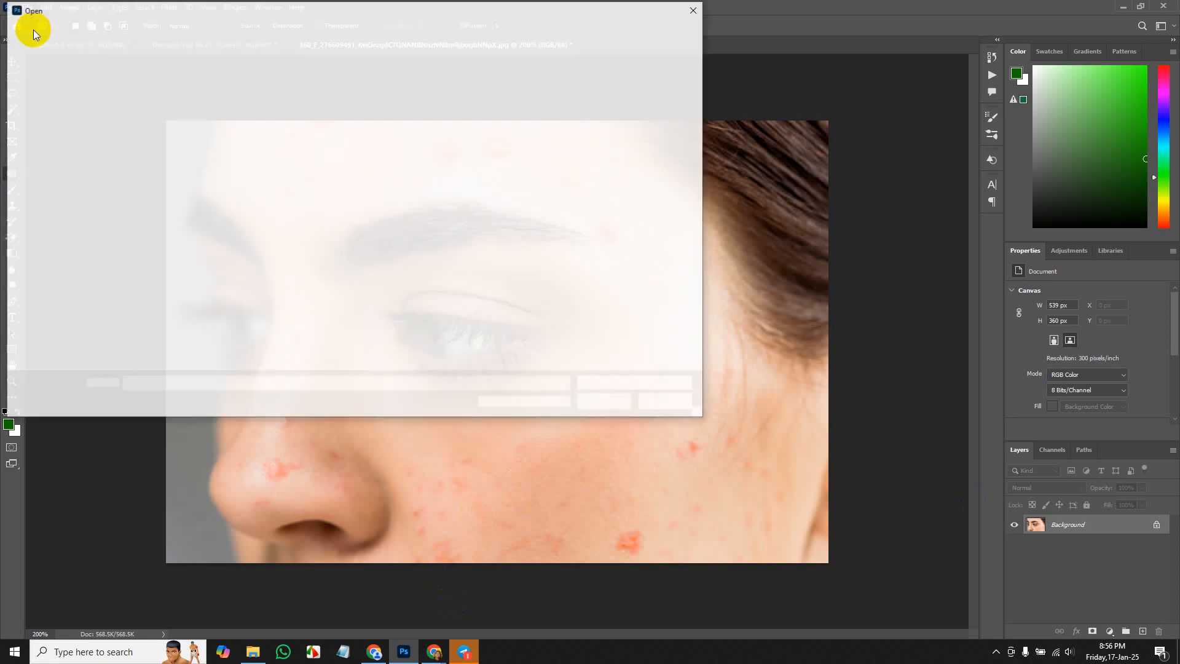
pyautogui.scroll(-3, 492, 232)
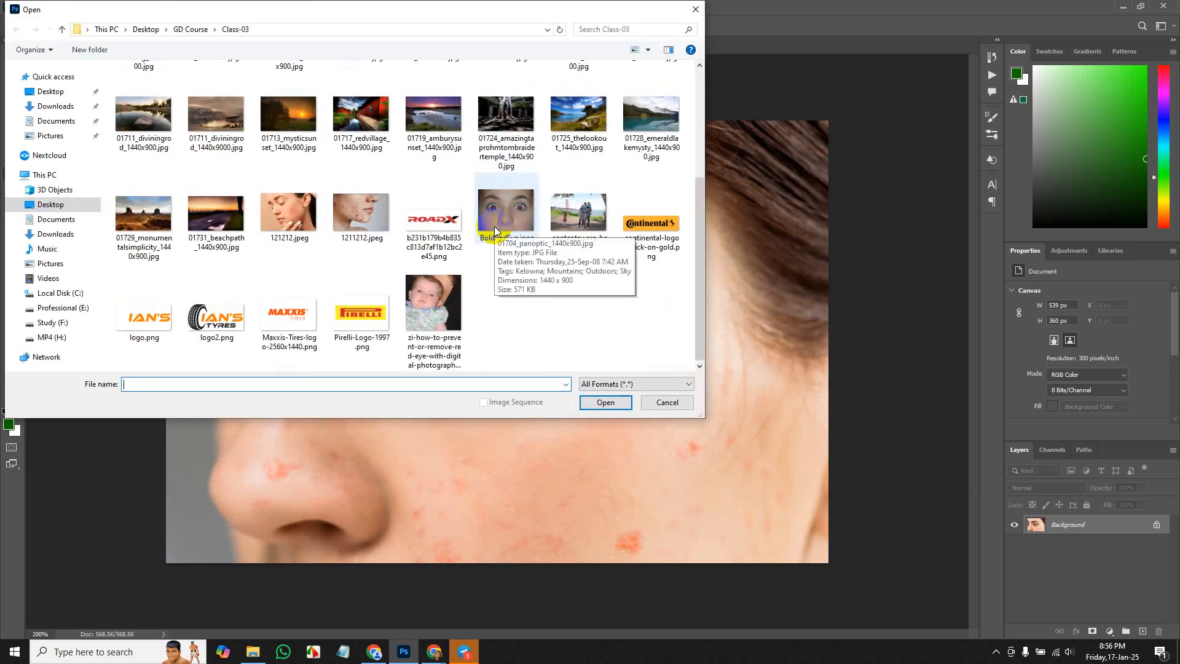
pyautogui.doubleClick(579, 215)
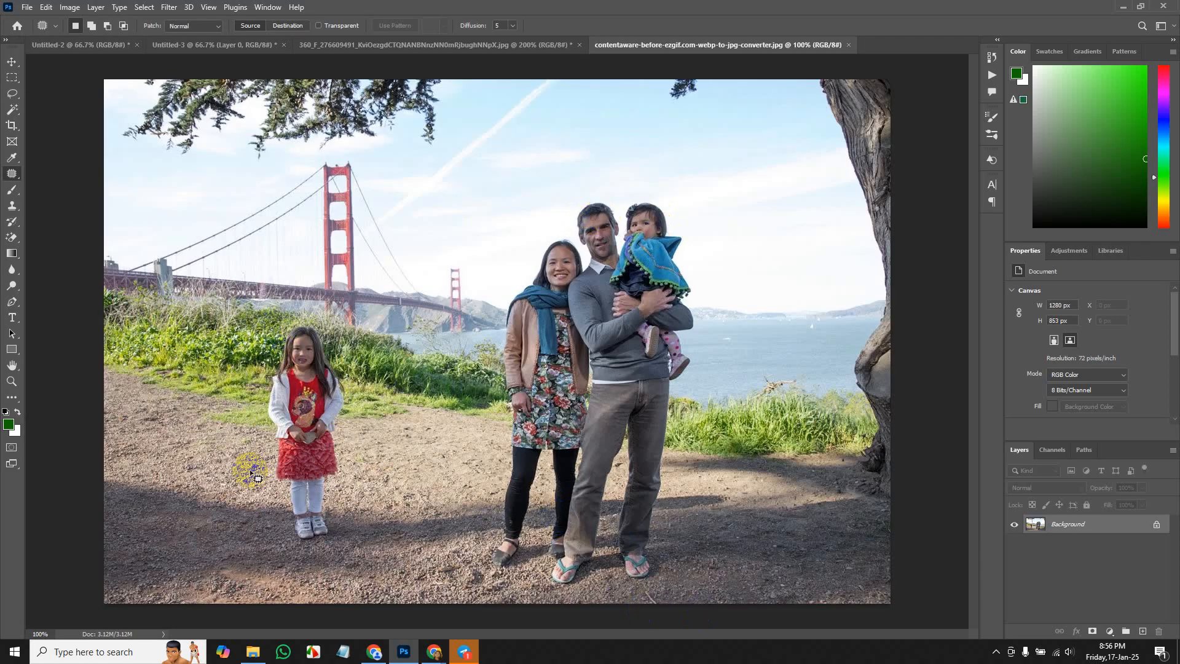
# Outline the girl standing alone with the Content-Aware Move Tool, move her beside the woman, apply the move and deselect.
pyautogui.rightClick(17, 175)
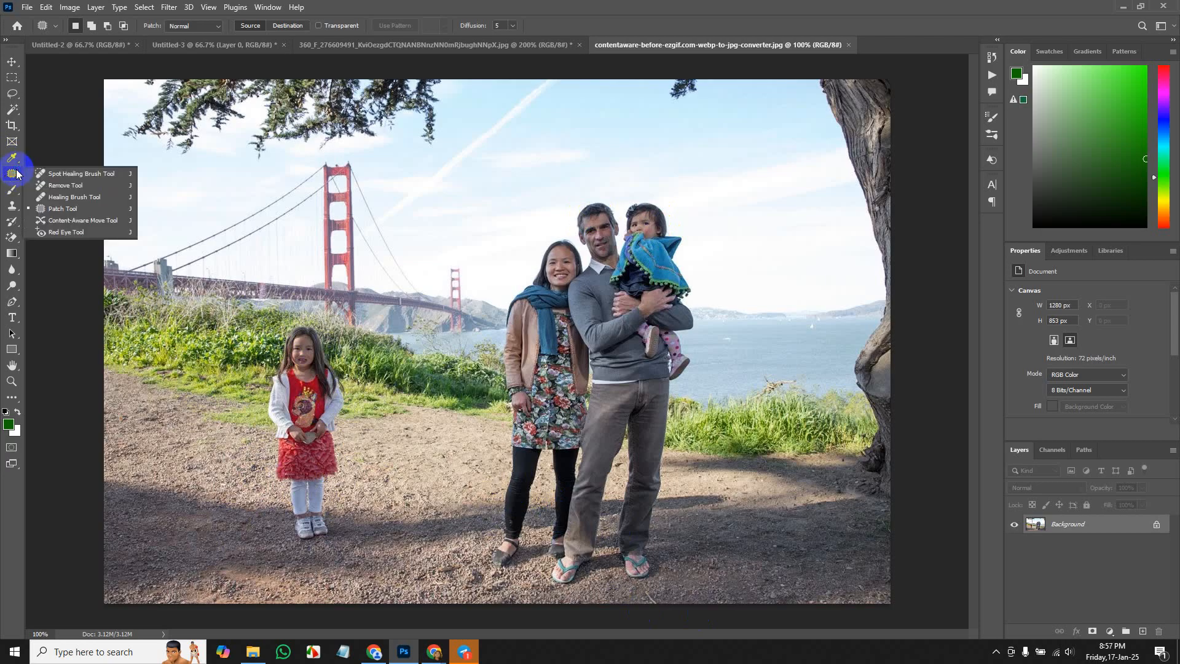
pyautogui.click(86, 221)
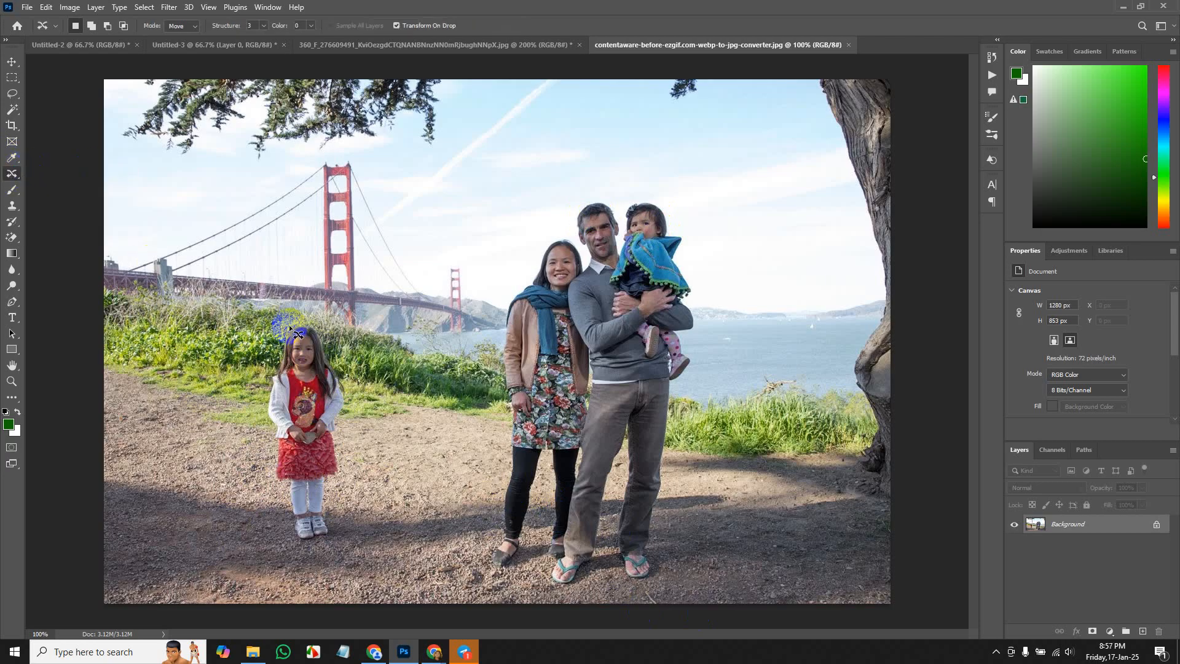
pyautogui.moveTo(289, 324)
pyautogui.mouseDown()
pyautogui.moveTo(266, 383)
pyautogui.moveTo(265, 481)
pyautogui.moveTo(290, 557)
pyautogui.moveTo(322, 560)
pyautogui.moveTo(348, 534)
pyautogui.moveTo(354, 381)
pyautogui.moveTo(324, 314)
pyautogui.moveTo(289, 342)
pyautogui.mouseUp()
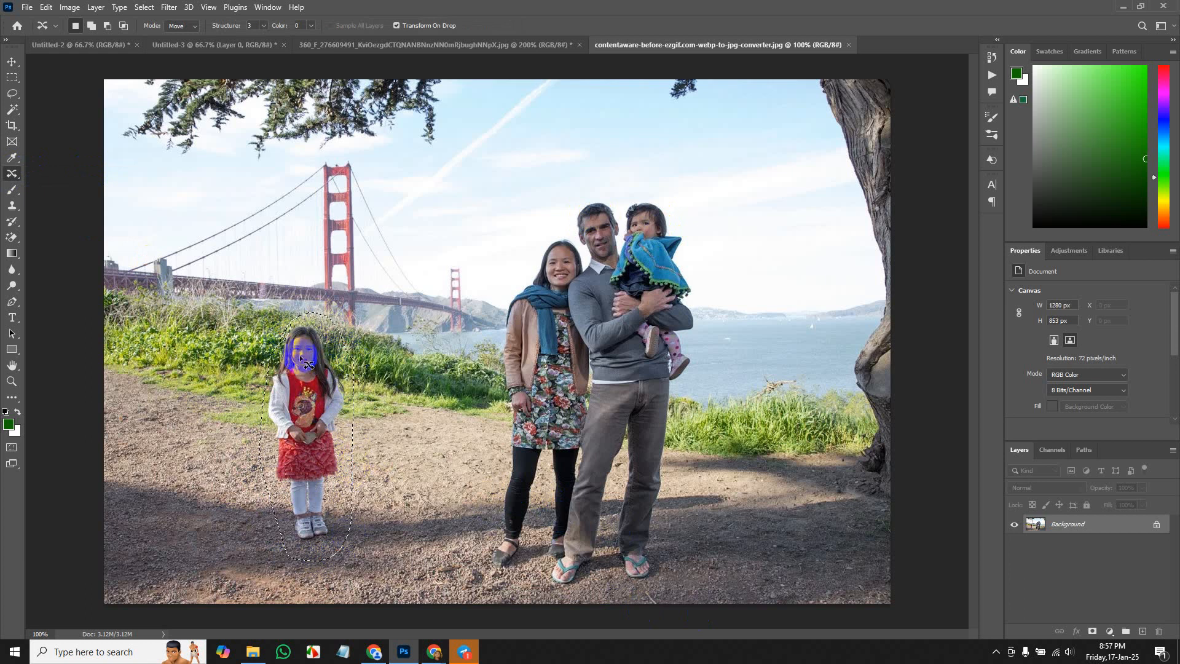
pyautogui.moveTo(303, 394)
pyautogui.mouseDown()
pyautogui.moveTo(422, 366)
pyautogui.moveTo(460, 374)
pyautogui.mouseUp()
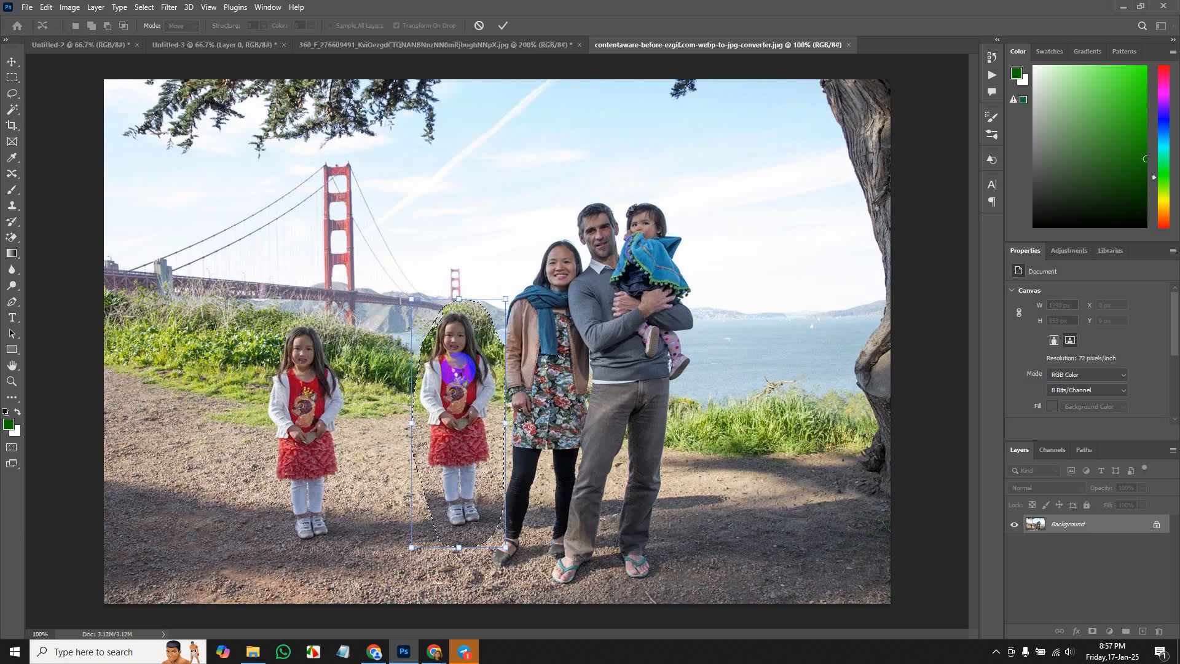
pyautogui.click(819, 364)
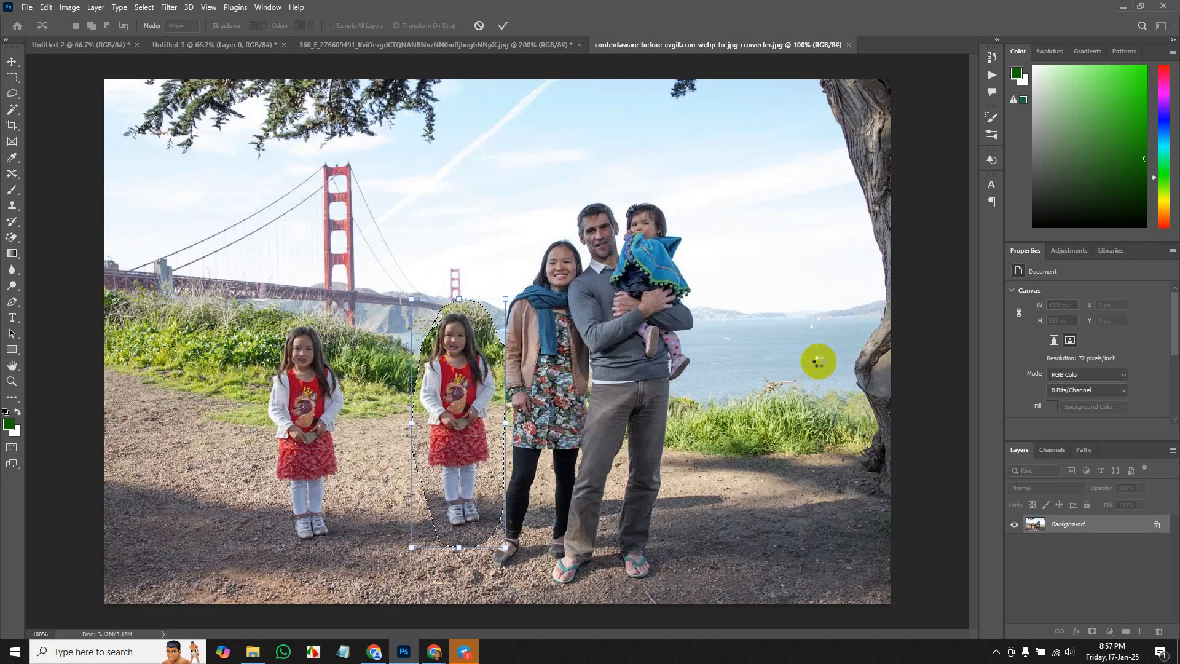
pyautogui.click(763, 365)
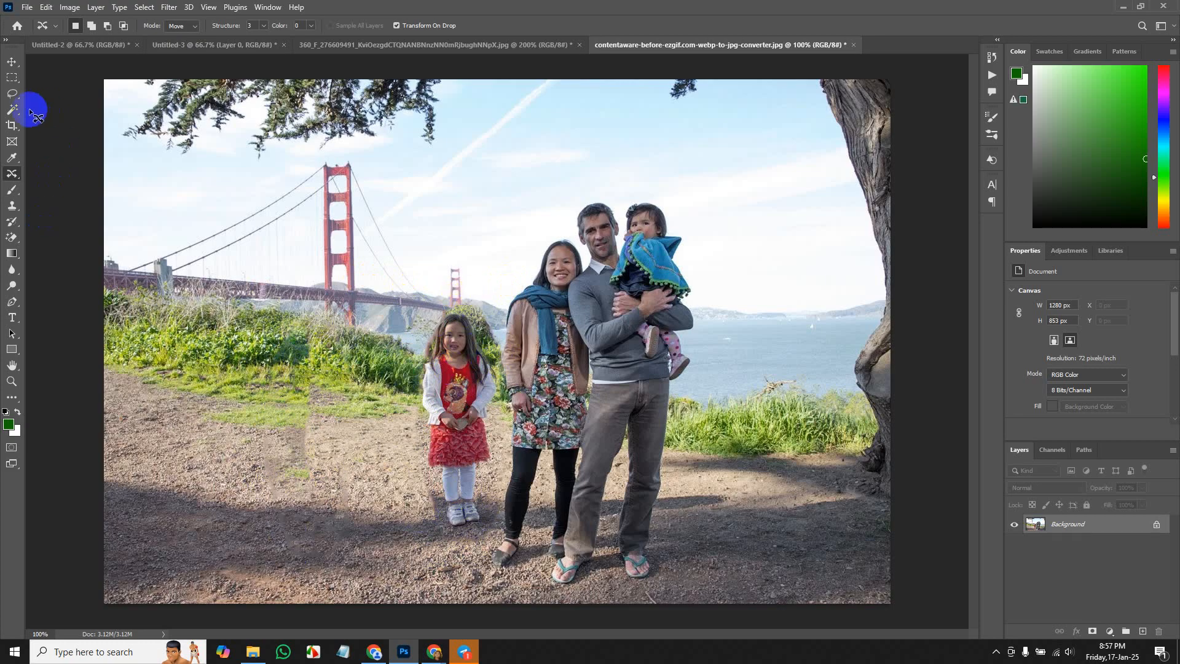
pyautogui.rightClick(11, 173)
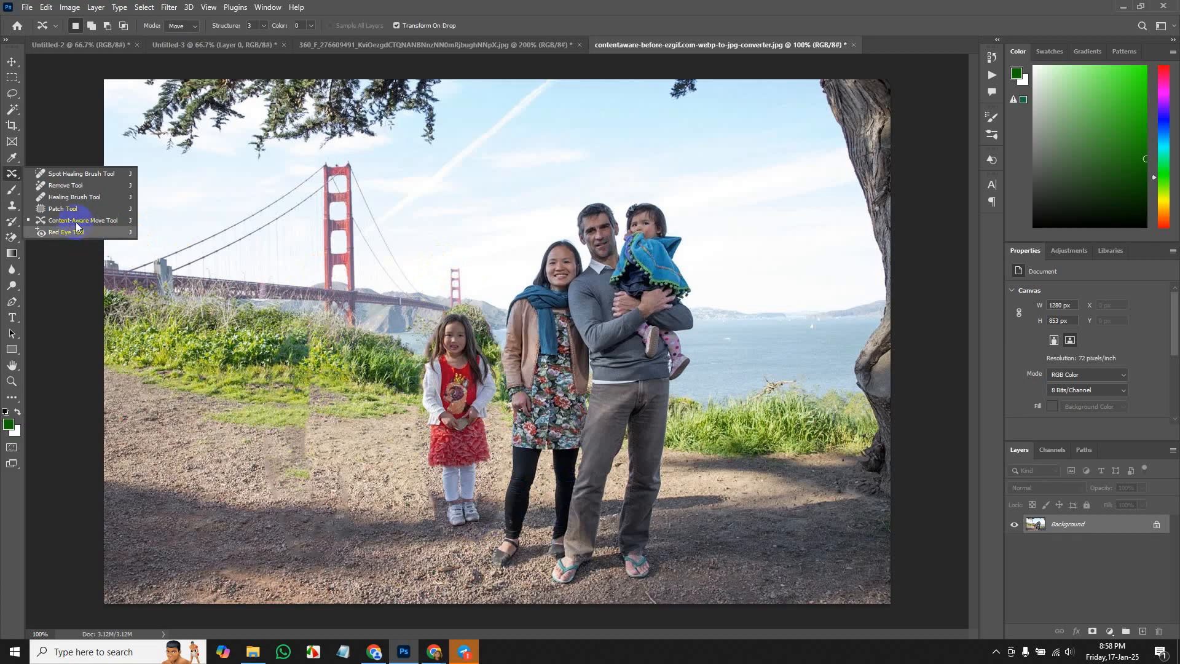
pyautogui.click(95, 221)
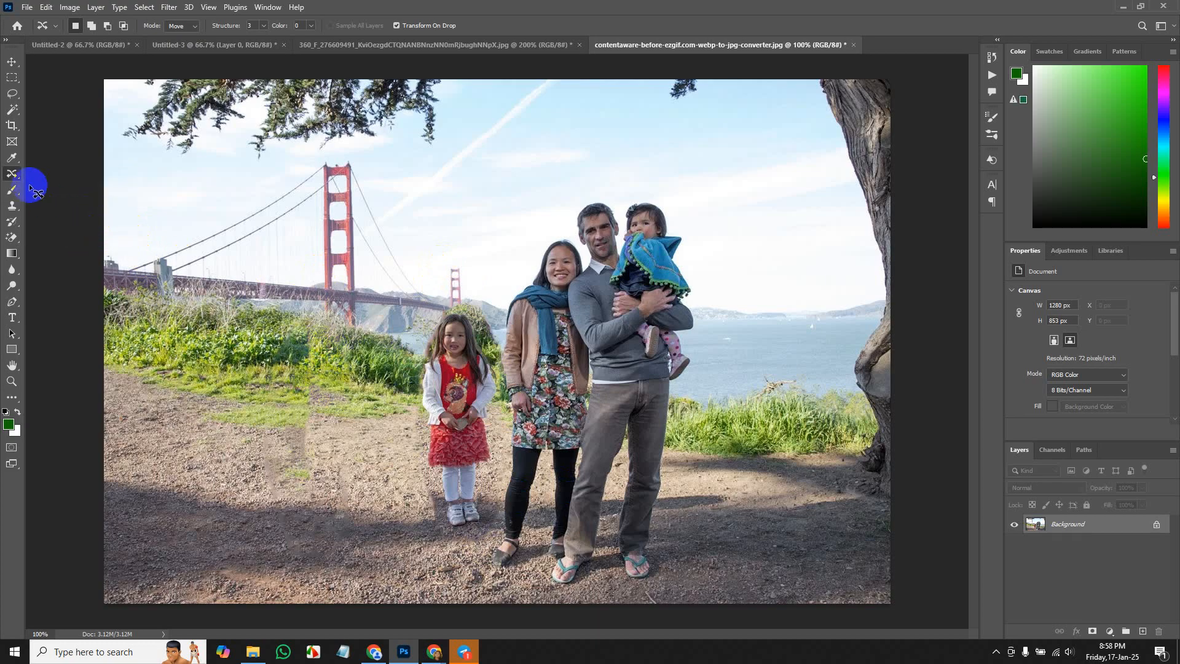
pyautogui.rightClick(14, 172)
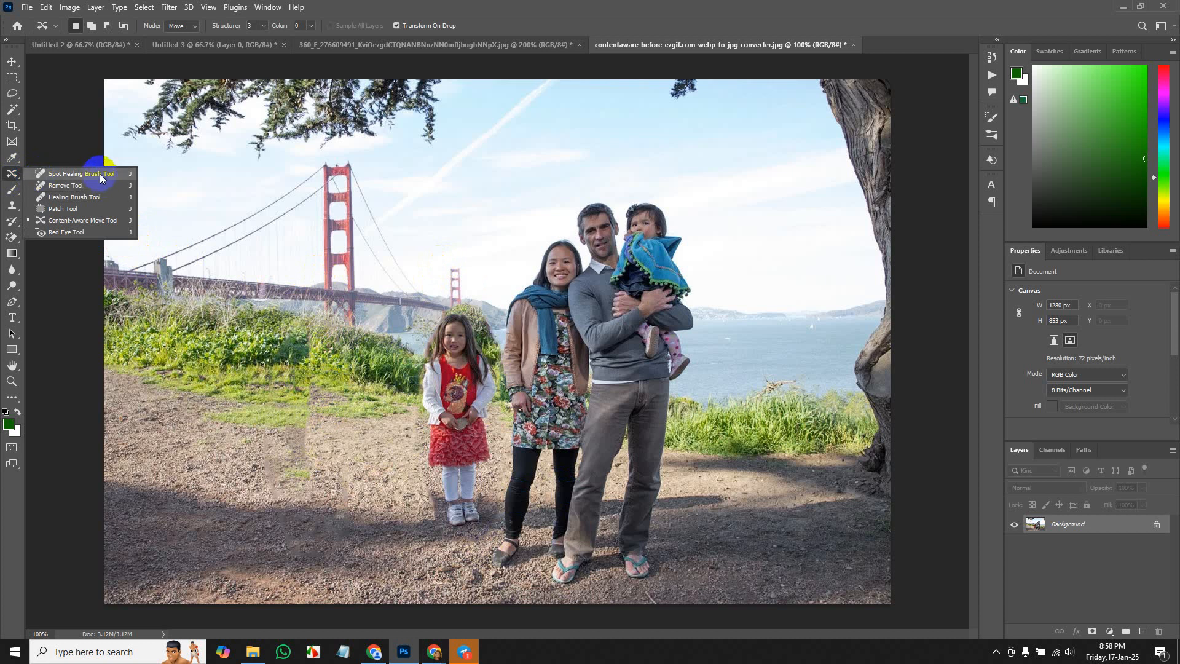
# Open the baby photo zi-how-to-prevent-or-remove-red-eye-with-digital-photography-promo-image.jpg from the Class-03 folder.
pyautogui.click(27, 8)
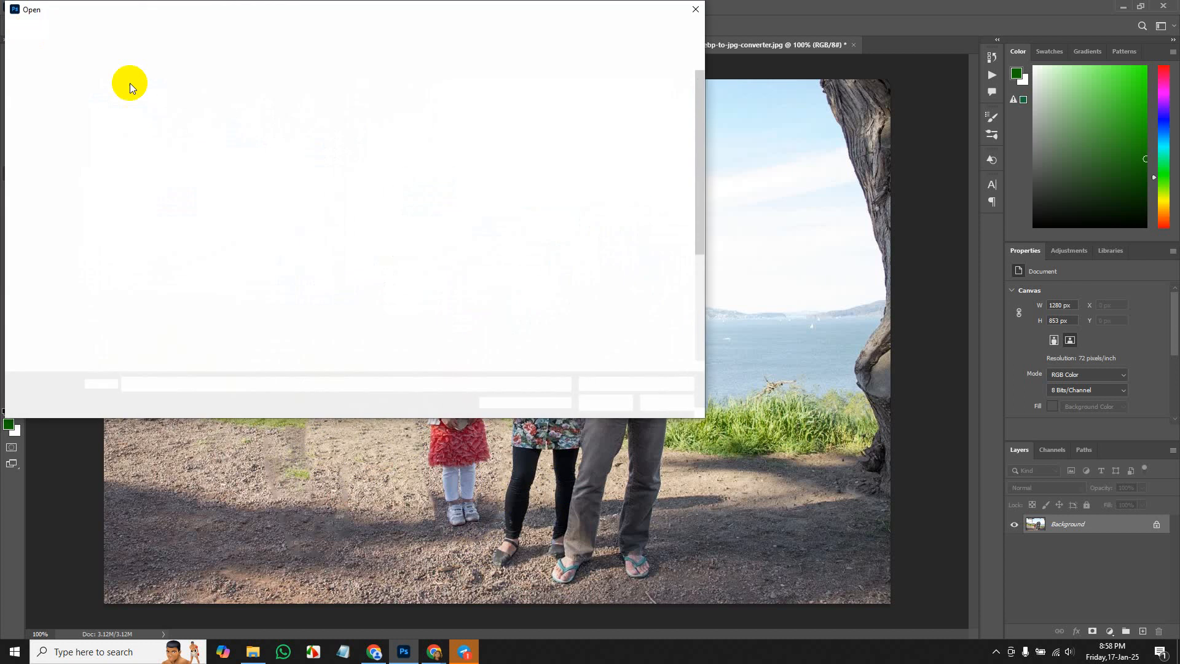
pyautogui.scroll(-3, 566, 247)
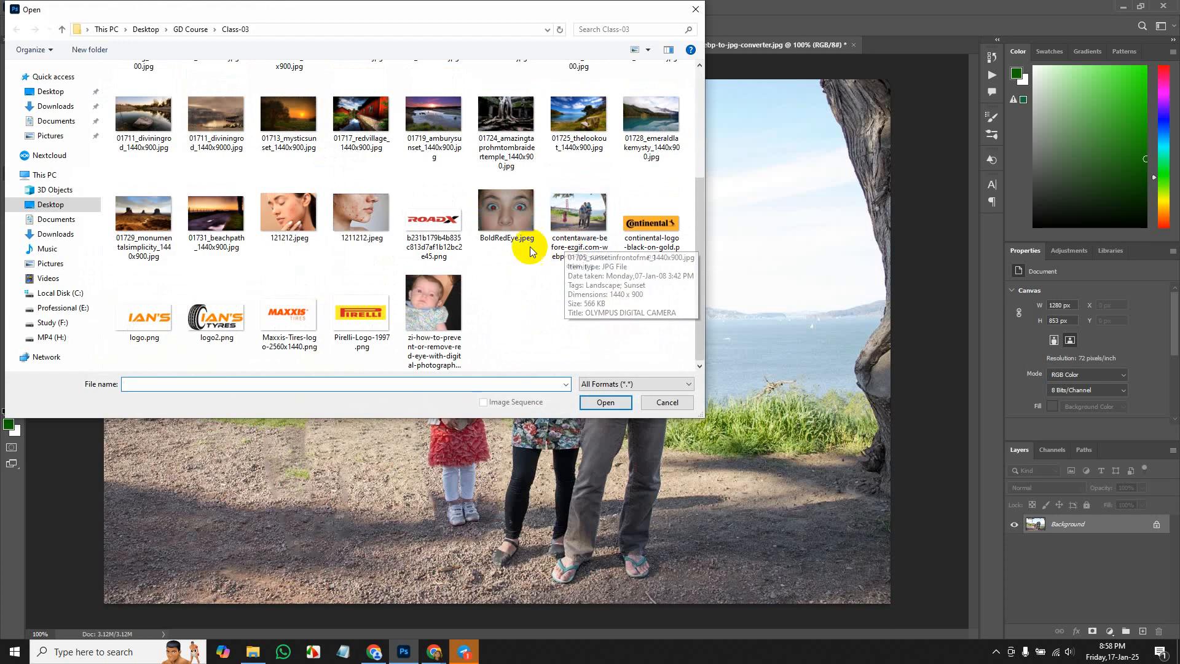
pyautogui.doubleClick(430, 311)
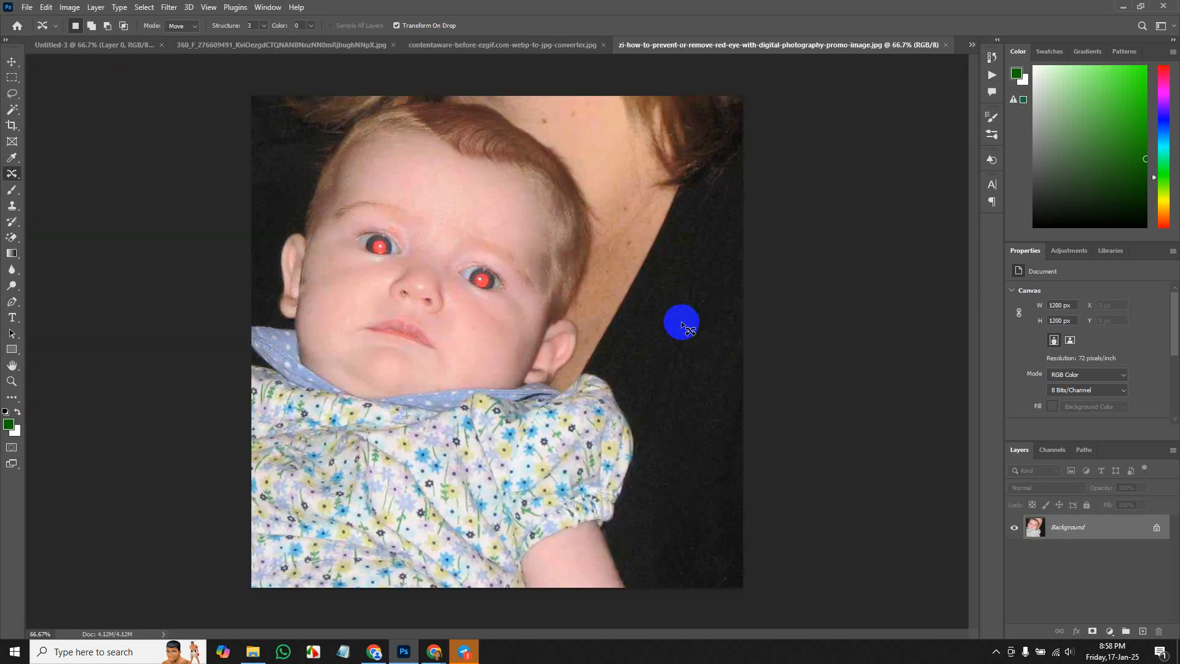
# Remove the red glare from both of the baby's pupils using the Red Eye Tool.
pyautogui.rightClick(10, 174)
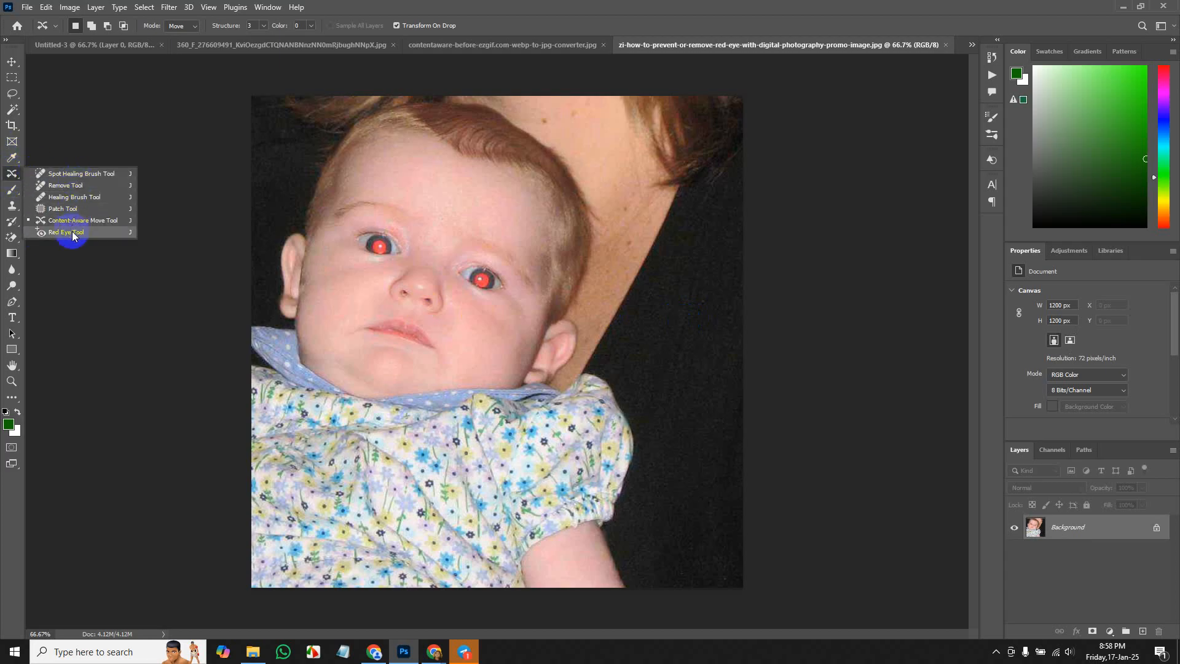
pyautogui.click(72, 231)
pyautogui.click(480, 280)
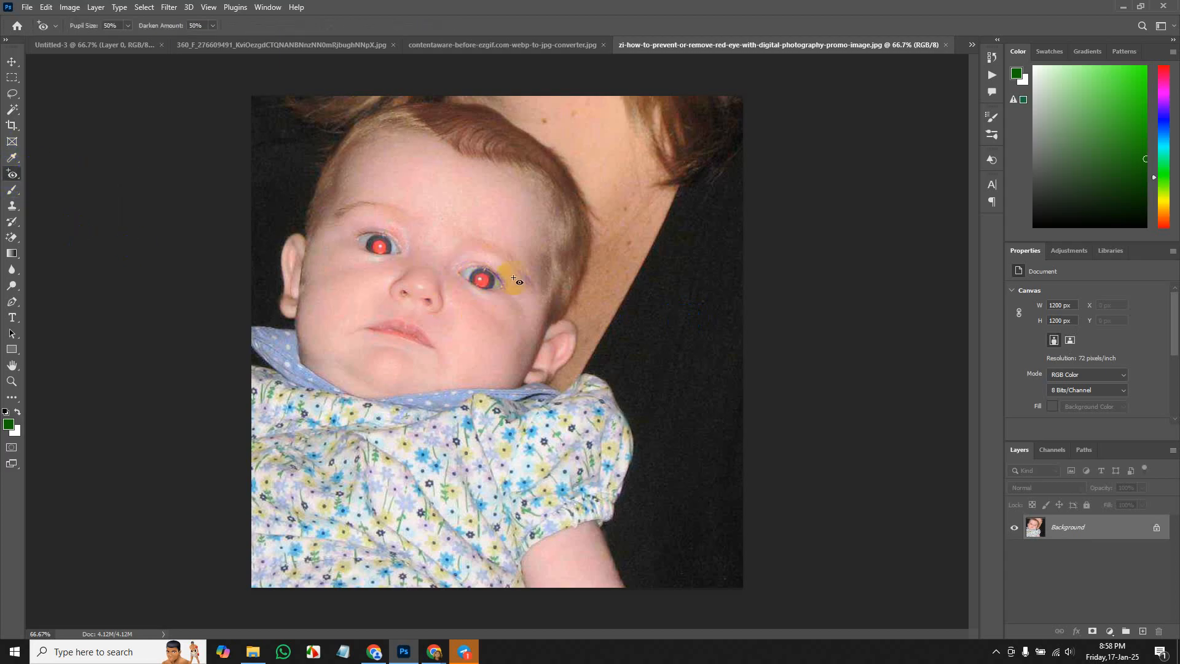
pyautogui.click(378, 246)
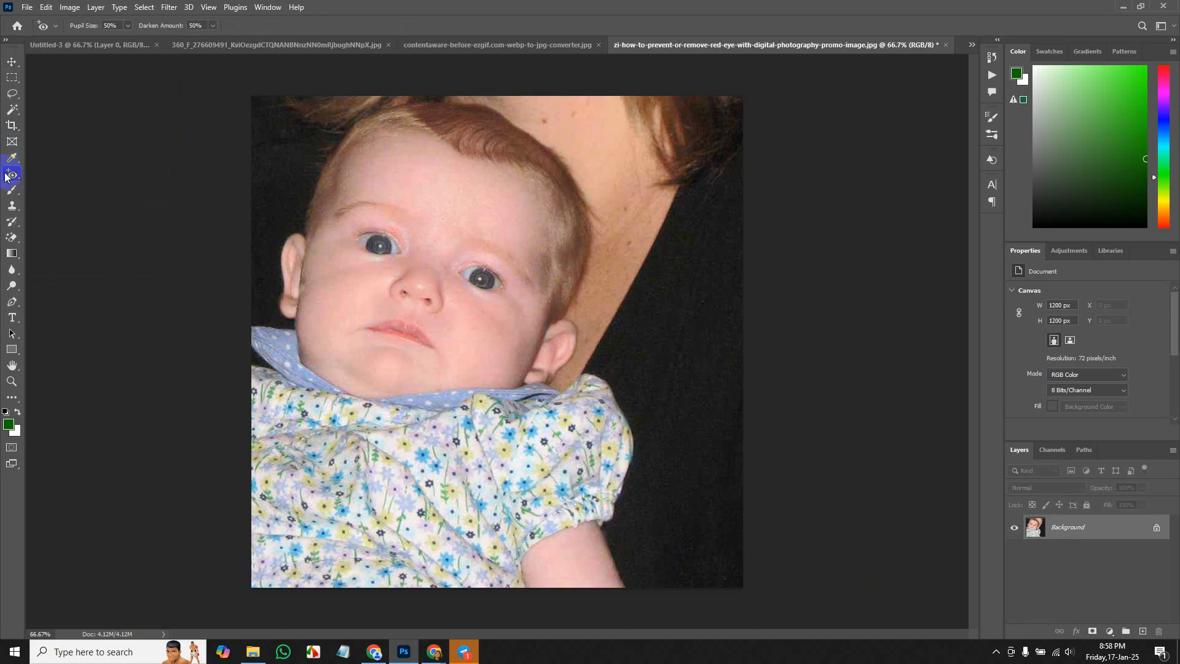
pyautogui.click(374, 245)
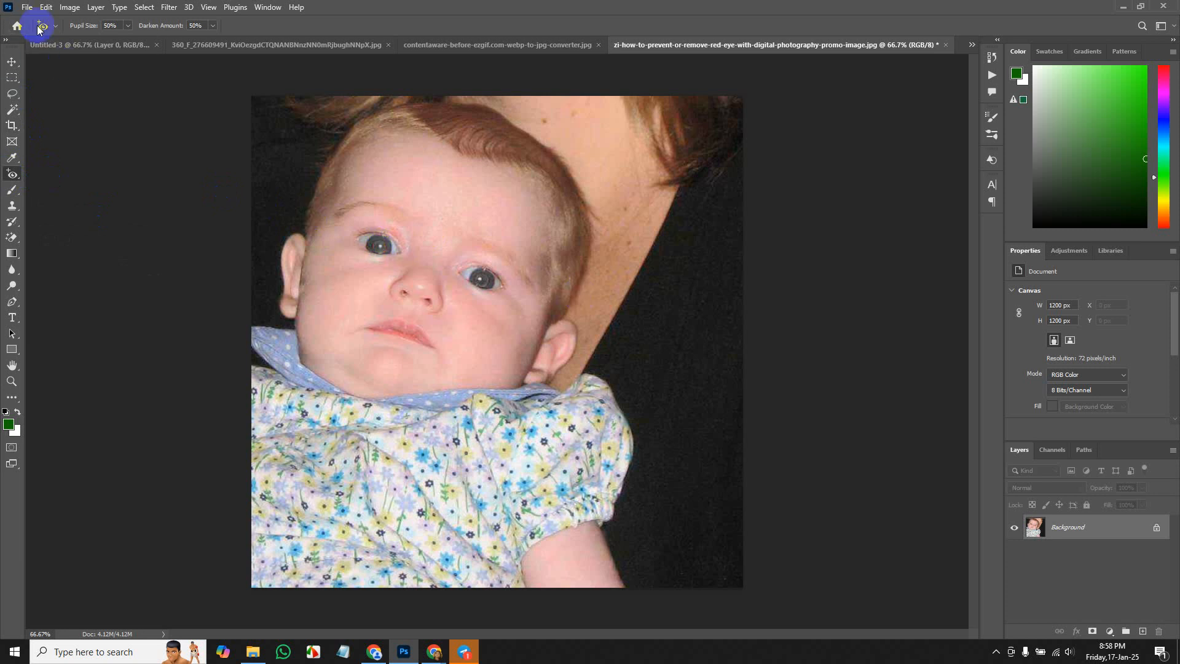
pyautogui.rightClick(11, 176)
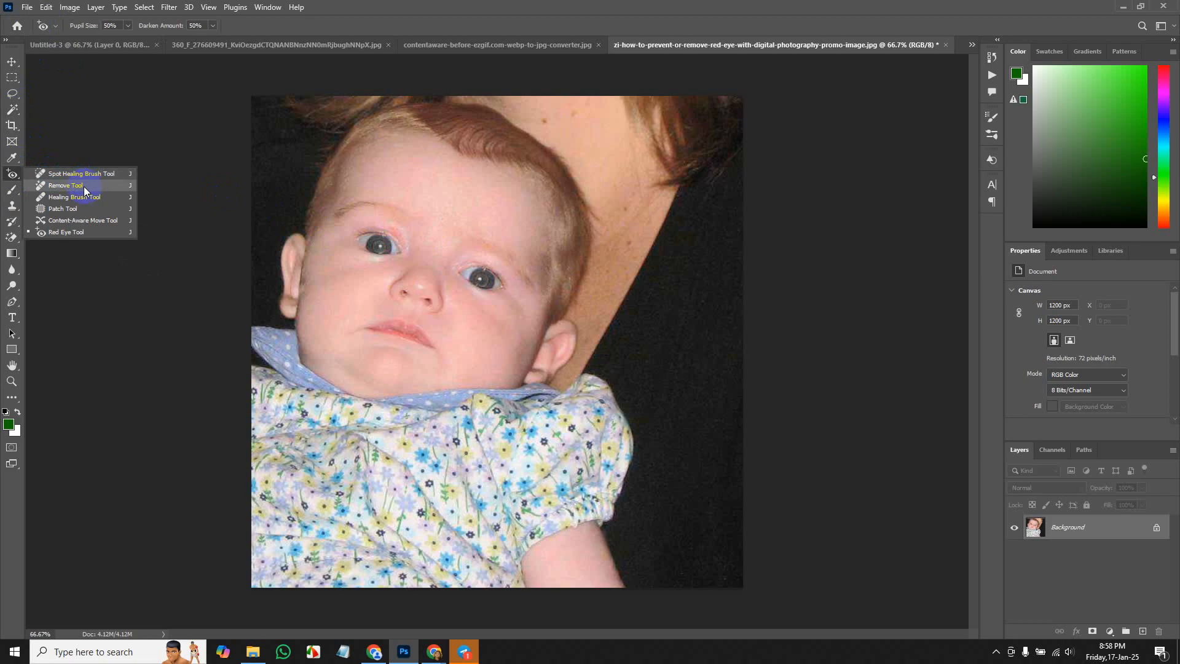
pyautogui.click(27, 7)
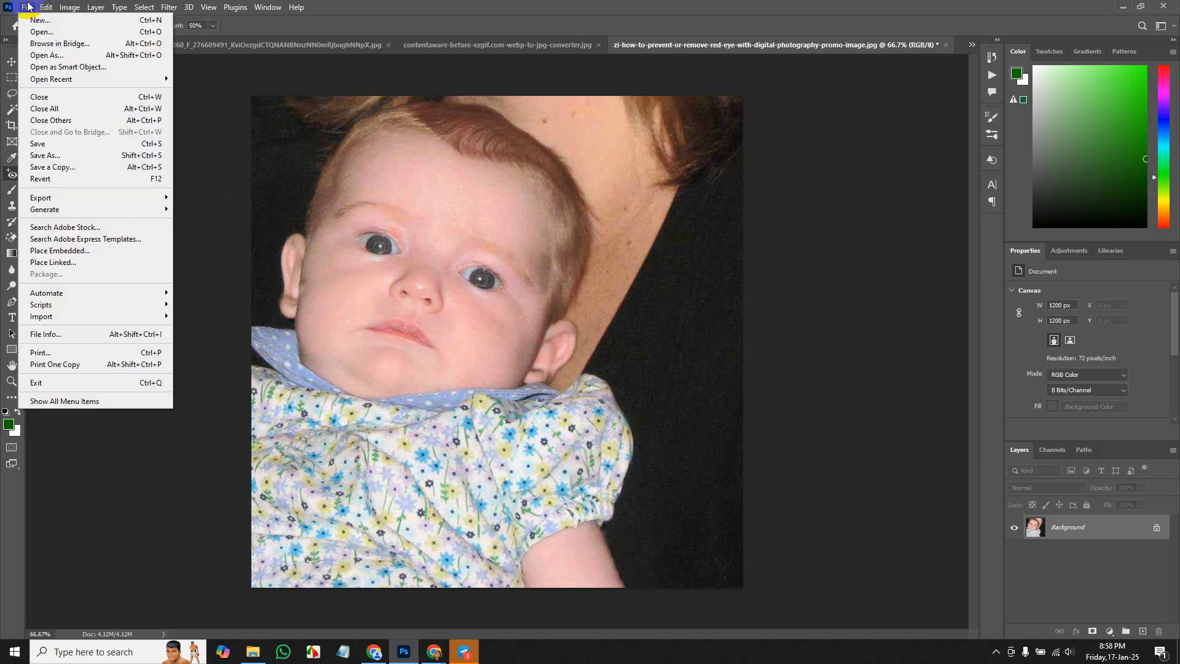
pyautogui.click(10, 173)
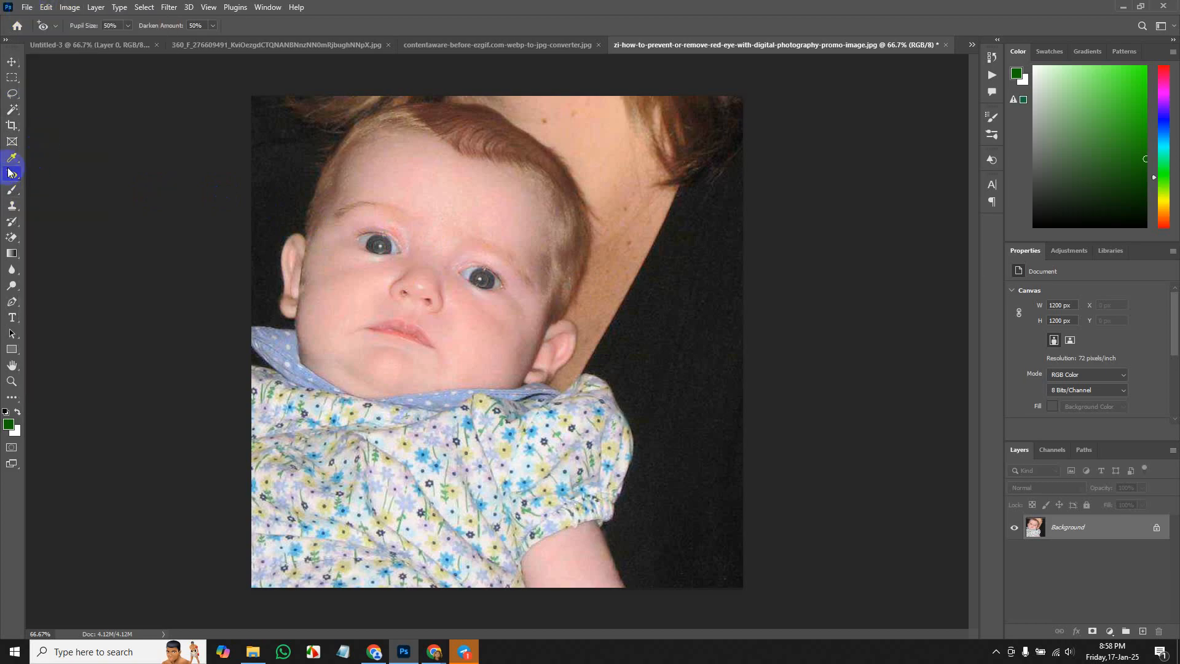
pyautogui.rightClick(10, 173)
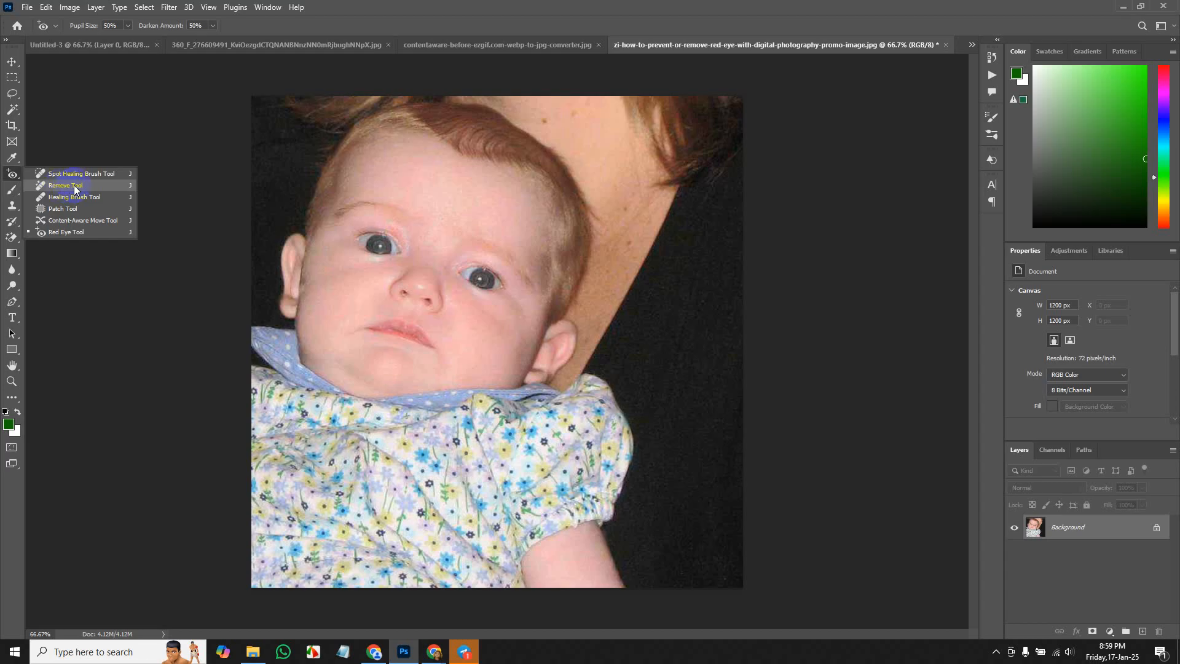
# Open the toolbar customization dialog, examine the tool groups down to the healing tools including the Remove Tool, and cancel it.
pyautogui.click(12, 401)
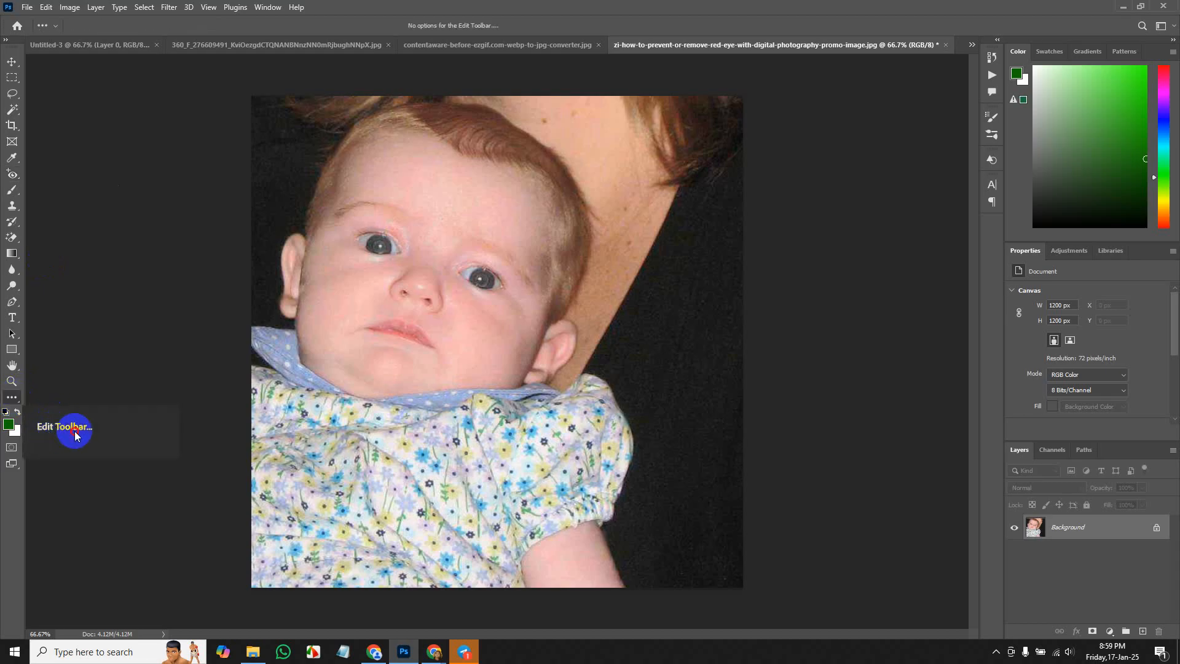
pyautogui.click(14, 399)
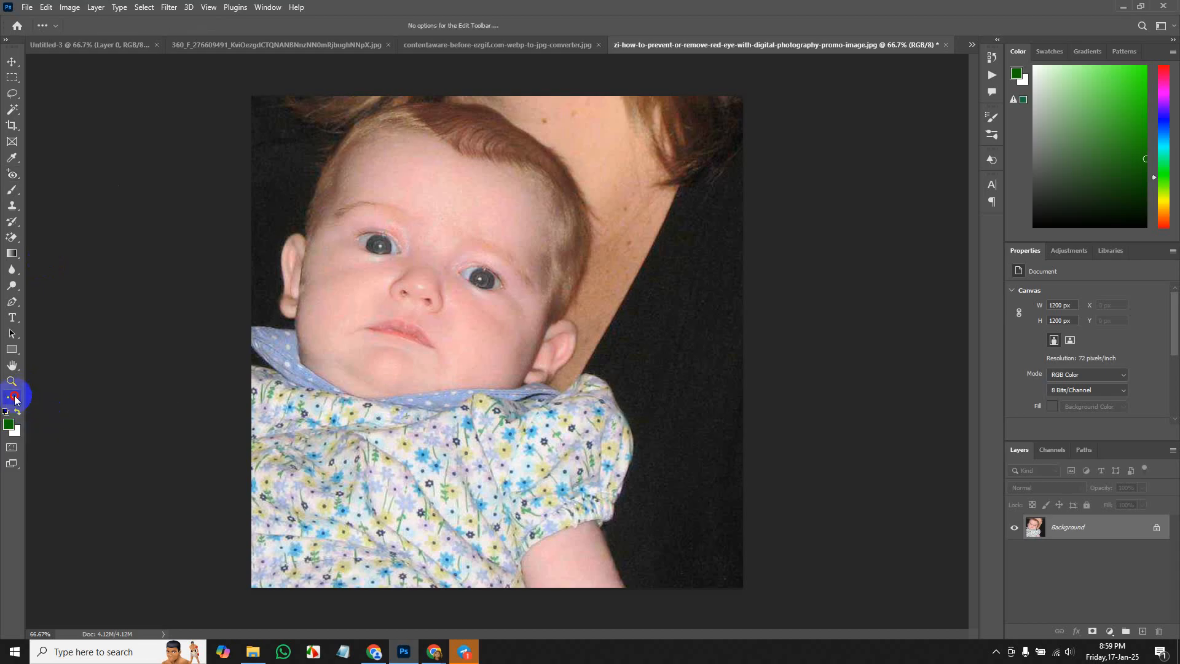
pyautogui.click(15, 397)
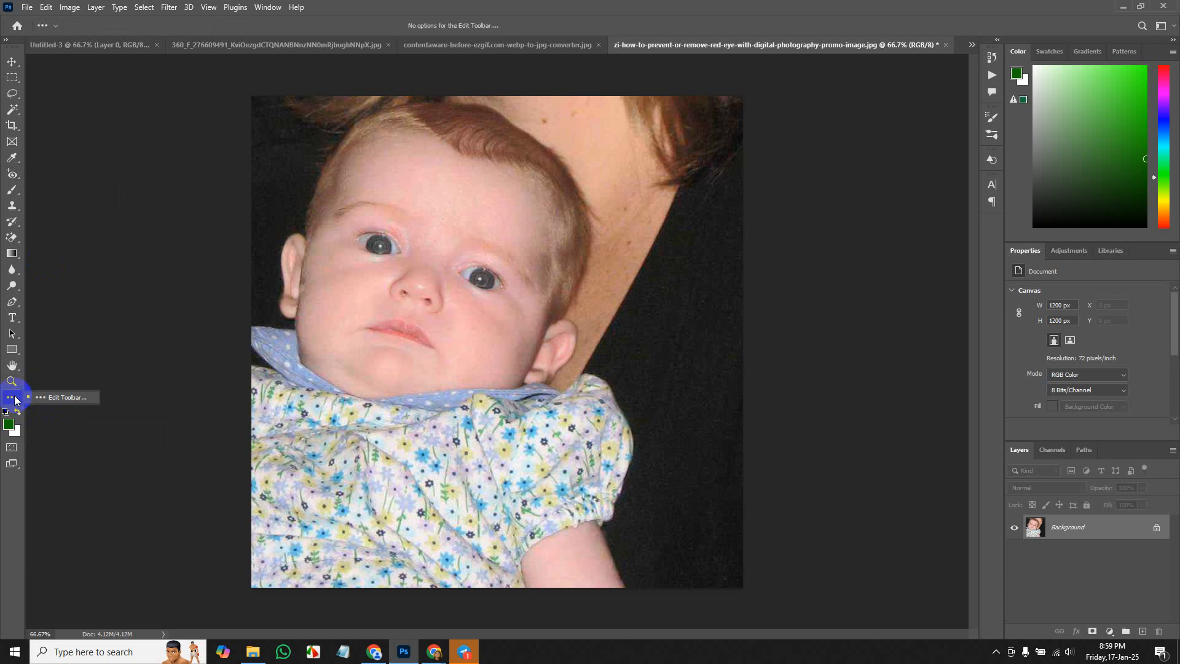
pyautogui.click(56, 395)
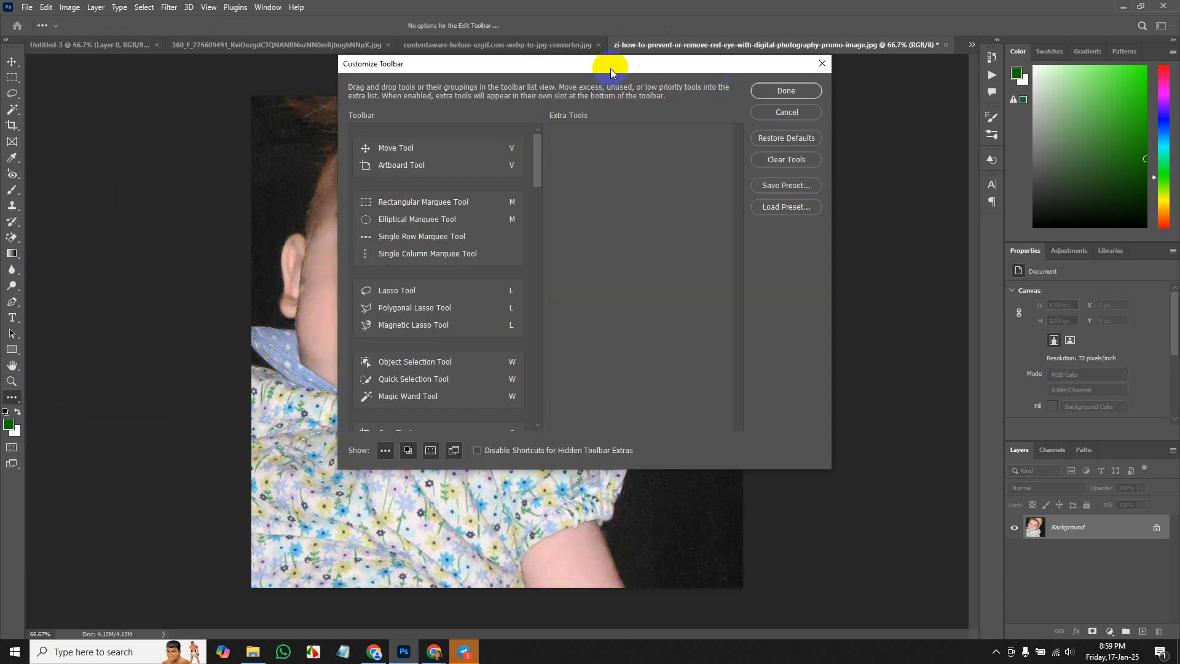
pyautogui.moveTo(611, 64); pyautogui.dragTo(605, 105)
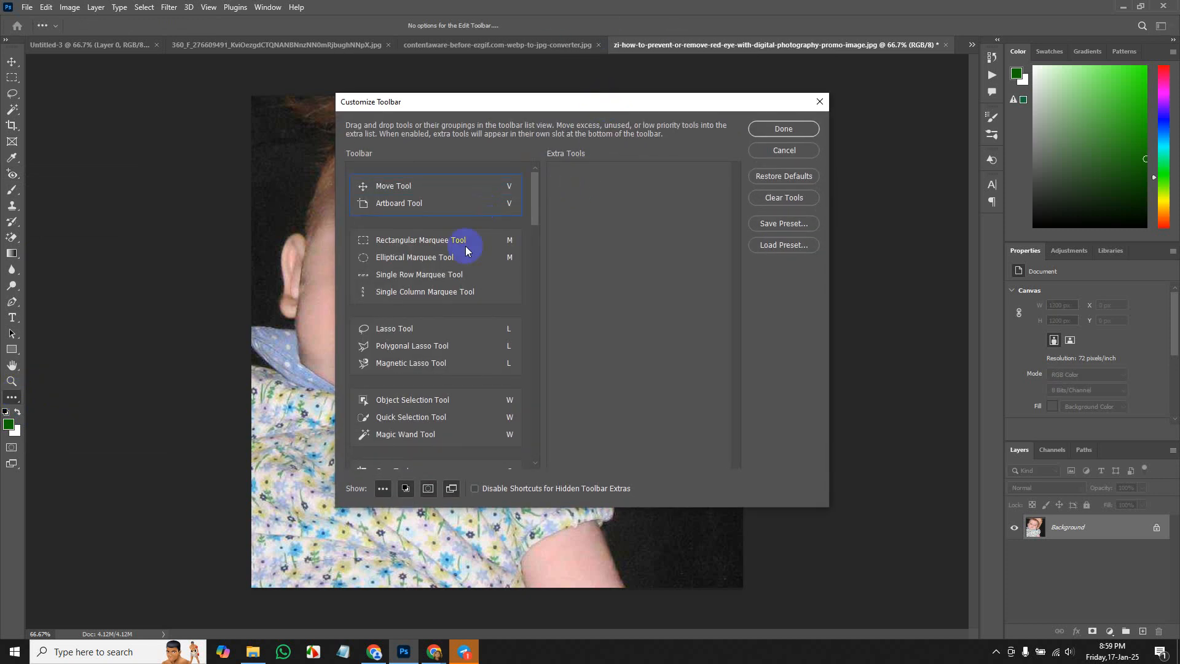
pyautogui.moveTo(525, 194)
pyautogui.mouseDown()
pyautogui.moveTo(533, 427)
pyautogui.moveTo(550, 176)
pyautogui.mouseUp()
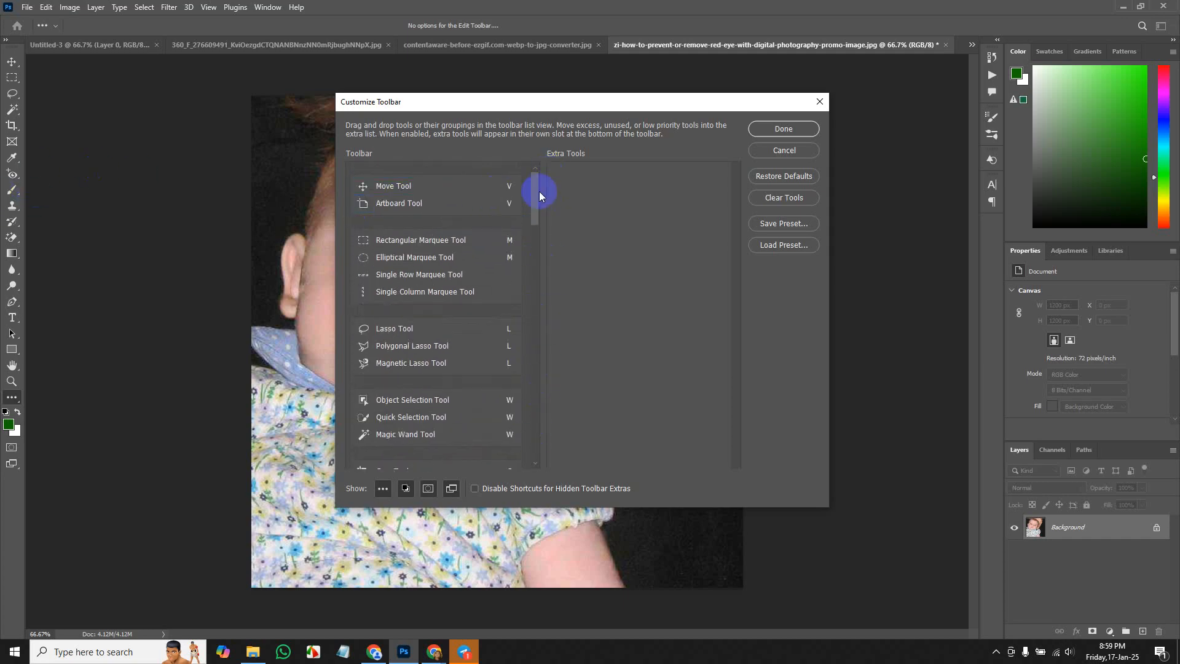
pyautogui.moveTo(534, 195)
pyautogui.mouseDown()
pyautogui.moveTo(532, 429)
pyautogui.moveTo(558, 179)
pyautogui.mouseUp()
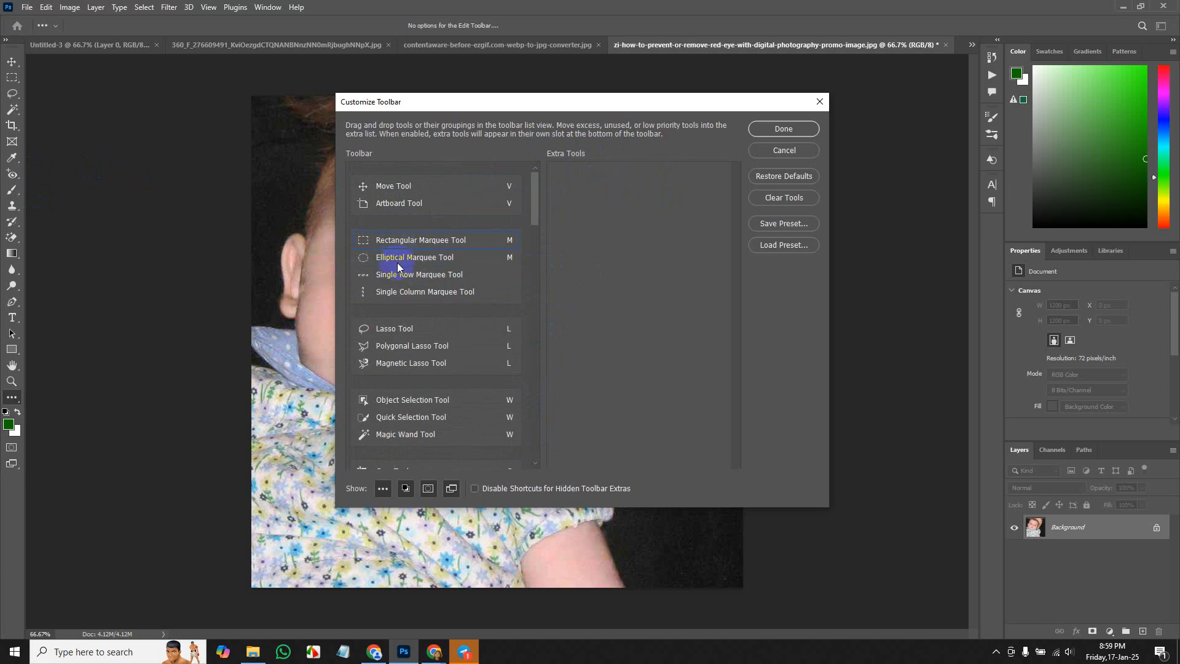
pyautogui.moveTo(537, 200); pyautogui.dragTo(534, 269)
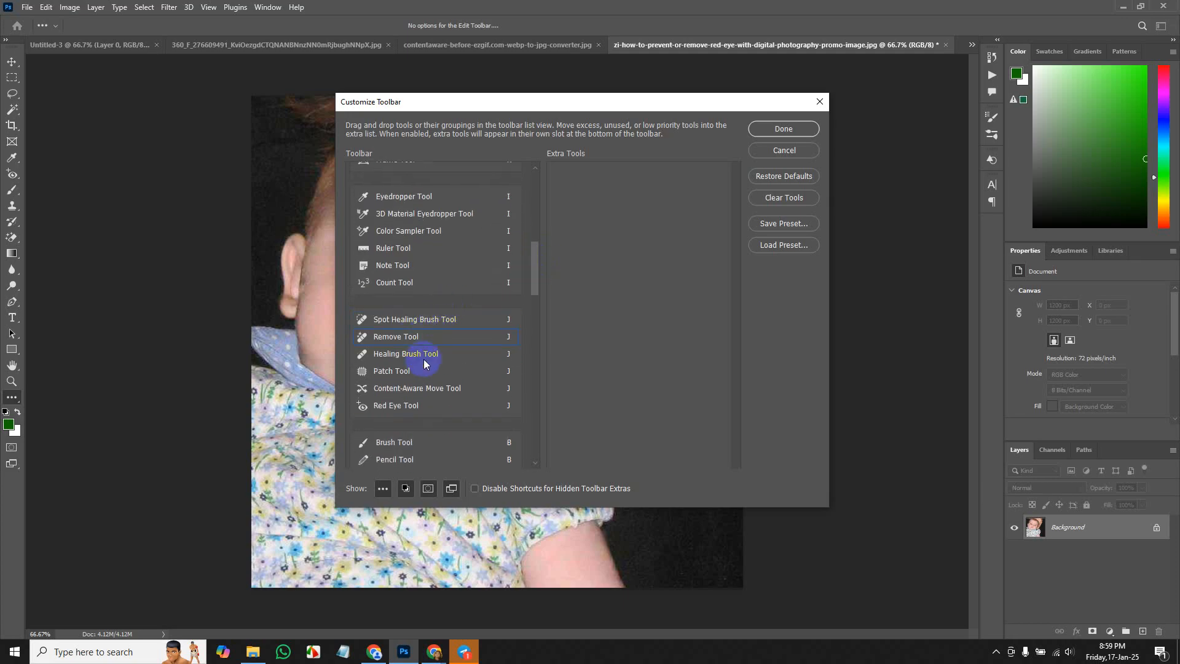
pyautogui.click(398, 338)
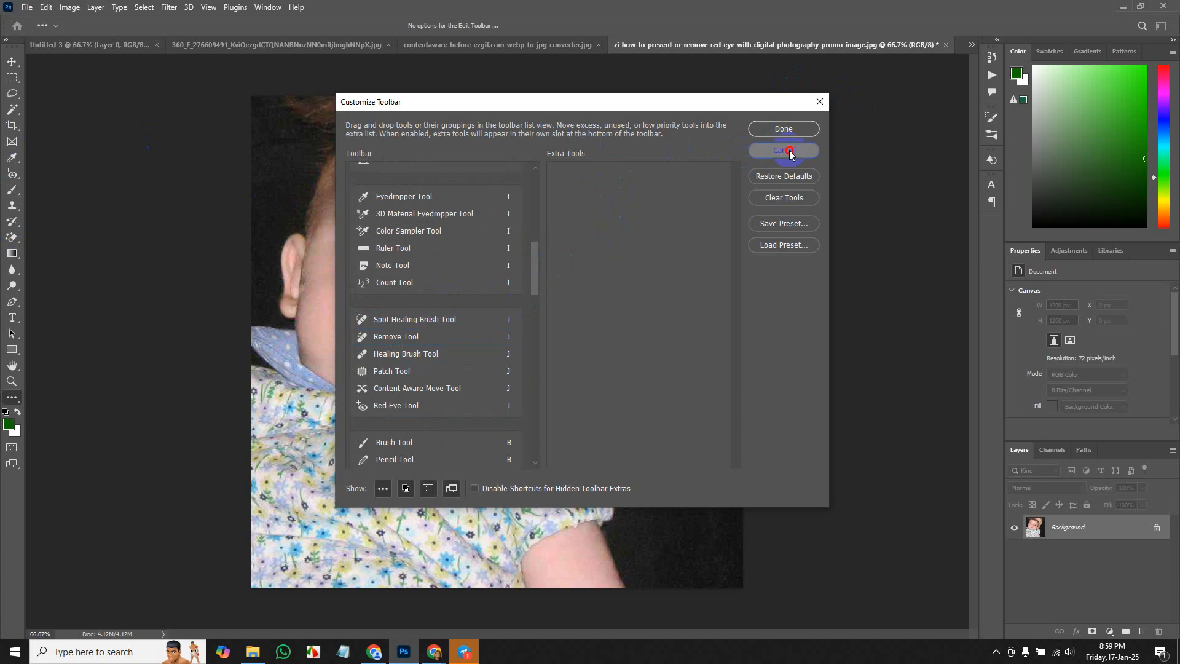
pyautogui.click(781, 151)
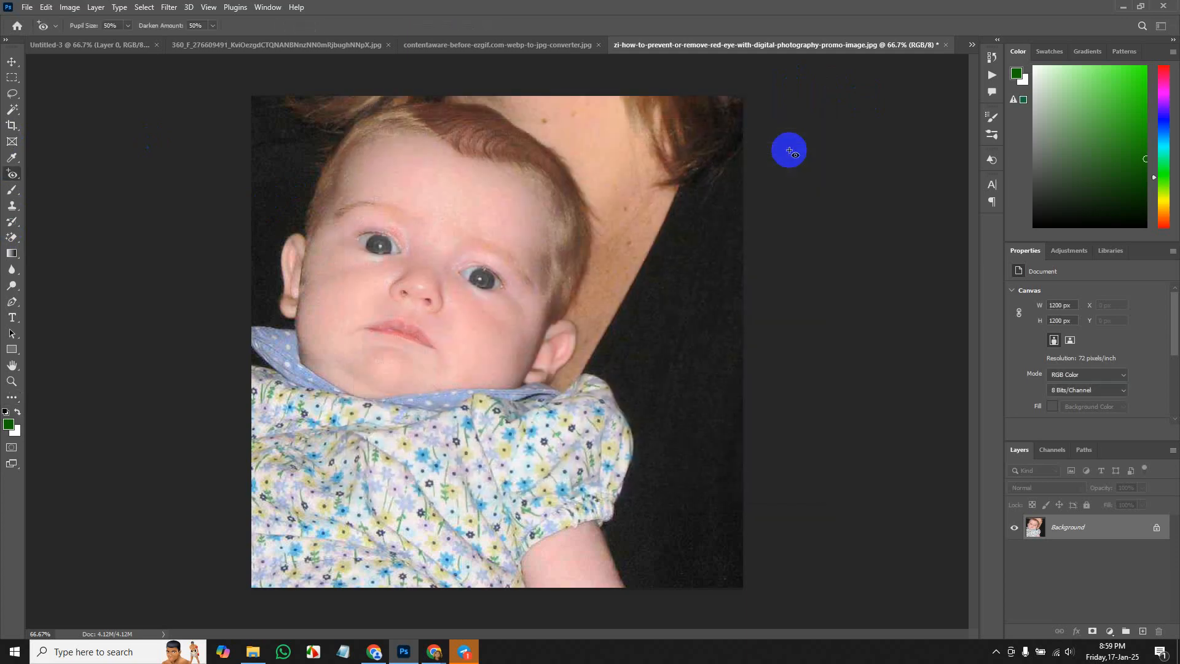
# Open the necklace photo 71b1fdcaf6d59e24f1347fd6bda51d65.jpg_720x720q80.jpg from the Class-03 folder.
pyautogui.click(28, 7)
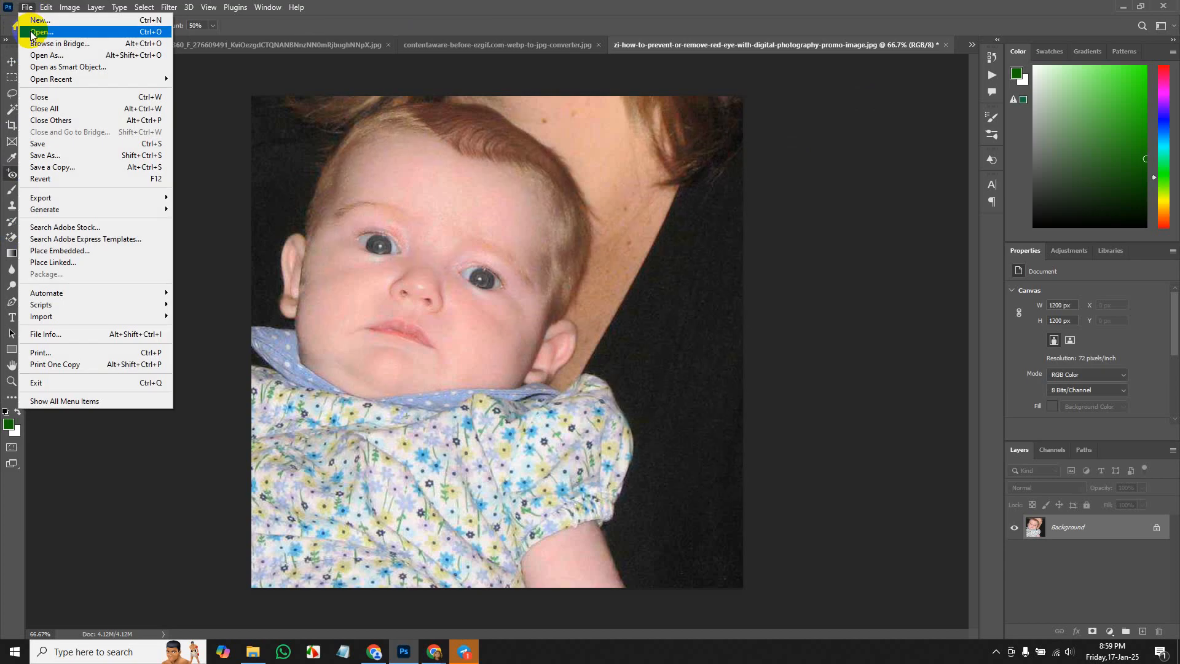
pyautogui.click(41, 32)
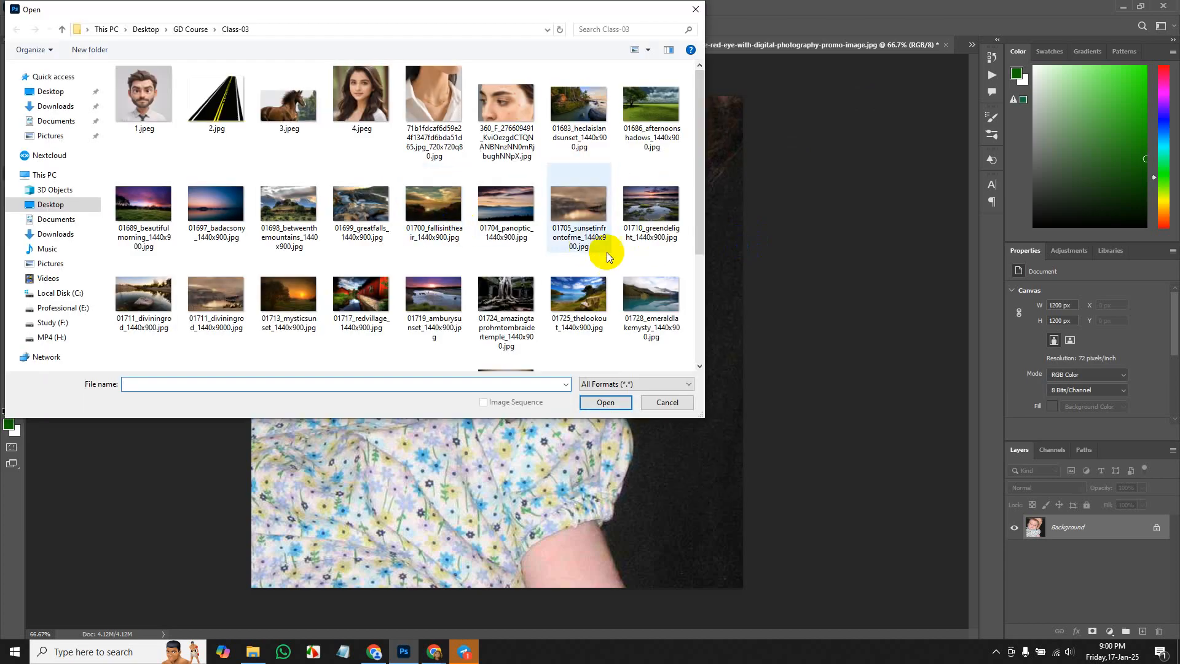
pyautogui.scroll(-3, 607, 252)
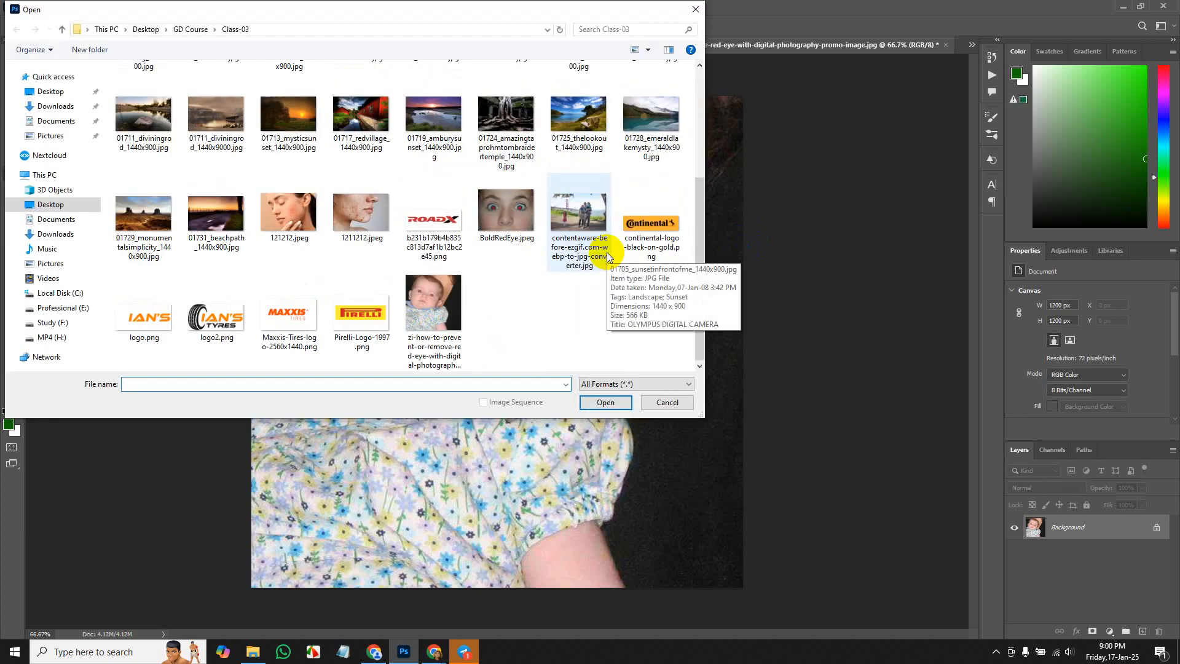
pyautogui.scroll(3, 607, 252)
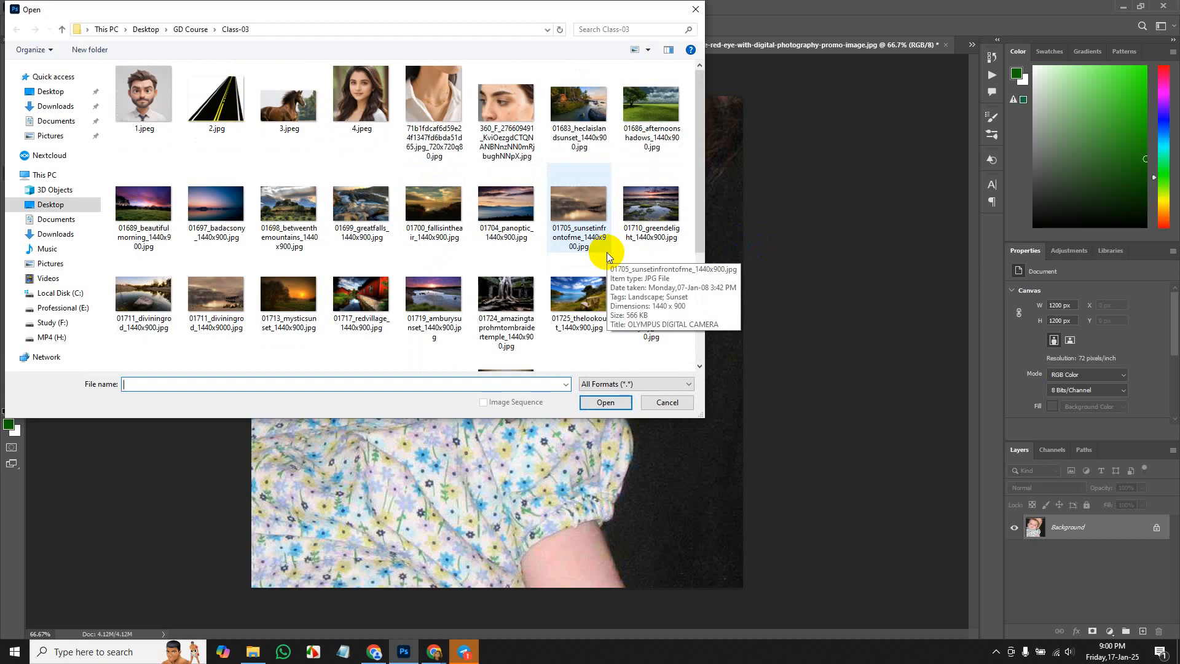
pyautogui.scroll(-3, 609, 256)
pyautogui.scroll(5, 607, 252)
pyautogui.doubleClick(438, 105)
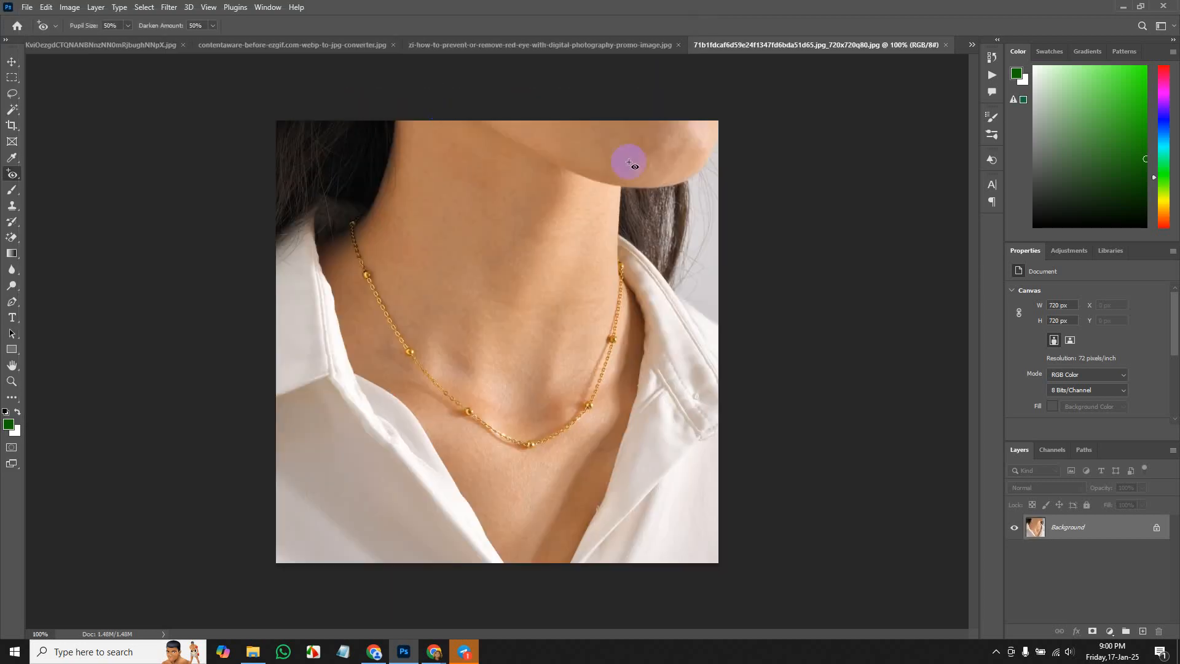
# Try removing the left part of the necklace with the Remove Tool at size 50, and undo the applied removal.
pyautogui.rightClick(12, 174)
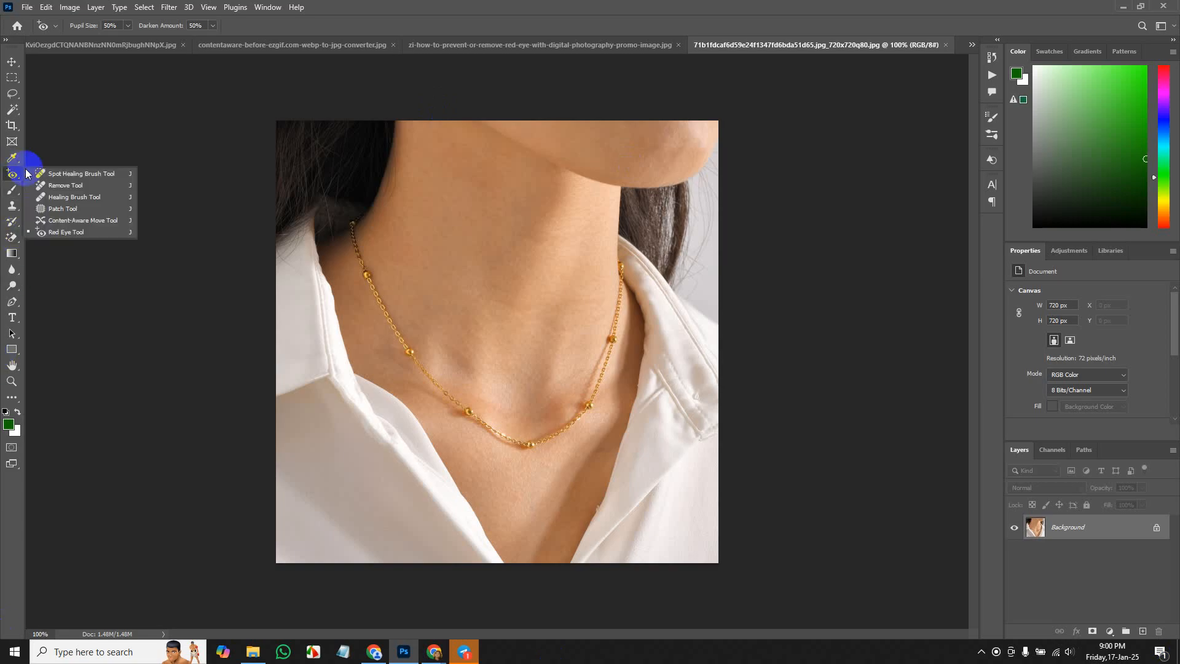
pyautogui.click(78, 183)
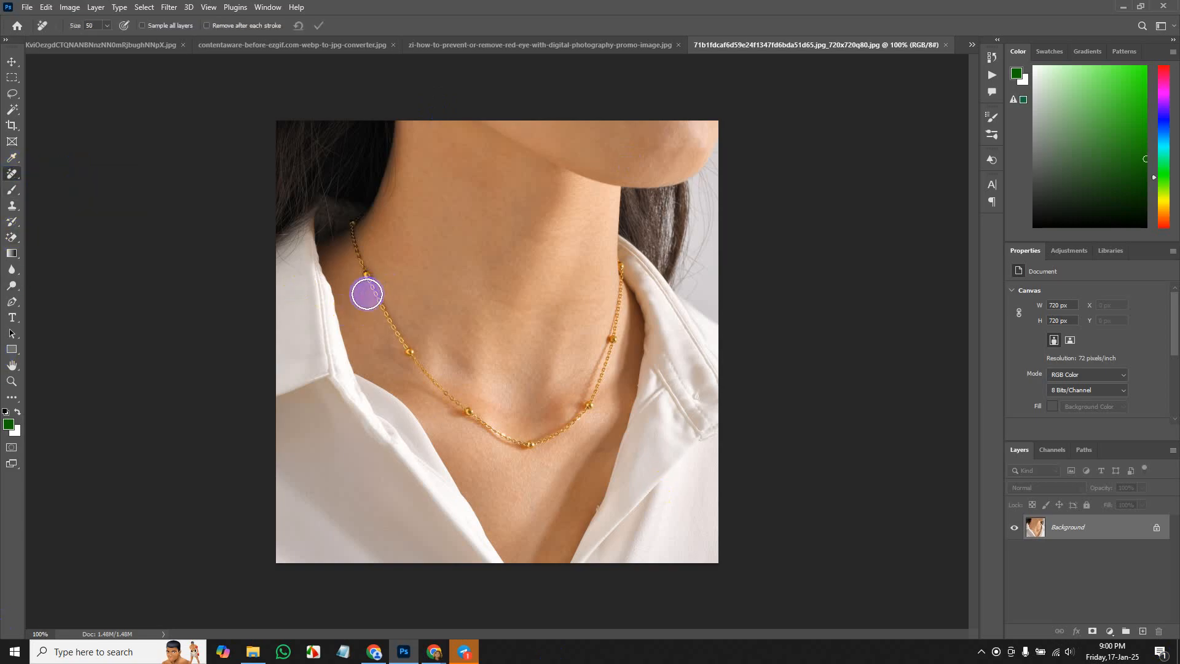
pyautogui.moveTo(366, 294)
pyautogui.mouseDown()
pyautogui.moveTo(396, 312)
pyautogui.moveTo(379, 284)
pyautogui.mouseUp()
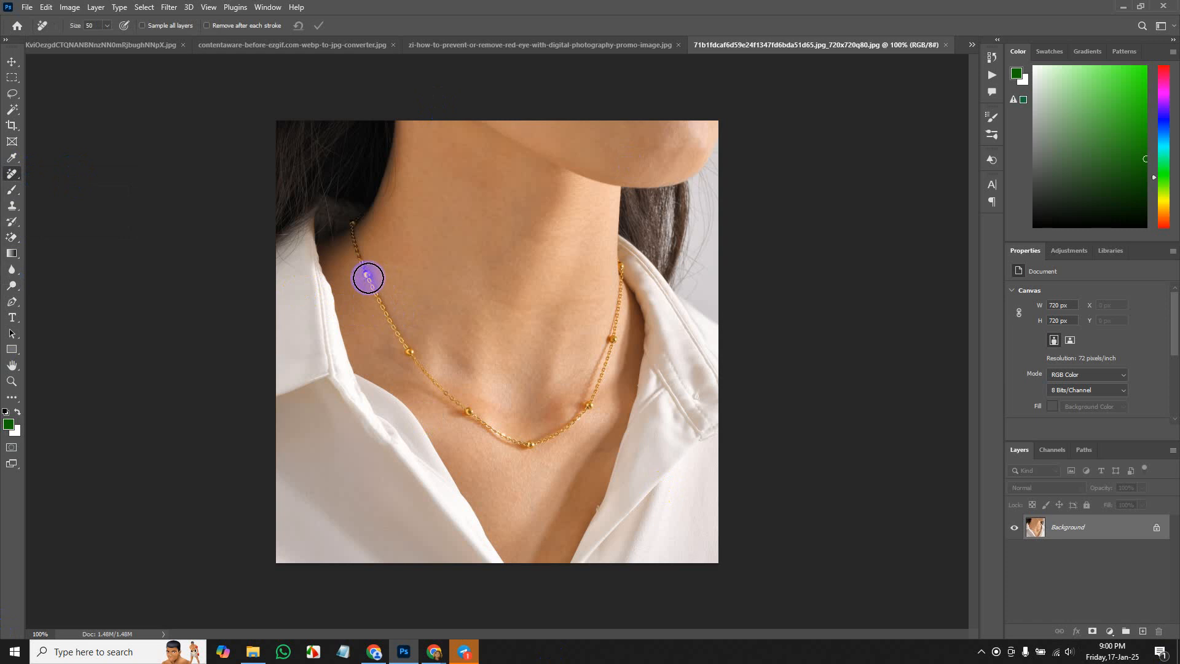
pyautogui.moveTo(356, 231); pyautogui.dragTo(441, 380)
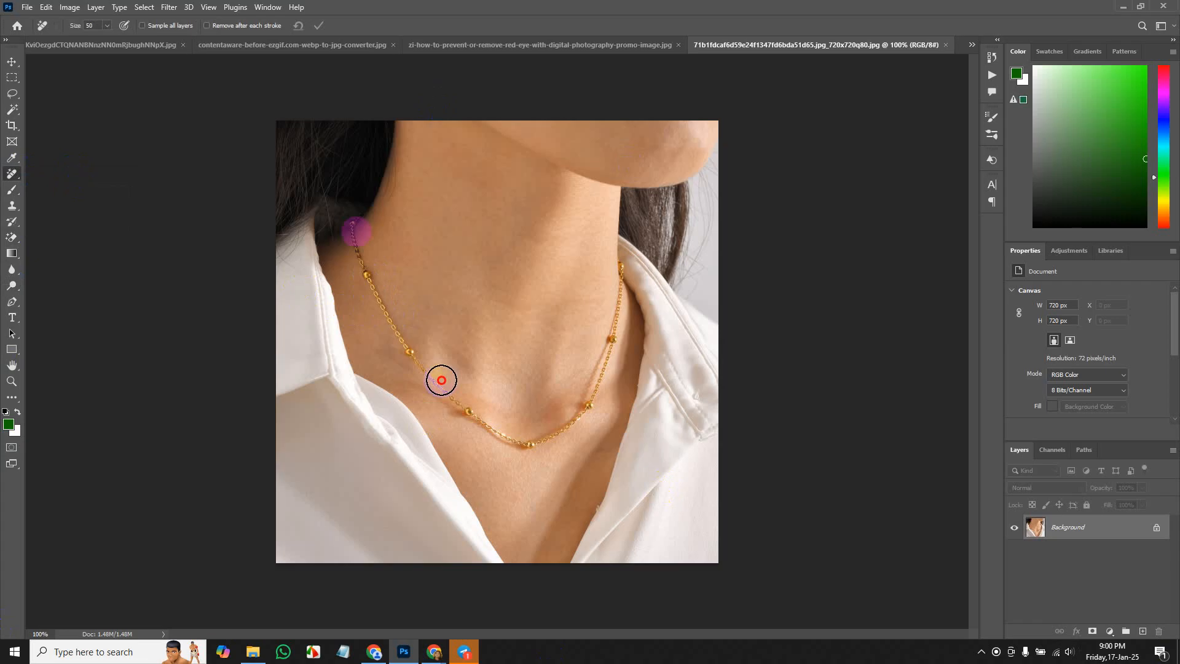
pyautogui.moveTo(442, 380); pyautogui.dragTo(398, 329)
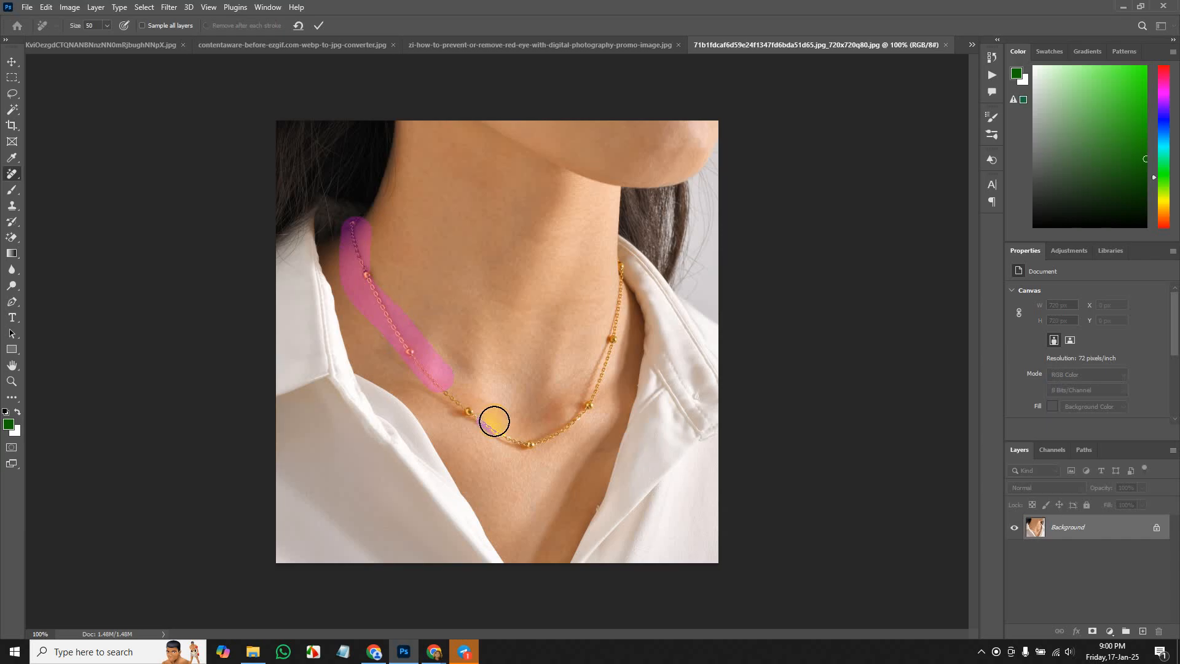
pyautogui.click(322, 29)
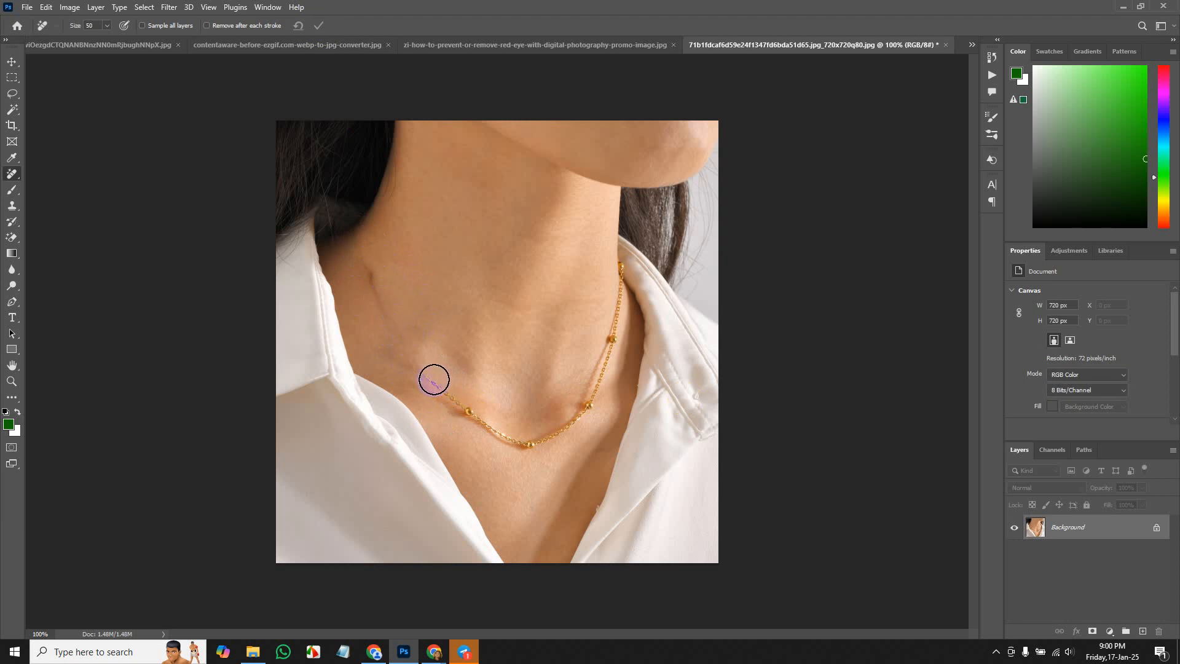
pyautogui.moveTo(458, 410); pyautogui.dragTo(463, 408)
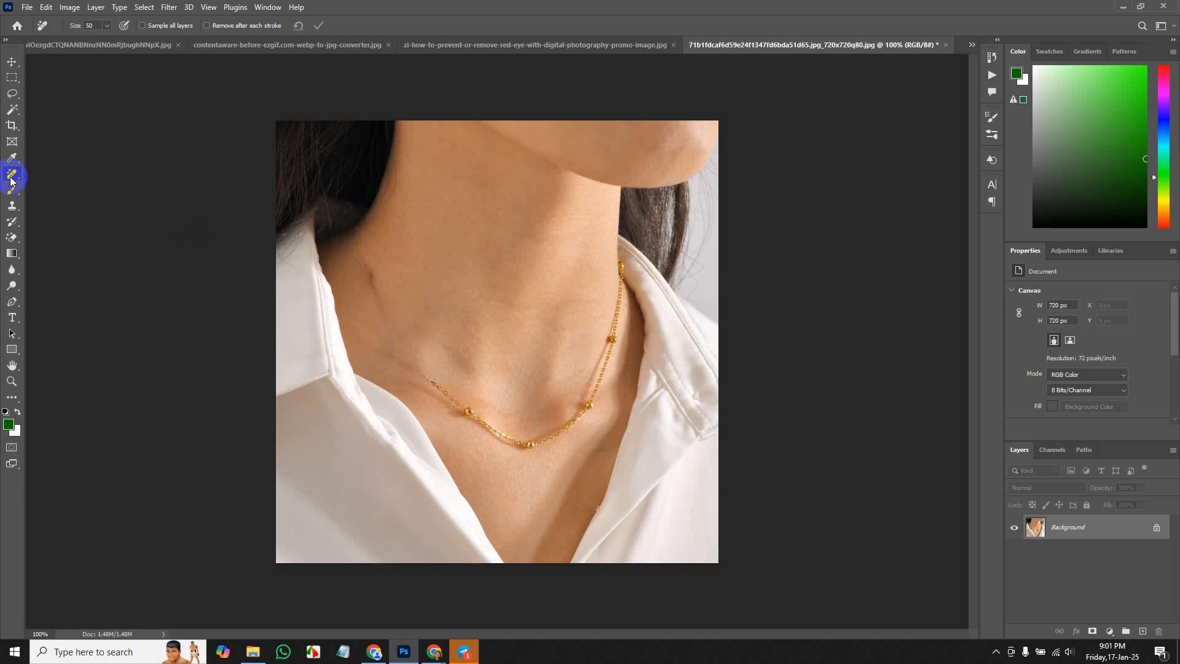
pyautogui.hotkey('ctrl', 'z')
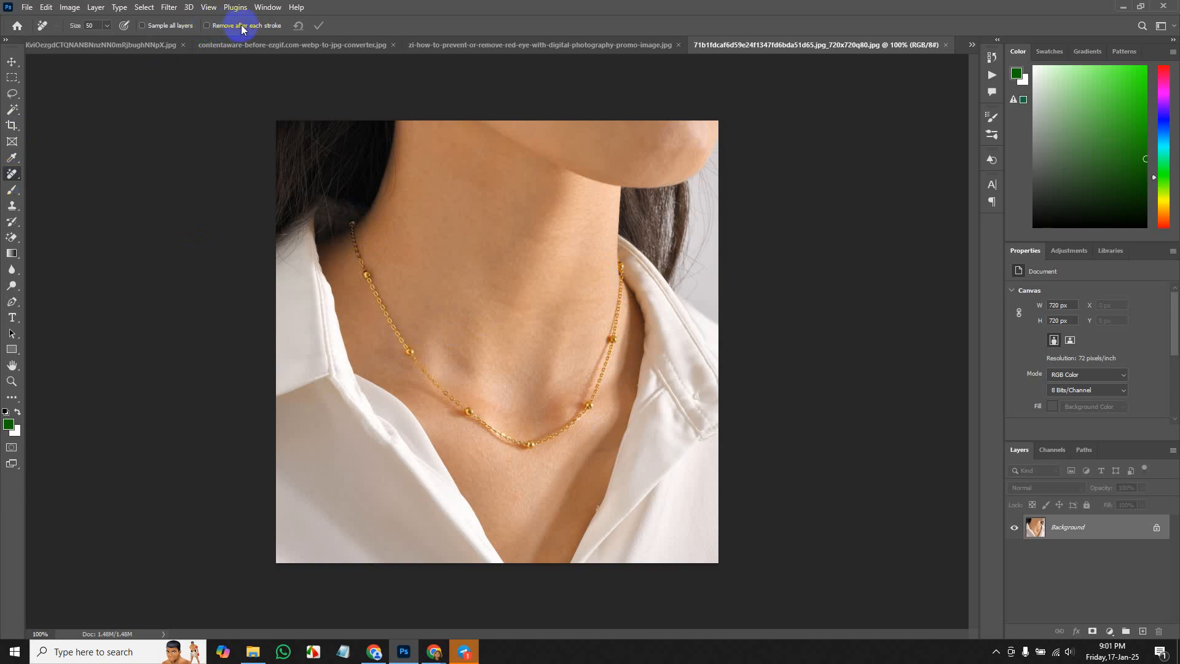
# Enable Remove after each stroke and remove the whole necklace with two Remove Tool strokes along the chain.
pyautogui.click(207, 26)
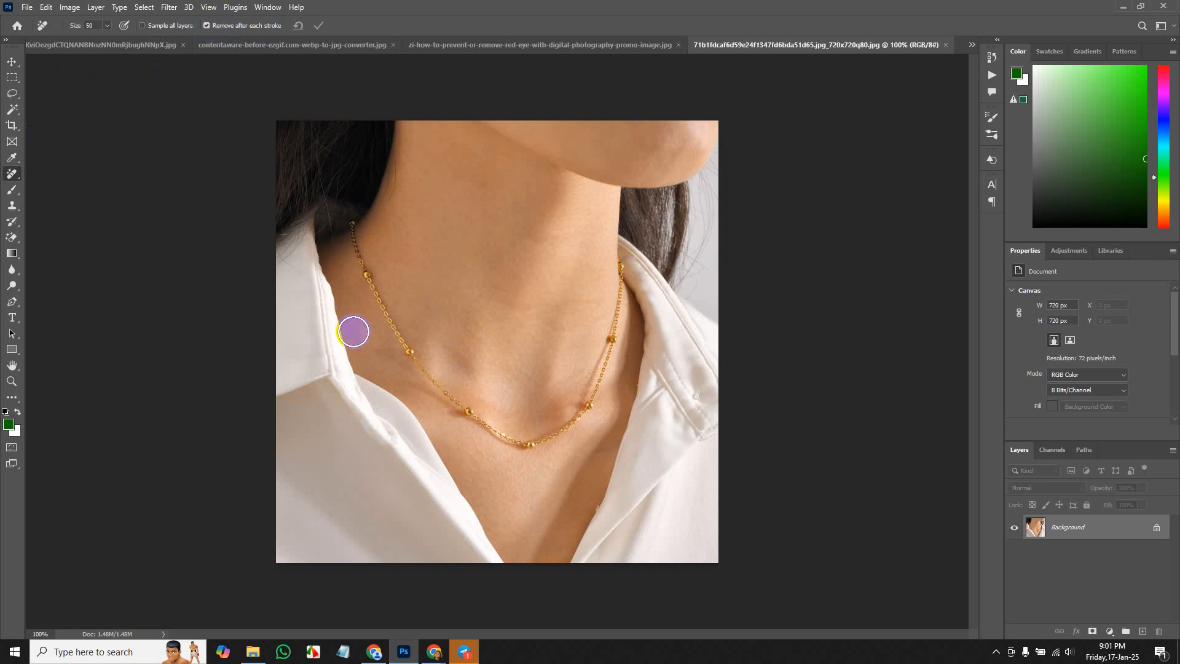
pyautogui.moveTo(358, 250)
pyautogui.mouseDown()
pyautogui.moveTo(351, 230)
pyautogui.moveTo(409, 357)
pyautogui.moveTo(477, 418)
pyautogui.mouseUp()
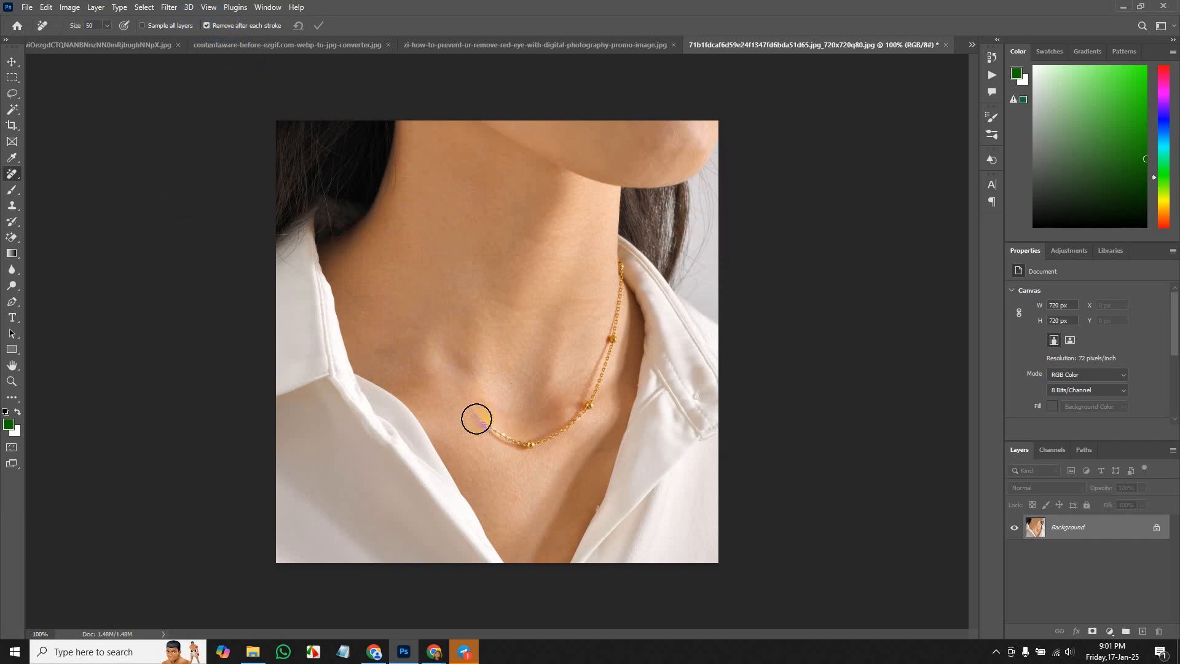
pyautogui.moveTo(477, 417)
pyautogui.mouseDown()
pyautogui.moveTo(526, 441)
pyautogui.moveTo(568, 430)
pyautogui.moveTo(601, 381)
pyautogui.moveTo(622, 266)
pyautogui.mouseUp()
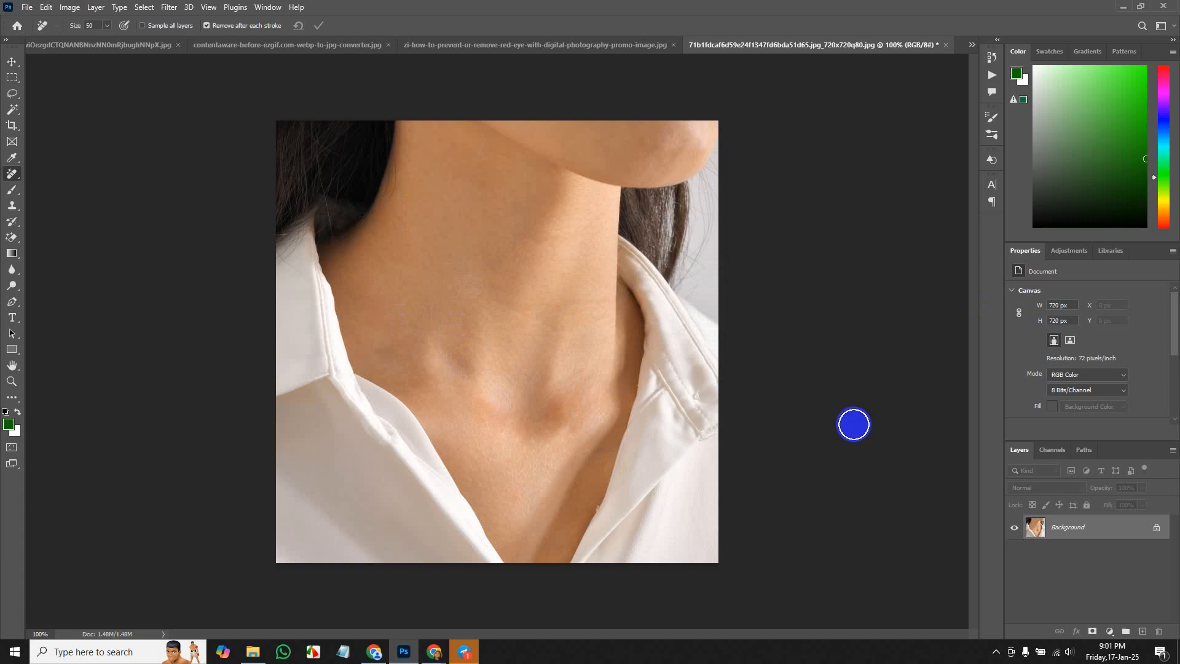
# Turn off Remove after each stroke and undo both strokes that removed the necklace.
pyautogui.click(13, 174)
pyautogui.click(7, 173)
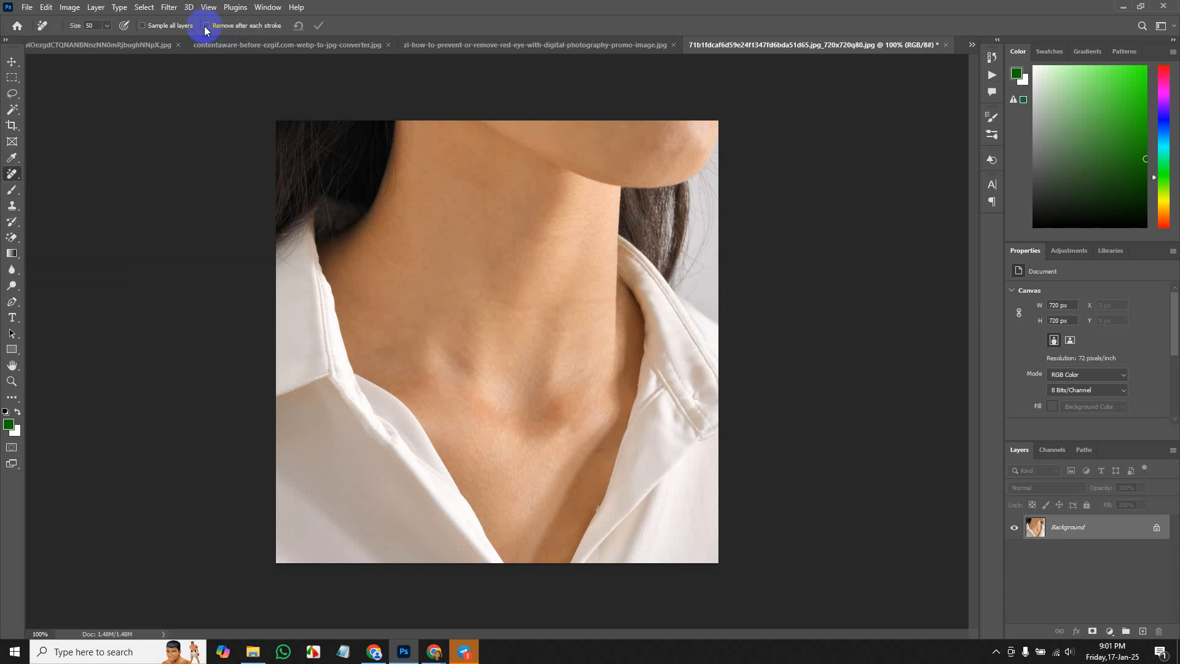
pyautogui.hotkey('ctrl', 'z')
pyautogui.hotkey('ctrl', 'z')
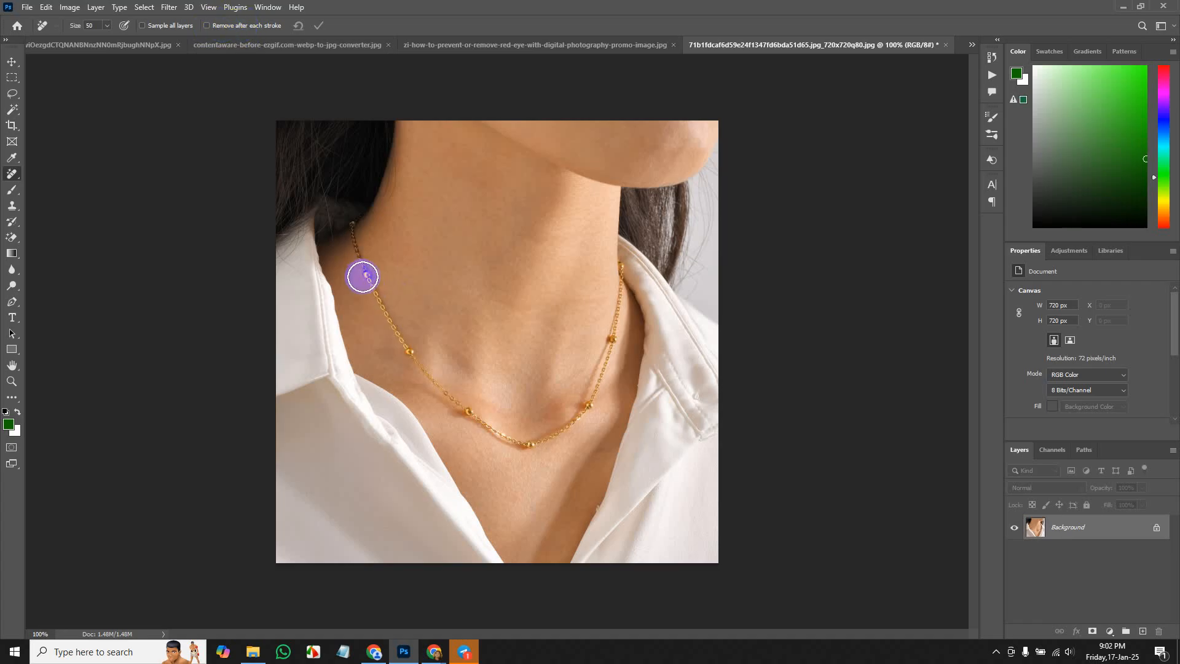
# Paint over the middle stretch of the necklace's left side with the Remove Tool and apply the removal.
pyautogui.moveTo(366, 274)
pyautogui.mouseDown()
pyautogui.moveTo(388, 329)
pyautogui.moveTo(438, 386)
pyautogui.mouseUp()
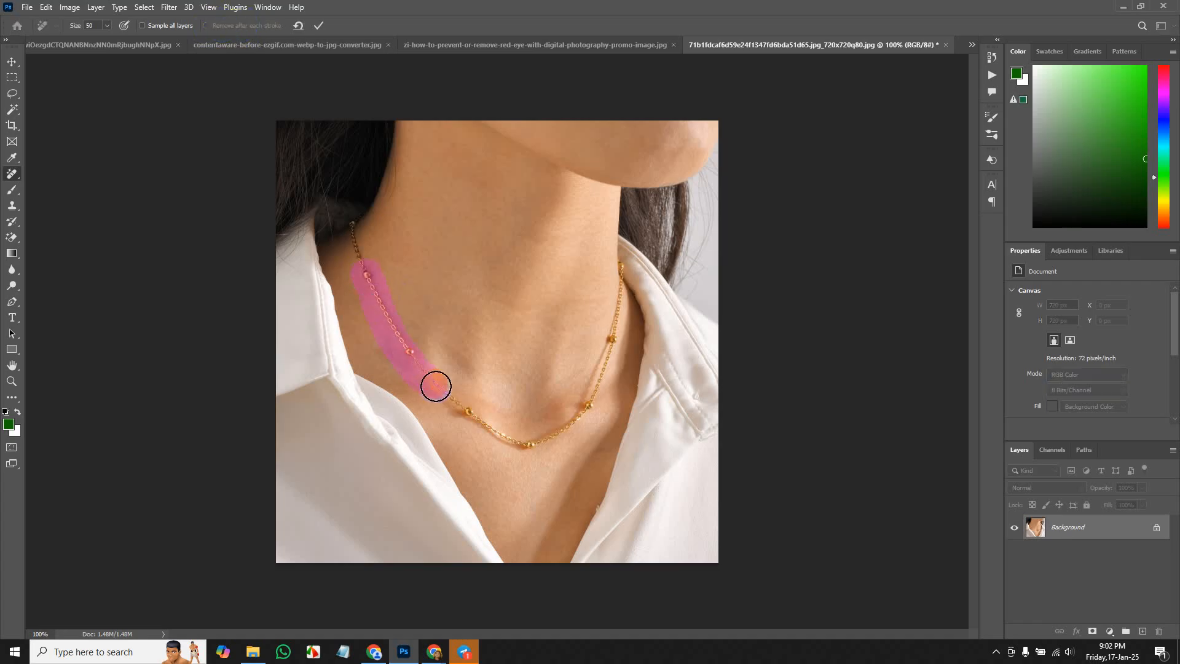
pyautogui.click(318, 26)
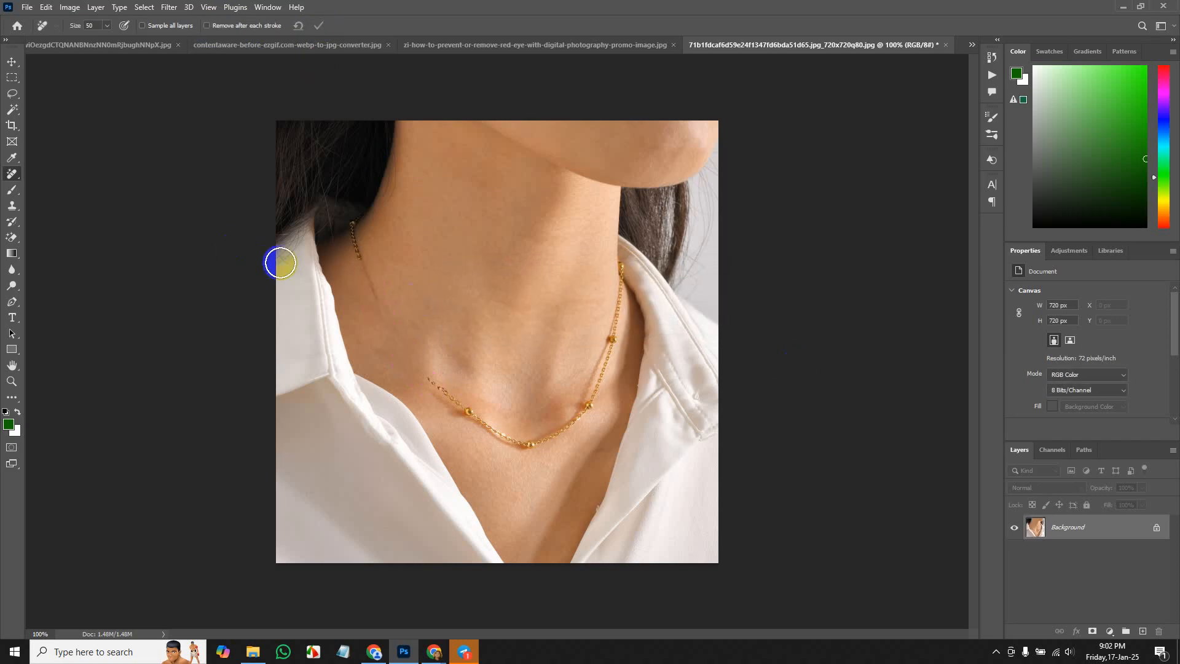
# Enable Remove after each stroke and erase the lower part of the necklace and the chain remnant to its left.
pyautogui.click(206, 25)
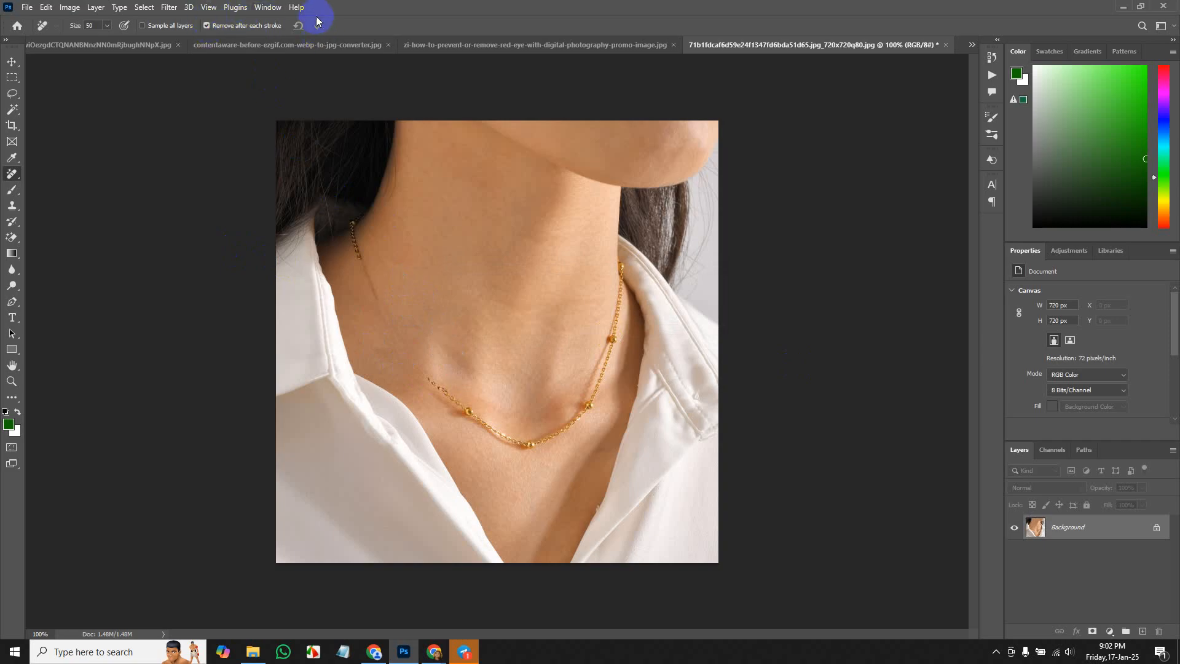
pyautogui.moveTo(457, 409)
pyautogui.mouseDown()
pyautogui.moveTo(548, 439)
pyautogui.moveTo(588, 408)
pyautogui.mouseUp()
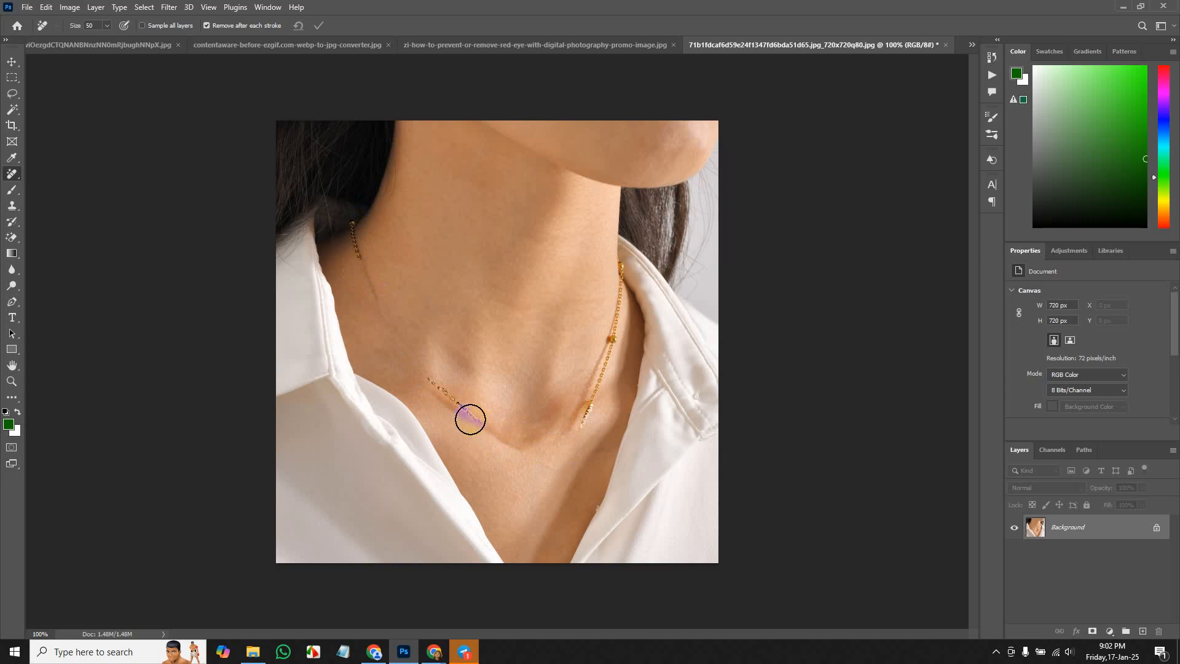
pyautogui.moveTo(432, 385); pyautogui.dragTo(522, 444)
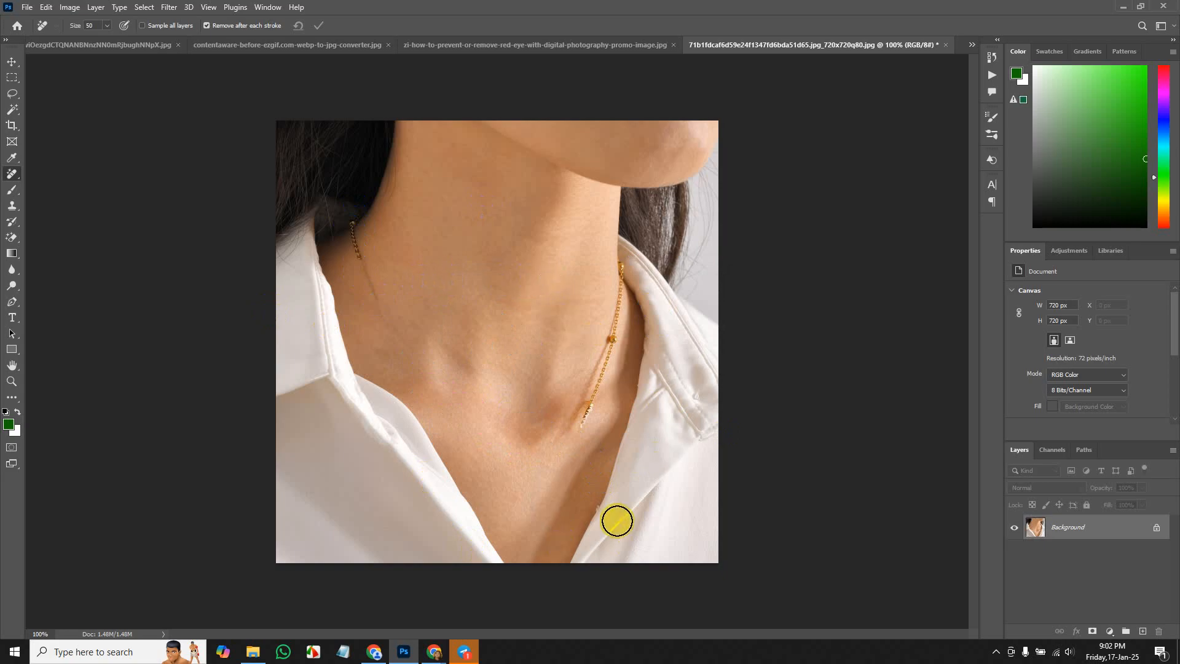
pyautogui.click(418, 327)
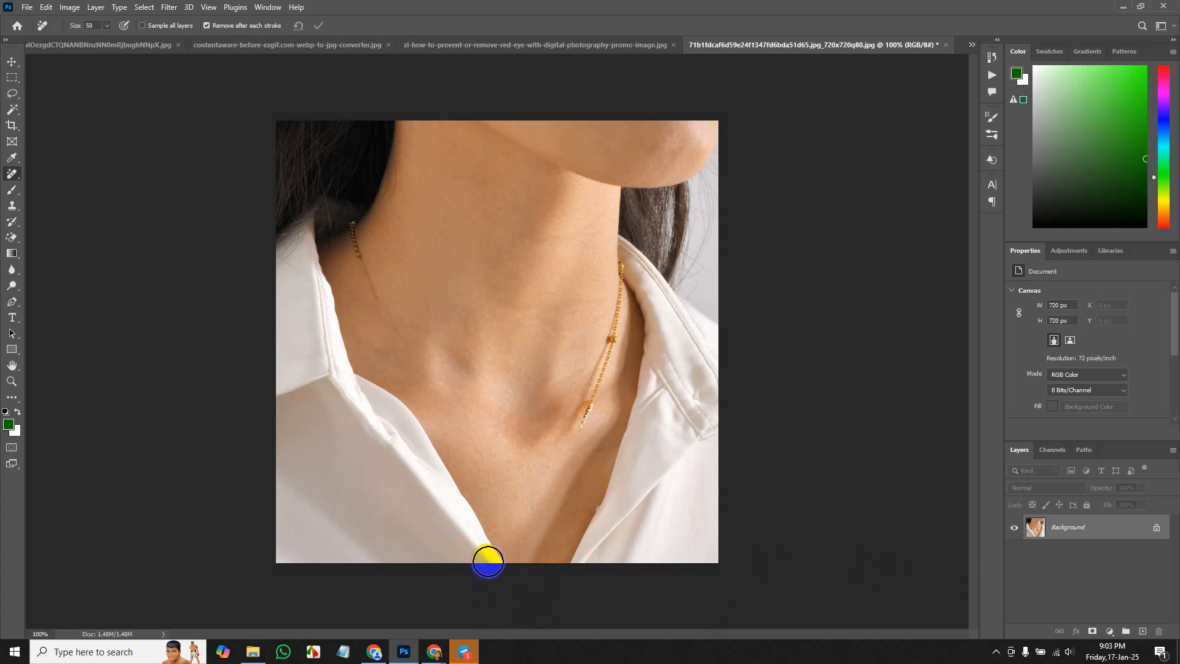
pyautogui.moveTo(432, 655)
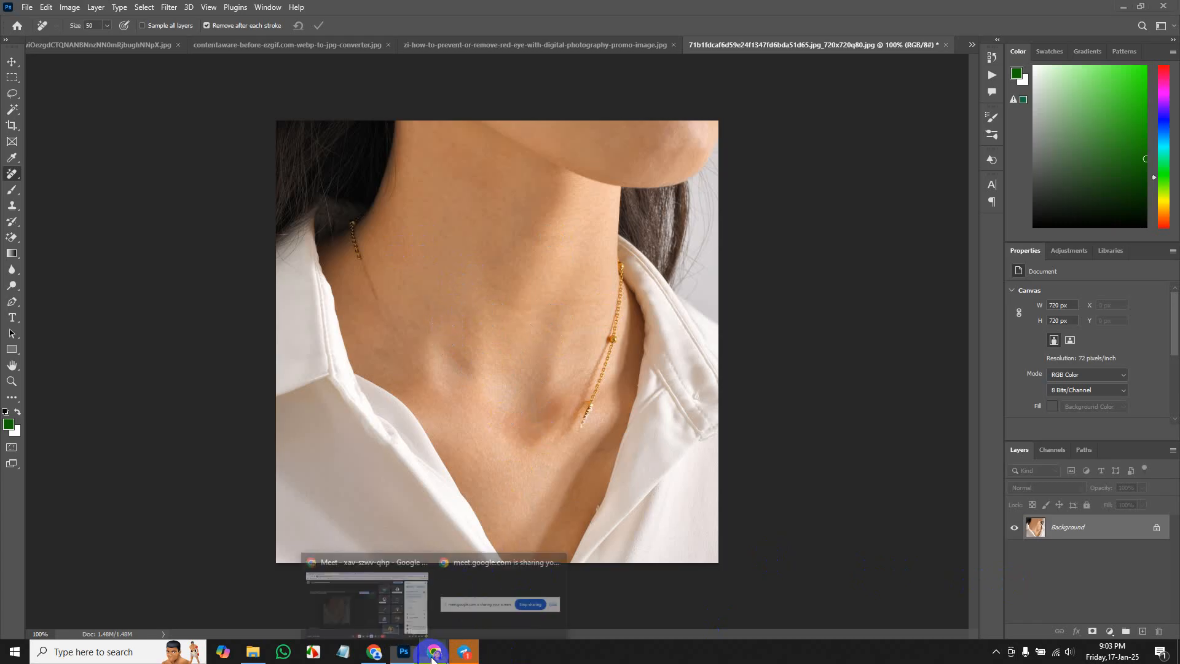
# Switch to the Google Meet call, let everyone turn on their microphone, and lower the second raised hand in the list.
pyautogui.click(390, 597)
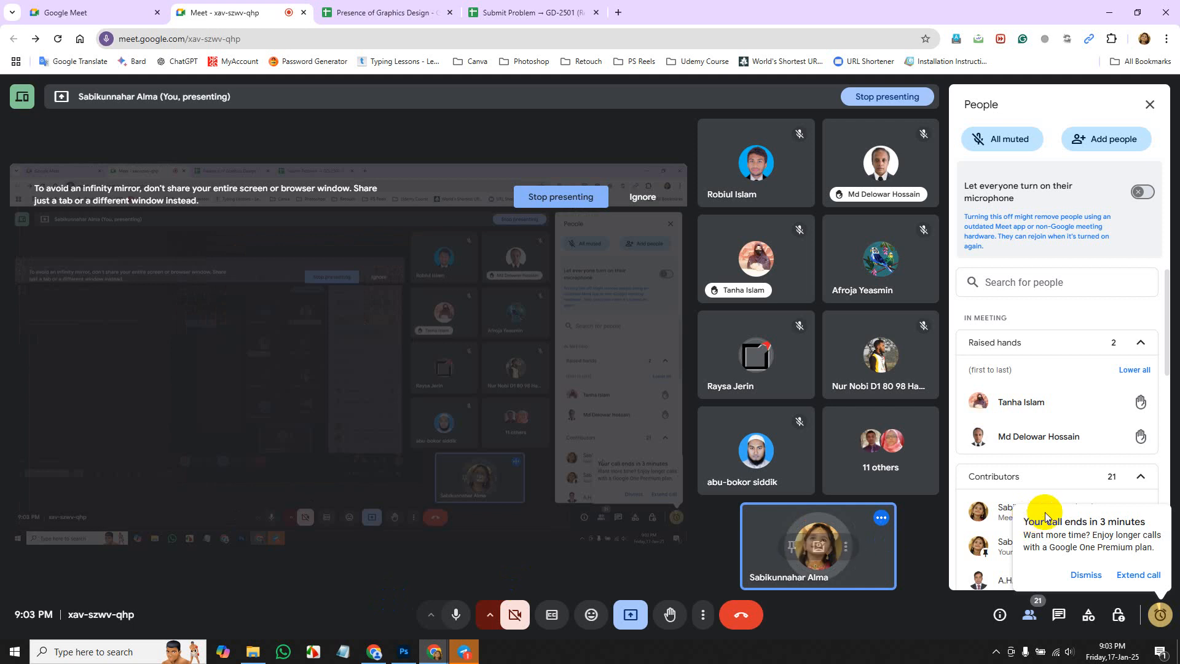
pyautogui.moveTo(1103, 397)
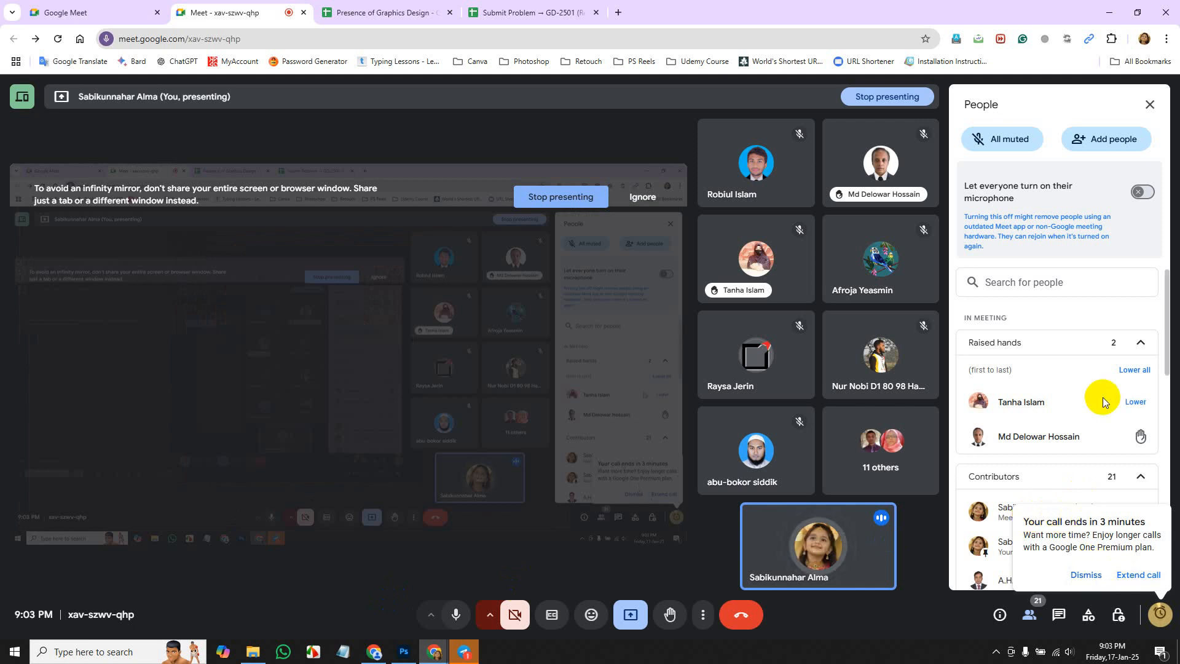
pyautogui.click(1139, 197)
pyautogui.moveTo(1115, 454)
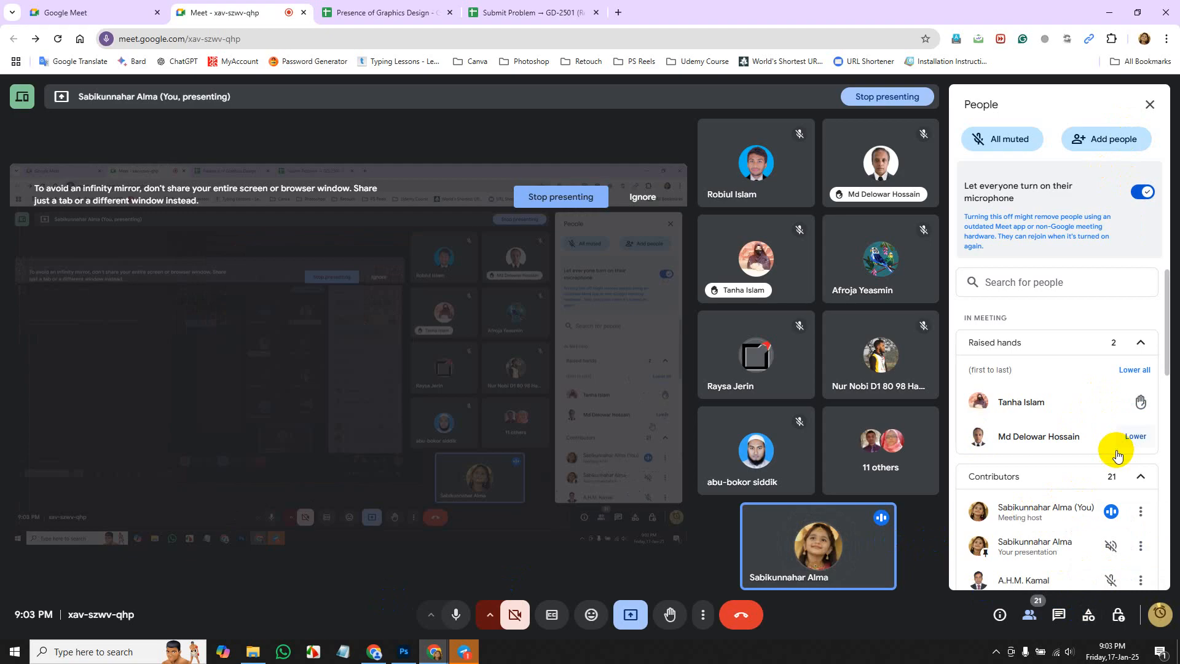
pyautogui.click(1133, 437)
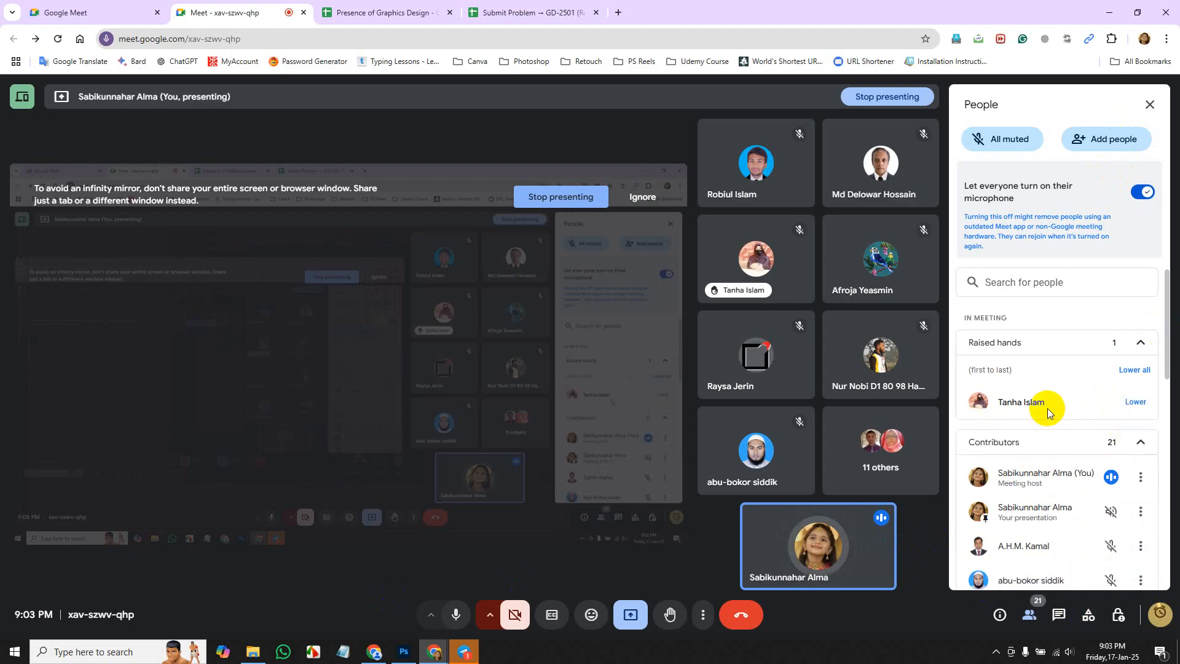
pyautogui.scroll(-5, 1056, 408)
pyautogui.scroll(4, 1056, 407)
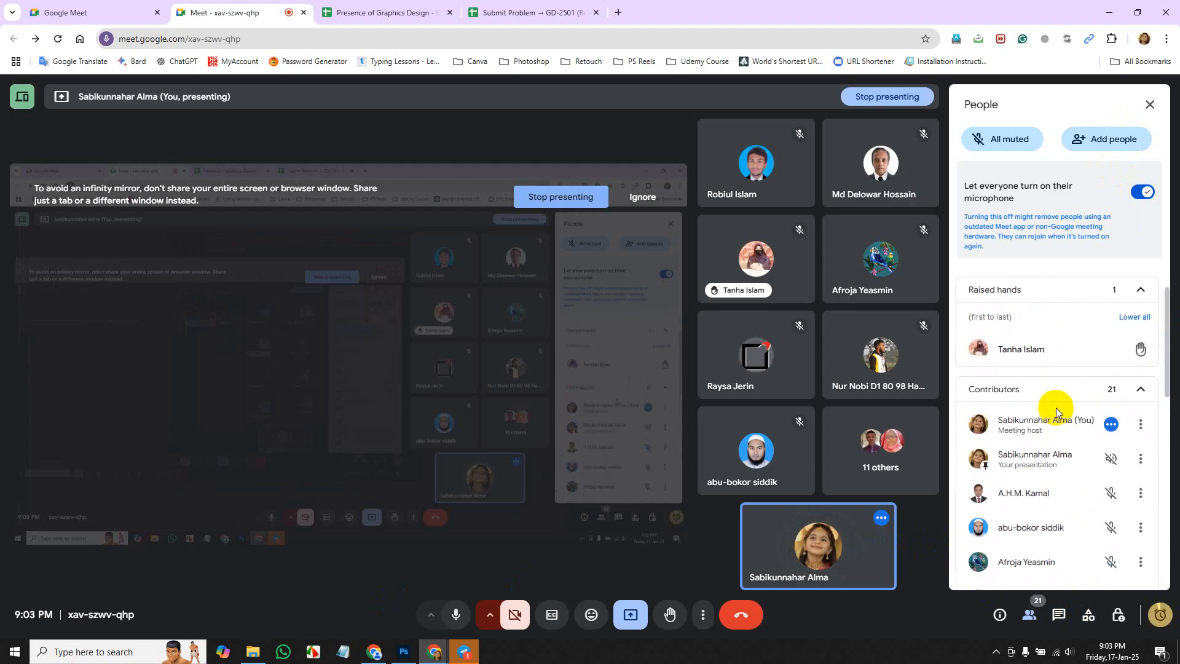
pyautogui.scroll(1, 1056, 407)
pyautogui.moveTo(1058, 403)
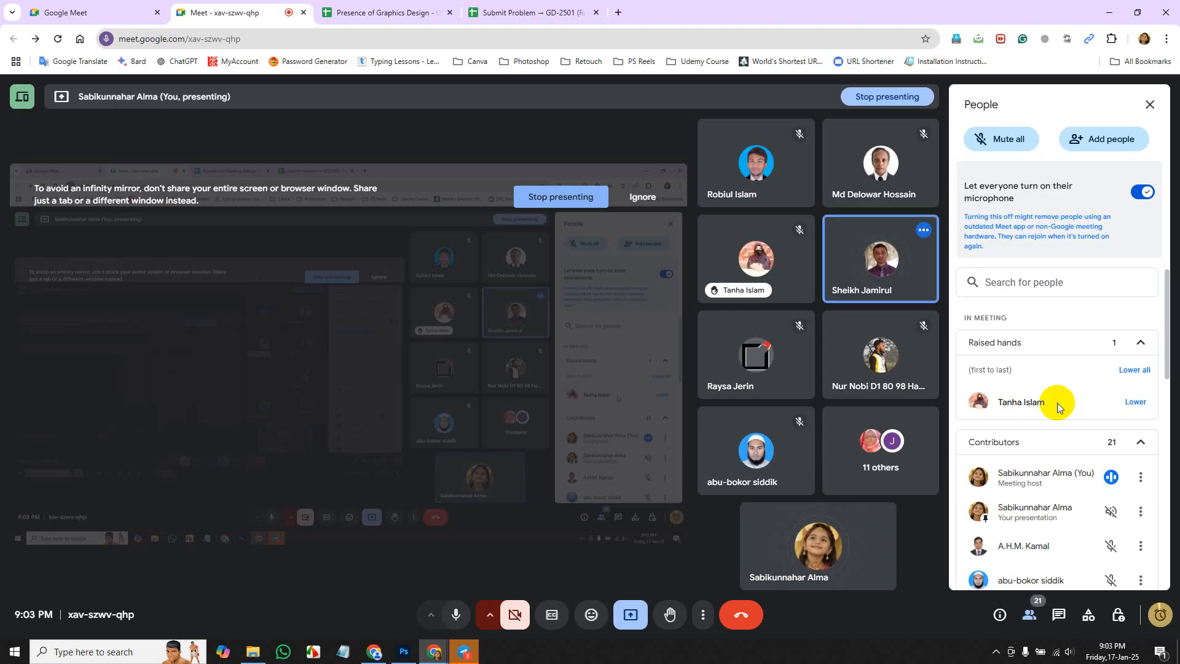
# Return to Photoshop and create a new 1920 x 1080 px document at 72 ppi with a white background.
pyautogui.click(403, 652)
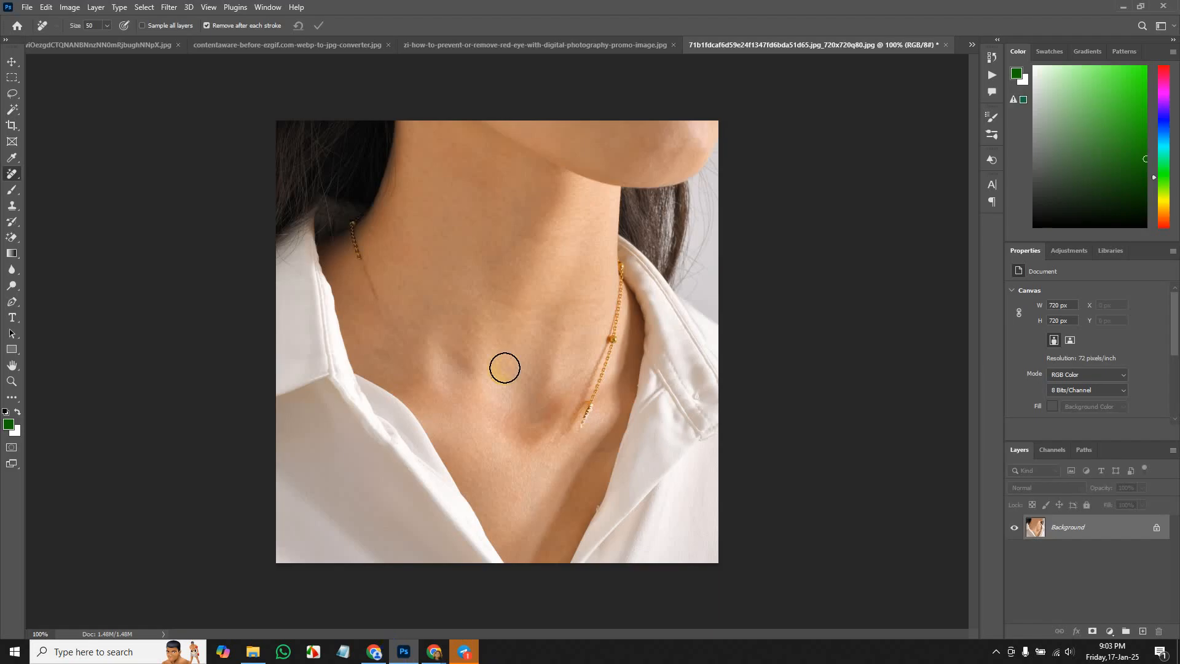
pyautogui.moveTo(630, 321)
pyautogui.mouseDown()
pyautogui.moveTo(622, 311)
pyautogui.moveTo(636, 284)
pyautogui.mouseUp()
pyautogui.click(12, 62)
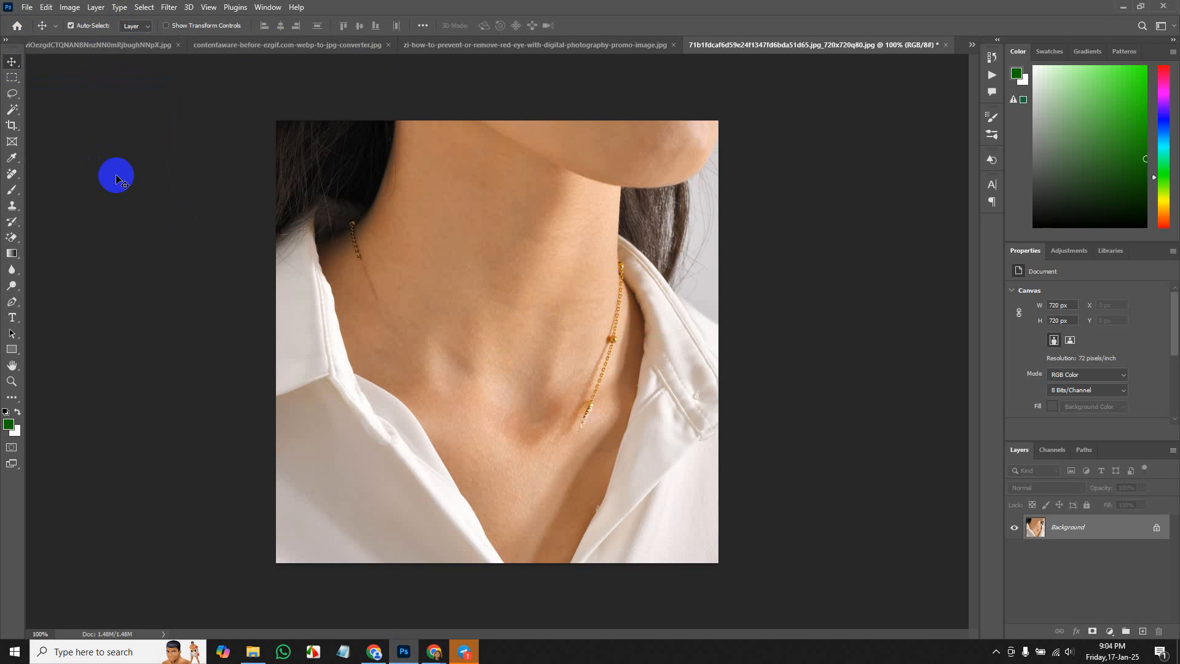
pyautogui.hotkey('ctrl', 'n')
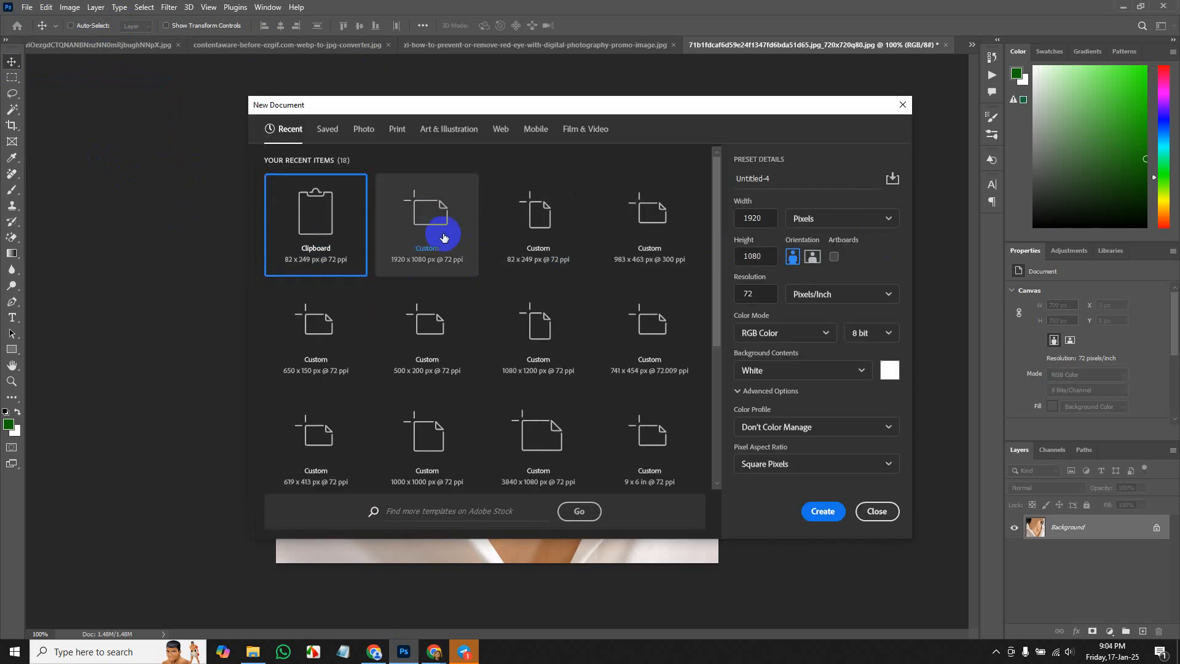
pyautogui.click(448, 233)
pyautogui.click(834, 512)
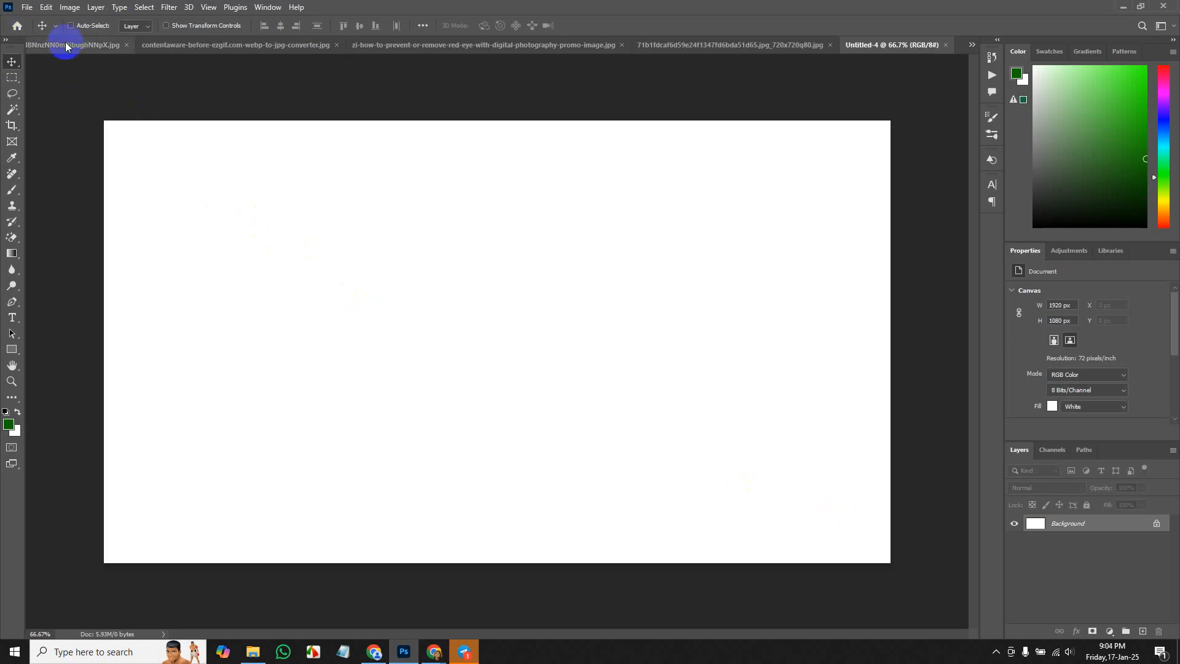
# Place the necklace photo from the Class-03 folder as an embedded object on the left half of the canvas.
pyautogui.click(27, 8)
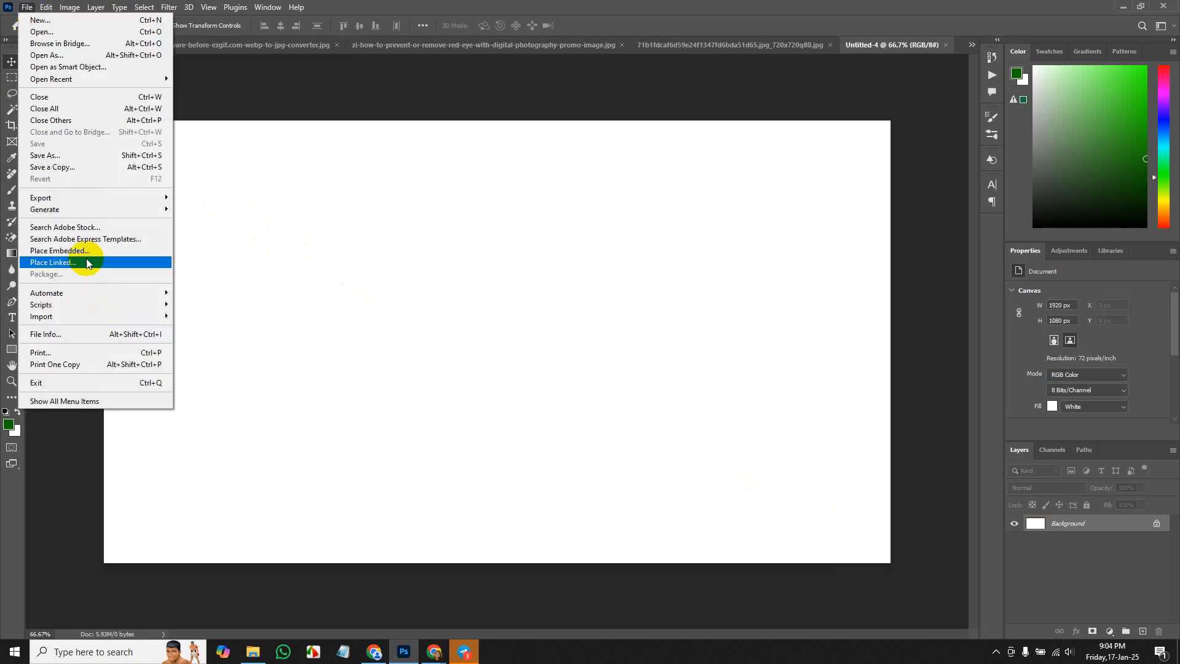
pyautogui.click(105, 250)
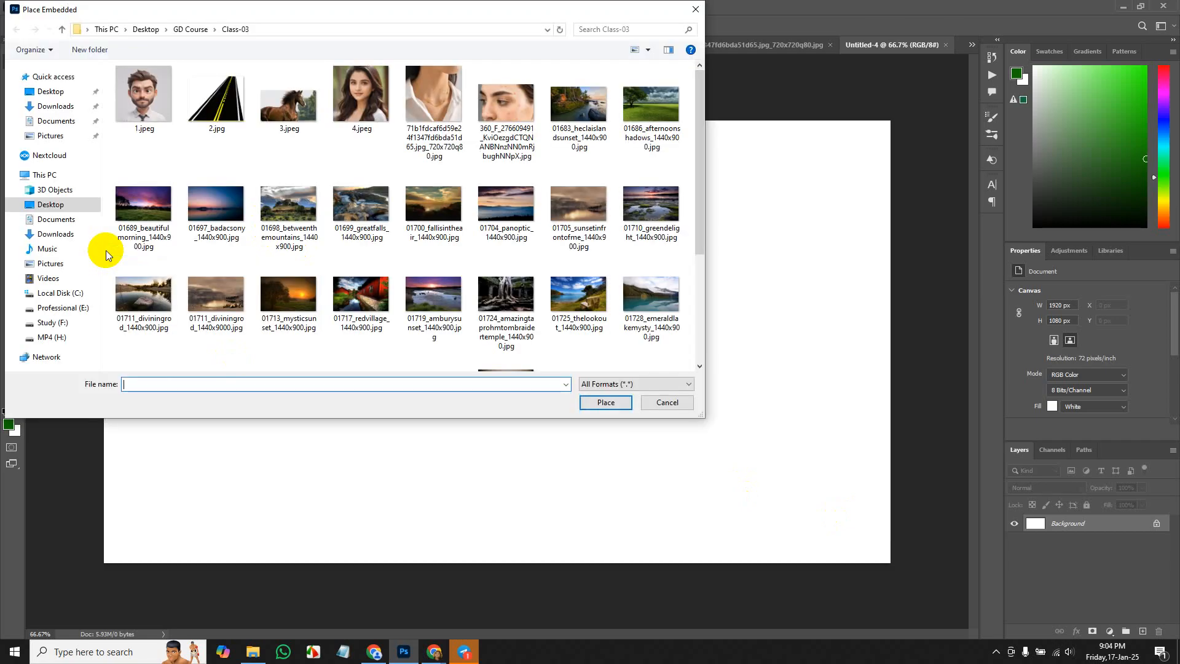
pyautogui.click(444, 114)
pyautogui.click(606, 403)
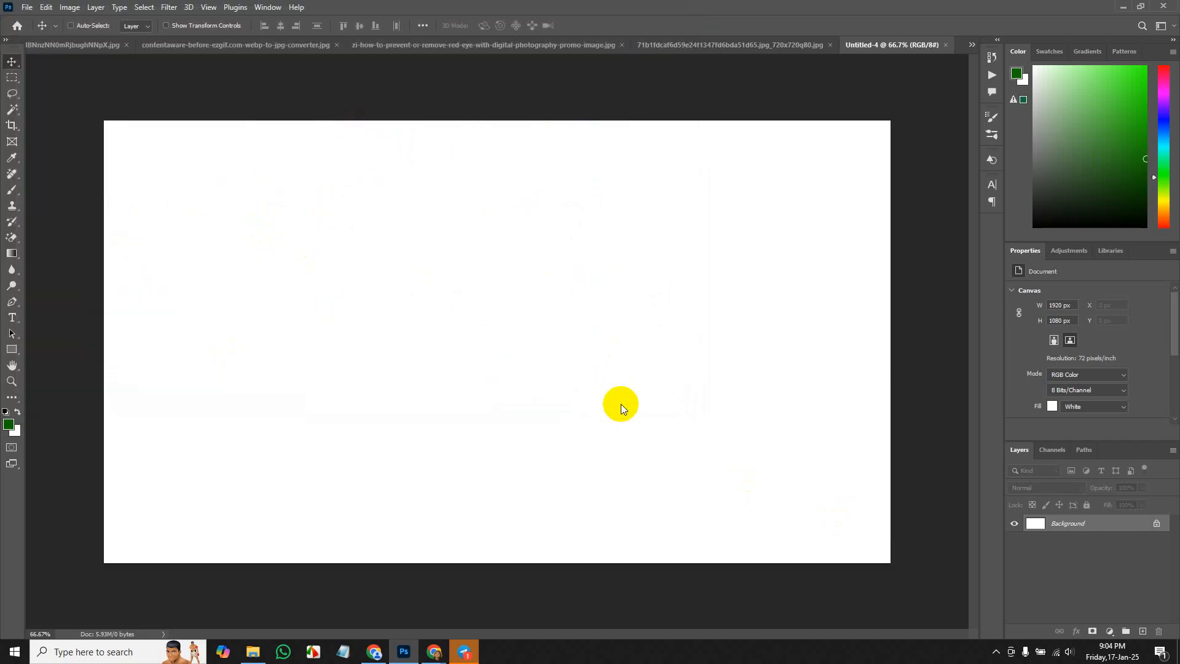
pyautogui.moveTo(579, 355); pyautogui.dragTo(385, 351)
pyautogui.press('Return')
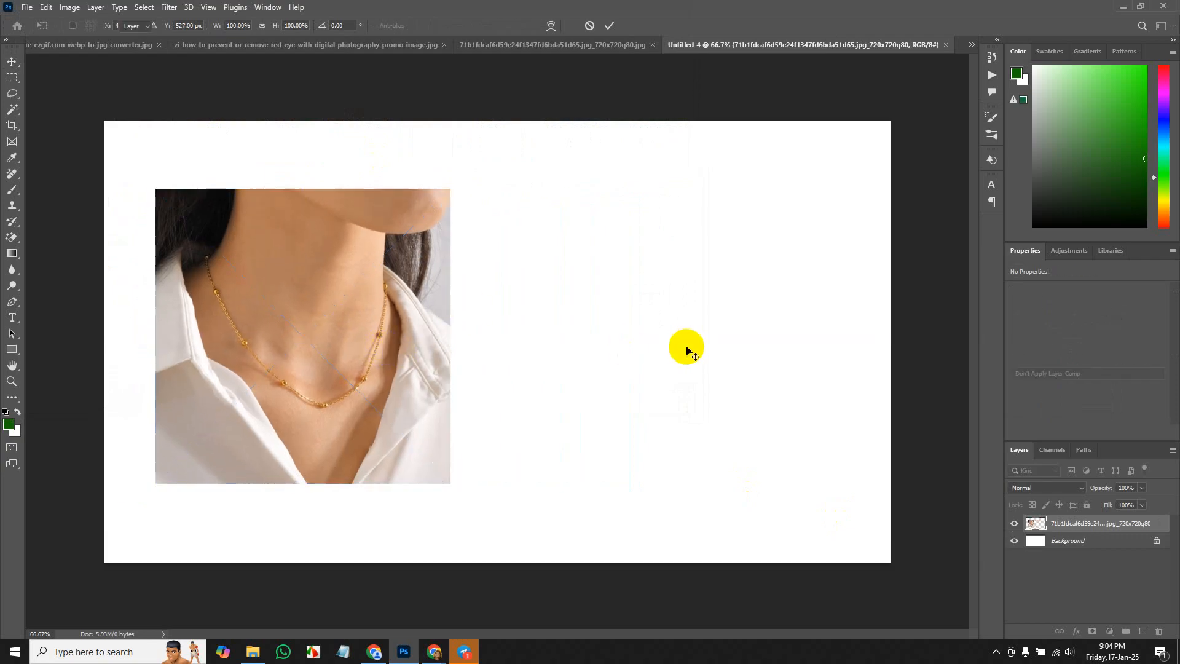
# Place a second embedded copy of the necklace photo on the right half, level with the first copy.
pyautogui.click(28, 7)
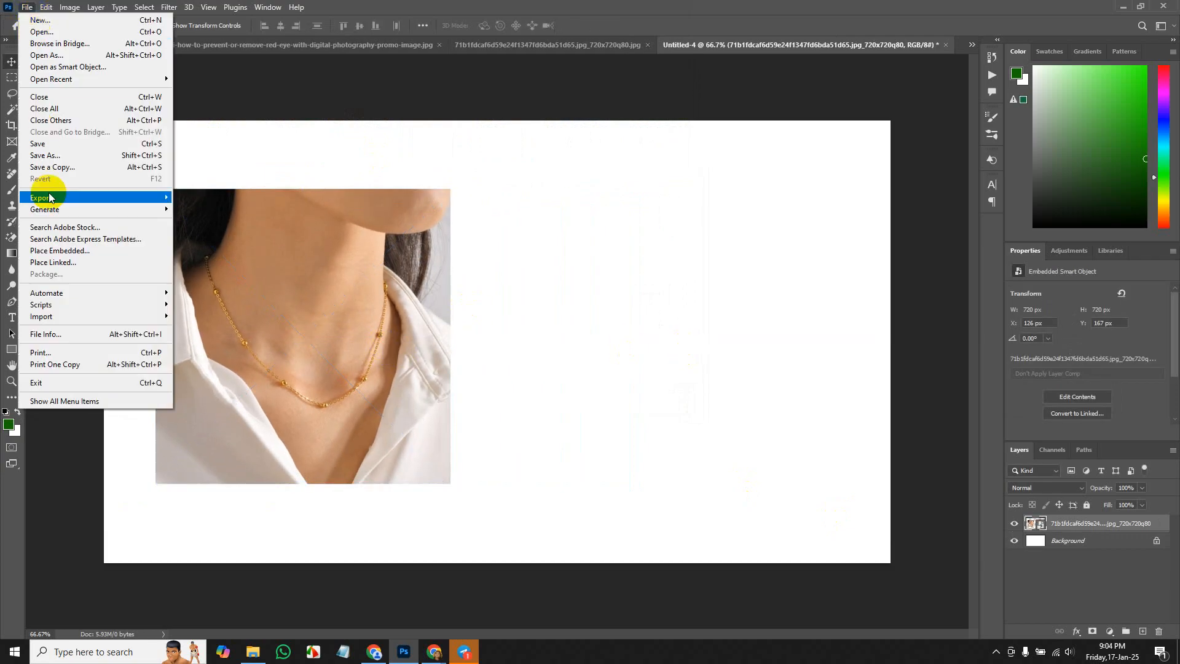
pyautogui.click(92, 250)
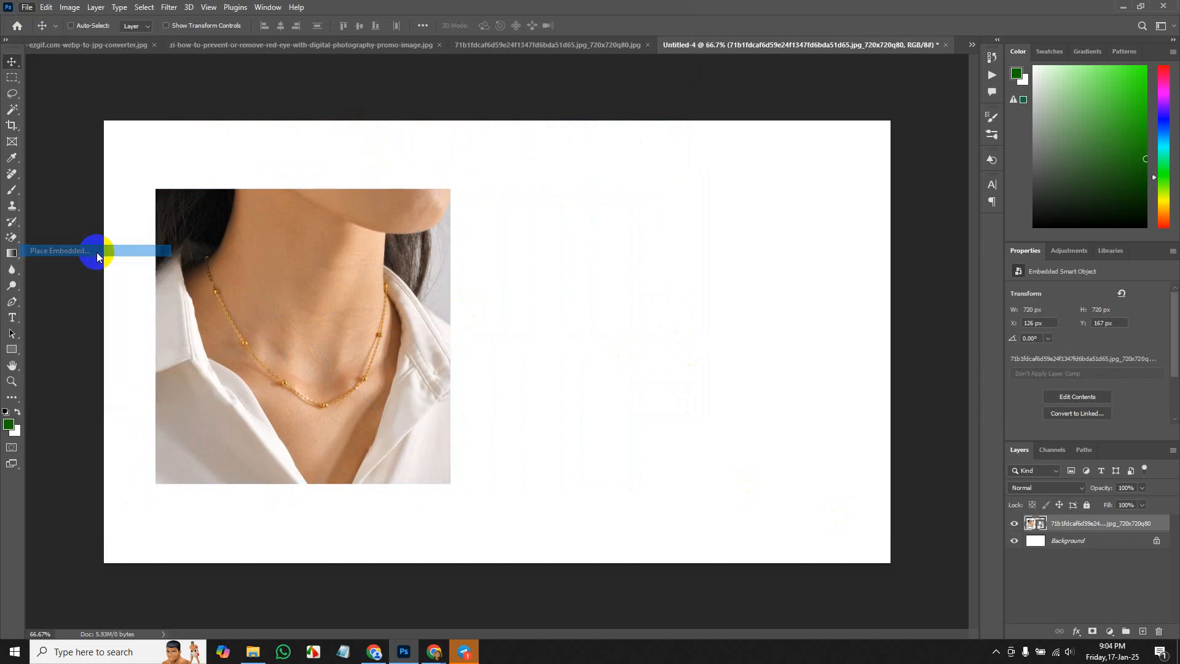
pyautogui.click(507, 110)
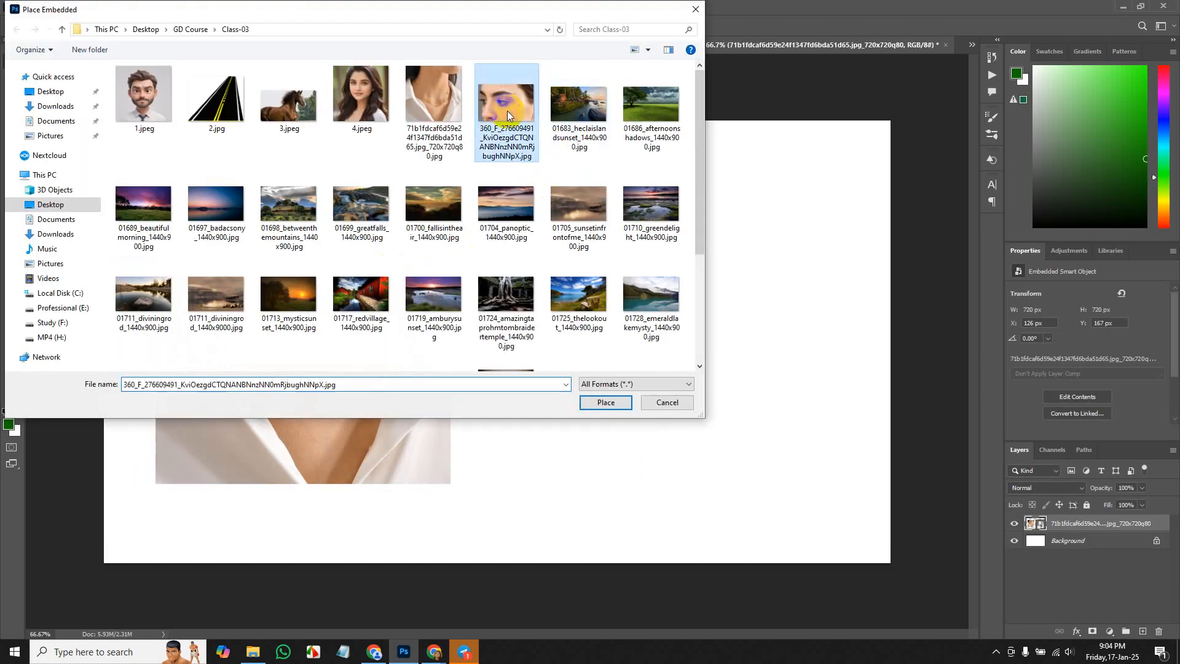
pyautogui.click(441, 98)
pyautogui.click(617, 404)
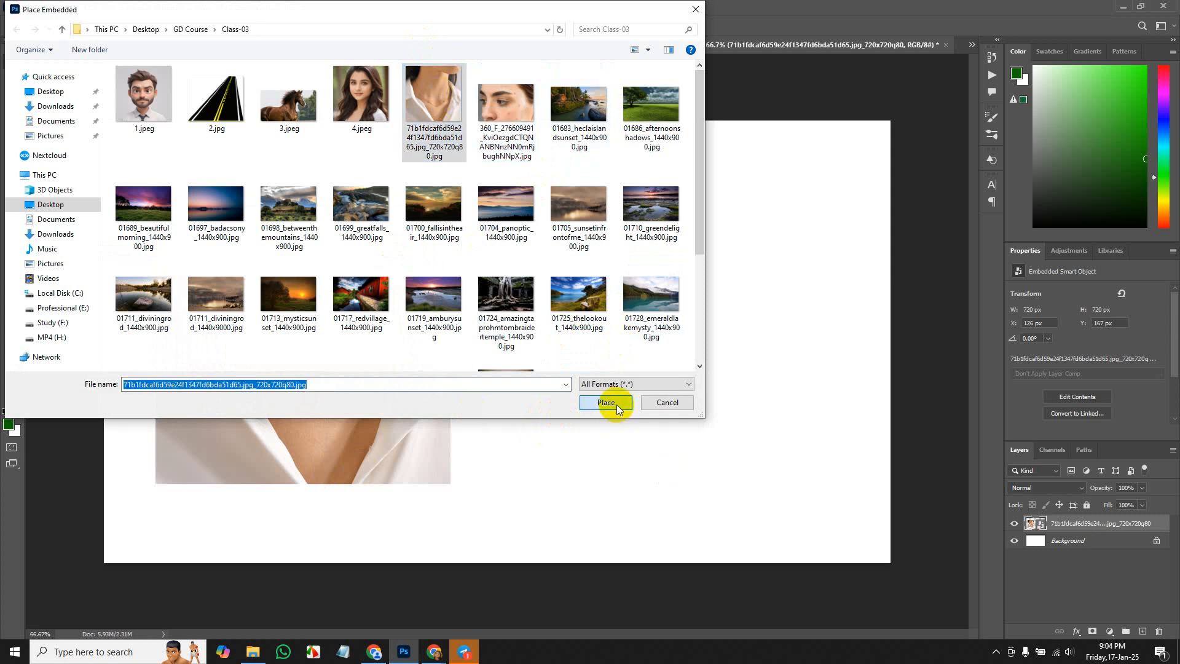
pyautogui.moveTo(497, 421); pyautogui.dragTo(672, 410)
pyautogui.press('Return')
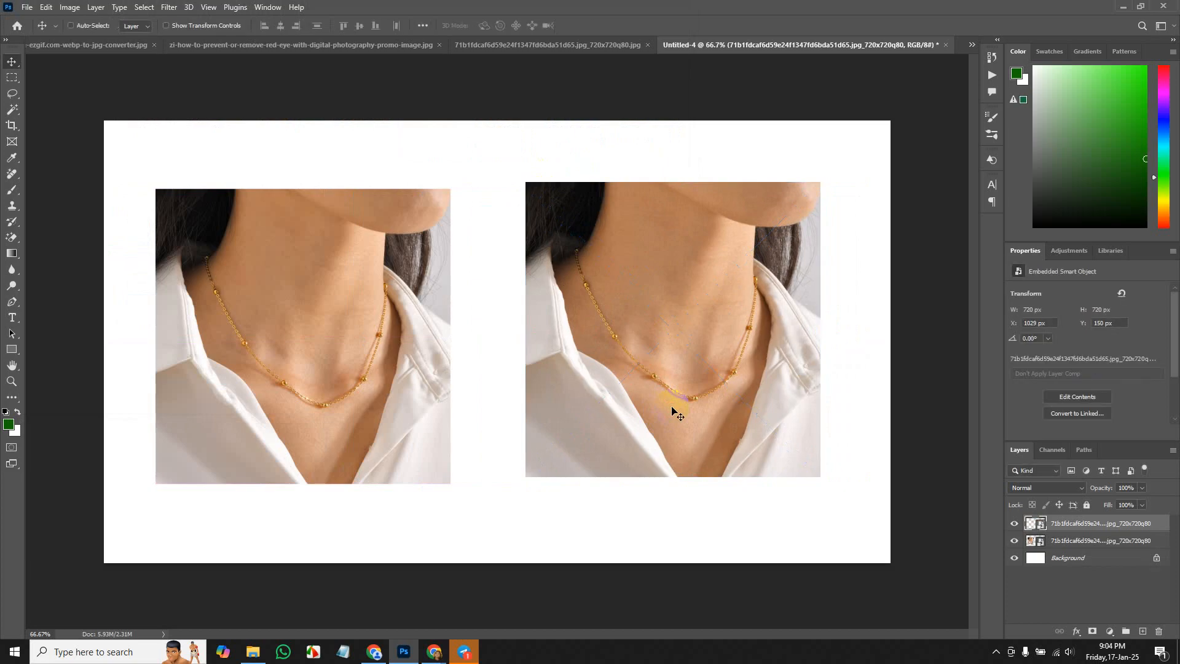
pyautogui.moveTo(692, 370)
pyautogui.mouseDown()
pyautogui.moveTo(692, 394)
pyautogui.moveTo(697, 378)
pyautogui.mouseUp()
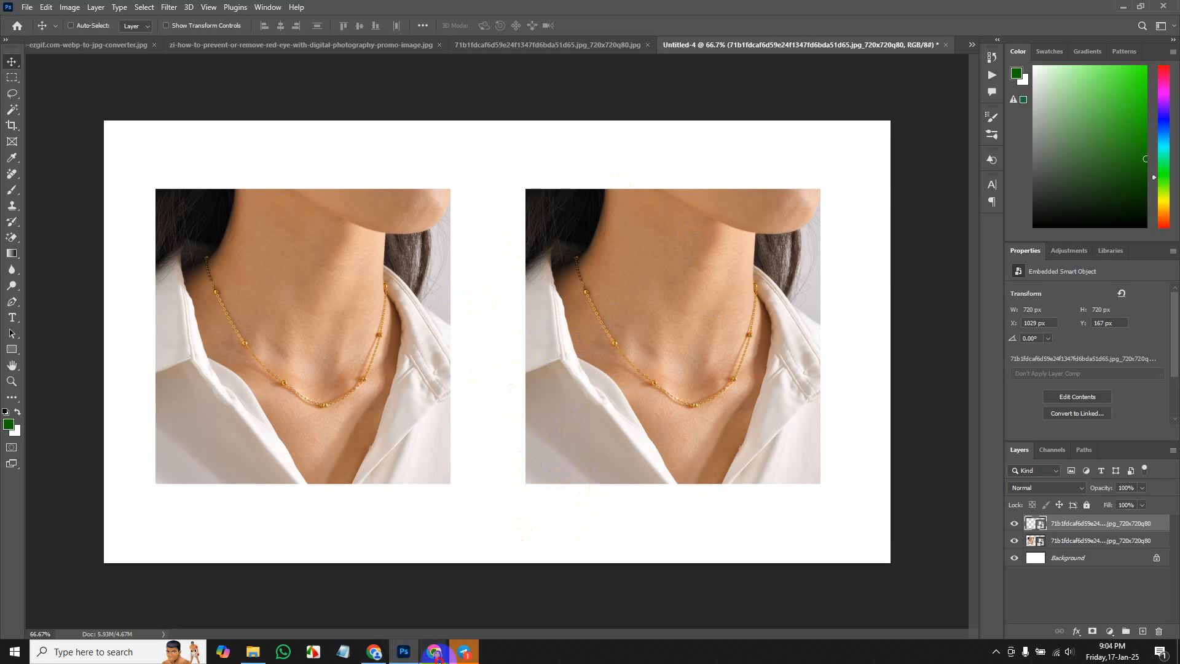
# Check the Google Meet call, dismiss the notice about the call ending, and look through the participant list.
pyautogui.moveTo(434, 651)
pyautogui.click(390, 628)
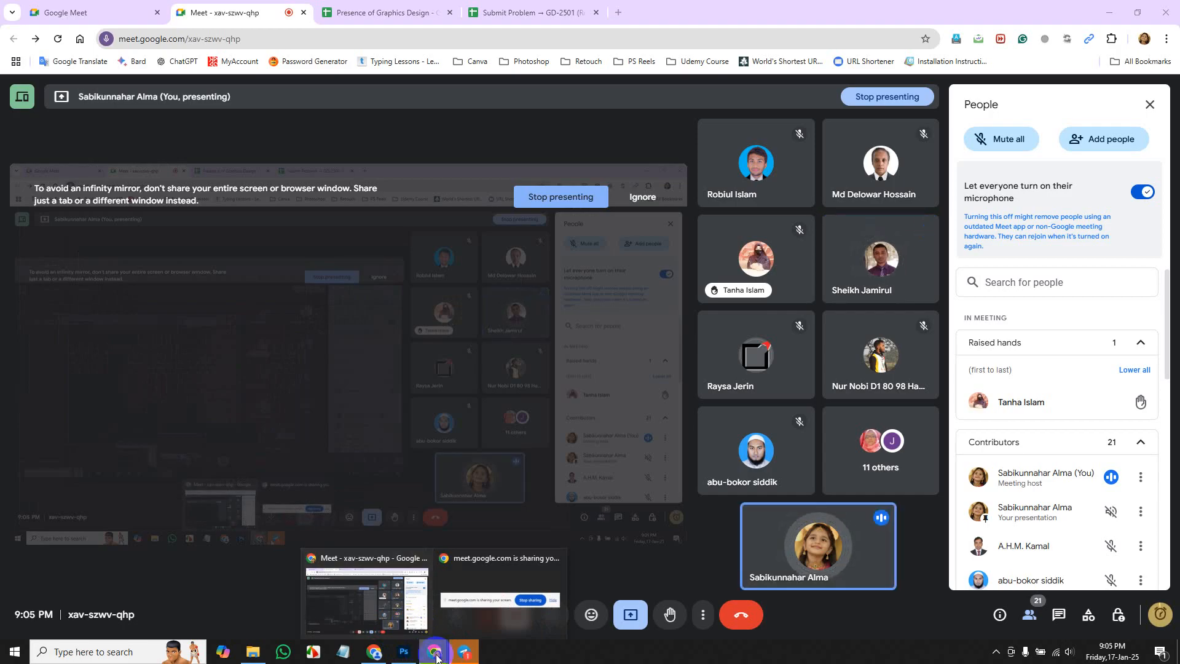
pyautogui.click(403, 651)
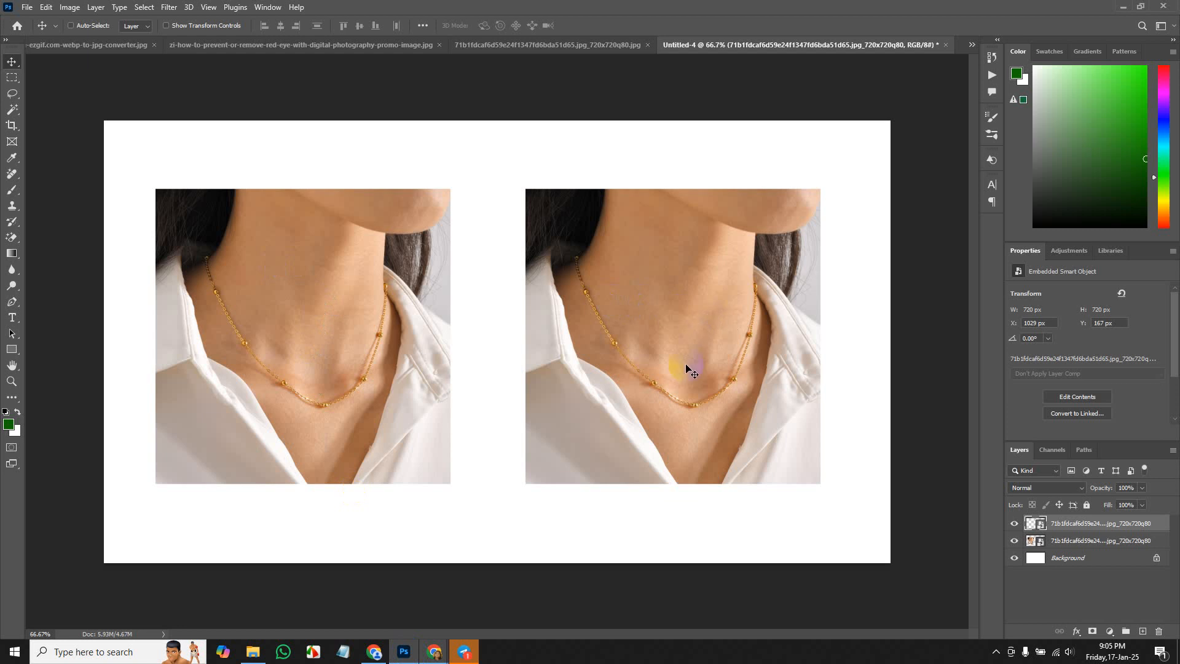
pyautogui.moveTo(410, 662)
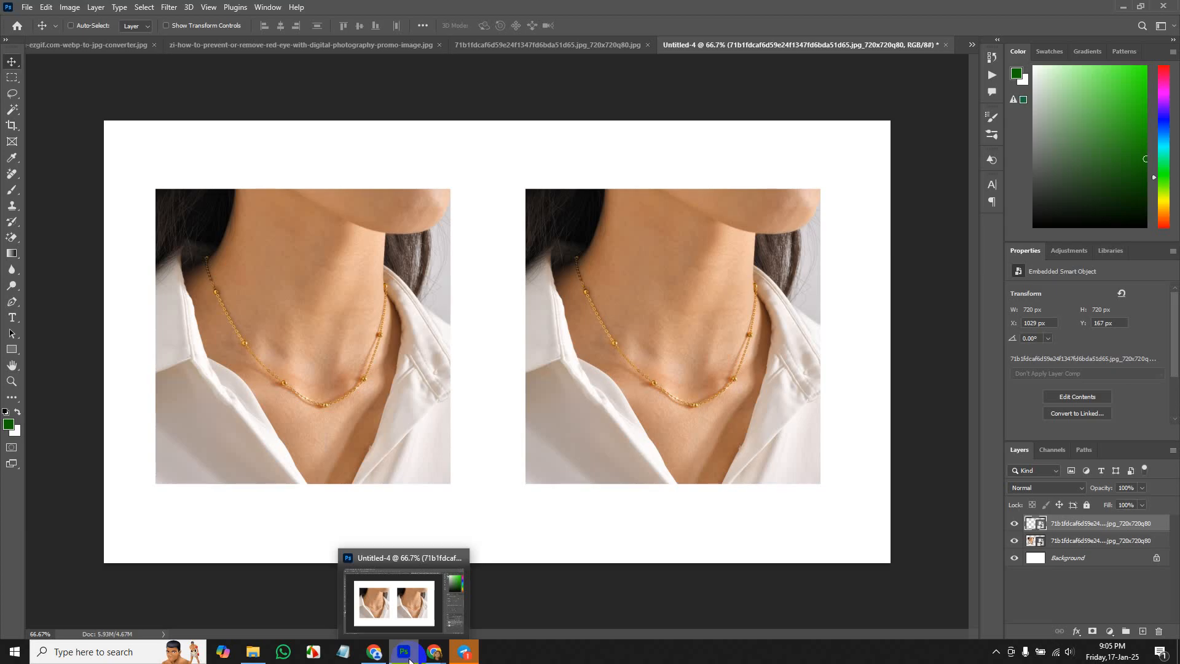
pyautogui.click(410, 658)
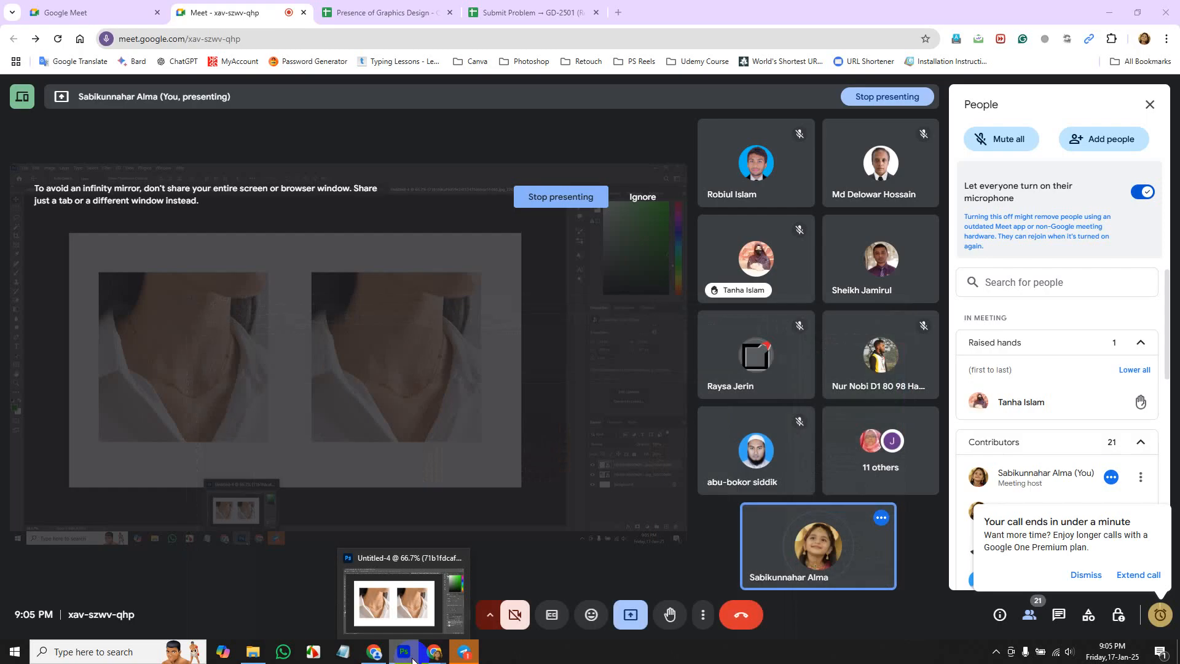
pyautogui.click(1086, 576)
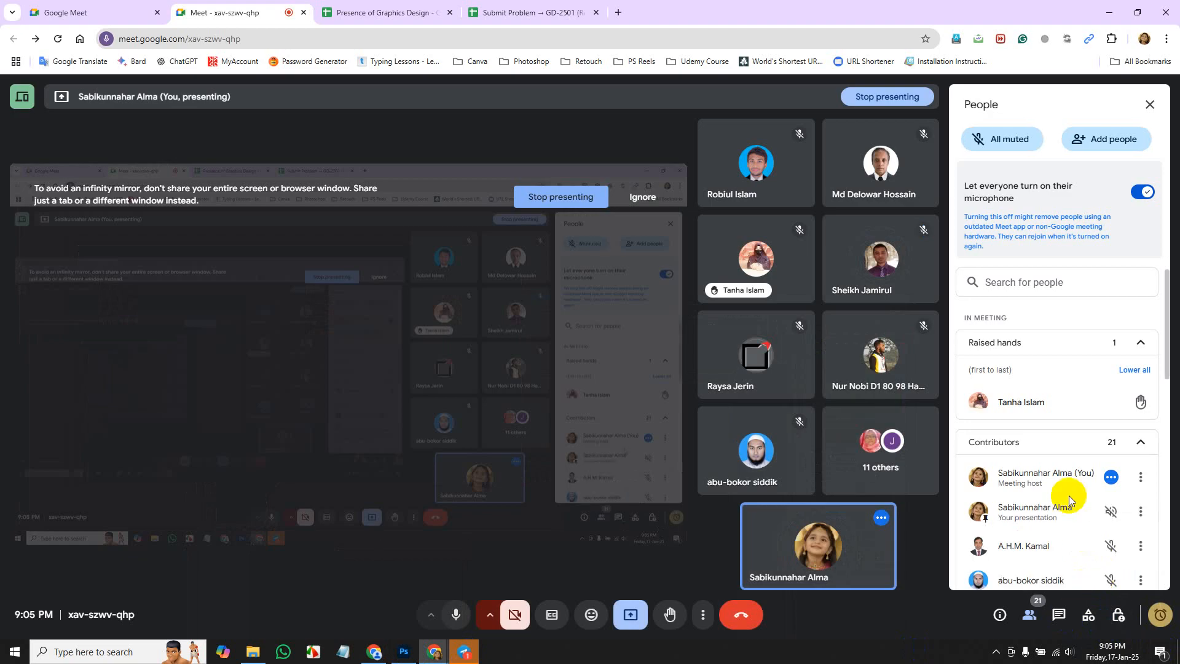
pyautogui.scroll(-10, 1069, 495)
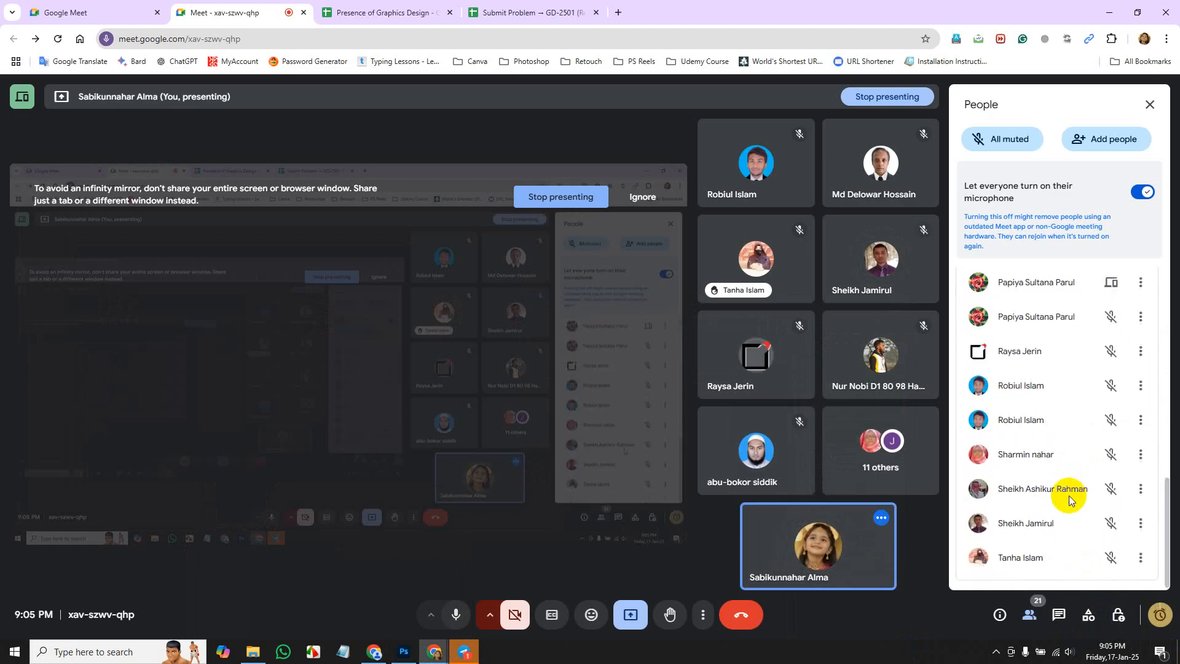
pyautogui.scroll(10, 1069, 496)
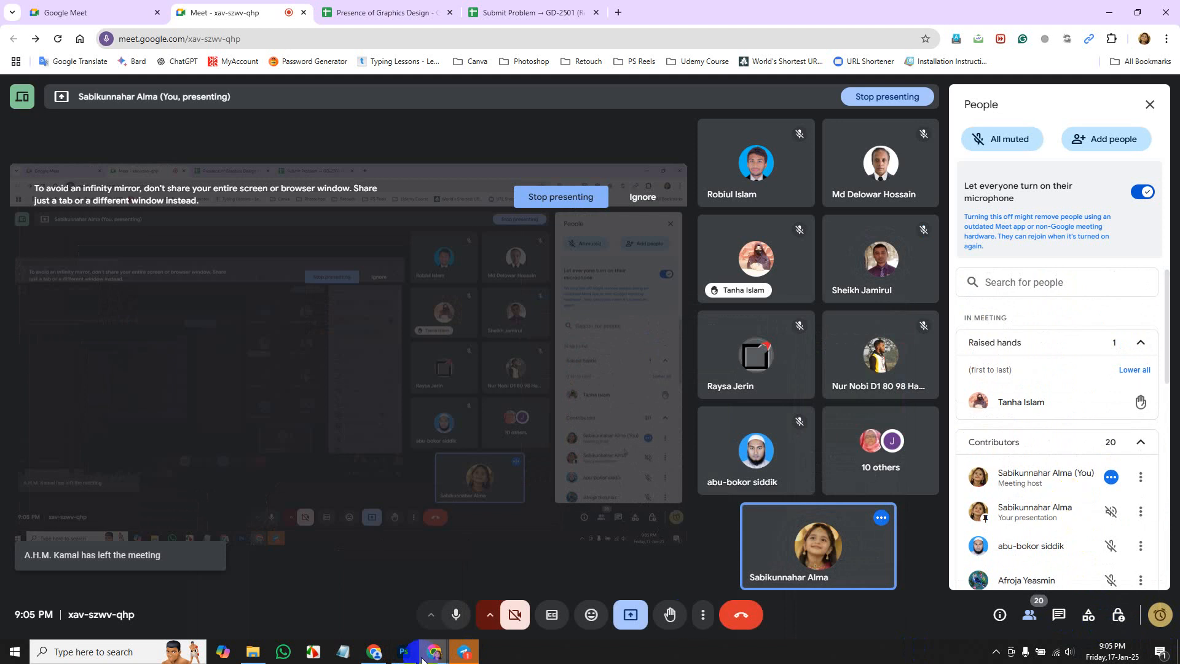
# Switch back to Photoshop, activate the Remove Tool and show the other tools in its healing group.
pyautogui.moveTo(417, 649)
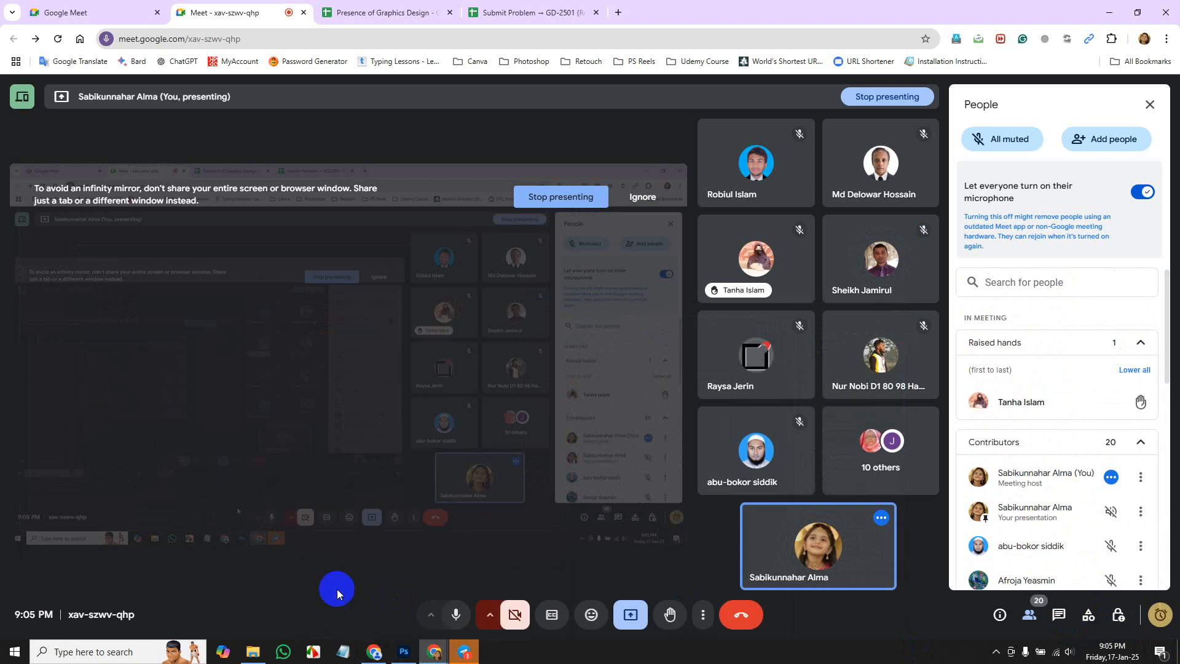
pyautogui.click(404, 651)
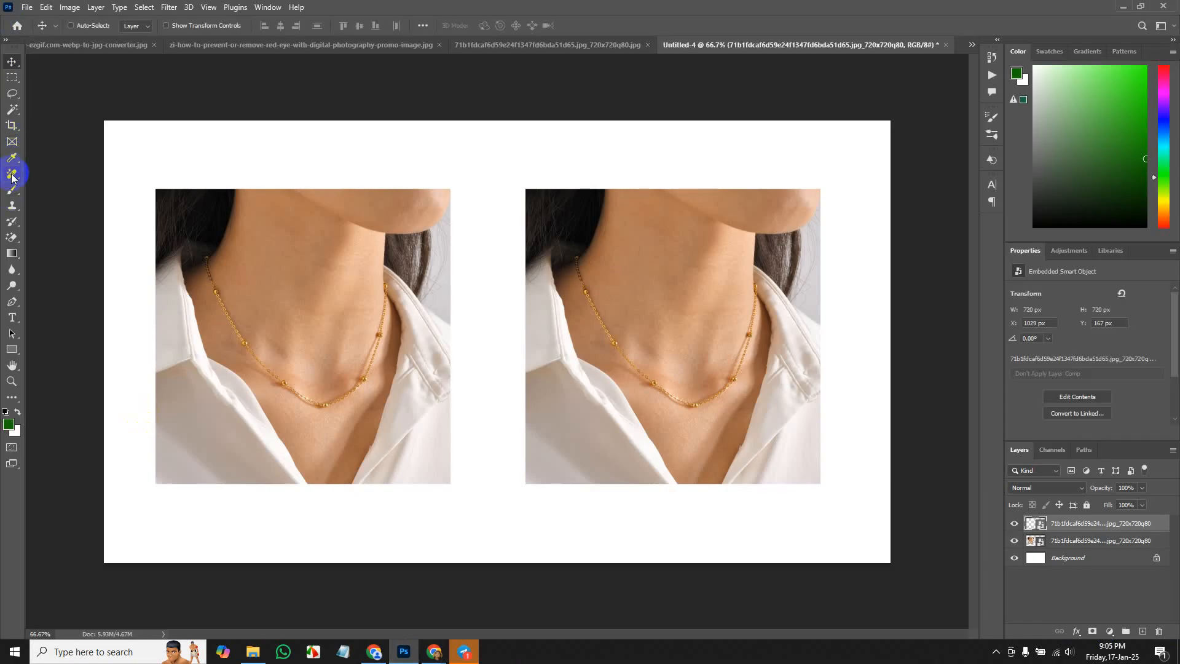
pyautogui.click(11, 176)
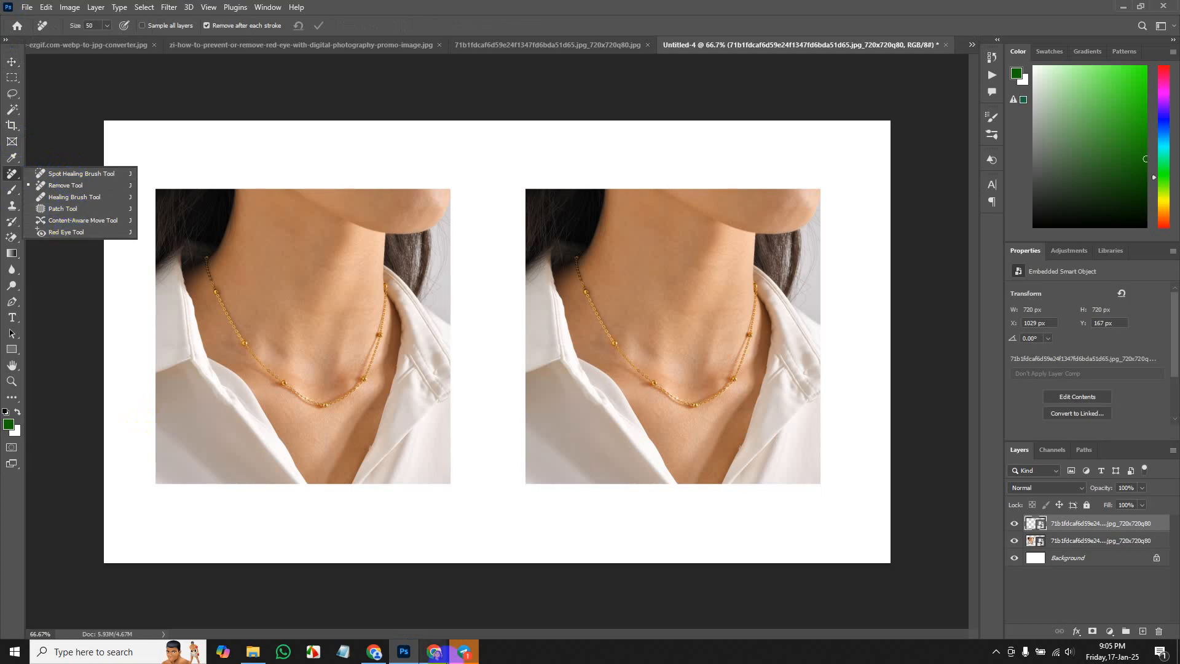
# Switch to Chrome, view the Submit Problem → GD-2501 responses sheet, and return to the Google Meet call.
pyautogui.click(444, 661)
pyautogui.click(367, 600)
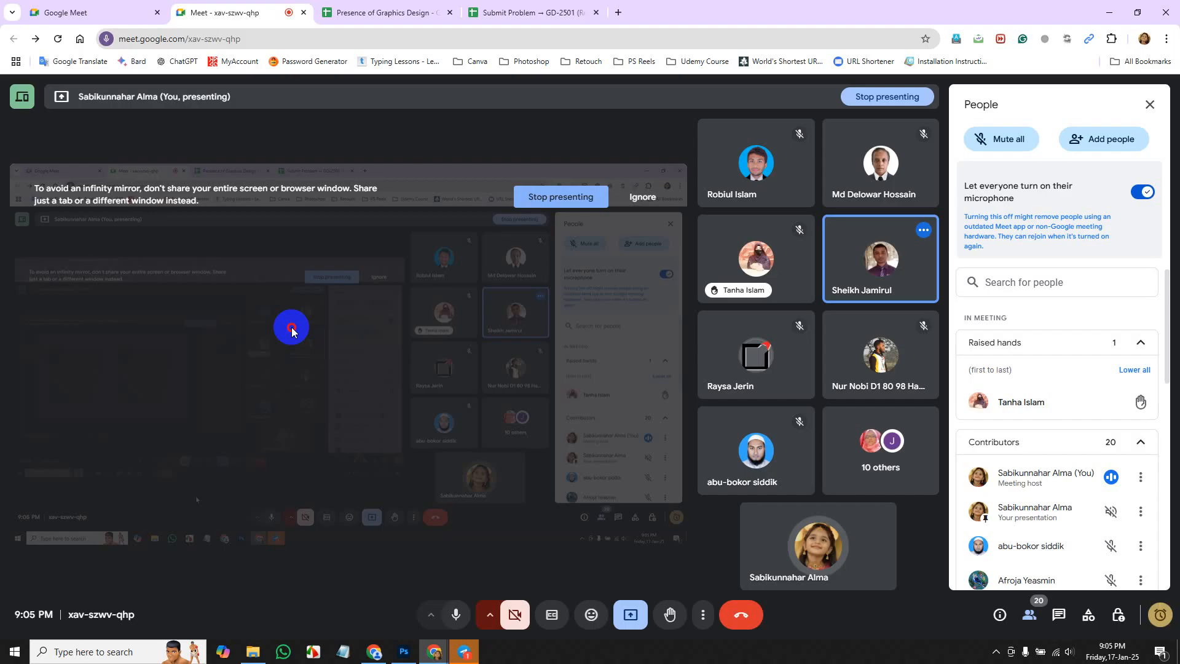
pyautogui.click(524, 13)
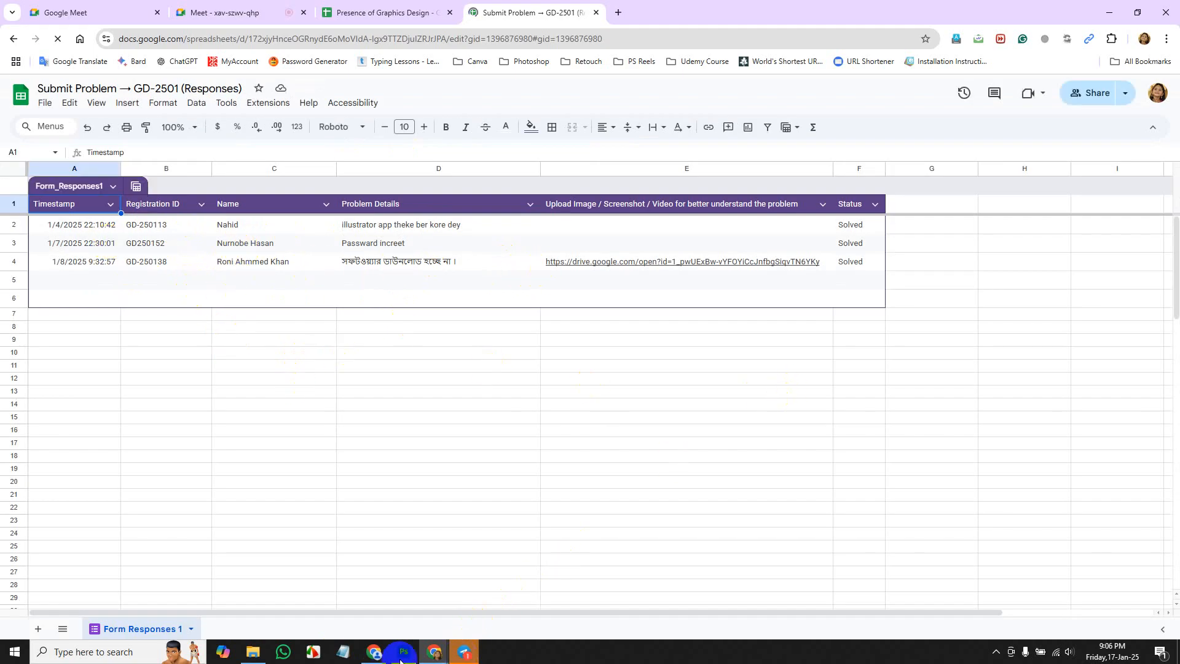
pyautogui.moveTo(407, 659)
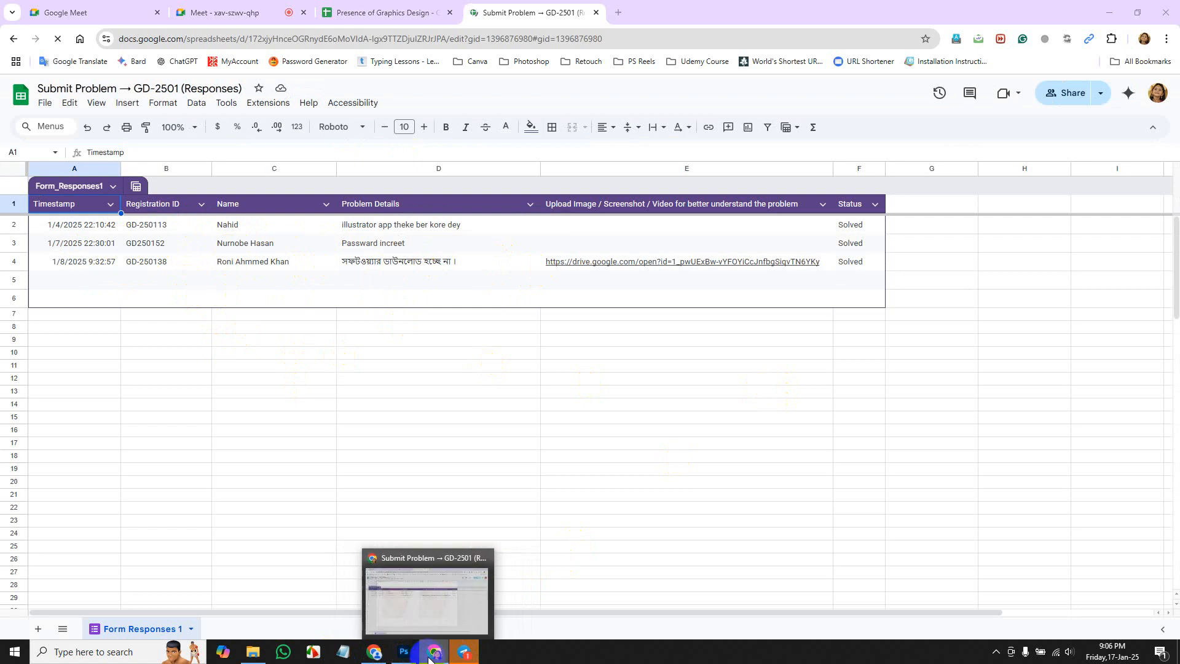
pyautogui.click(403, 653)
pyautogui.click(434, 650)
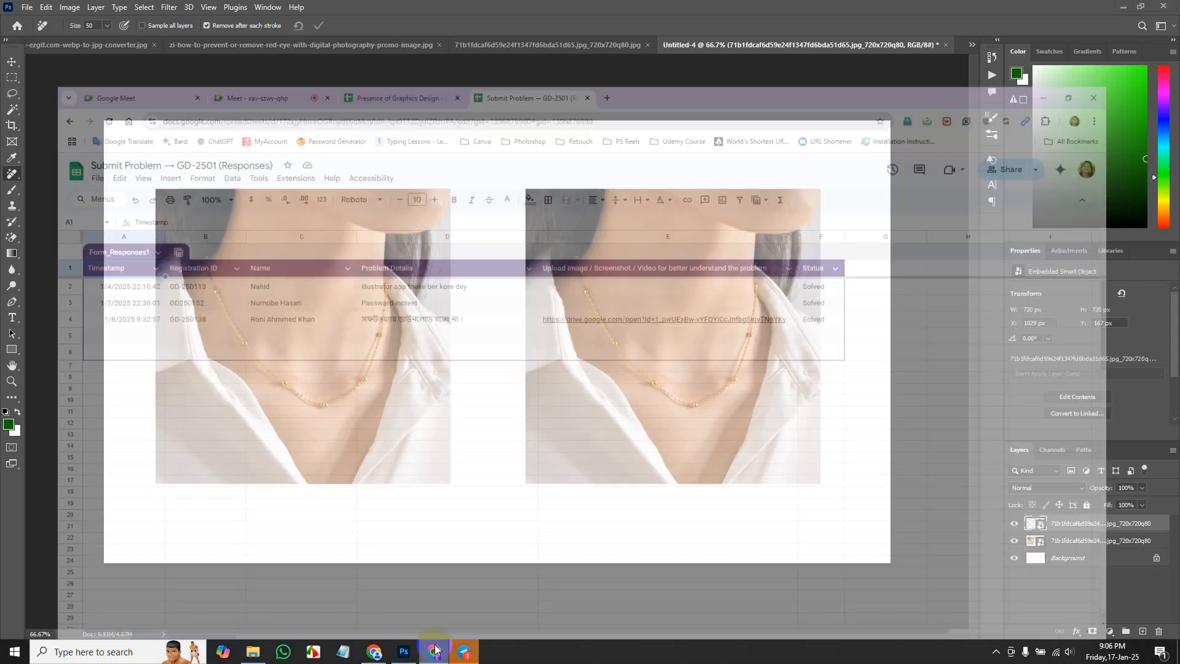
pyautogui.click(209, 12)
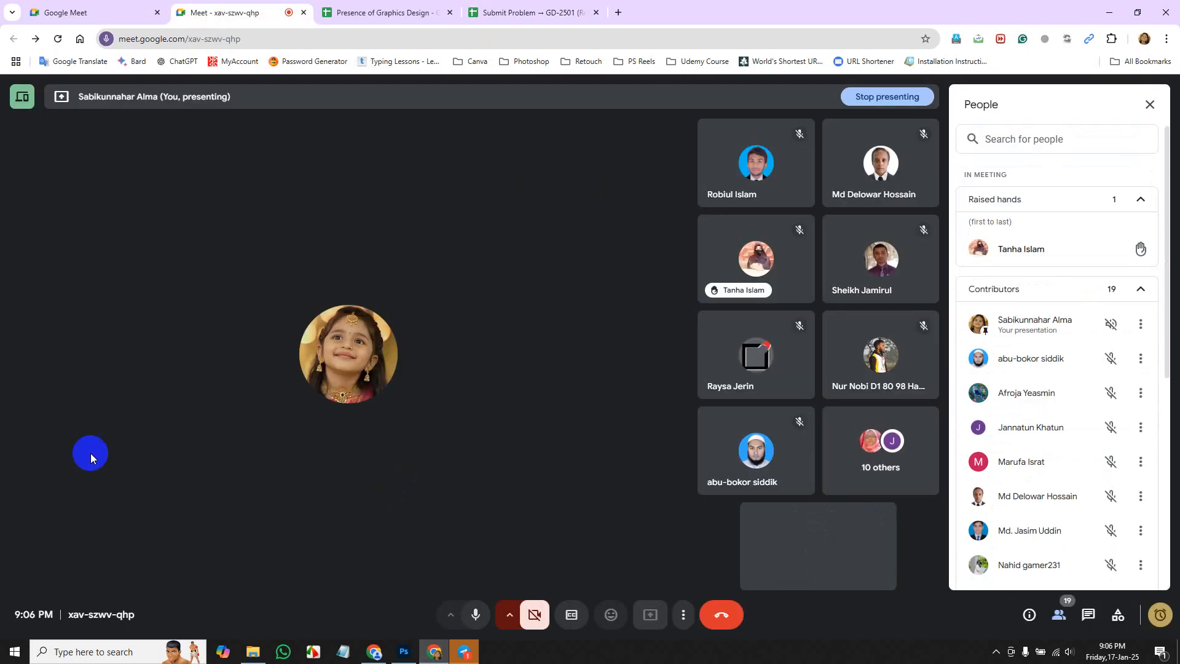